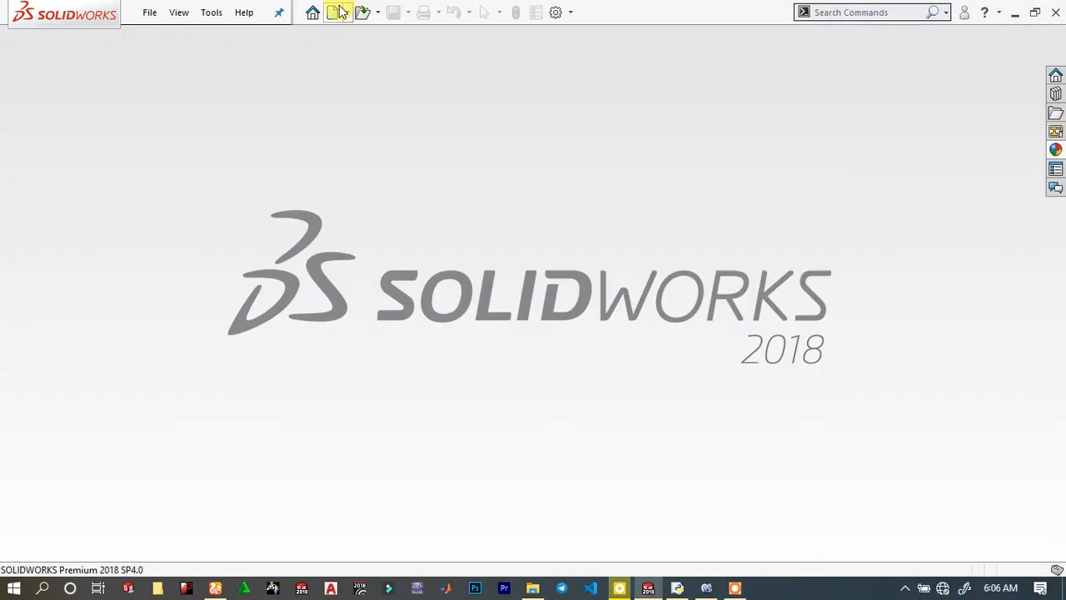
Create a new part and start a sketch on the Front Plane.
click(336, 12)
click(658, 468)
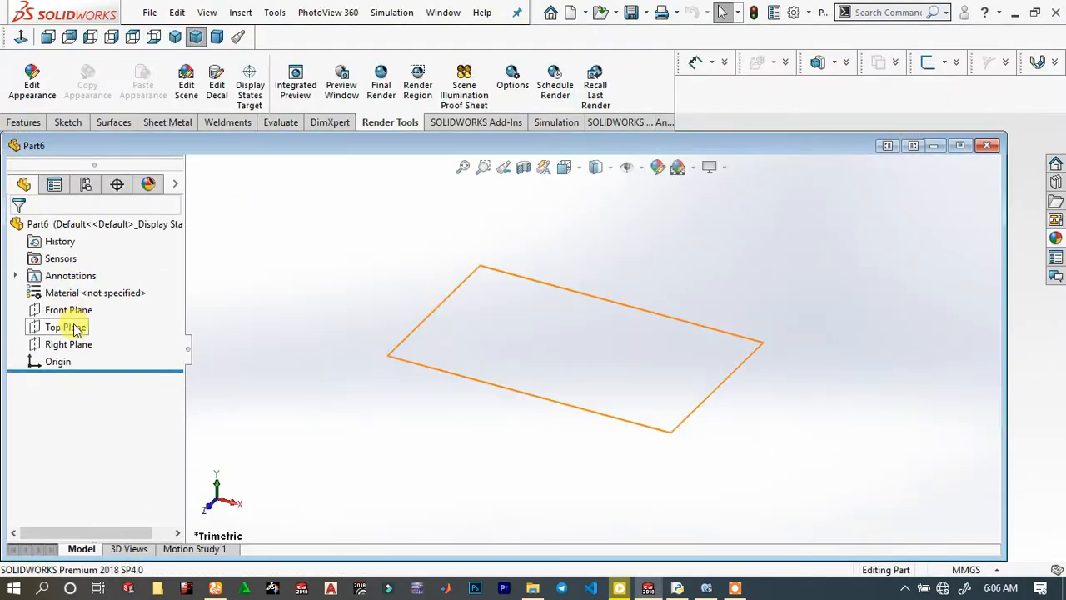
click(77, 310)
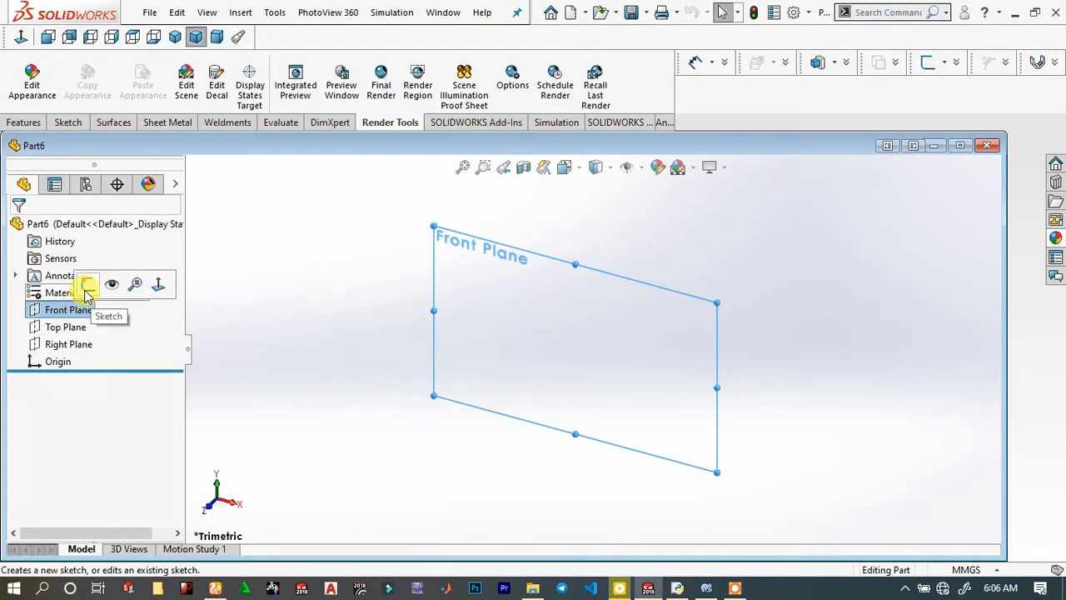
click(87, 297)
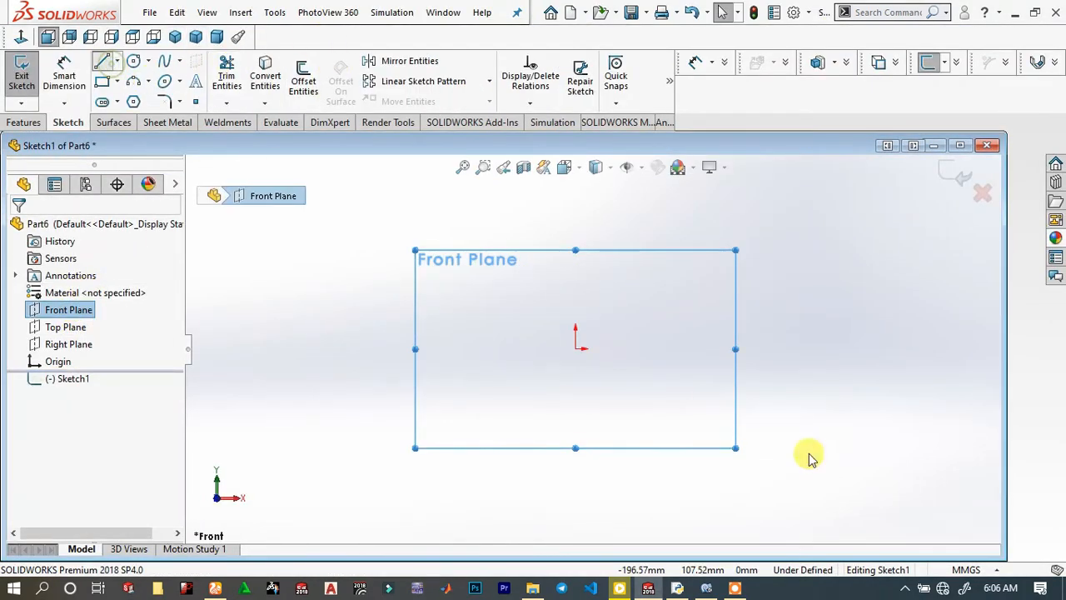
Sketch a horizontal line through the origin, extending to both sides, and convert it to construction geometry.
click(378, 348)
click(773, 349)
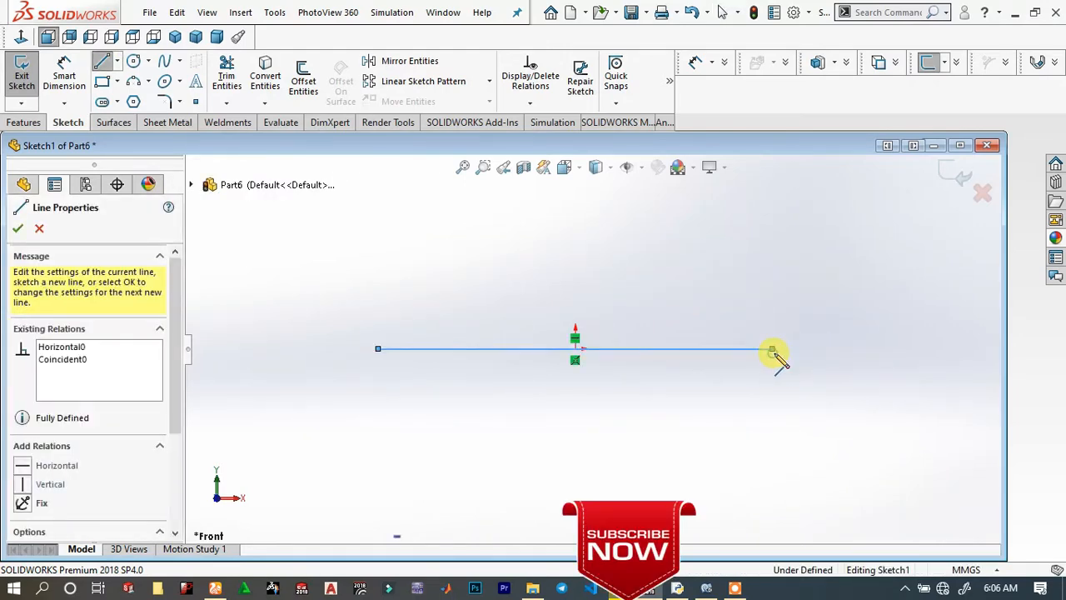
right_click(792, 342)
click(811, 313)
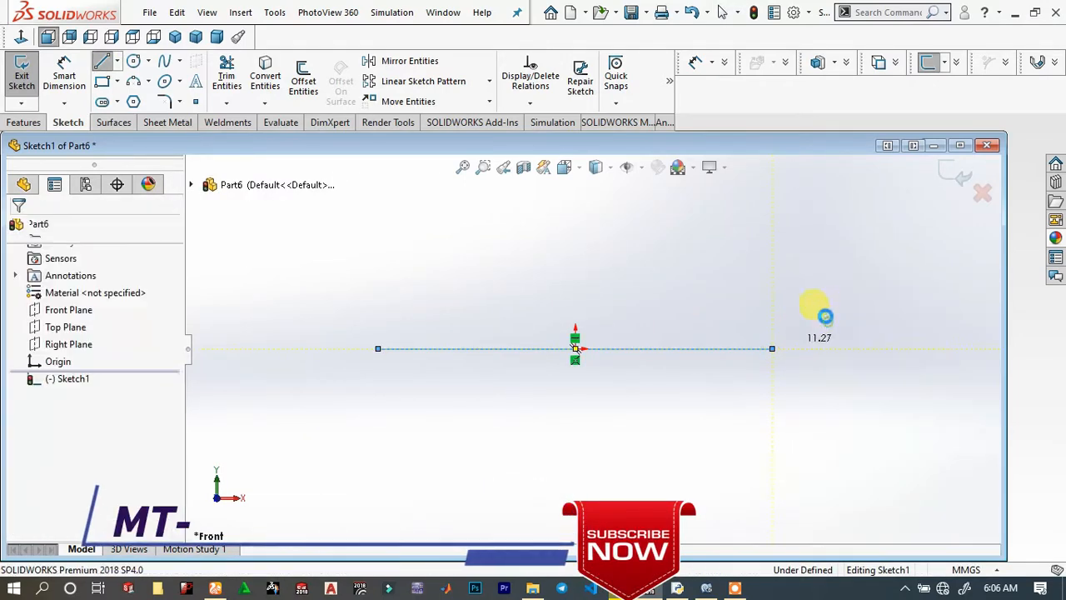
Sketch a closed stepped profile above the centerline from the origin, with a sloped upper edge and a left edge about 56 mm tall.
click(104, 63)
click(639, 348)
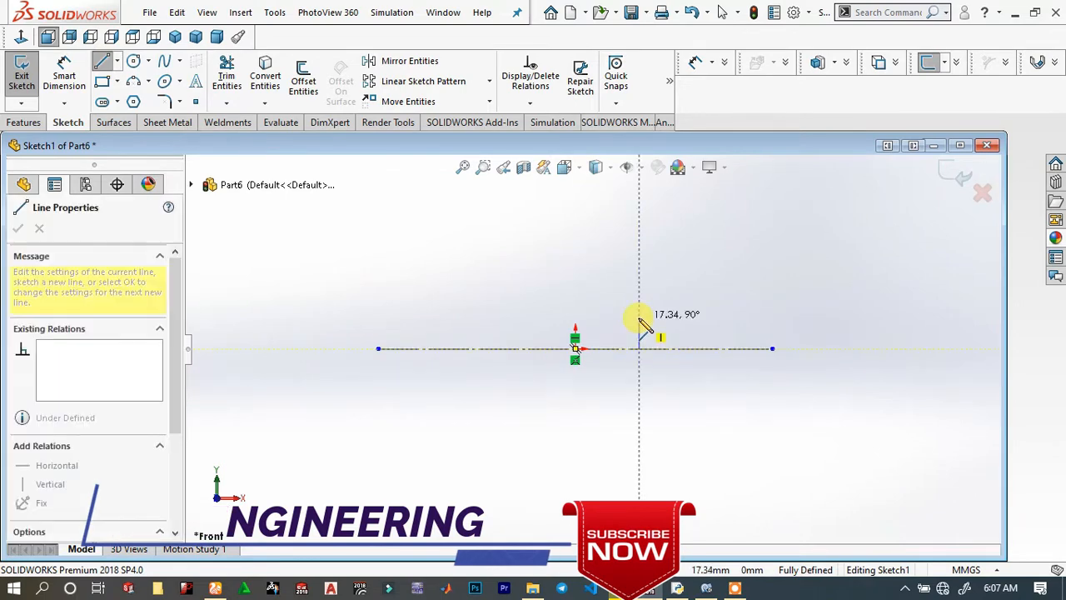
click(639, 317)
click(684, 317)
click(684, 297)
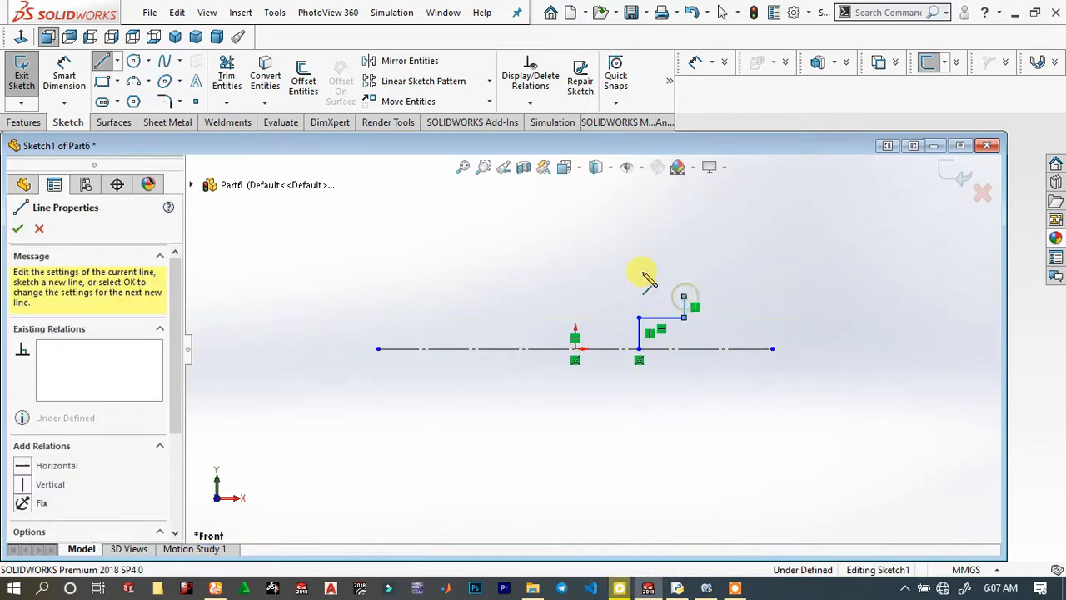
click(576, 249)
click(574, 348)
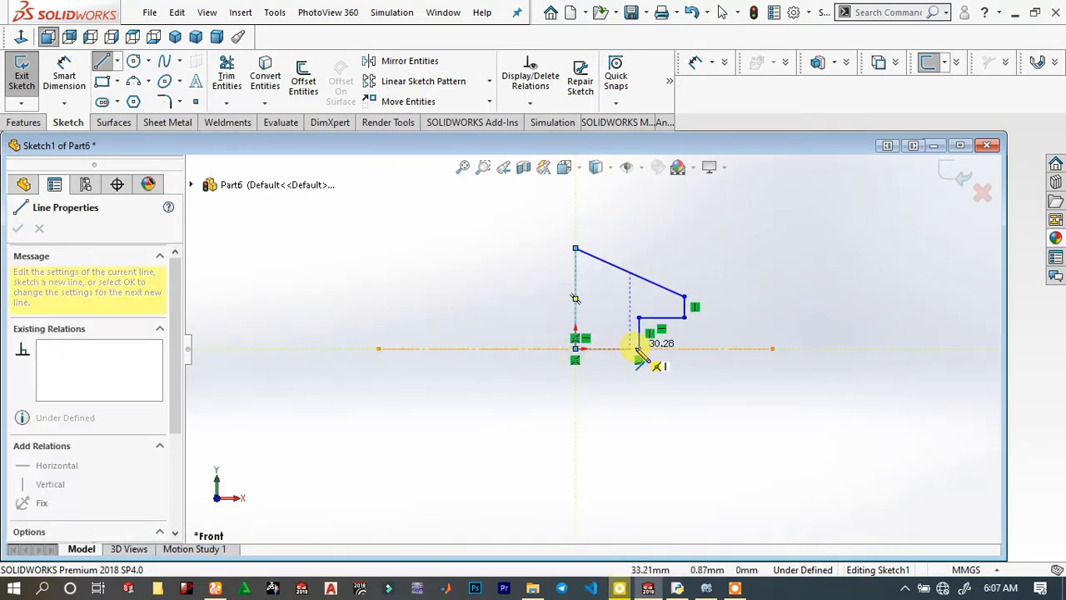
click(638, 348)
Dimension the profile's left edge as 2.5 mm.
click(64, 75)
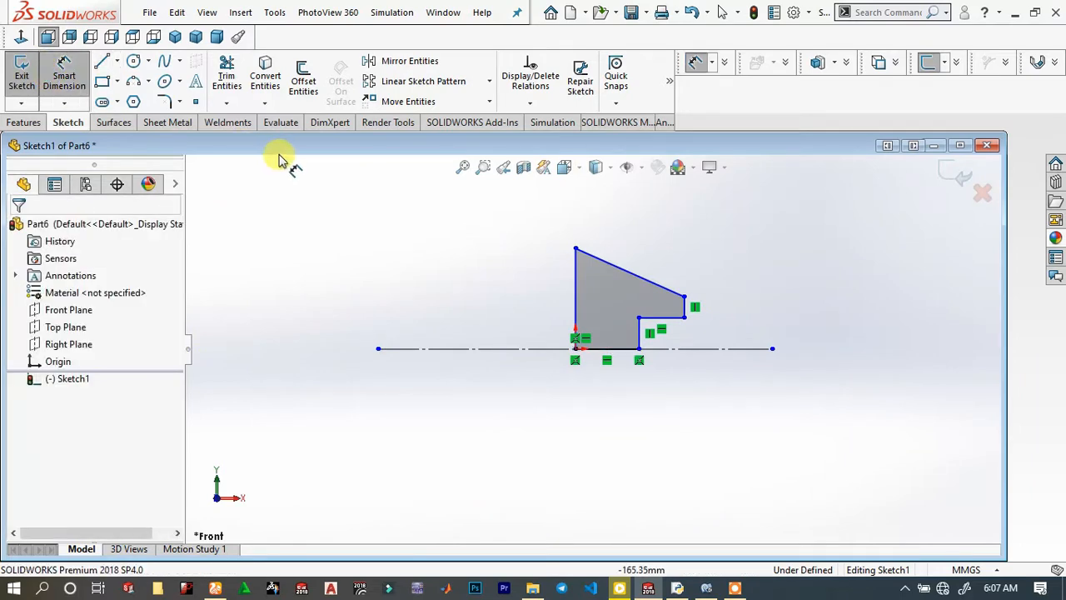
click(575, 298)
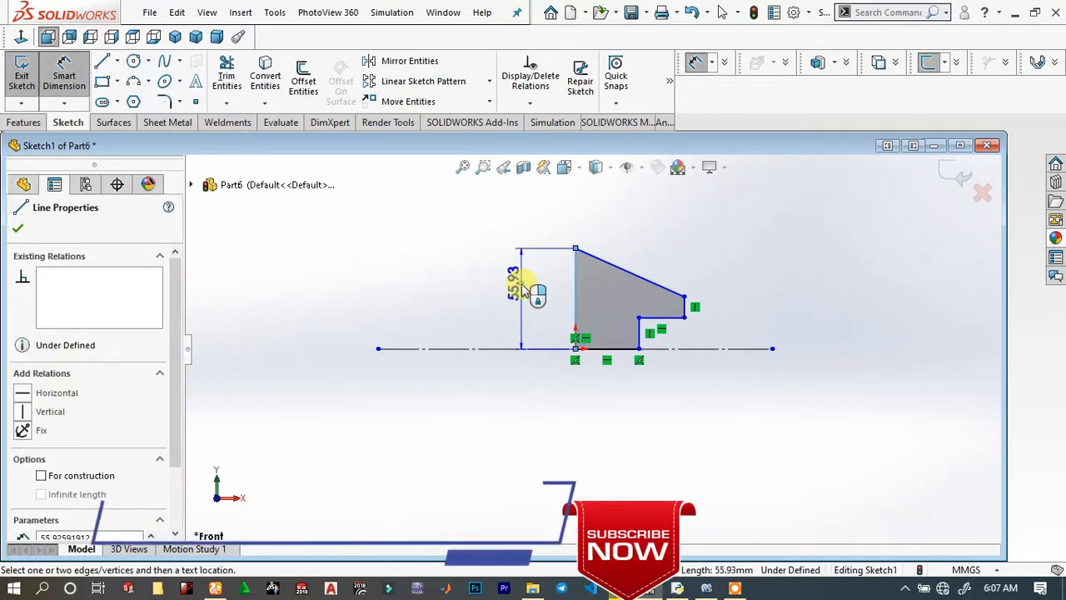
click(543, 284)
text(2)
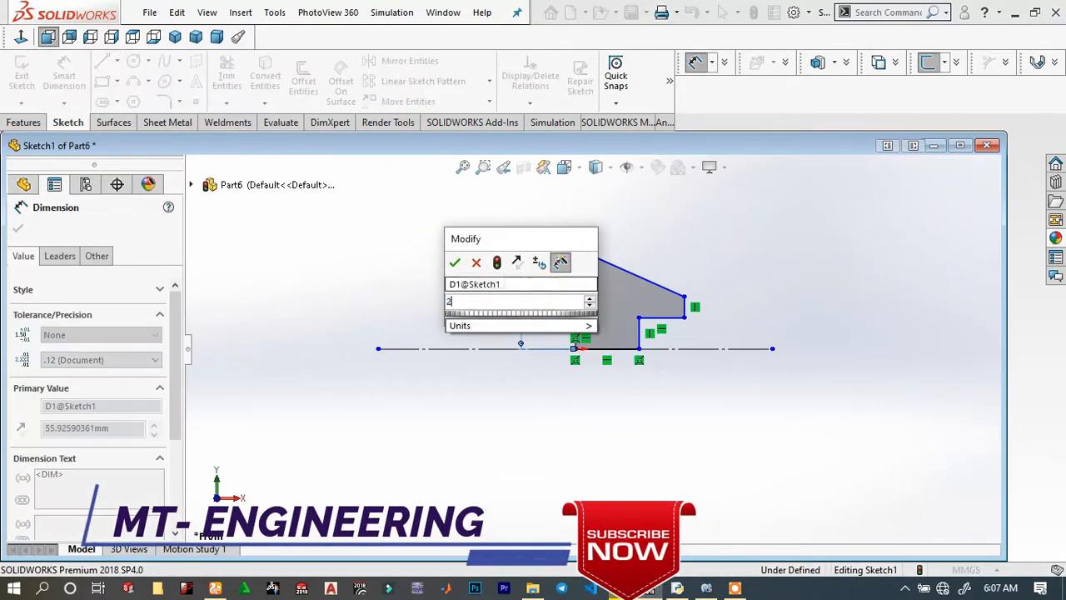
text(.5)
key(Return)
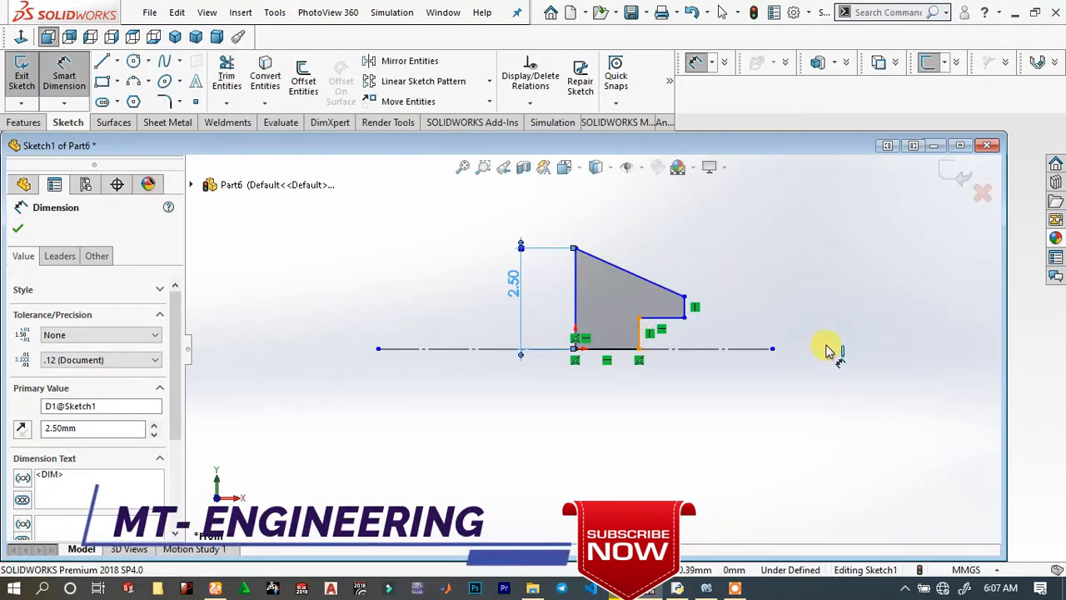
Dimension the short vertical step edge rising from the centerline as 0.75 mm.
click(638, 333)
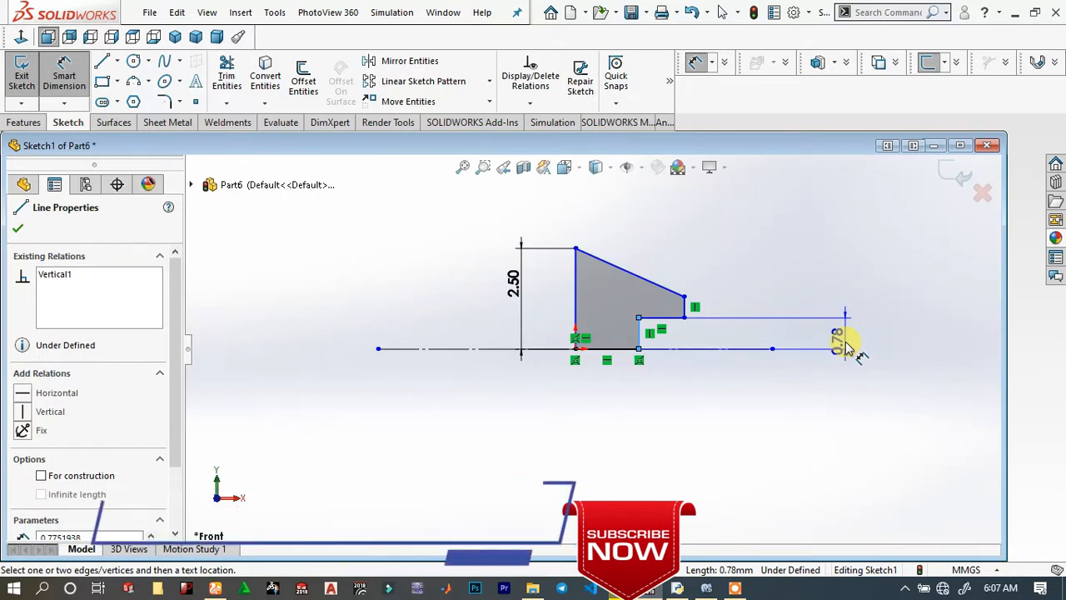
click(878, 351)
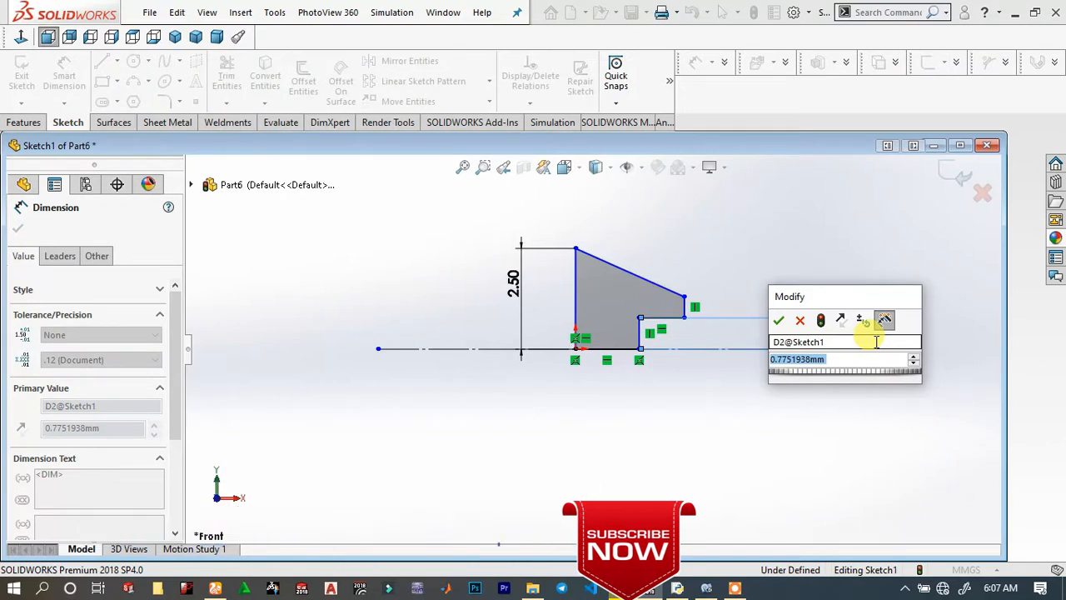
text(1)
key(Return)
click(731, 281)
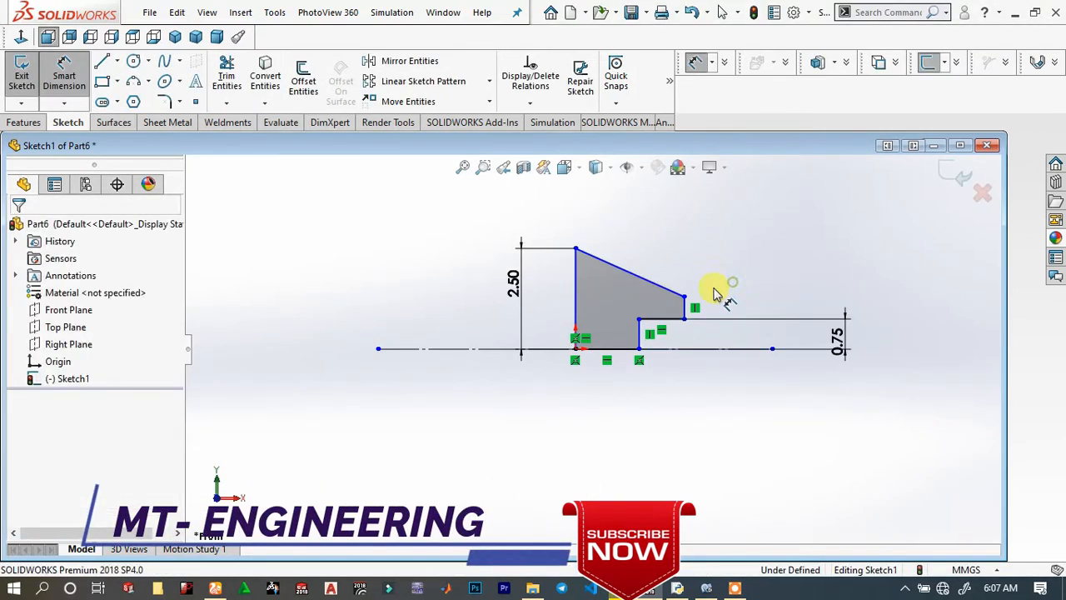
Dimension the profile's right vertical edge as 1 mm.
click(698, 304)
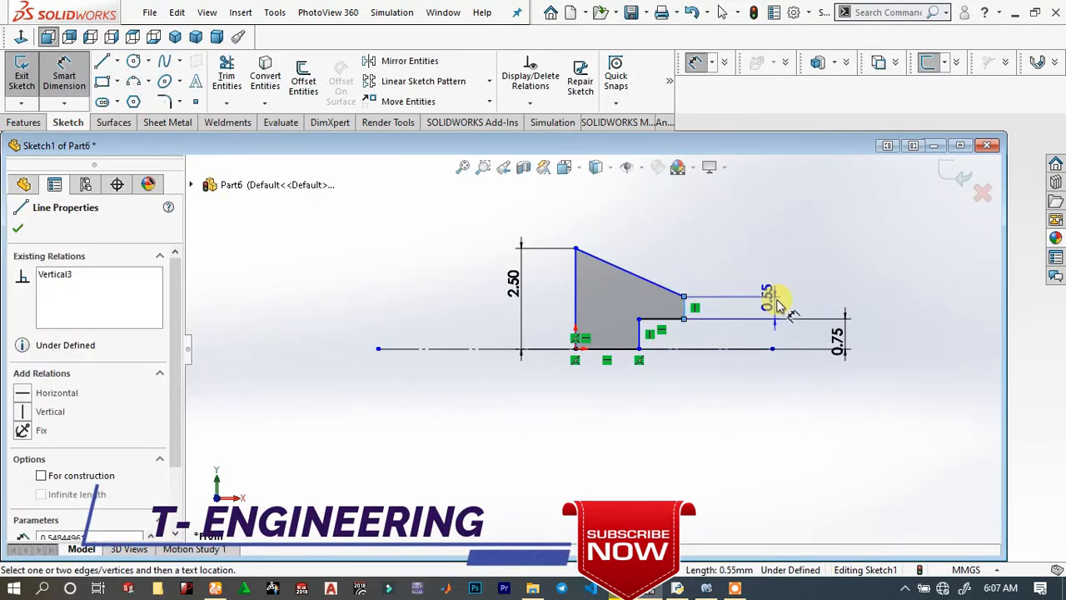
click(777, 305)
text(1)
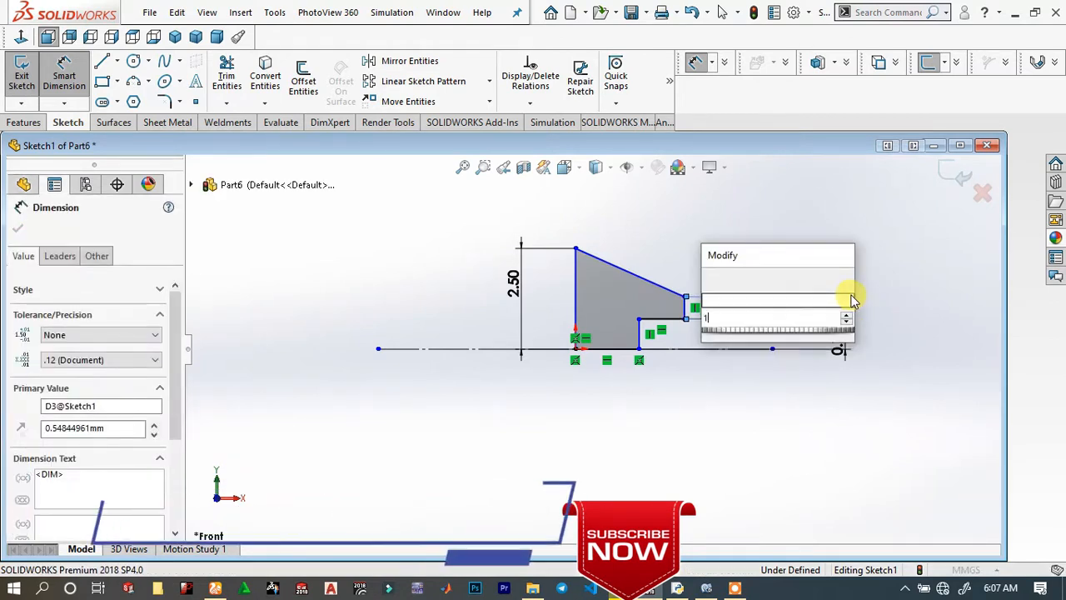
key(Return)
click(722, 243)
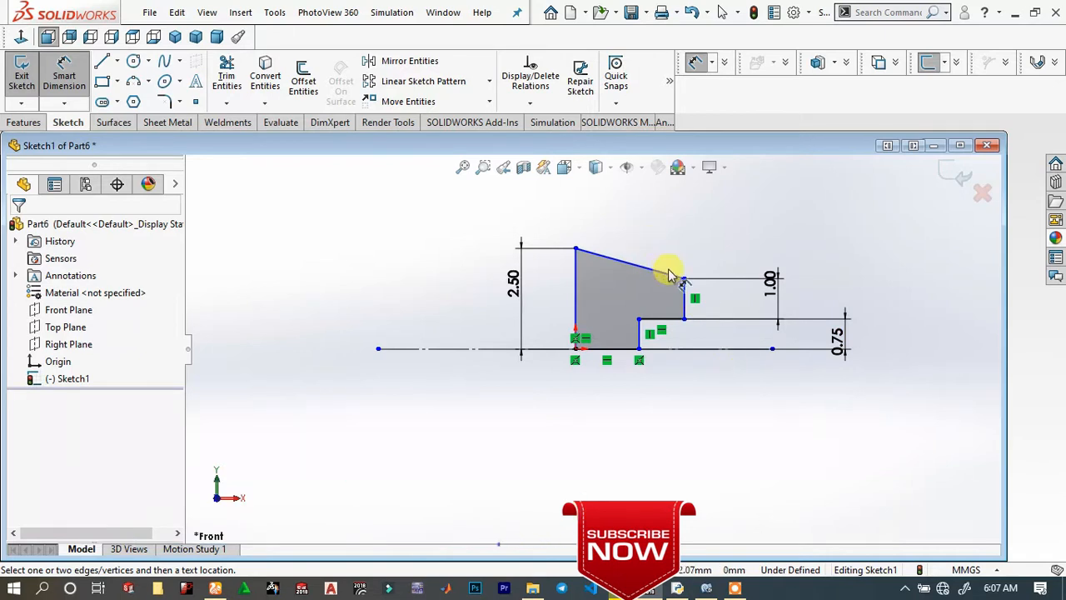
click(575, 320)
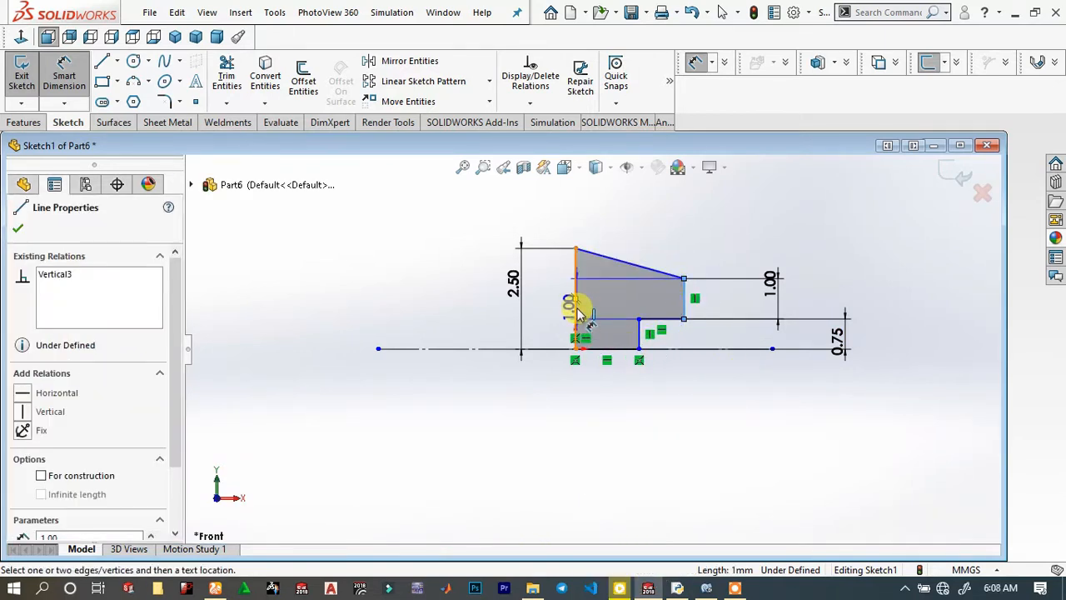
click(683, 299)
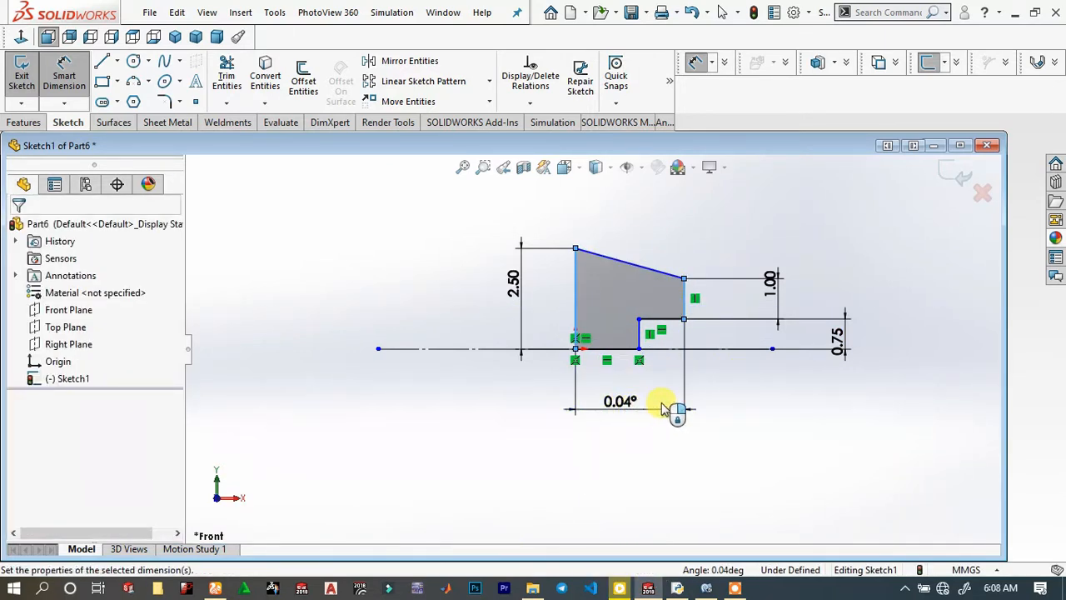
click(673, 409)
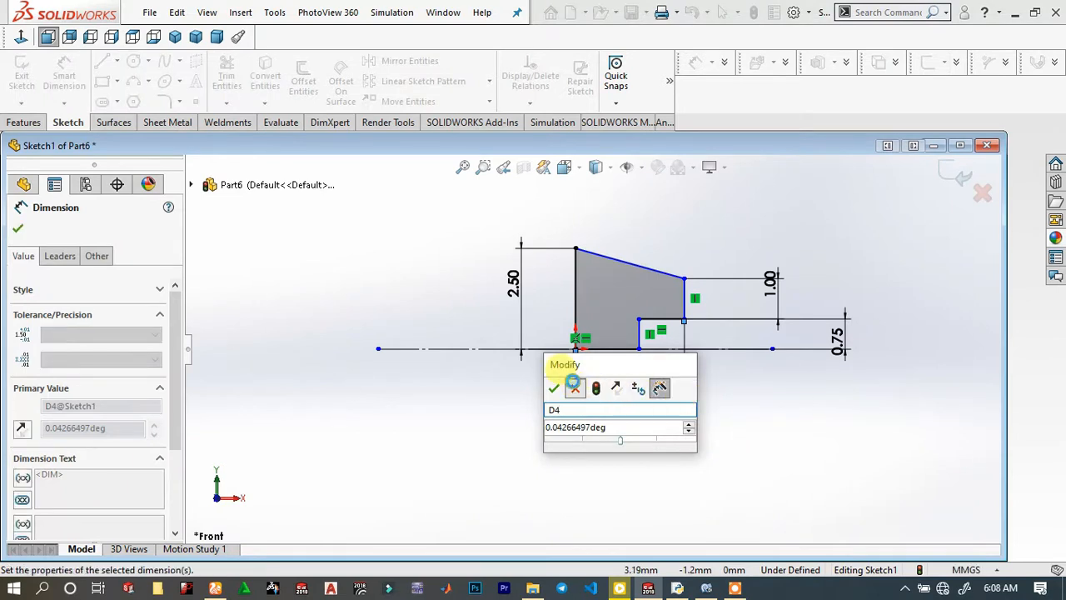
click(576, 388)
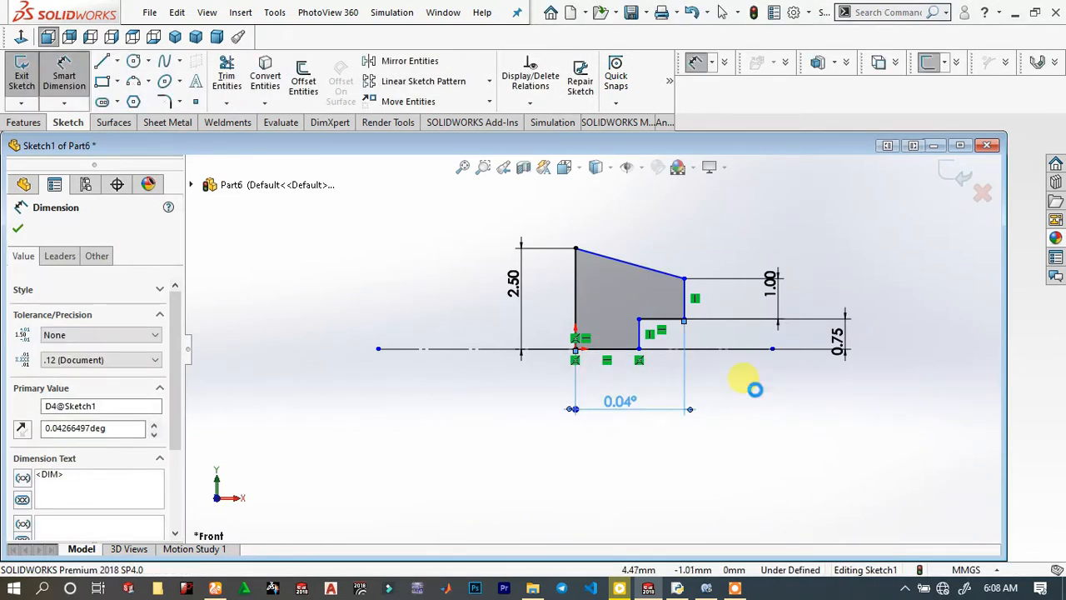
key(Delete)
right_click(703, 389)
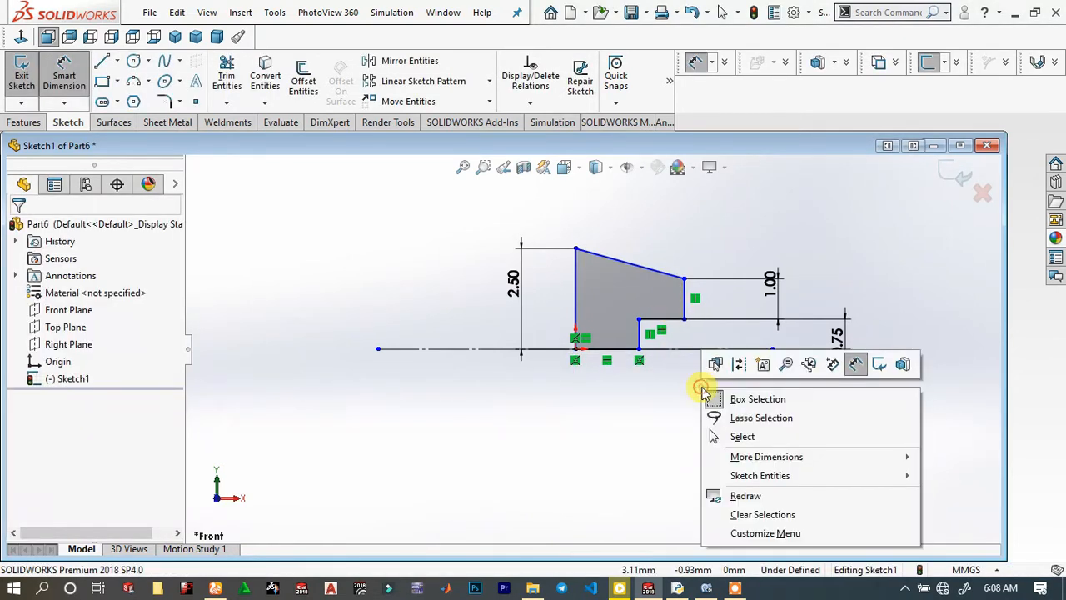
click(857, 363)
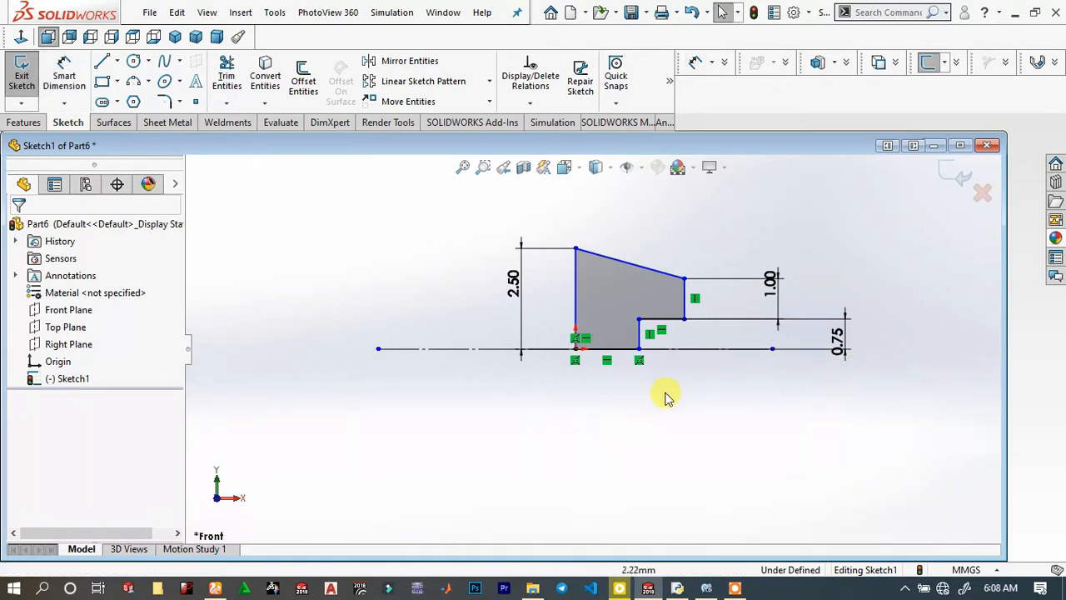
Make the profile's left edge vertical and dimension the distance between the left and right edges as 6 mm.
click(581, 278)
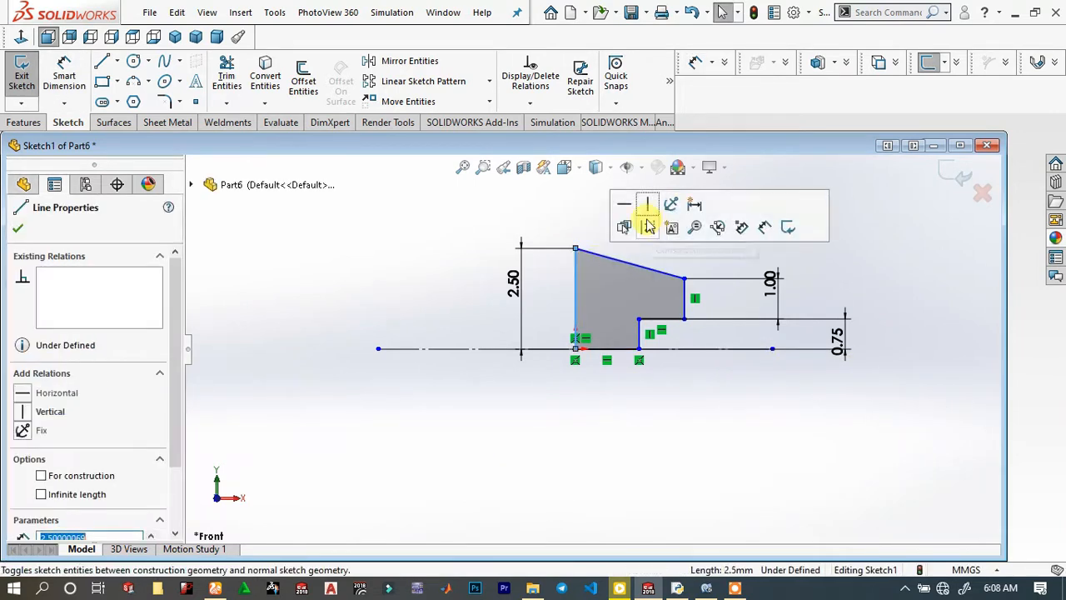
click(540, 219)
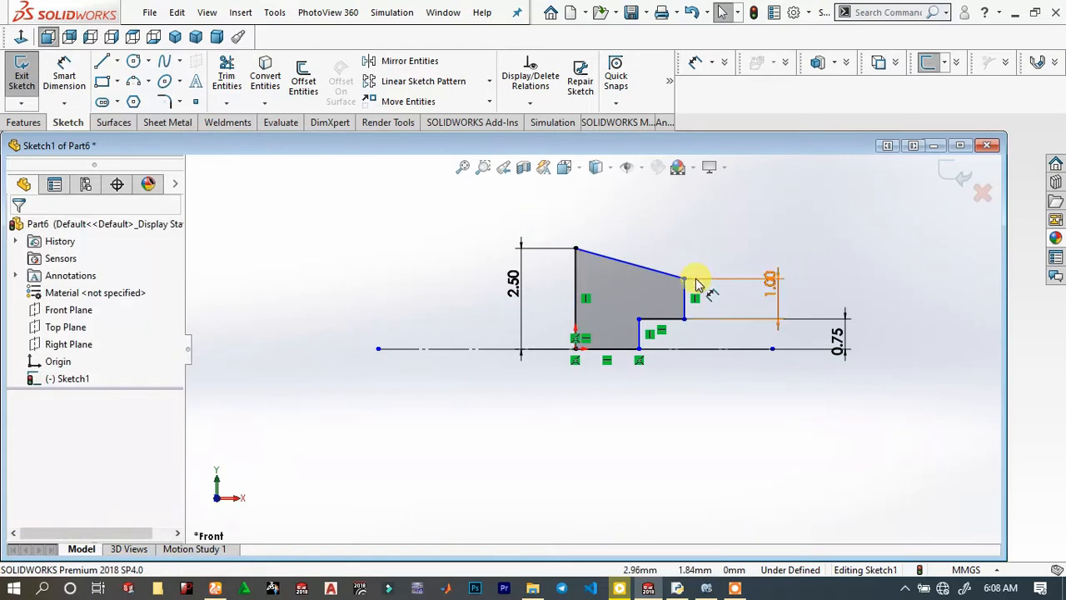
click(63, 75)
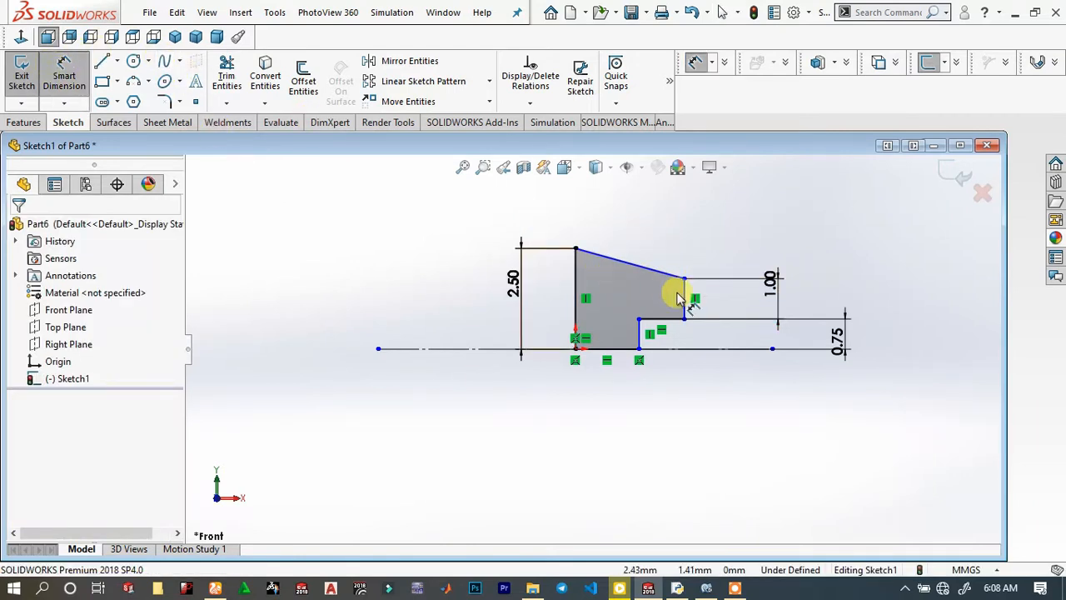
click(684, 292)
click(575, 277)
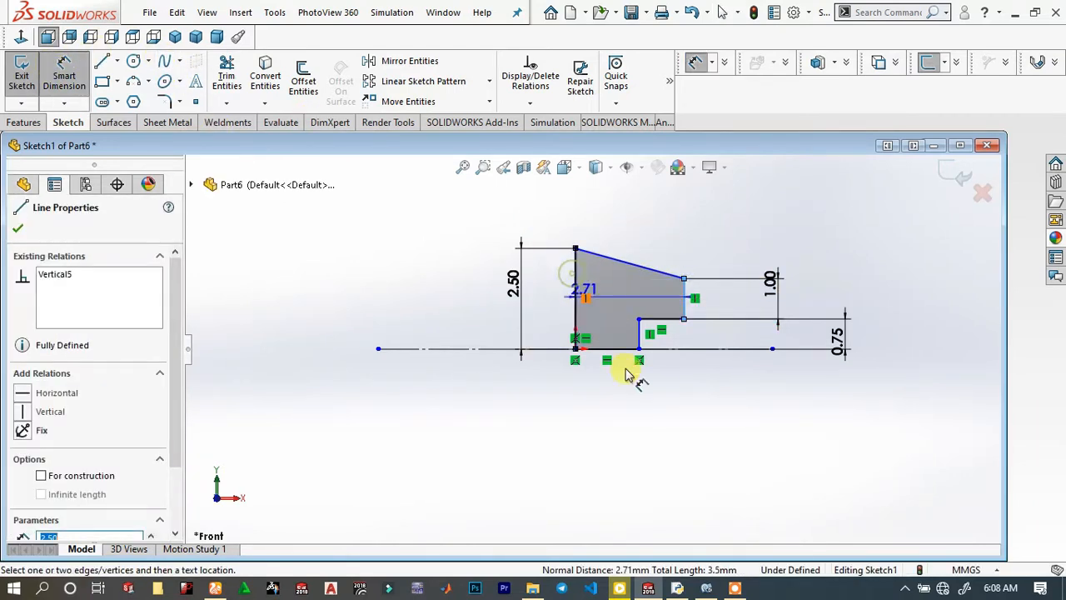
click(636, 419)
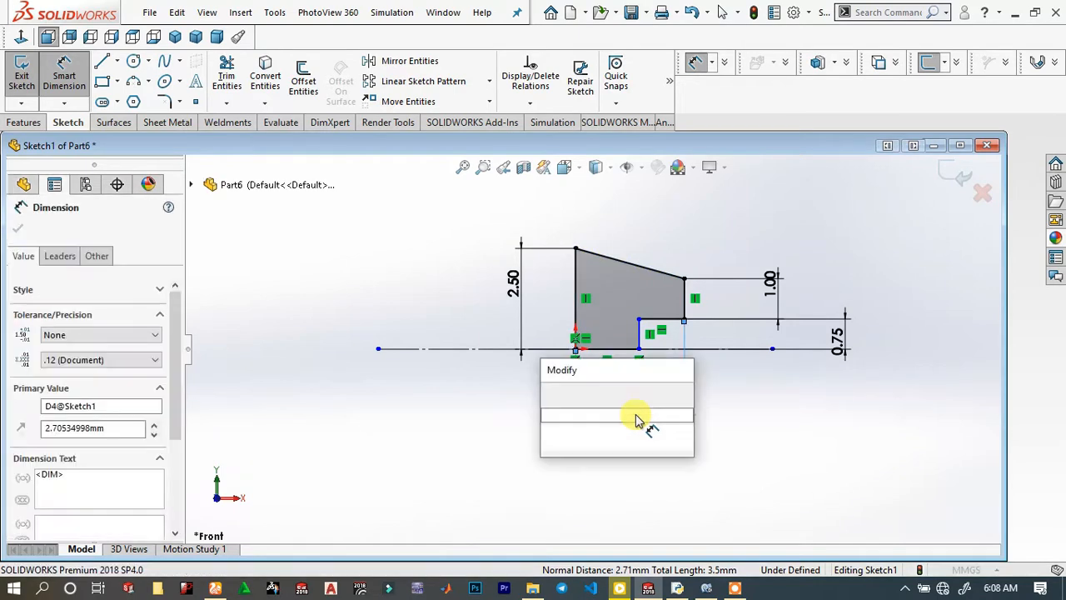
key(Return)
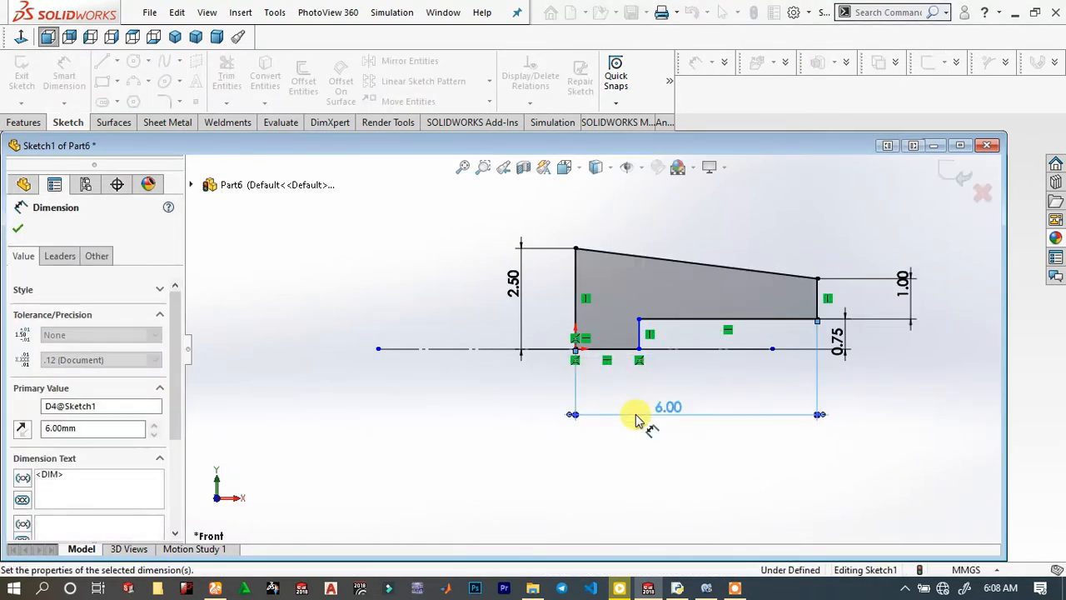
Dimension the horizontal edge of the lower right step as 3.25 mm.
click(779, 319)
click(779, 321)
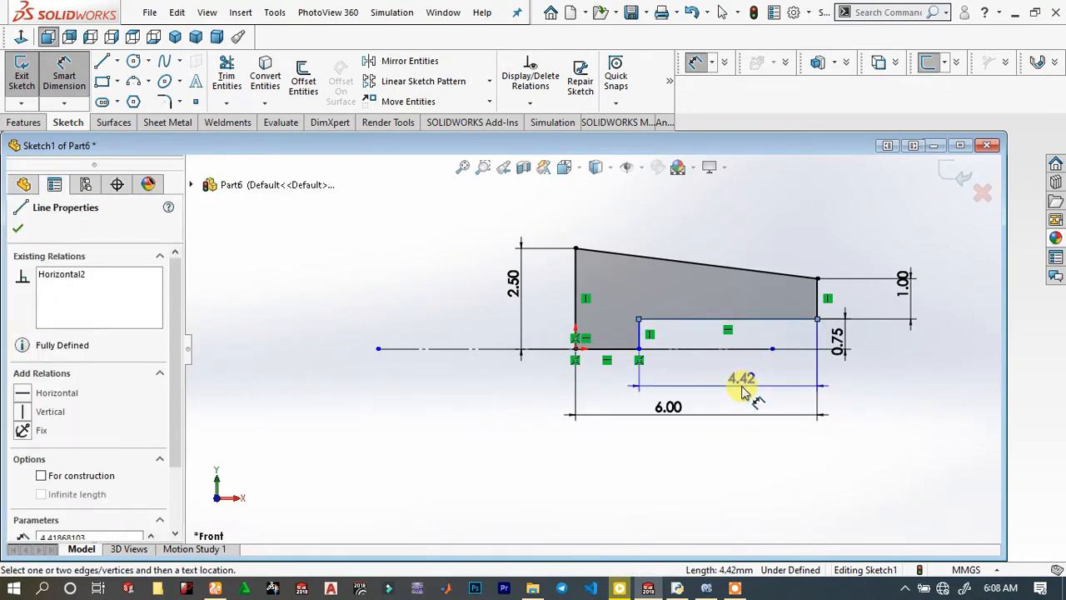
click(744, 381)
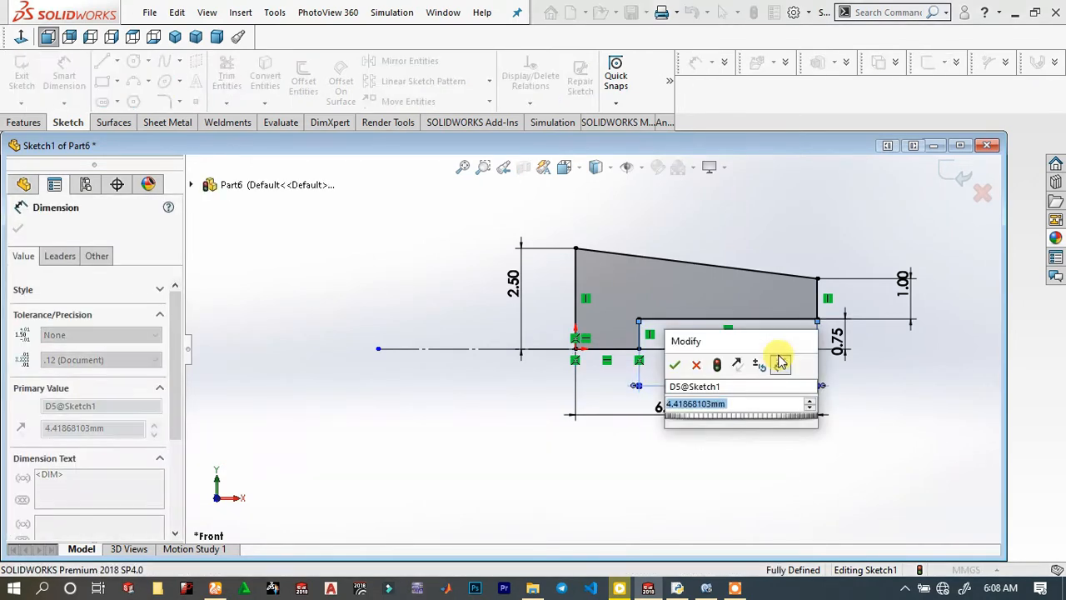
text(3.25)
key(Return)
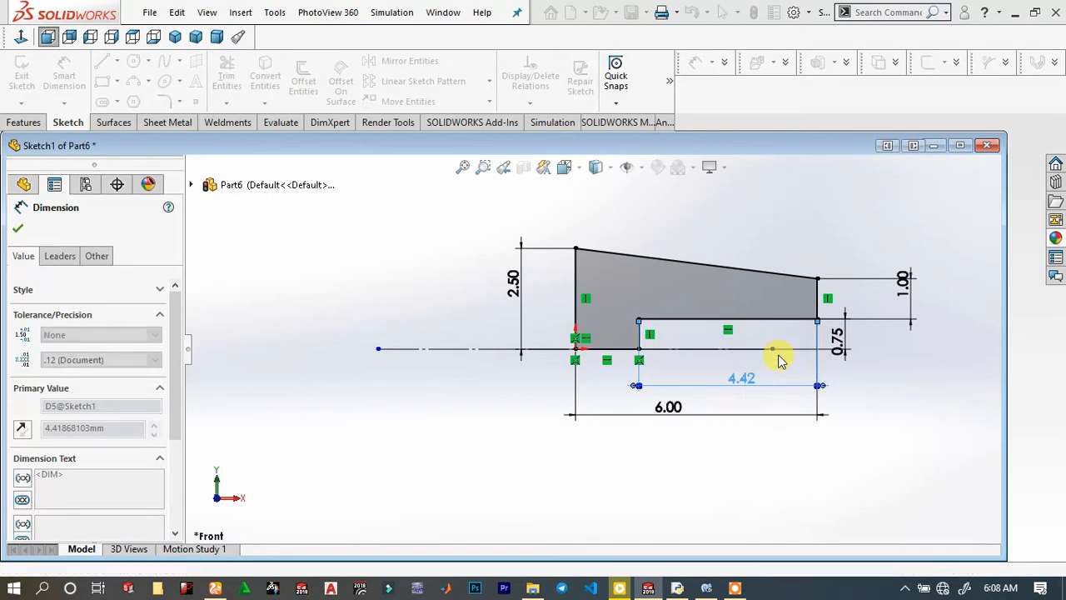
click(776, 251)
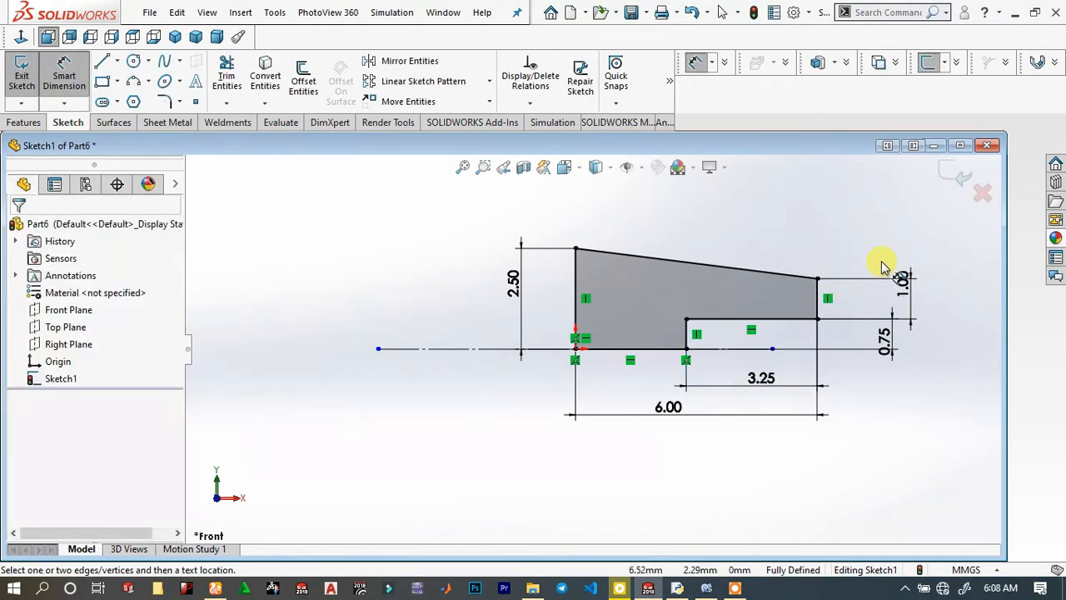
scroll(881, 266, down, 1)
scroll(881, 266, up, 1)
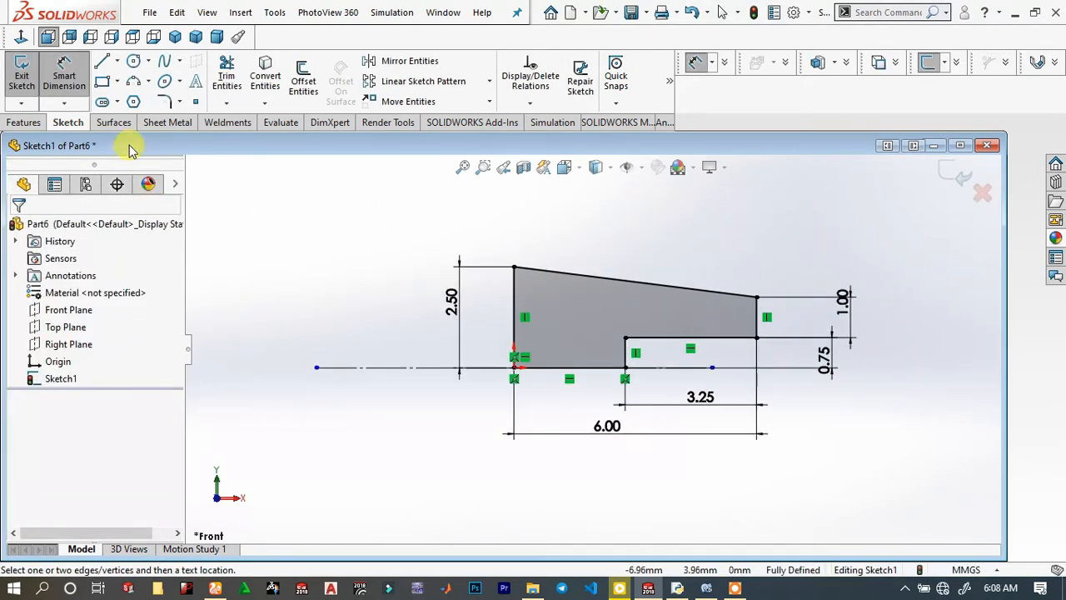
Revolve the stepped, tapered profile 360 degrees about the horizontal centerline as a solid boss.
click(40, 121)
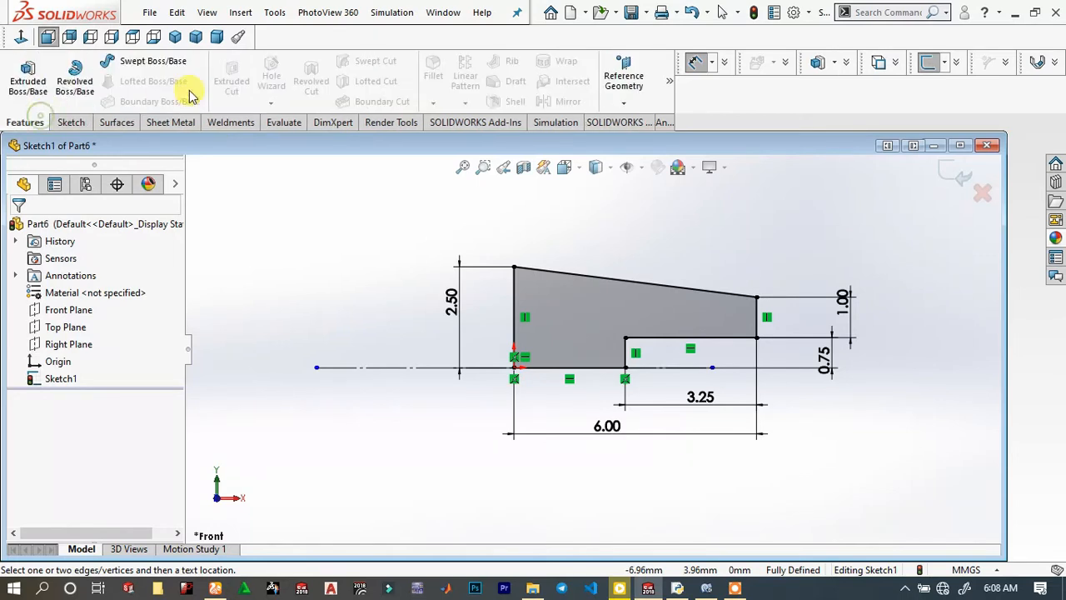
click(70, 82)
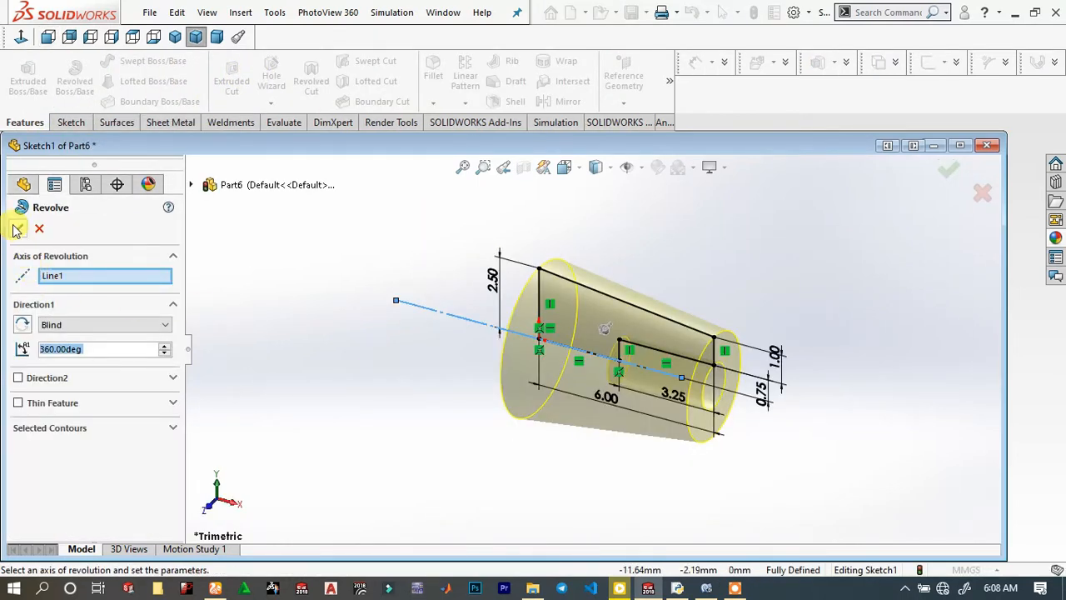
click(16, 229)
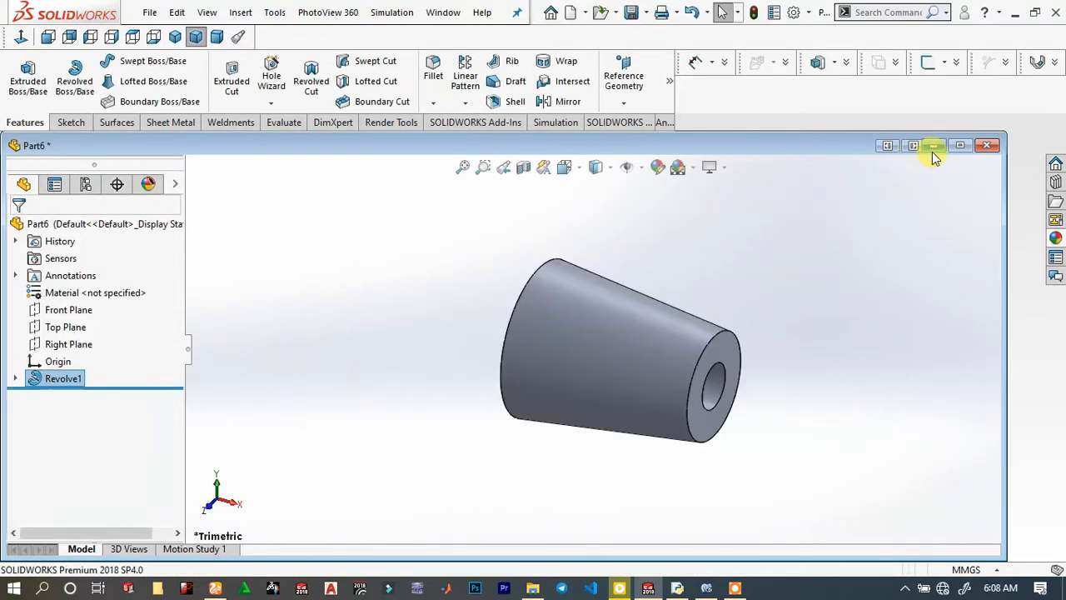
Maximize the part window and display the revolved part in isometric view.
middle_drag(716, 386, 540, 315)
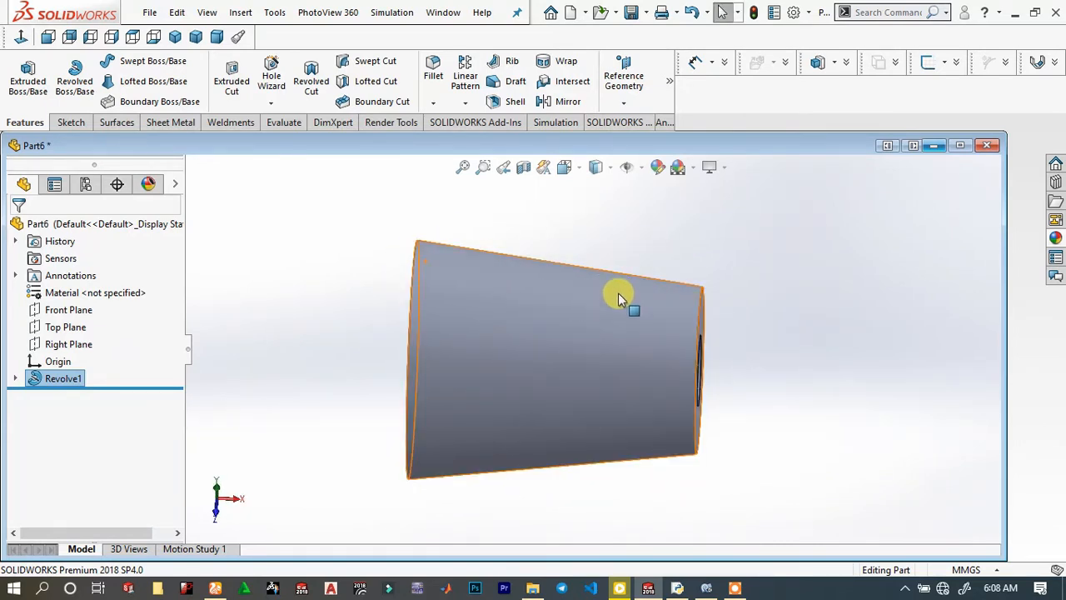
click(961, 146)
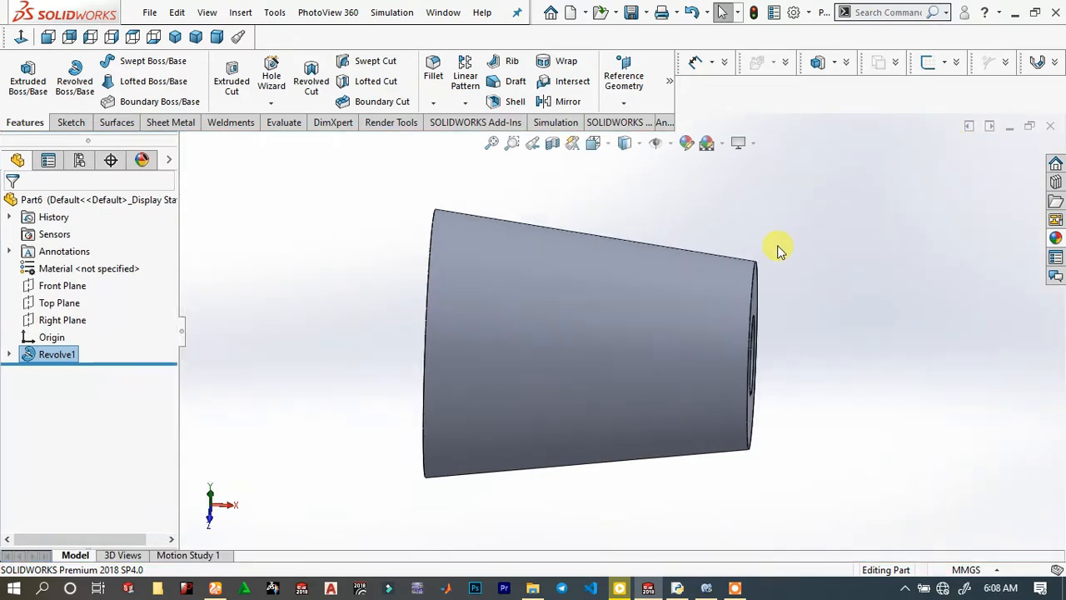
key(space)
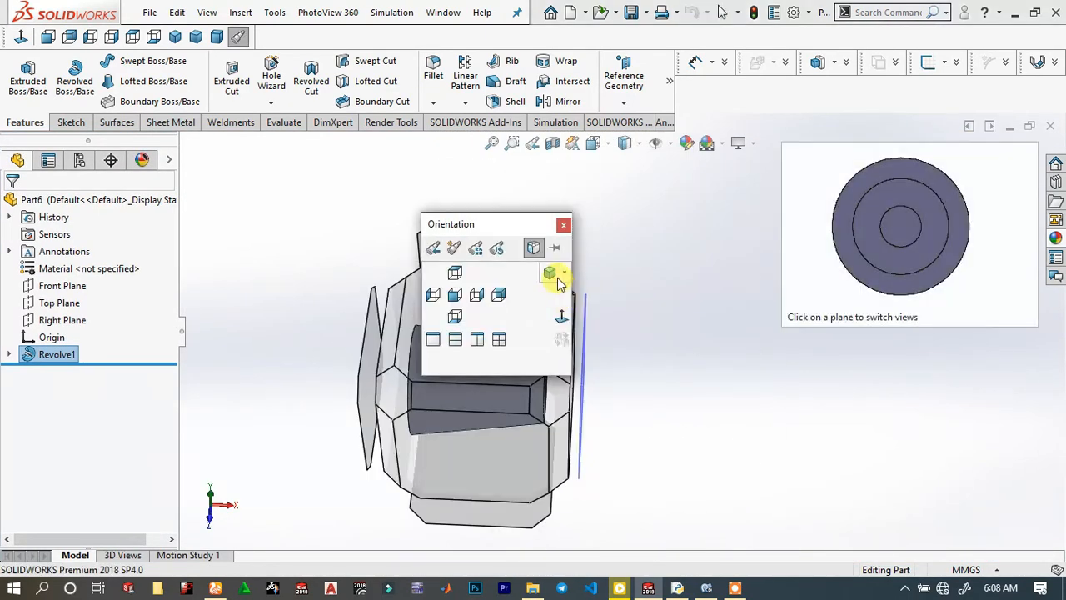
click(555, 277)
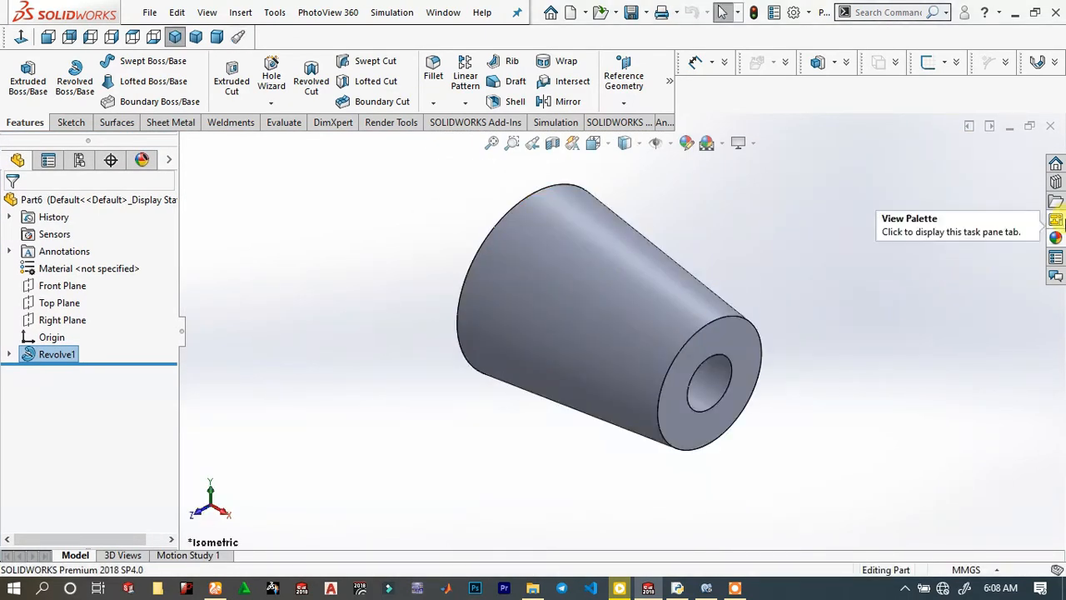
Apply a brass appearance from the metal appearances to the revolved part.
click(1055, 237)
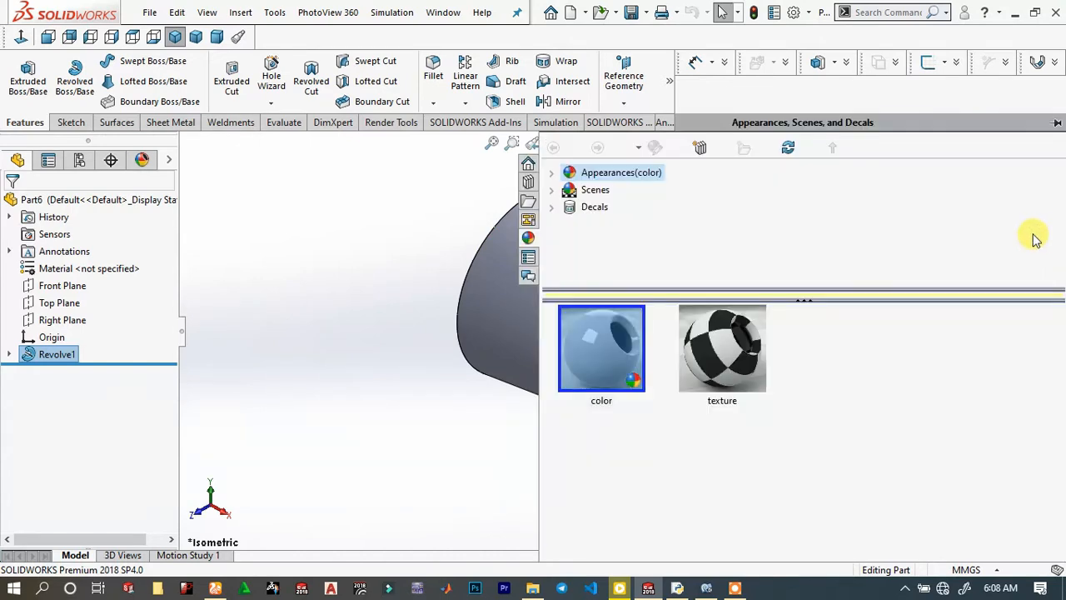
click(553, 173)
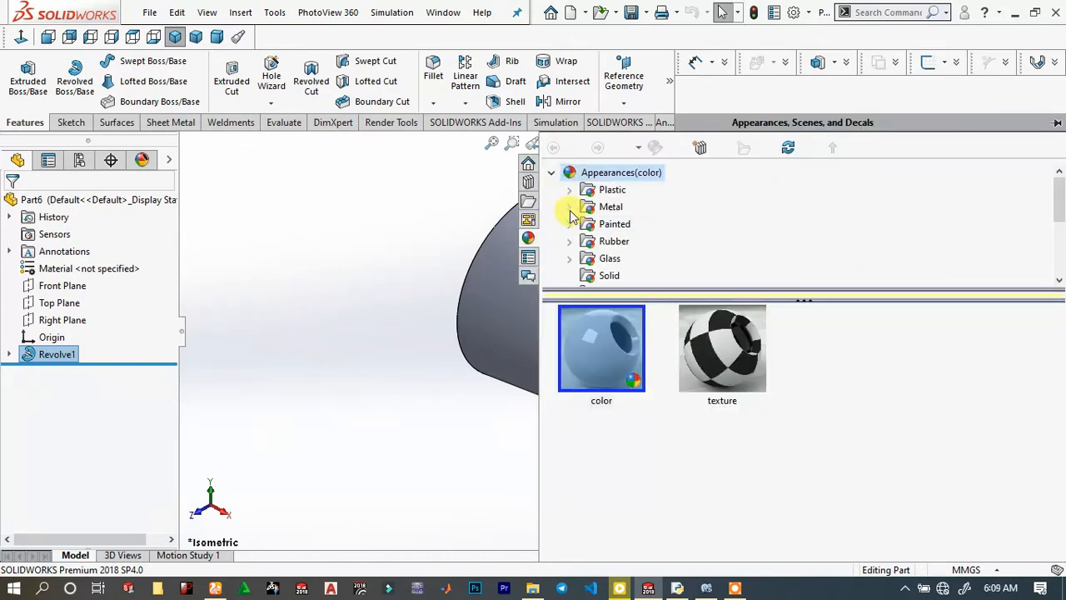
click(570, 209)
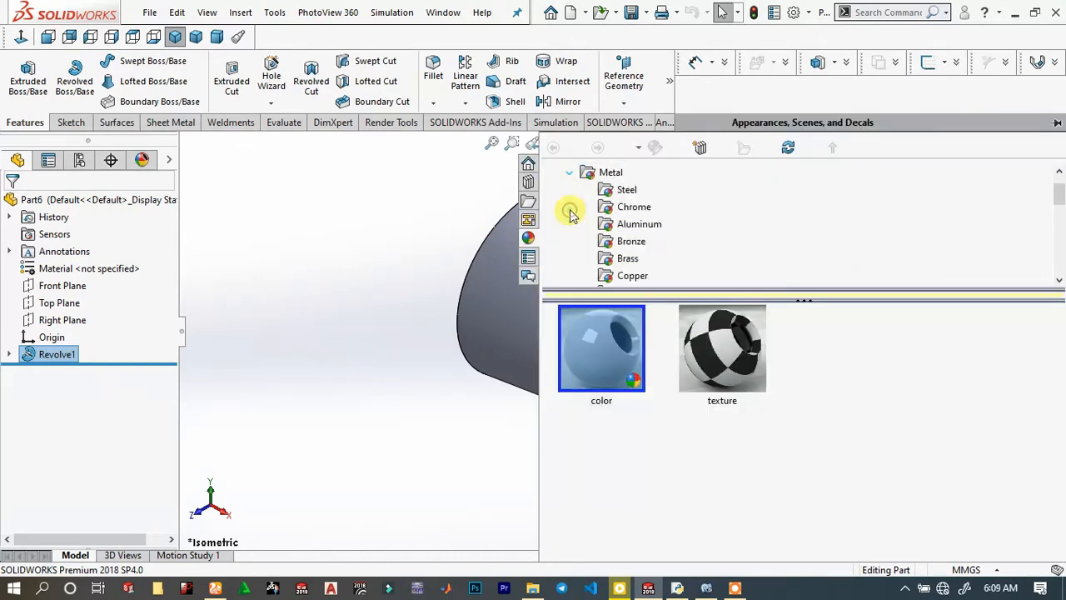
click(635, 208)
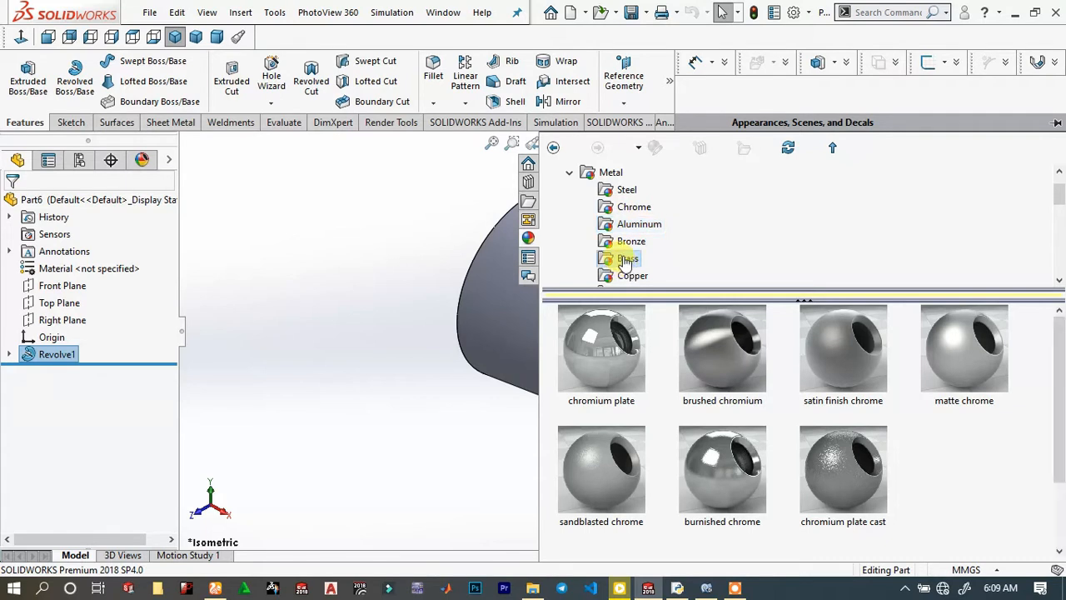
click(627, 261)
drag(612, 380, 657, 328)
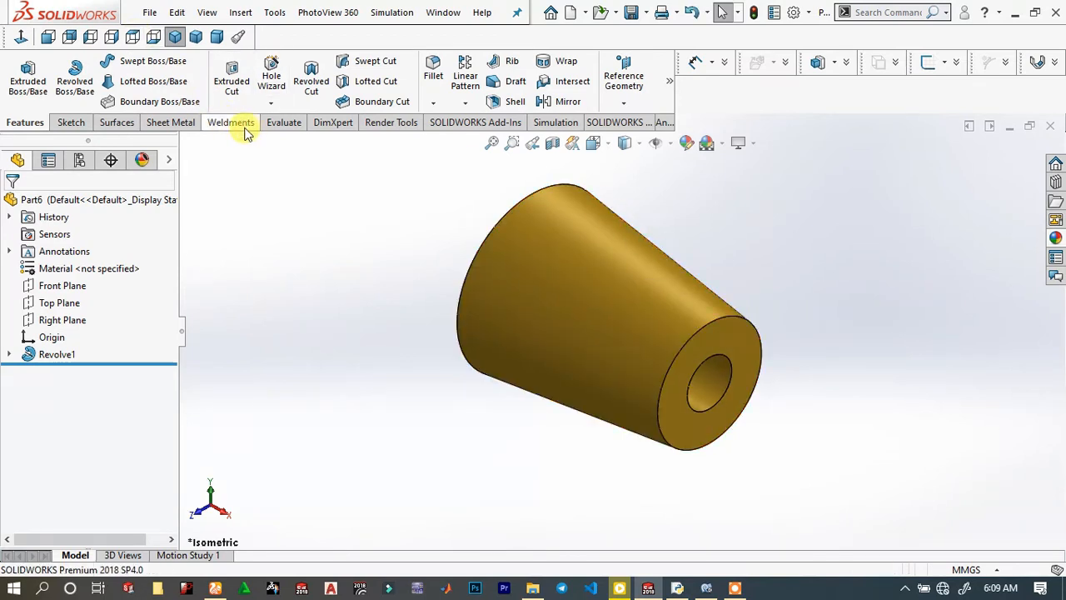
scroll(748, 233, down, 2)
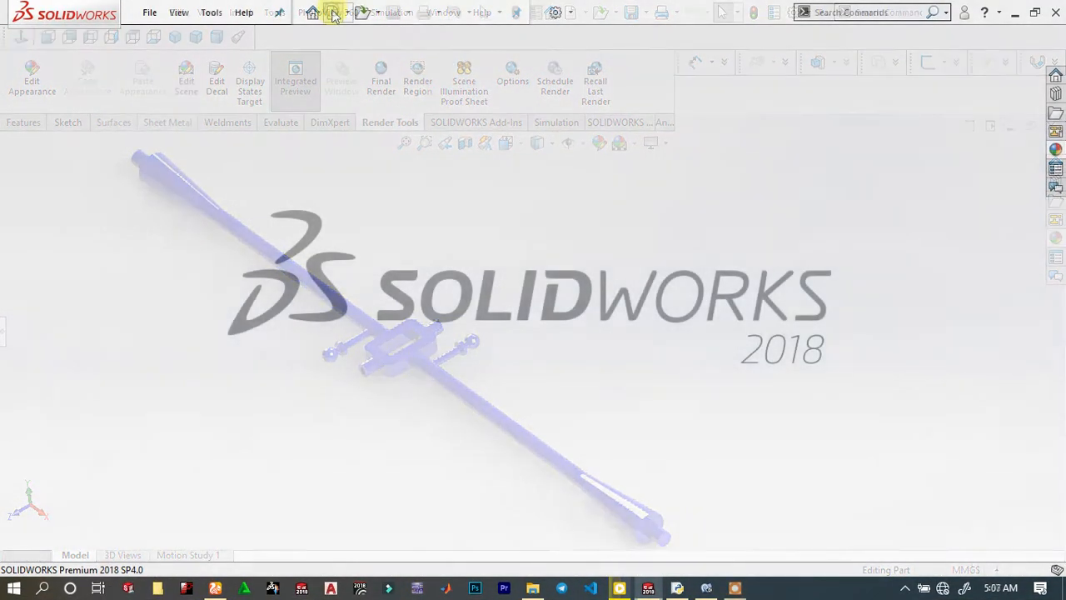
Create a new part document and start a sketch on the Top Plane.
click(332, 13)
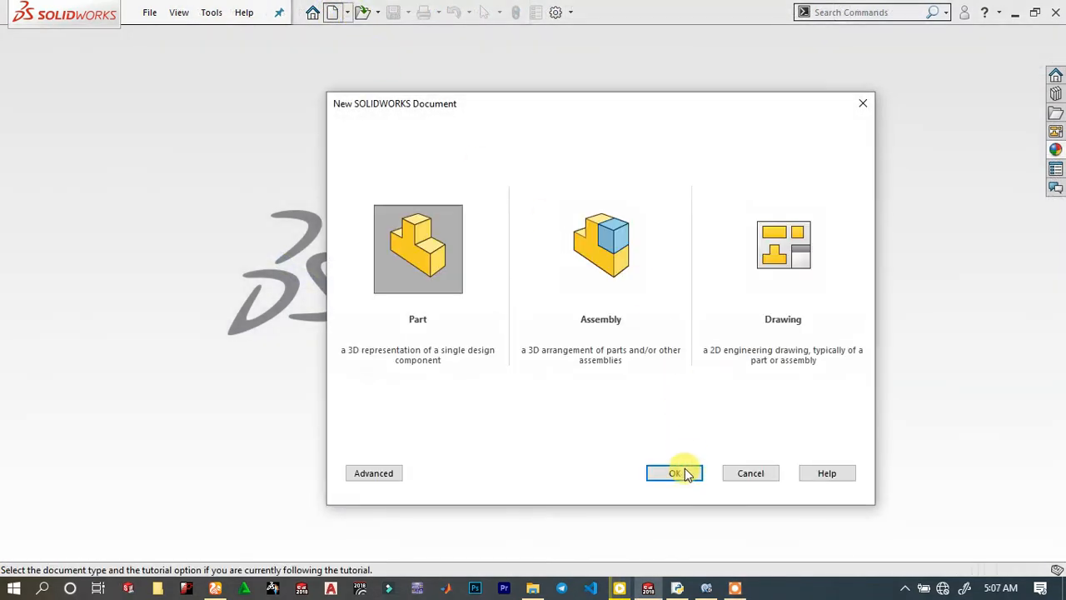
click(679, 471)
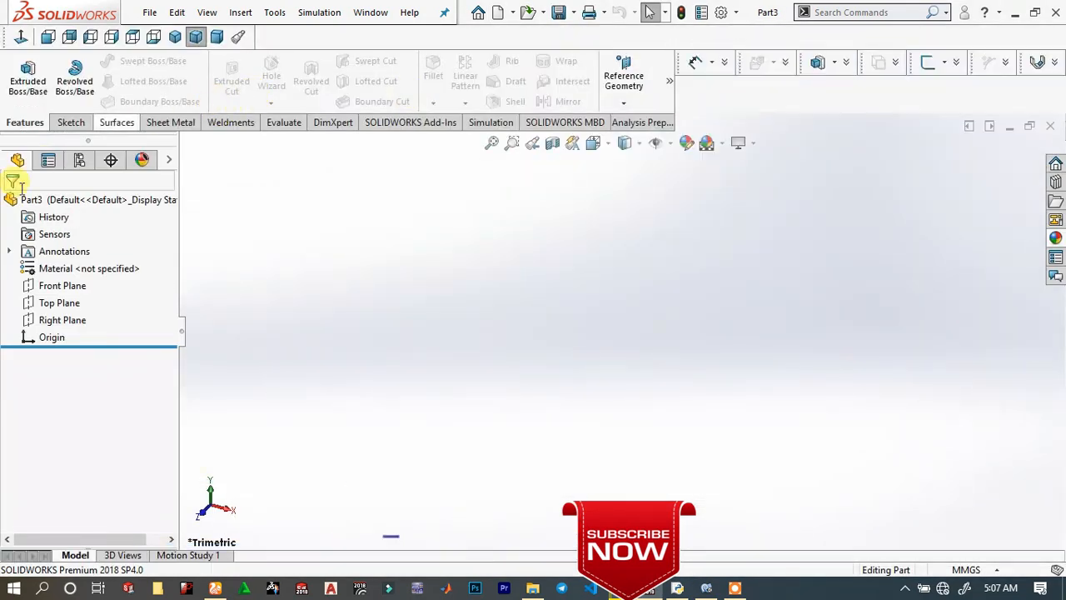
click(55, 305)
click(70, 278)
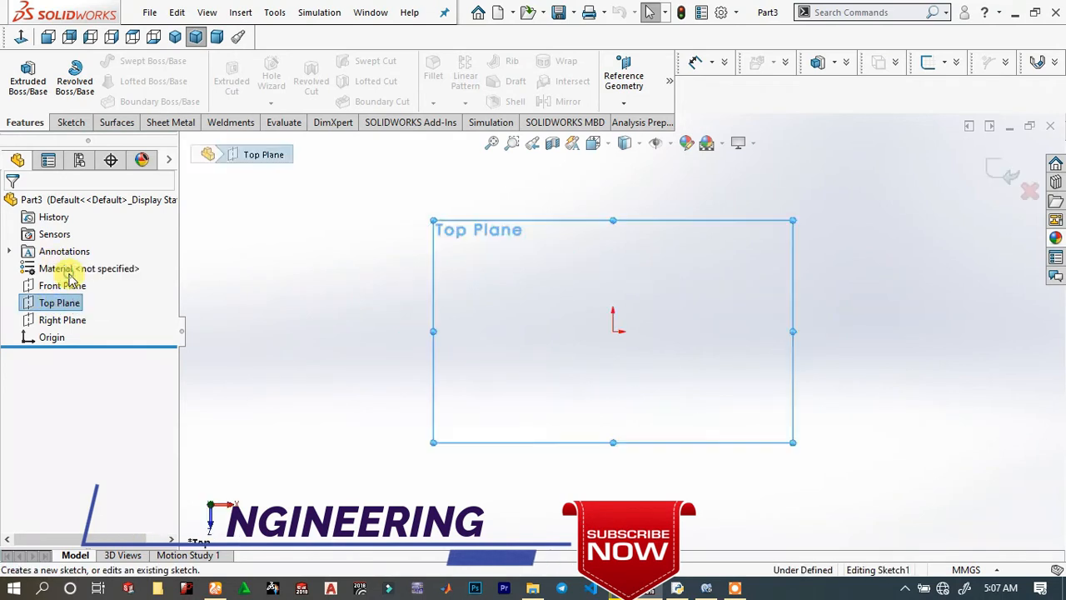
Sketch an upright center rectangle about 36.5 mm wide, centered on the origin.
click(101, 81)
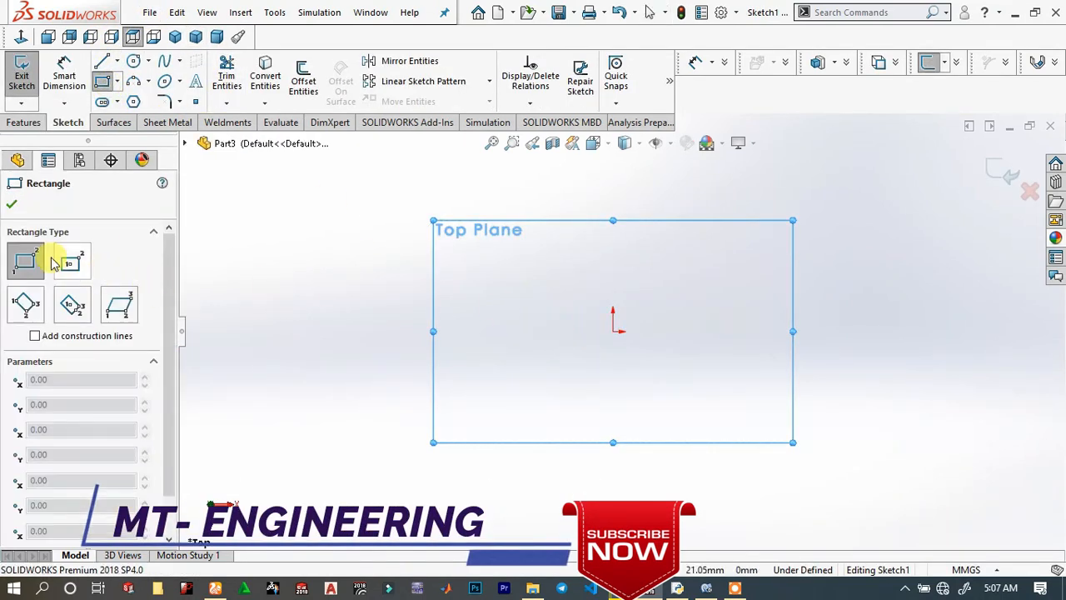
click(70, 264)
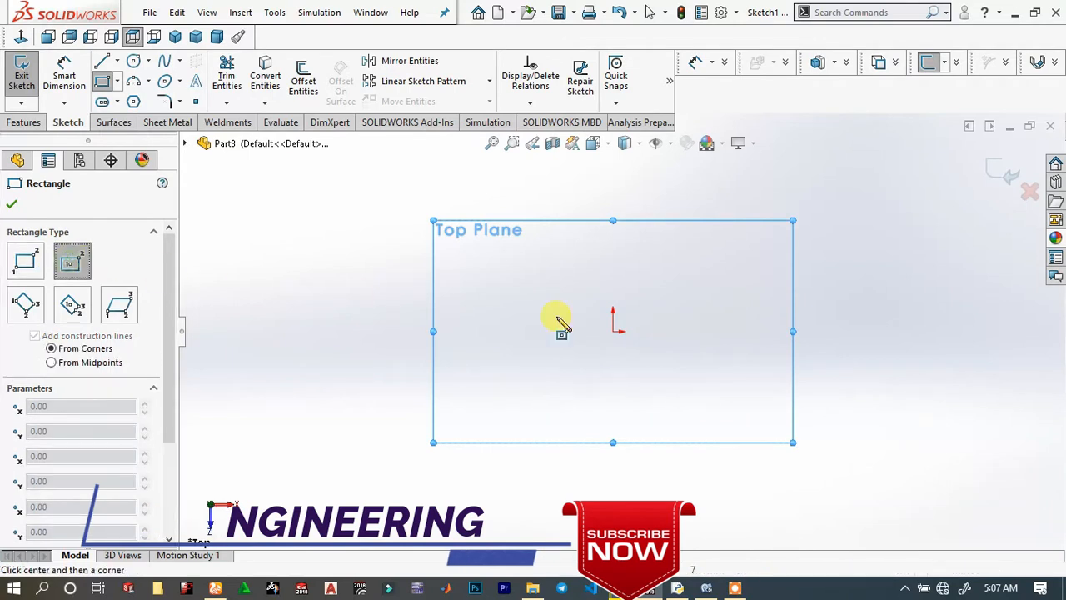
click(614, 332)
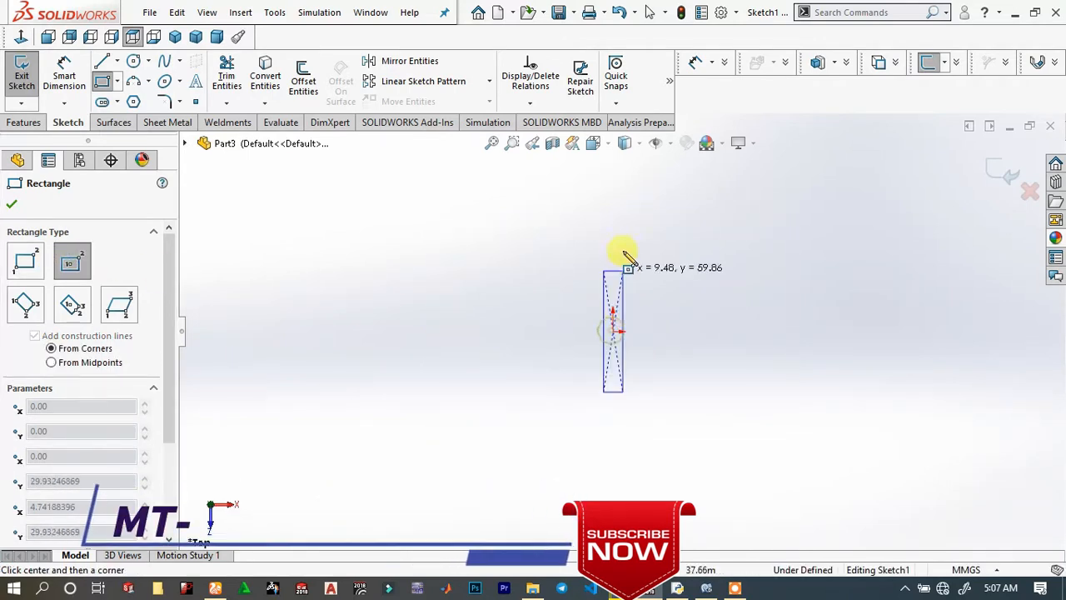
click(650, 227)
Dimension the rectangle's upper horizontal edge as 2.5 mm.
click(70, 69)
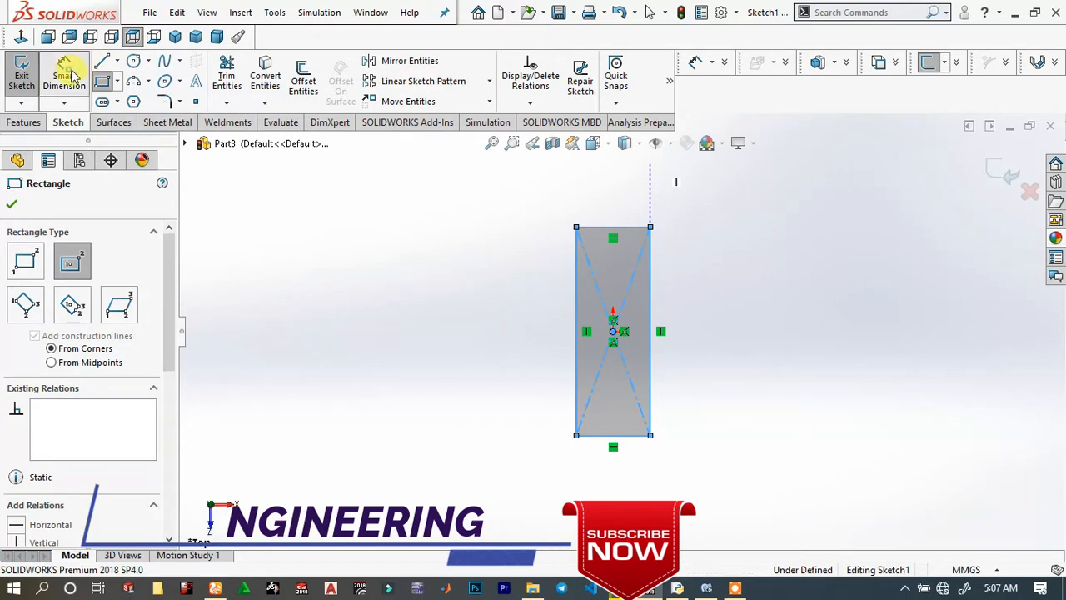
click(617, 228)
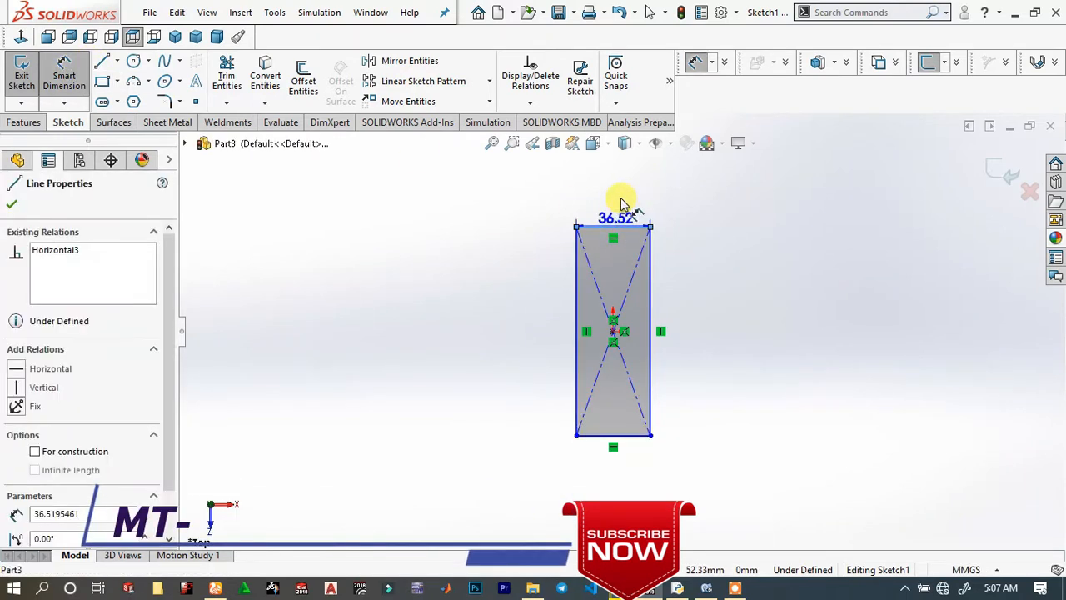
click(622, 200)
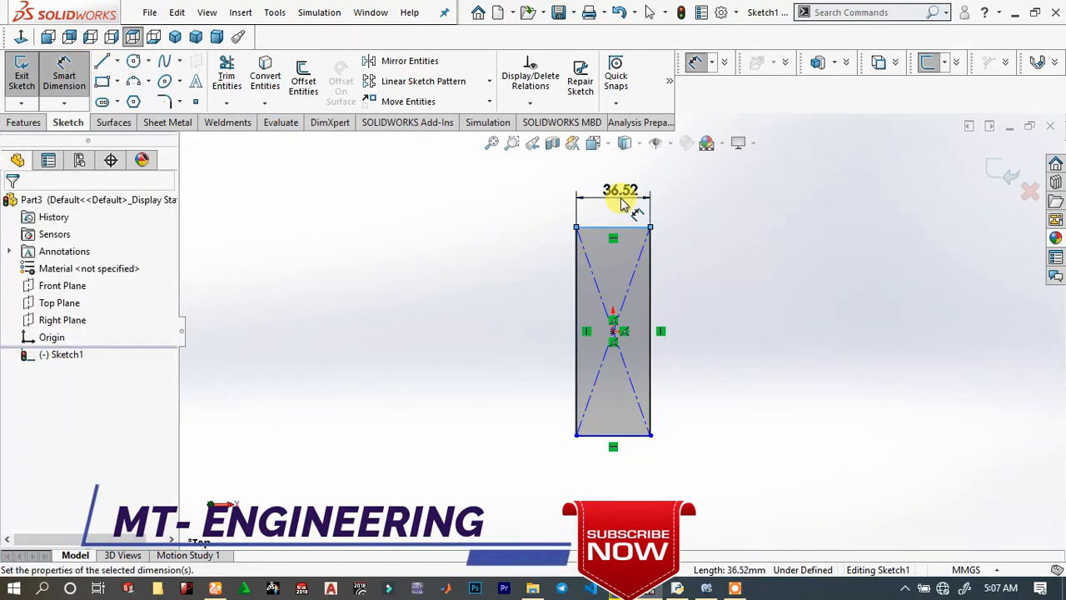
text(2.5)
key(Return)
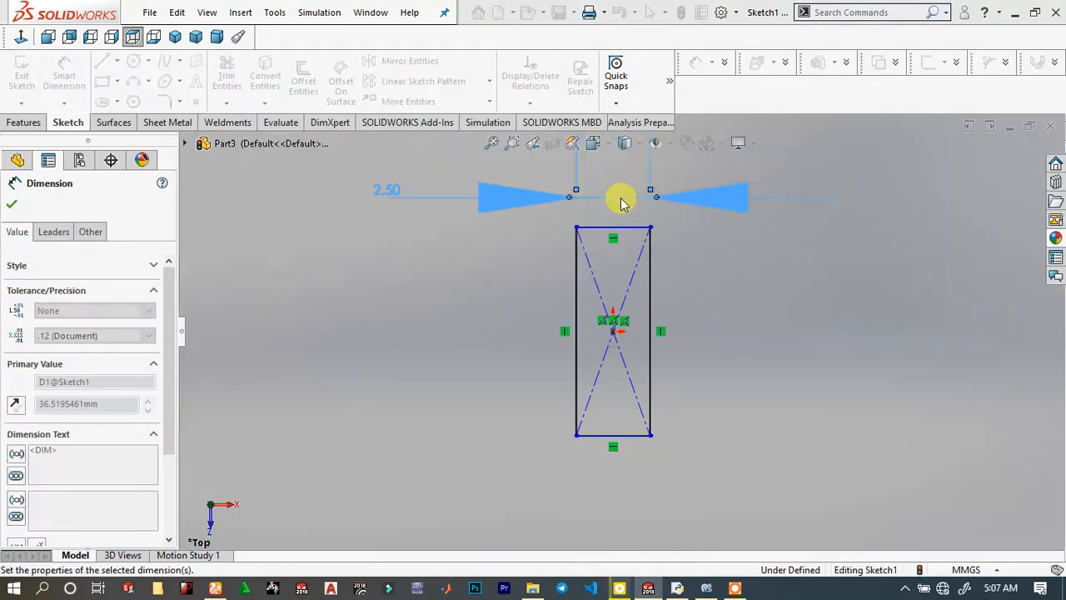
Dimension the rectangle's left vertical edge as 5 mm.
click(562, 264)
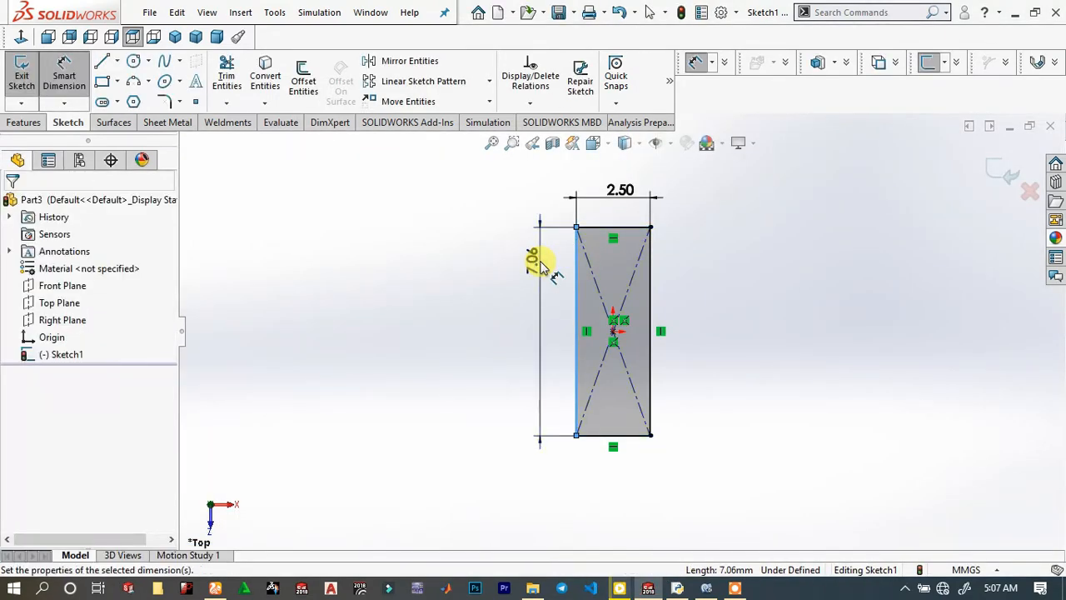
click(540, 264)
text(4.)
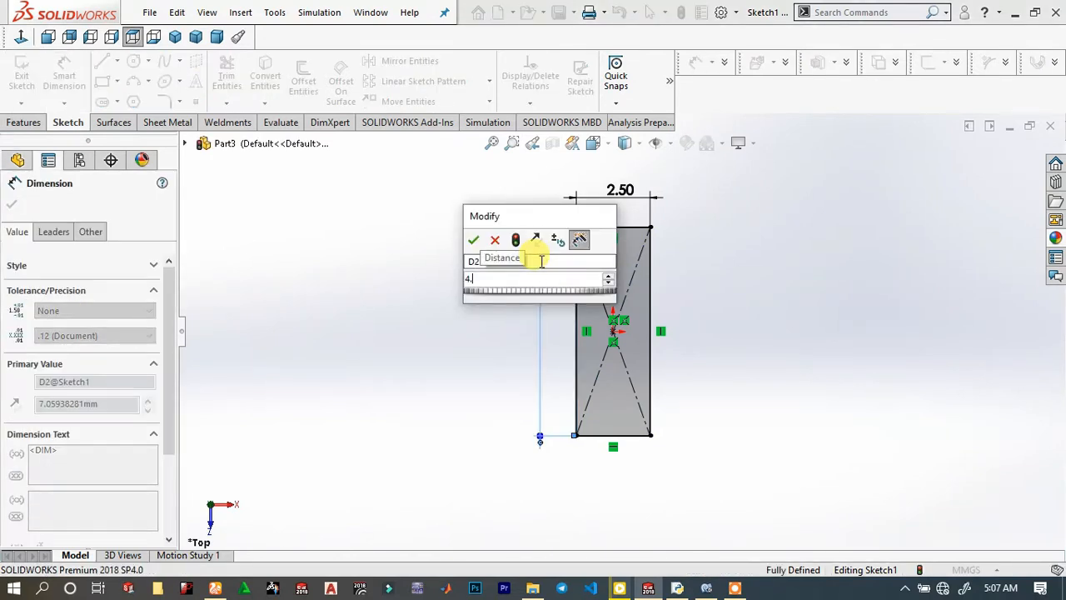
key(BackSpace)
key(BackSpace)
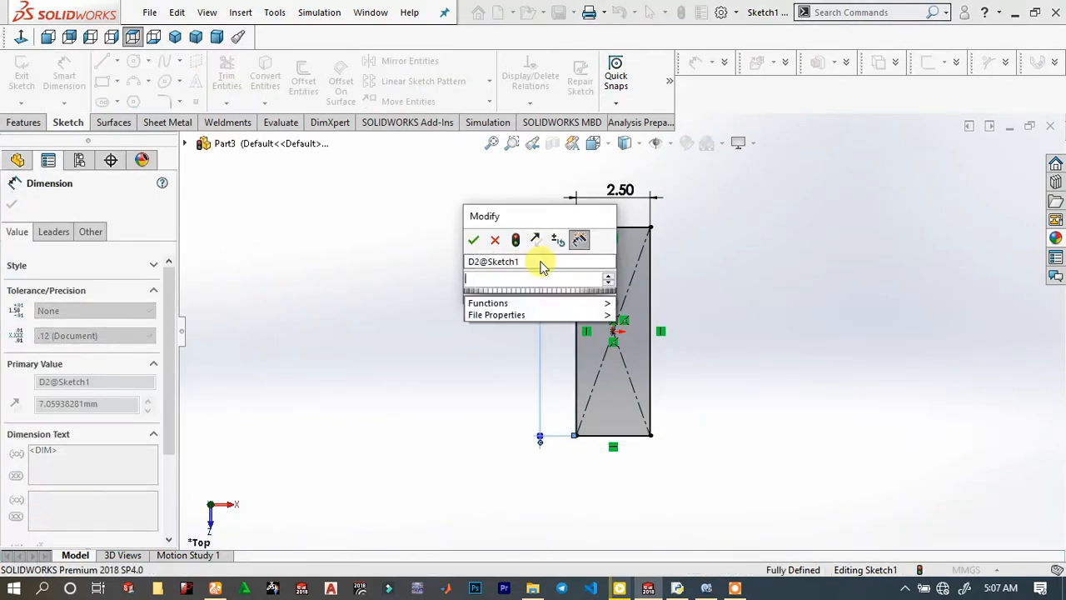
text(5)
key(Return)
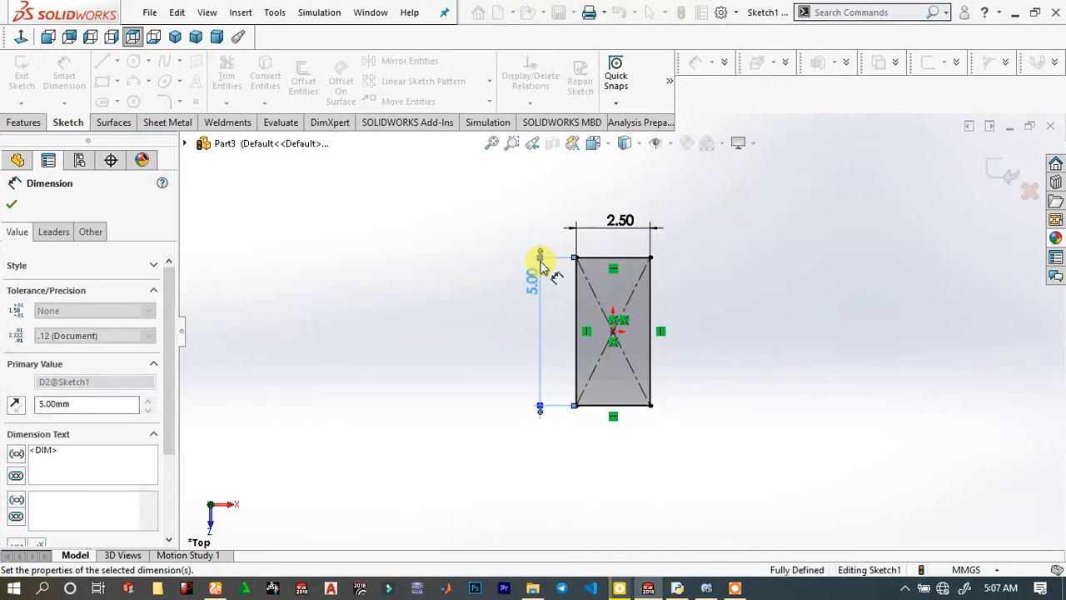
click(768, 278)
Offset the whole rectangle chain outward by 1.5 mm with Offset Entities, adding the offset dimension.
scroll(641, 307, down, 2)
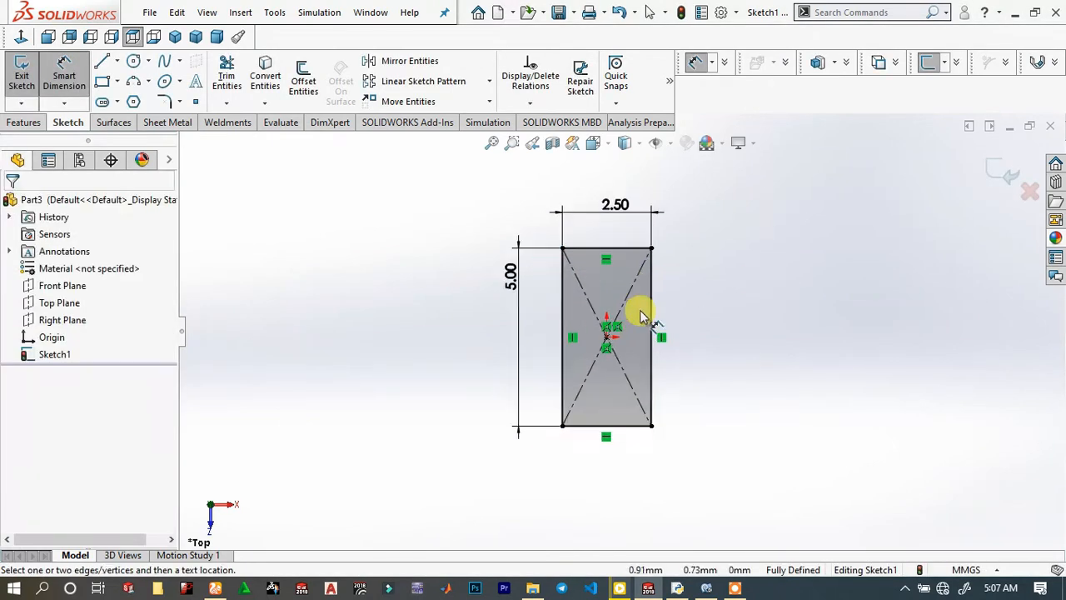
scroll(621, 327, up, 2)
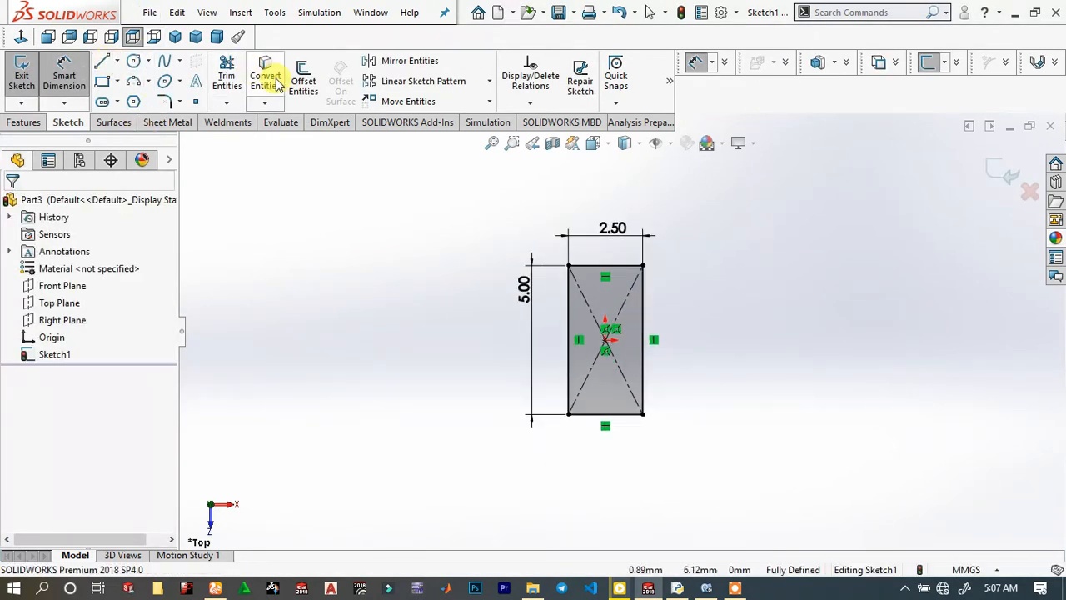
click(302, 72)
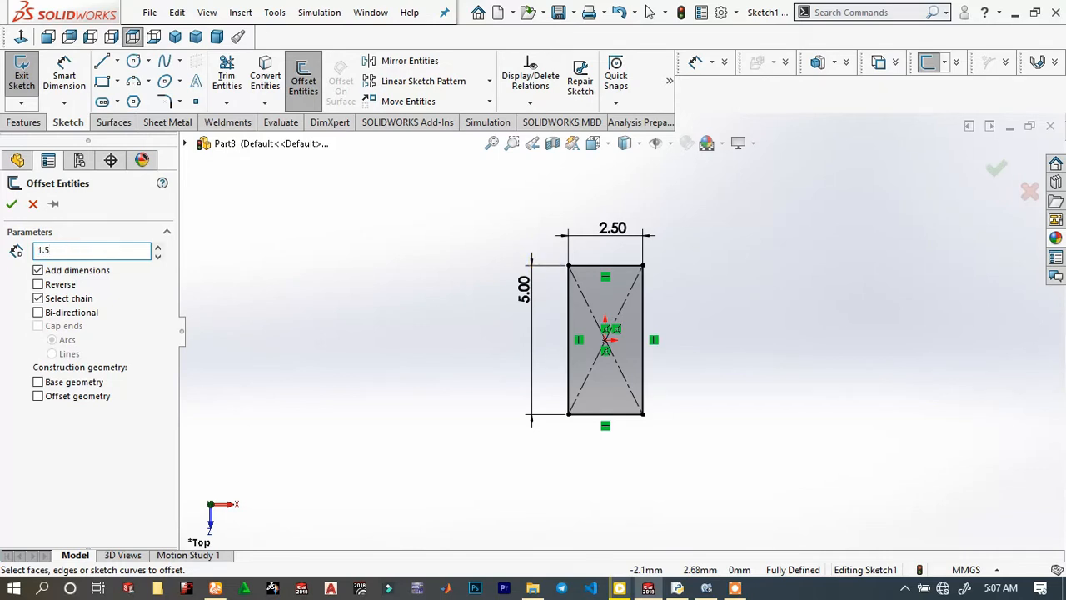
click(324, 238)
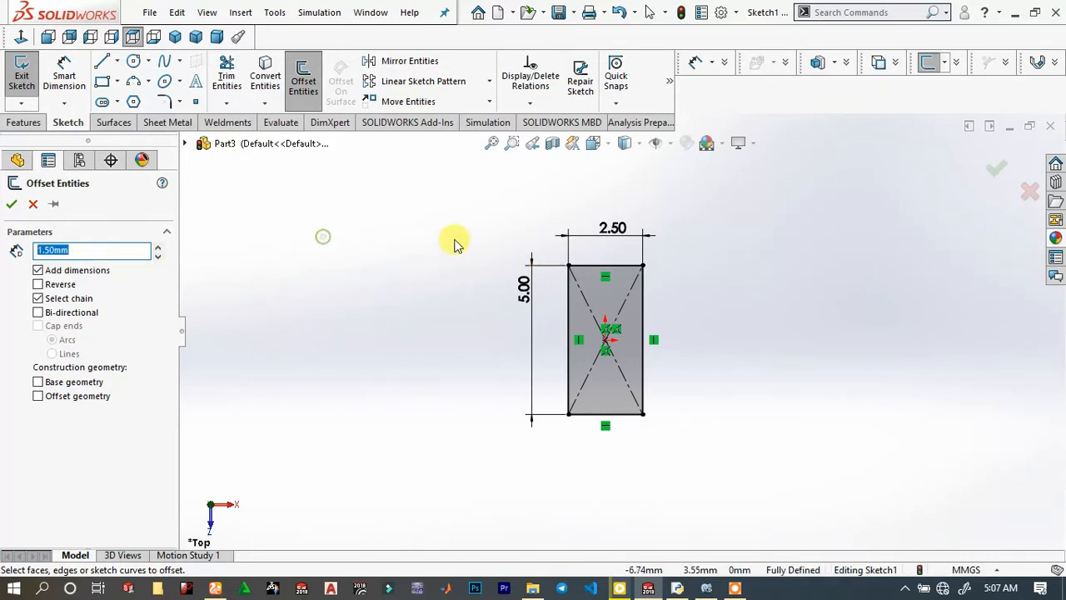
click(632, 275)
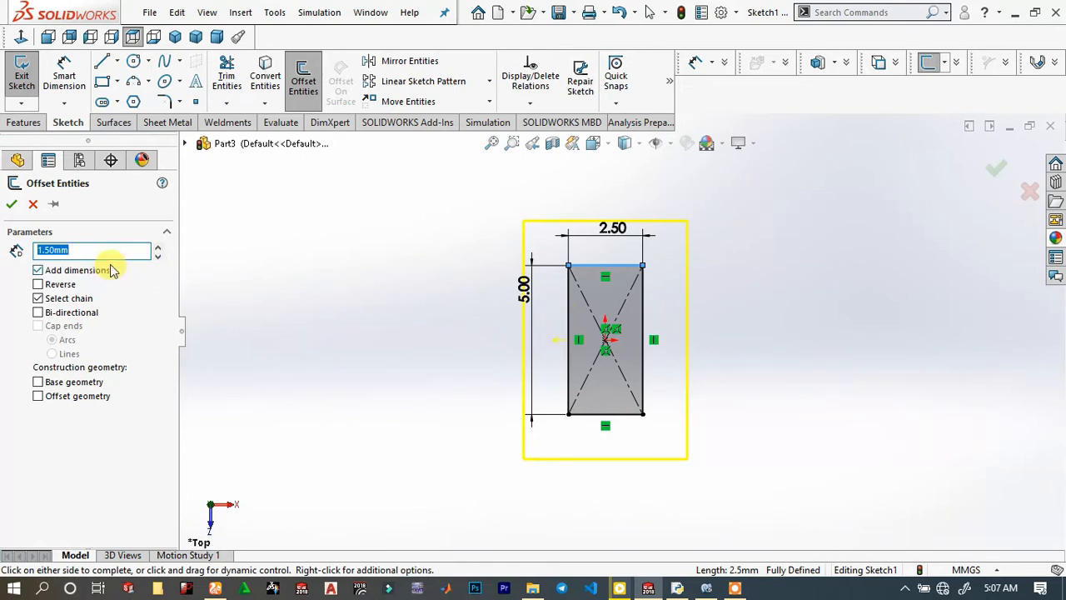
click(12, 206)
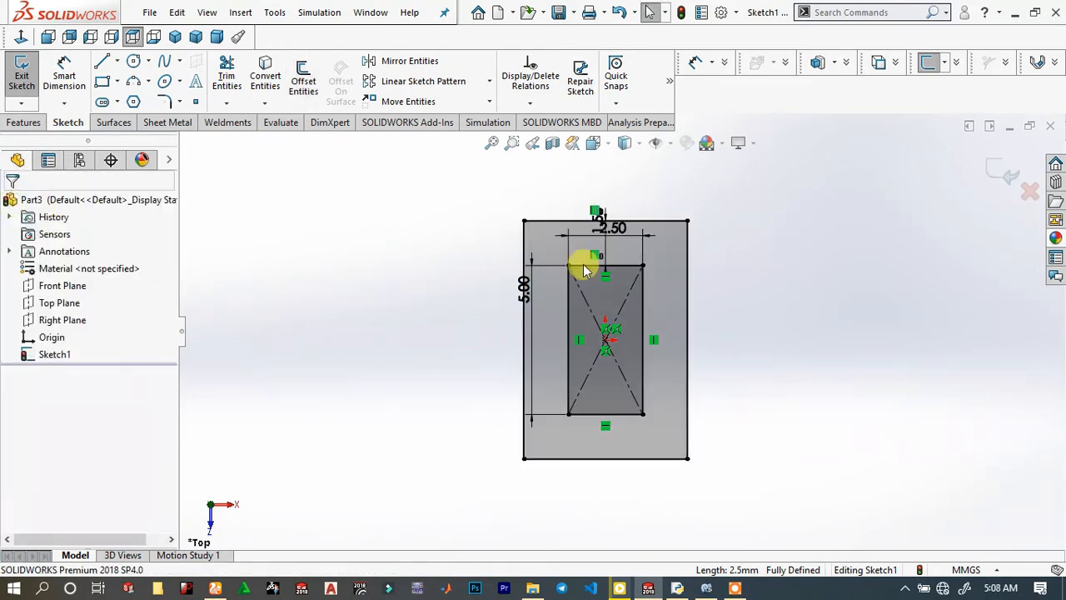
Sketch a vertical line from the inner rectangle's upper-right corner up to the outer rectangle's upper edge.
scroll(681, 275, up, 1)
scroll(674, 262, up, 2)
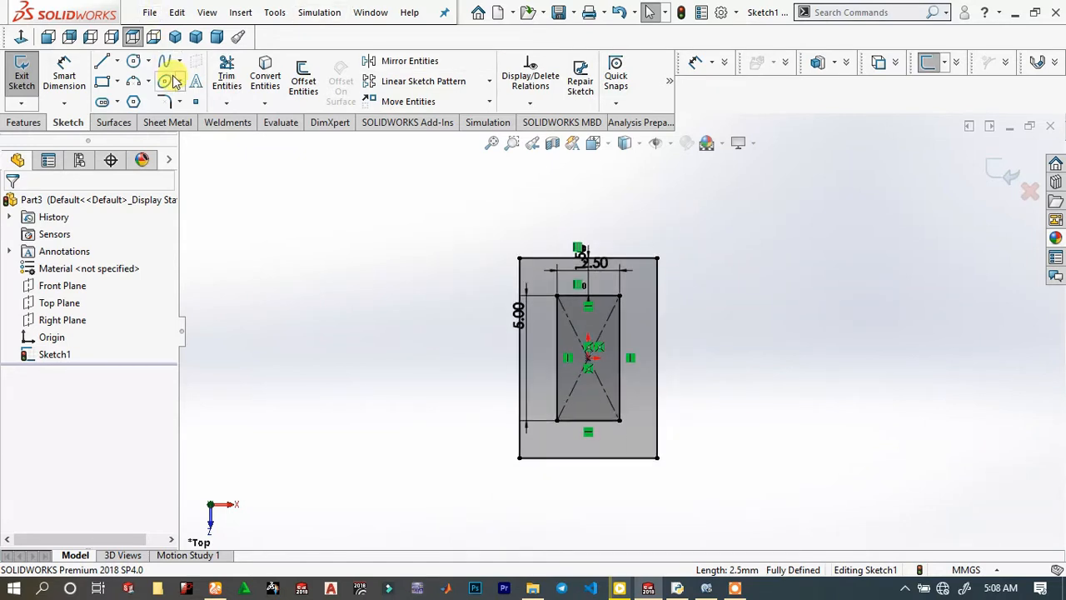
key(l)
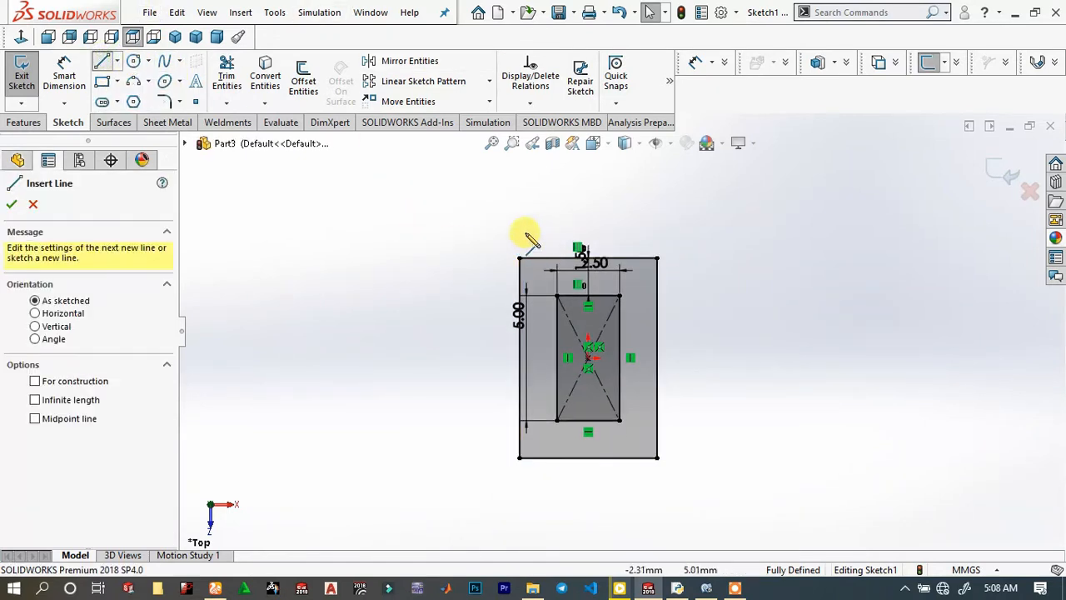
click(621, 296)
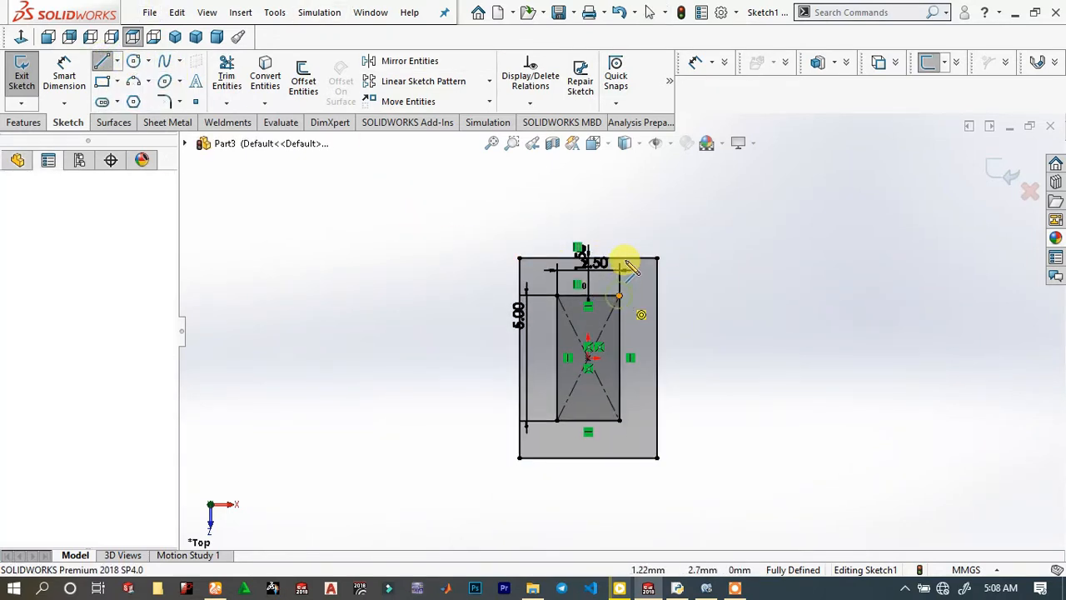
click(620, 258)
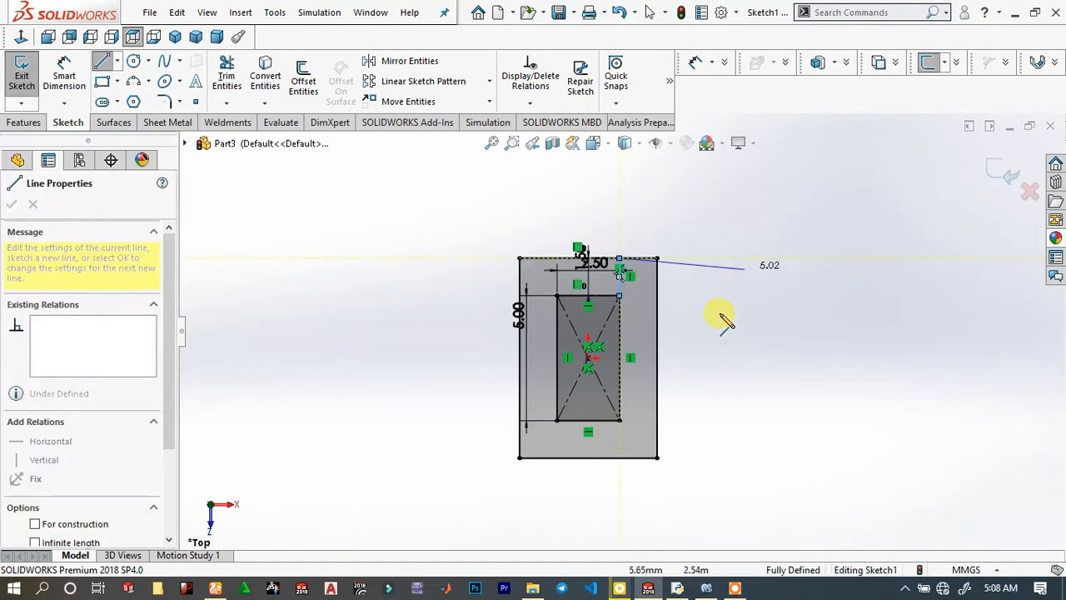
right_click(759, 259)
click(785, 269)
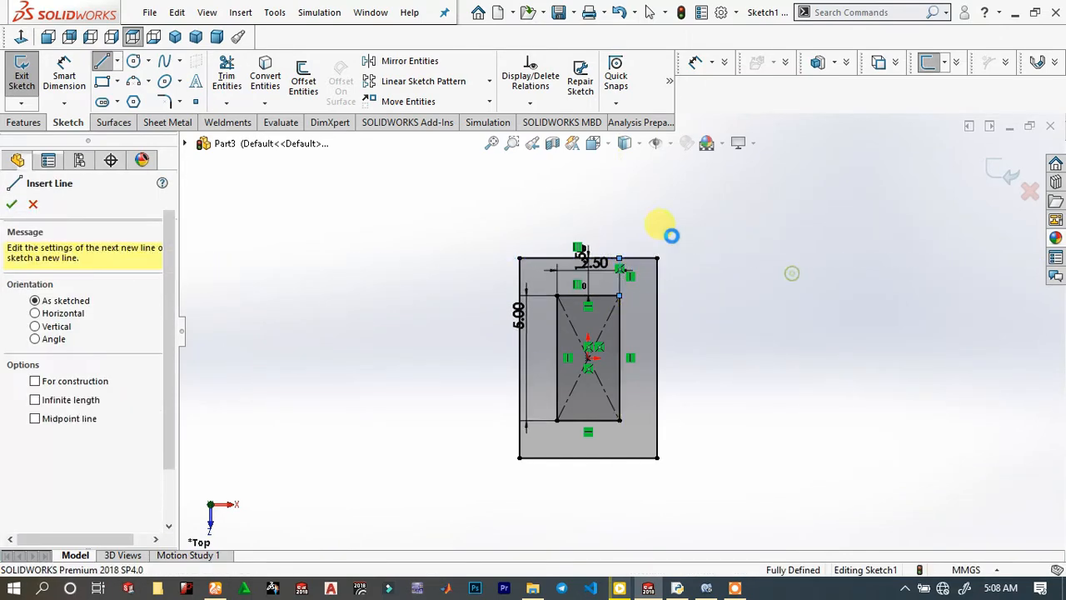
key(Escape)
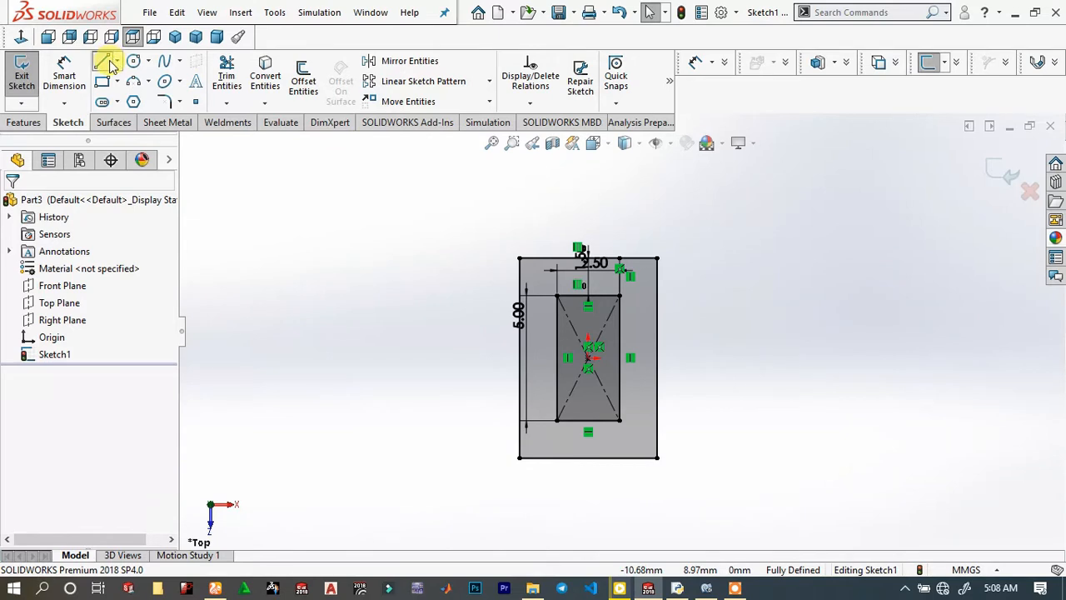
Sketch a vertical line about 1.5 mm long from the inner rectangle's lower-right corner down to the outer rectangle's lower edge.
click(619, 421)
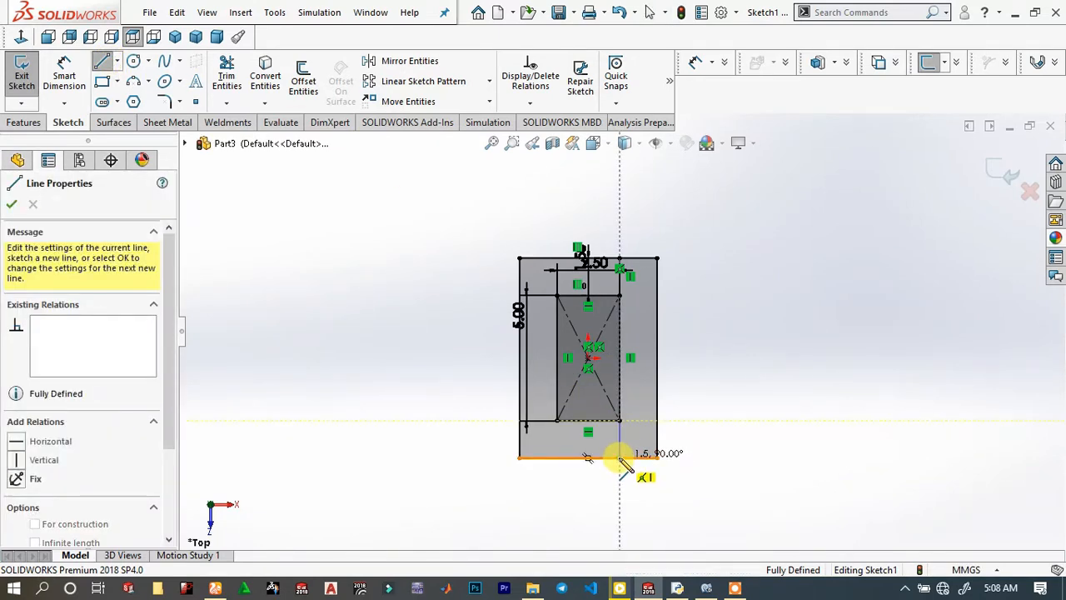
click(620, 456)
right_click(744, 397)
click(770, 397)
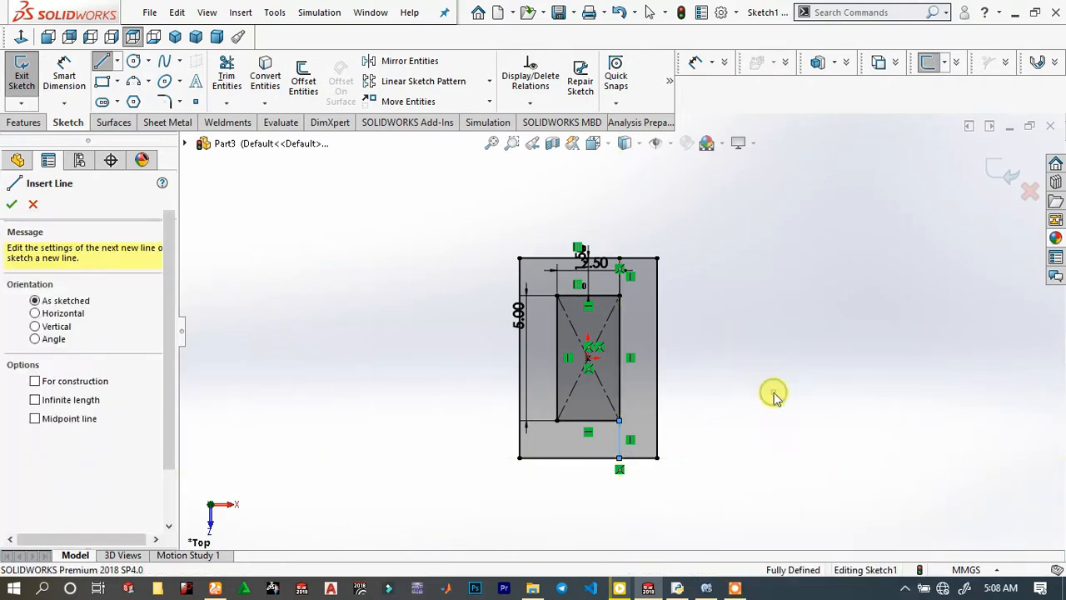
Power trim the outer rectangle beyond the two short lines and the inner rectangle's right side to leave a C-shaped profile.
click(227, 75)
drag(653, 265, 652, 309)
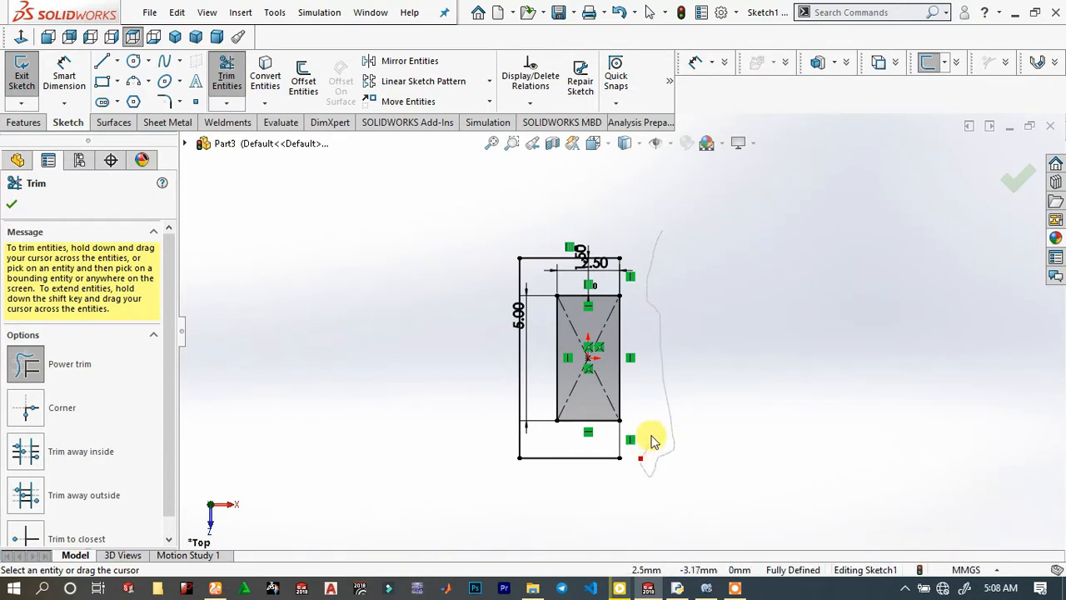
drag(619, 385, 622, 381)
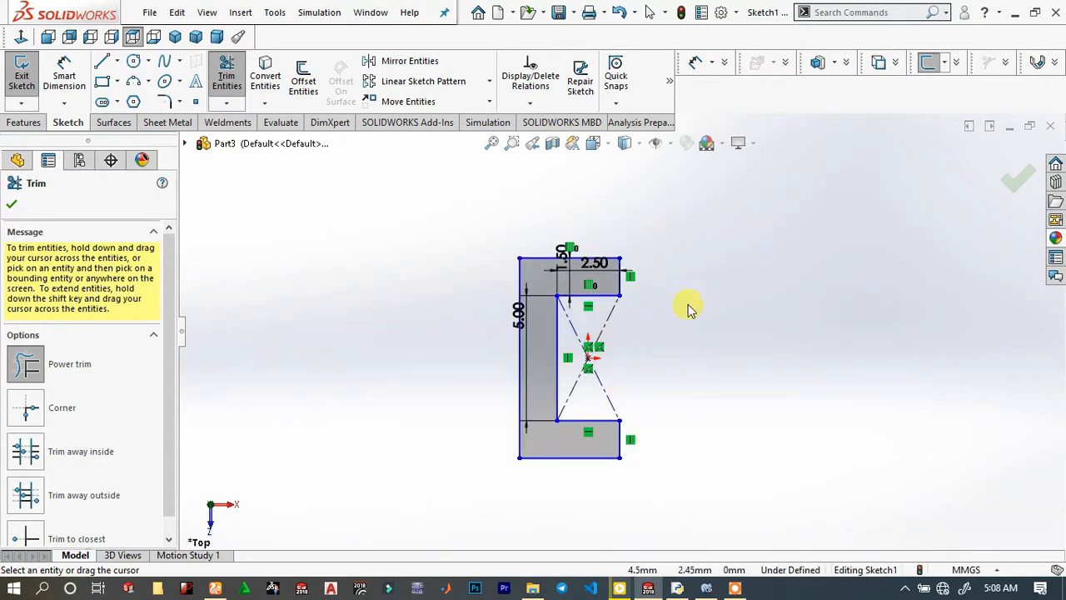
scroll(650, 343, down, 3)
scroll(620, 349, up, 2)
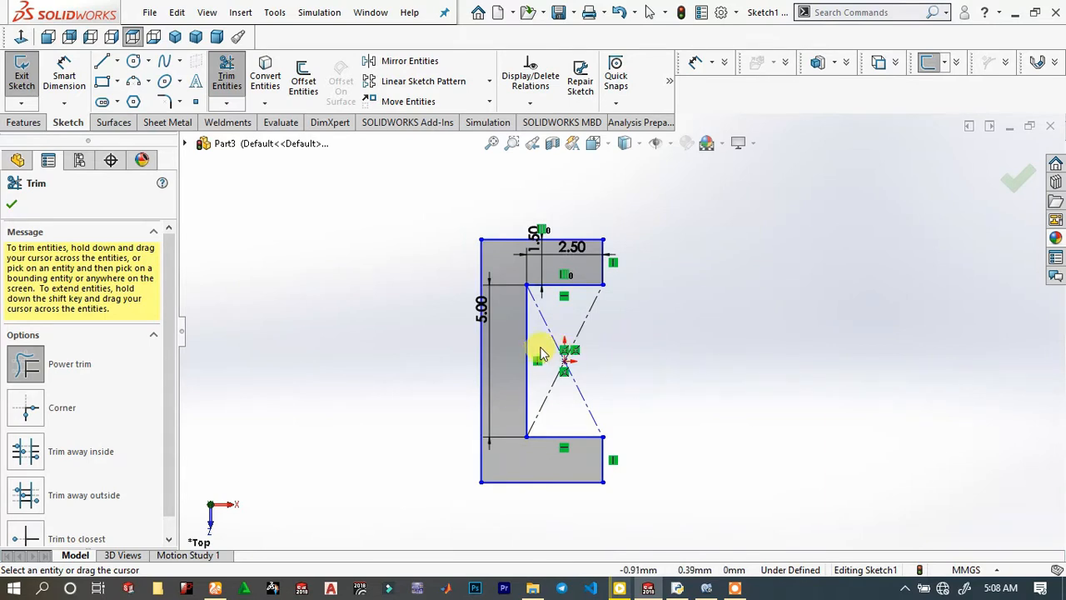
click(13, 206)
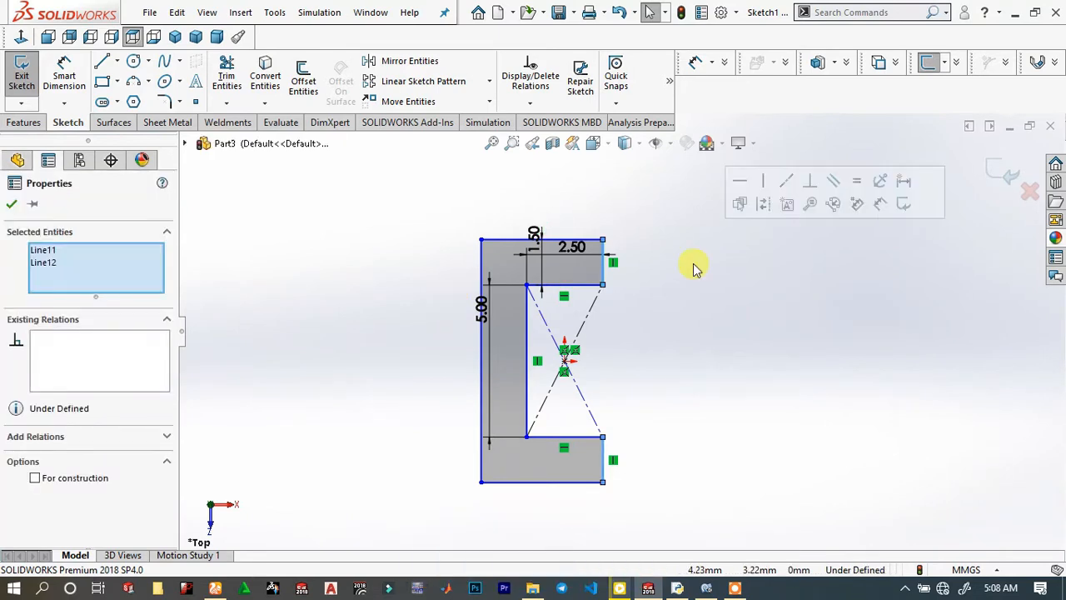
Make the two short vertical end lines of the C-shaped profile collinear.
click(692, 263)
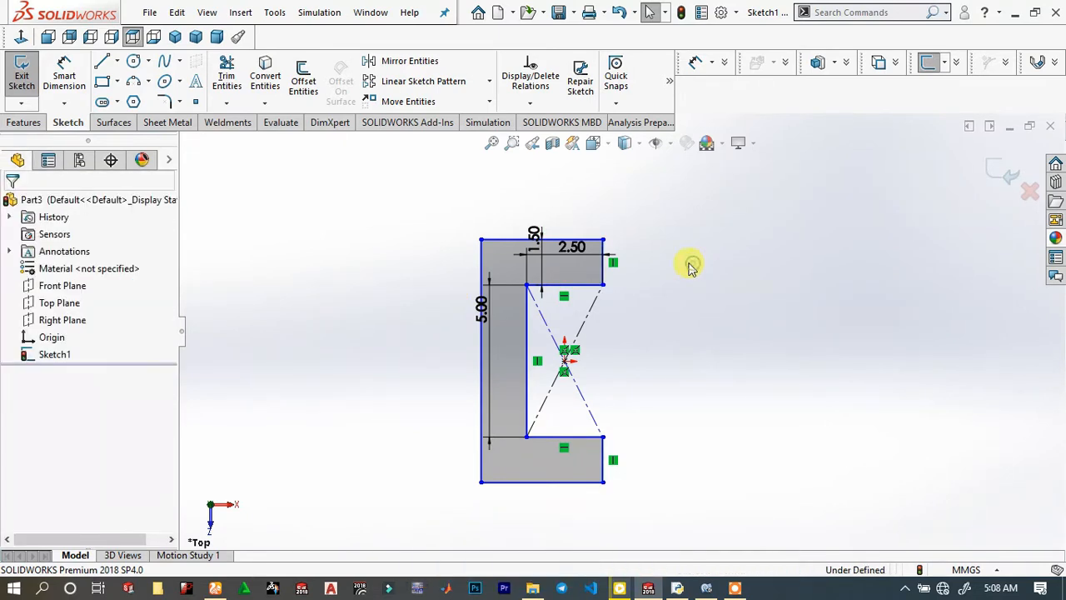
click(605, 267)
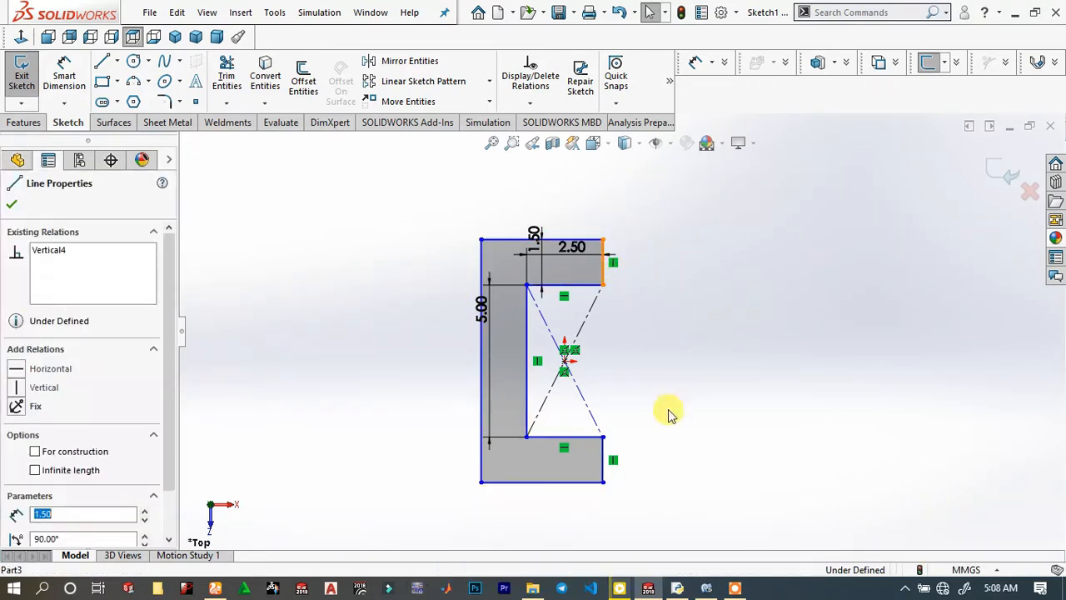
ctrl+click(608, 441)
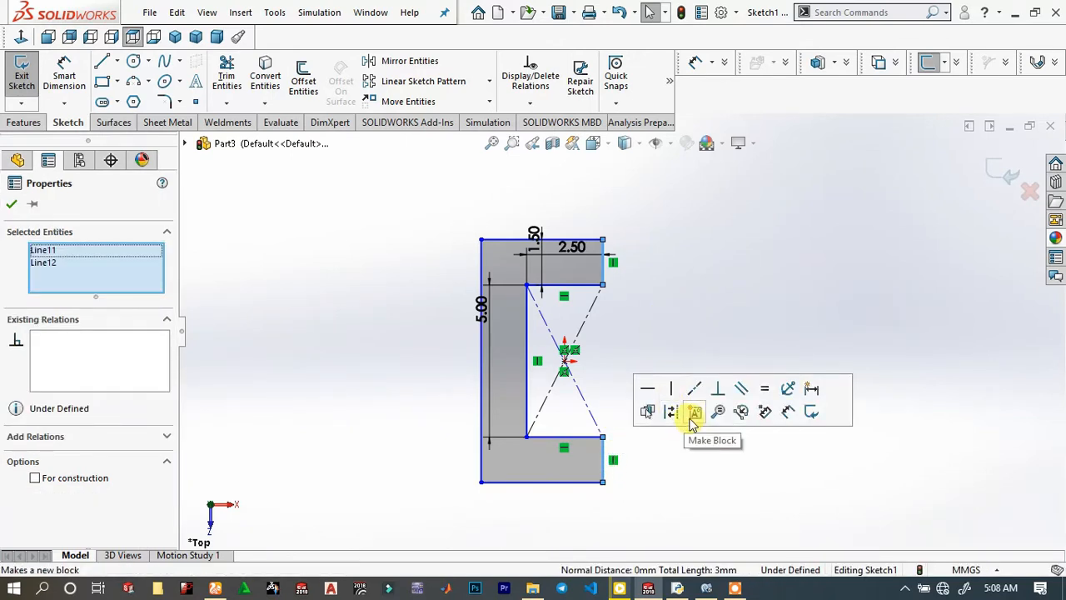
click(694, 392)
click(642, 304)
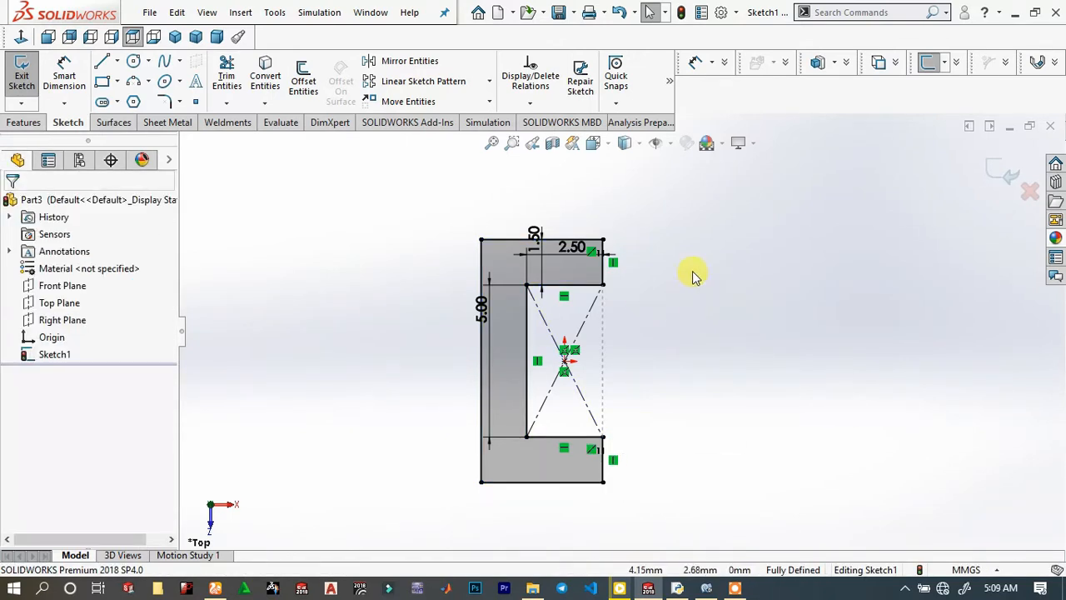
Extrude the C-shaped profile as a boss with the Mid Plane end condition and a depth of 2 mm.
click(25, 121)
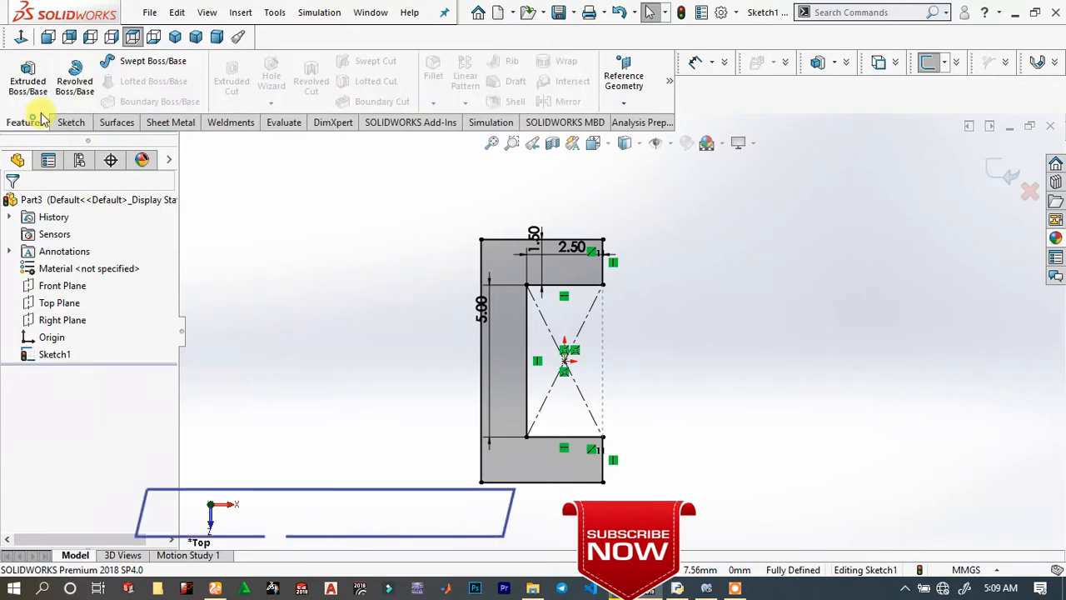
click(30, 87)
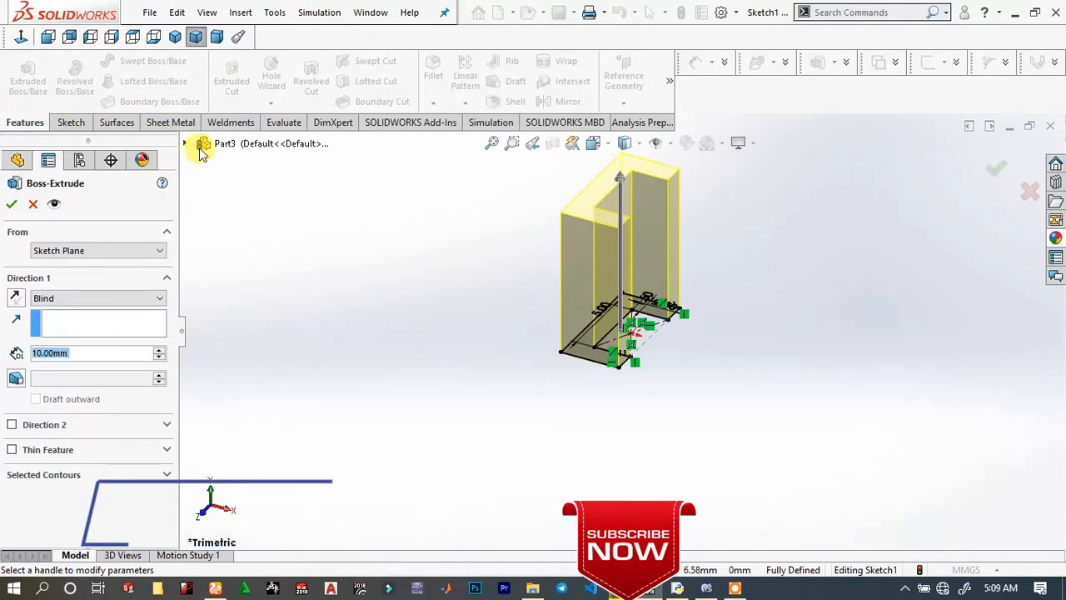
click(69, 300)
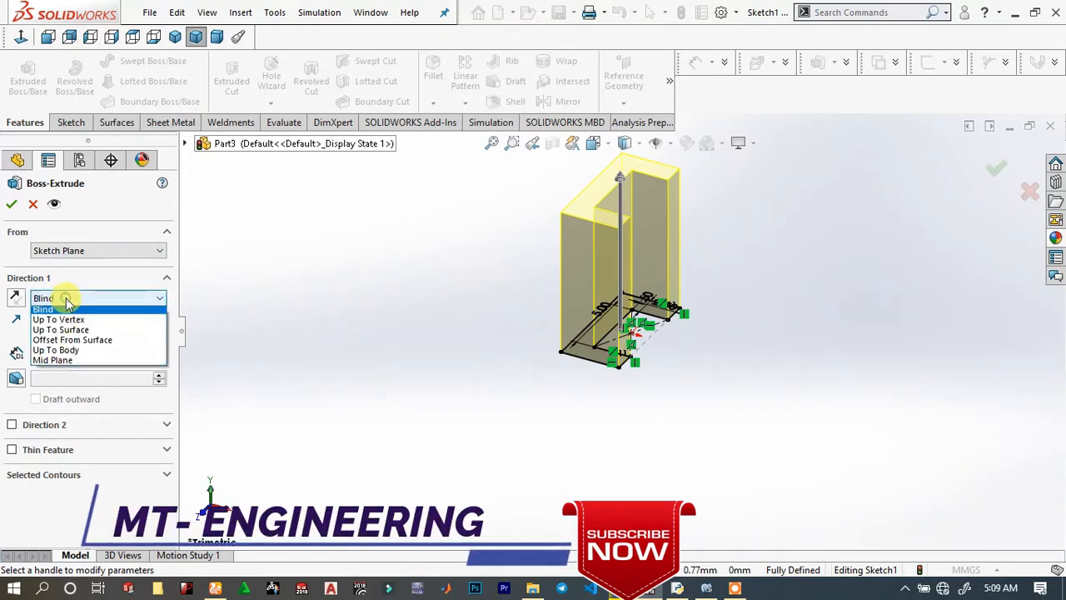
click(73, 359)
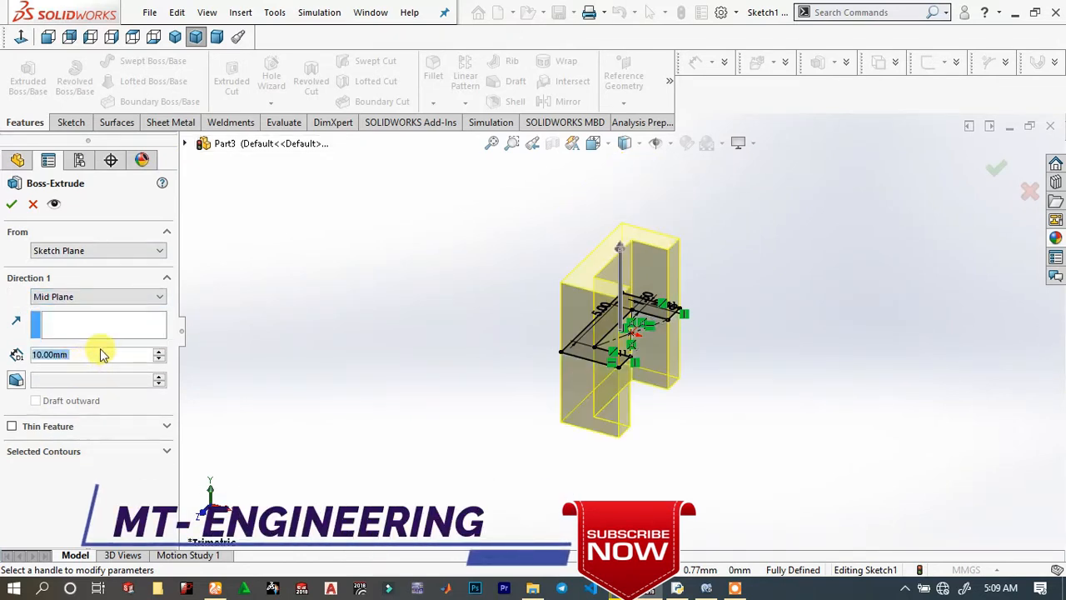
text(2)
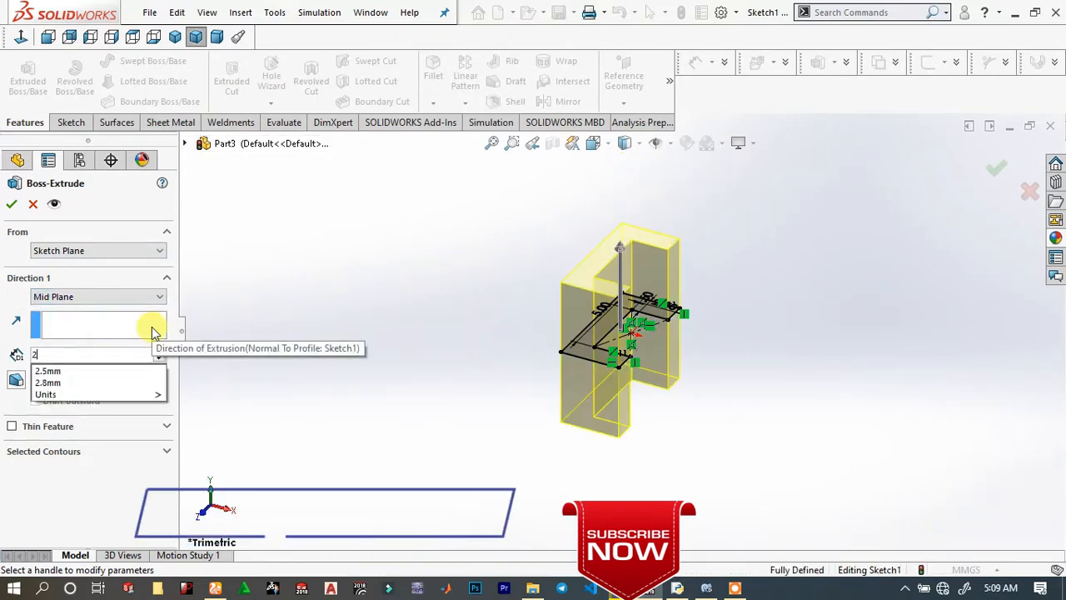
key(Return)
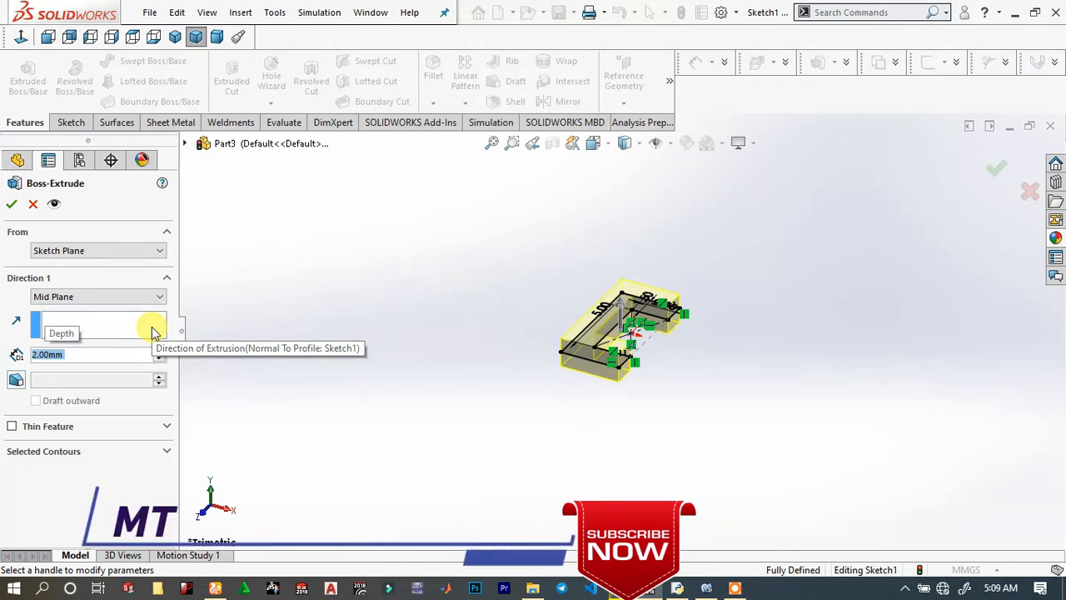
click(12, 204)
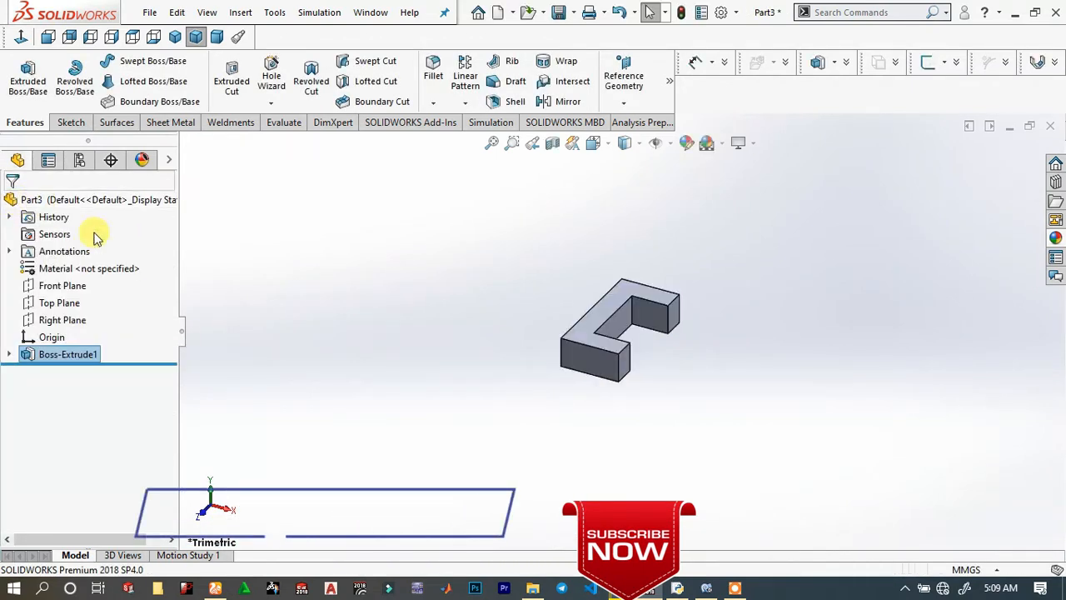
Start a sketch on the Front Plane and draw a horizontal line about 9.6 mm long leftward from the block's upper-left corner.
click(64, 285)
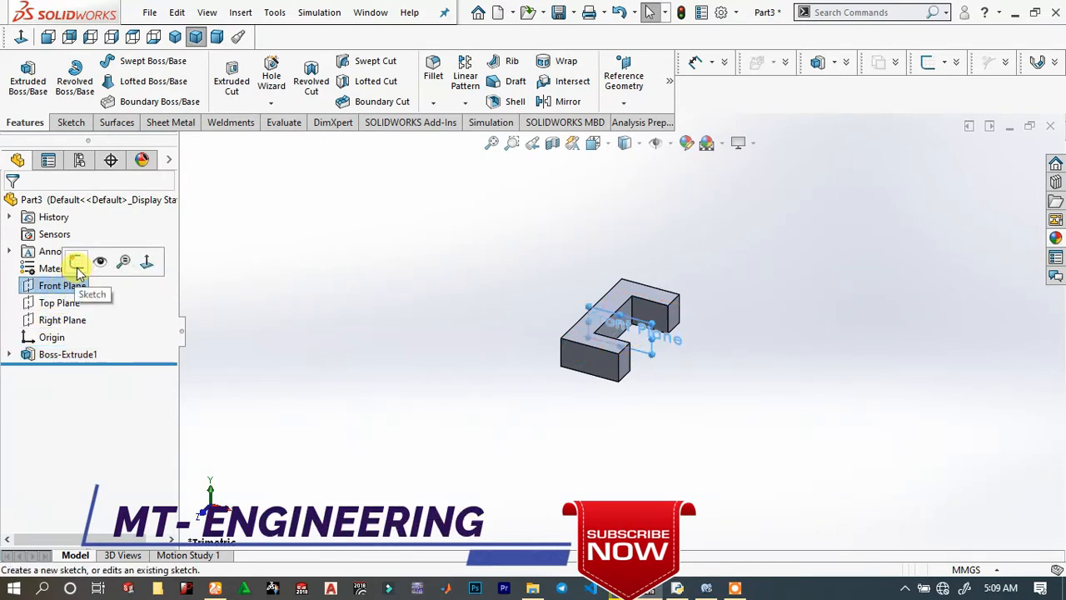
click(76, 262)
scroll(595, 280, down, 5)
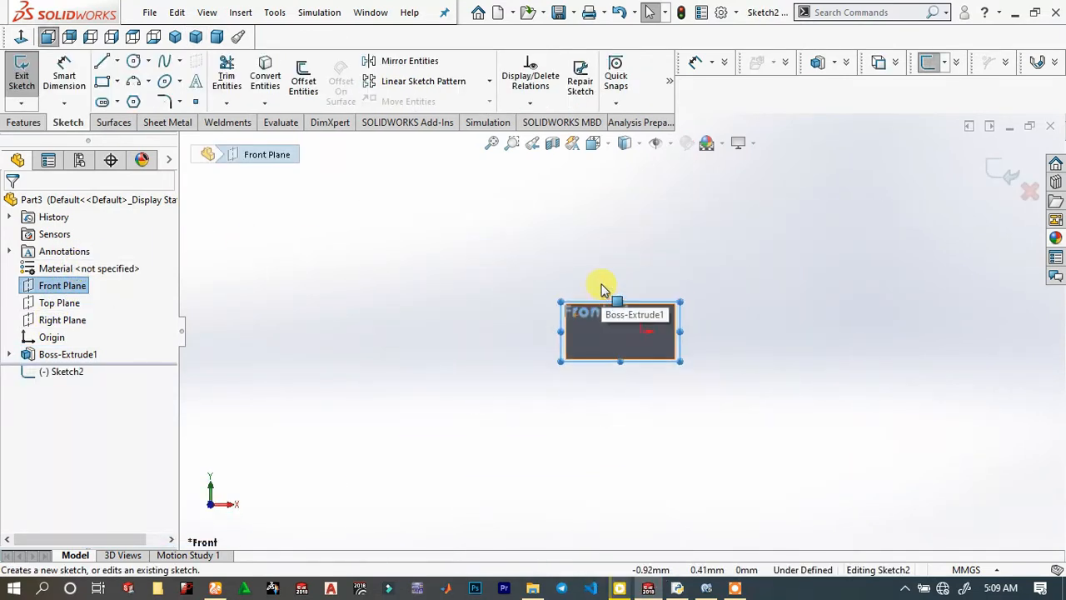
scroll(537, 333, down, 3)
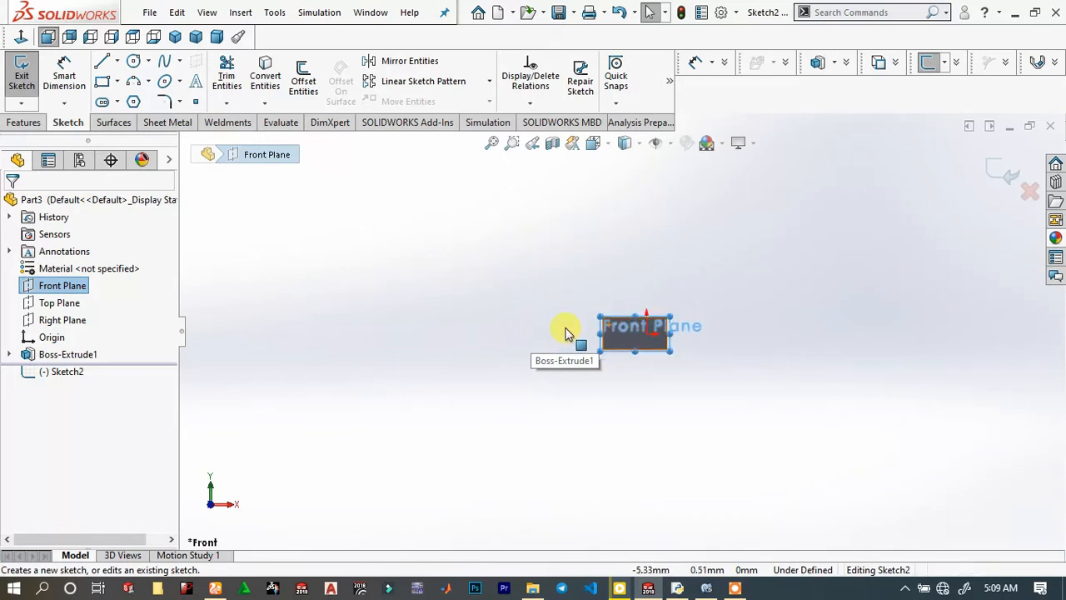
scroll(599, 327, up, 3)
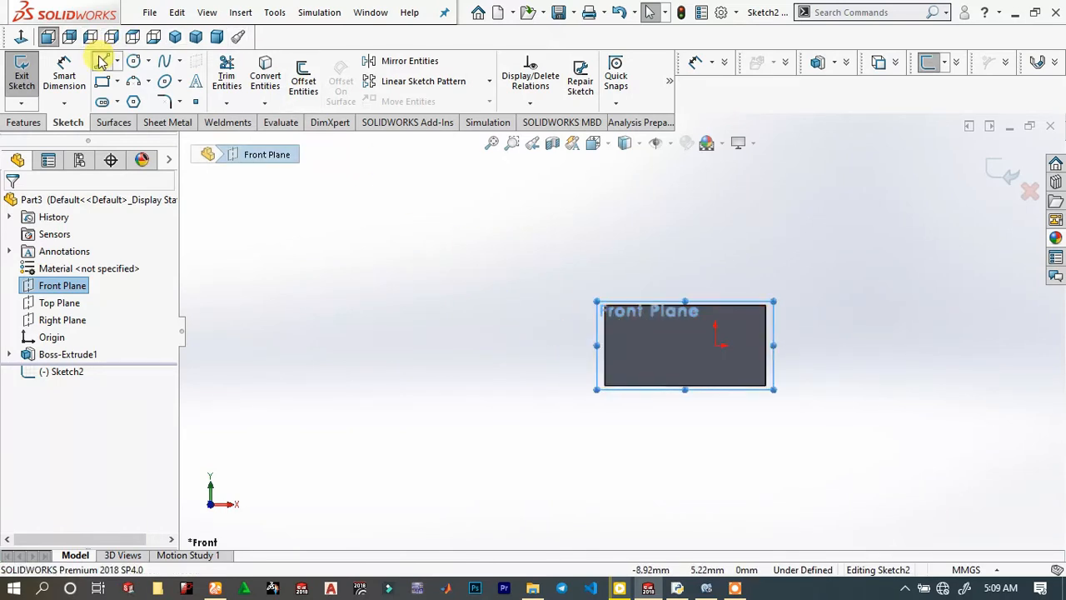
click(606, 306)
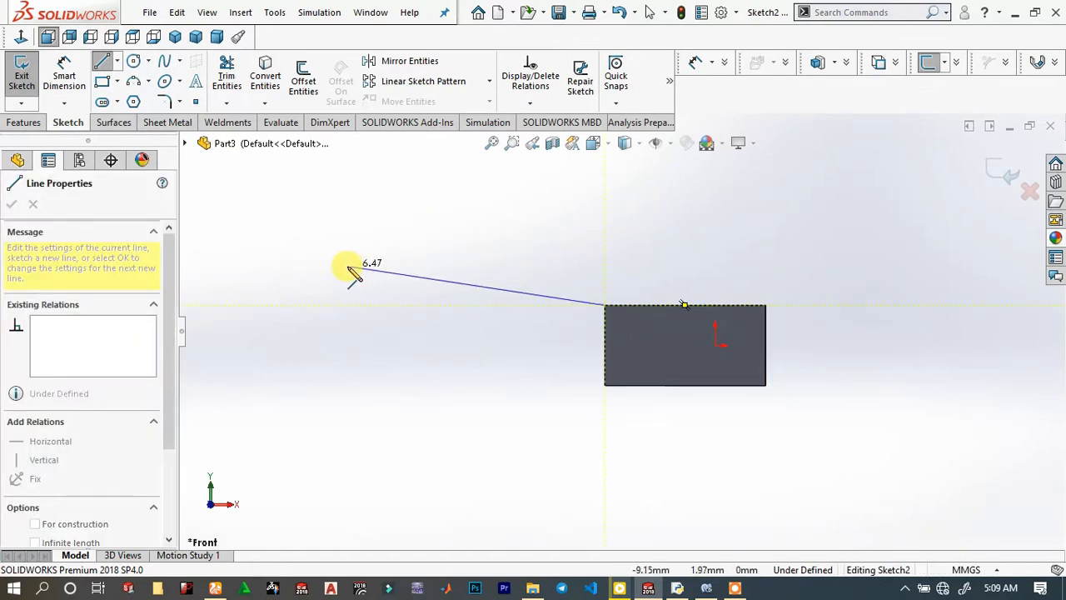
scroll(362, 284, up, 2)
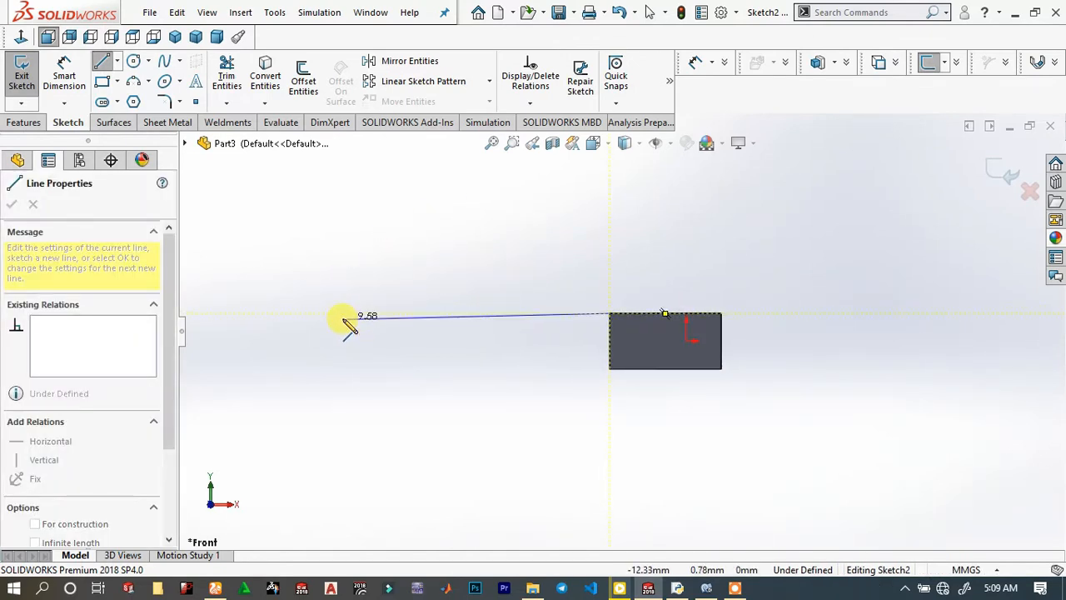
click(343, 313)
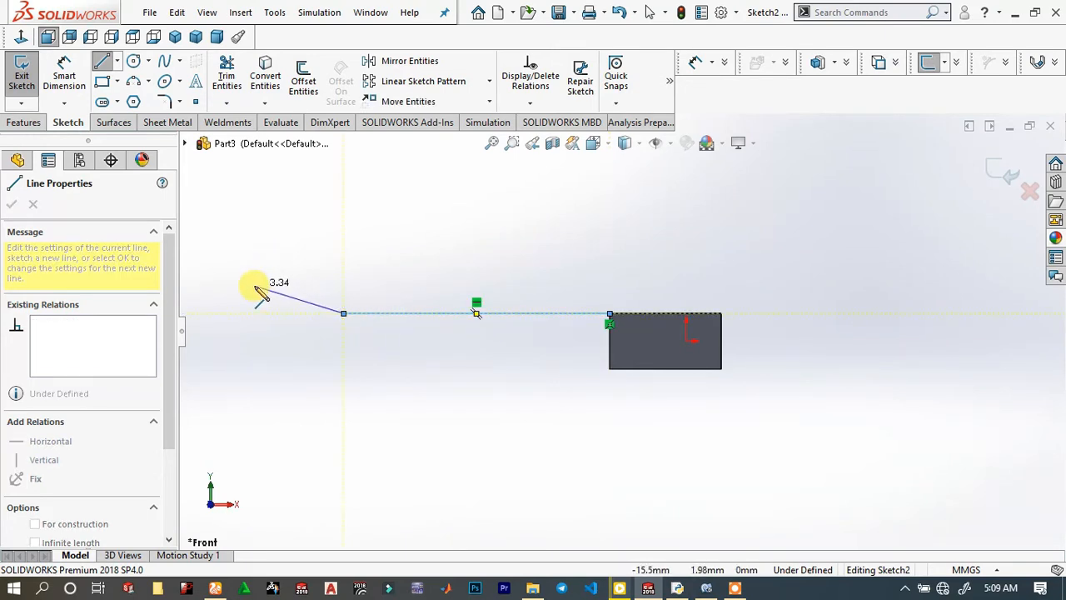
Continue the outline with an upward slant of about 3.3 mm, two 1 mm drops joined by a short horizontal, and a 14.5 mm return to the block.
click(255, 286)
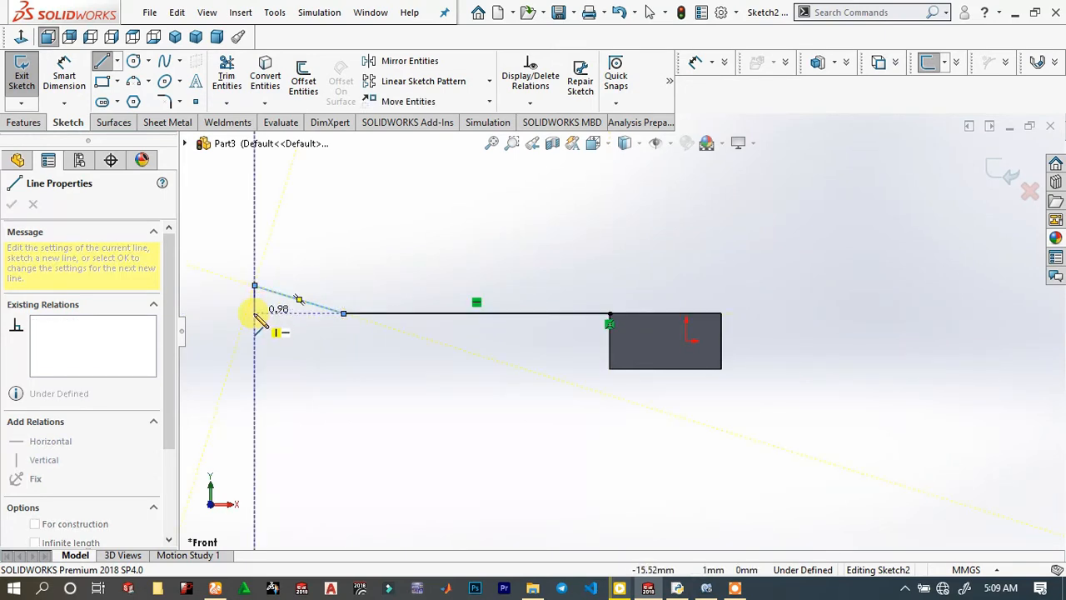
click(255, 313)
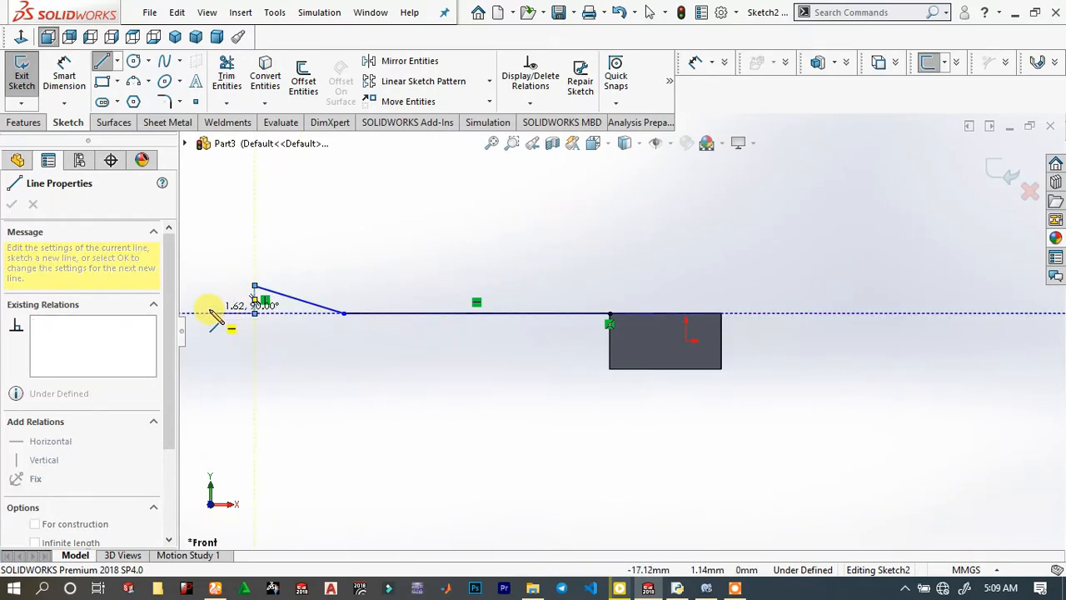
click(206, 313)
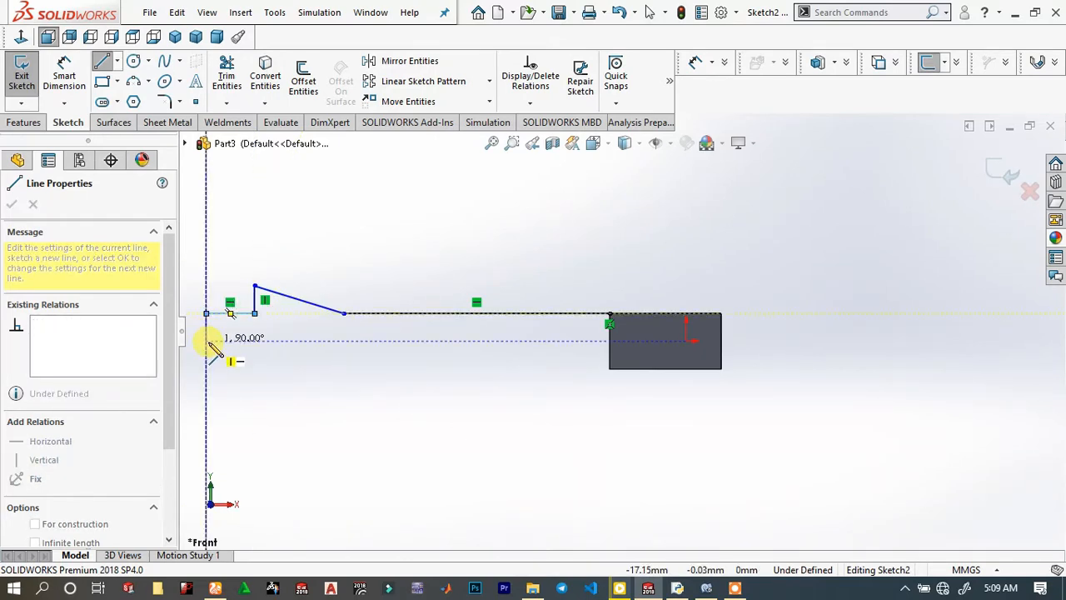
click(206, 339)
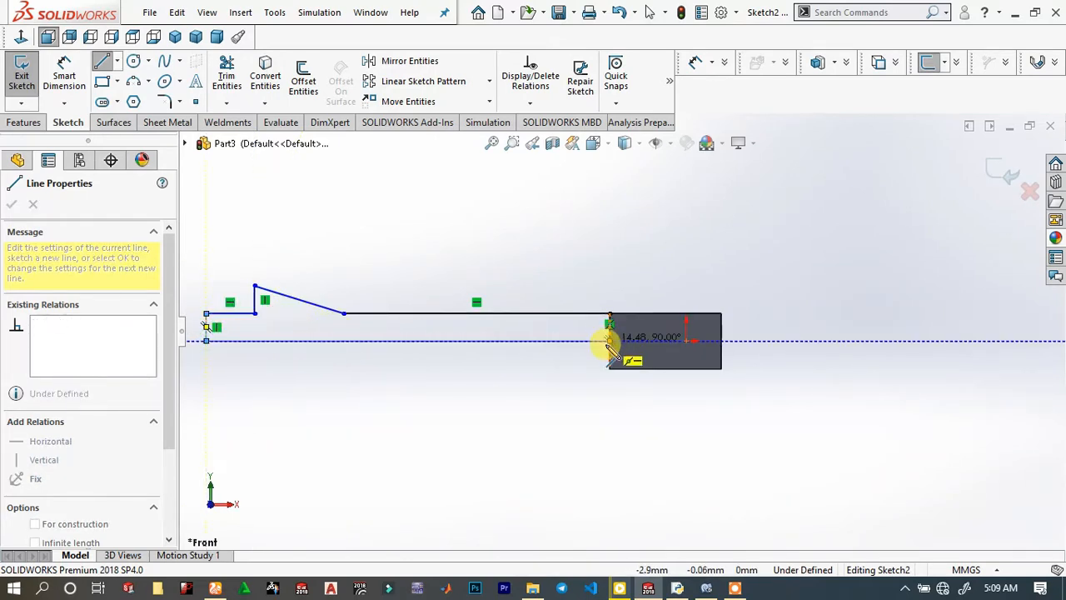
click(610, 339)
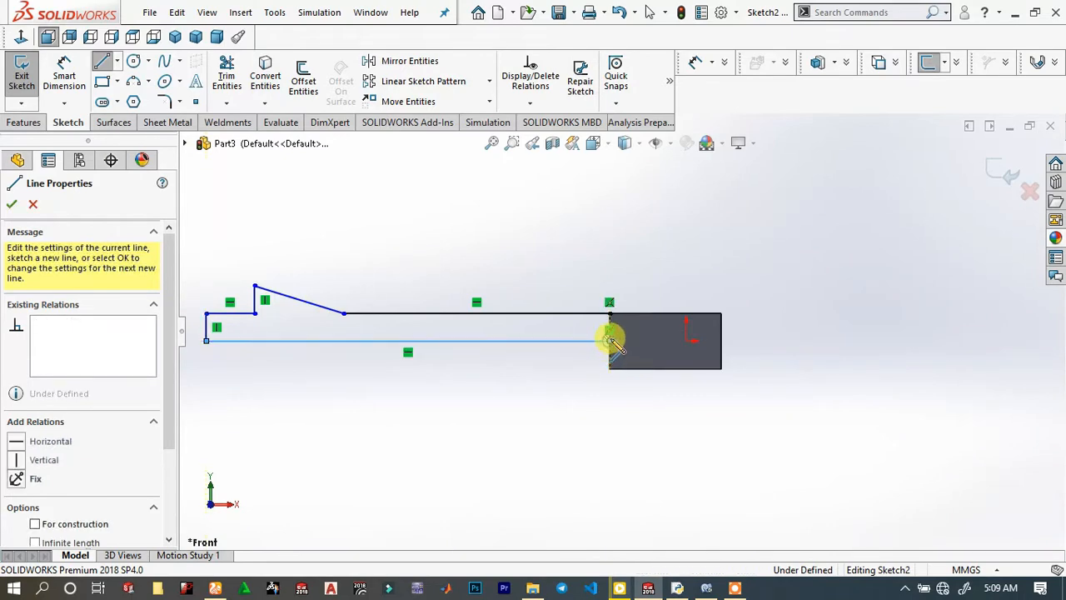
Close the arm outline with a vertical line along the block's edge, joining the two open ends of the long horizontals.
right_click(652, 243)
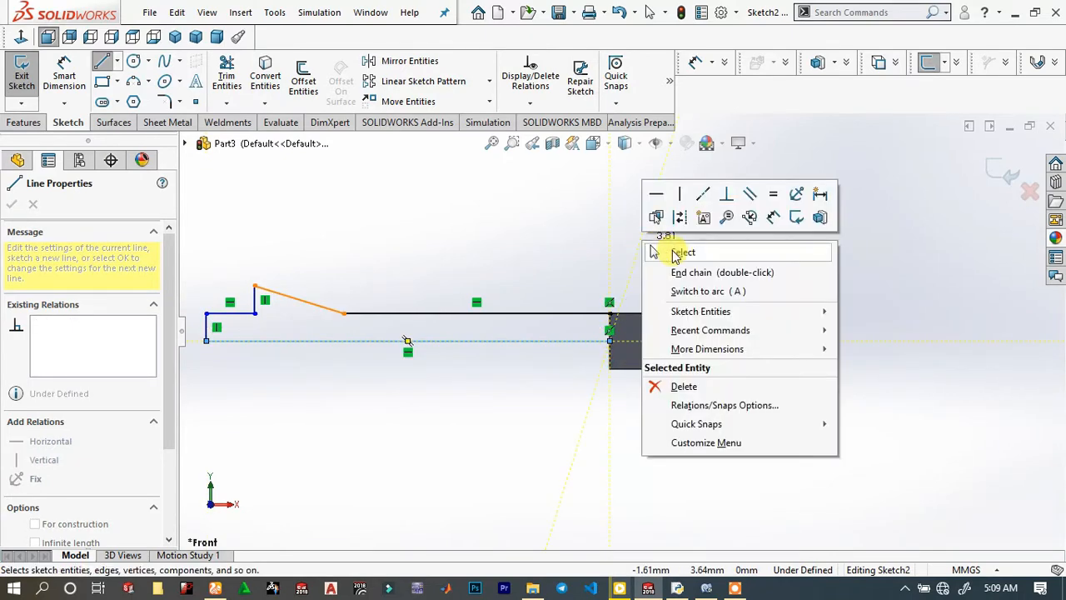
click(682, 252)
scroll(623, 308, down, 3)
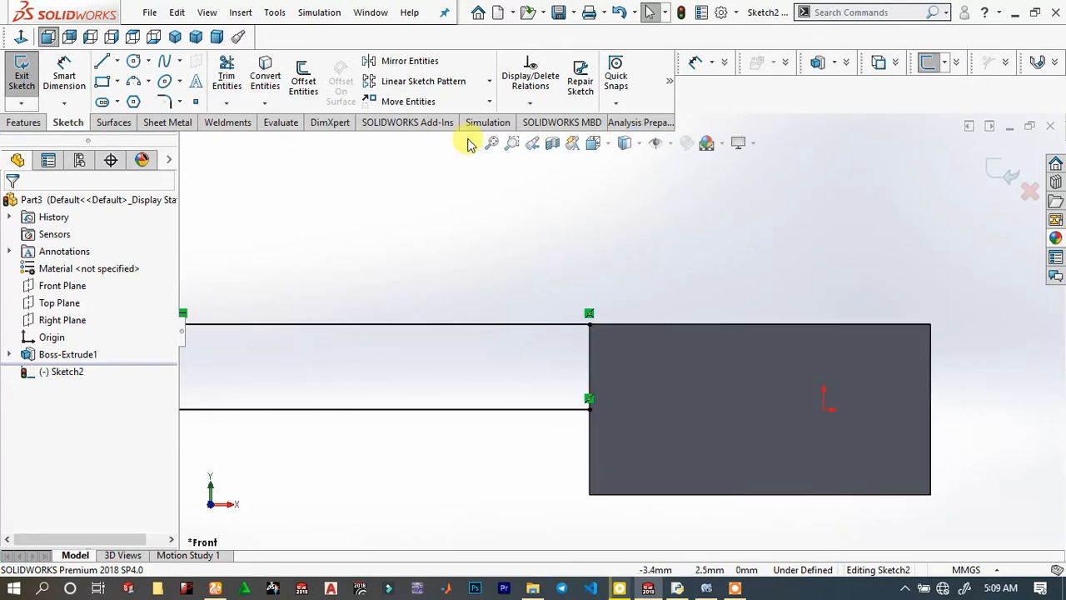
click(108, 64)
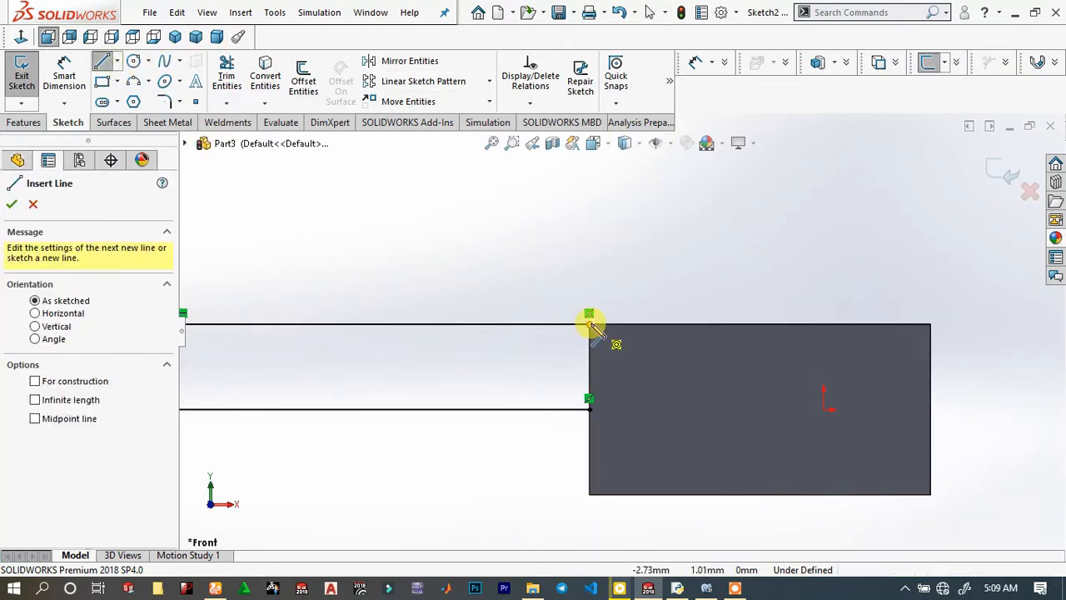
click(589, 324)
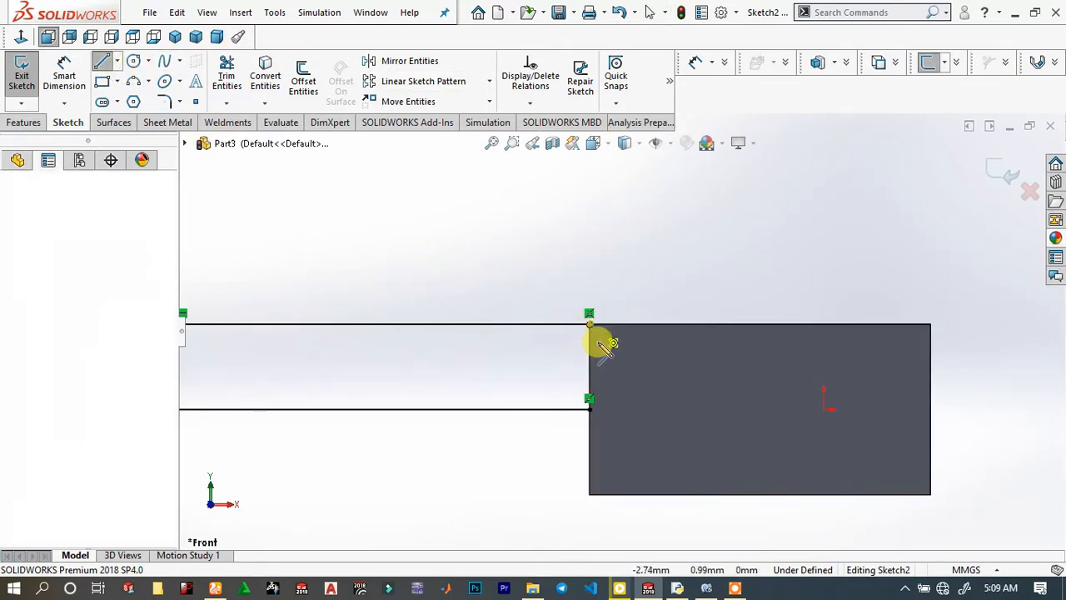
double_click(589, 408)
right_click(591, 244)
click(593, 241)
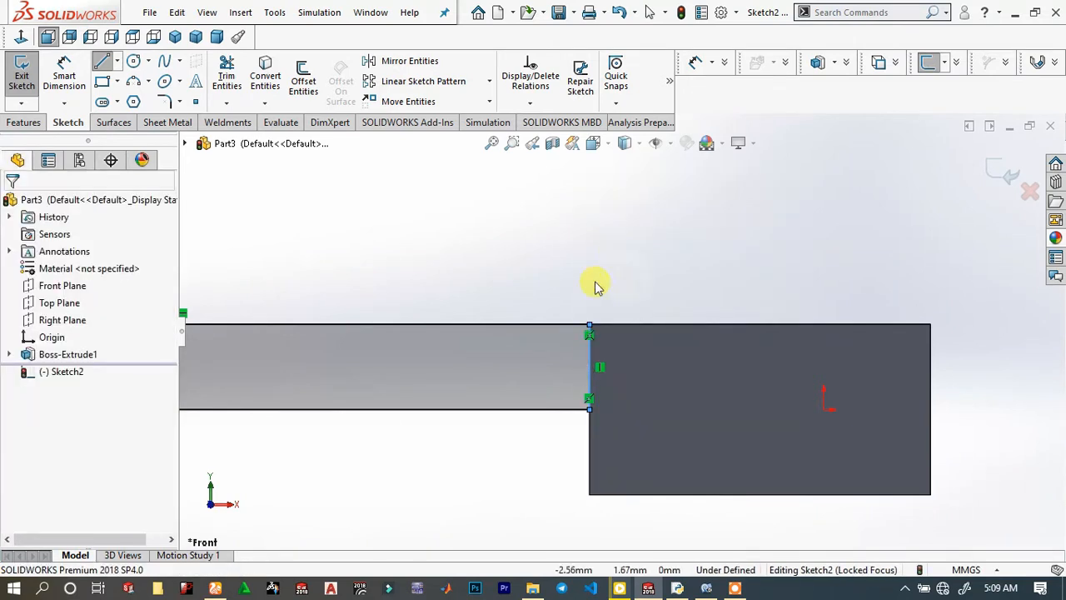
scroll(552, 344, up, 5)
scroll(608, 322, down, 3)
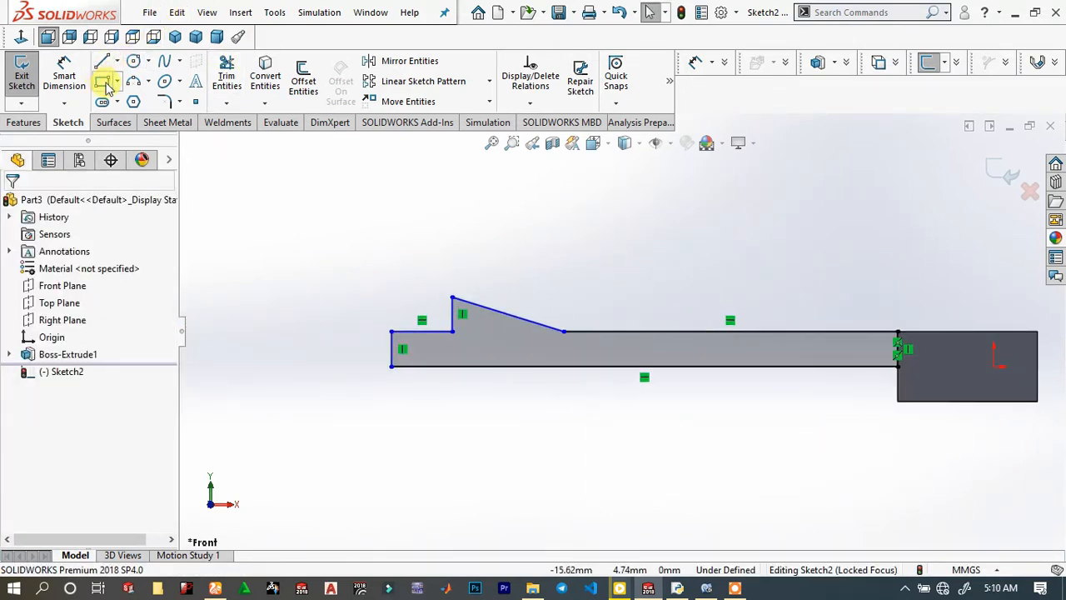
Dimension the barb's vertical edge and set its height to 1.2 mm.
click(66, 84)
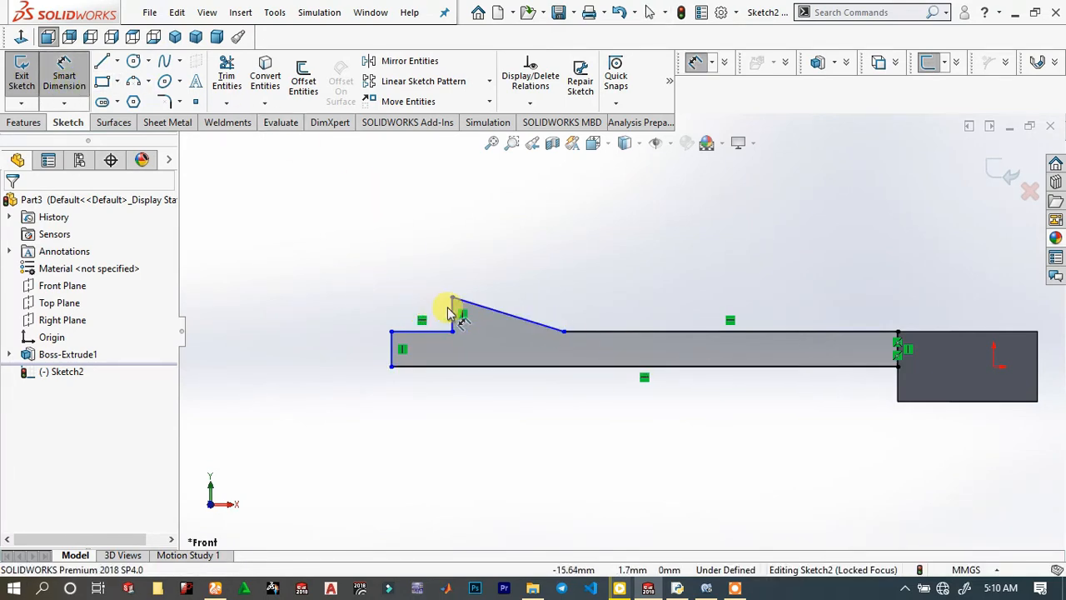
click(452, 314)
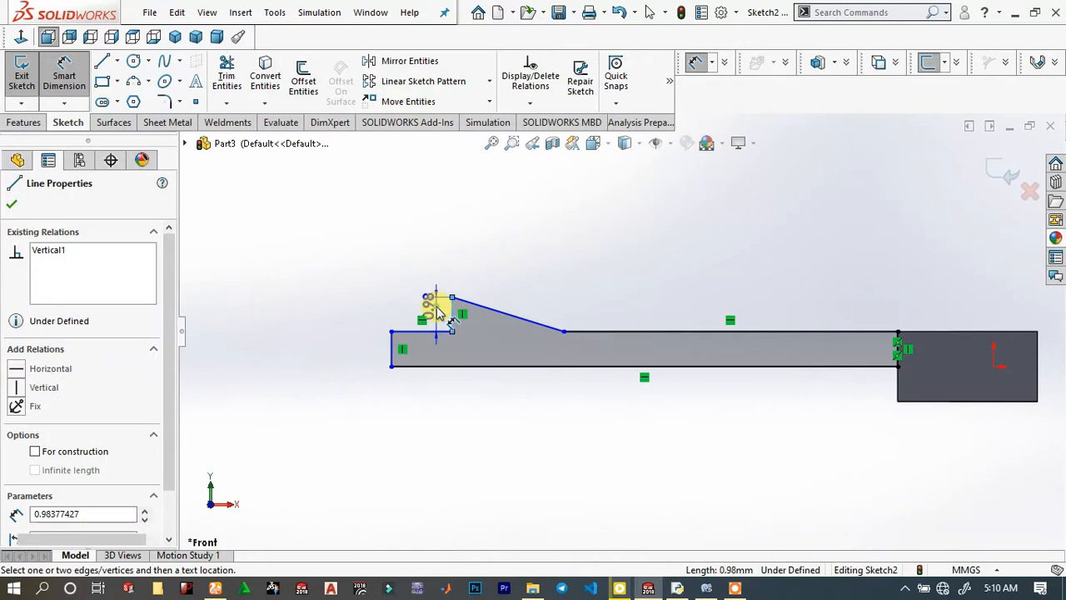
click(437, 306)
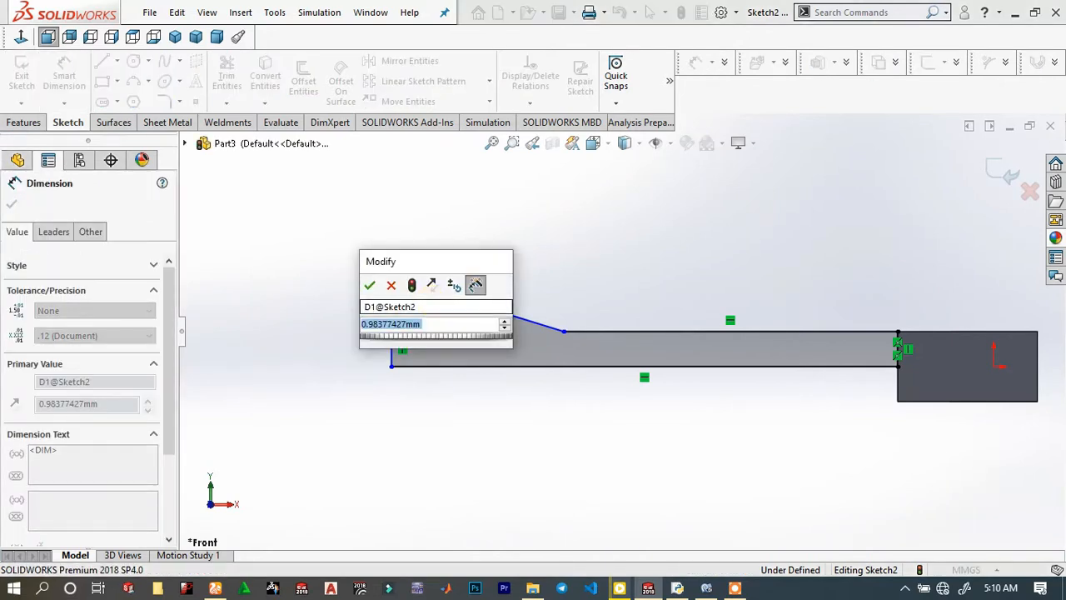
text(1.2)
key(Return)
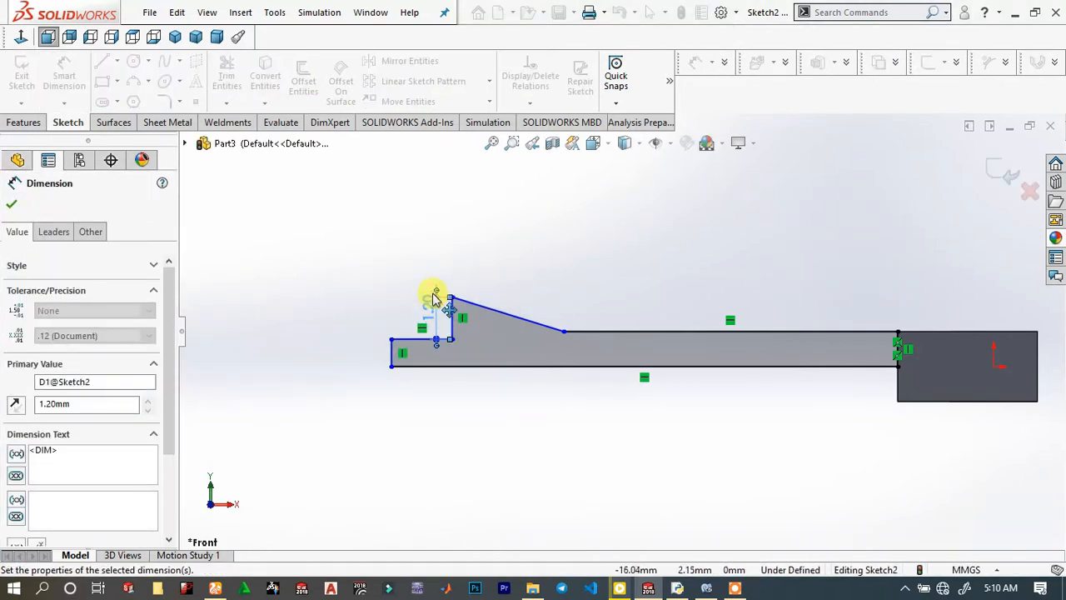
click(353, 331)
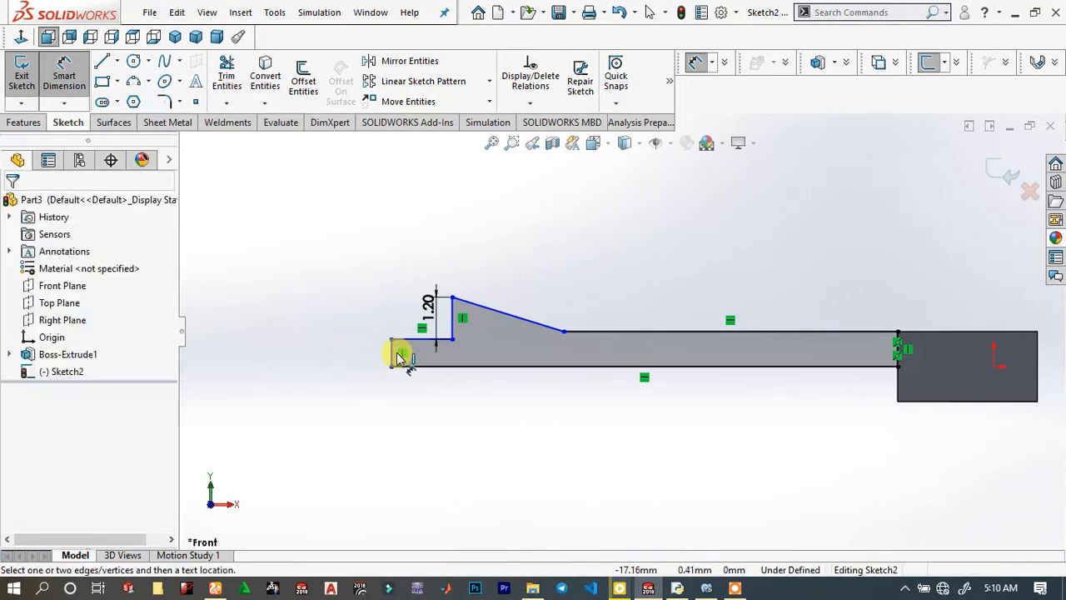
Dimension the vertical end line at the arm's tip and set it to 1 mm.
click(393, 357)
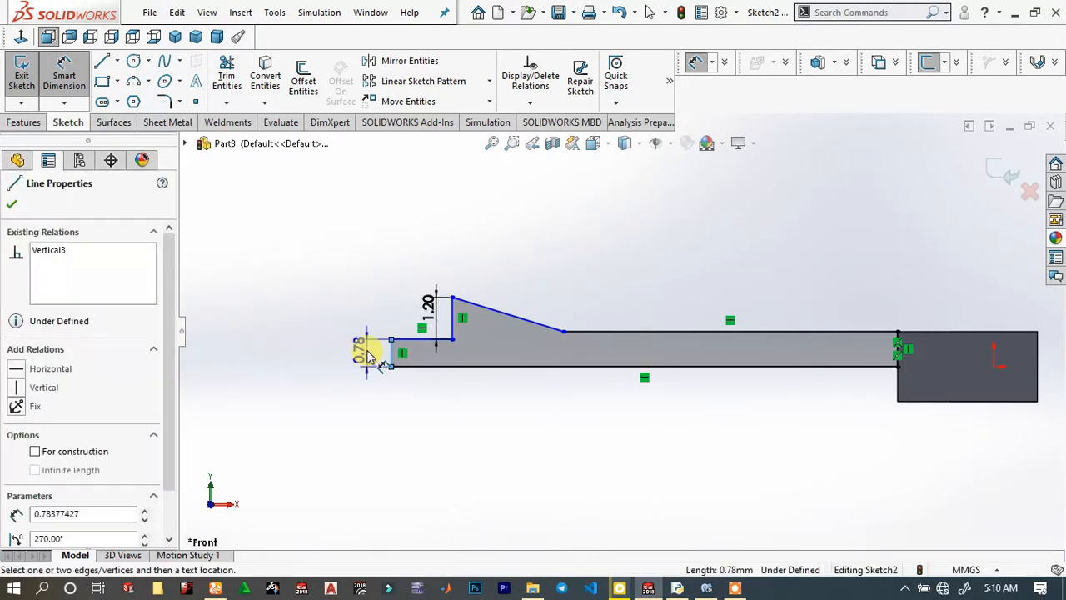
click(369, 354)
text(1)
key(Return)
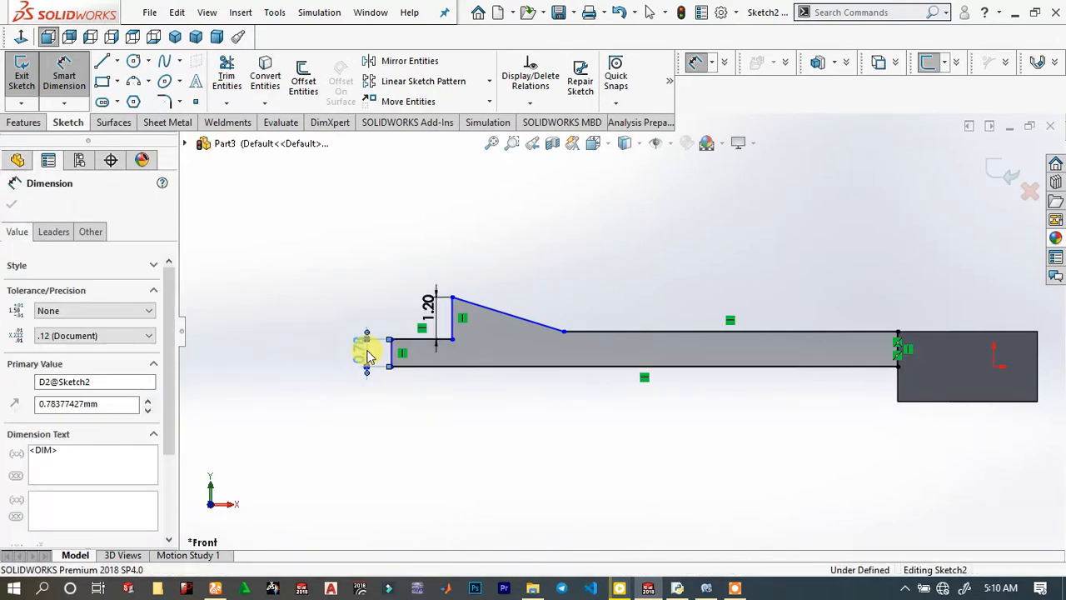
click(374, 298)
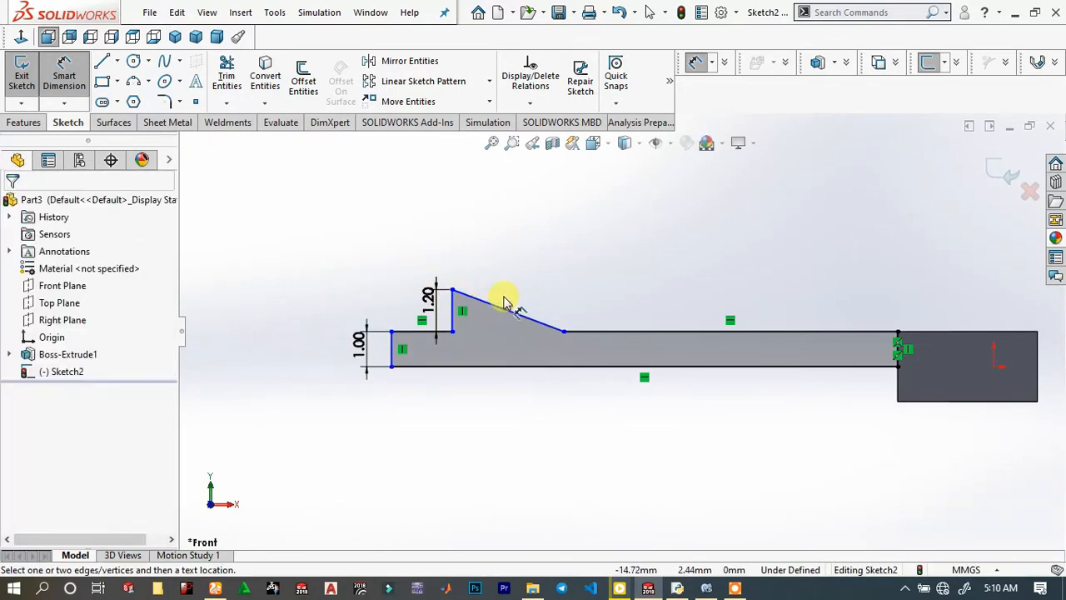
Dimension the horizontal span of the barb's slanted line and set it to 13 mm.
click(540, 324)
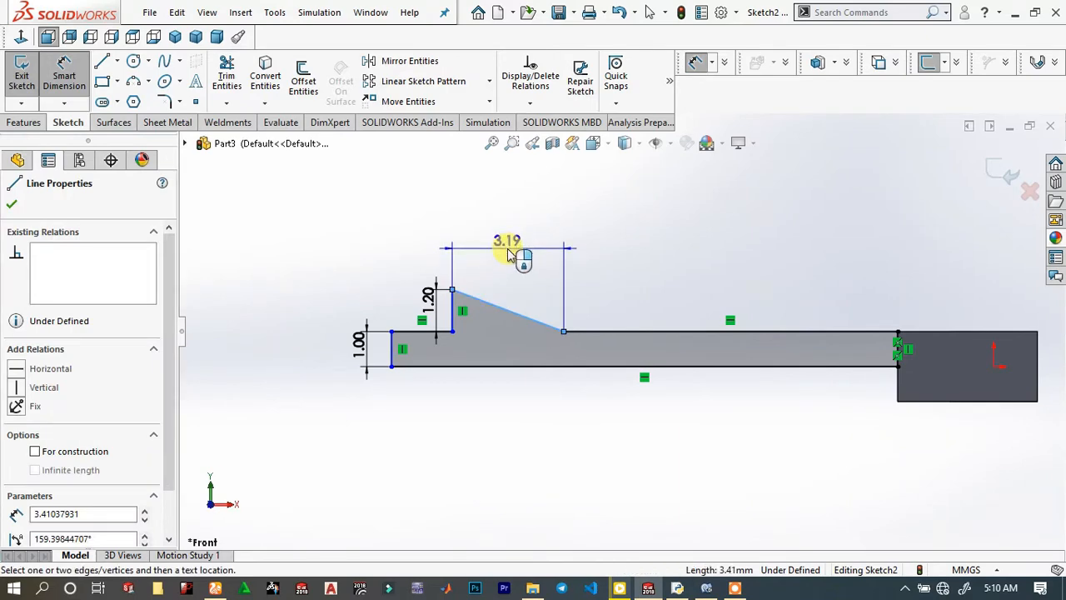
click(510, 254)
text(13)
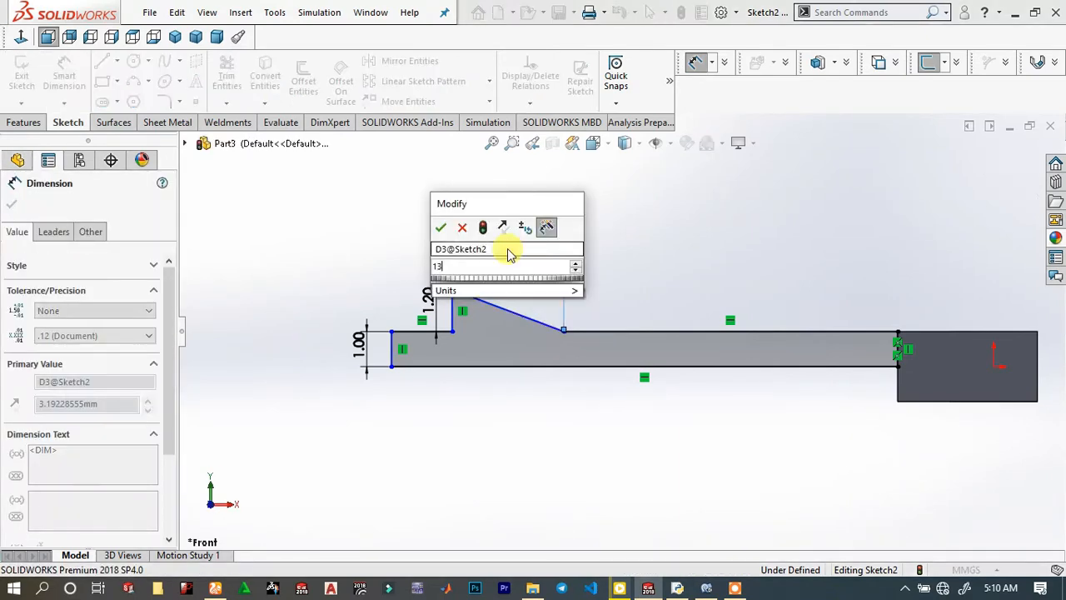
key(Return)
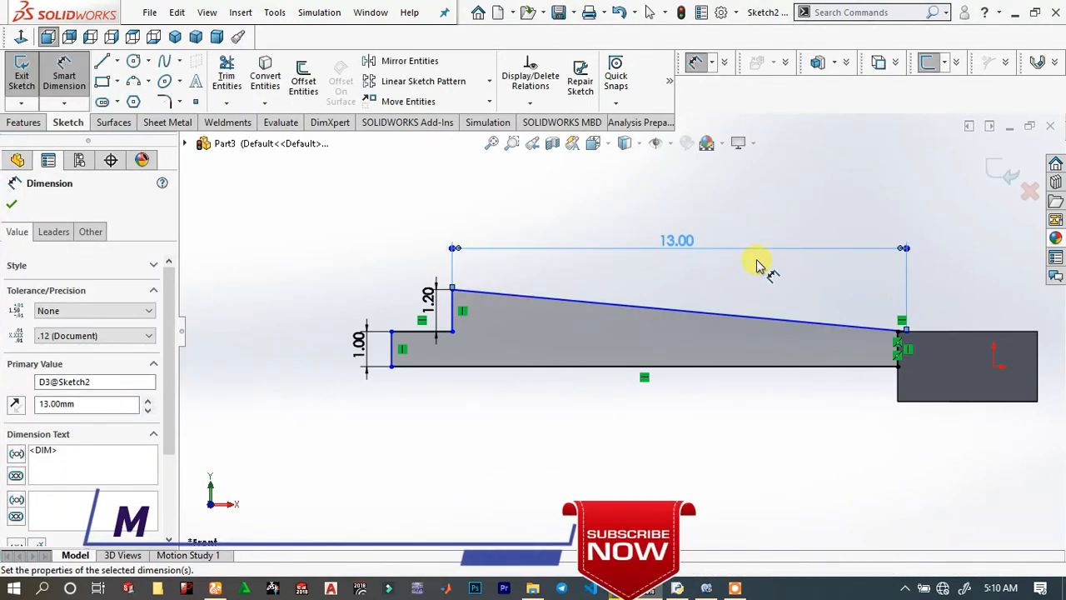
click(773, 268)
right_click(773, 267)
click(926, 240)
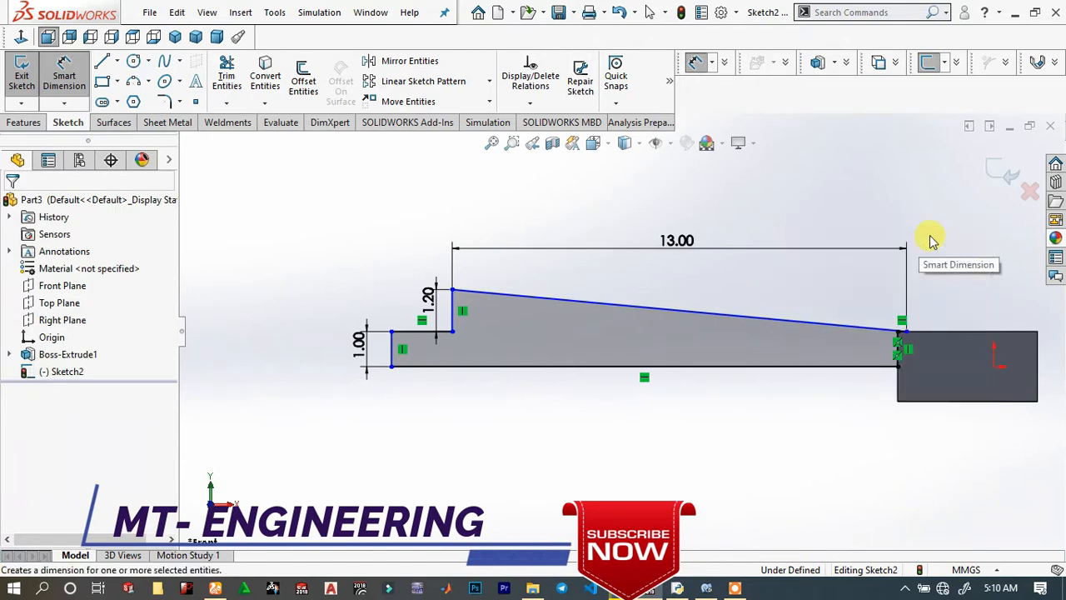
Lengthen the arm by moving the barb and the tip away from the block, keeping the tip beyond the barb.
scroll(575, 342, up, 3)
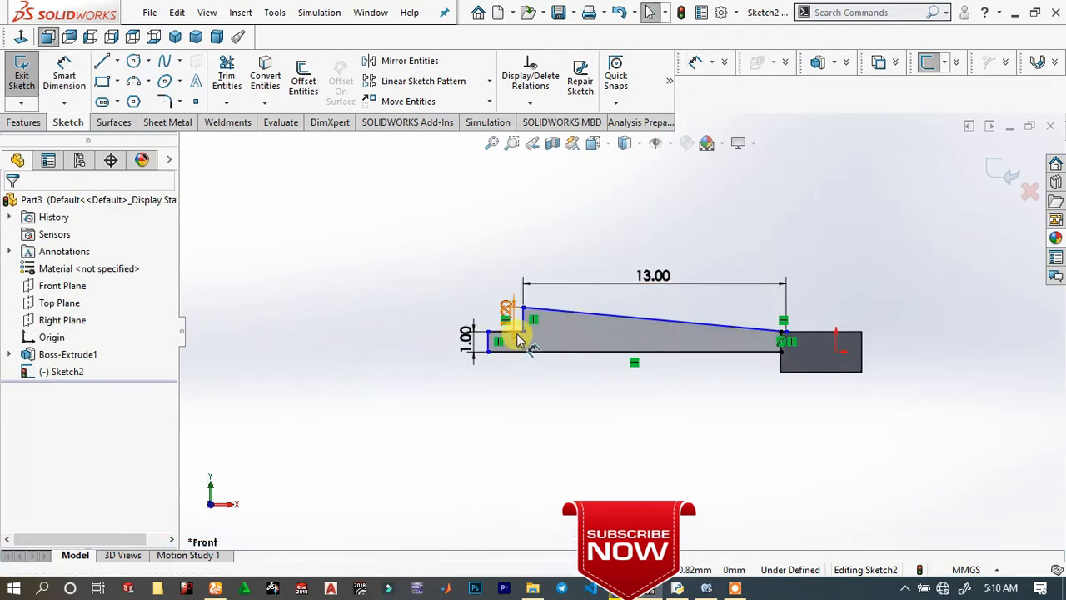
drag(504, 333, 379, 331)
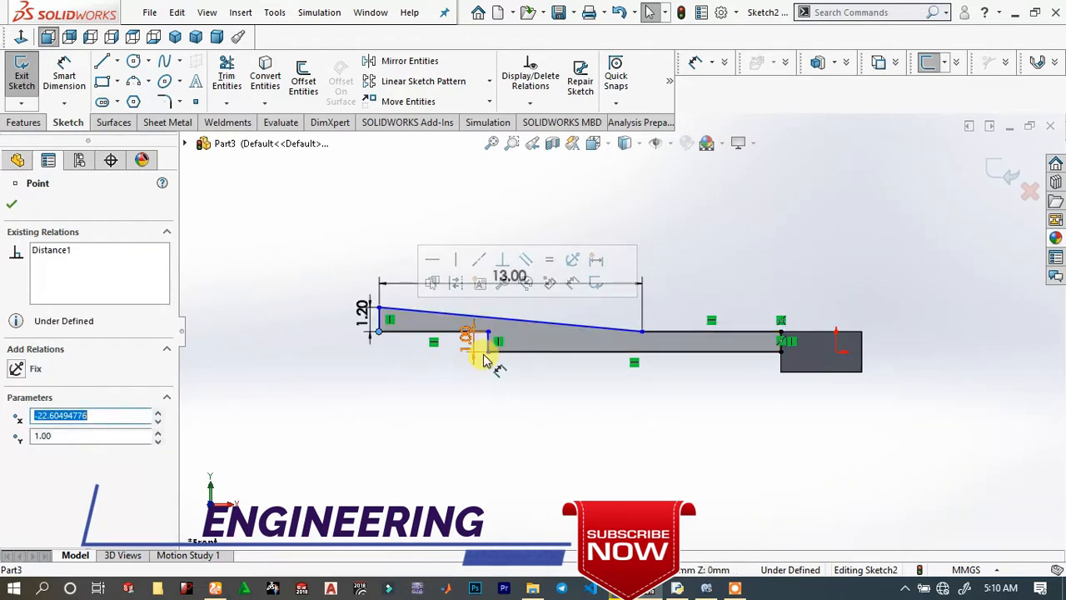
drag(489, 351, 190, 347)
scroll(509, 354, up, 1)
scroll(509, 353, up, 2)
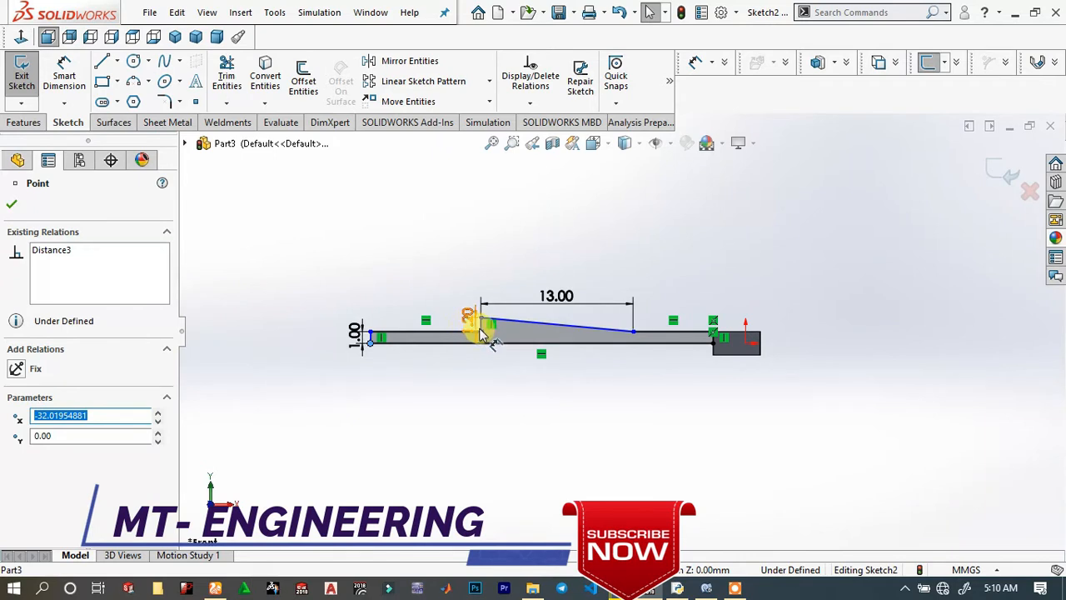
drag(483, 338, 409, 307)
click(404, 300)
scroll(421, 348, down, 1)
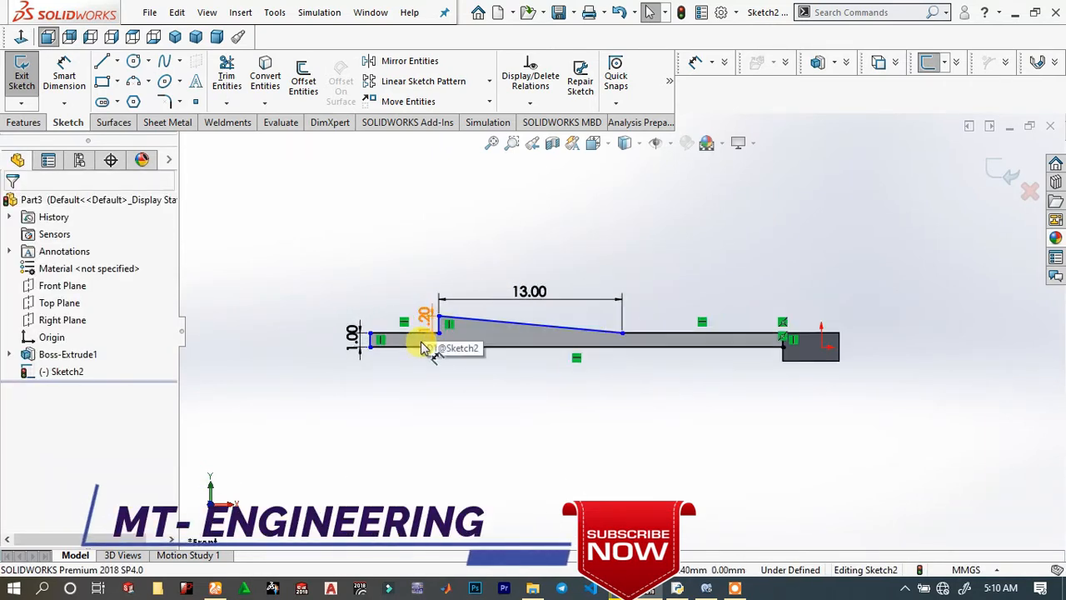
scroll(470, 348, down, 1)
scroll(654, 376, down, 2)
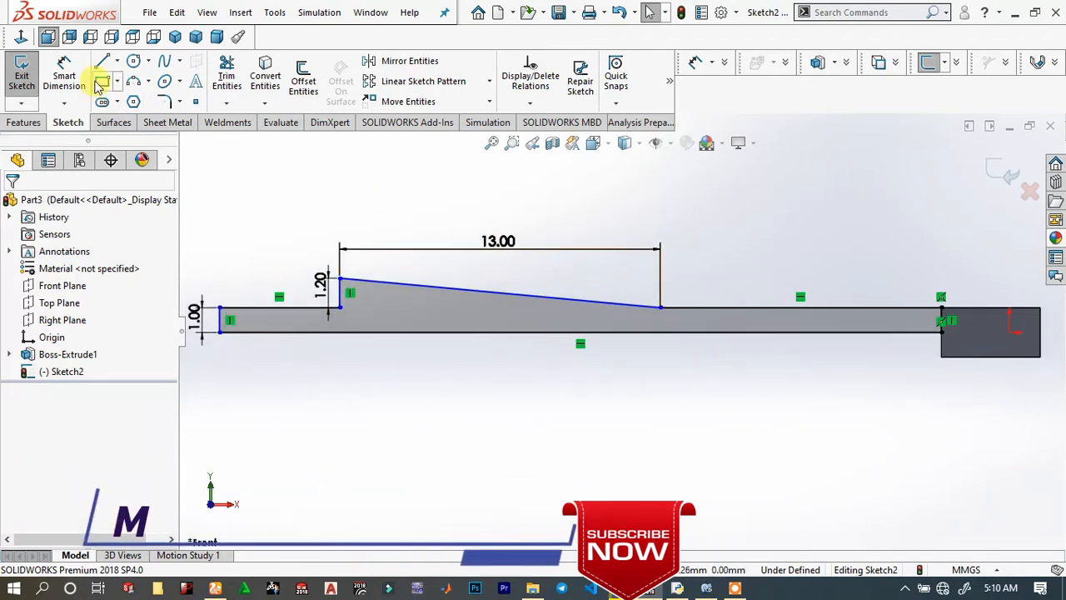
Dimension the horizontal distance from the barb's vertical edge to the block's upper corner and set it to 46 mm.
click(64, 75)
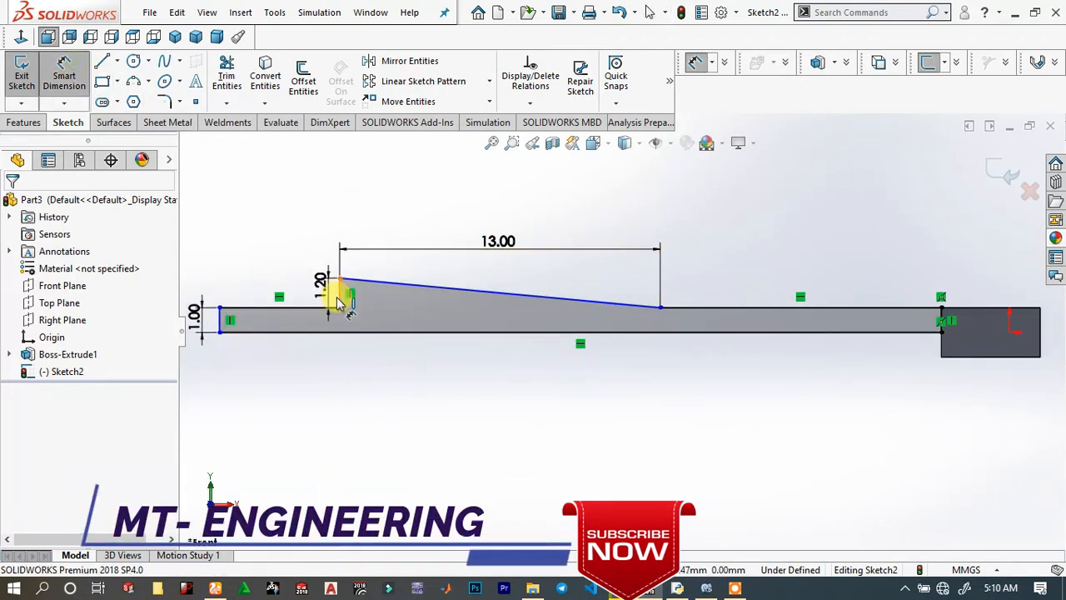
click(341, 293)
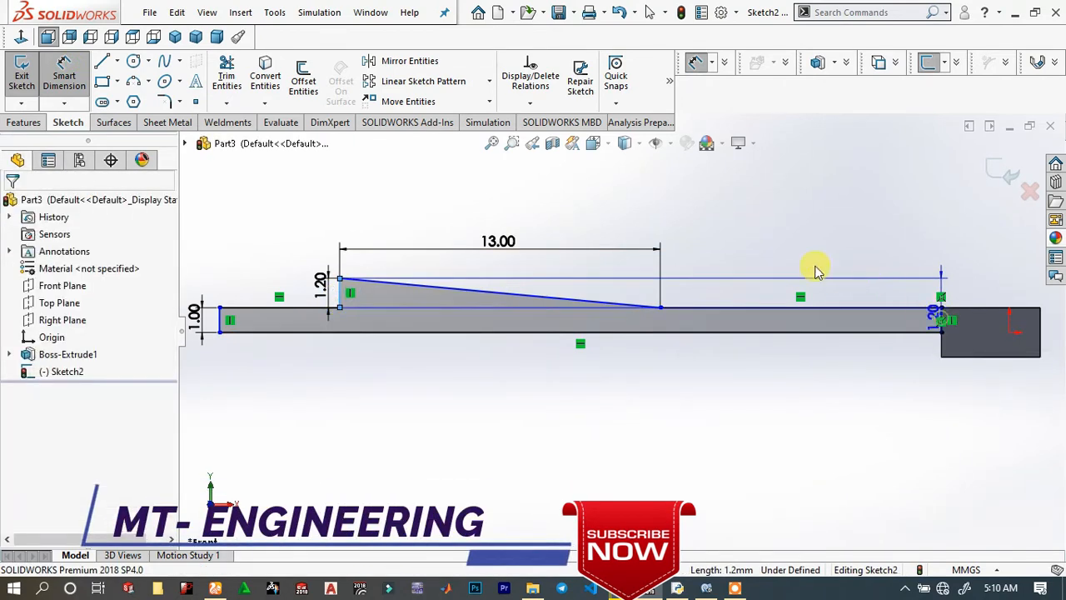
click(941, 306)
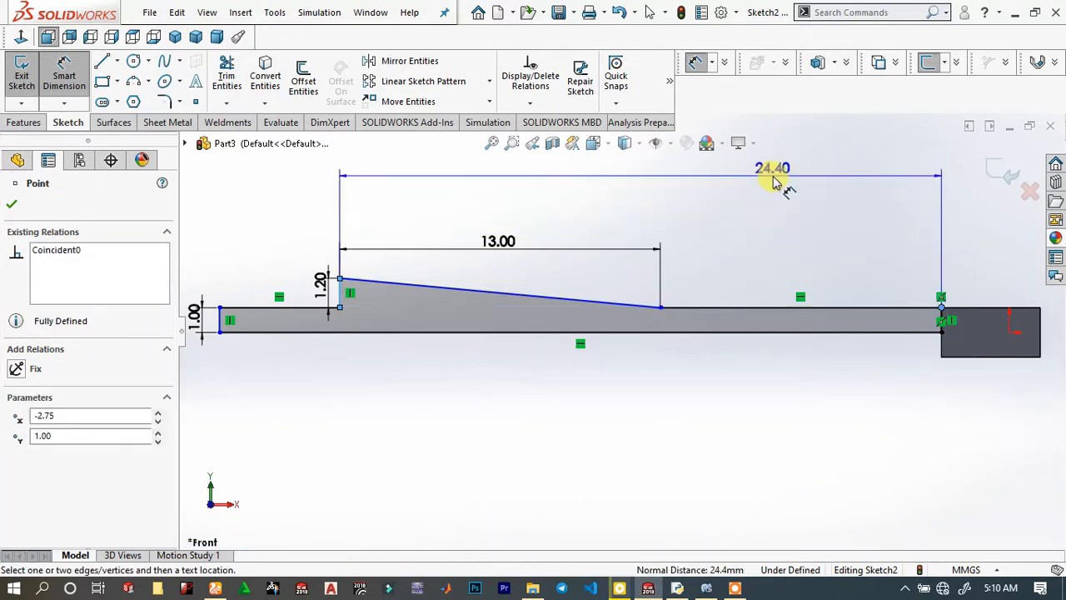
click(738, 200)
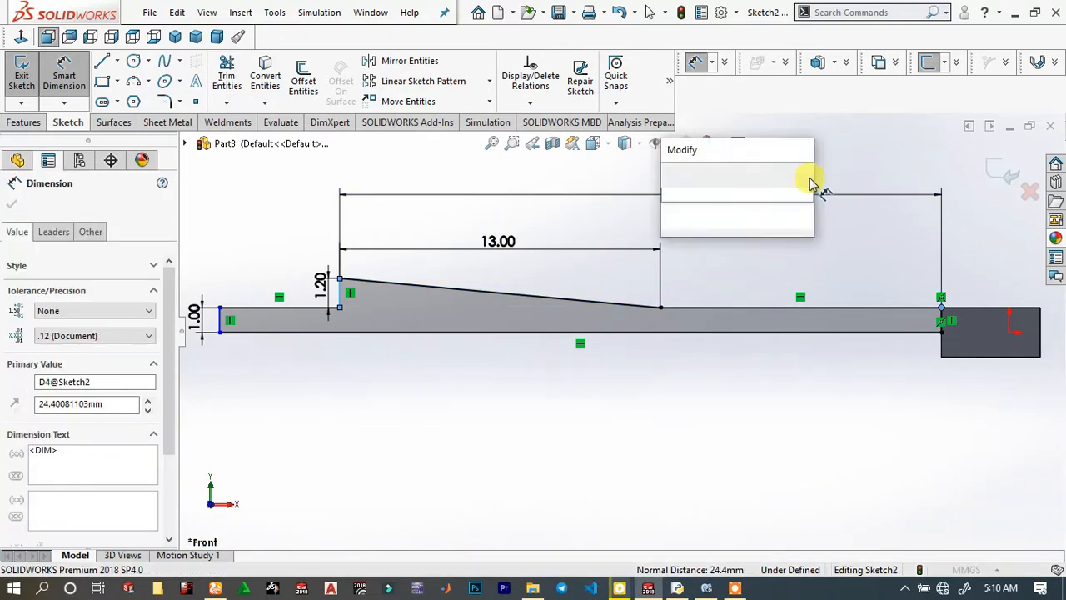
text(24.4)
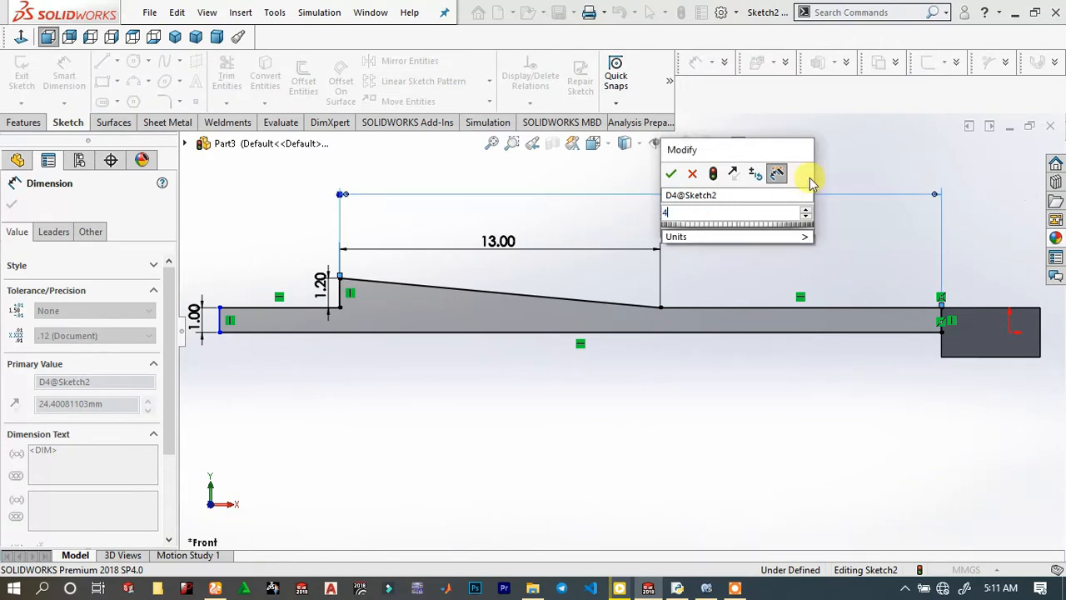
key(Return)
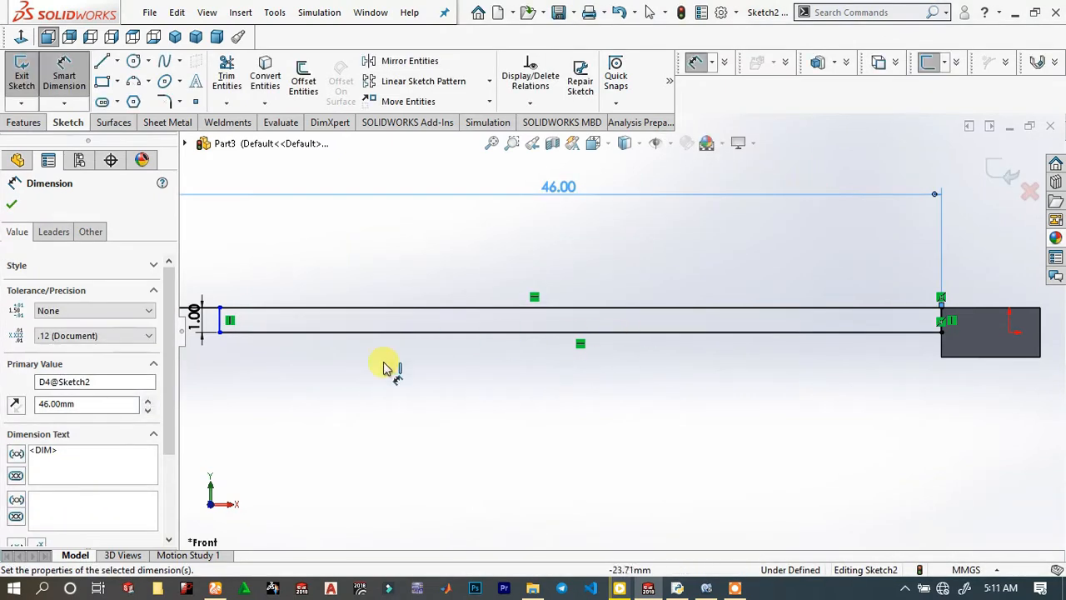
click(333, 435)
key(f)
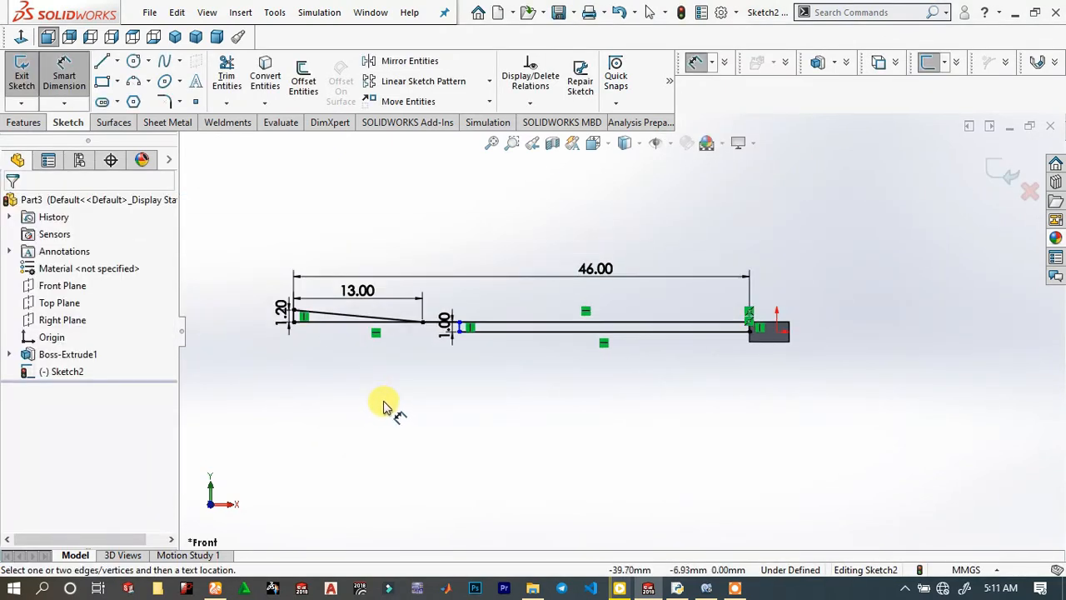
scroll(427, 409, up, 1)
right_click(490, 391)
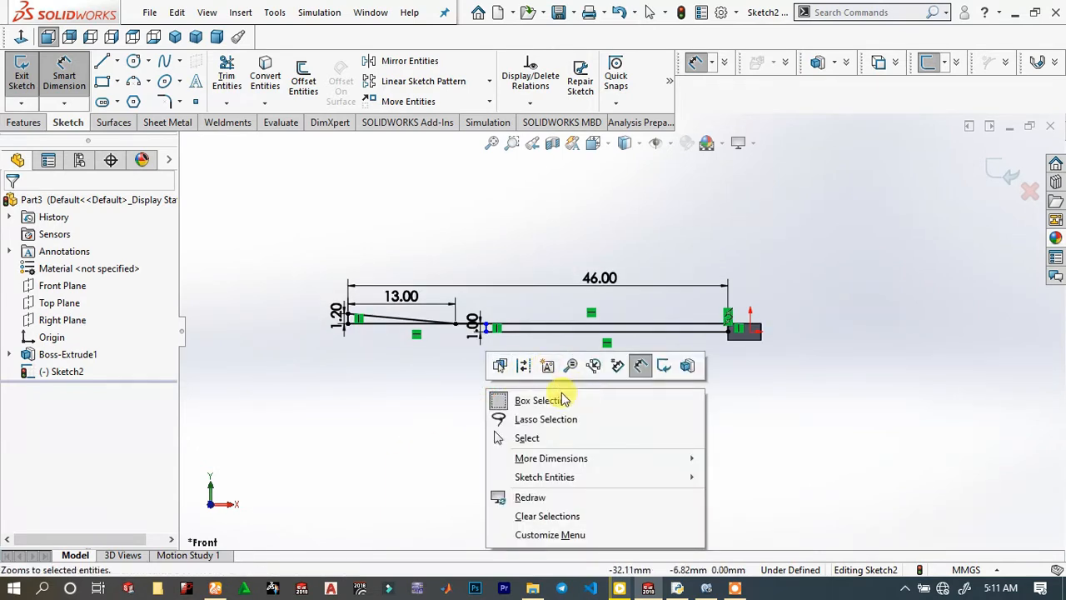
click(643, 362)
Move the lower corner of the arm's end line outward past the barb so the tip extends beyond it again.
scroll(520, 350, down, 5)
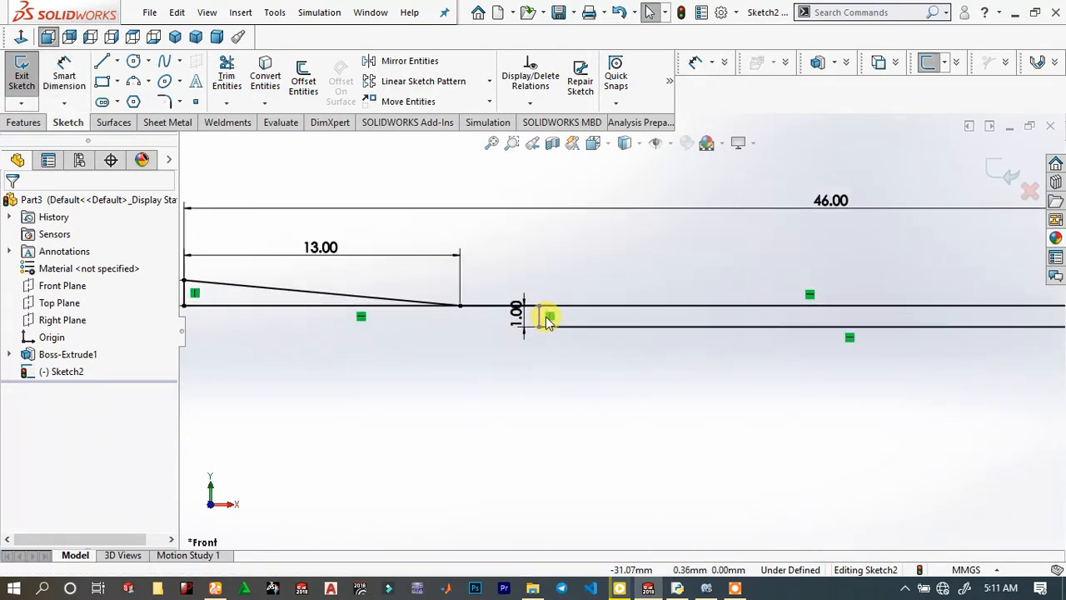
drag(538, 328, 249, 353)
scroll(332, 359, up, 5)
scroll(566, 345, down, 6)
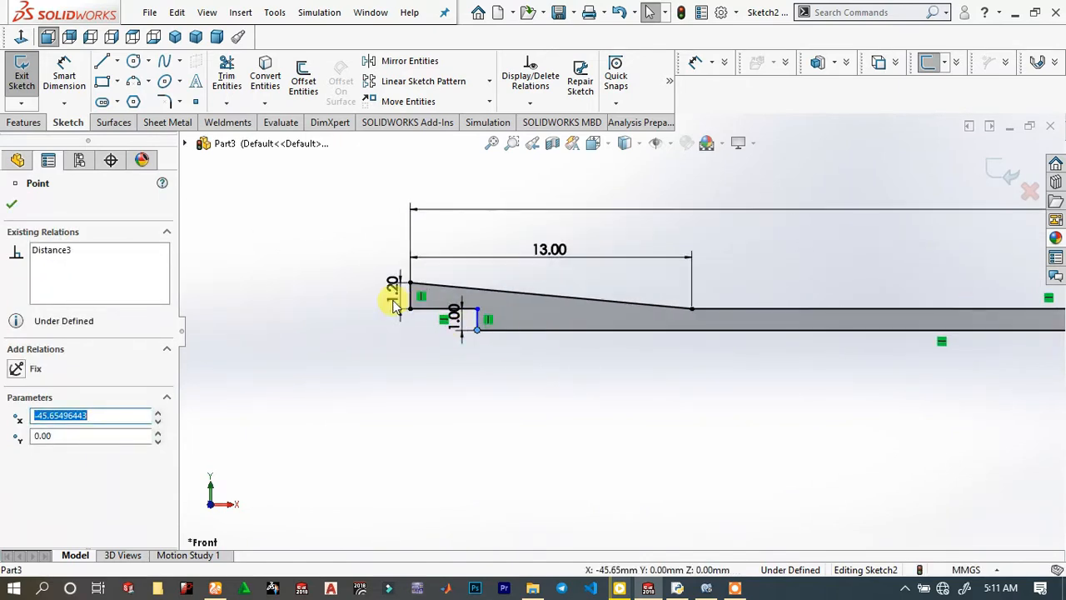
scroll(723, 393, down, 2)
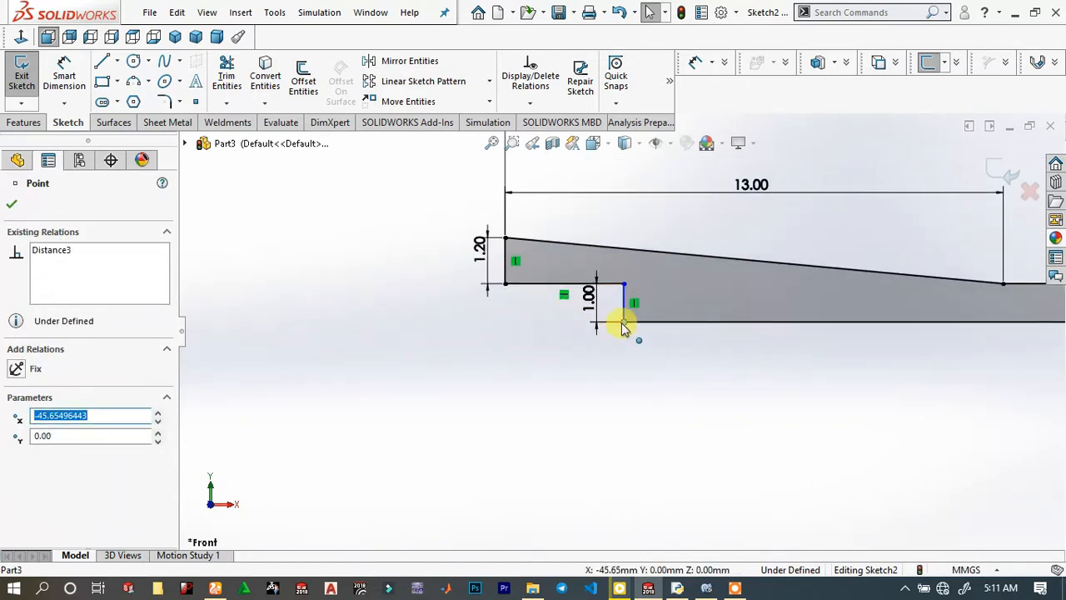
mouse_move(623, 325)
mouse_down()
mouse_move(367, 316)
mouse_move(388, 322)
mouse_up()
click(514, 388)
scroll(528, 385, up, 2)
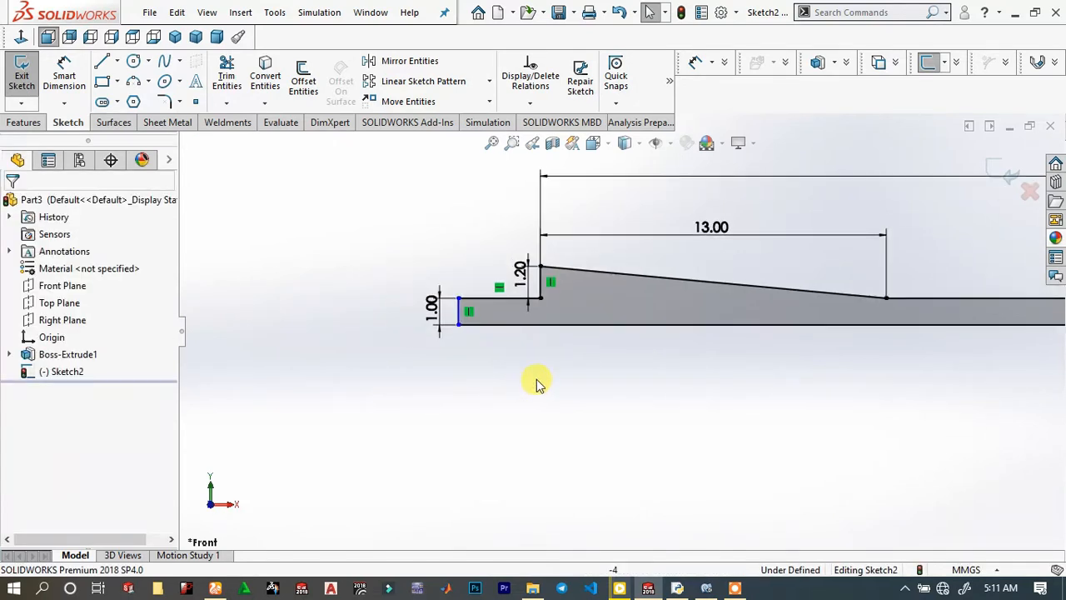
Dimension the length of the arm's tip beyond the barb and set it to 3 mm.
right_drag(538, 382, 500, 308)
click(509, 364)
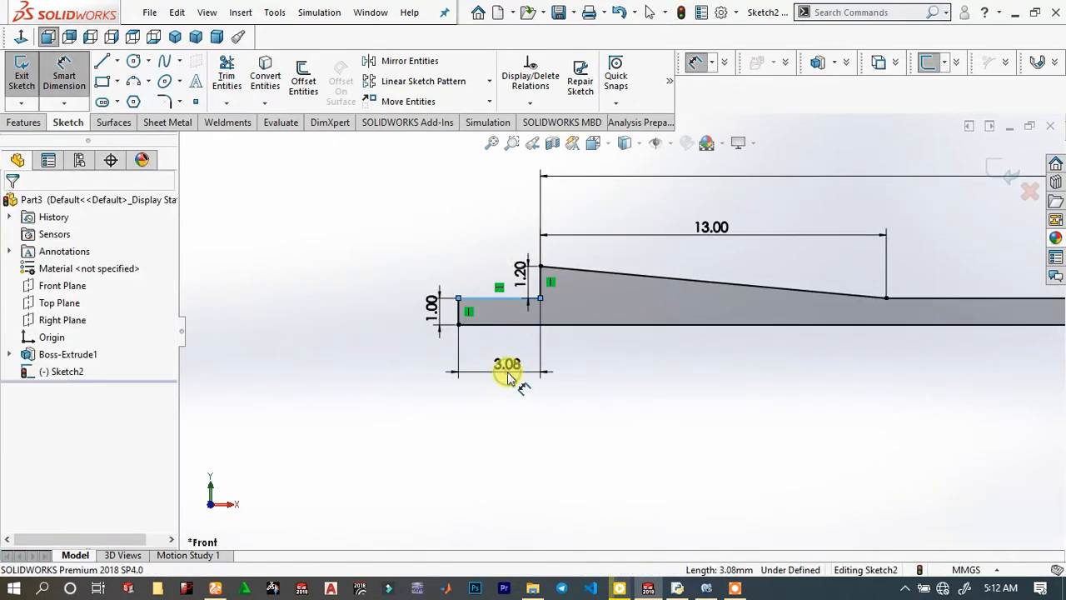
click(509, 376)
text(3)
key(Return)
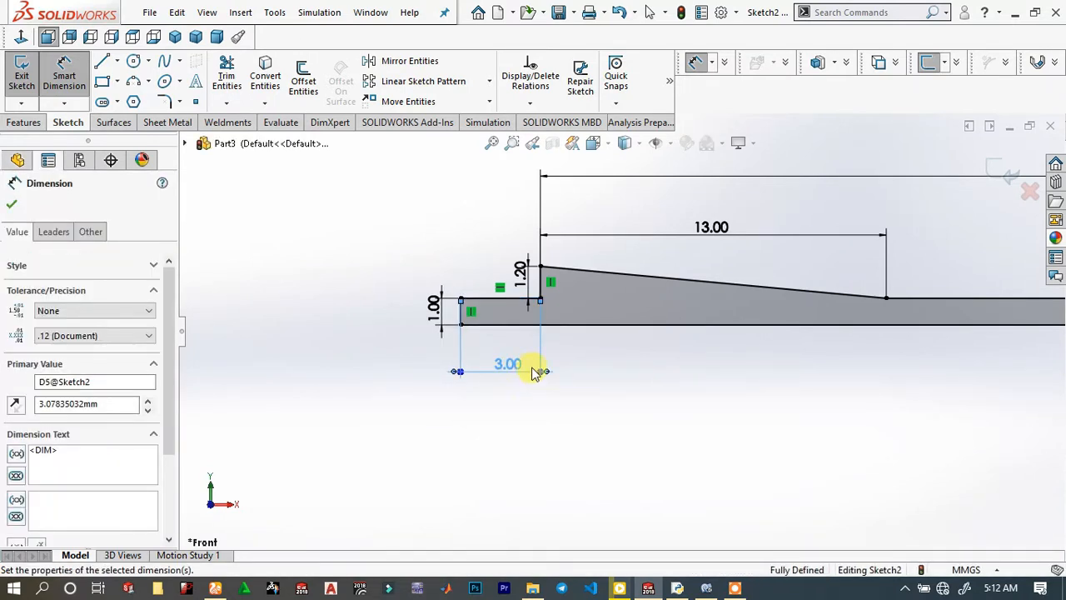
click(680, 371)
Revolve the barbed arm profile a full turn about its long lower line.
scroll(742, 376, up, 5)
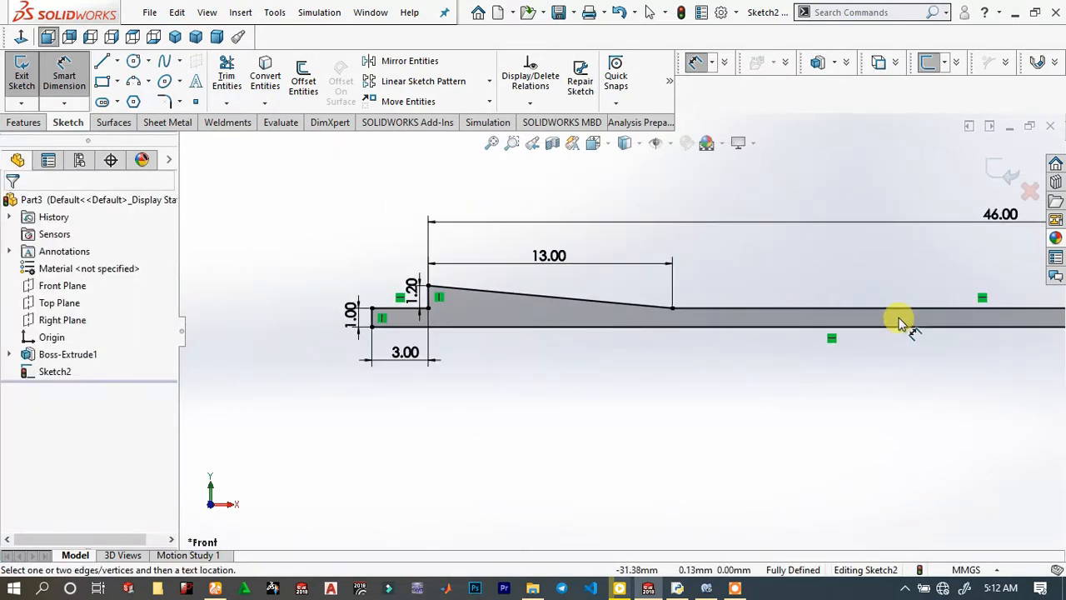
scroll(900, 322, up, 2)
scroll(842, 352, down, 2)
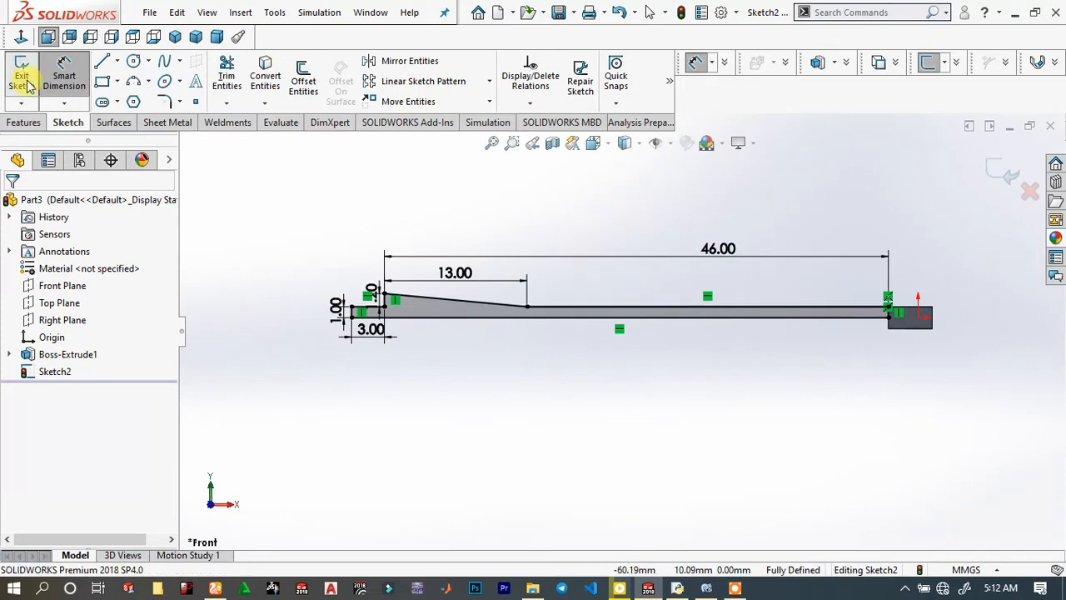
click(25, 122)
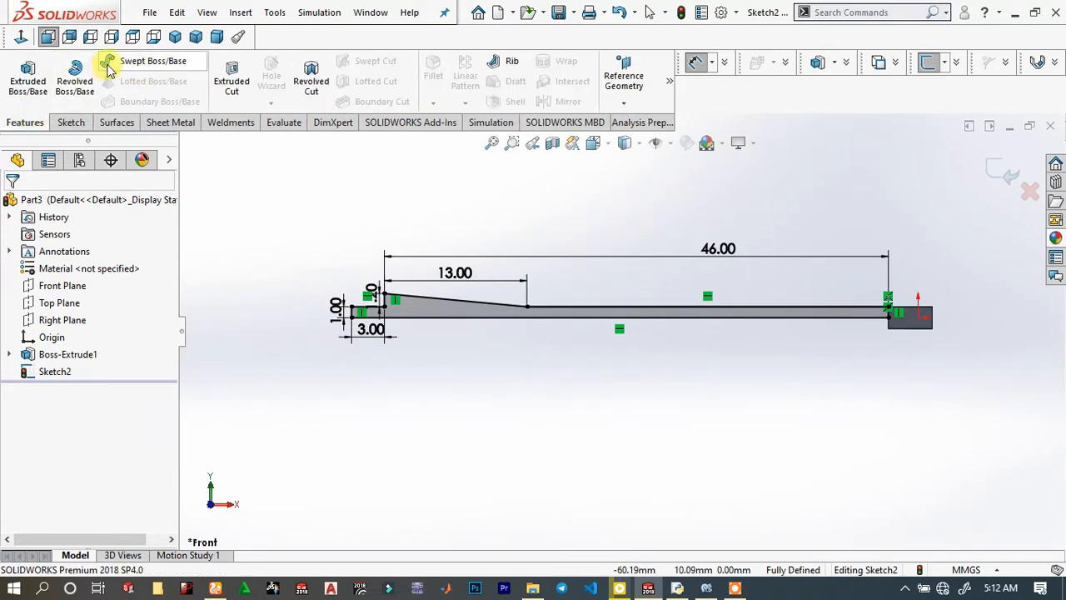
click(74, 76)
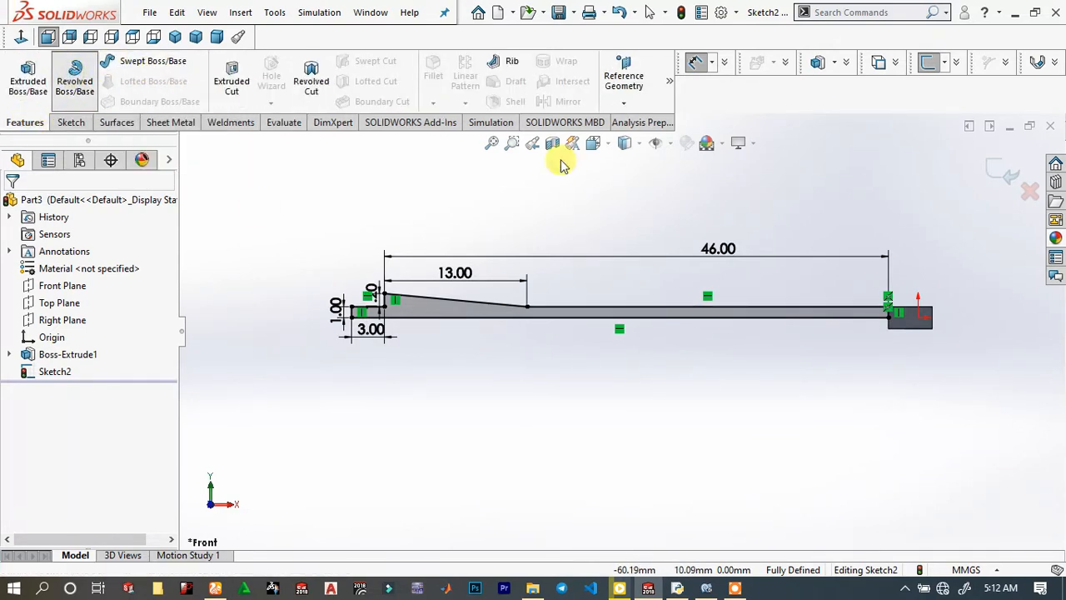
click(524, 324)
click(12, 206)
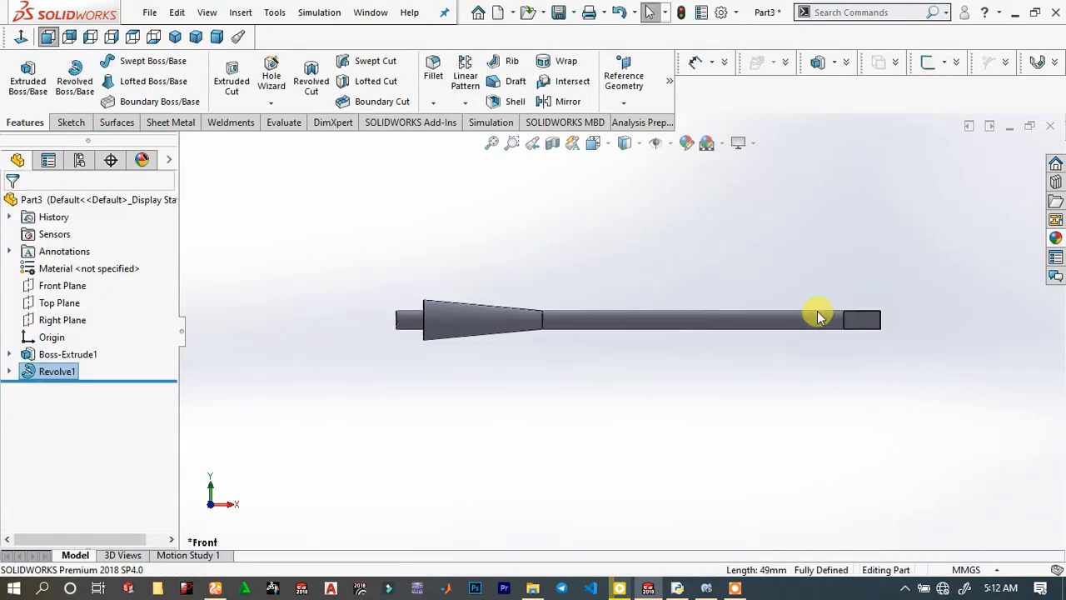
Fillet the C-shaped block's two outer corner edges on the arm side with a 1 mm radius.
middle_drag(818, 316, 827, 385)
scroll(850, 333, down, 3)
scroll(728, 260, down, 3)
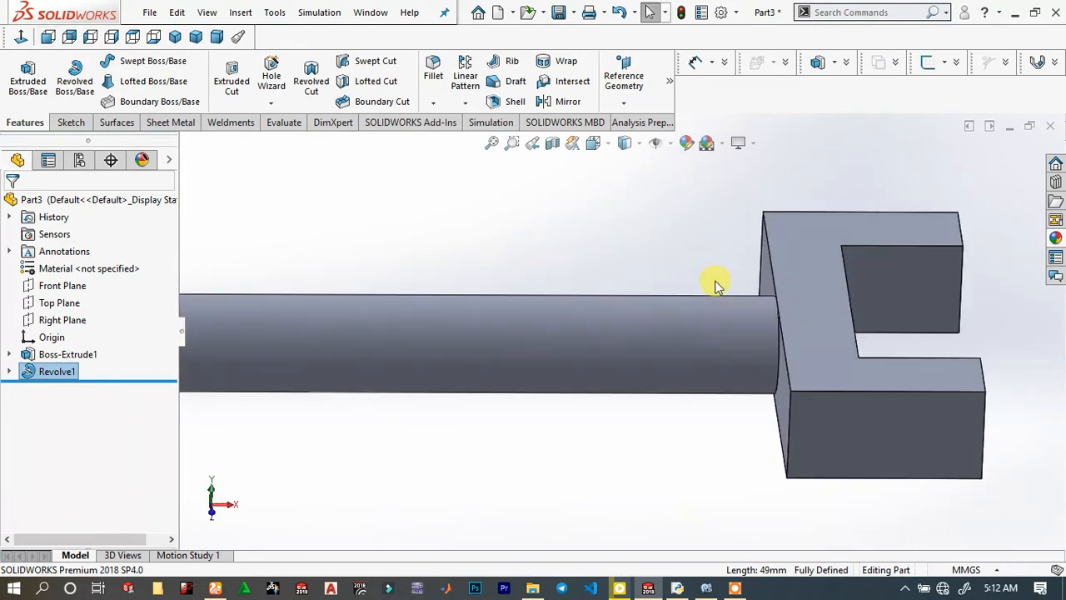
scroll(737, 321, up, 3)
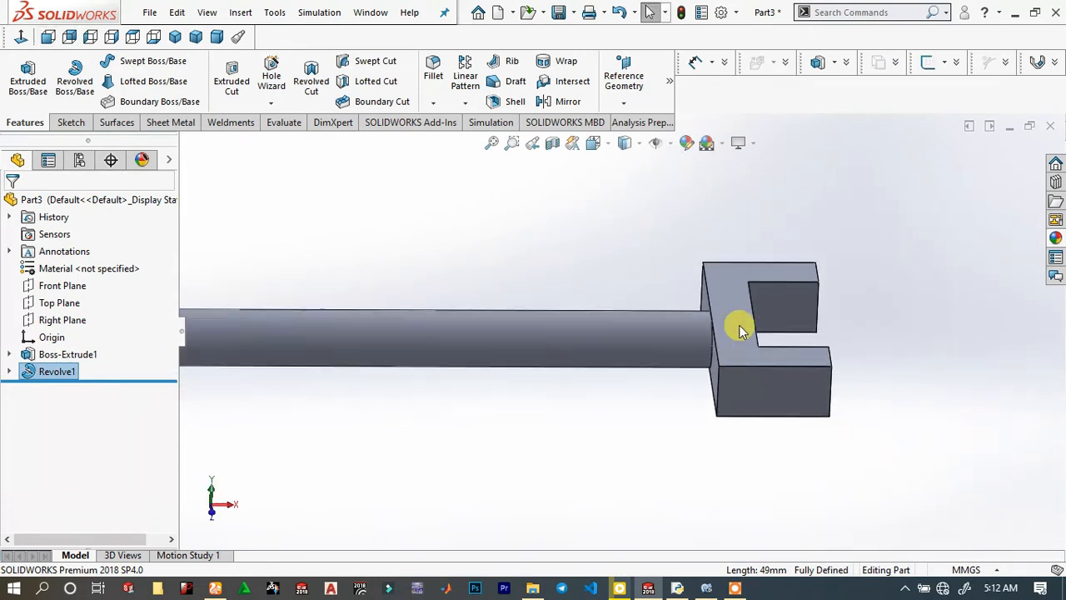
click(727, 378)
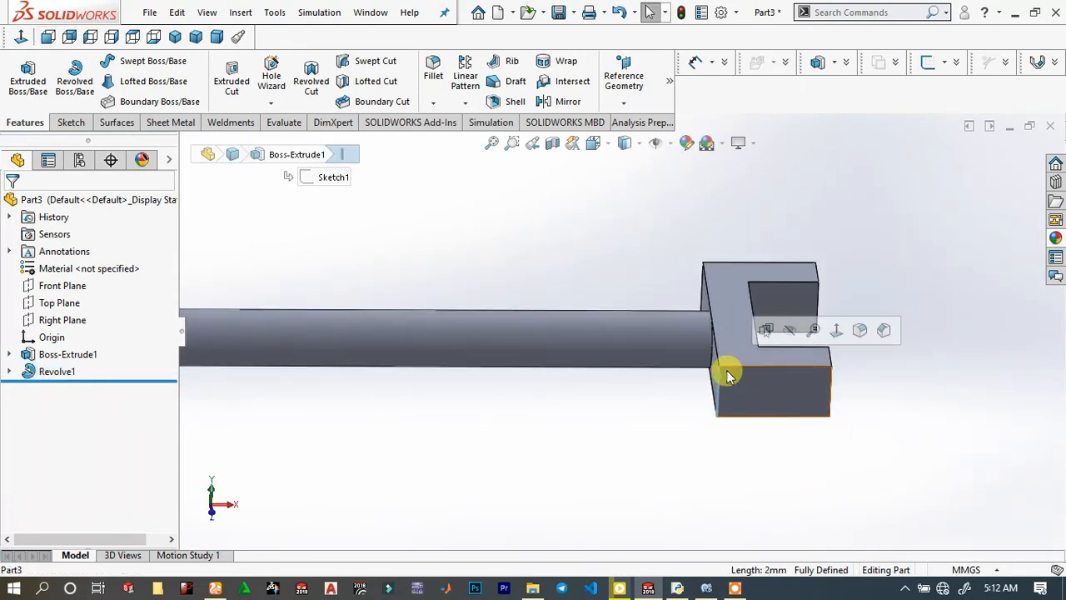
click(859, 331)
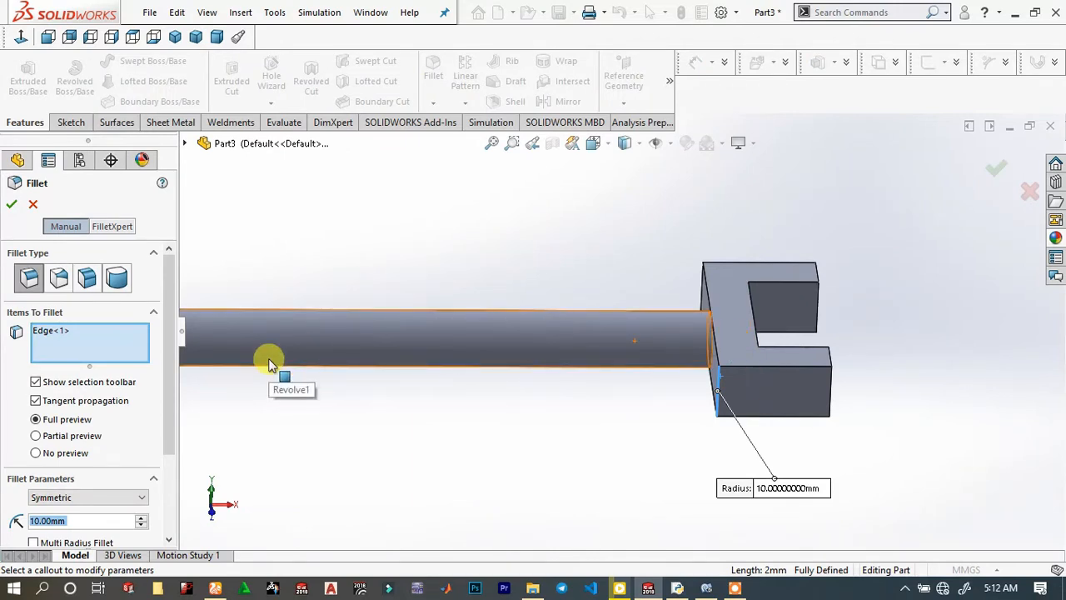
text(1)
key(Return)
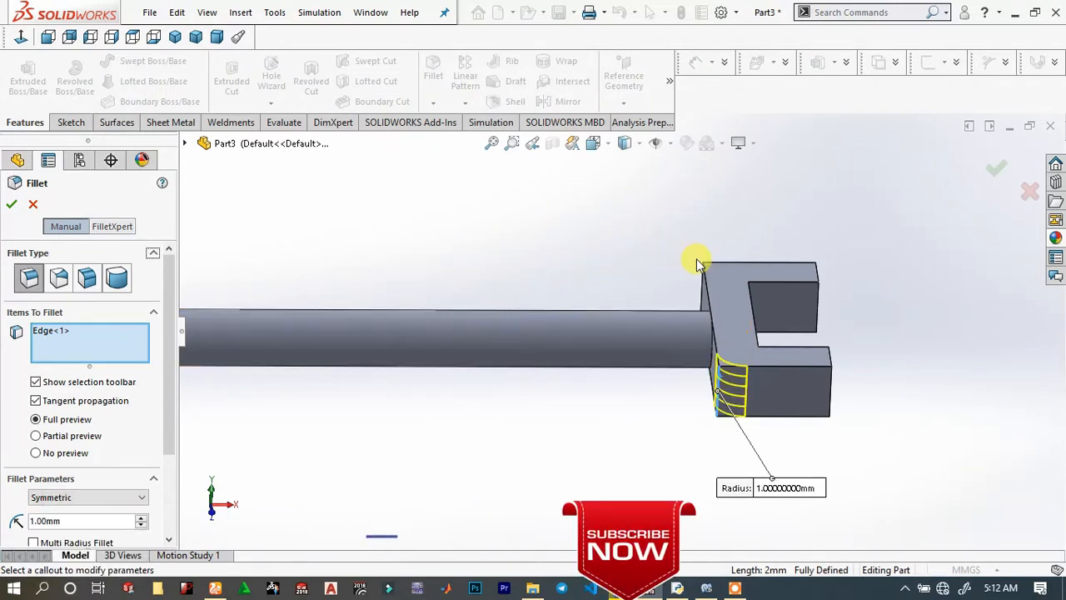
middle_drag(690, 281, 696, 319)
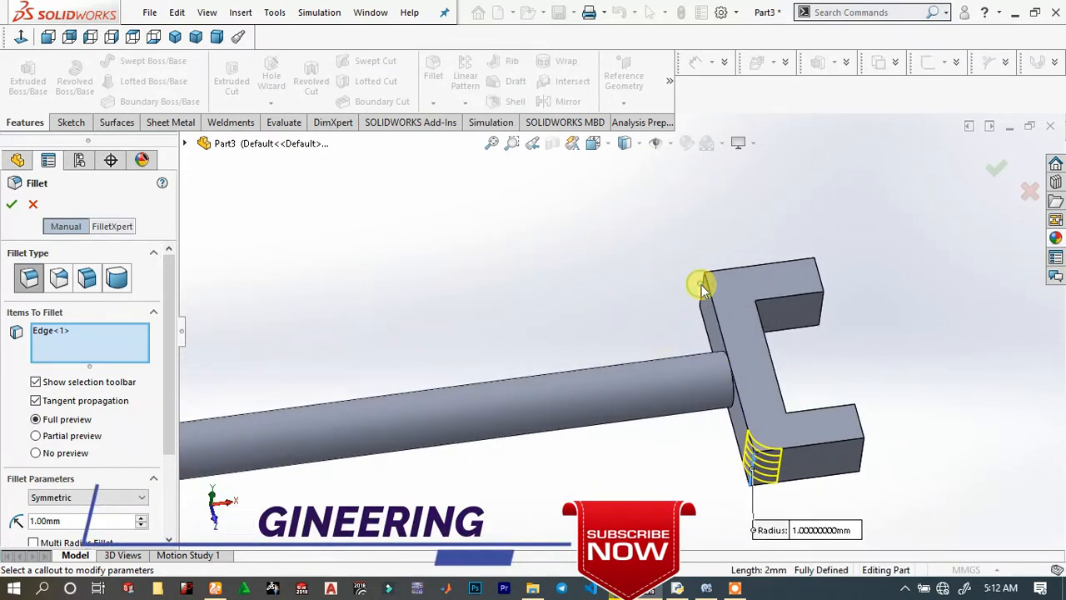
click(702, 290)
click(779, 261)
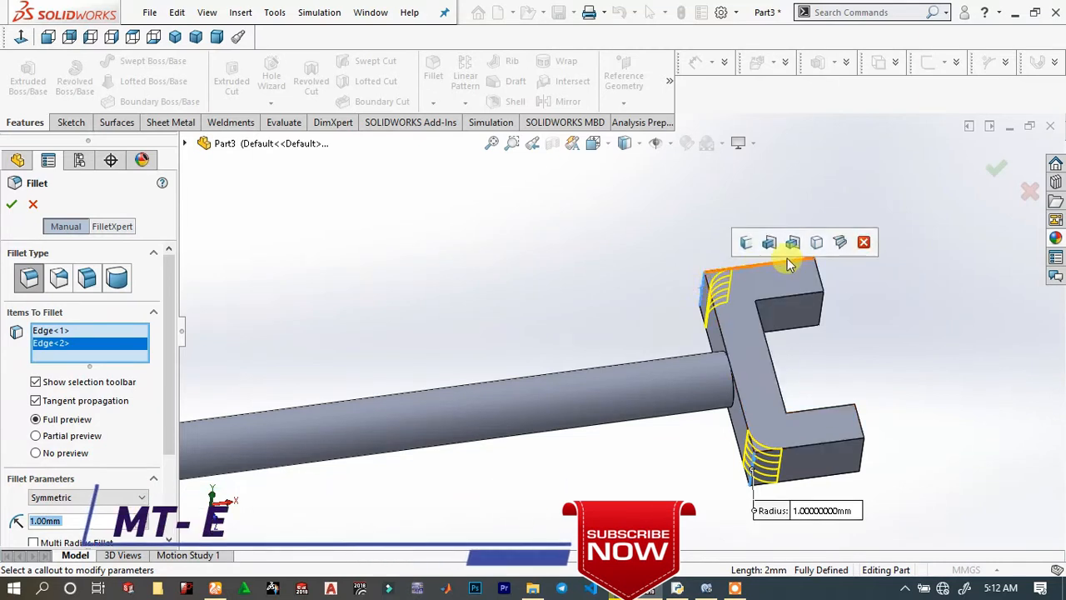
click(10, 204)
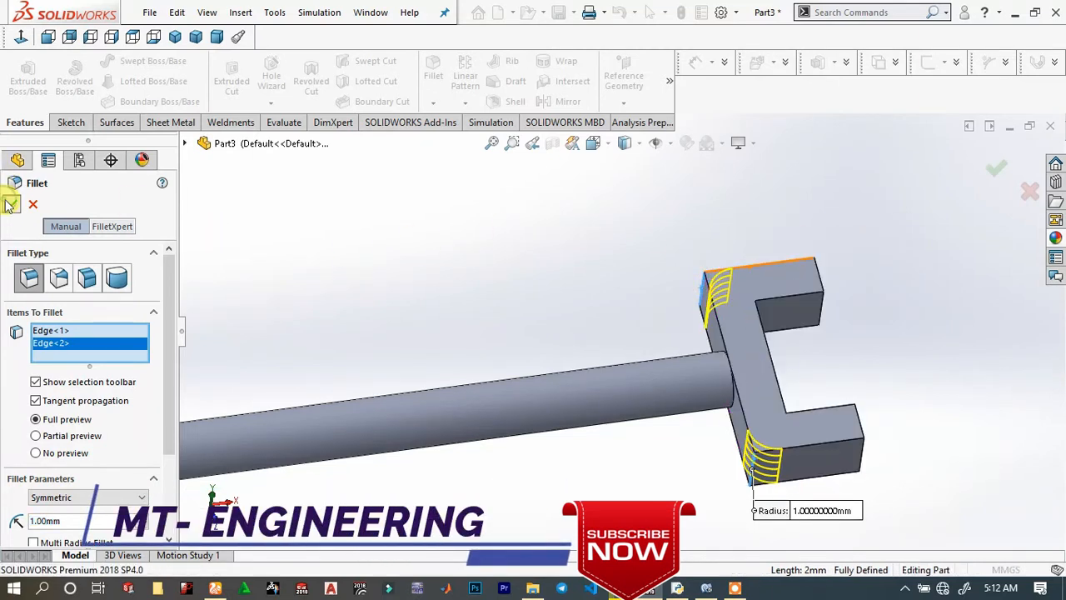
Start a sketch on the back outer side face of the C-shaped block's leg.
scroll(652, 304, up, 3)
scroll(652, 304, up, 2)
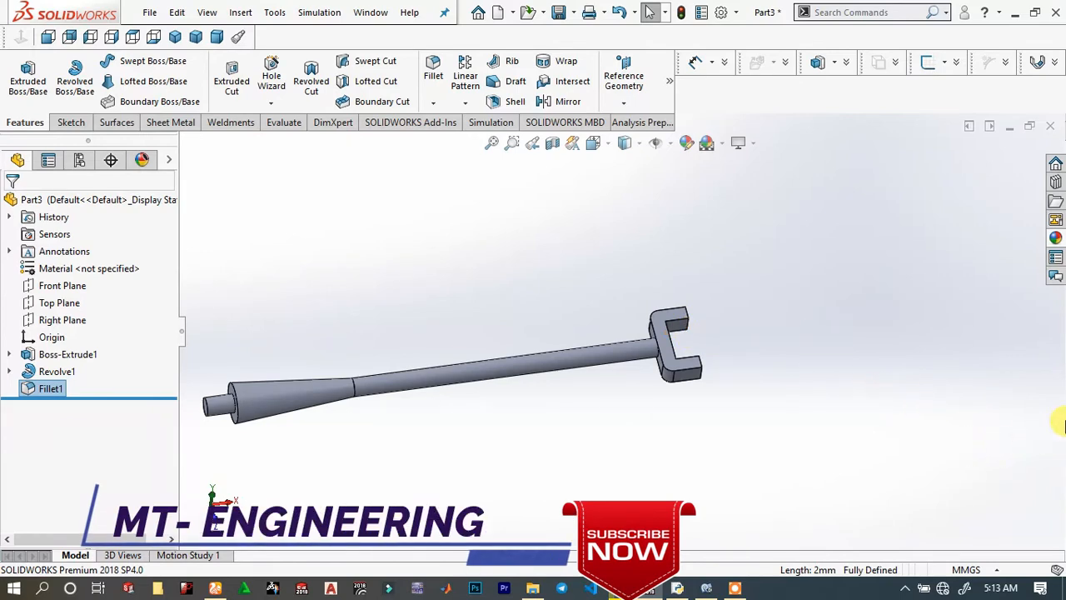
middle_drag(1051, 493, 400, 364)
key(space)
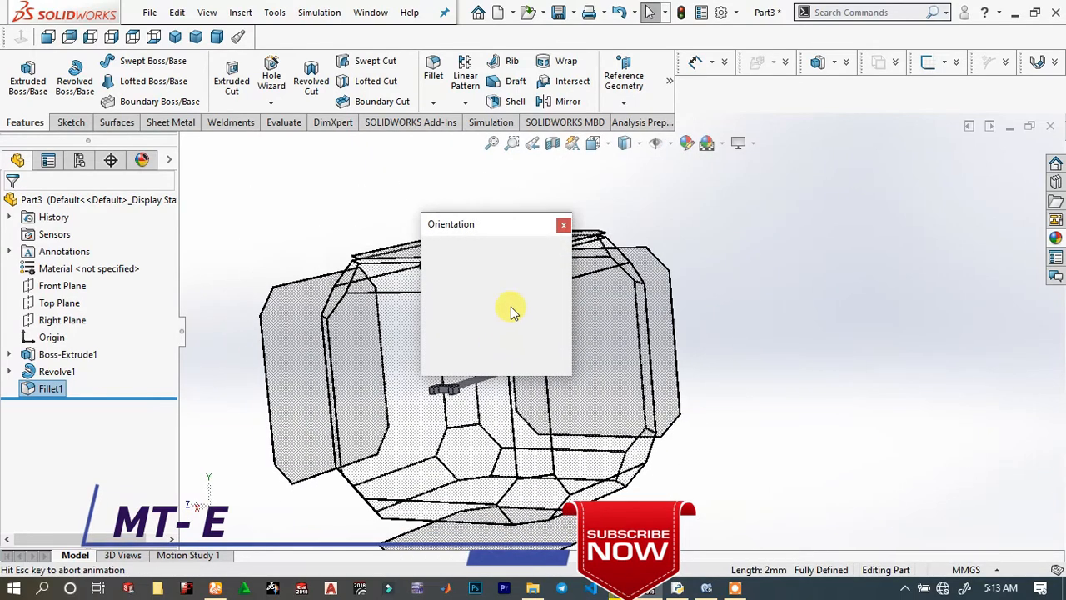
click(550, 272)
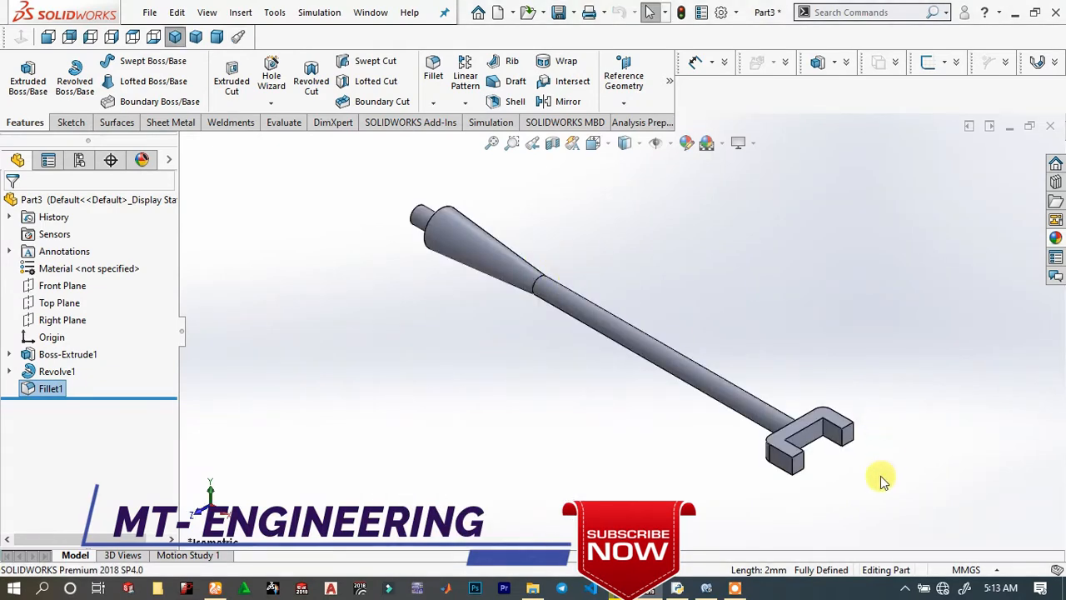
scroll(857, 407, down, 4)
middle_drag(856, 406, 739, 409)
click(740, 408)
click(809, 356)
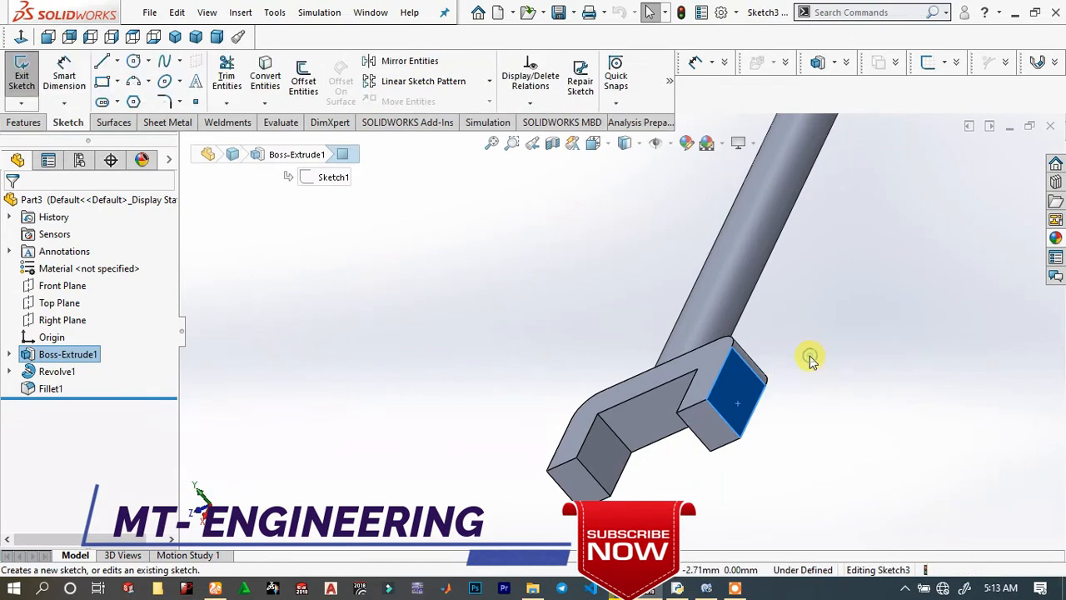
scroll(408, 332, down, 5)
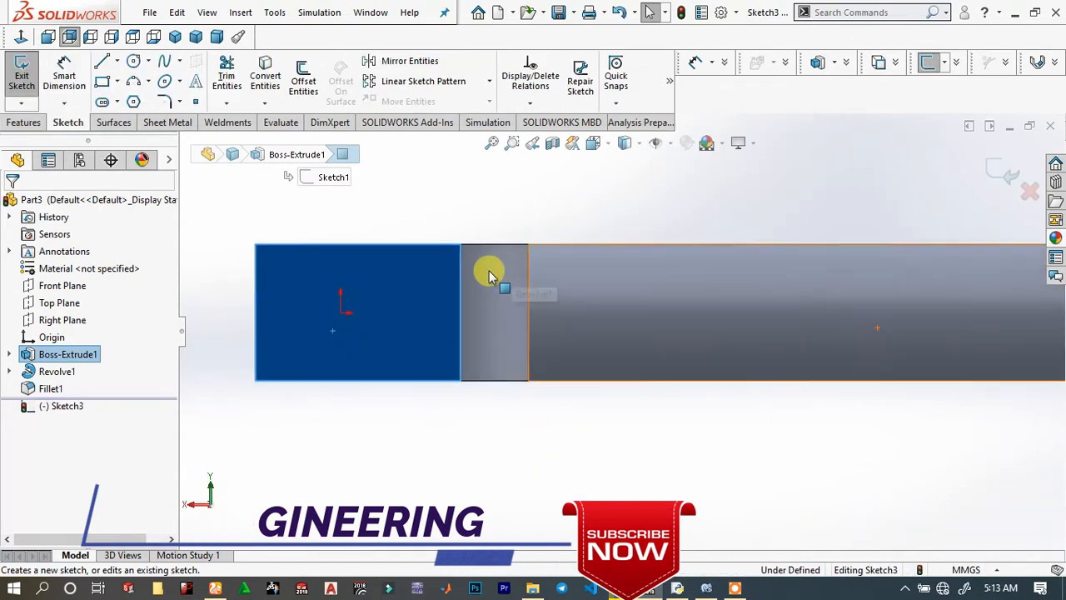
Sketch a circle centred on the origin on the block's side face and set its diameter to 1.8 mm.
click(133, 62)
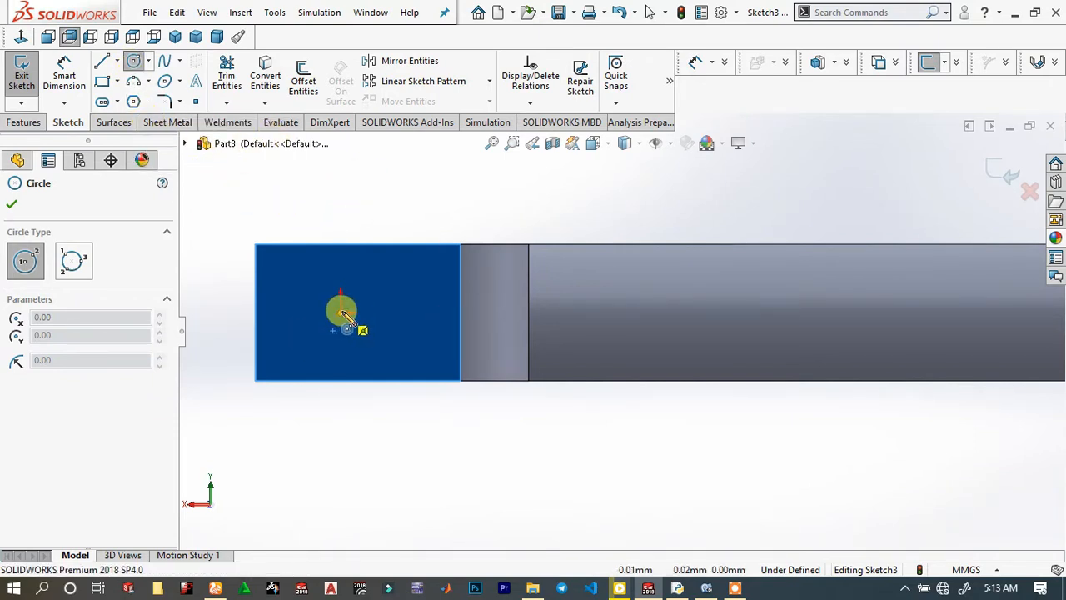
drag(341, 311, 379, 303)
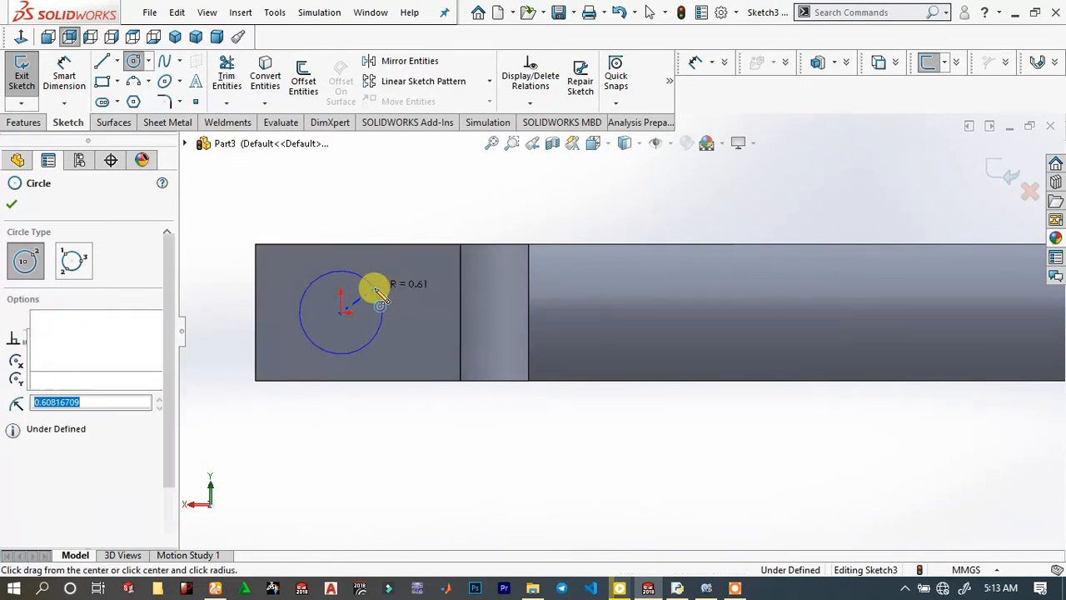
click(64, 75)
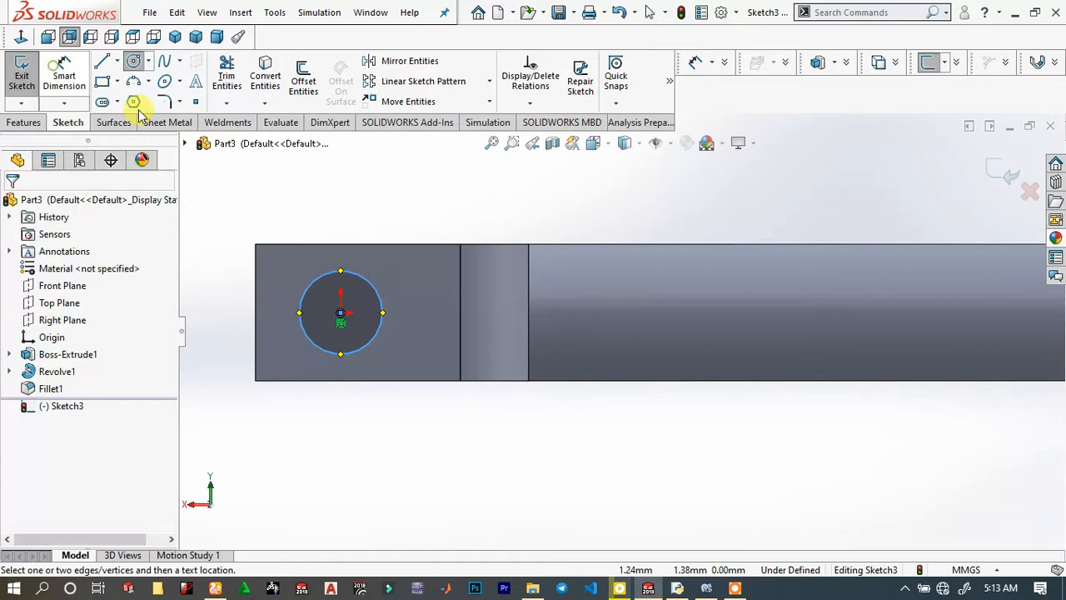
click(354, 269)
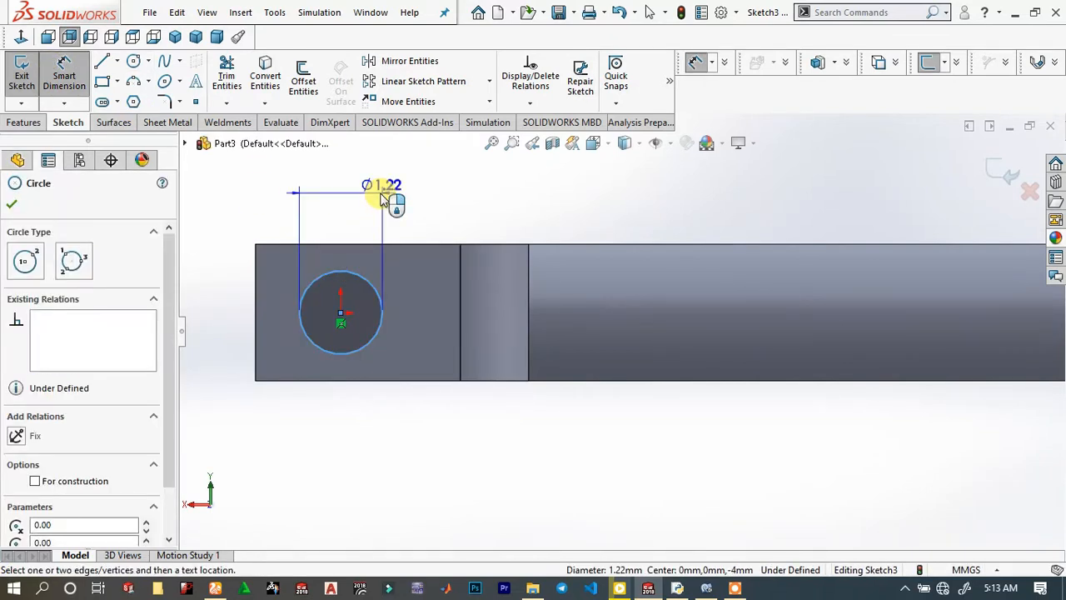
click(380, 194)
text(1.8)
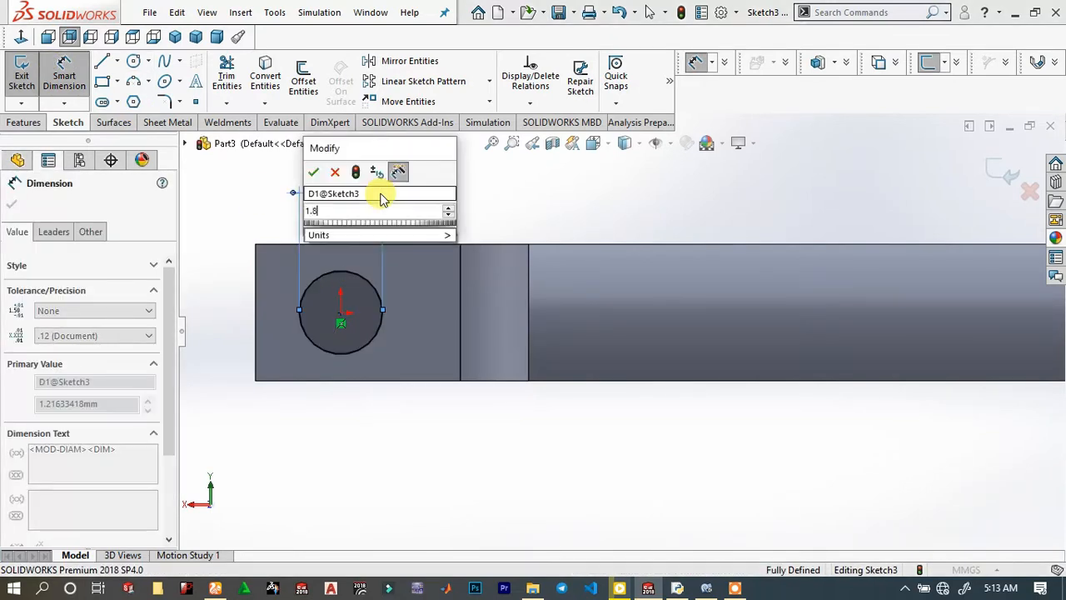
key(Return)
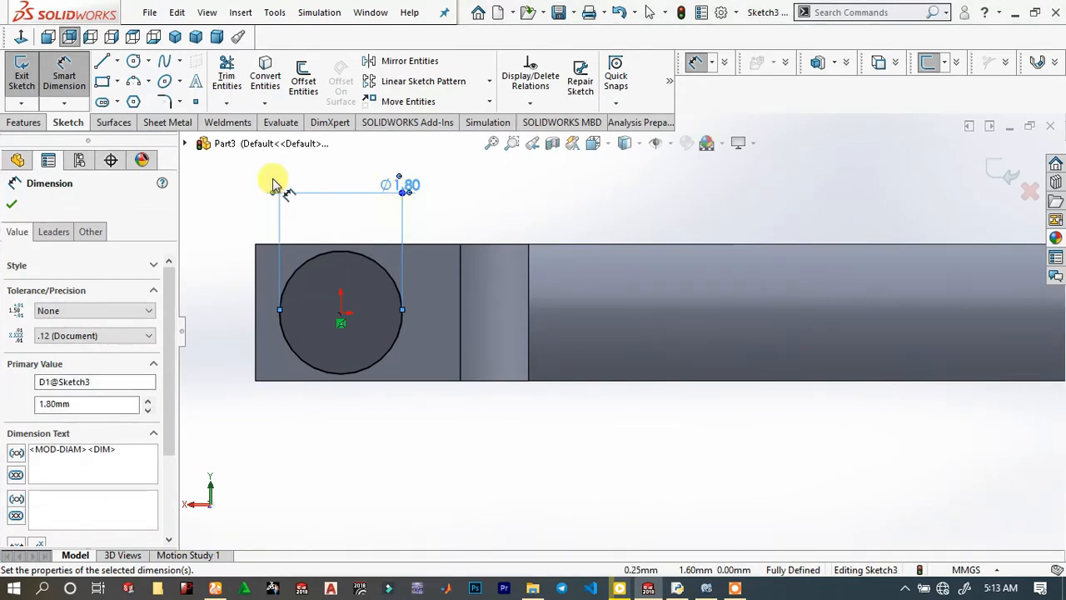
Extrude the circle 2 mm outward from the block as a merged boss.
click(22, 123)
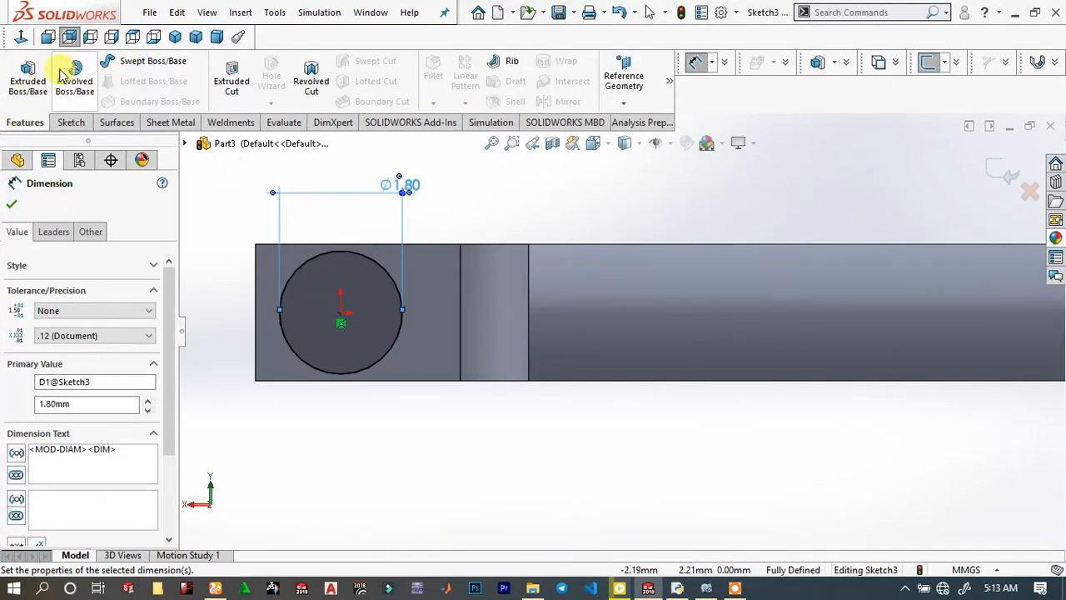
click(23, 110)
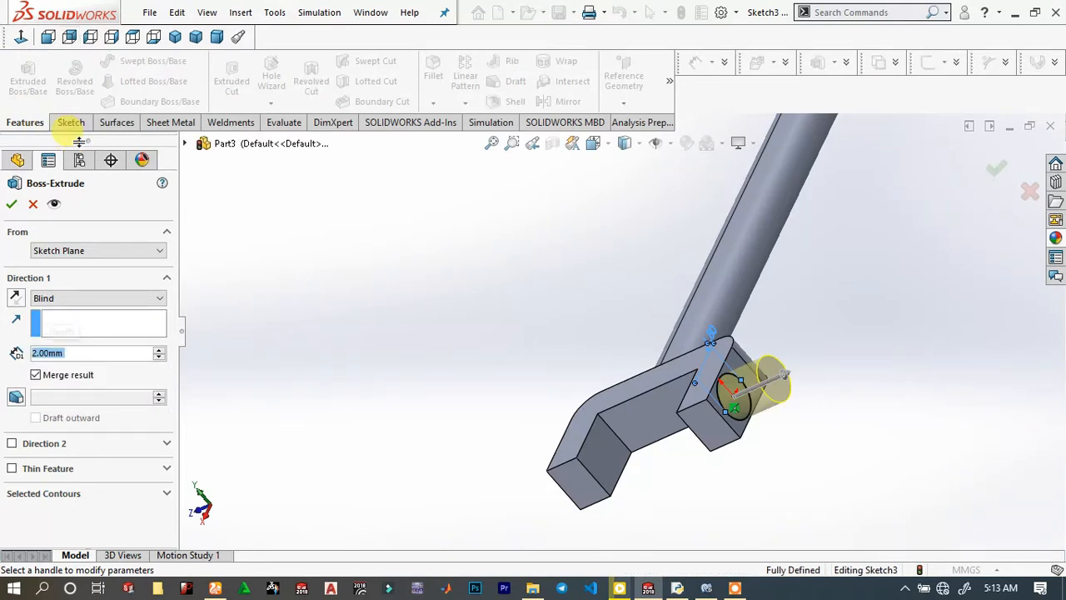
click(11, 207)
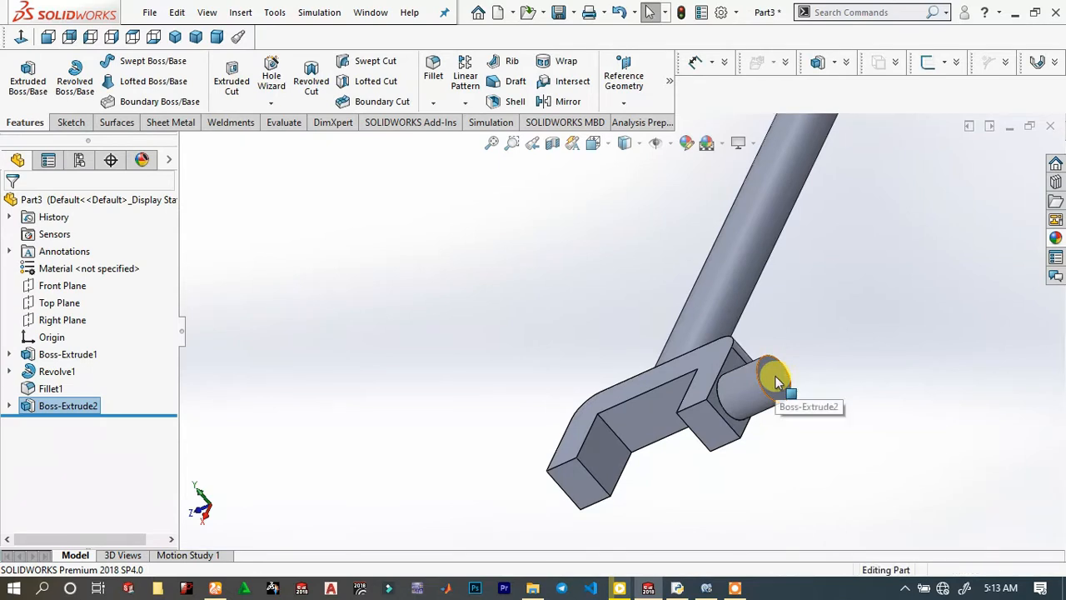
Start a sketch on the new pin's end face and draw a concentric circle about 0.9 mm in diameter.
click(776, 375)
click(851, 330)
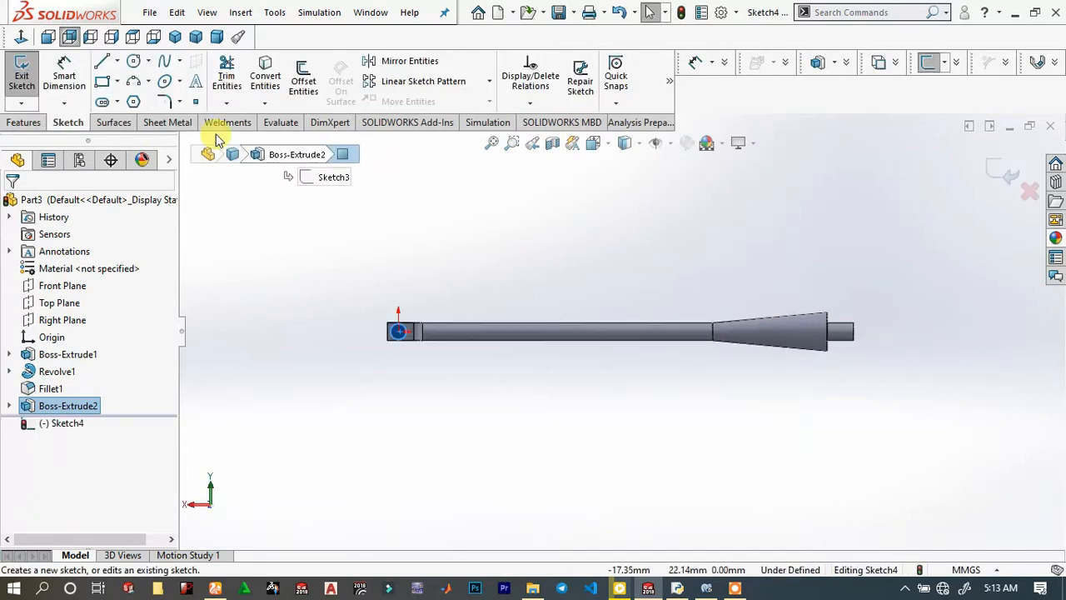
scroll(416, 342, down, 10)
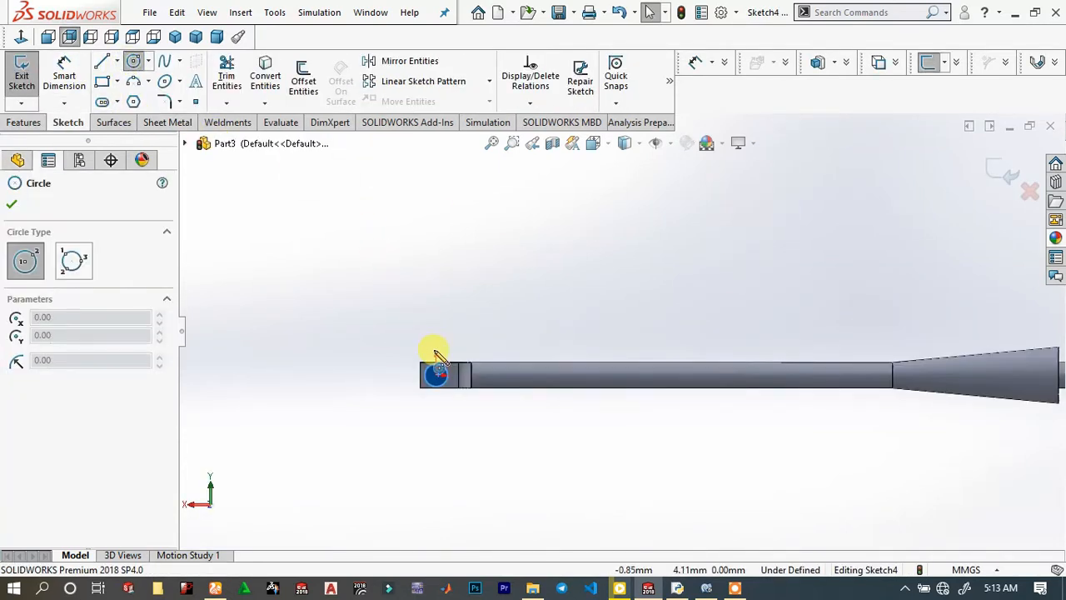
click(655, 389)
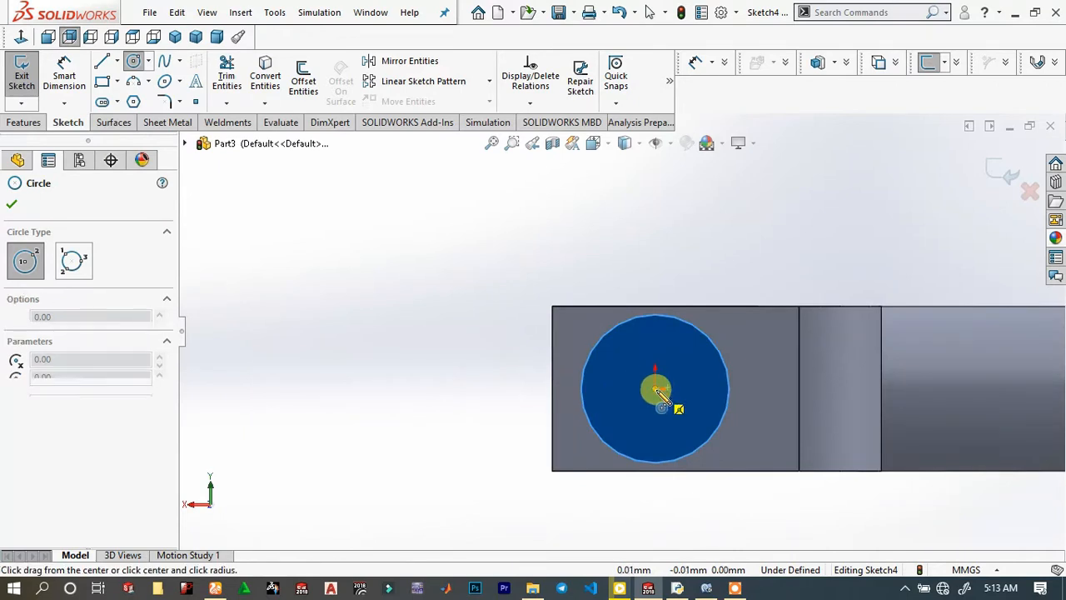
click(674, 358)
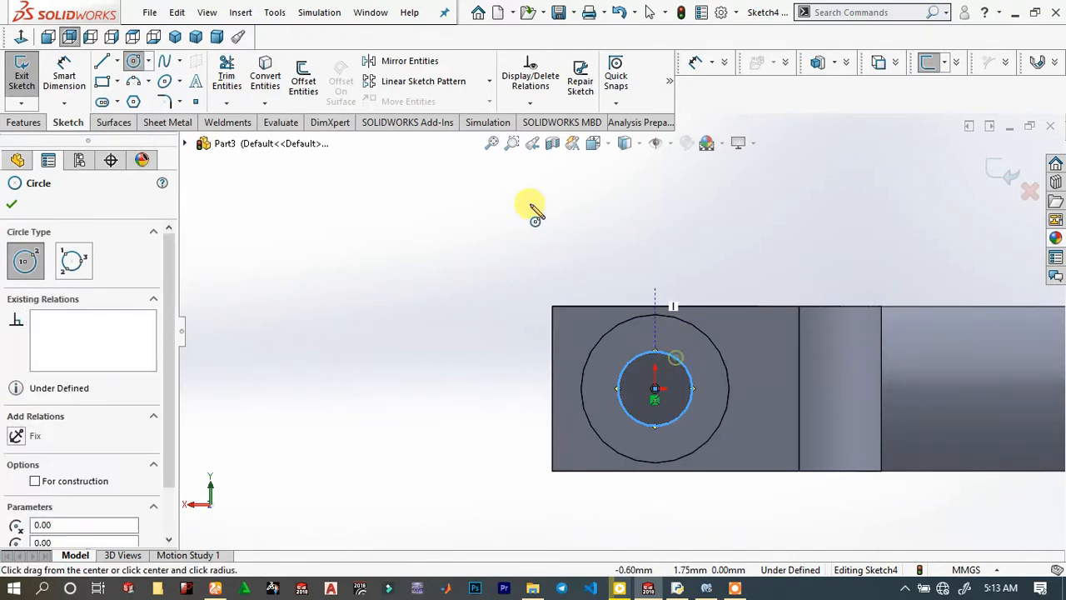
Dimension the circle on the pin's end face and set its diameter to 1 mm.
click(66, 77)
click(654, 335)
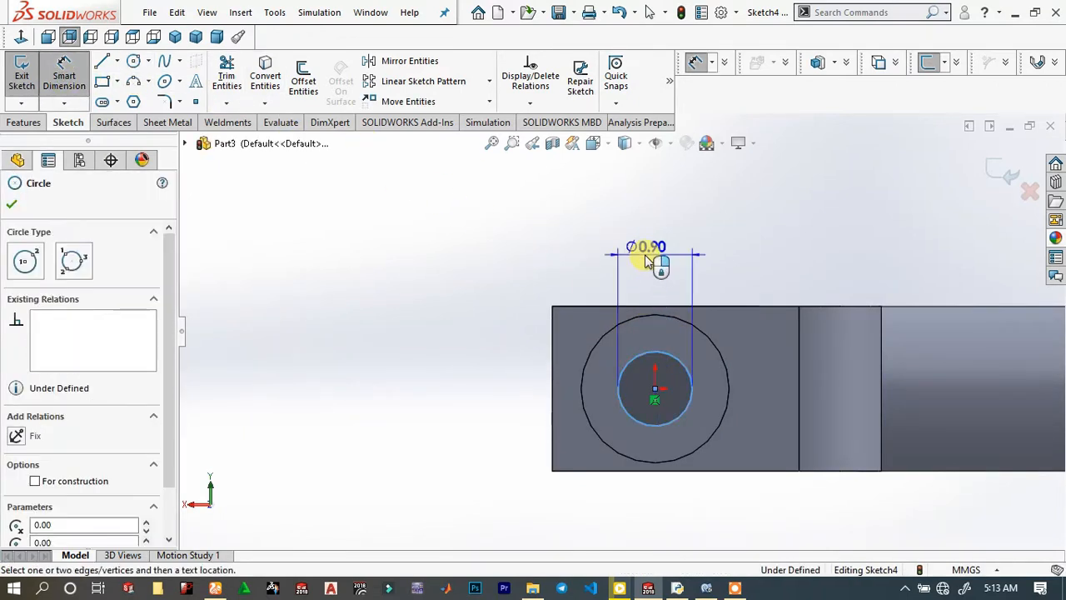
key(Escape)
click(667, 286)
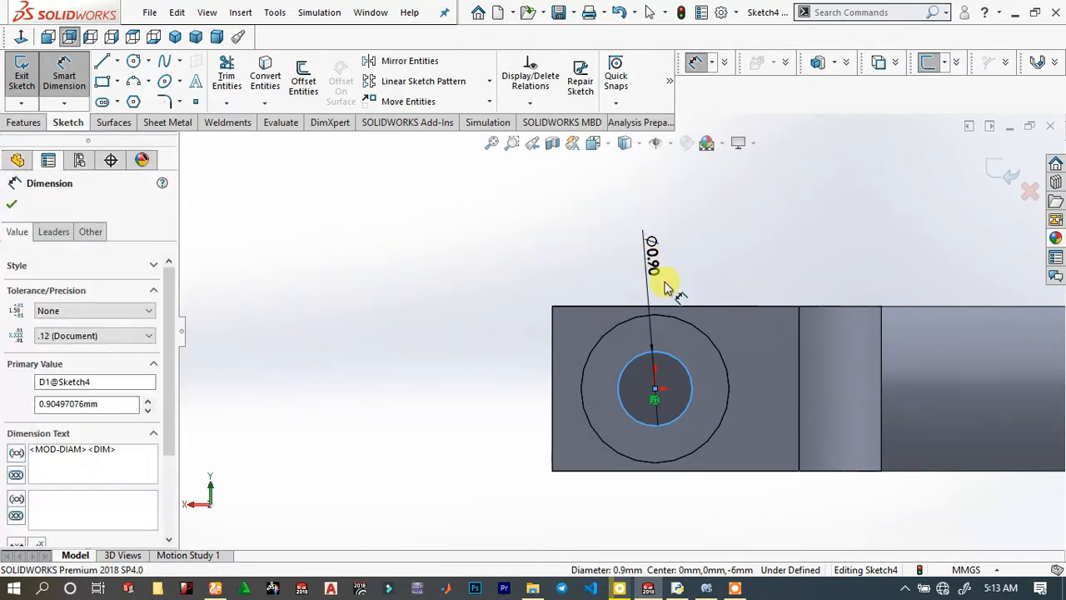
text(1)
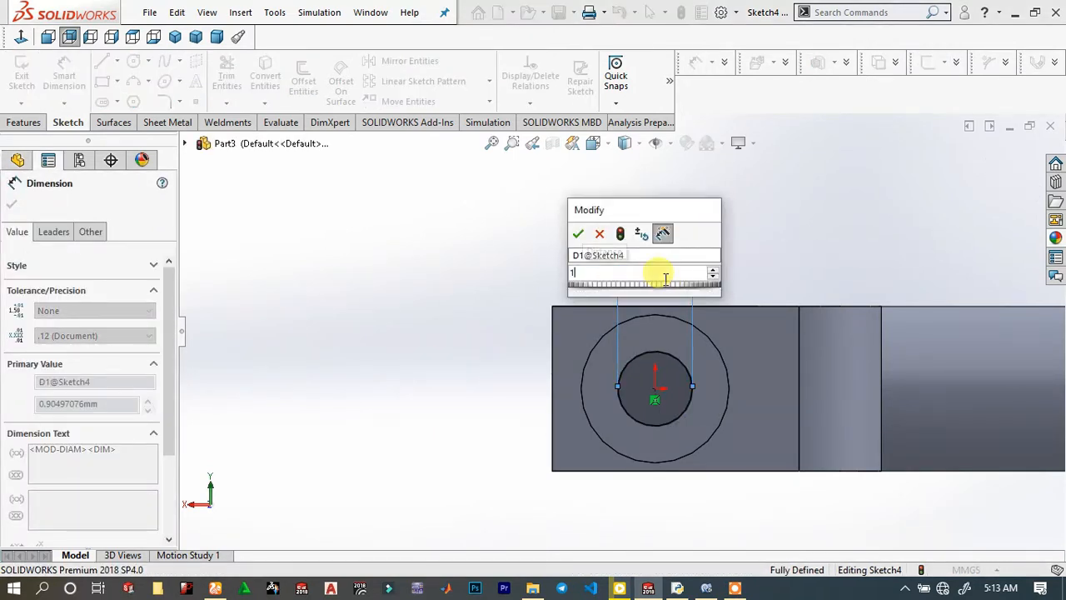
key(Return)
click(521, 250)
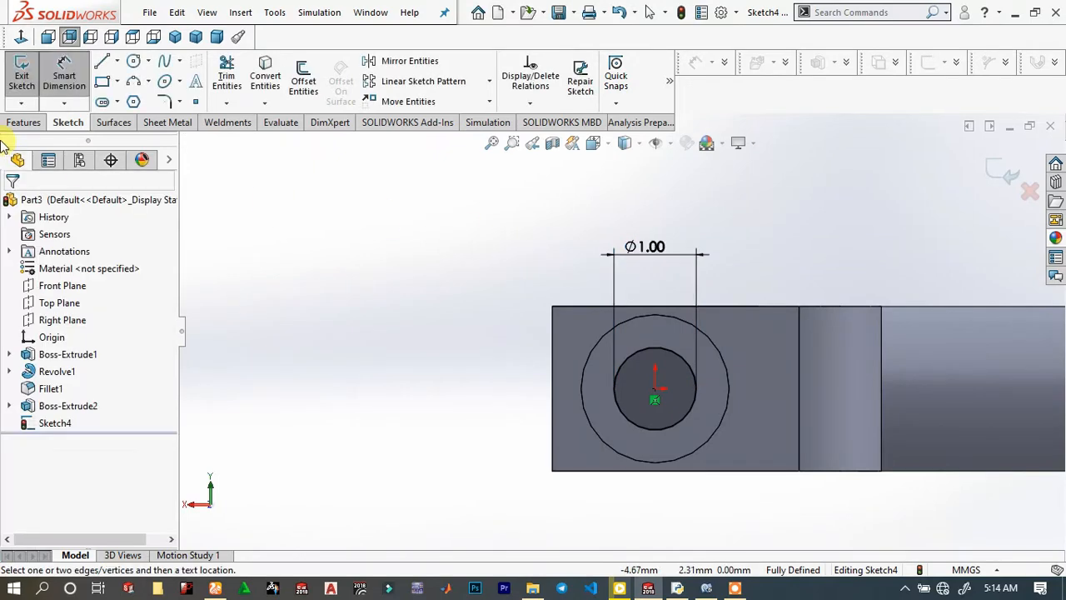
Extrude-cut the 1 mm circle with Through All - Both, through the pin and both legs of the C-shaped block.
click(18, 121)
key(z)
key(z)
click(233, 73)
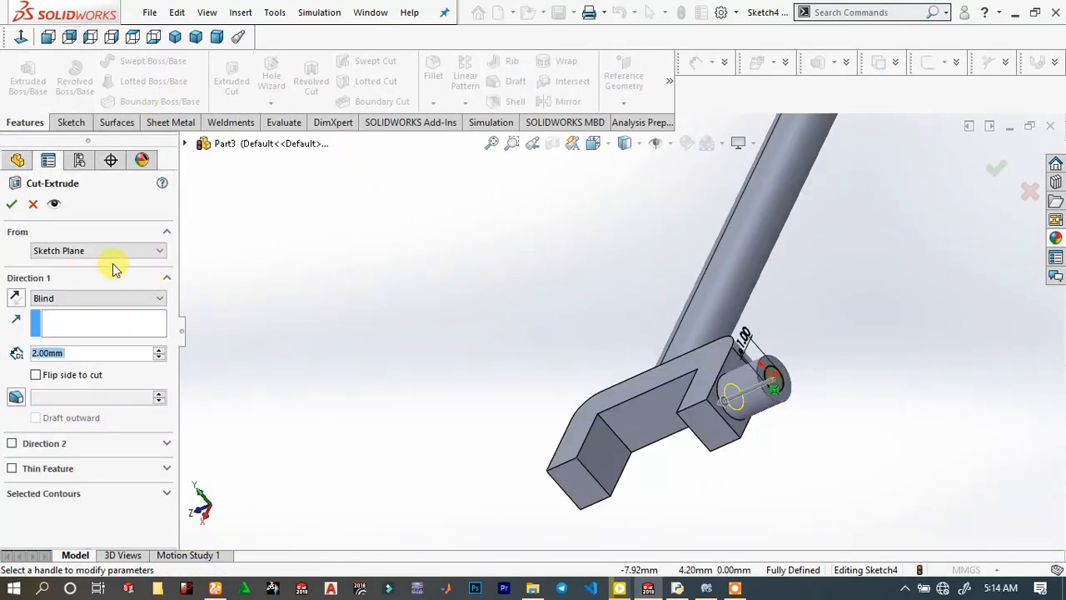
click(38, 297)
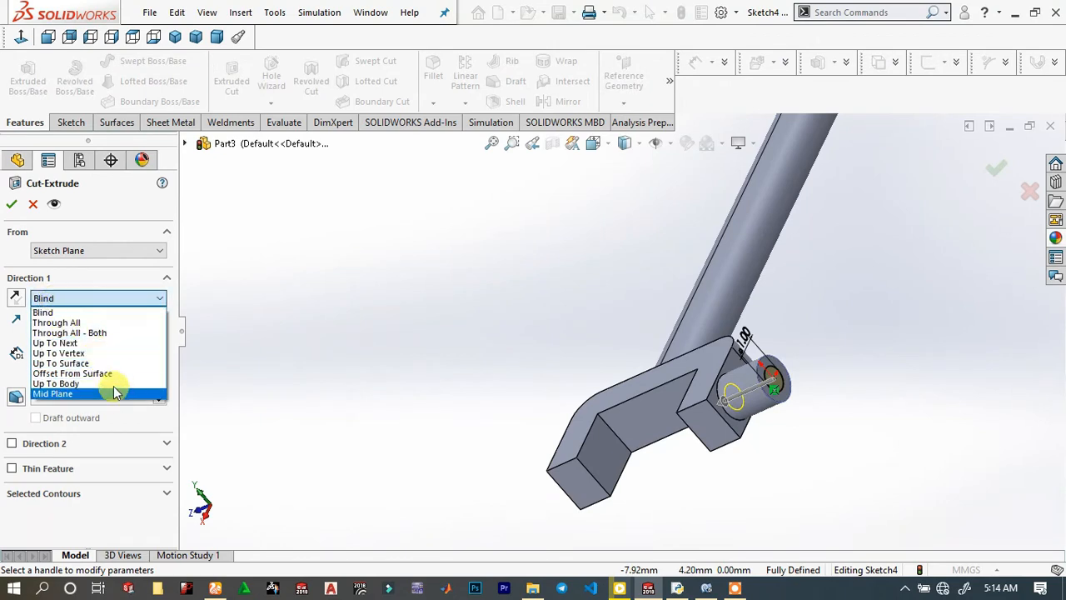
click(125, 332)
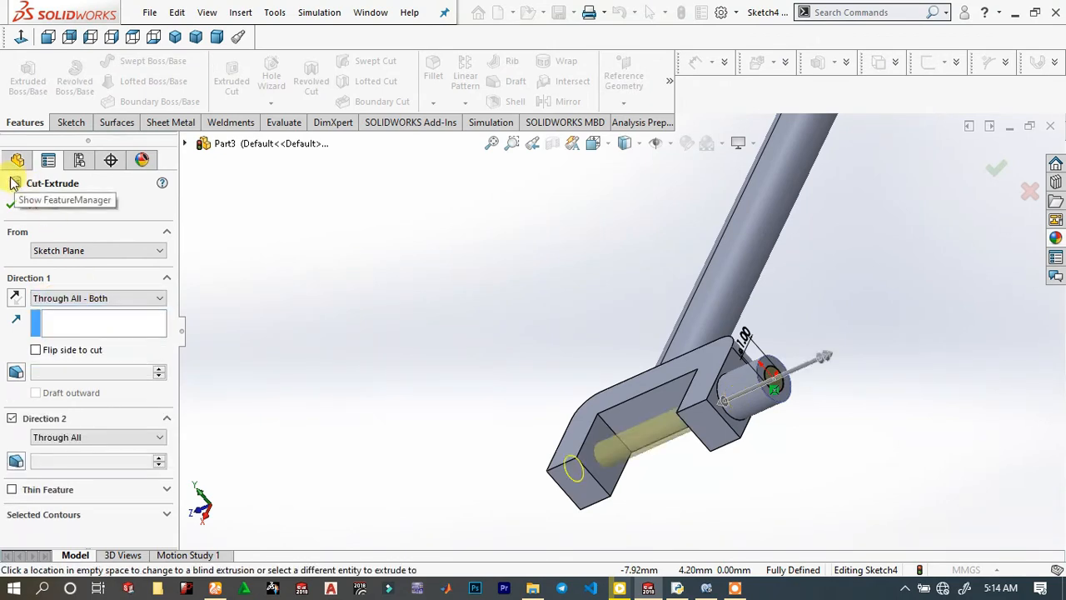
click(11, 206)
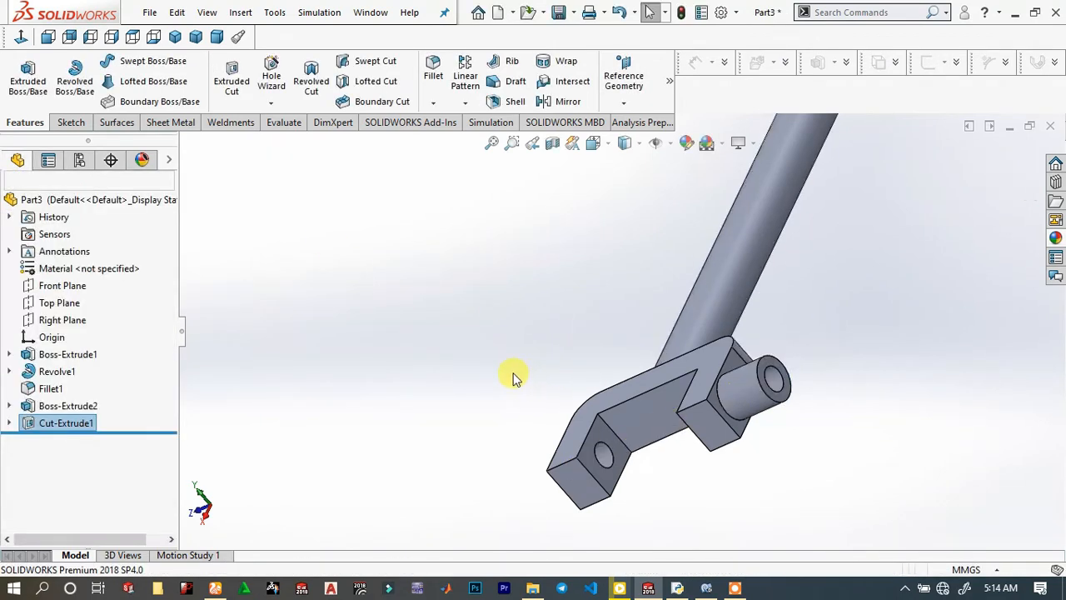
Return to the isometric view and start a new sketch on the Top Plane.
middle_drag(512, 374, 671, 301)
key(space)
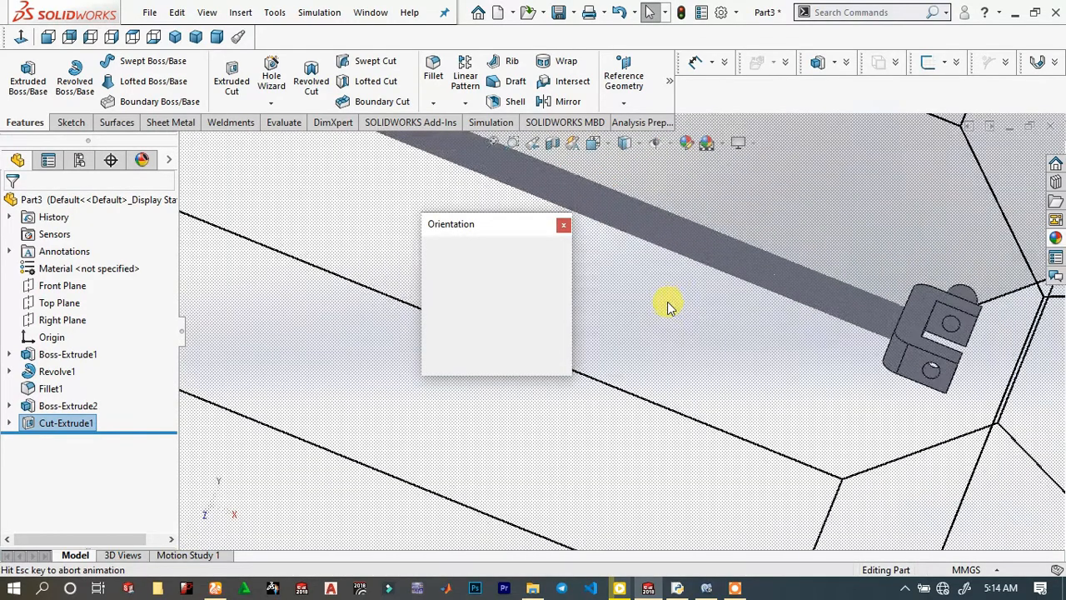
click(547, 279)
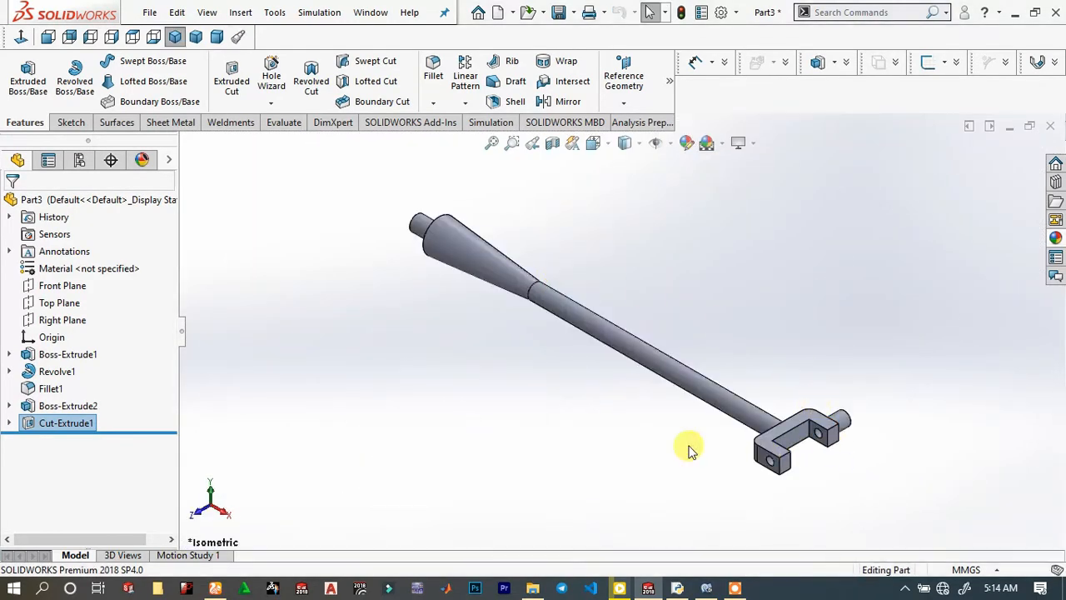
scroll(800, 408, down, 5)
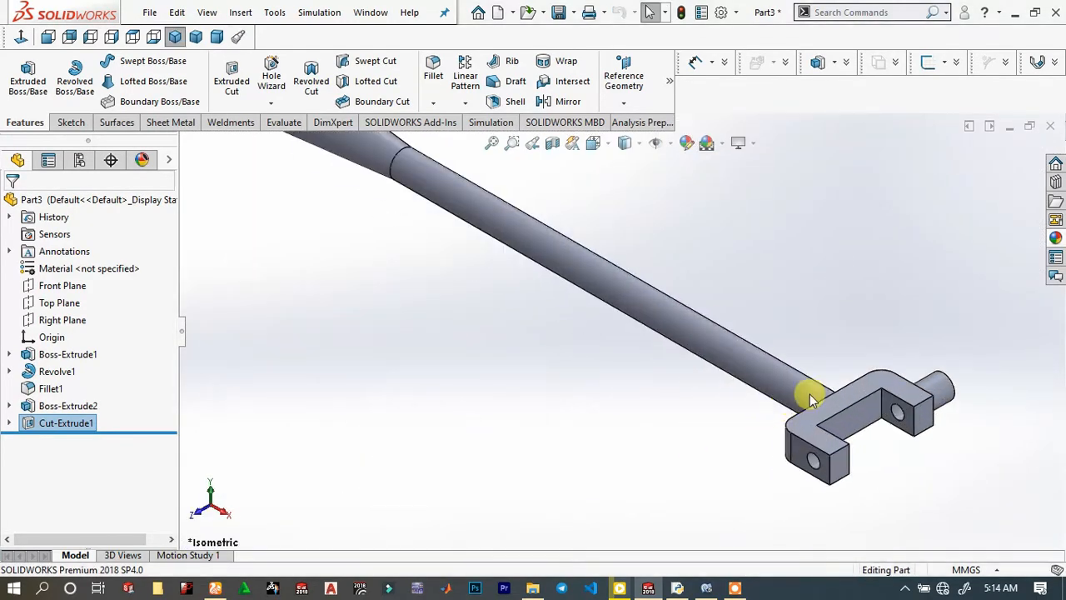
click(47, 303)
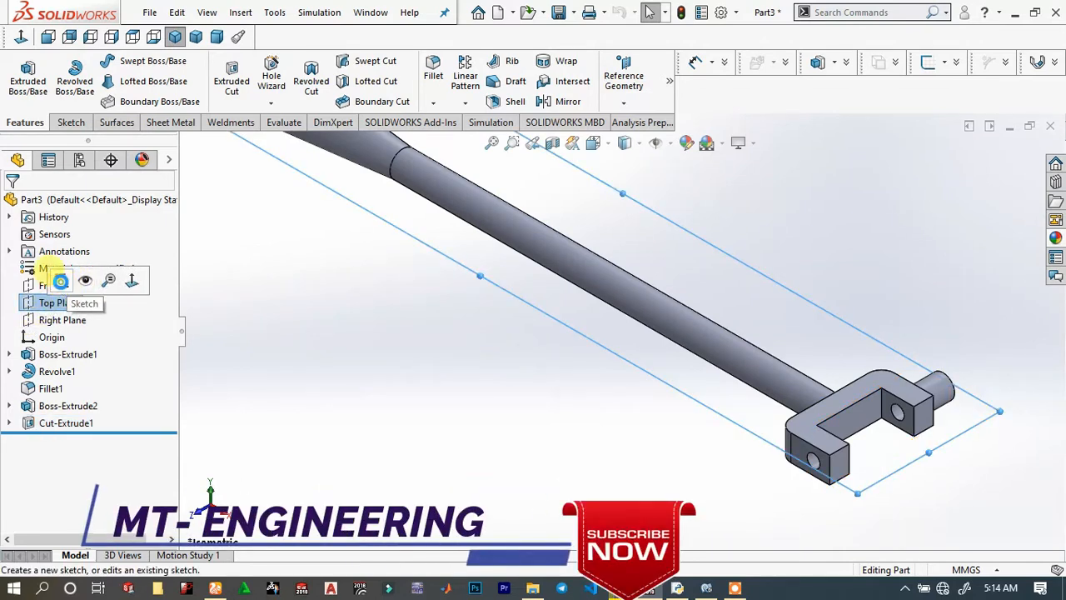
click(59, 281)
Sketch a horizontal construction centreline from the origin along the middle of the arm.
scroll(774, 302, down, 5)
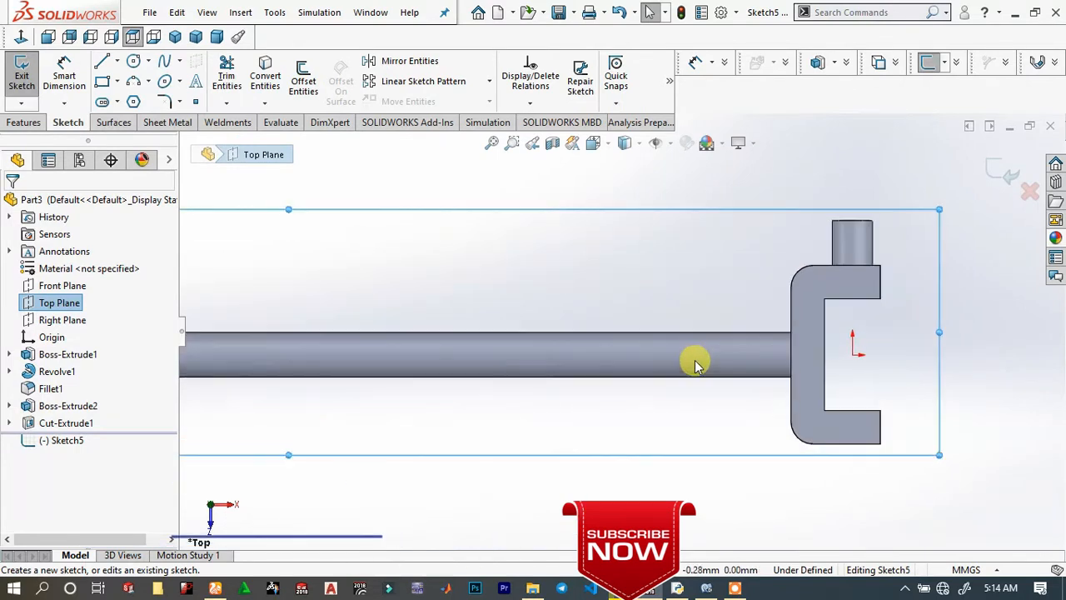
scroll(705, 361, down, 5)
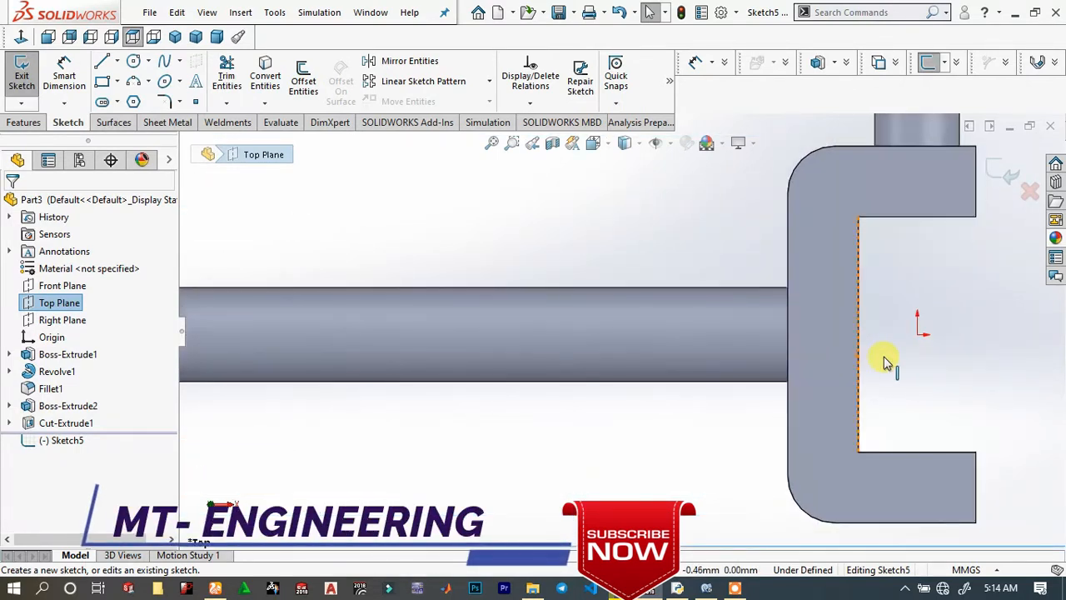
scroll(885, 360, down, 2)
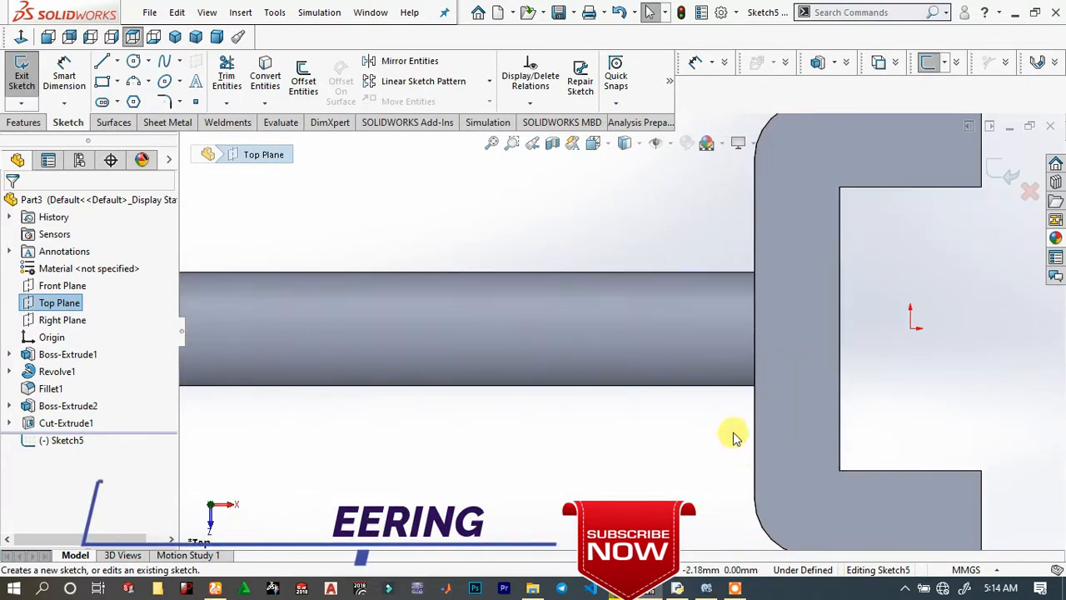
scroll(733, 421, up, 4)
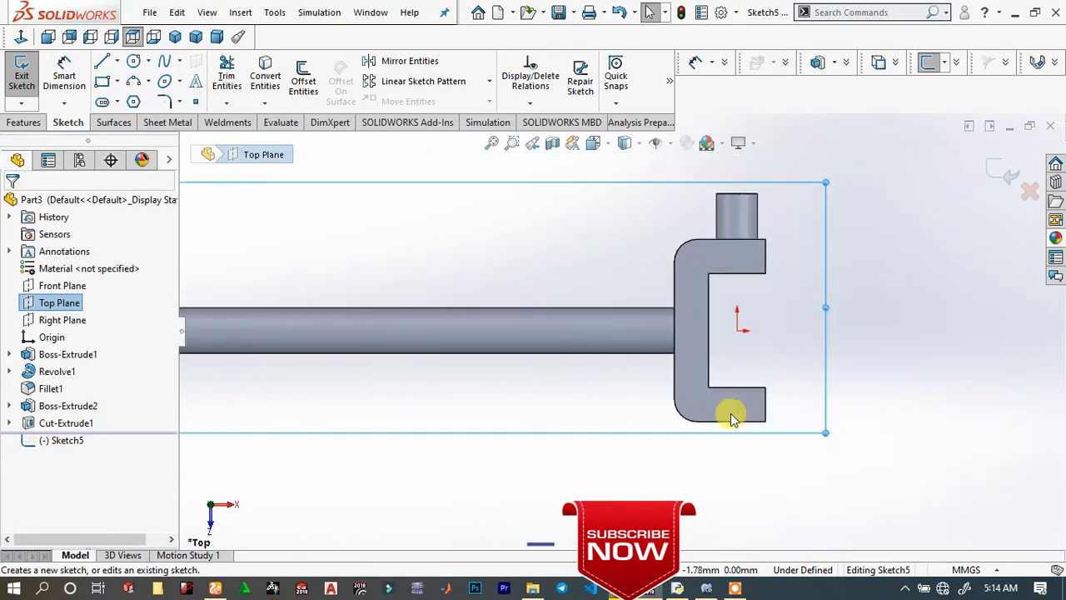
click(104, 66)
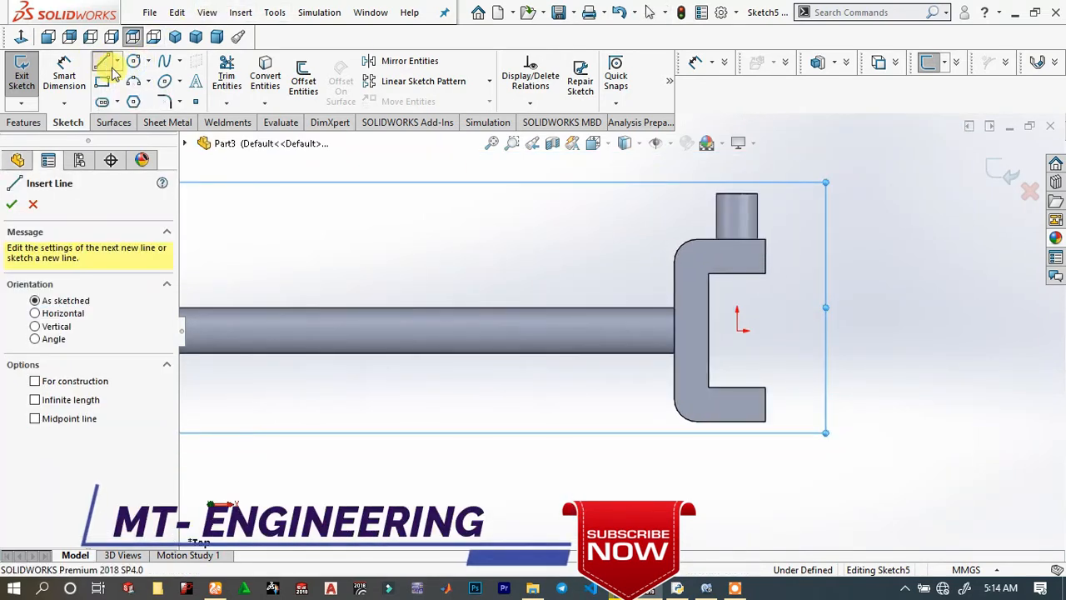
click(743, 330)
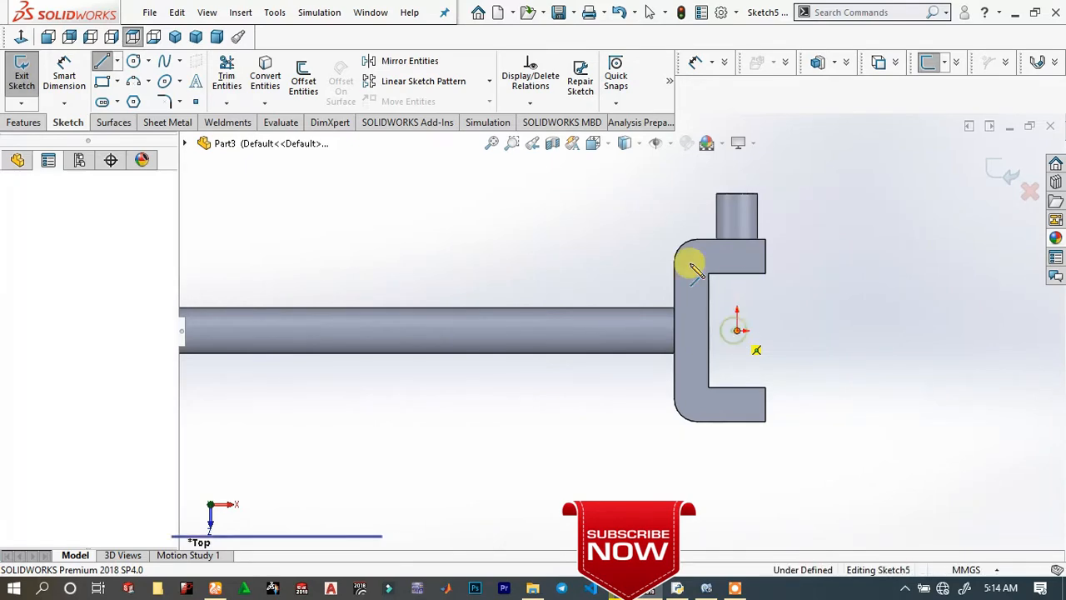
double_click(383, 331)
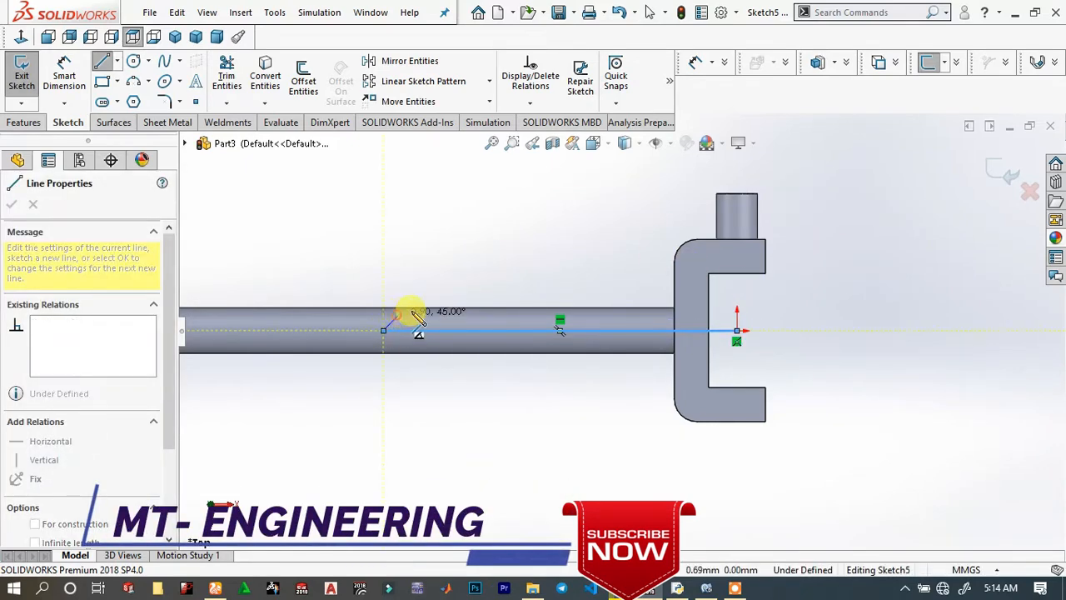
key(Escape)
Sketch a closed narrow profile from the centreline past the C-shaped base, about 7.6 mm long, with a small rectangular tab and a rounded arc end.
click(100, 62)
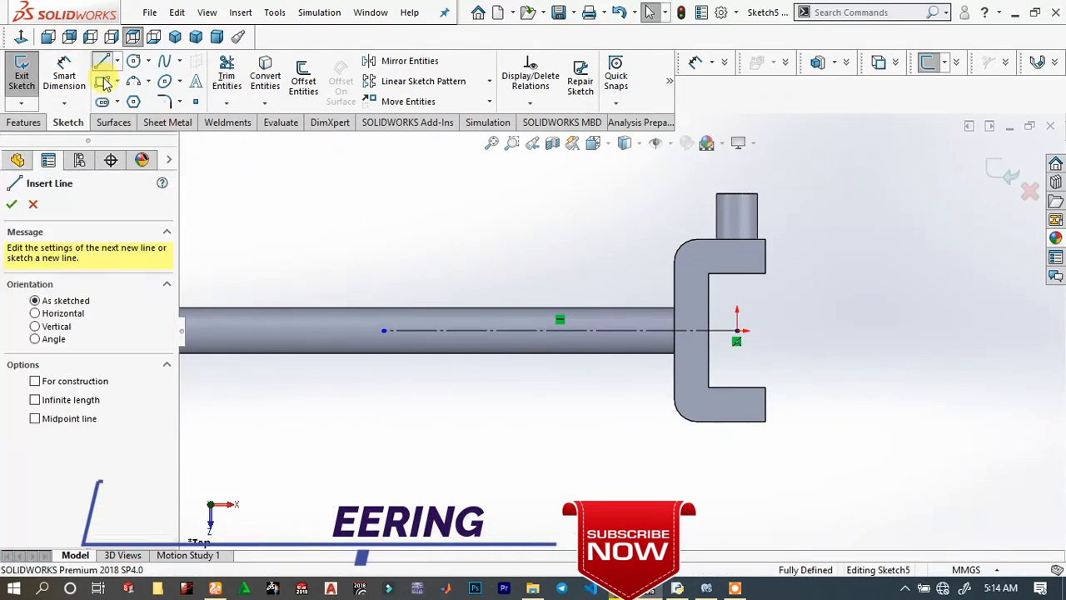
click(622, 331)
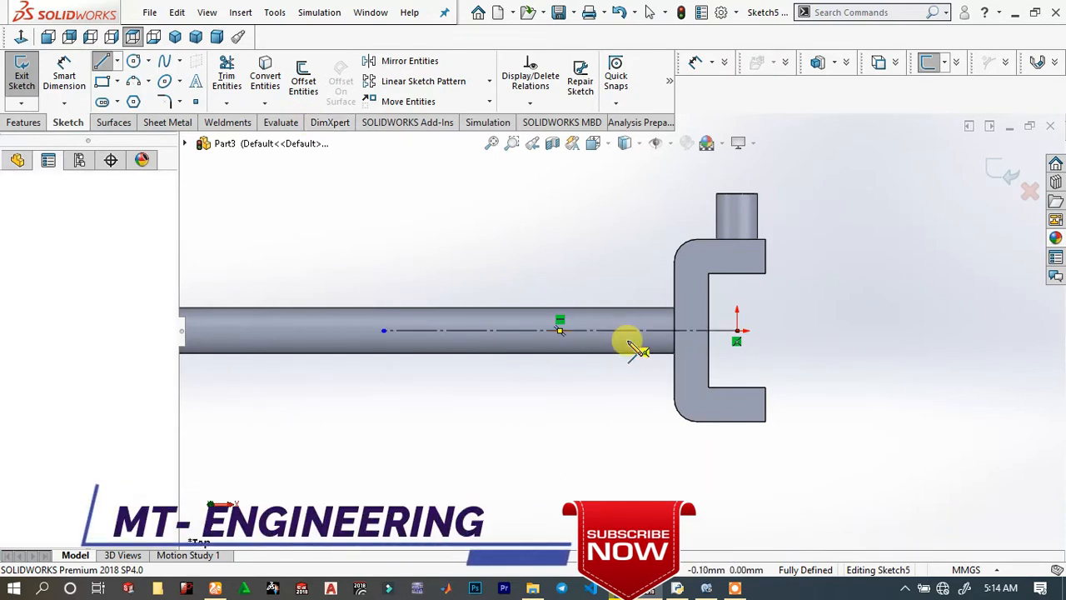
click(624, 442)
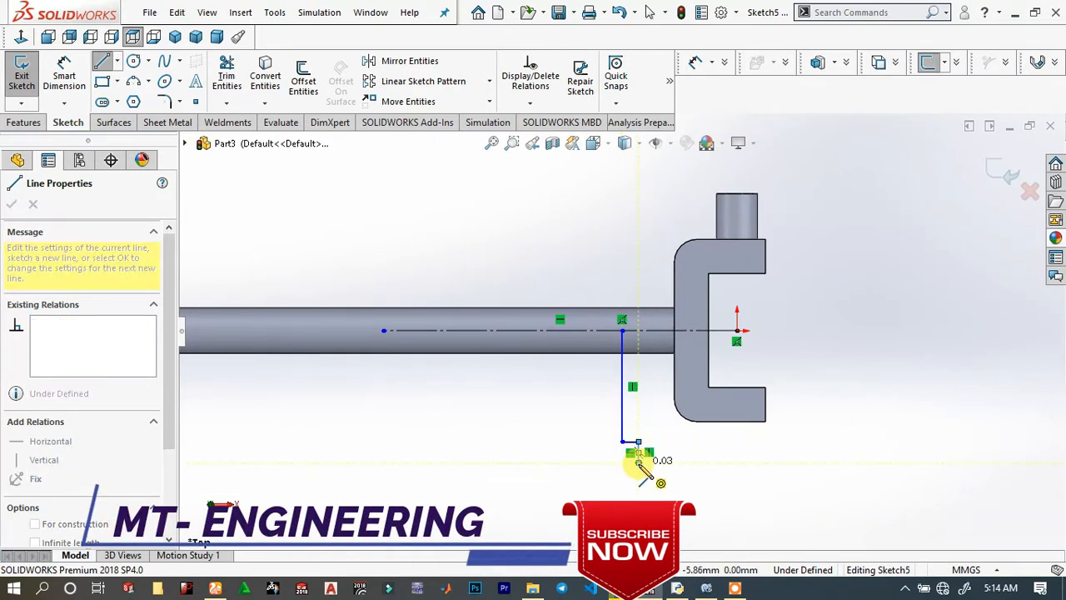
click(623, 463)
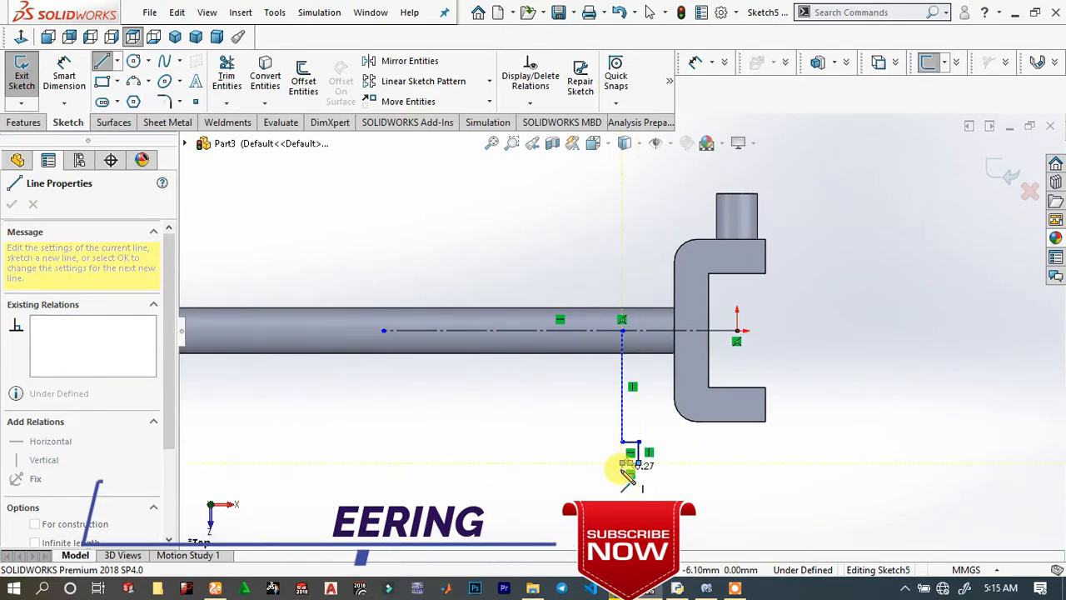
click(622, 480)
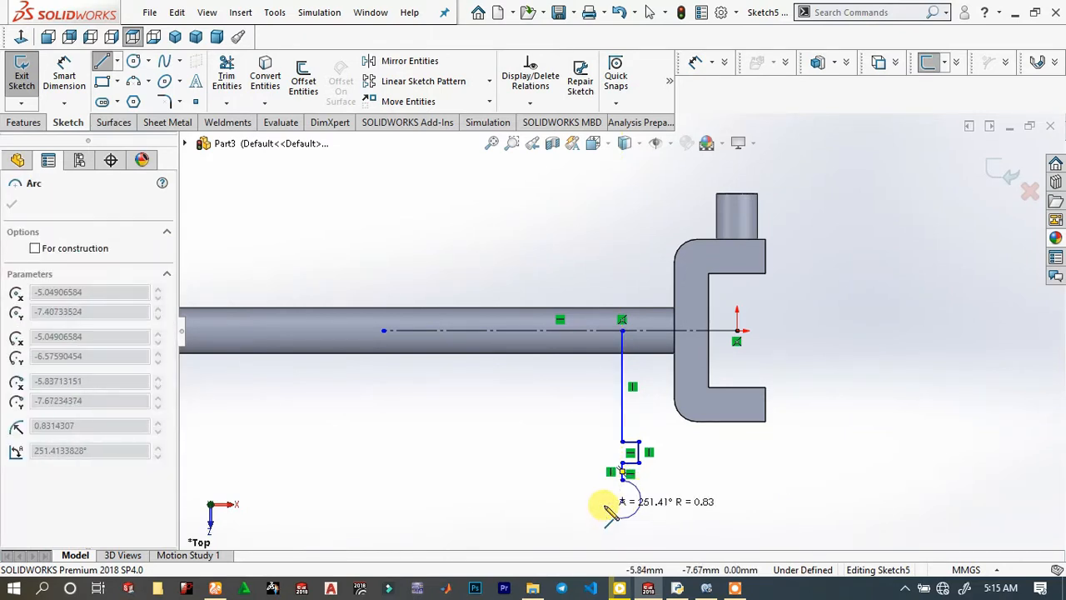
click(600, 503)
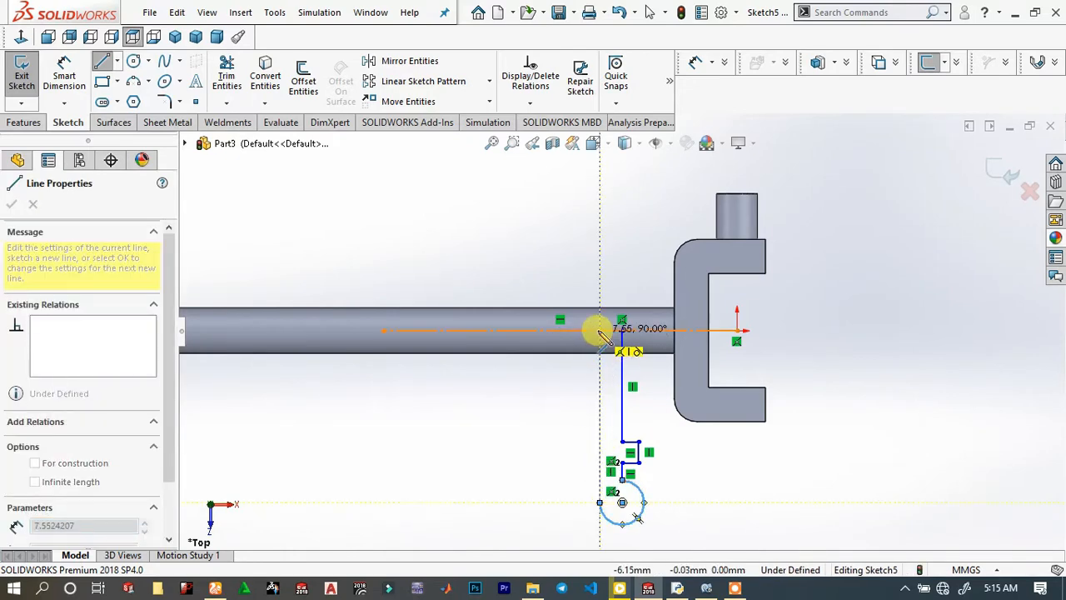
click(599, 331)
click(622, 330)
right_click(625, 264)
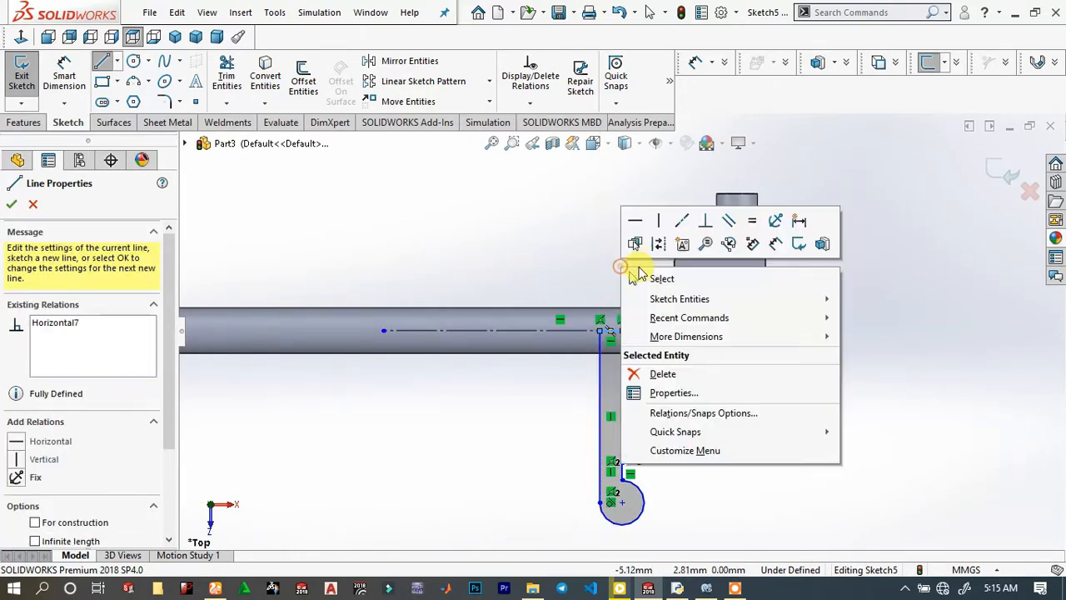
click(649, 279)
scroll(636, 447, down, 2)
scroll(635, 447, down, 2)
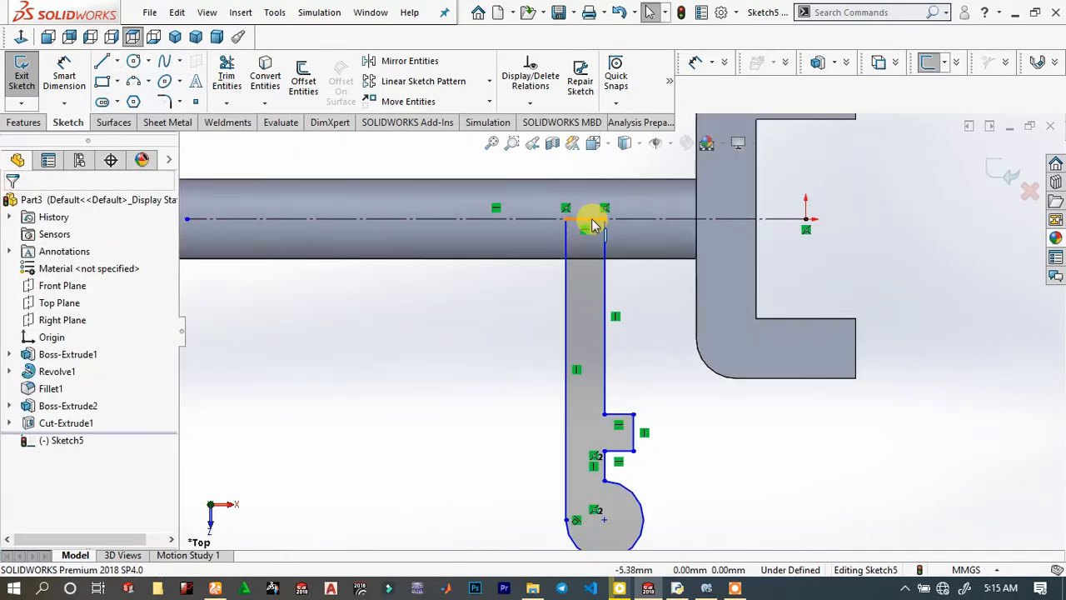
key(space)
key(Escape)
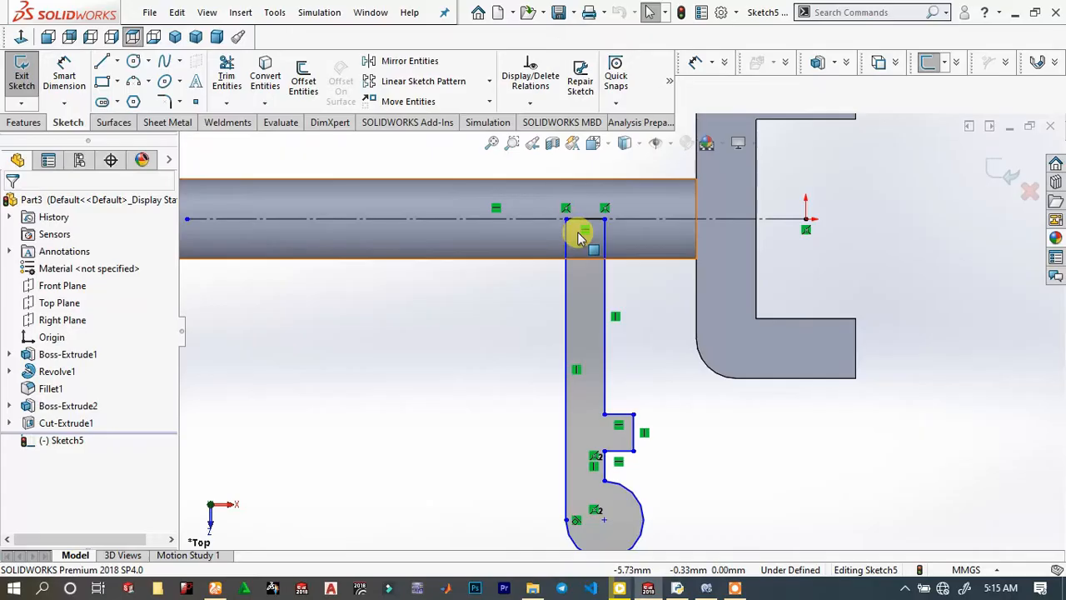
click(627, 416)
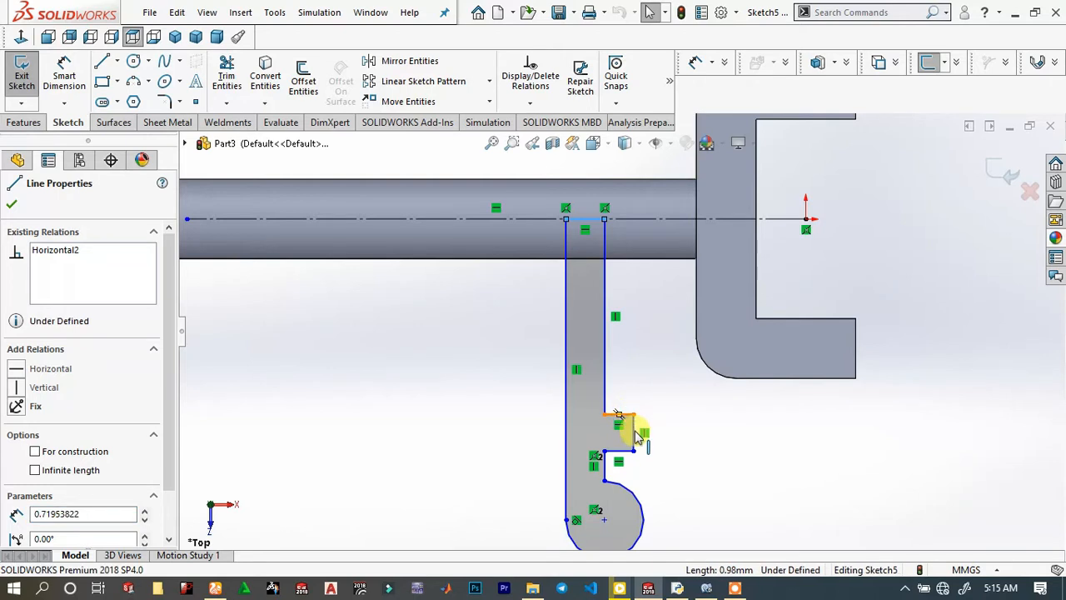
ctrl+click(635, 438)
ctrl+click(634, 441)
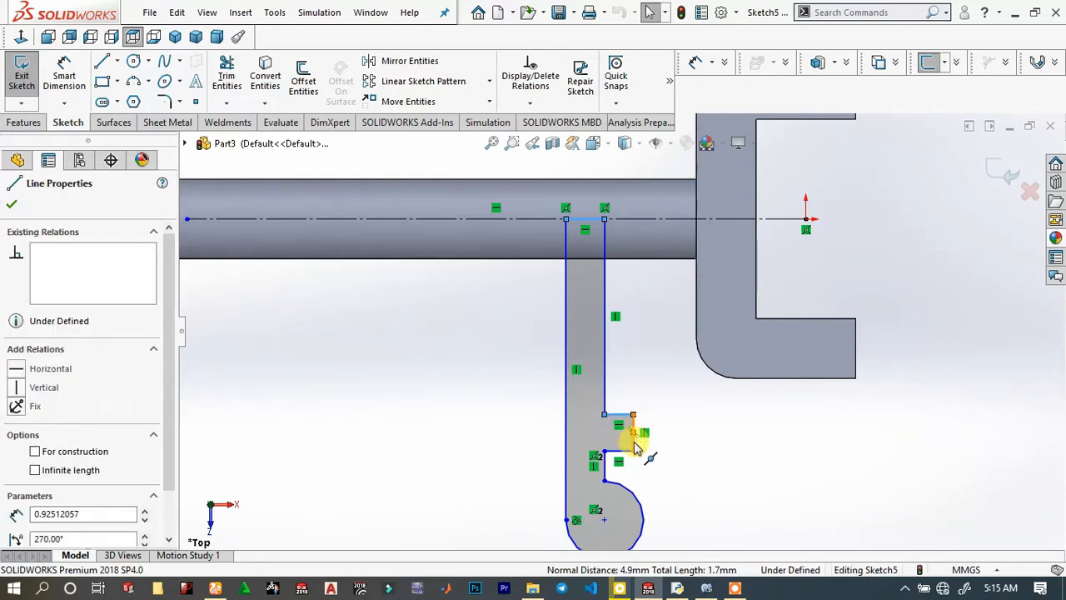
ctrl+click(634, 432)
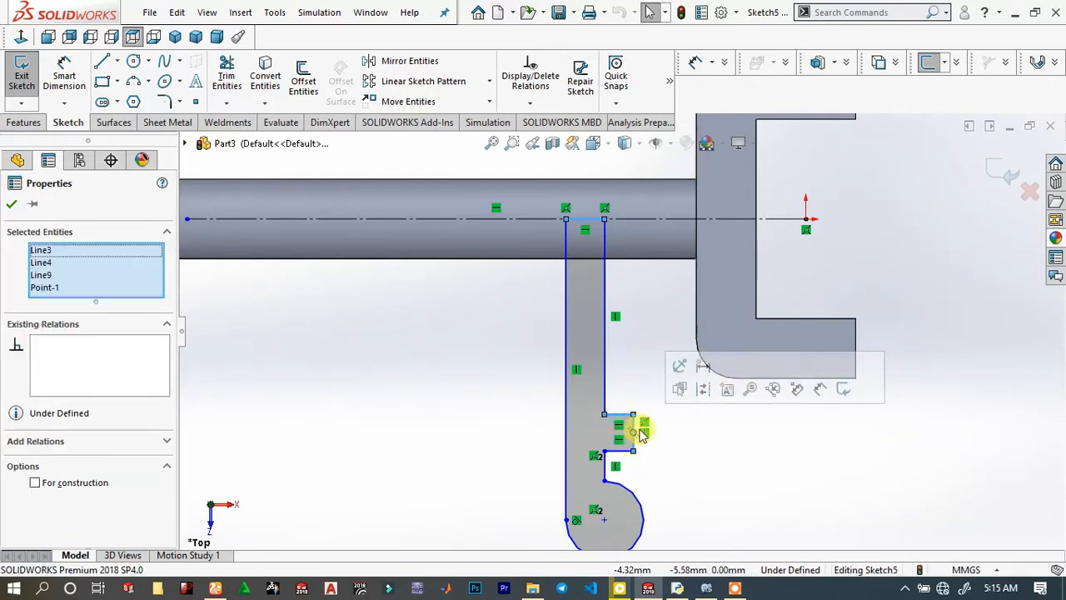
click(310, 385)
Add an equal relation between the small tab's vertical edge and its adjoining upper horizontal edge.
click(632, 433)
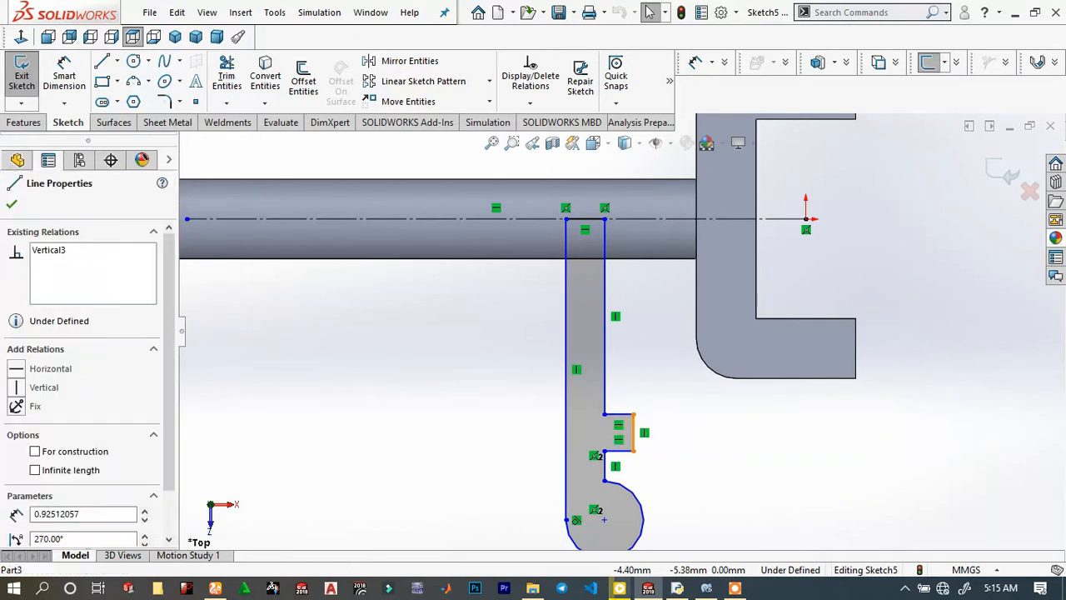
ctrl+click(625, 417)
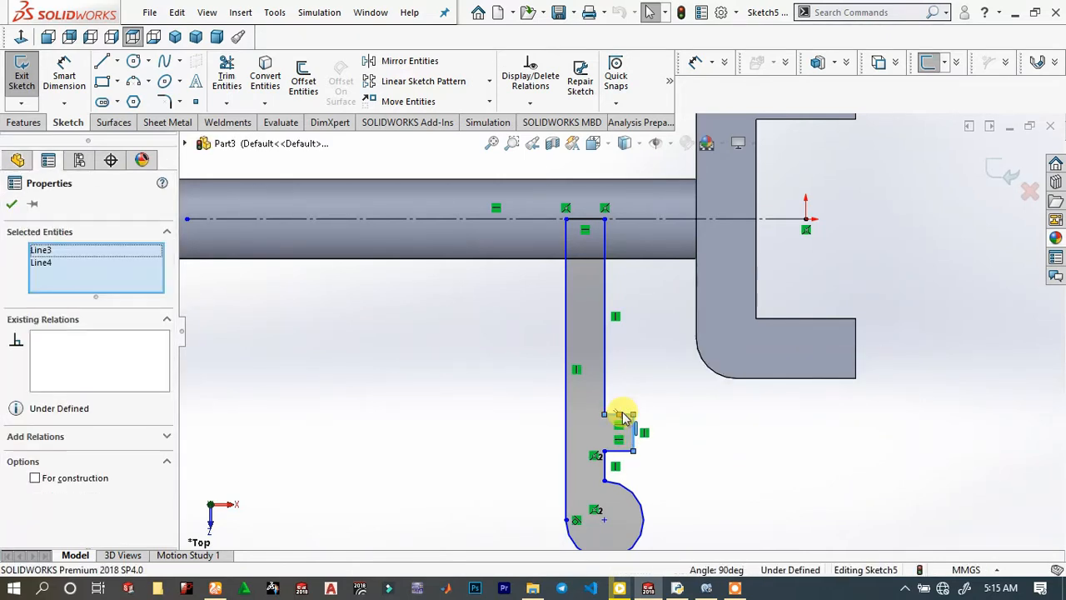
click(781, 343)
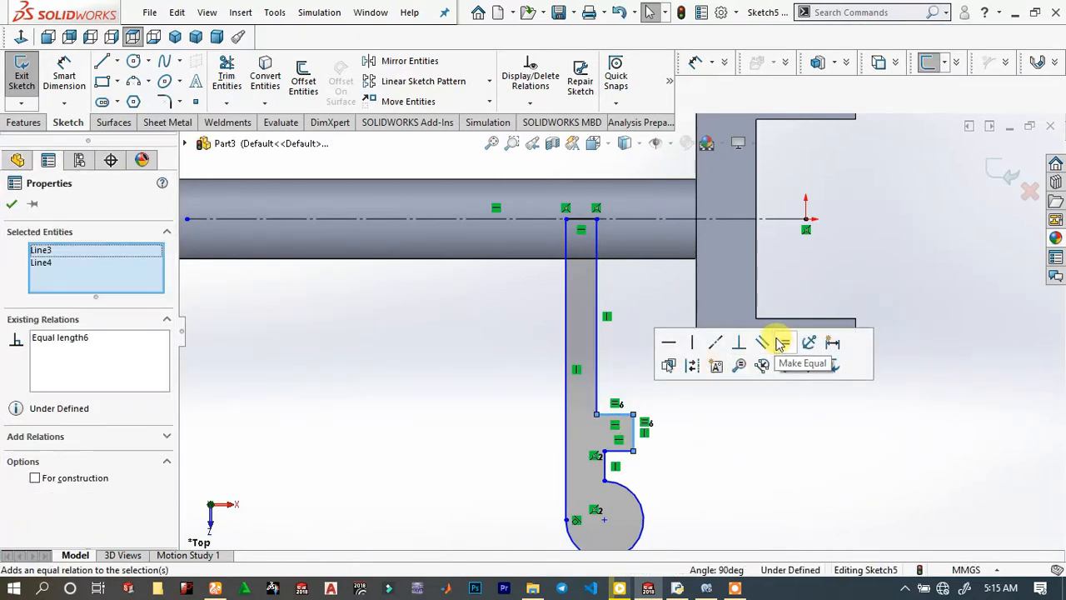
Add an equal relation between the profile's short edge on the centreline and the tab's upper horizontal edge.
click(587, 221)
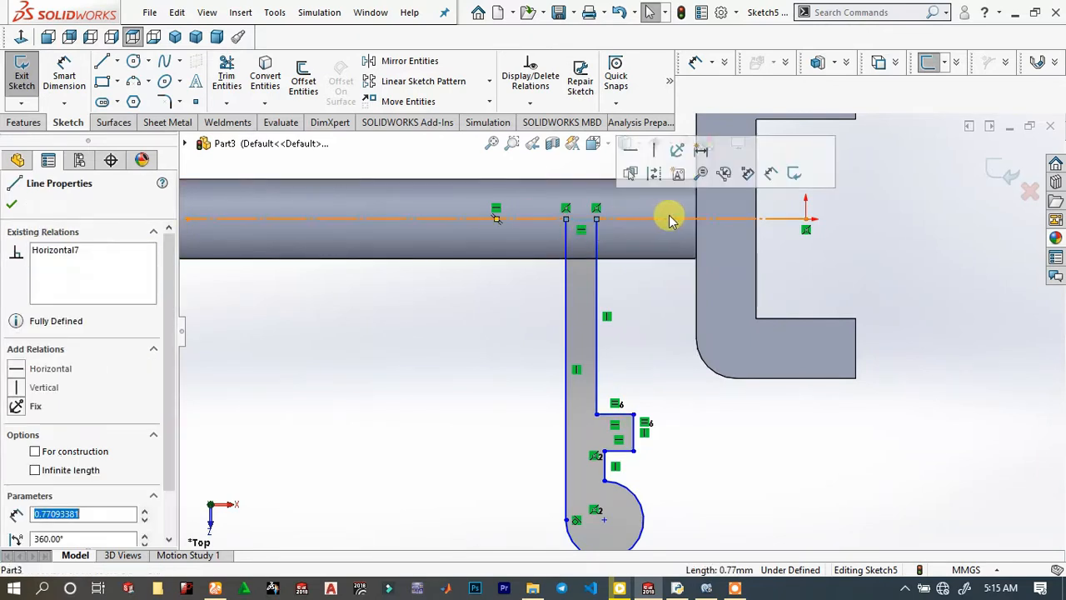
ctrl+click(626, 416)
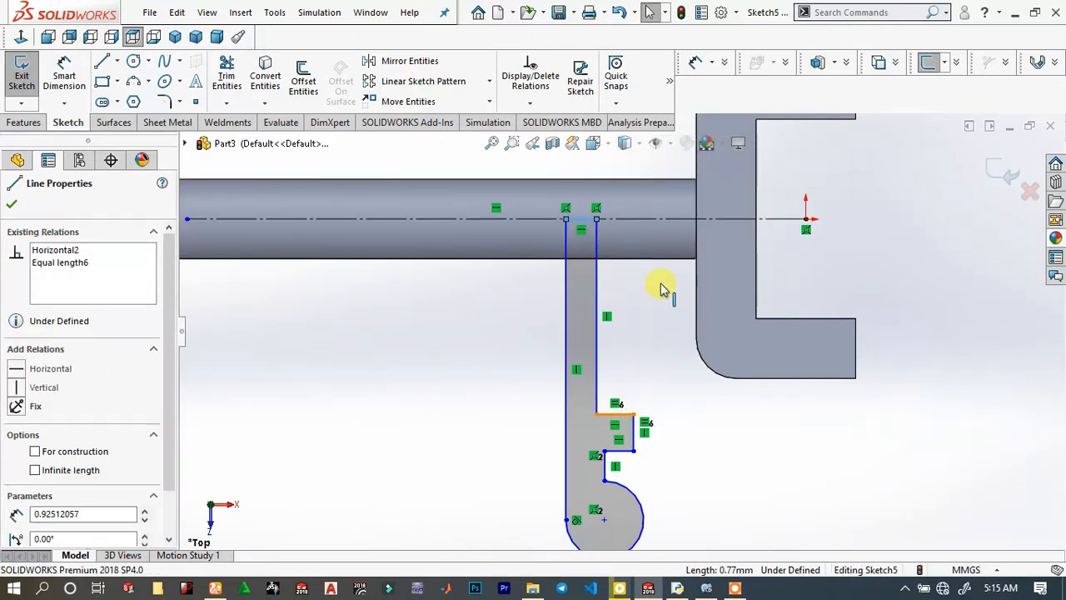
click(787, 349)
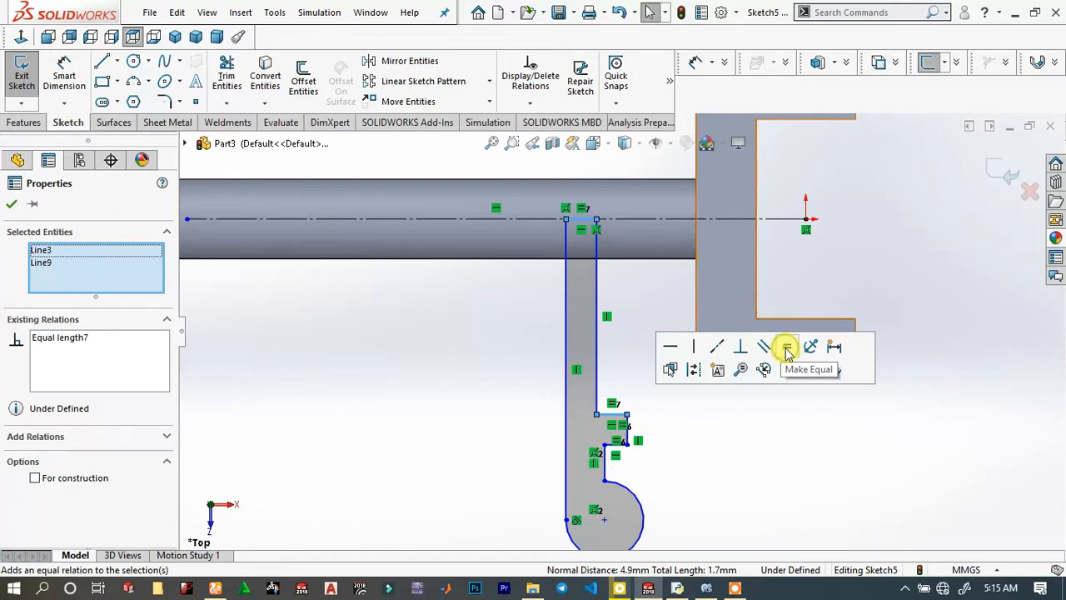
click(656, 428)
scroll(628, 447, down, 2)
scroll(625, 442, down, 1)
scroll(619, 447, up, 1)
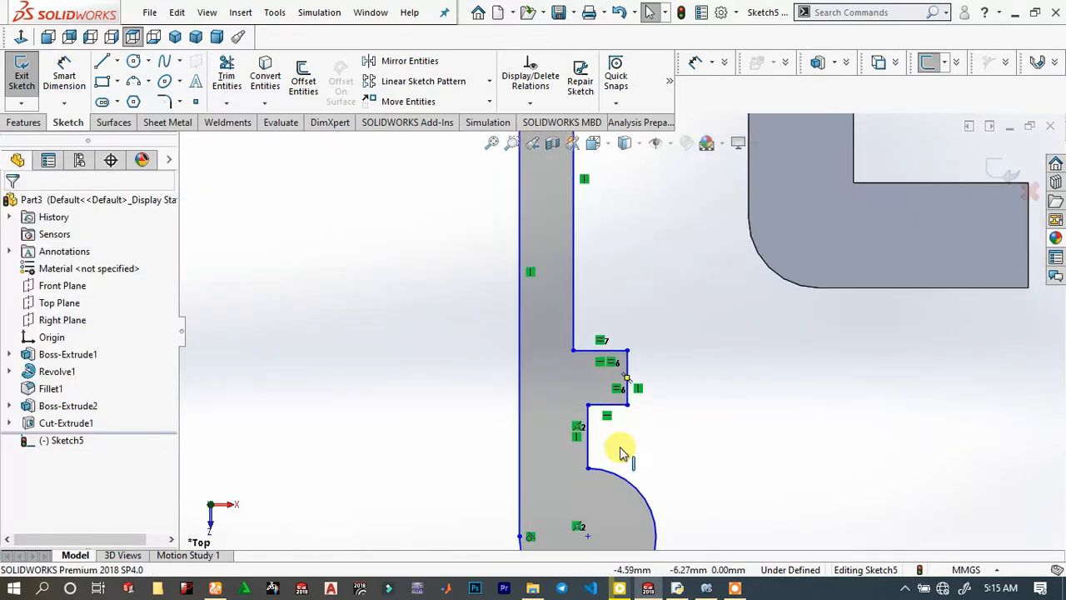
scroll(698, 482, up, 3)
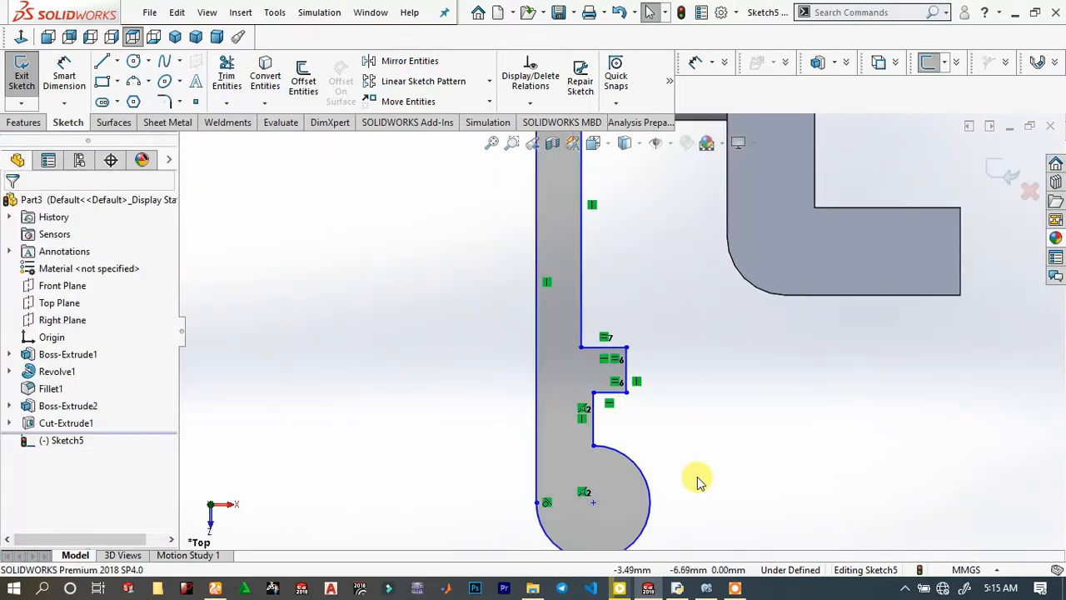
Dimension the small tab's vertical edge to 0.5 mm.
click(64, 75)
scroll(642, 362, down, 1)
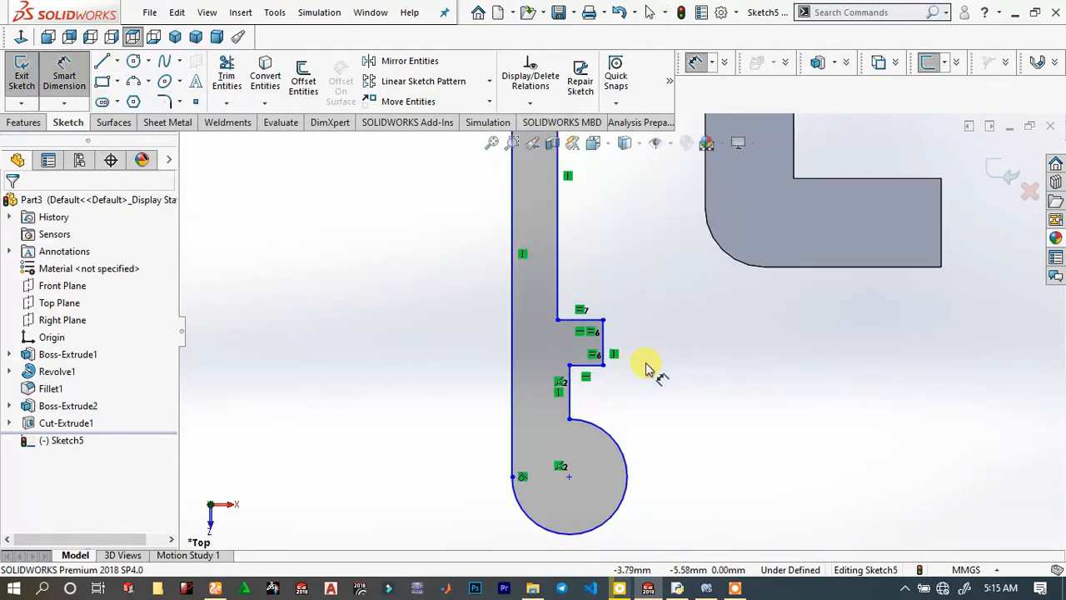
scroll(620, 363, up, 1)
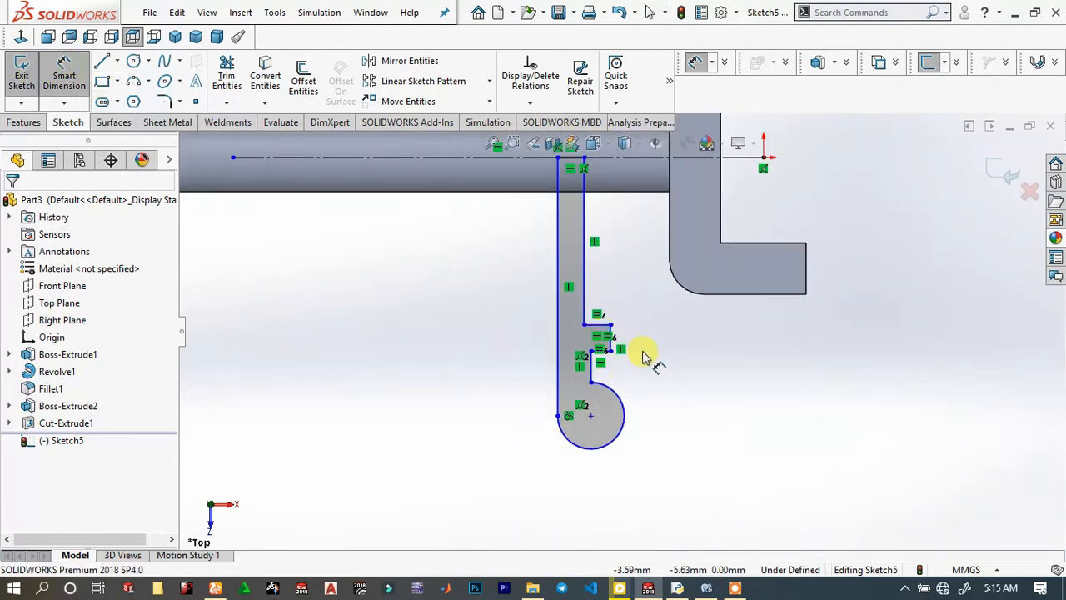
scroll(606, 375, down, 1)
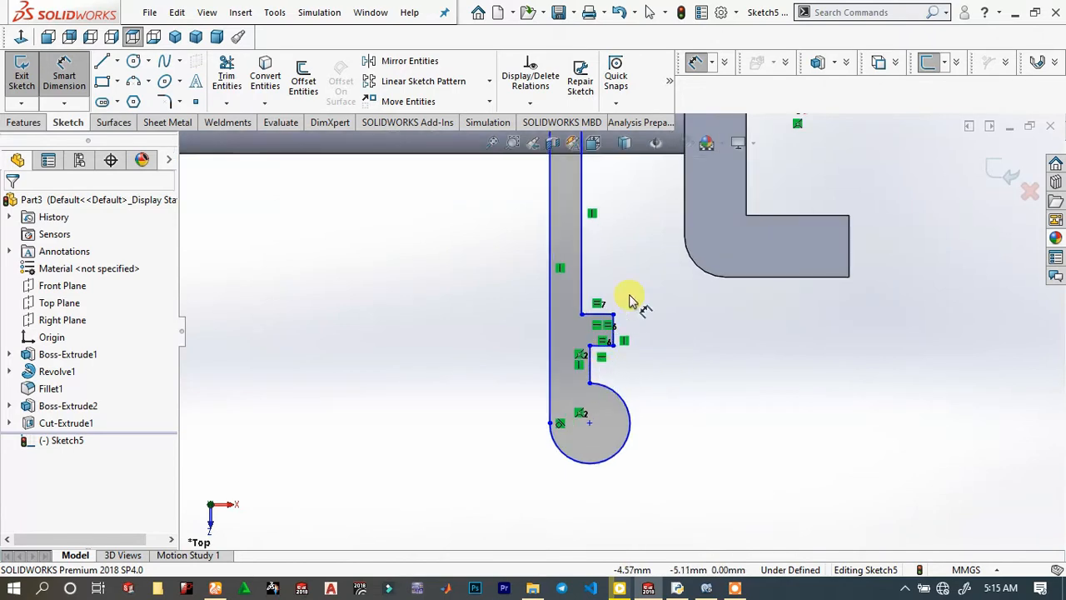
click(614, 337)
click(681, 328)
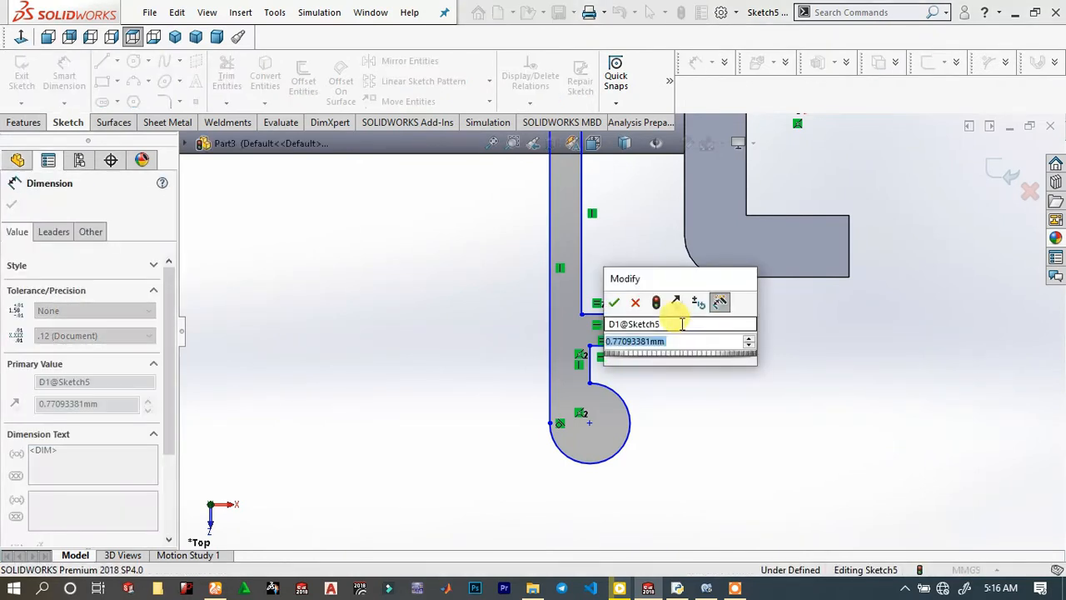
text(0.5)
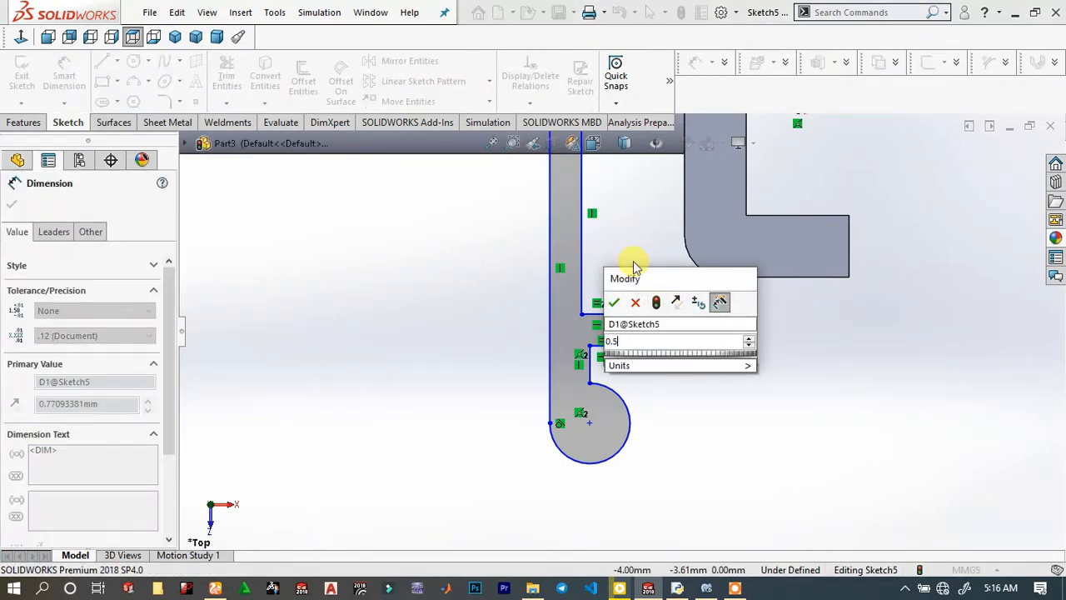
key(Return)
click(633, 263)
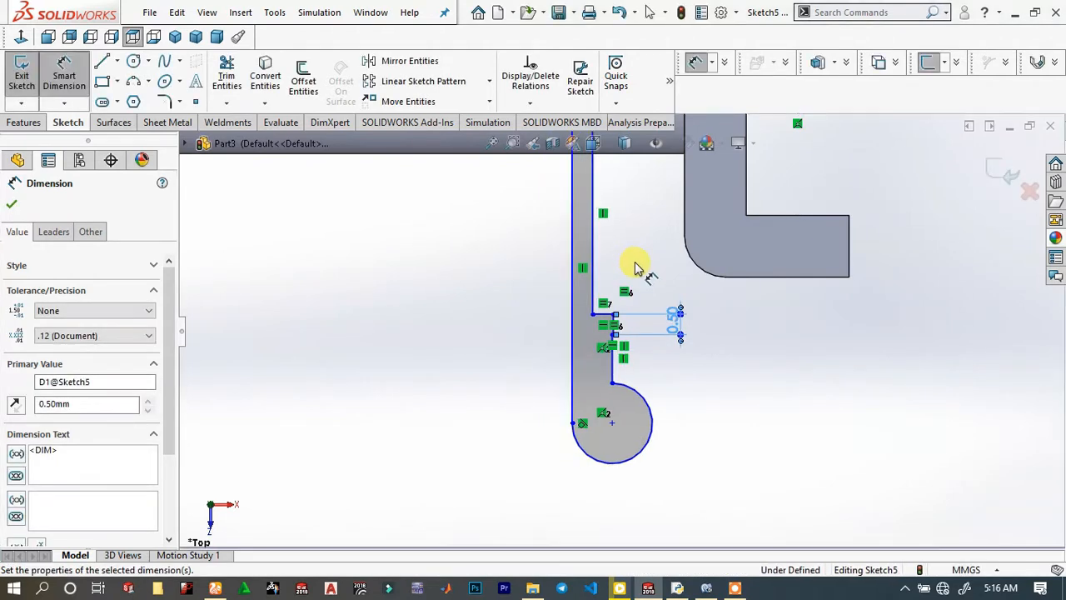
right_click(658, 267)
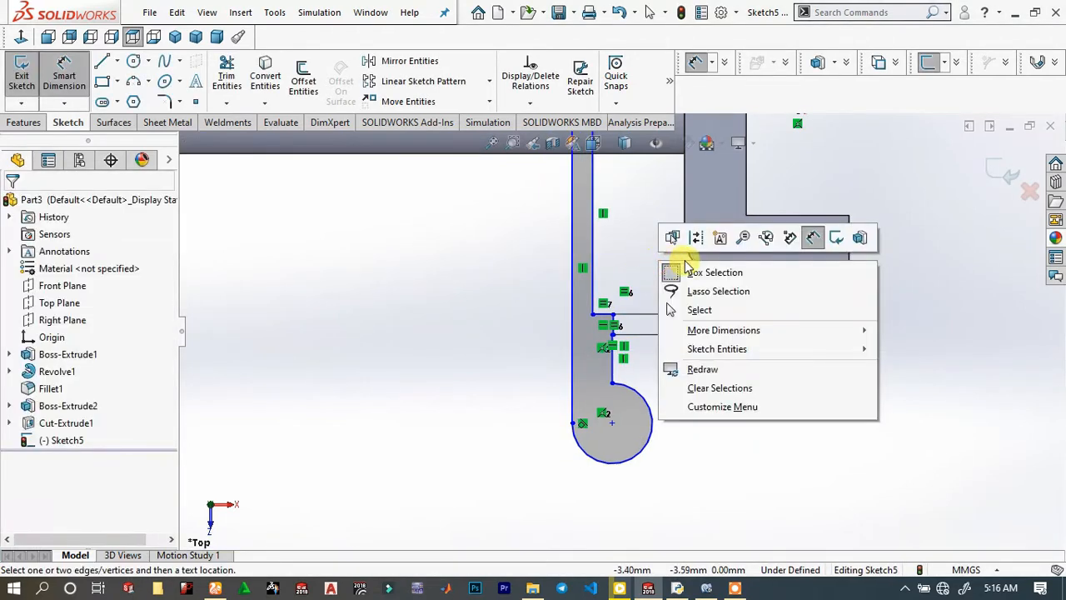
click(808, 245)
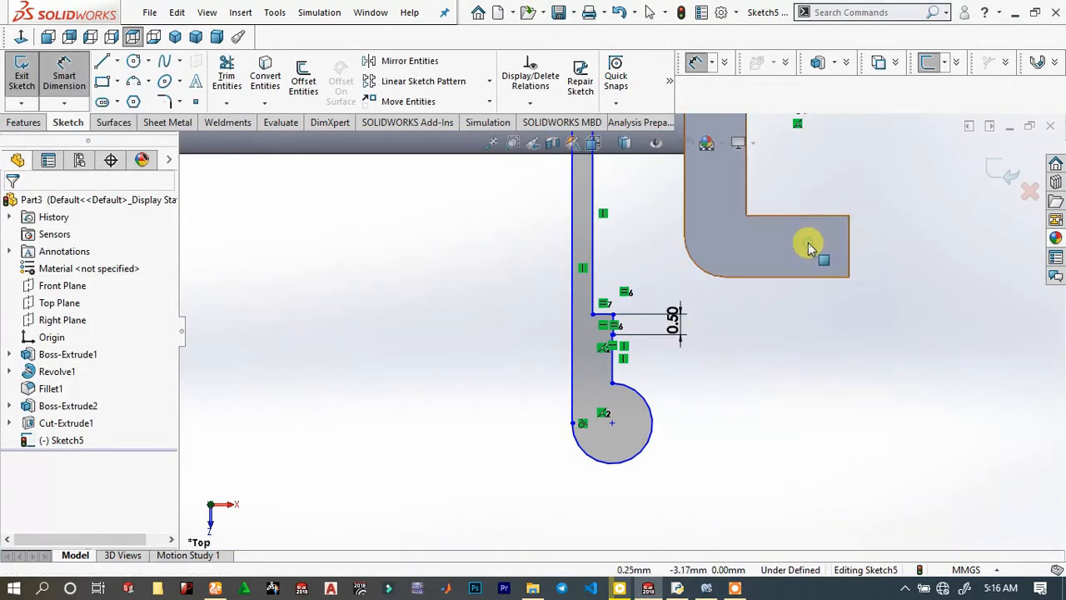
Replace the profile's rounded end arc with a three-point arc of about 0.69 mm radius joining the two vertical edges' open ends.
click(658, 408)
key(Delete)
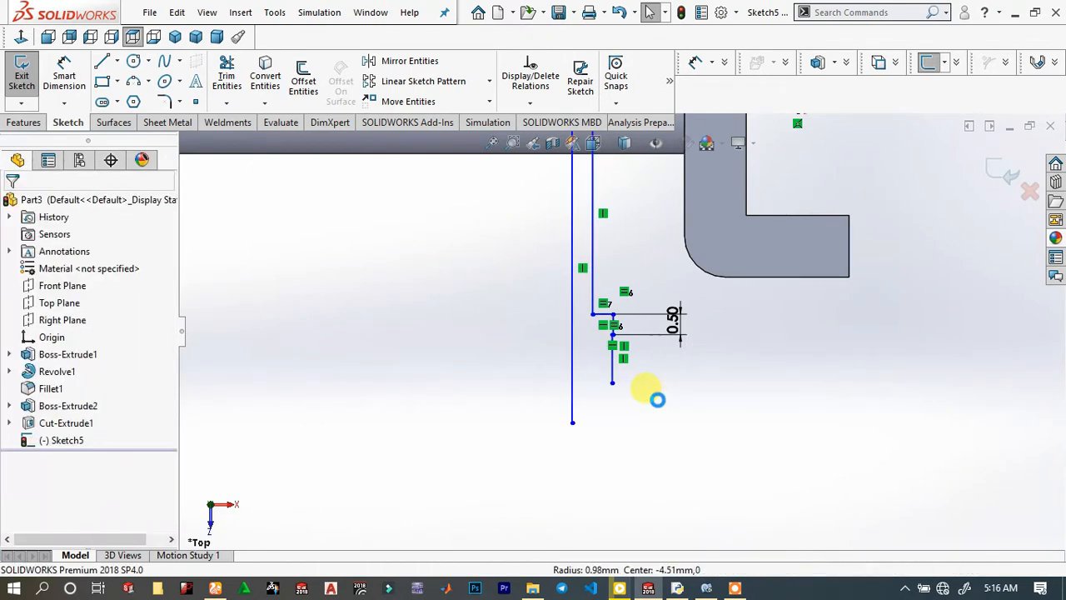
click(149, 82)
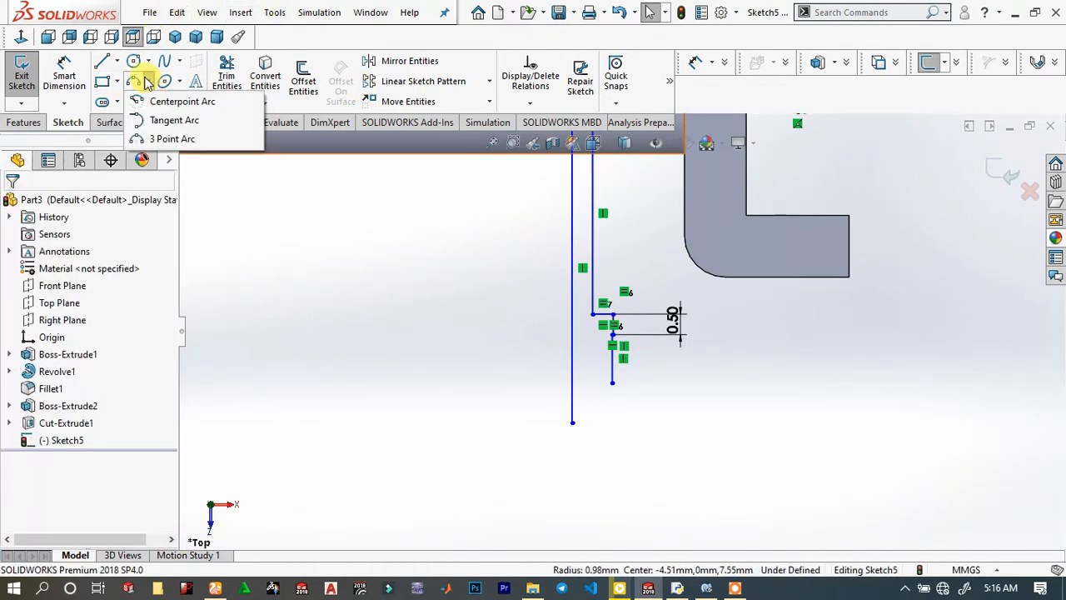
click(175, 138)
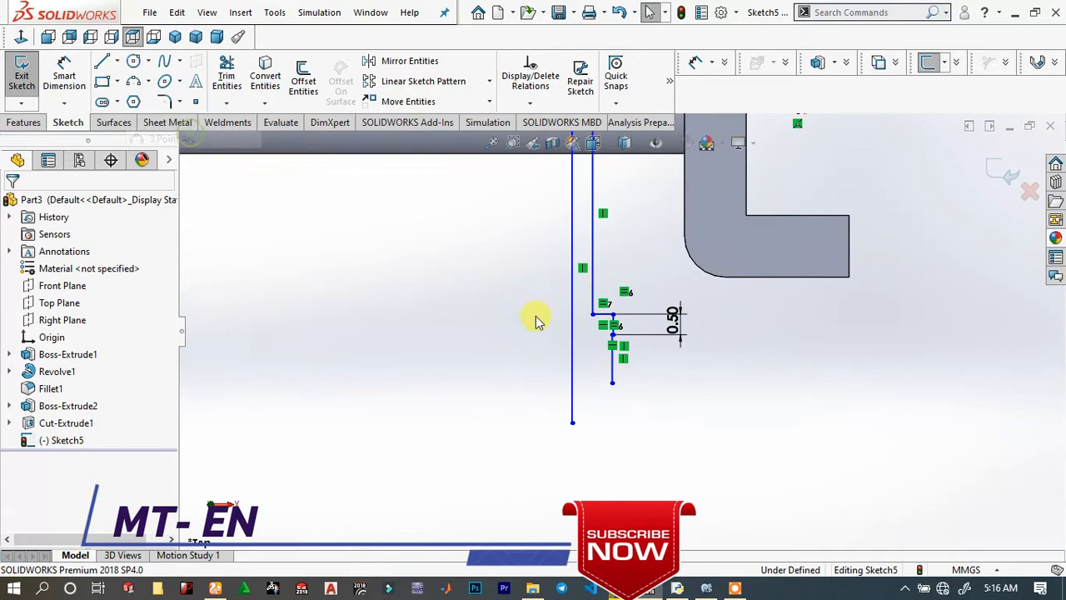
click(612, 383)
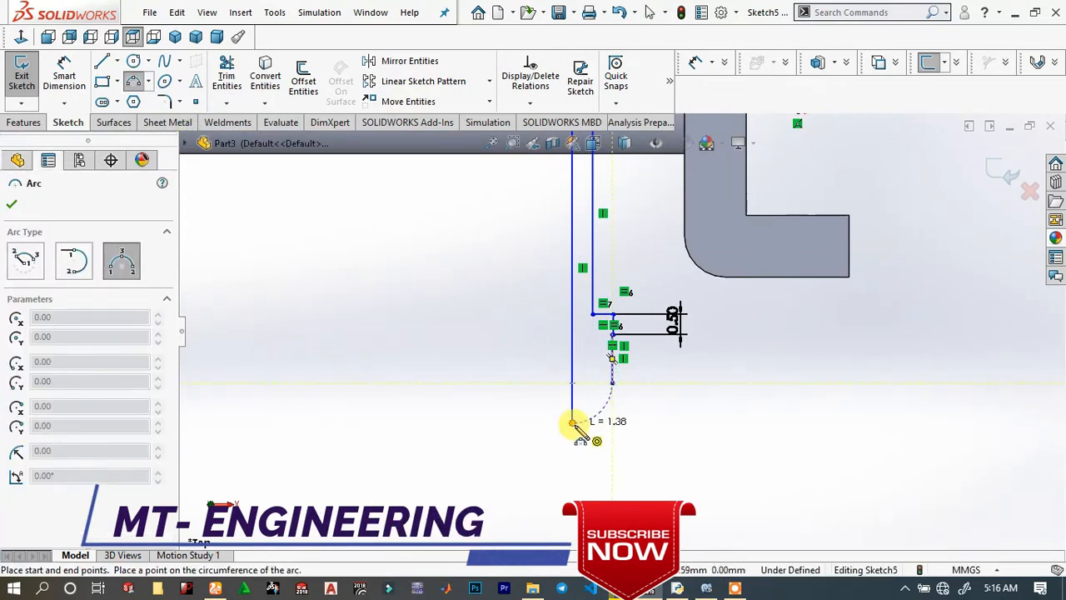
click(572, 422)
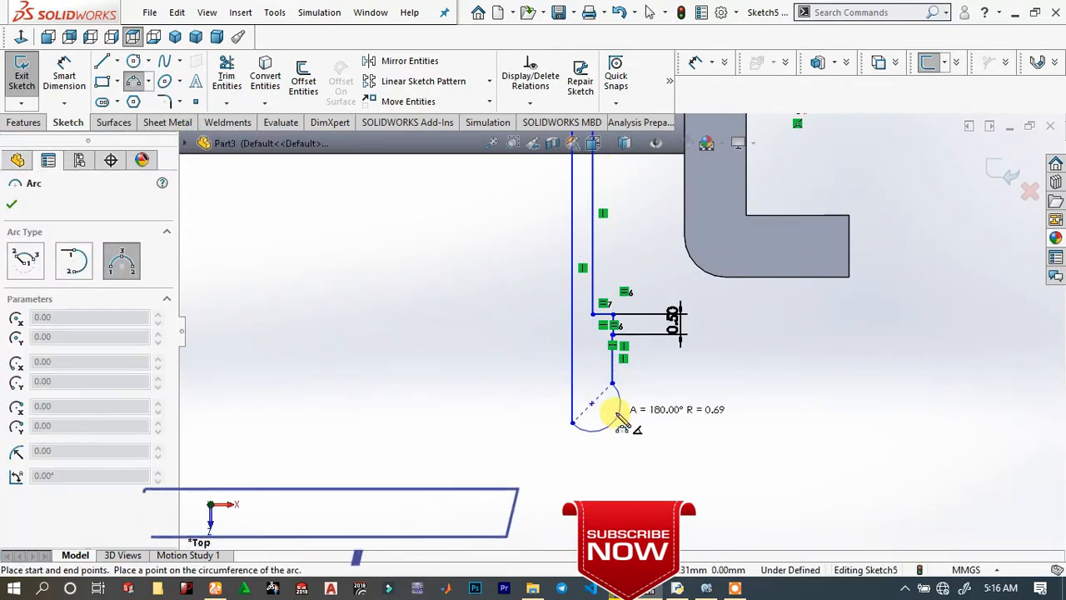
click(638, 406)
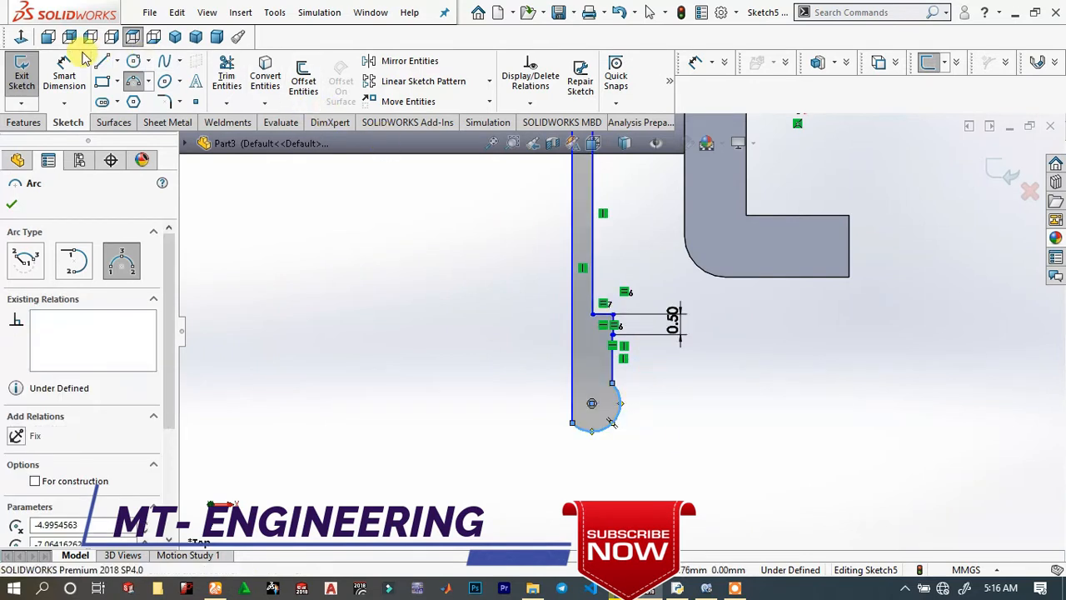
Dimension the profile's long vertical edge, on the side away from the C-shaped base, to 8 mm.
click(77, 80)
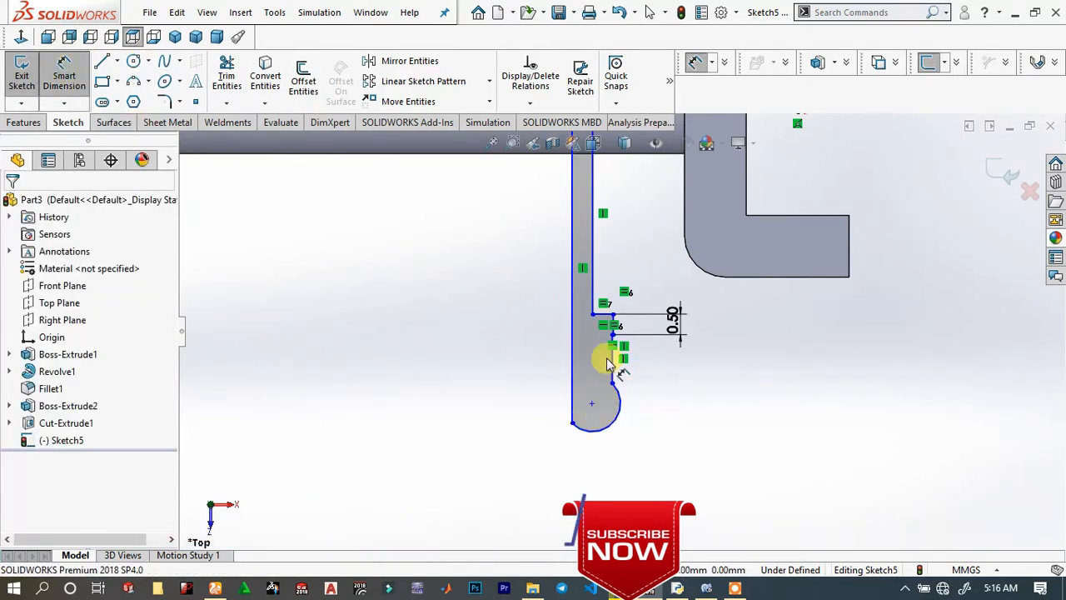
click(572, 241)
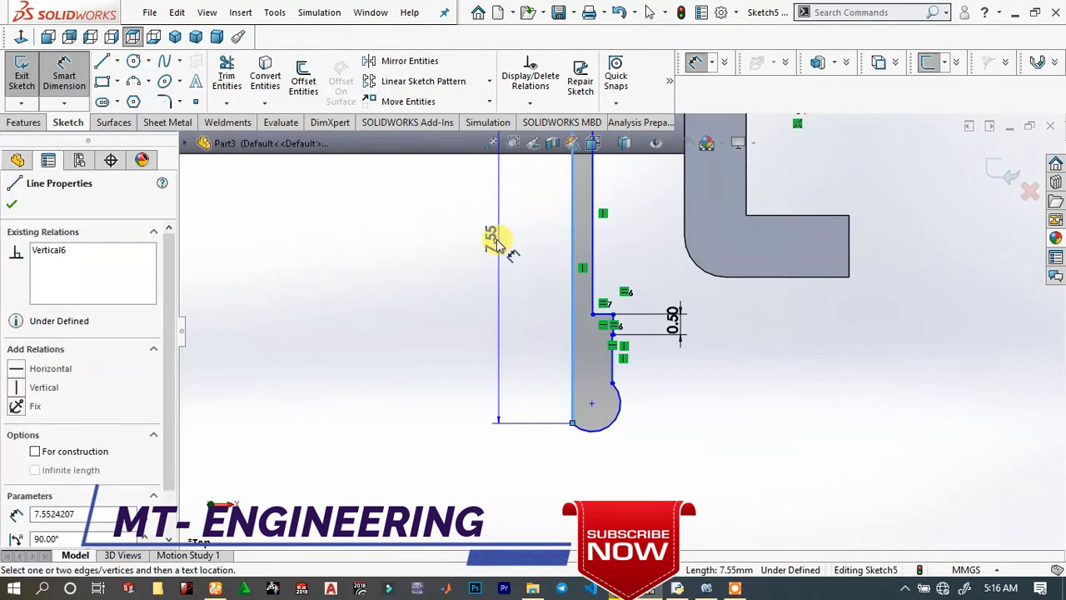
click(491, 243)
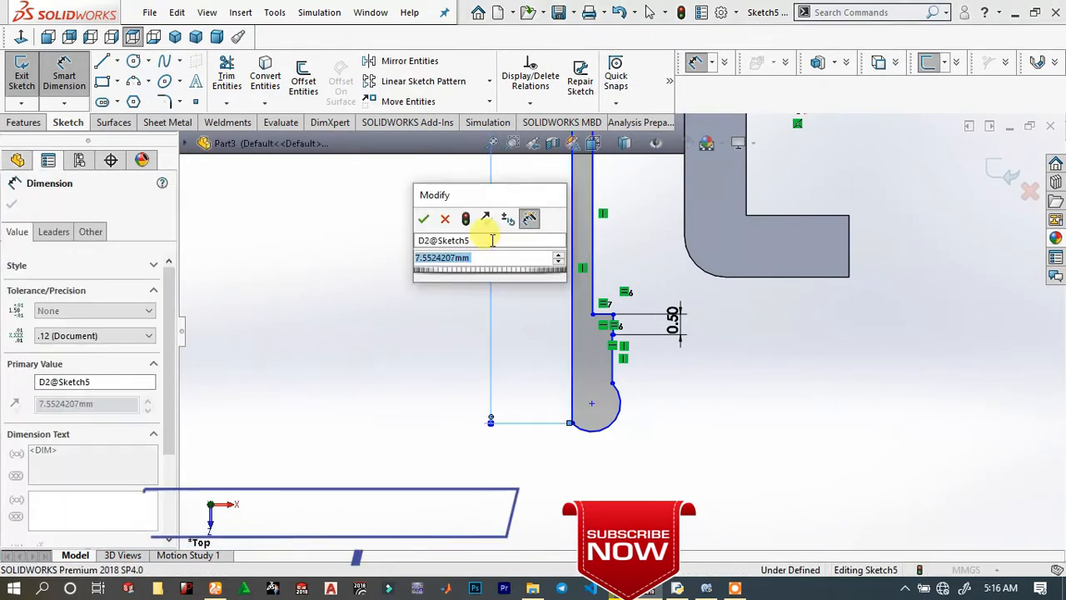
text(8)
key(Return)
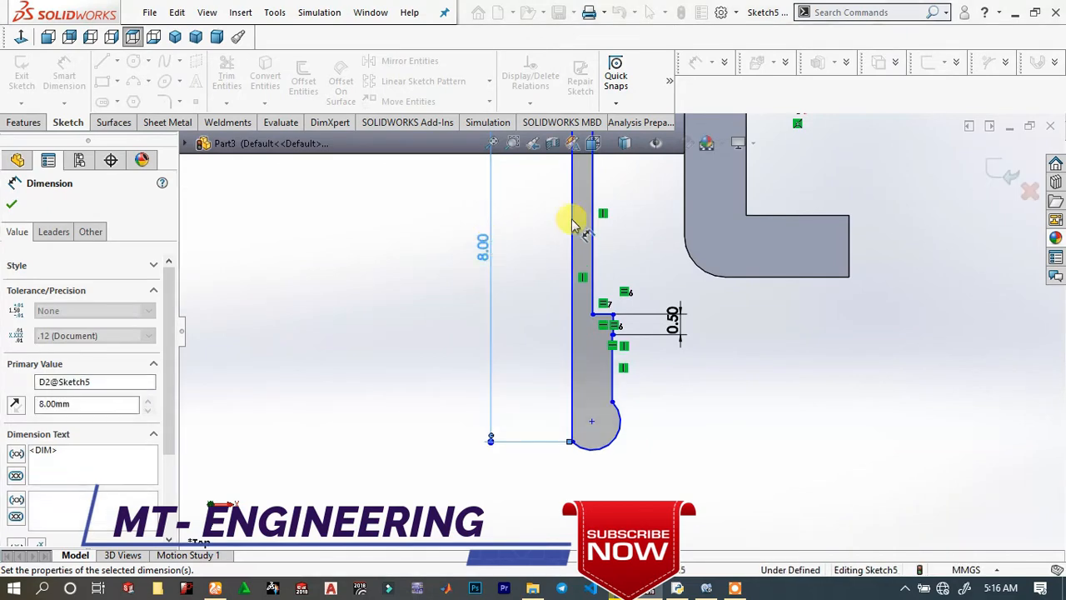
click(637, 263)
scroll(616, 233, up, 3)
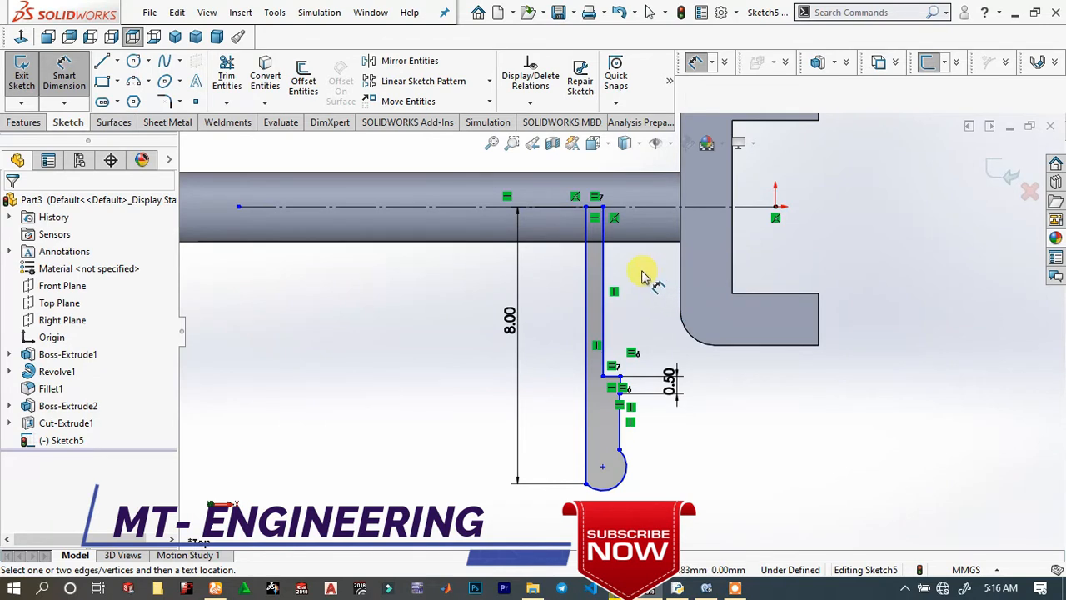
Dimension the distance from the centreline to the tab's upper horizontal edge as 5 mm.
click(619, 384)
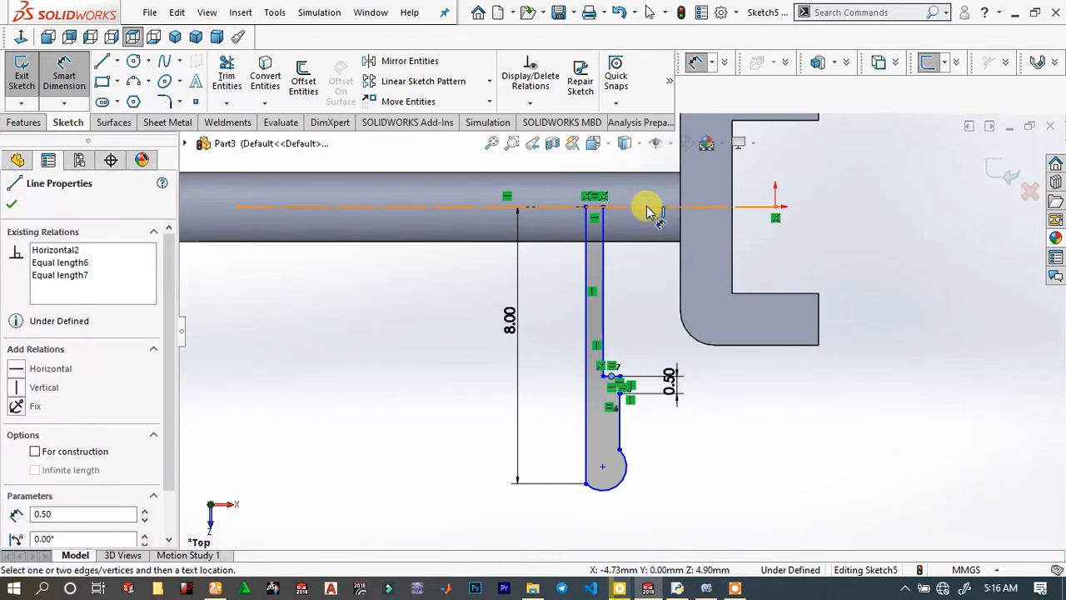
click(648, 208)
click(492, 298)
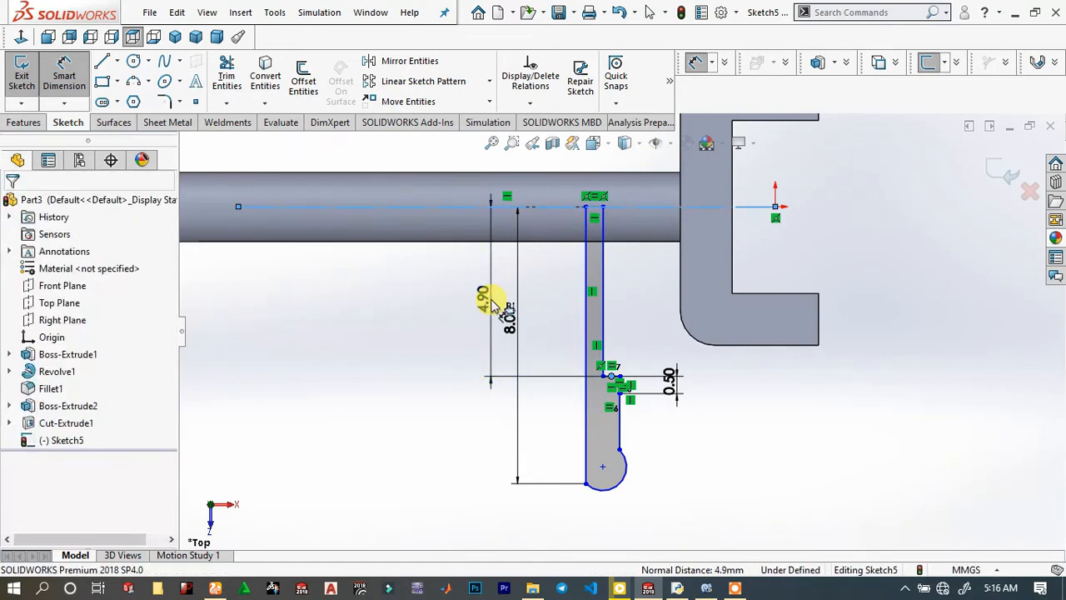
text(5)
key(Return)
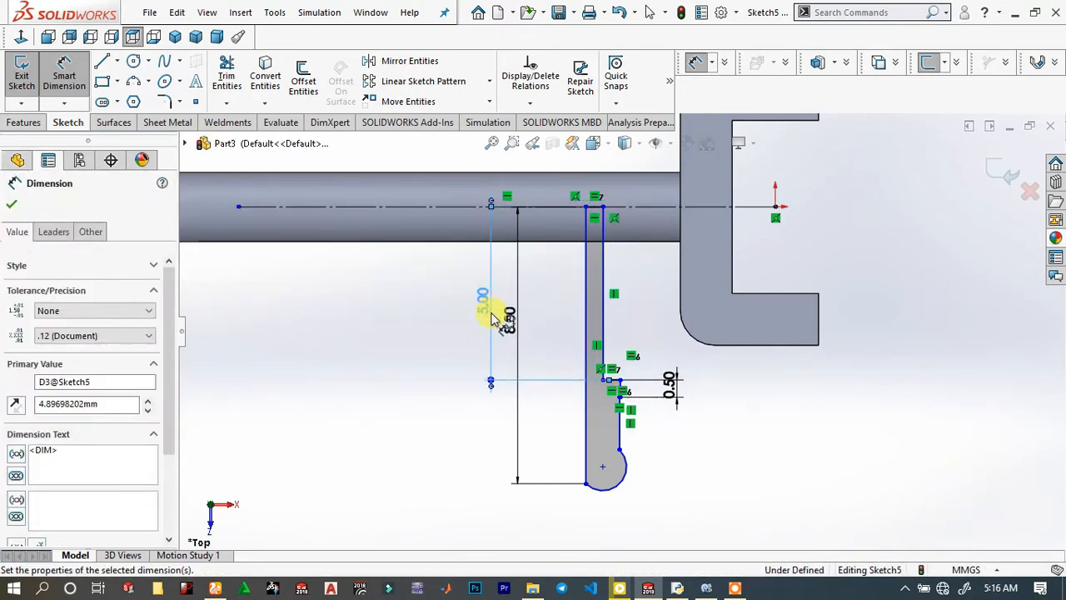
Set the distance between the profile's inner vertical edge and the facing side of the C-shaped base to 2 mm.
click(604, 311)
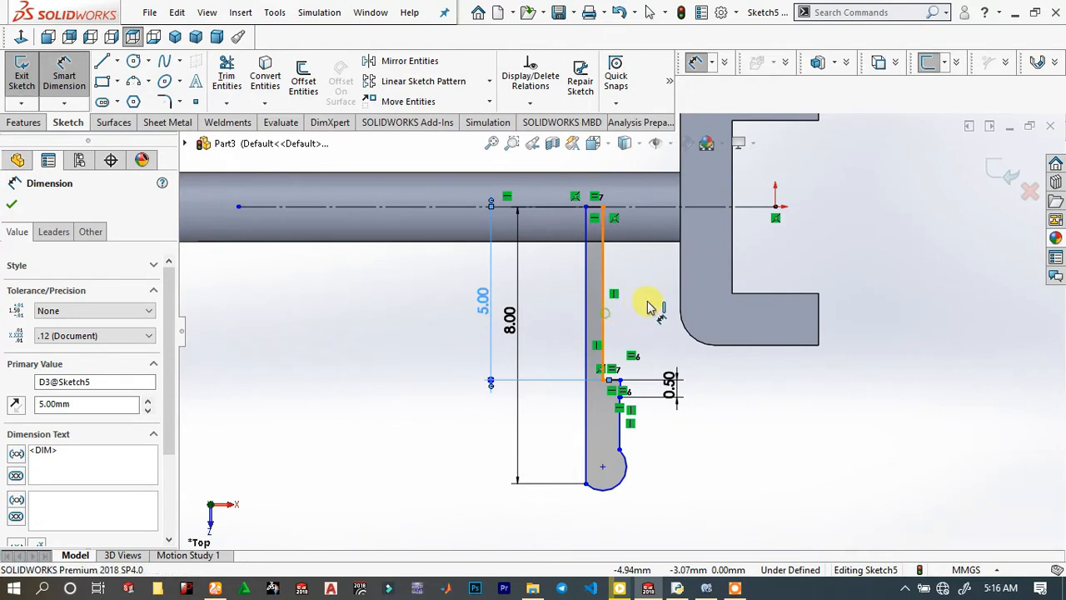
click(681, 298)
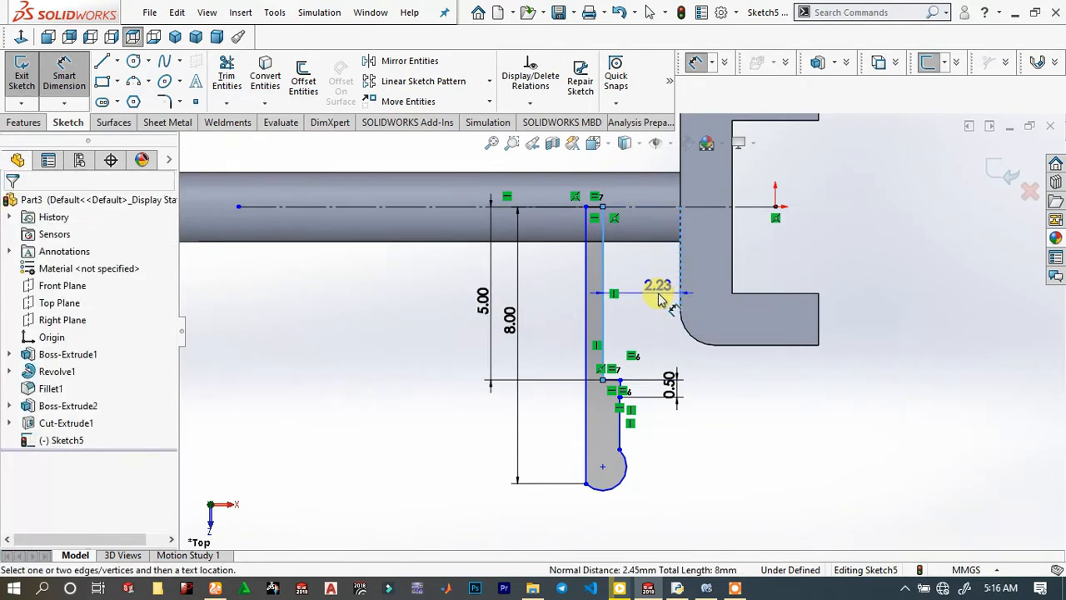
click(658, 298)
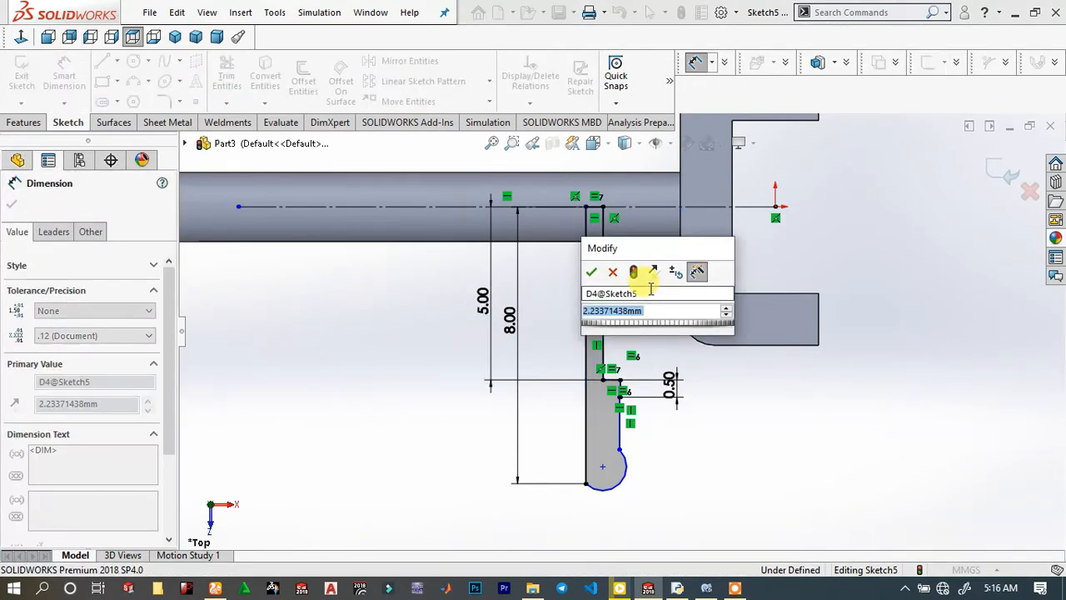
text(2)
key(Return)
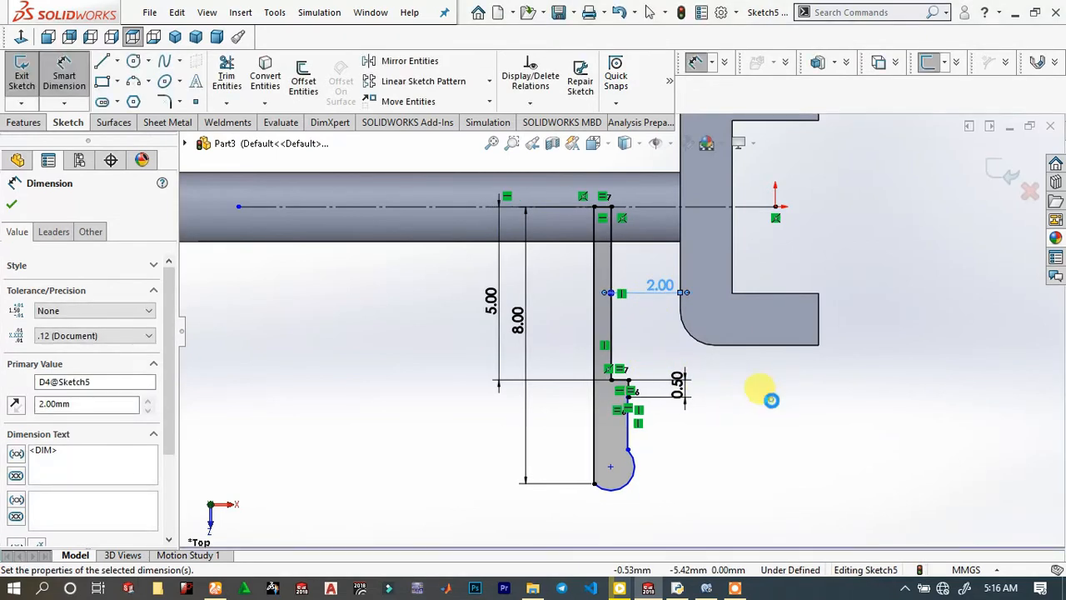
Dimension the profile's rounded end arc with a radius of 1 mm.
scroll(626, 433, down, 3)
scroll(659, 330, down, 2)
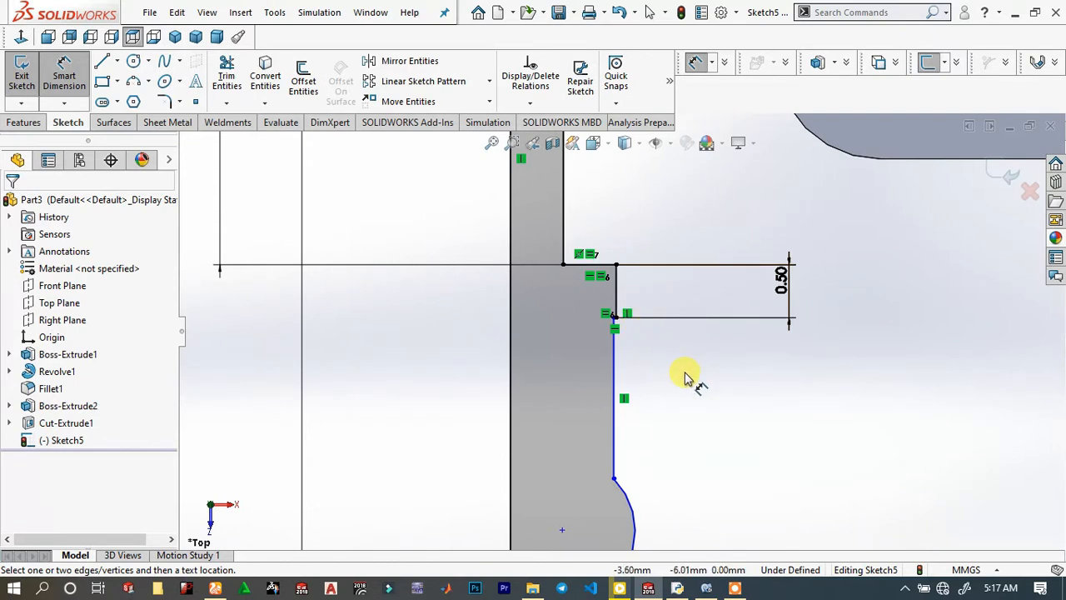
click(631, 511)
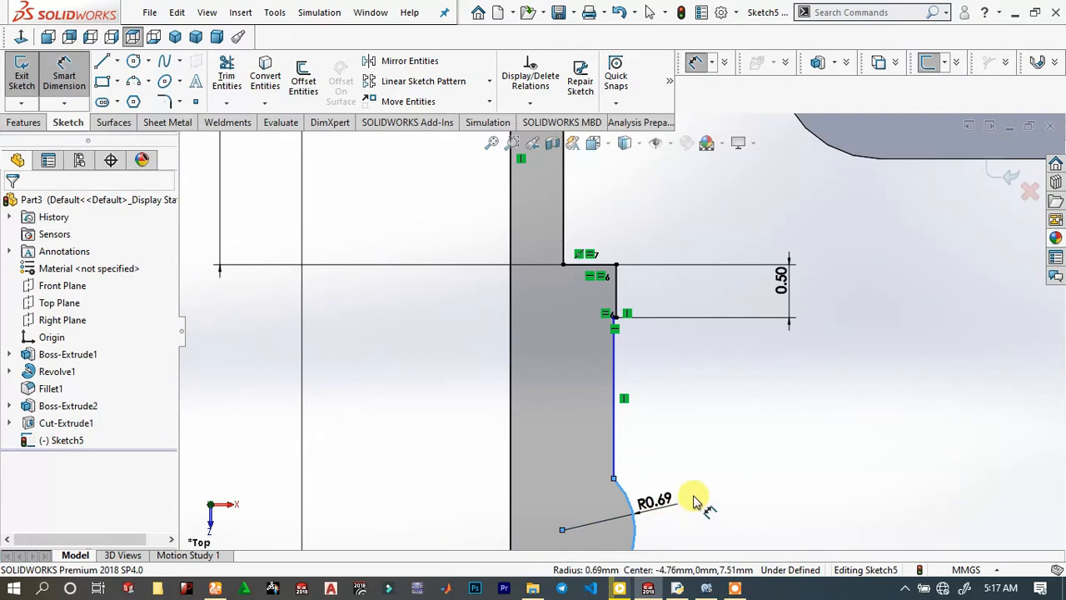
click(673, 459)
text(1)
key(Return)
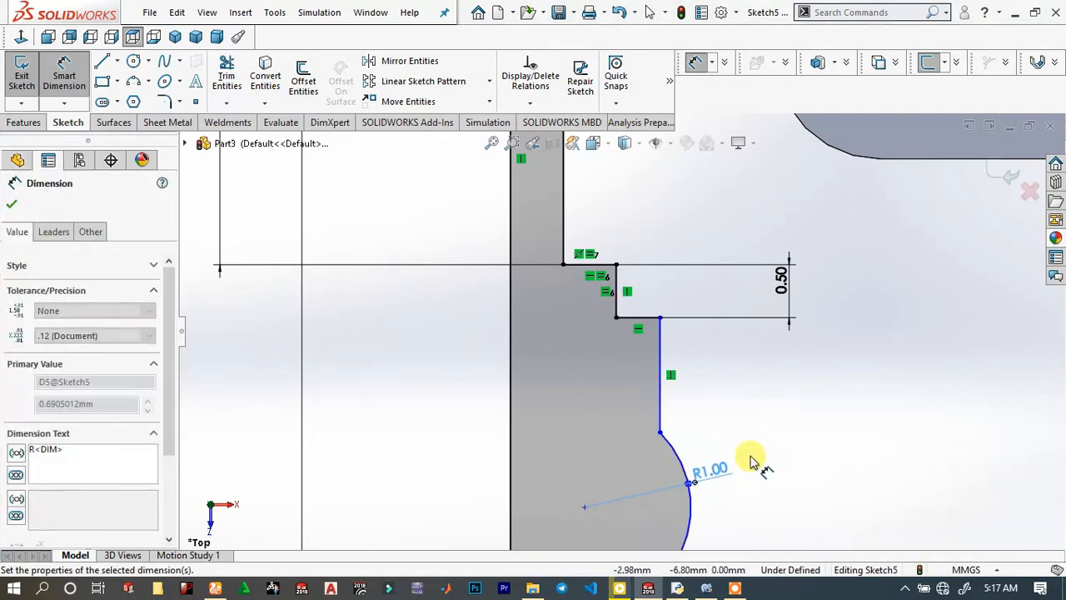
click(766, 452)
scroll(750, 390, up, 3)
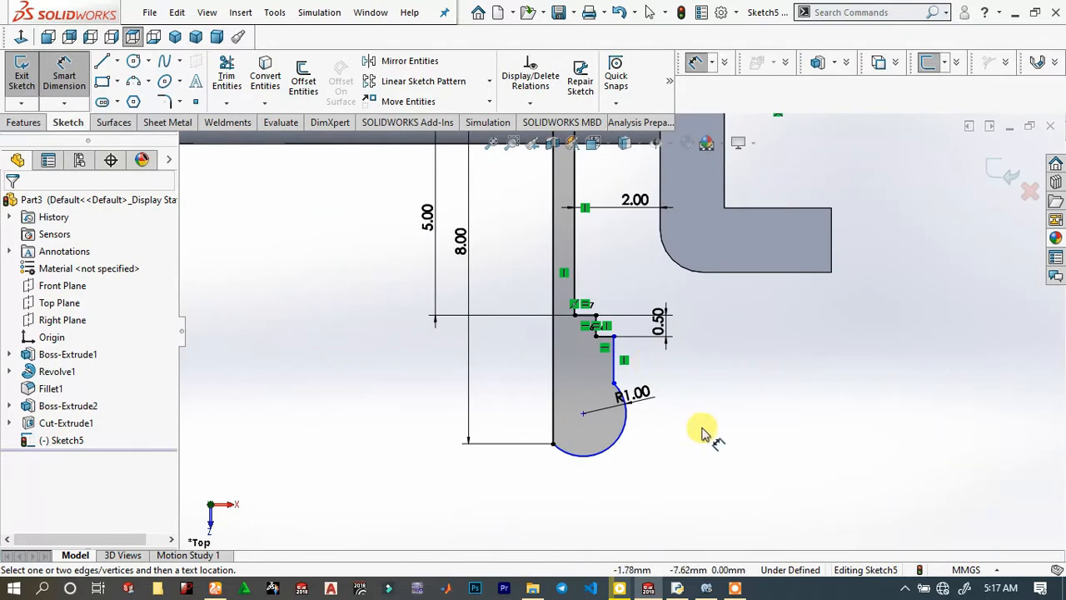
Make the short vertical edge below the tab collinear with the profile's inner vertical edge above it.
key(Escape)
scroll(690, 389, down, 1)
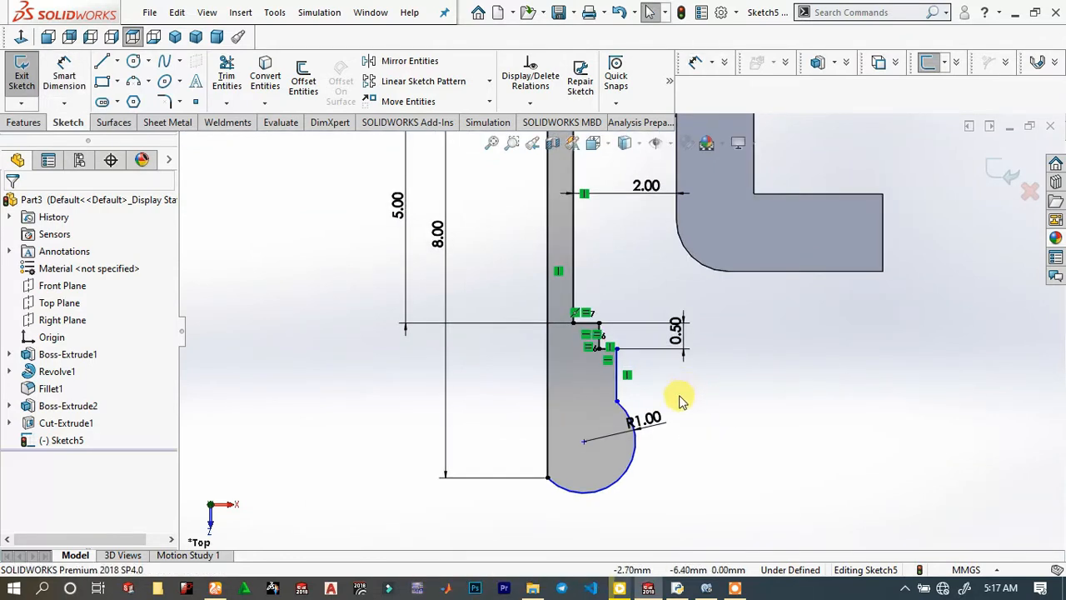
drag(616, 384, 579, 385)
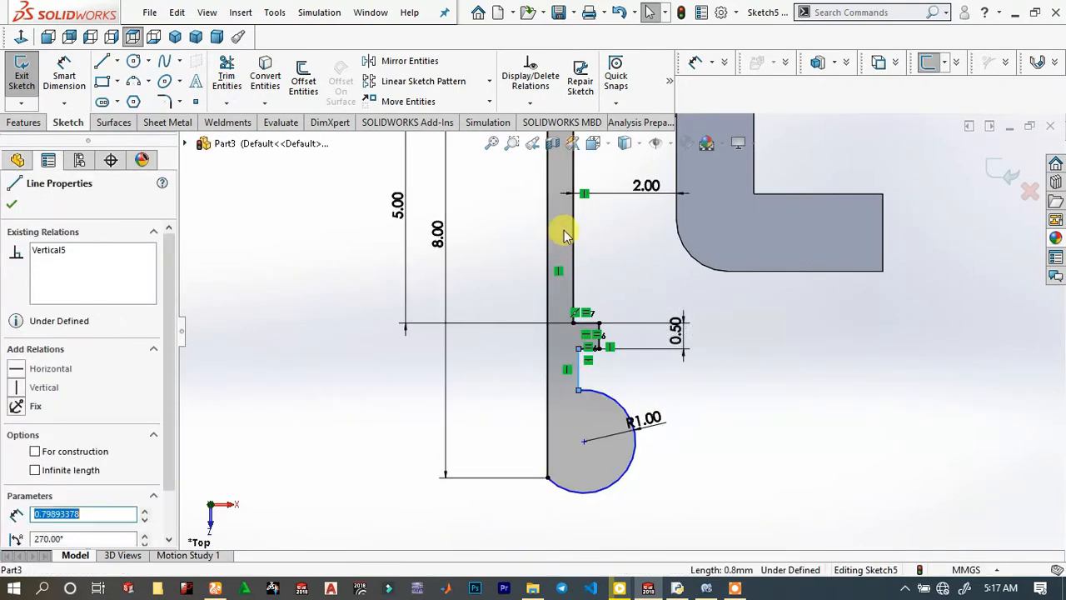
ctrl+click(574, 298)
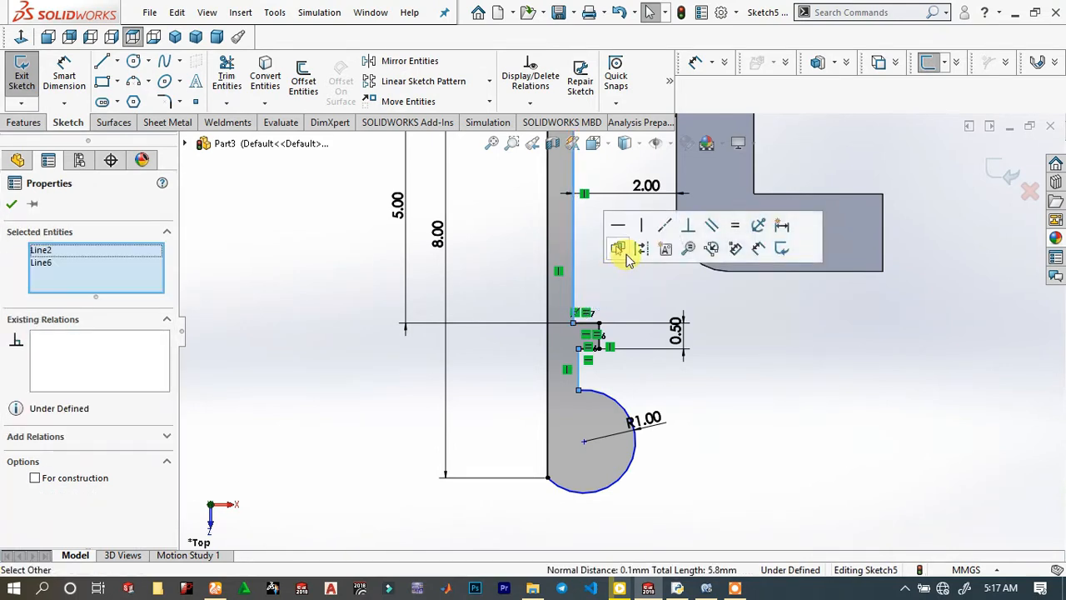
click(663, 233)
click(655, 390)
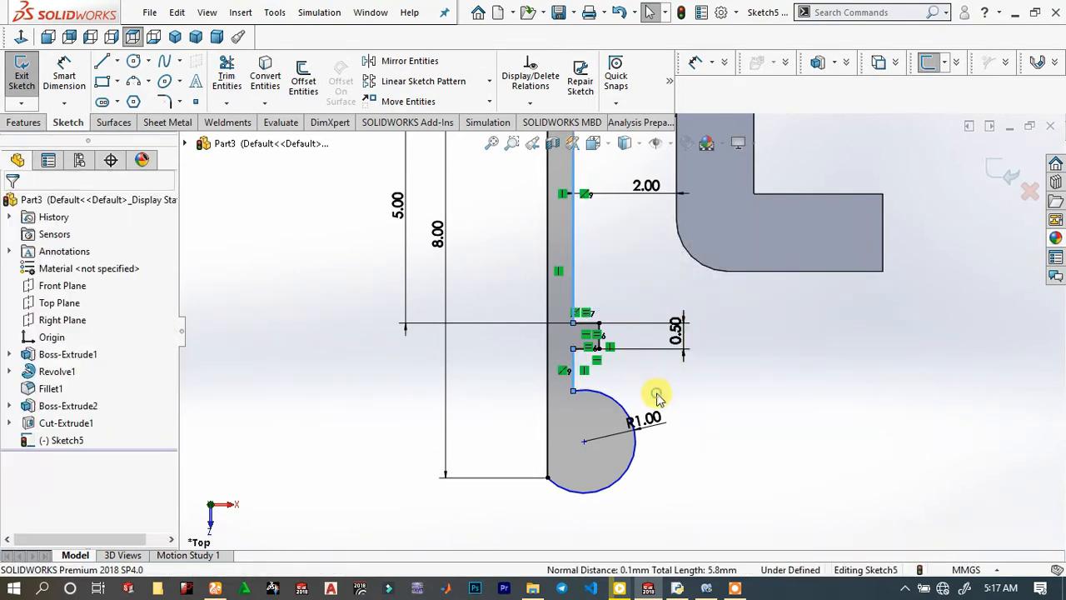
Reshape the rounded end arc so it bulges less from the profile, and move its radius dimension clear of the sketch.
drag(625, 449, 588, 446)
click(642, 464)
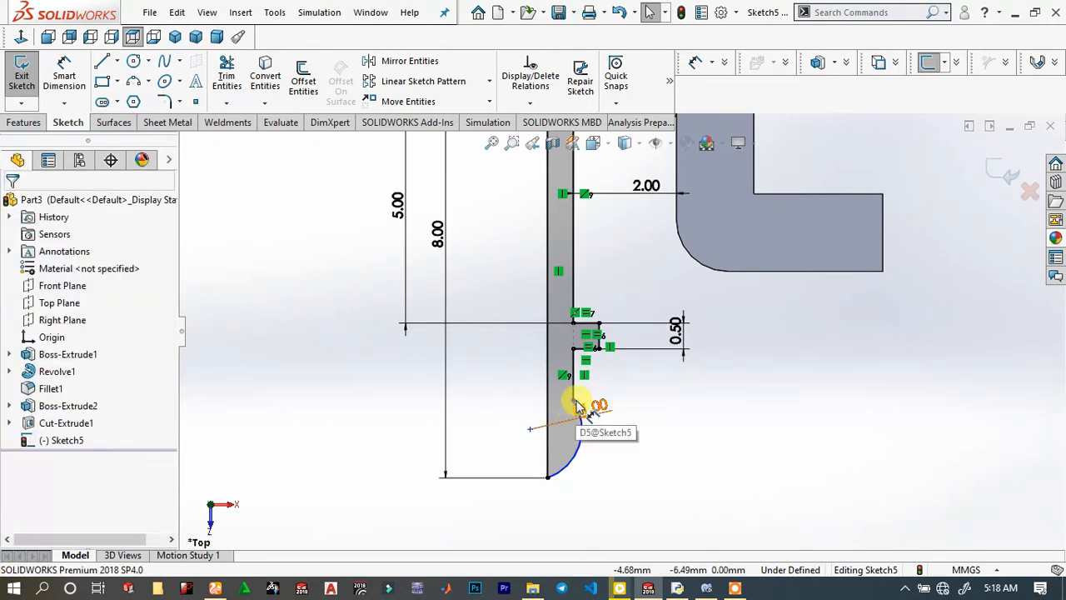
drag(613, 423, 841, 446)
click(761, 371)
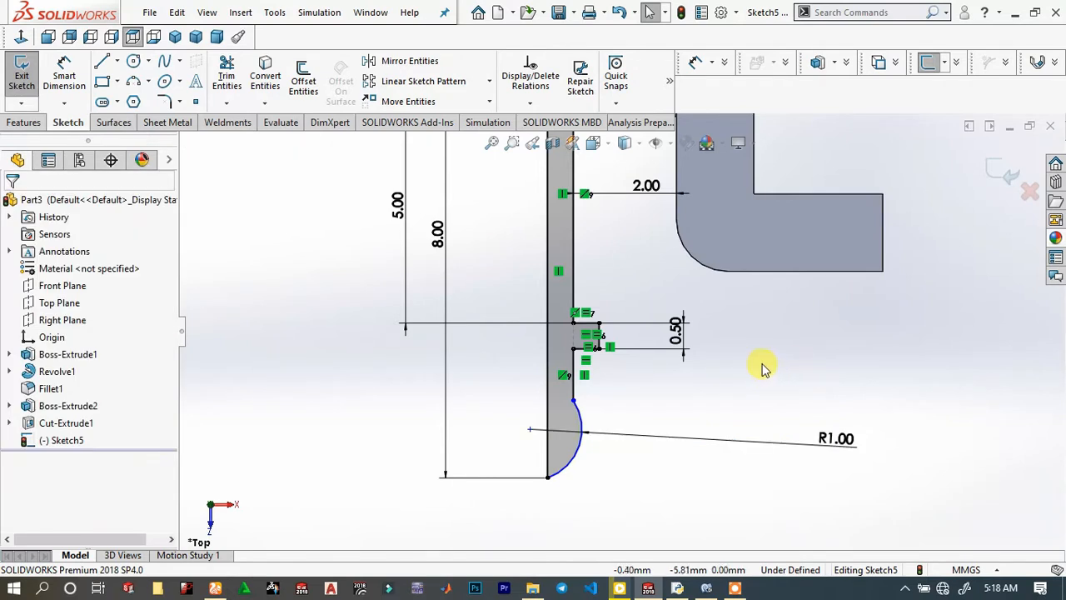
mouse_move(573, 405)
mouse_down()
mouse_move(573, 421)
mouse_move(573, 408)
mouse_up()
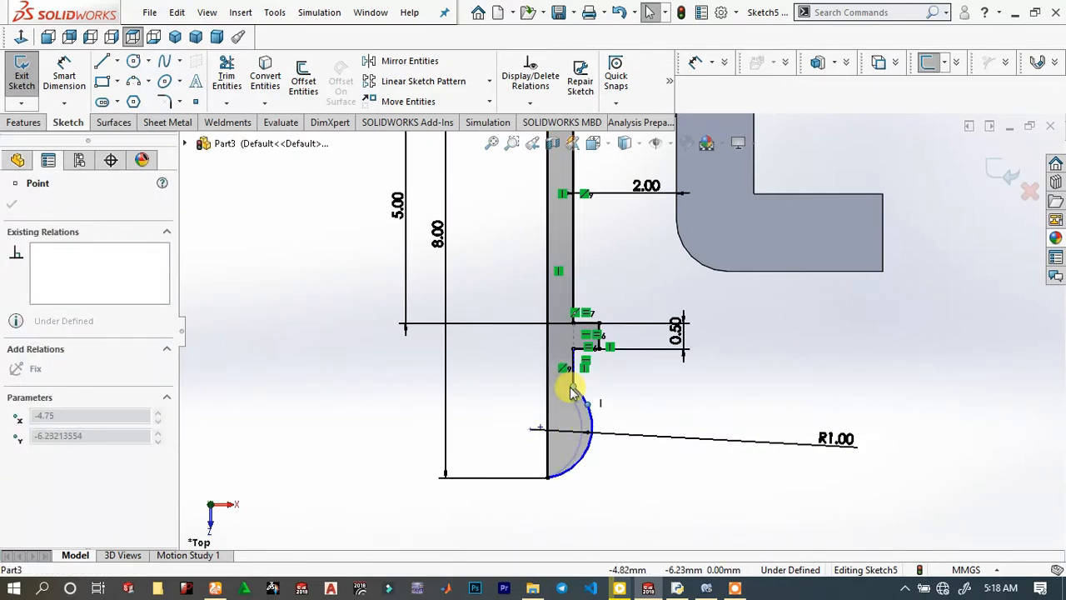
click(710, 401)
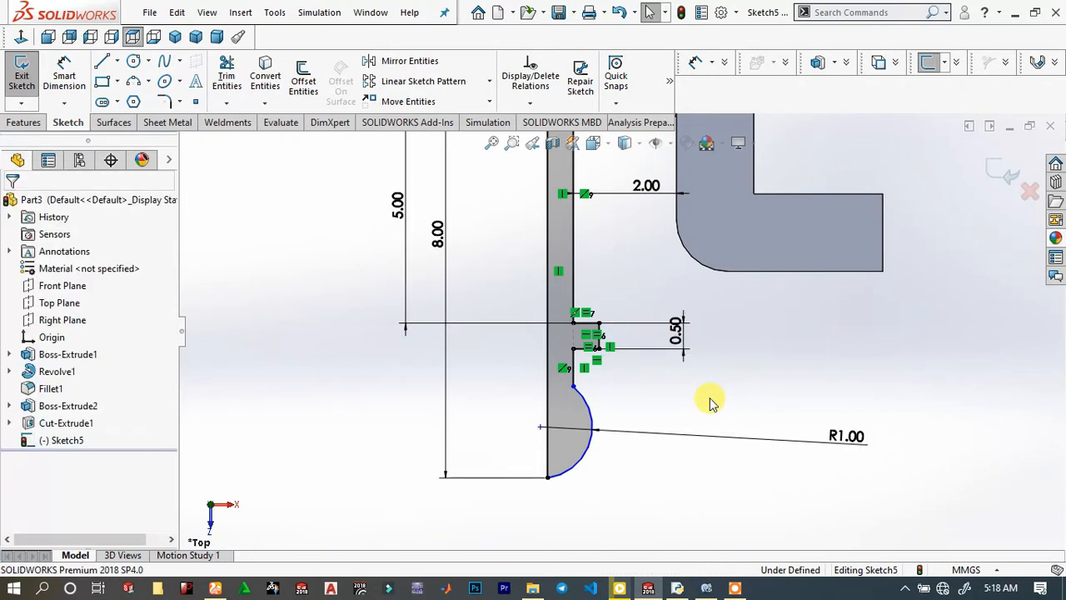
Make the end arc's centre point coincident with the profile's long vertical edge.
click(540, 429)
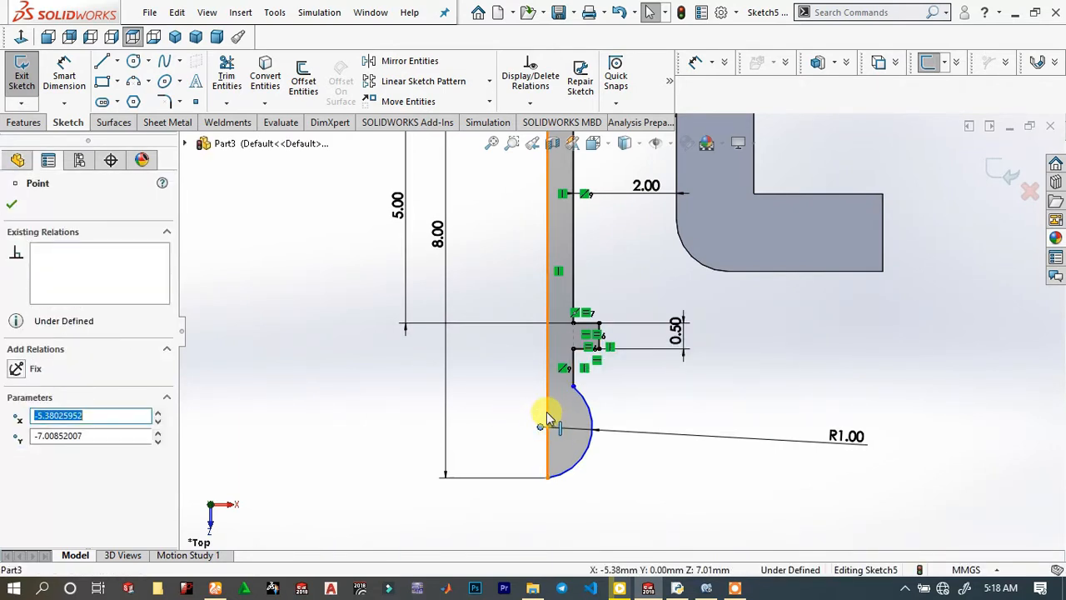
click(547, 415)
ctrl+click(540, 426)
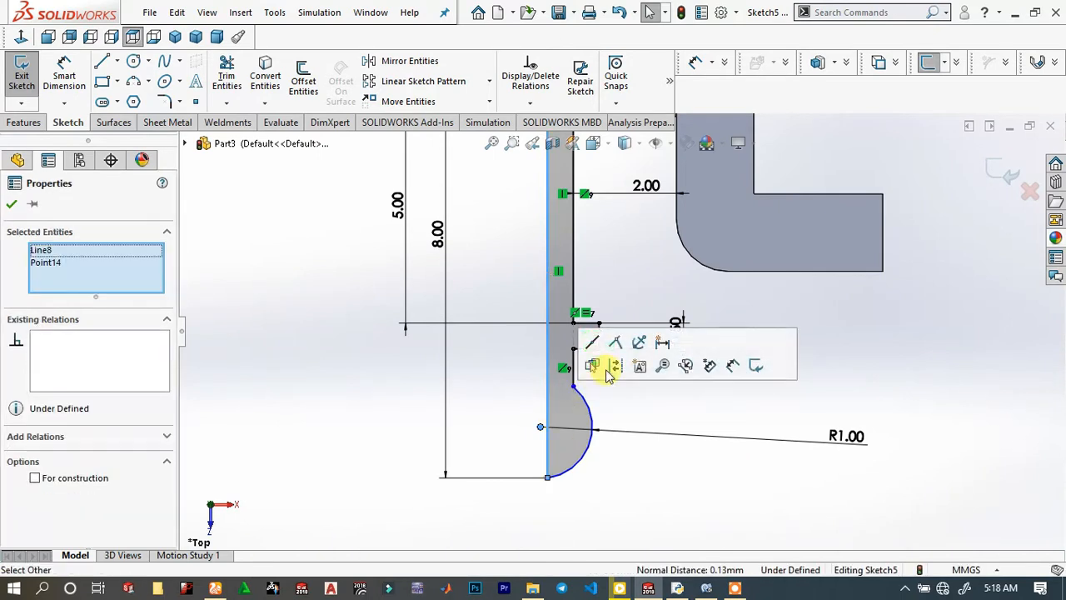
click(623, 346)
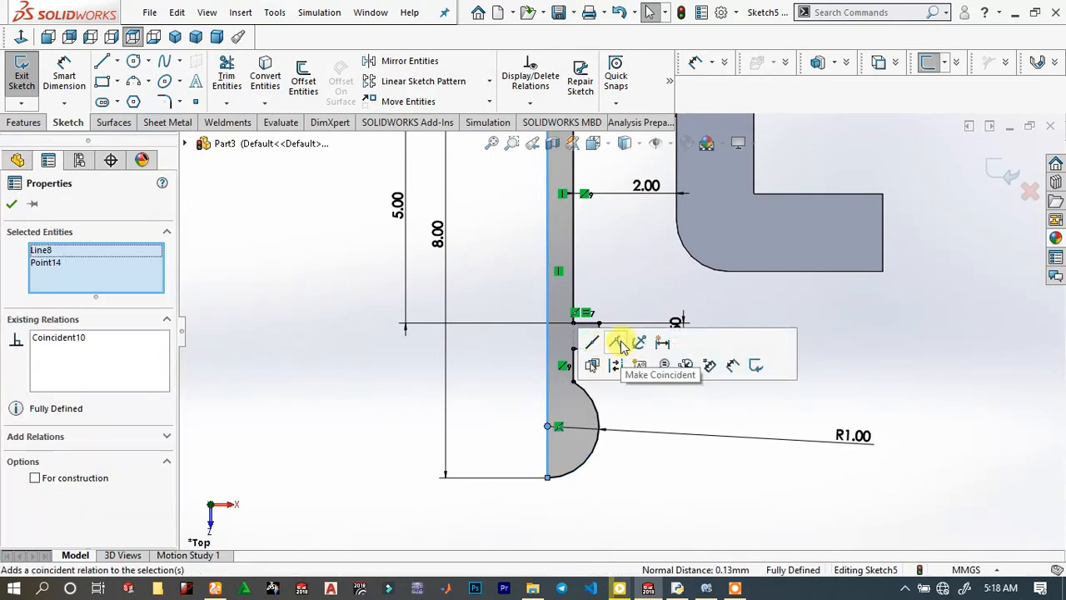
click(656, 408)
scroll(510, 402, up, 3)
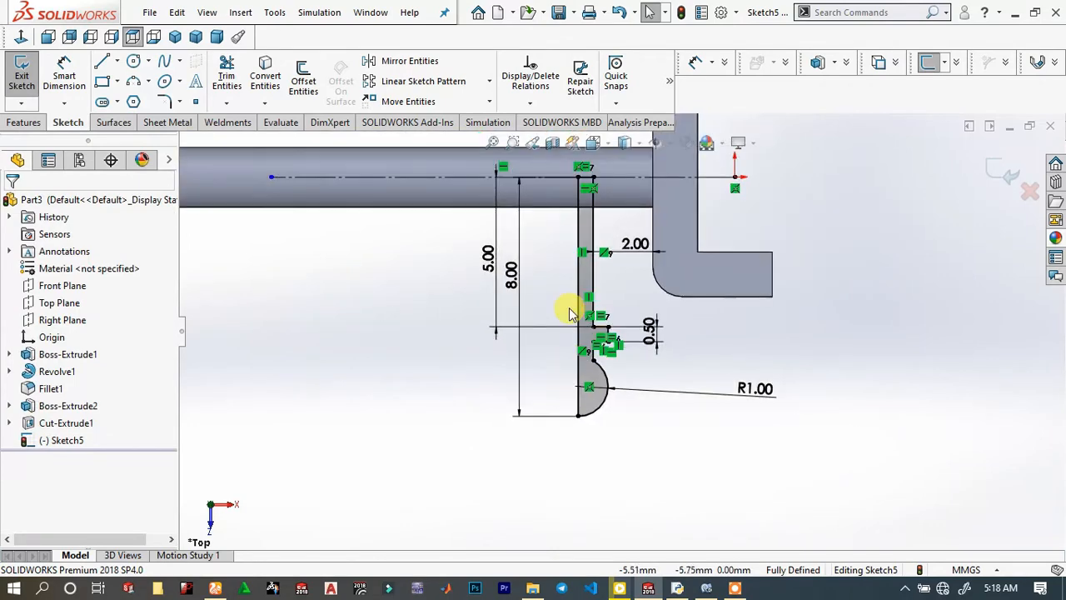
Revolve the profile 360 degrees about its long vertical edge, with the result merged, to form the ball-ended side pin.
click(25, 124)
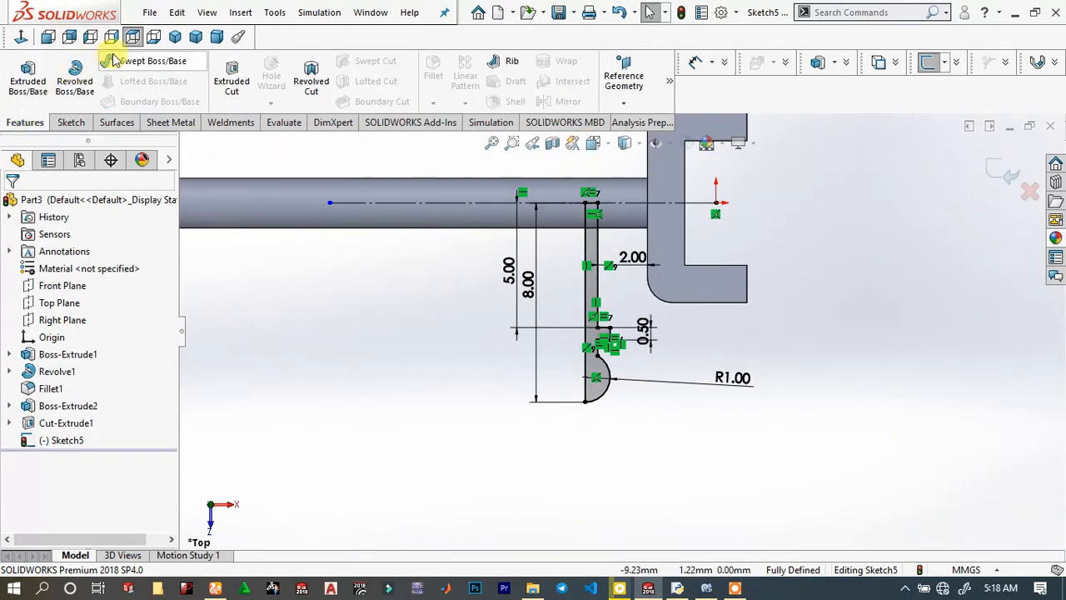
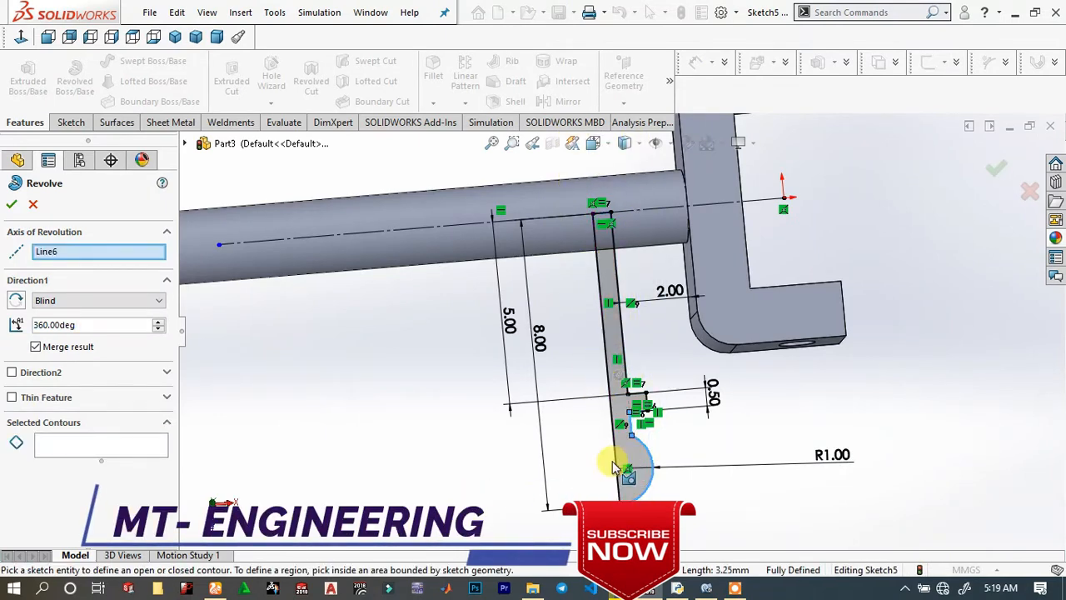
right_click(111, 253)
click(127, 255)
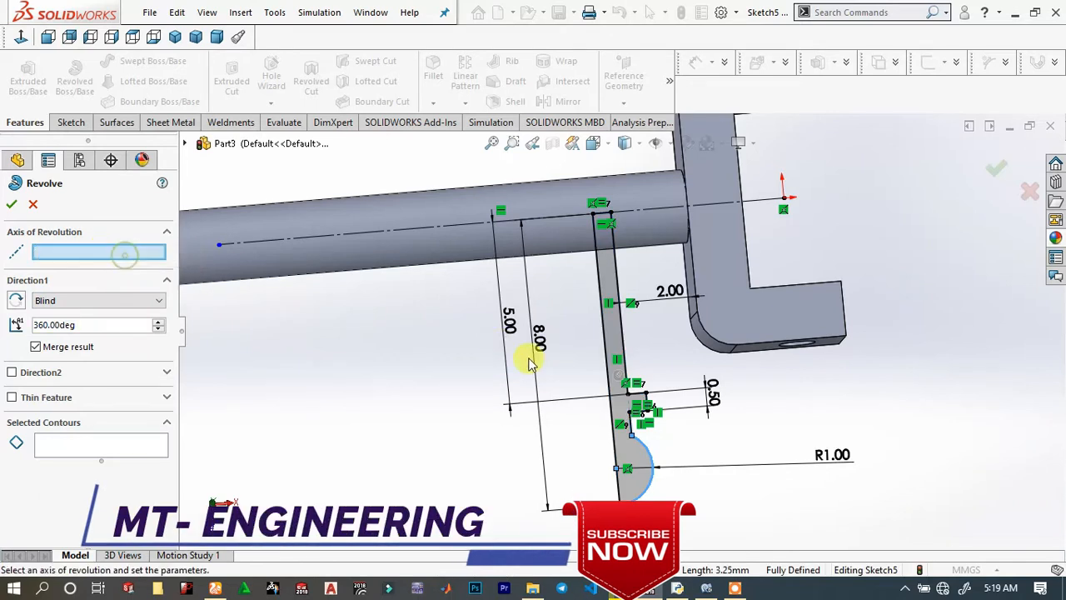
click(616, 454)
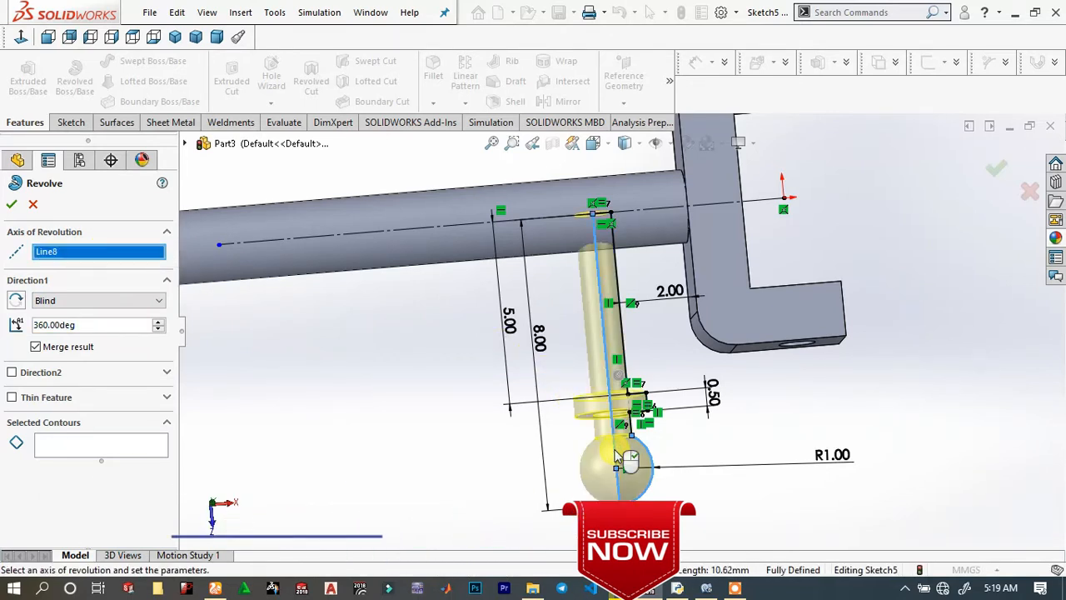
click(13, 205)
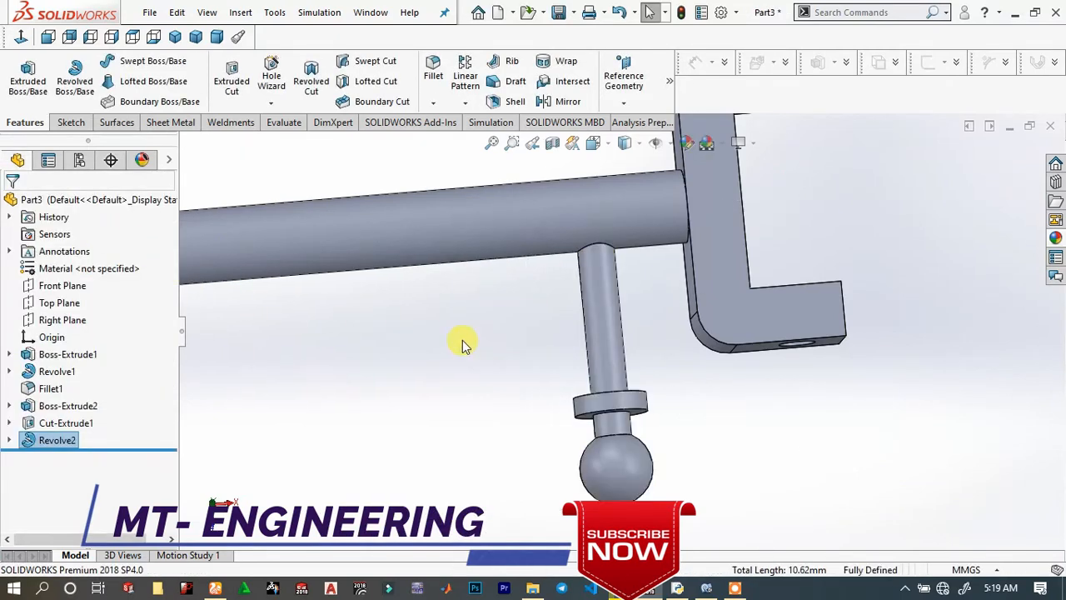
scroll(616, 354, up, 6)
middle_drag(620, 350, 468, 245)
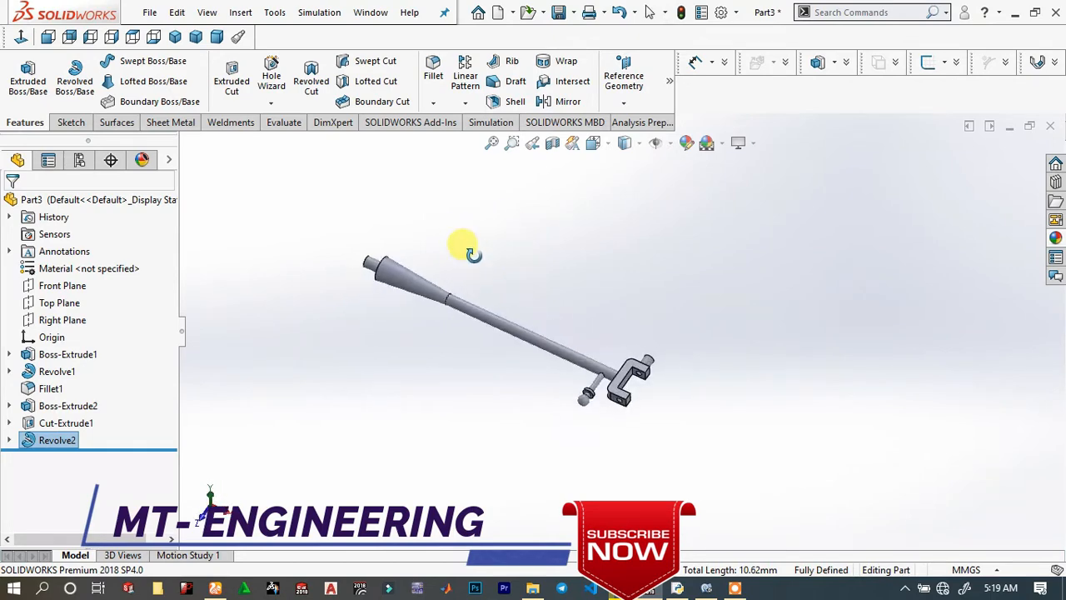
scroll(466, 325, down, 4)
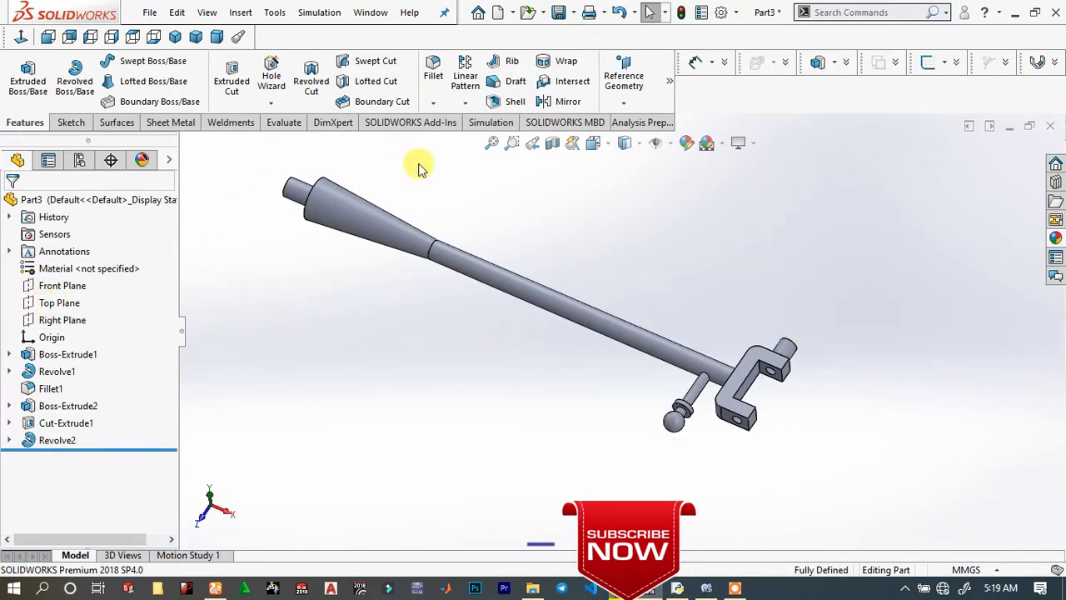
Create a reference axis at the intersection of the Front Plane and the Right Plane.
click(624, 100)
click(631, 138)
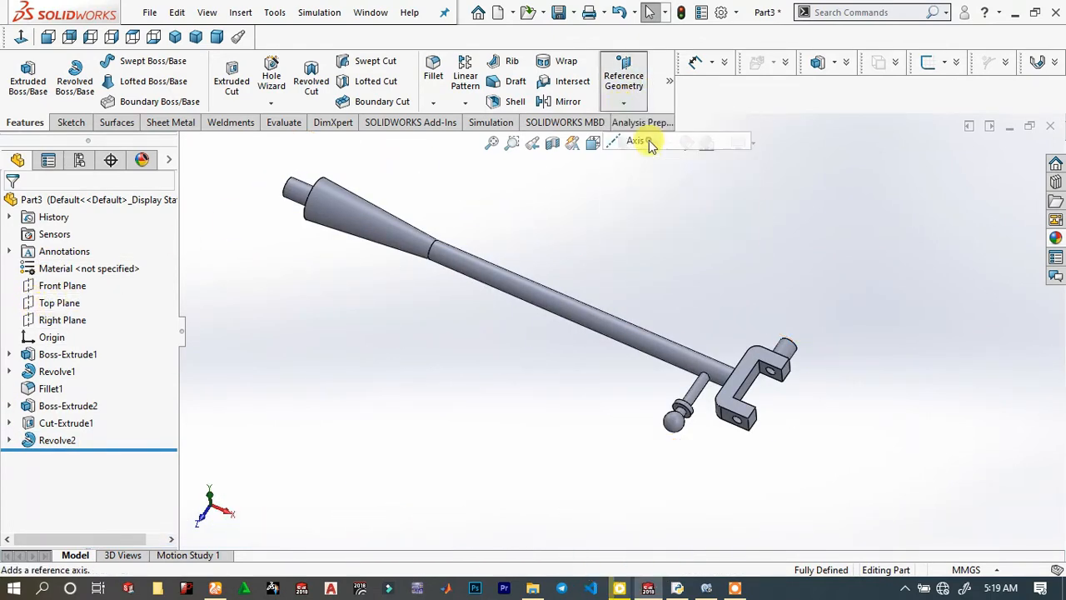
click(185, 144)
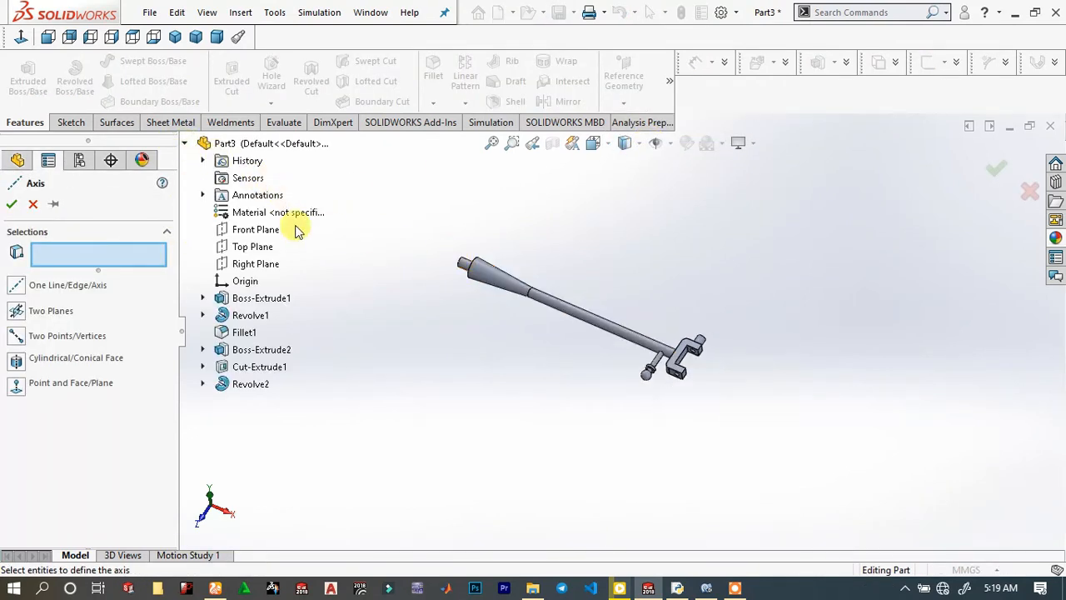
click(241, 232)
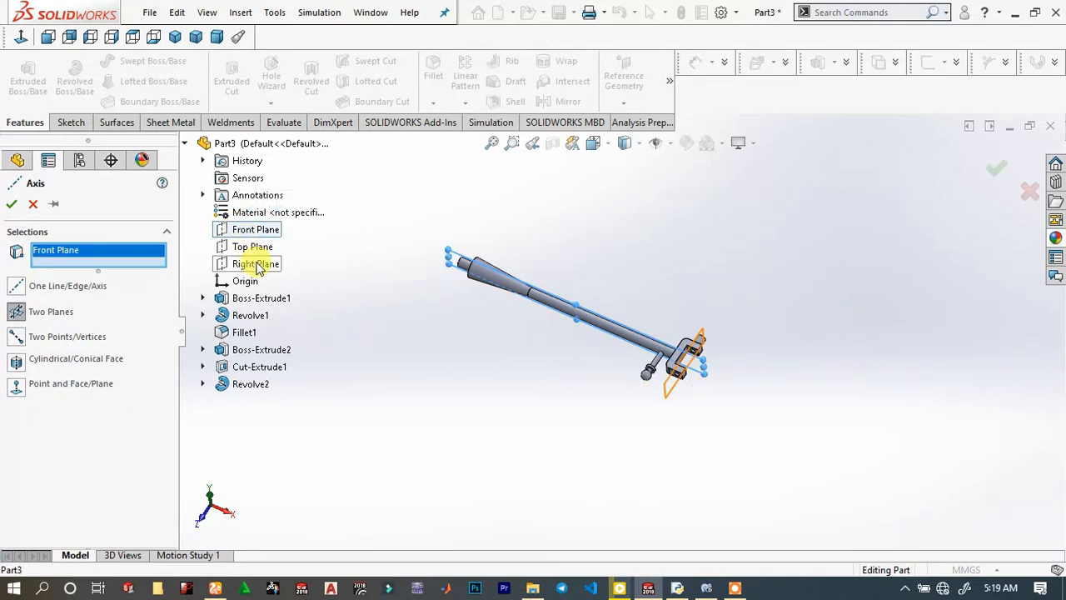
click(257, 264)
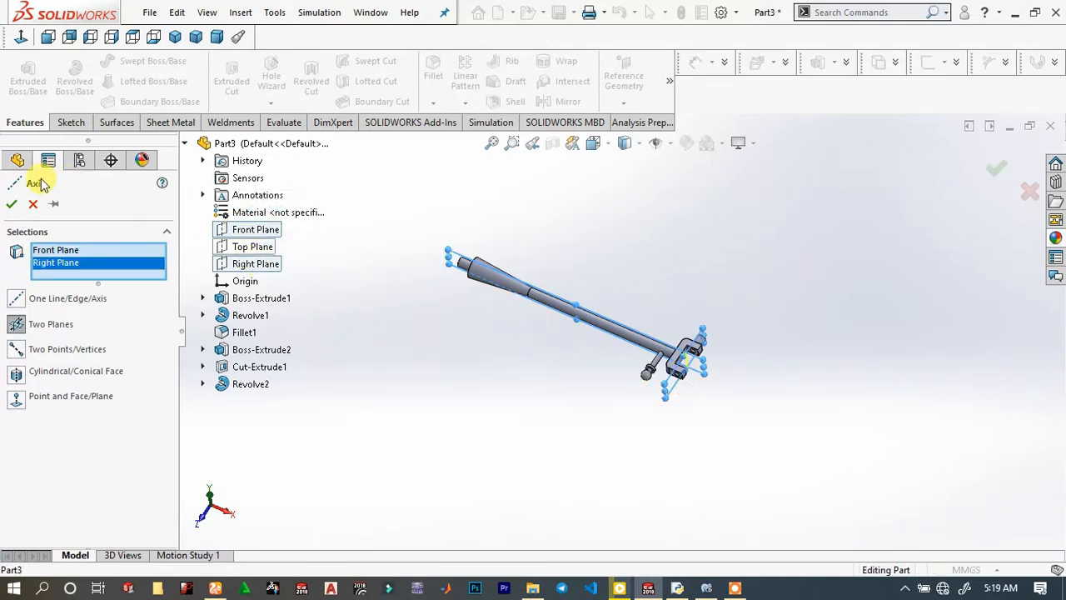
click(12, 205)
scroll(658, 300, down, 5)
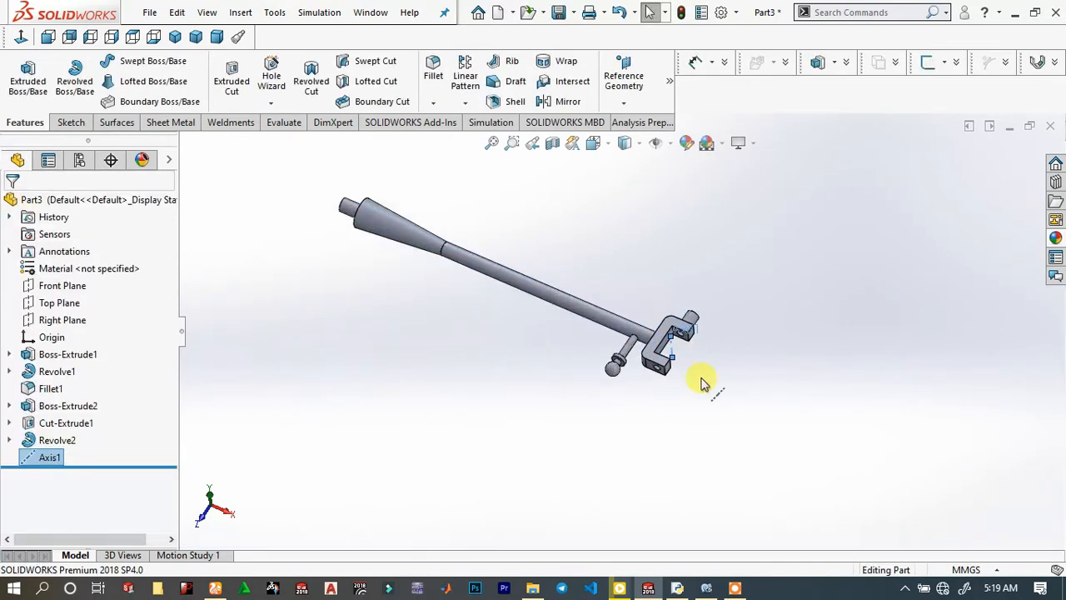
click(605, 247)
scroll(516, 246, down, 2)
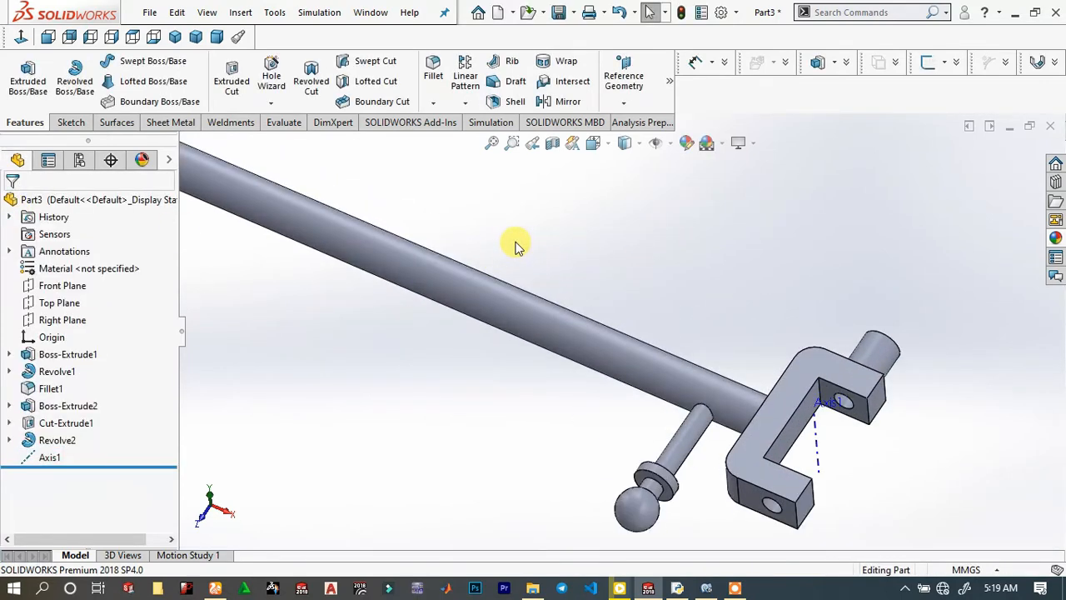
Circular-pattern the whole solid body about the reference axis with 2 equally spaced instances over 360 degrees.
scroll(345, 183, up, 3)
scroll(359, 191, down, 2)
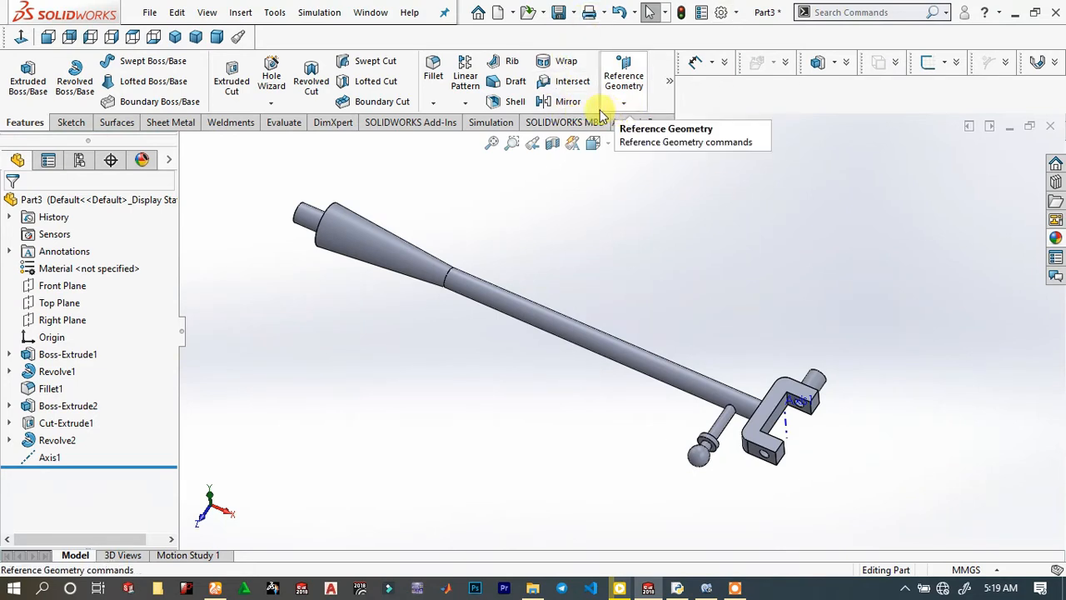
click(466, 103)
click(495, 141)
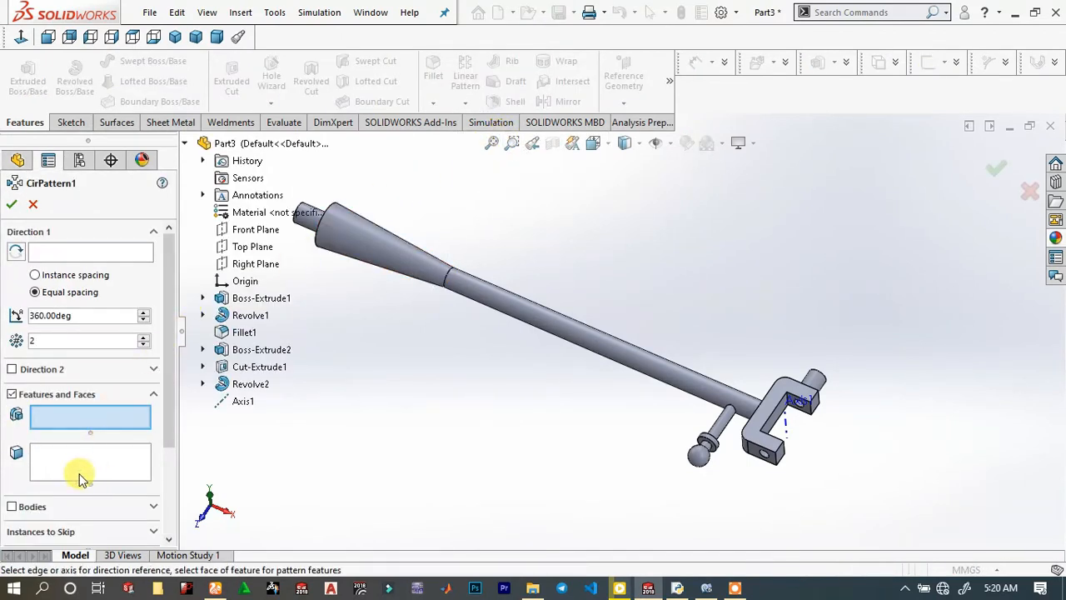
click(12, 507)
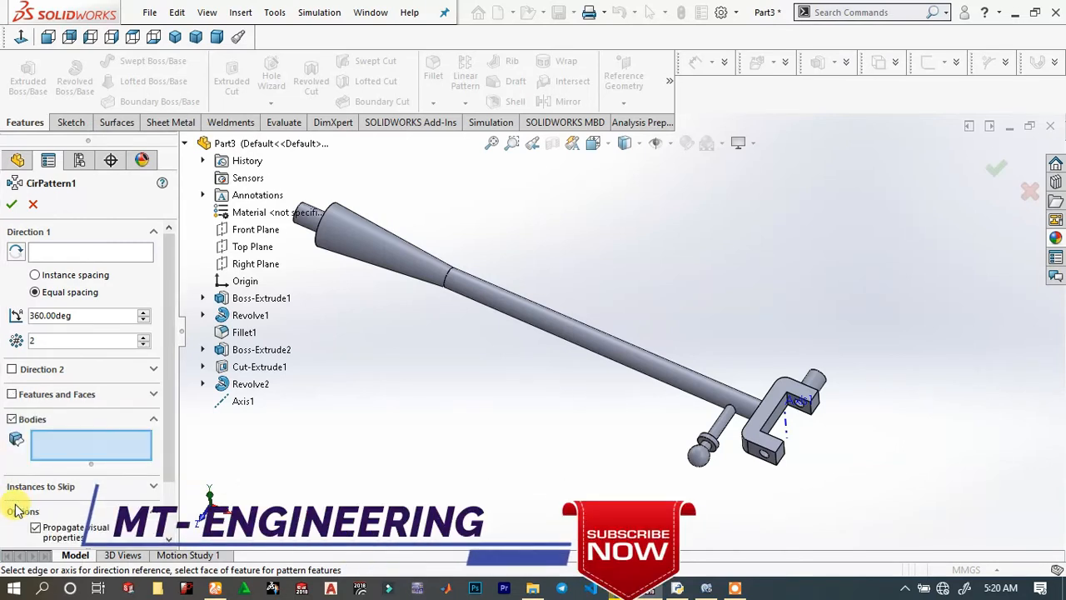
click(514, 303)
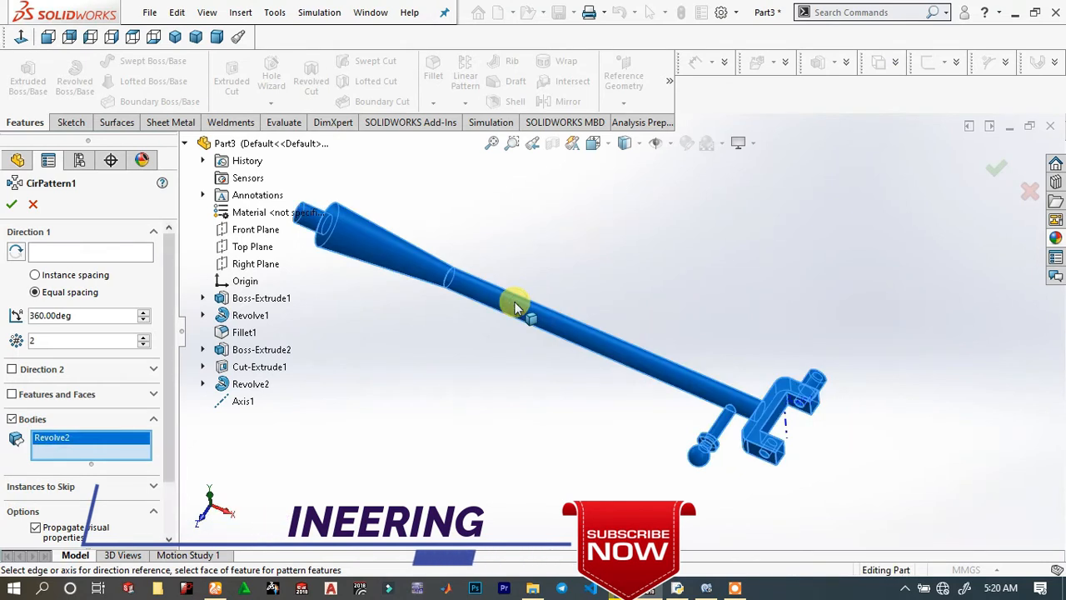
click(82, 253)
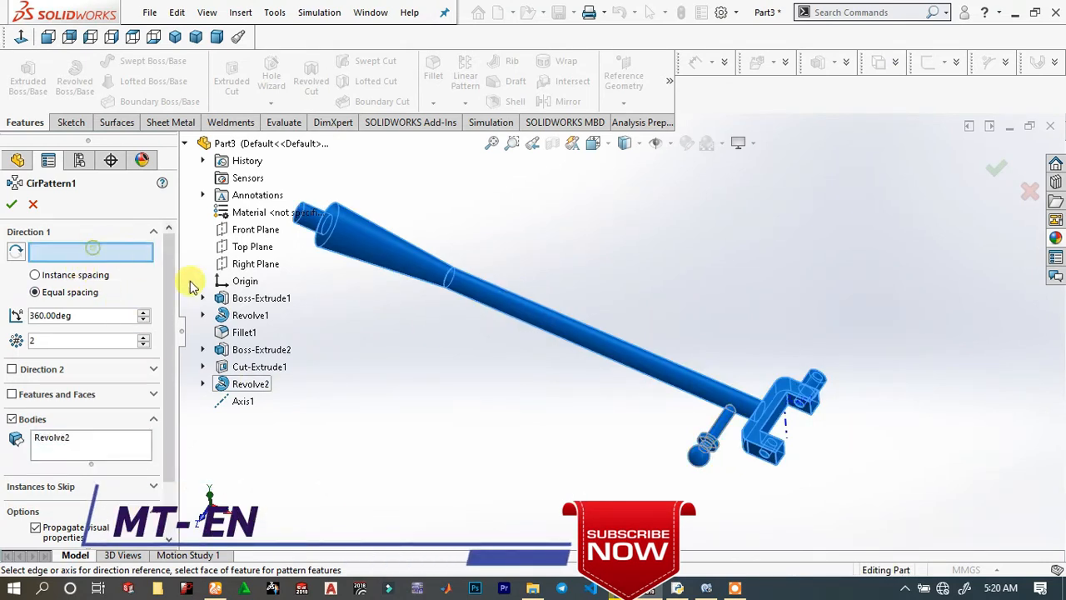
click(787, 430)
scroll(599, 428, up, 5)
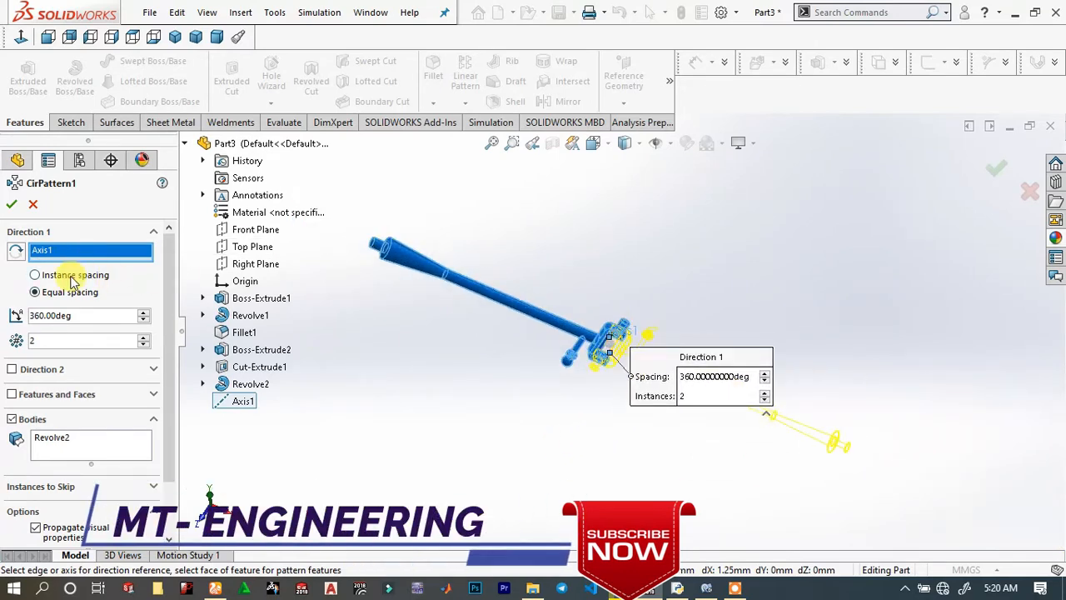
click(11, 204)
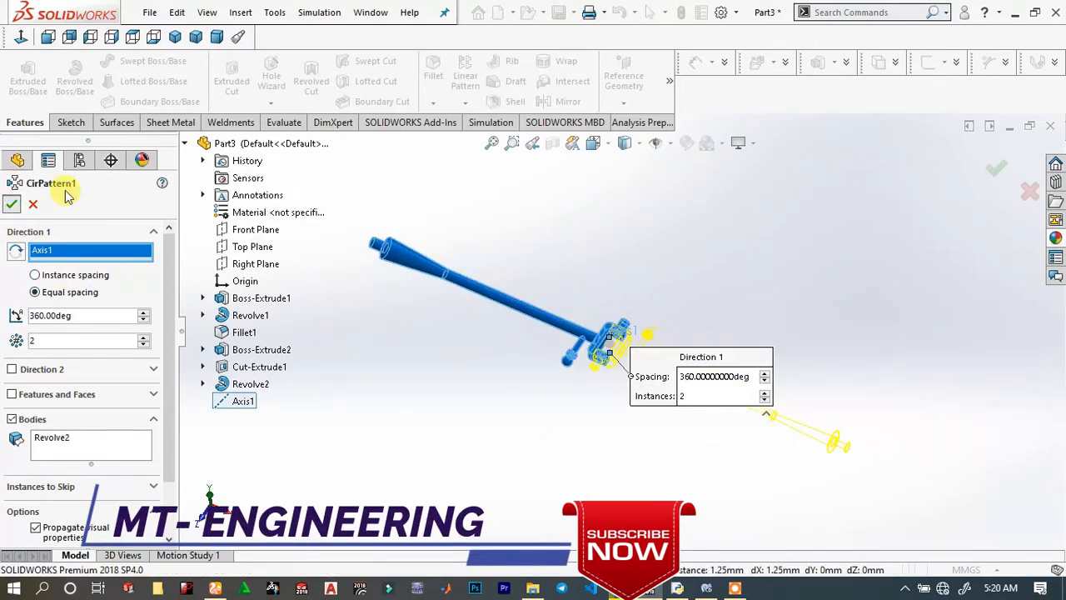
scroll(653, 346, down, 4)
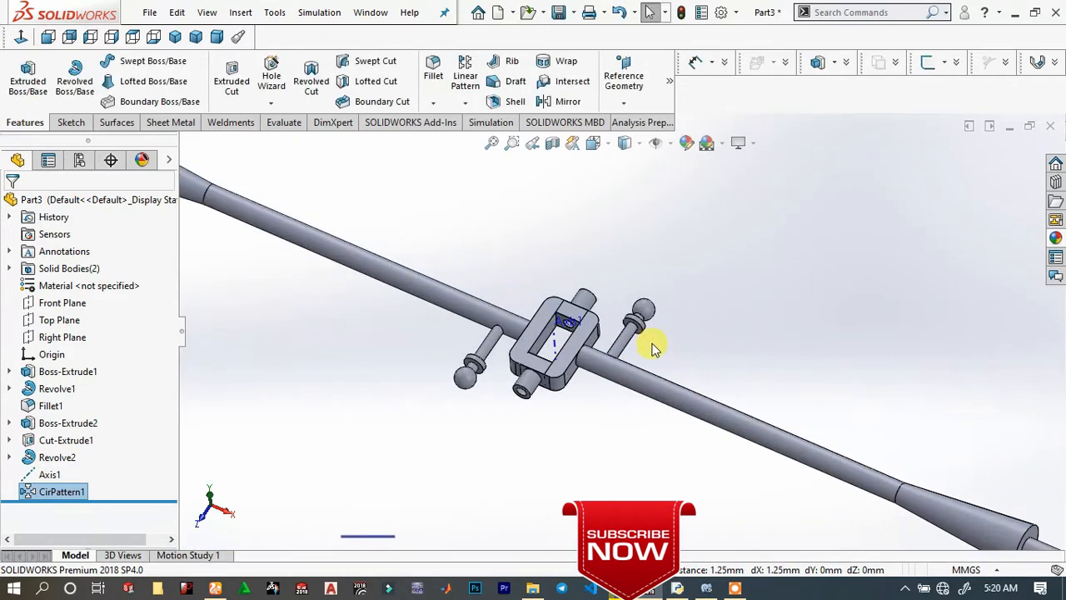
Hide the reference axis at the centre of the patterned bodies.
click(554, 333)
click(598, 287)
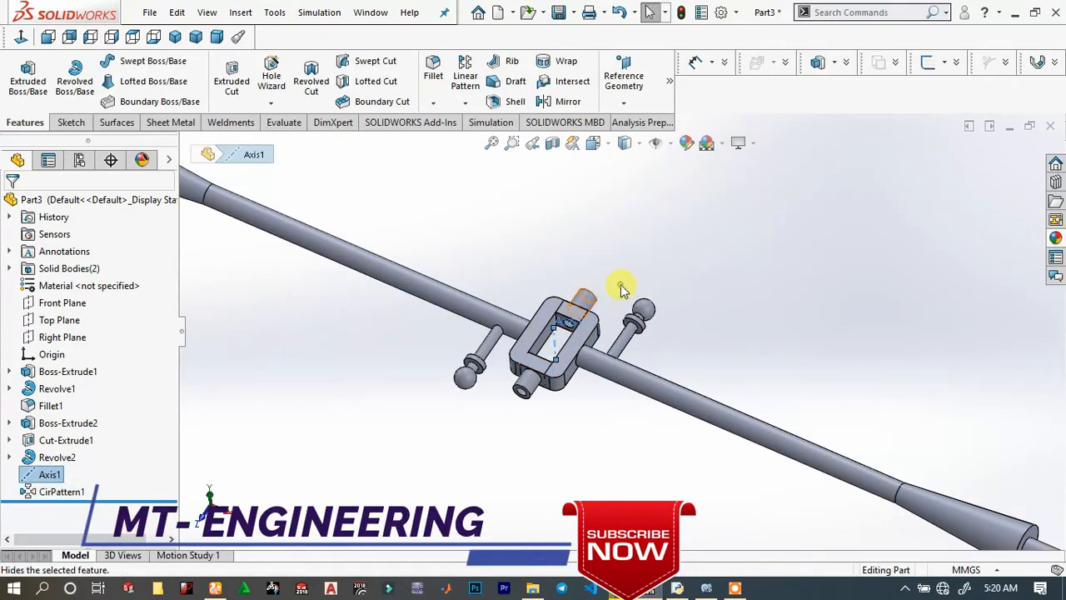
click(618, 286)
scroll(552, 333, up, 3)
scroll(515, 283, up, 2)
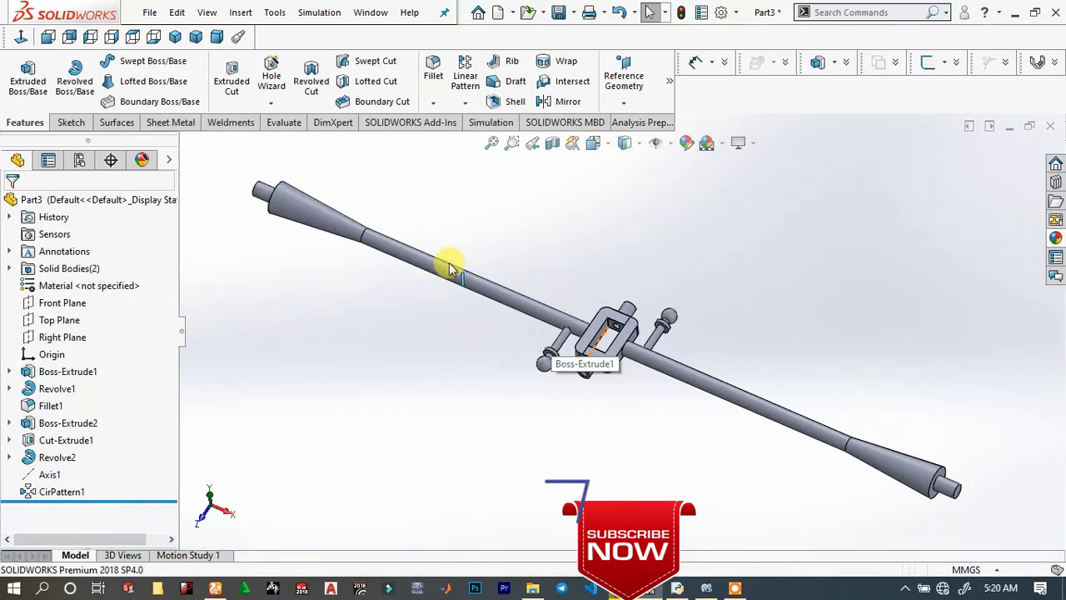
Apply a dark blue appearance colour from the standard swatches to the whole part.
click(142, 206)
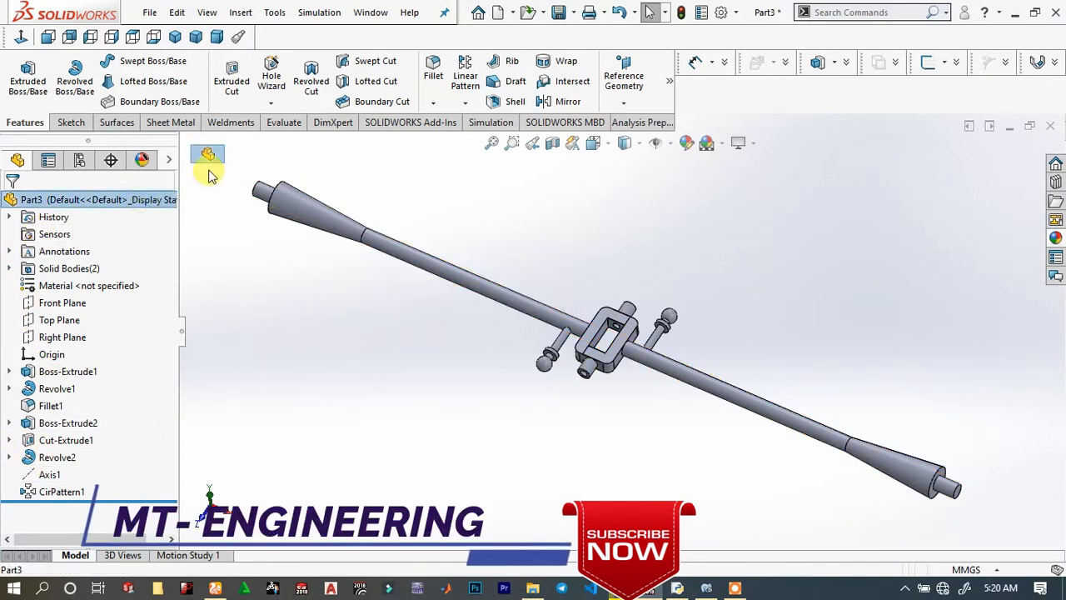
right_click(339, 226)
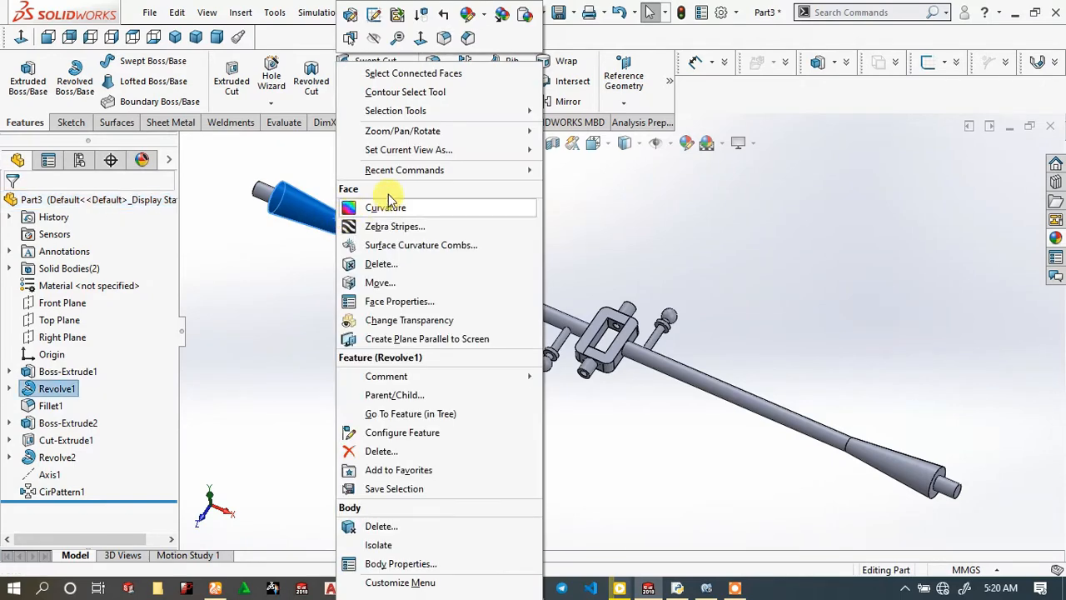
click(471, 19)
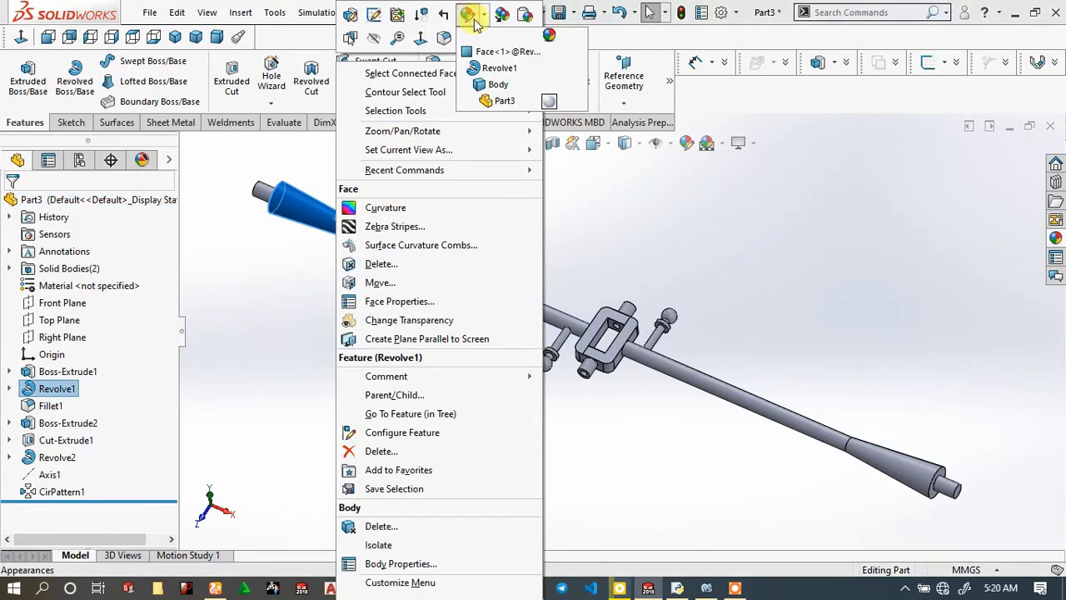
click(526, 102)
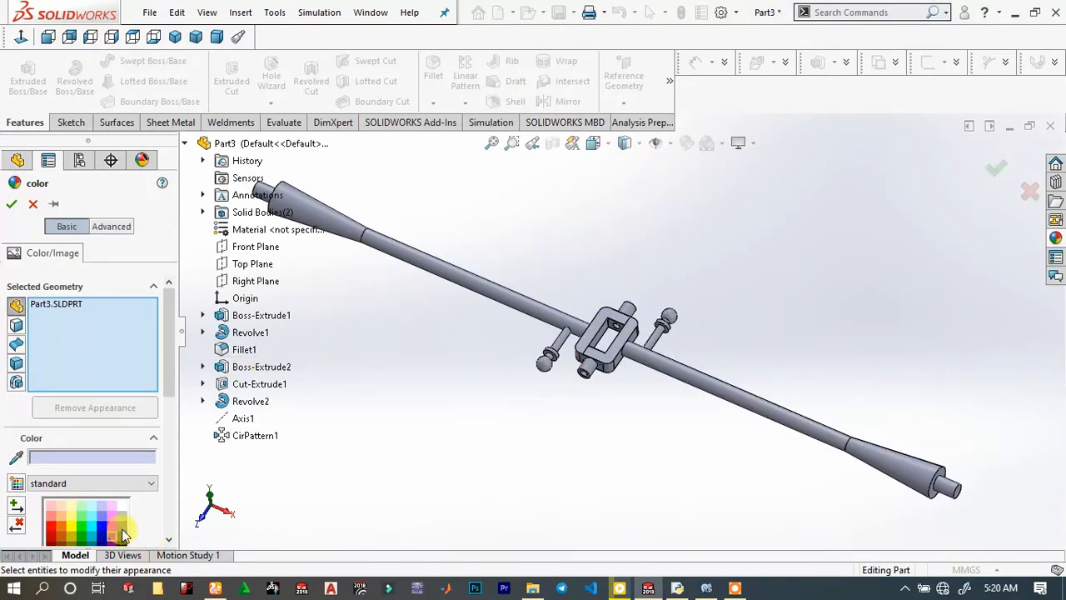
click(122, 529)
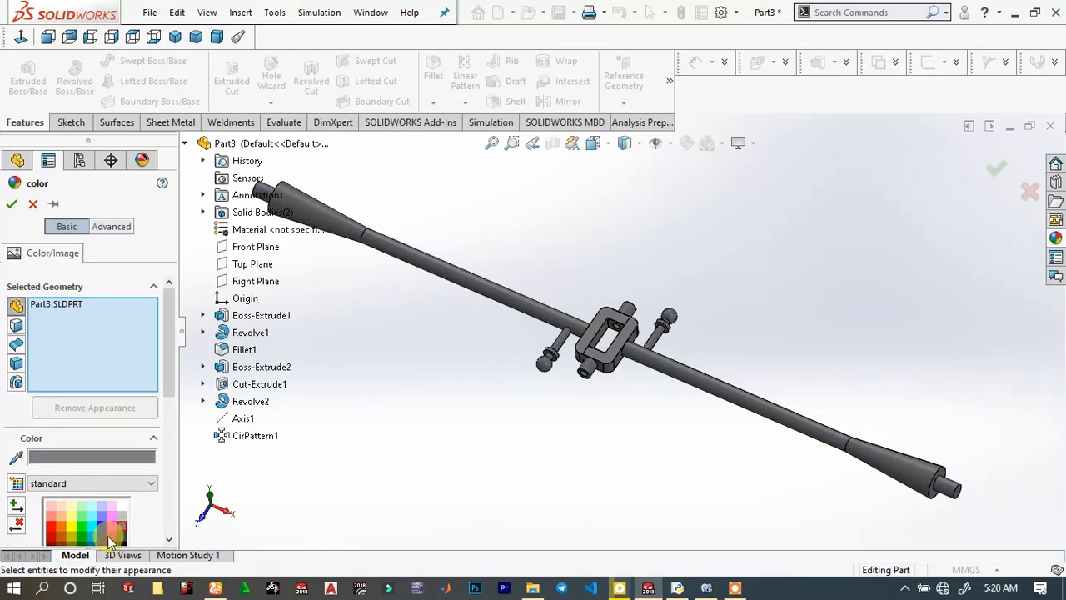
click(102, 535)
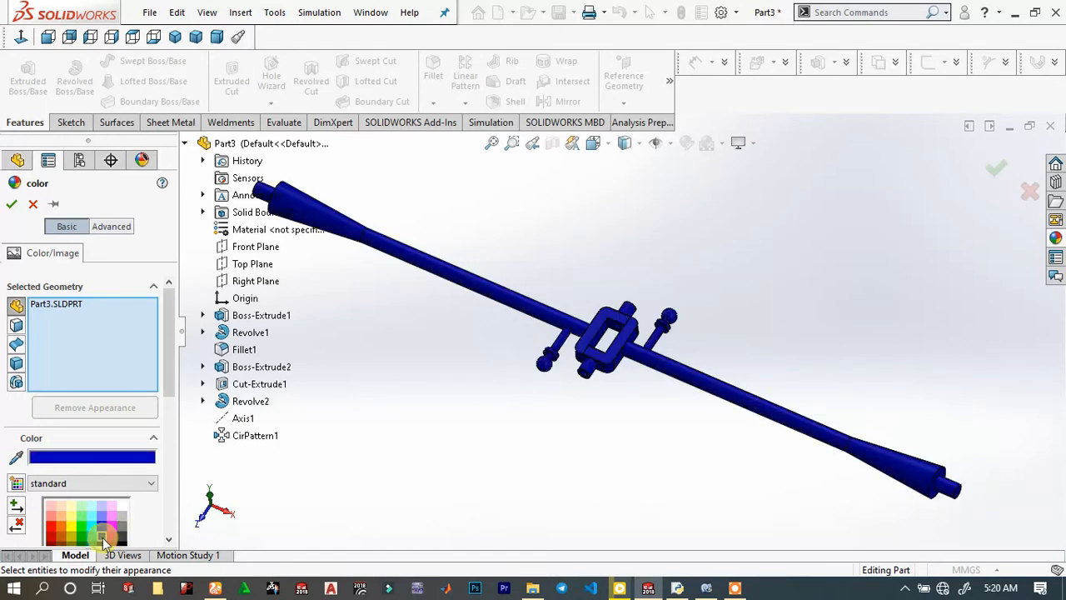
click(11, 204)
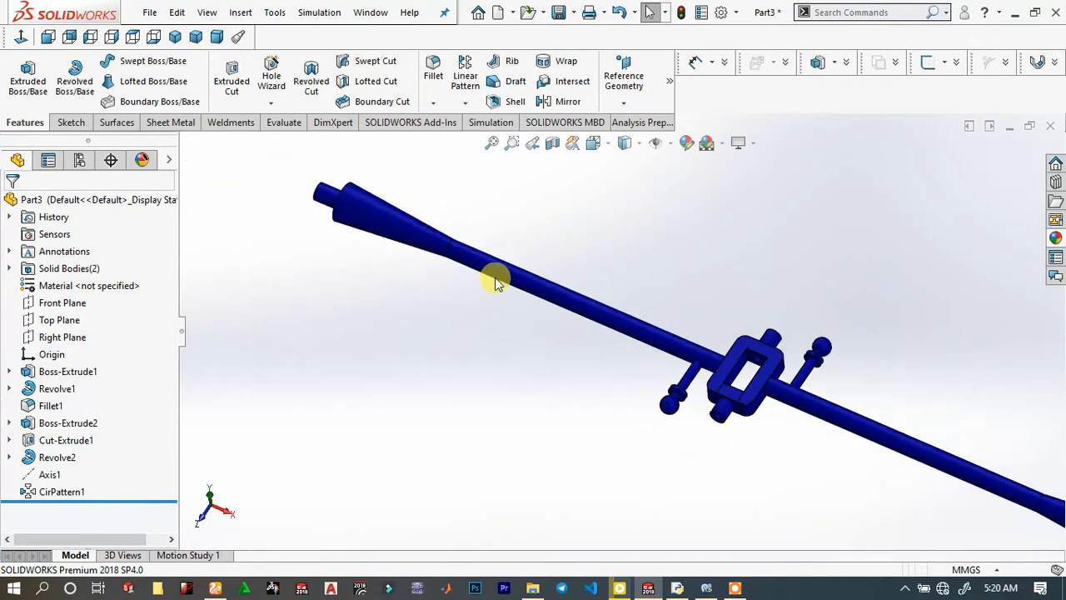
Start a sketch on the Front Plane and draw a circle about 1.1 mm in diameter on the arm's narrow end stub.
middle_drag(839, 306, 600, 391)
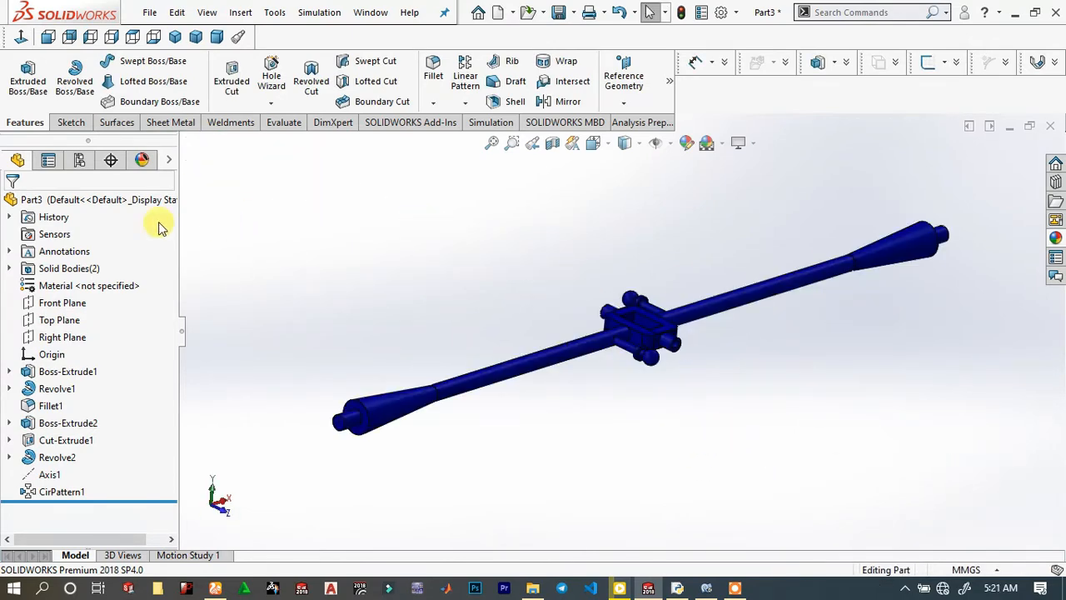
click(55, 303)
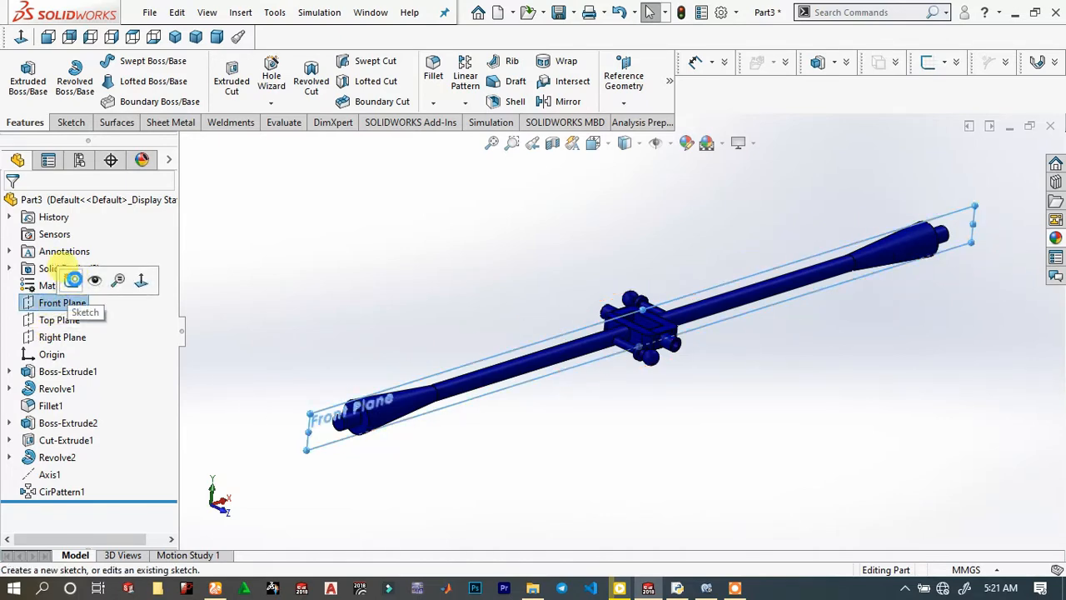
click(71, 283)
scroll(244, 330, down, 3)
scroll(840, 336, down, 2)
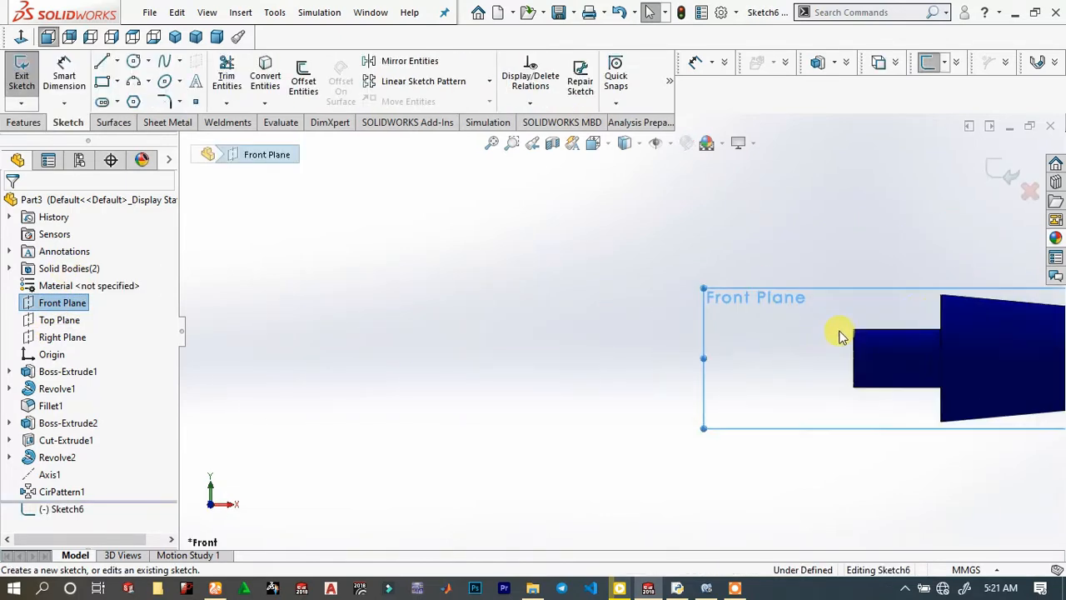
scroll(1003, 350, down, 3)
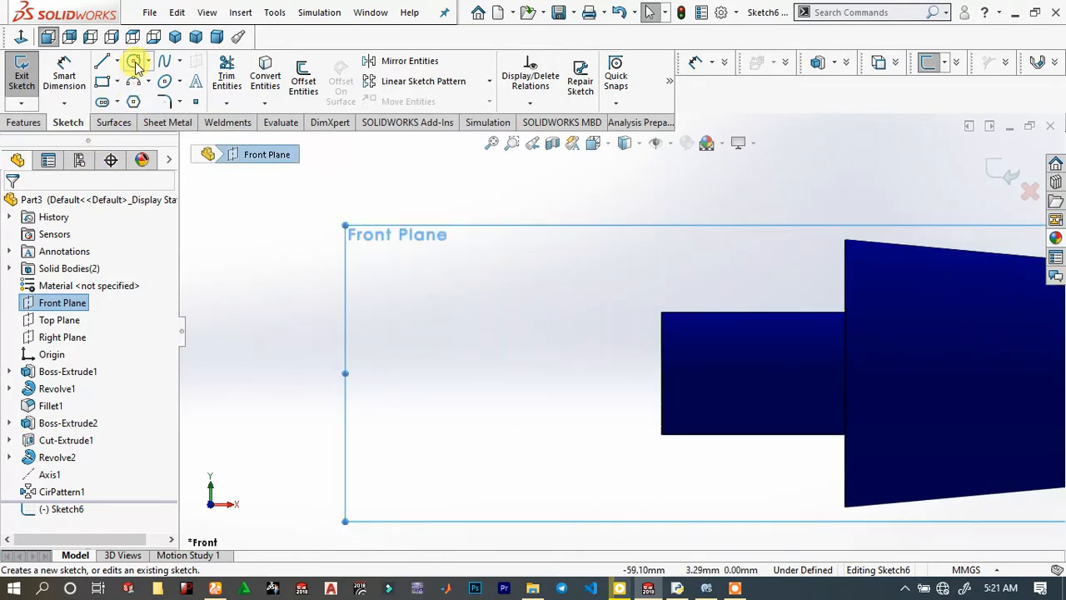
click(135, 63)
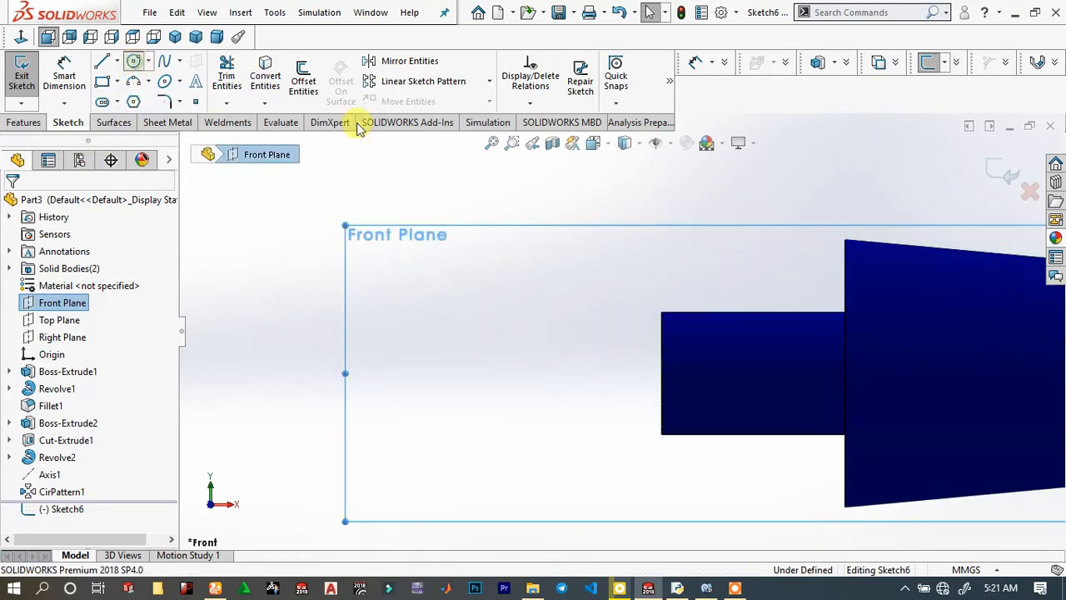
click(752, 379)
click(748, 340)
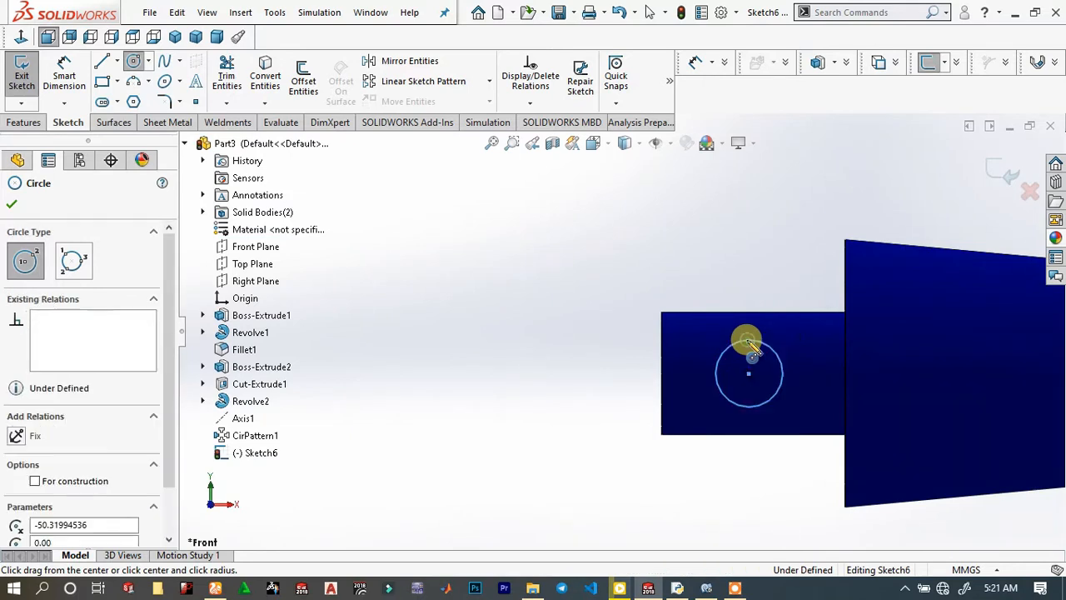
key(Escape)
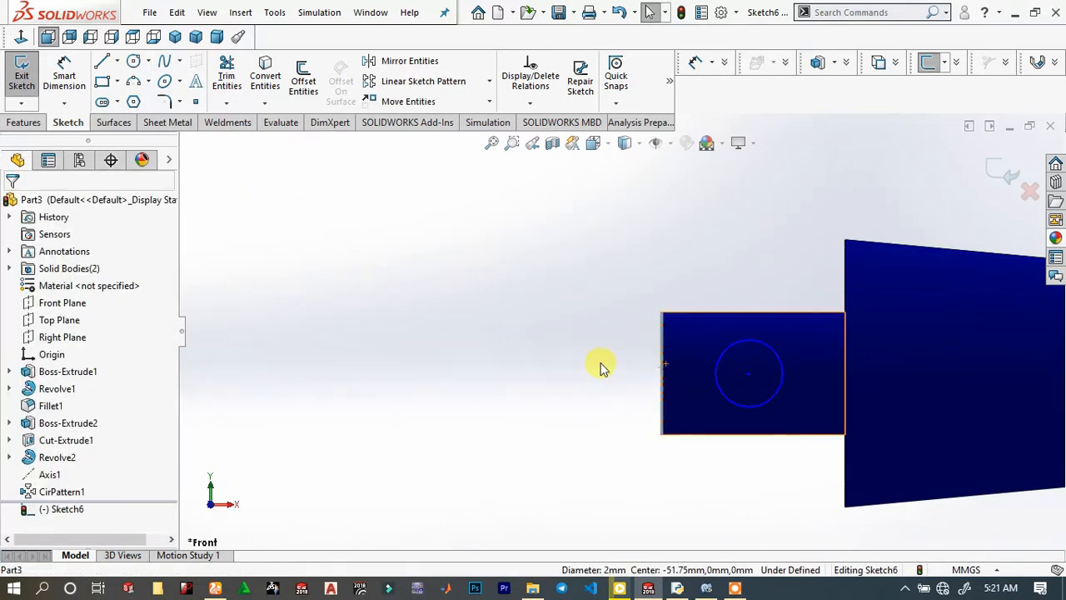
Dimension the circle on the end stub to a diameter of 1 mm.
click(66, 77)
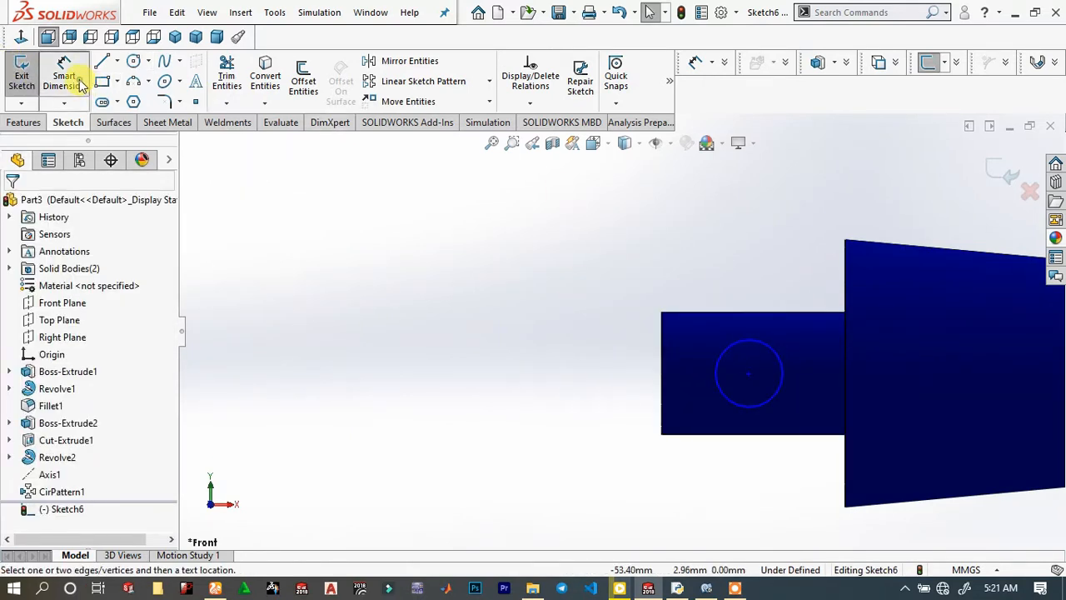
click(723, 354)
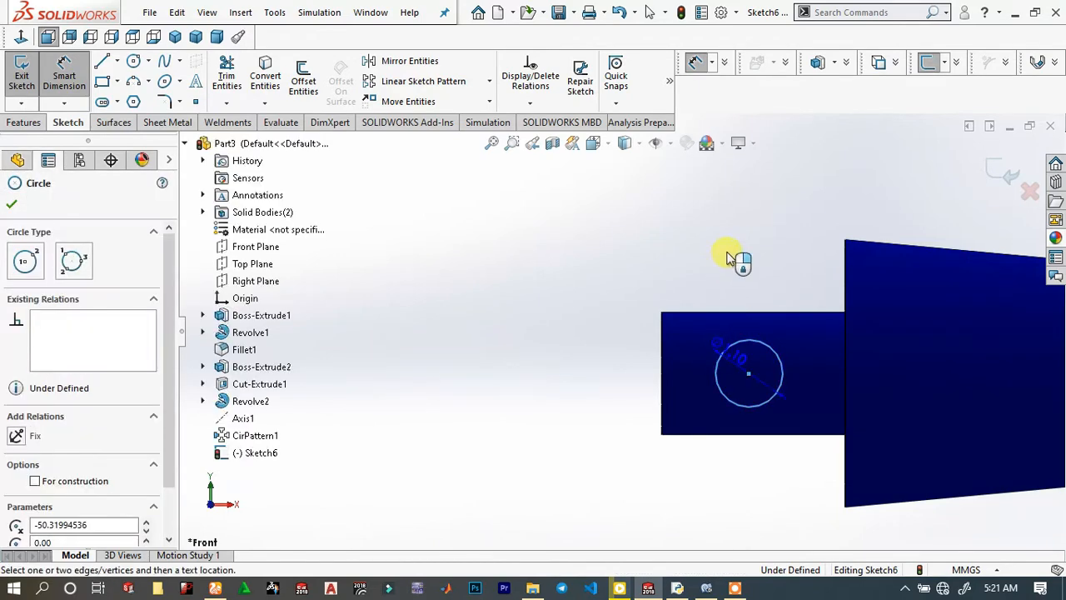
click(770, 237)
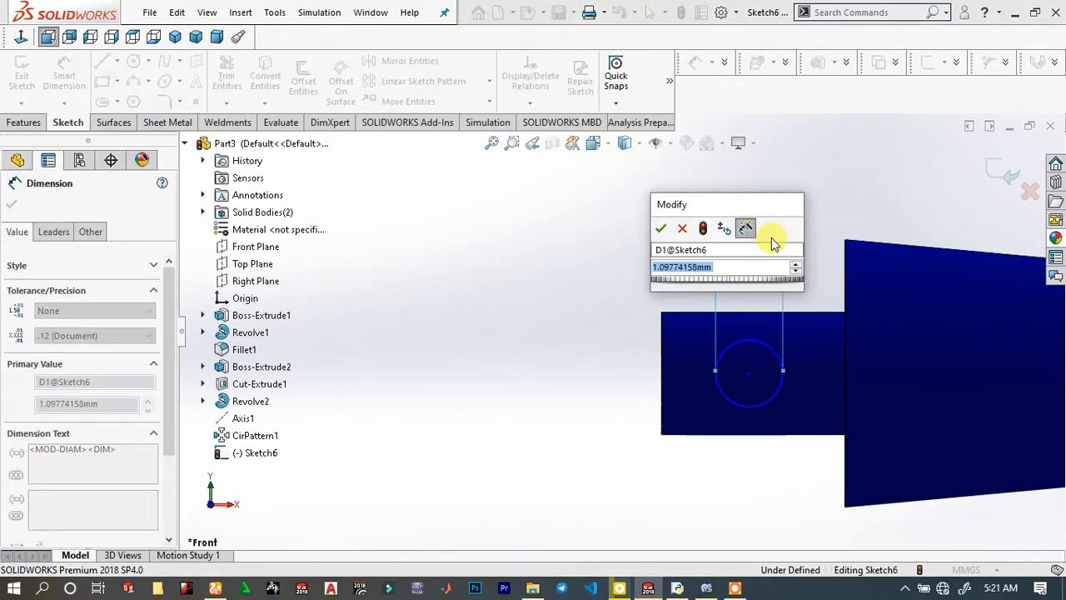
text(1.1)
key(Return)
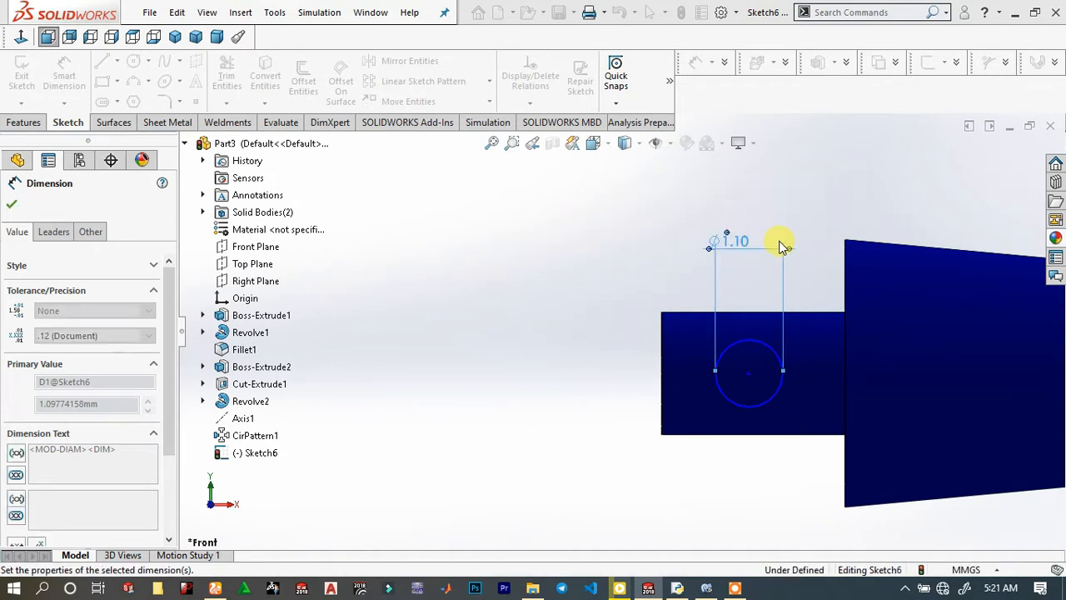
Dimension the circle's centre 2 mm horizontally from the outer end face of the stub.
click(748, 375)
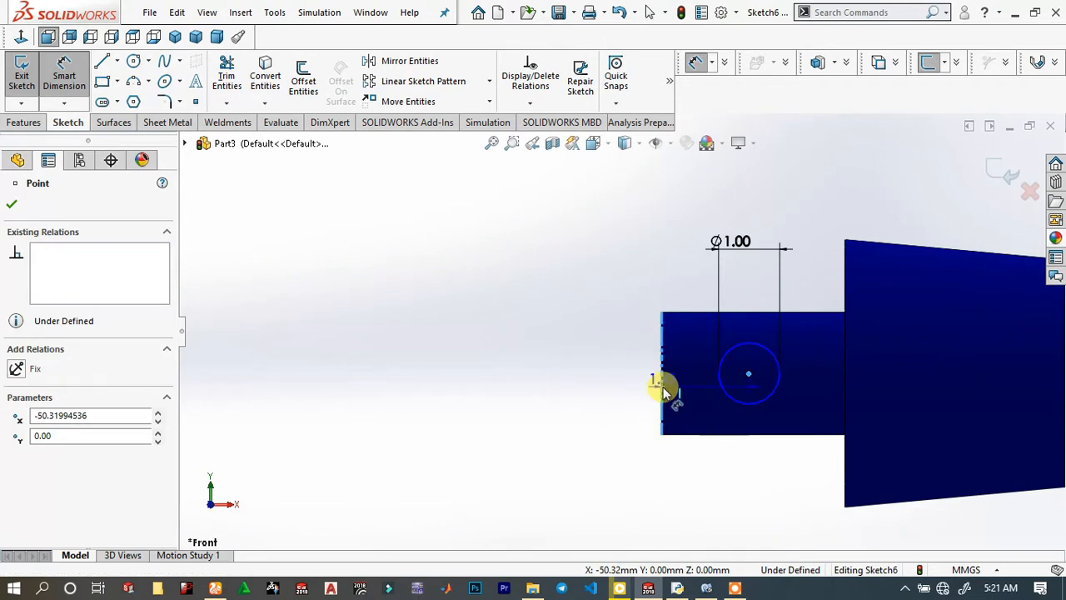
click(701, 463)
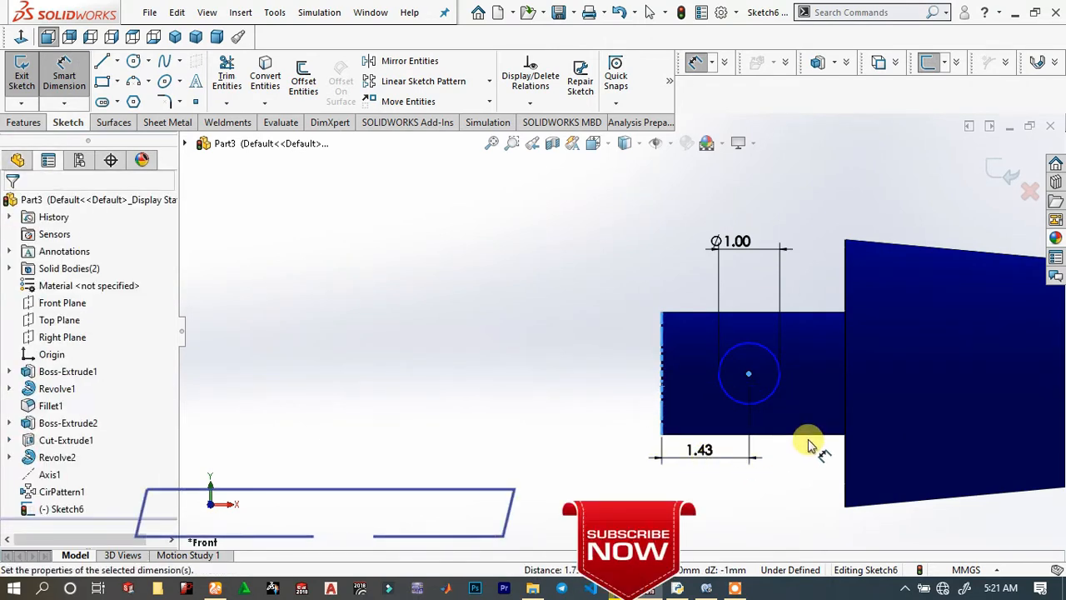
text(2)
key(Return)
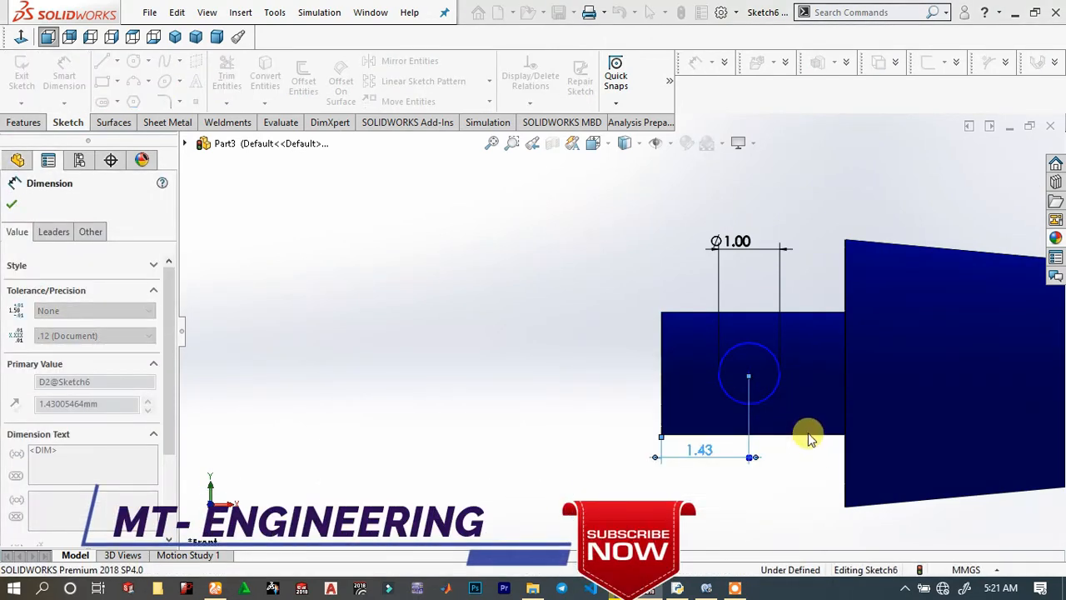
click(538, 305)
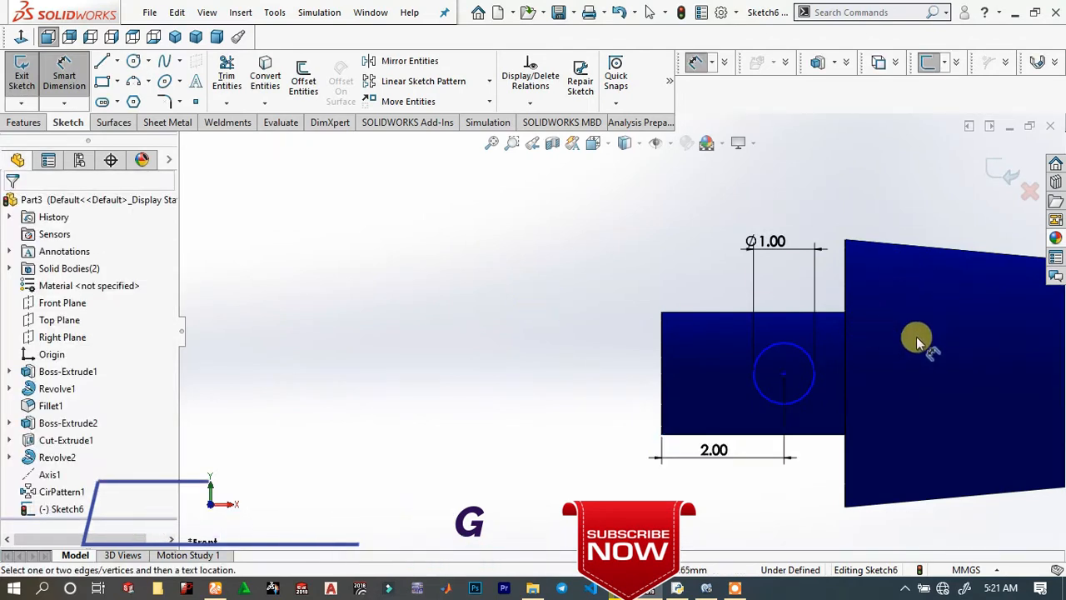
Dimension the circle's centre 1 mm vertically from the stub's lower edge.
scroll(916, 337, up, 3)
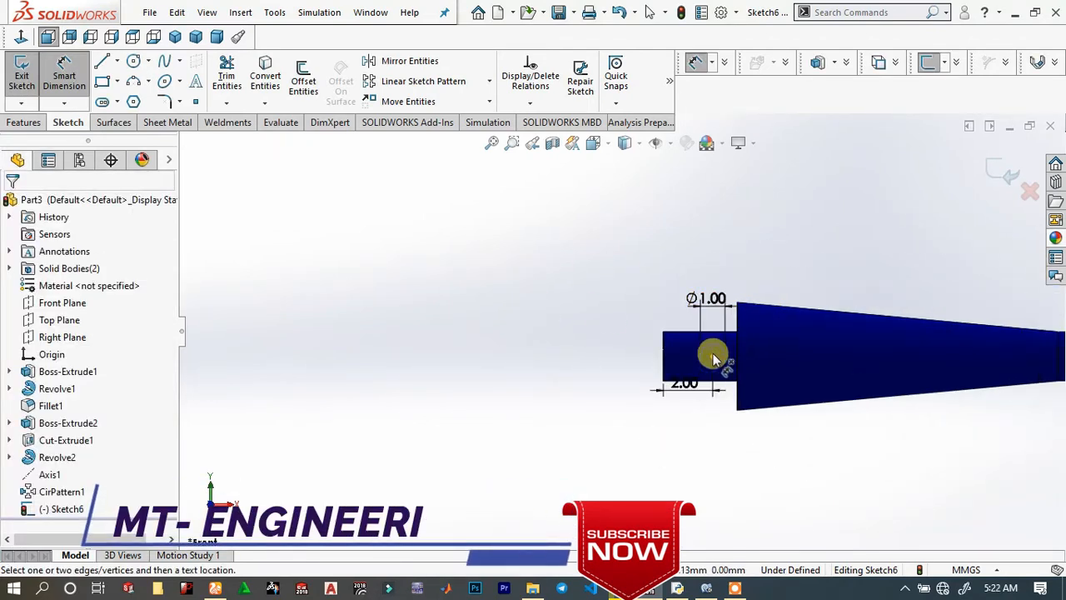
click(713, 357)
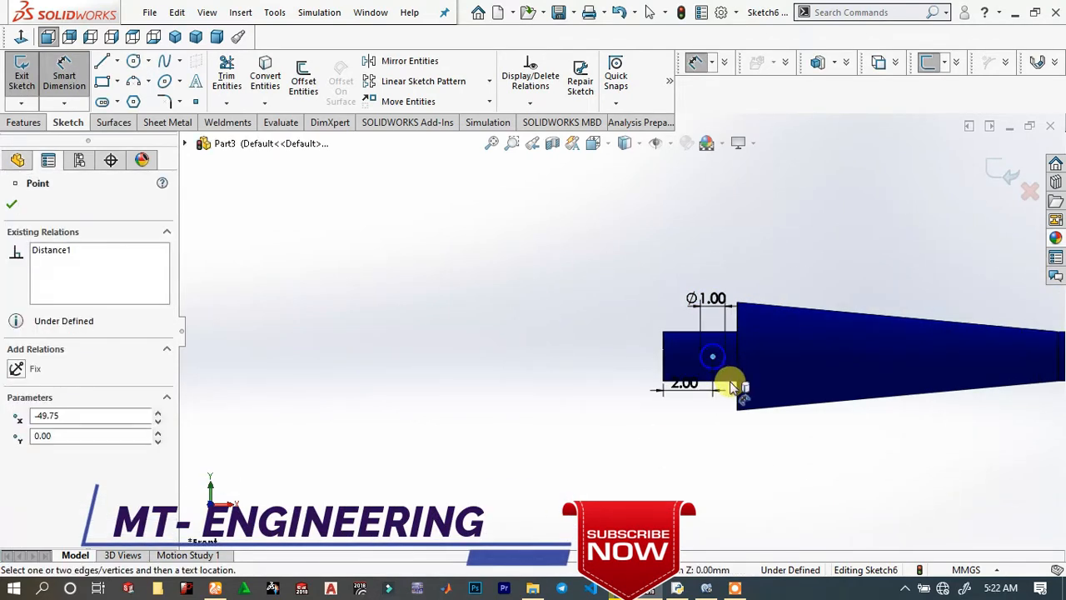
click(731, 388)
click(587, 358)
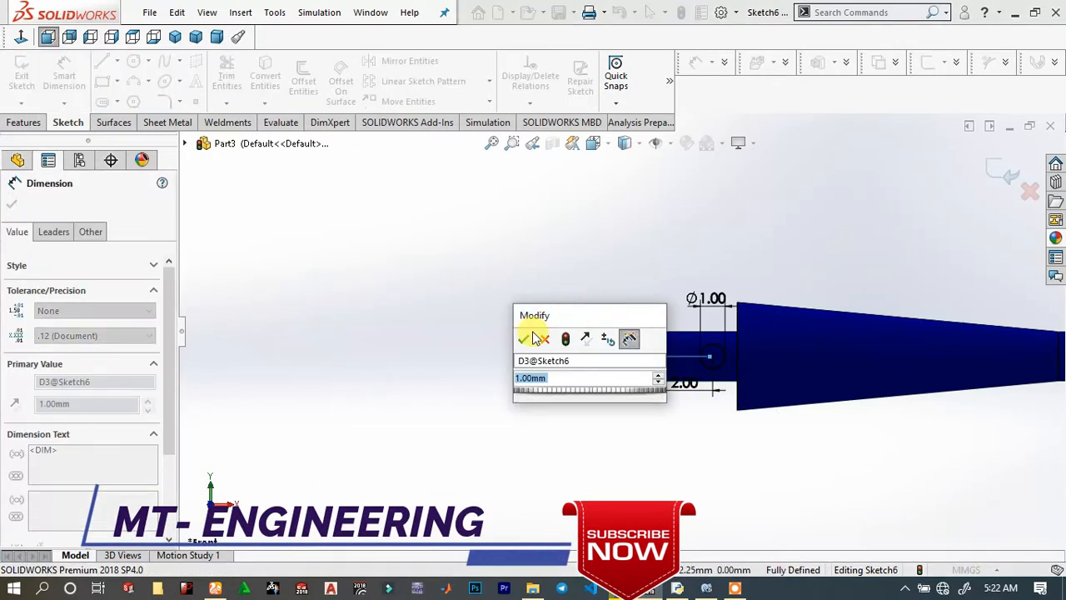
click(526, 339)
click(200, 213)
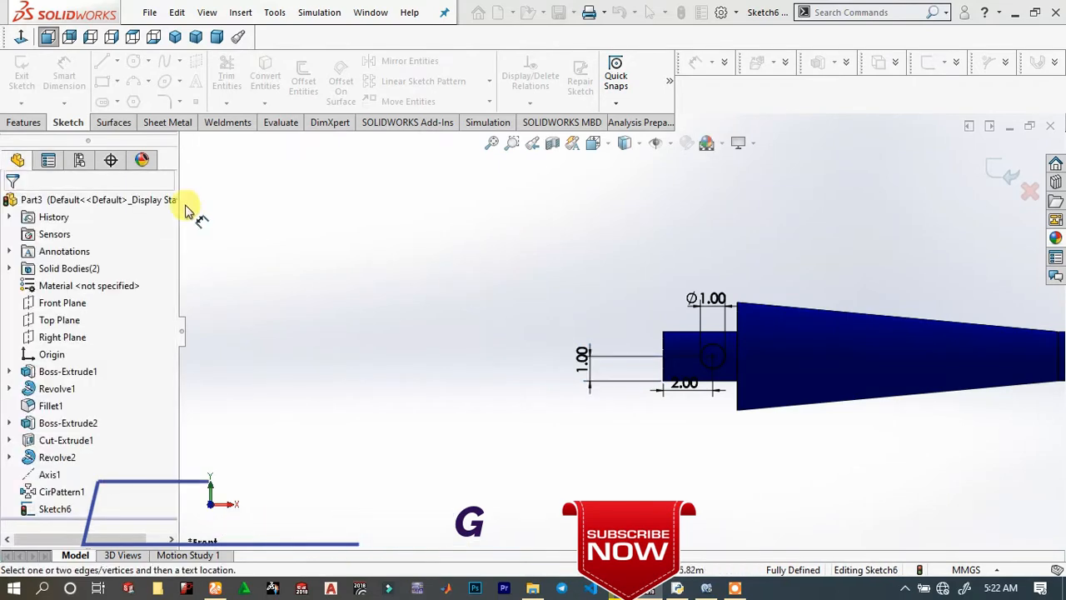
Cut-extrude the circle through the end stub with a Mid Plane end condition and a depth of 2 mm.
click(23, 122)
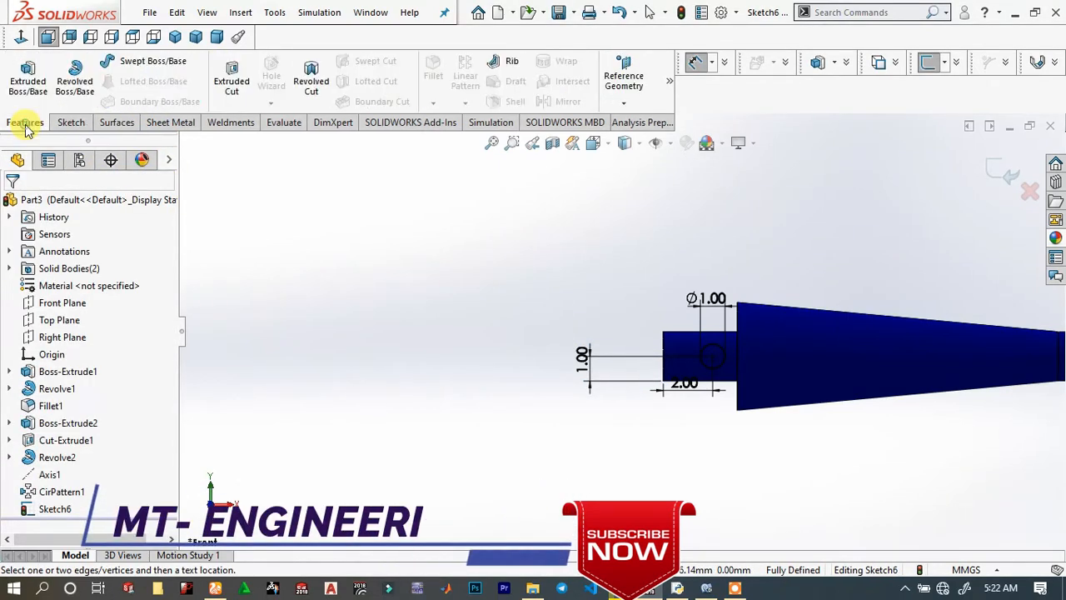
click(228, 66)
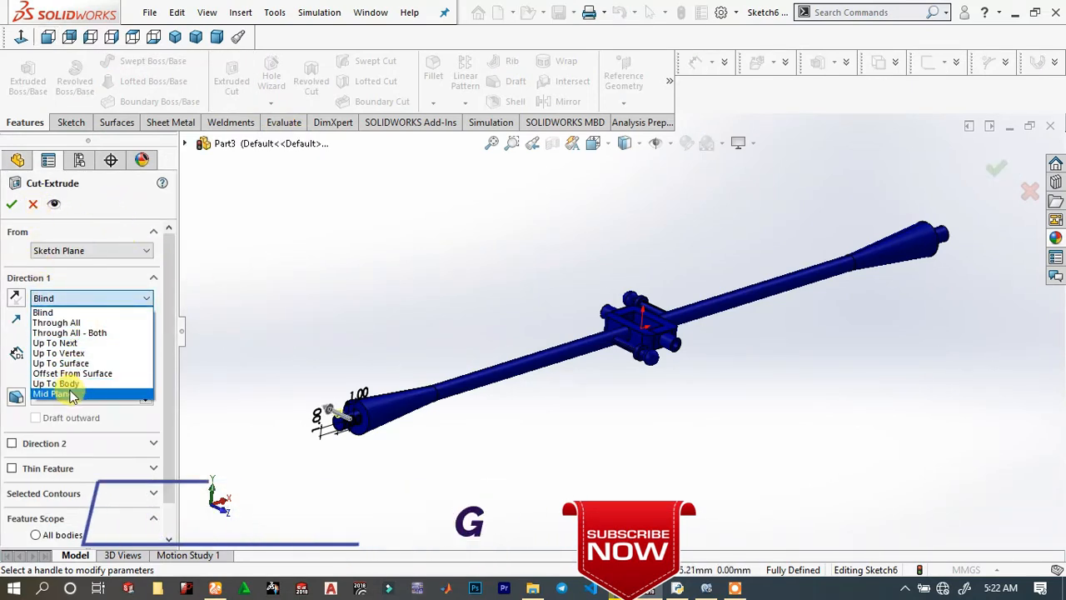
click(70, 393)
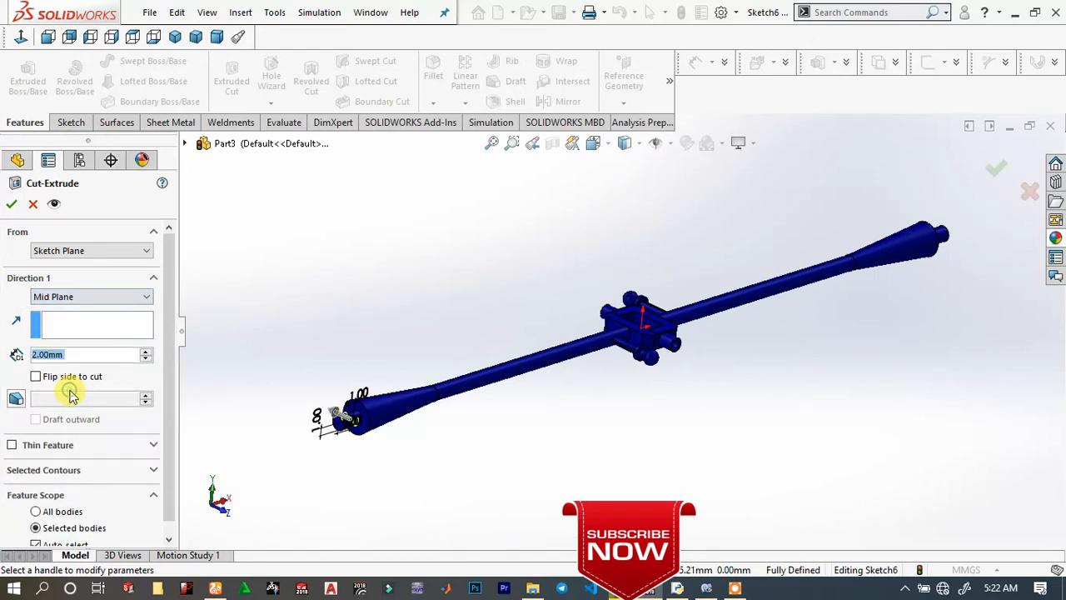
click(13, 206)
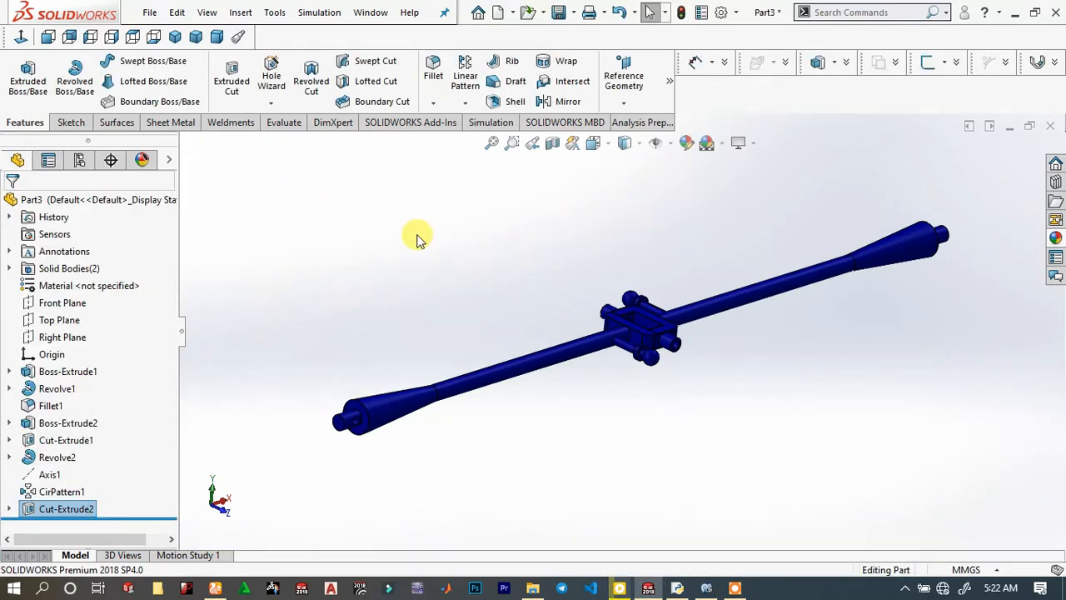
Reorder the features so the circular pattern comes after the end-stub hole cut and repeats the hole on the opposite arm.
scroll(885, 266, down, 6)
scroll(742, 254, up, 3)
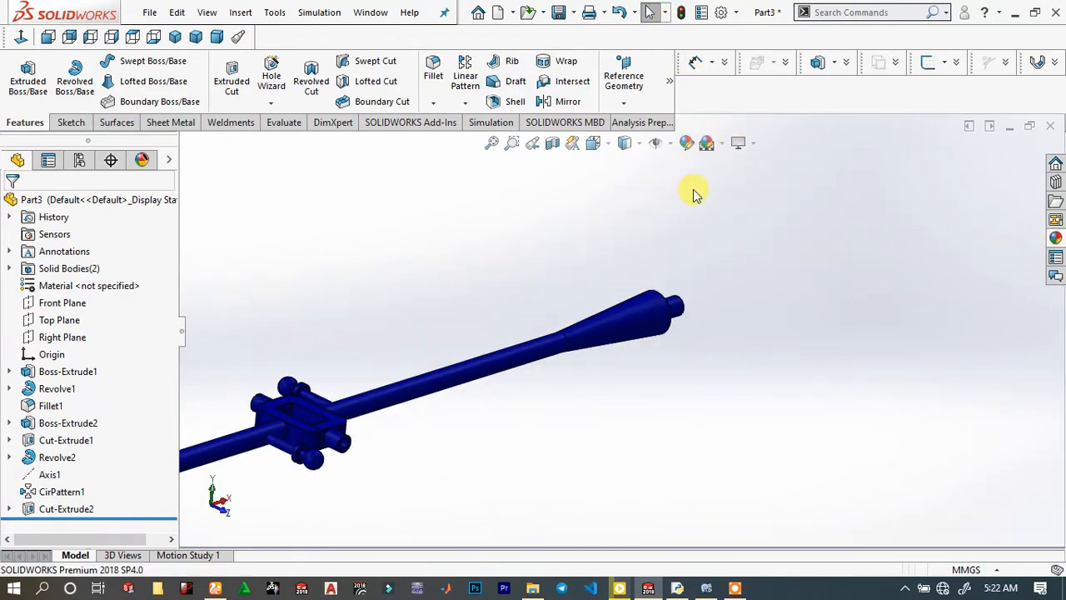
scroll(276, 457, down, 2)
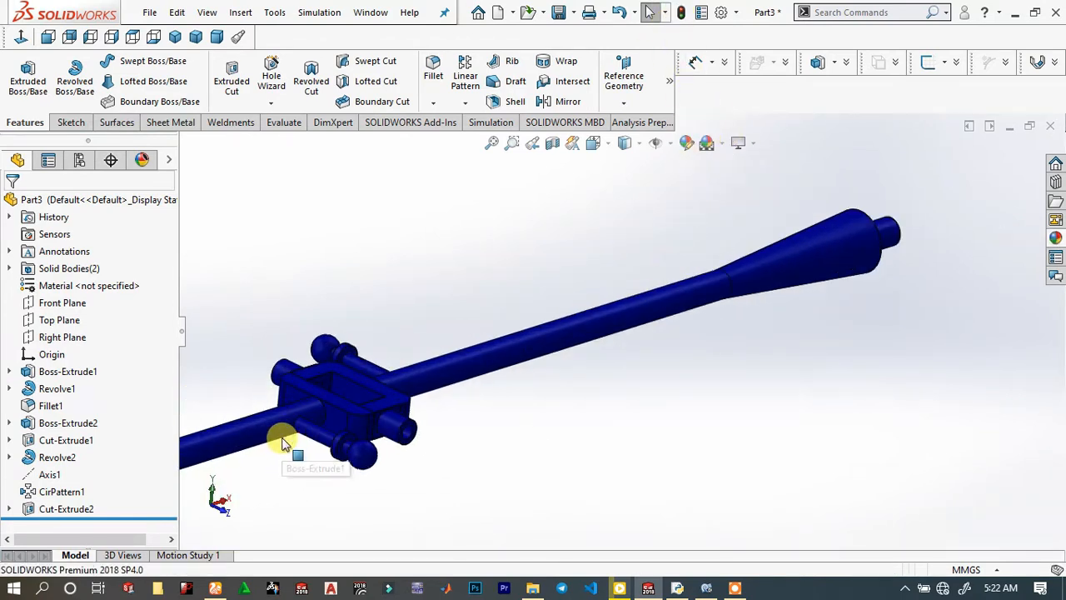
scroll(333, 411, up, 5)
scroll(358, 408, down, 3)
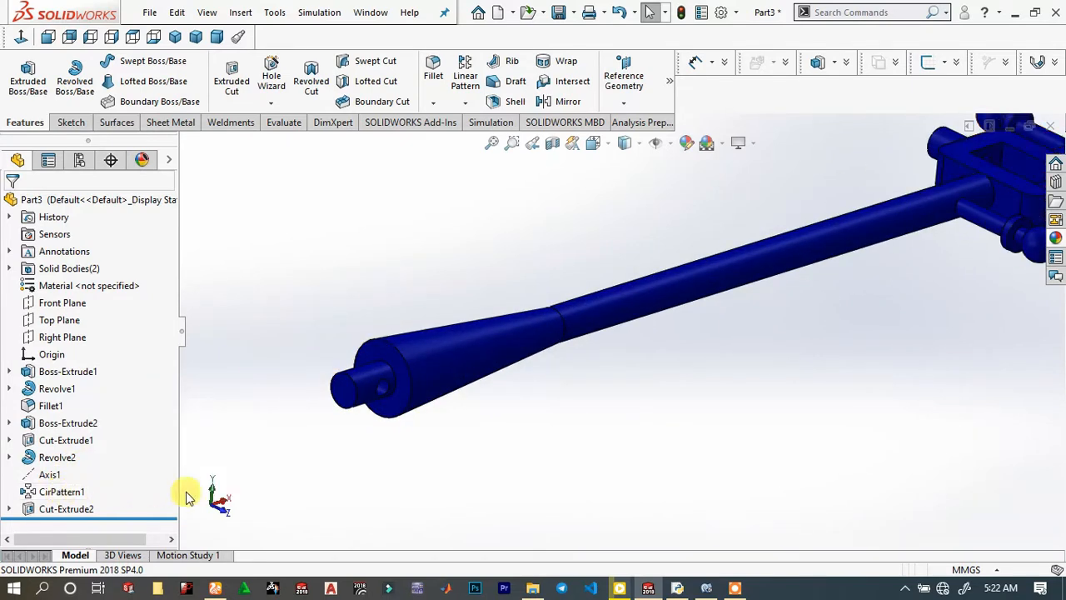
key(f)
drag(25, 492, 24, 518)
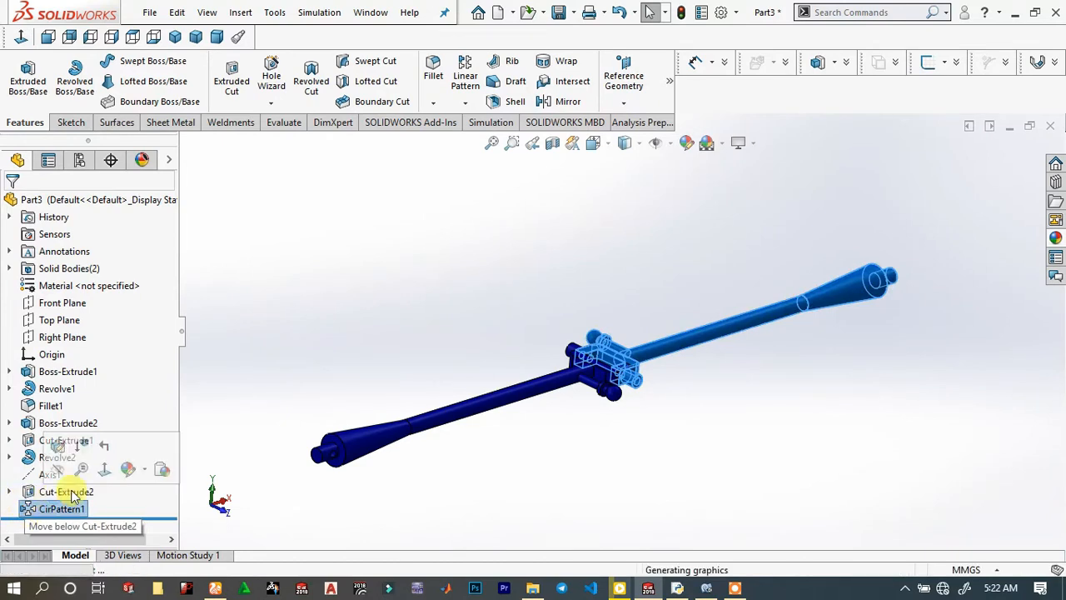
click(330, 375)
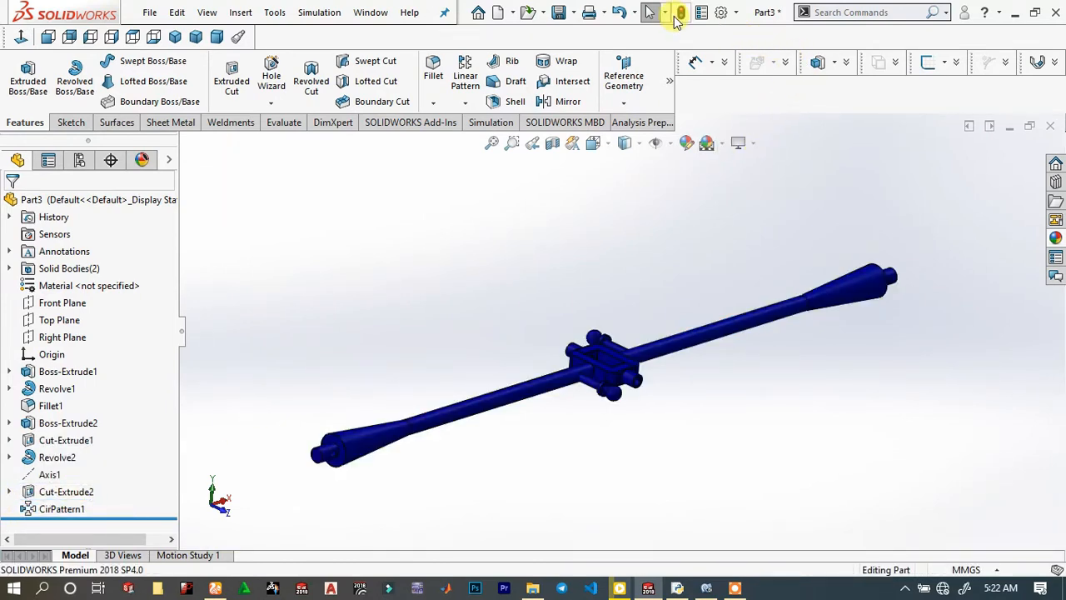
scroll(878, 279, down, 5)
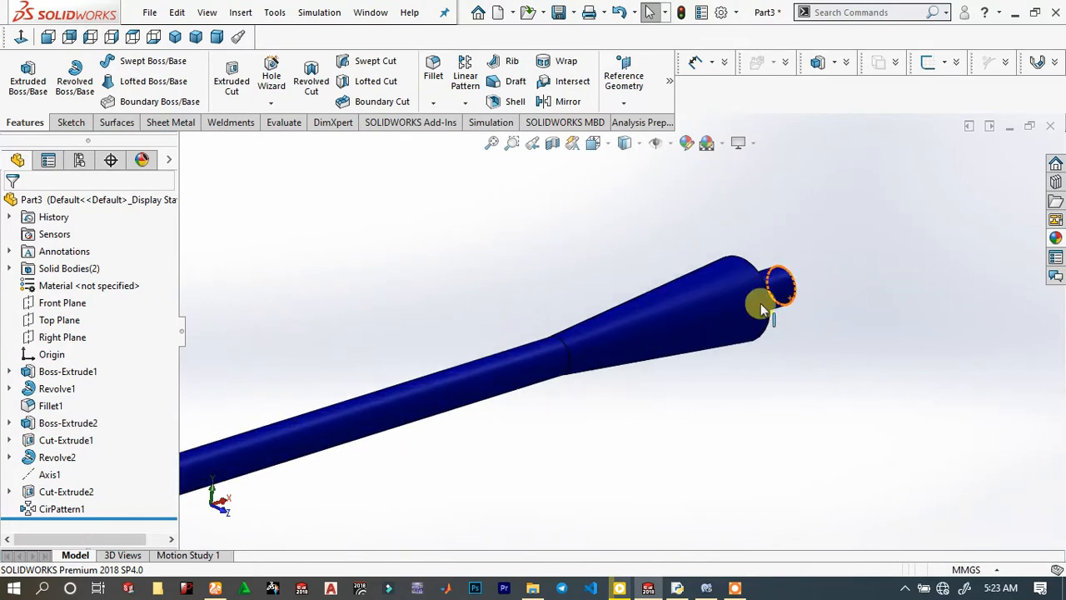
scroll(711, 310, up, 8)
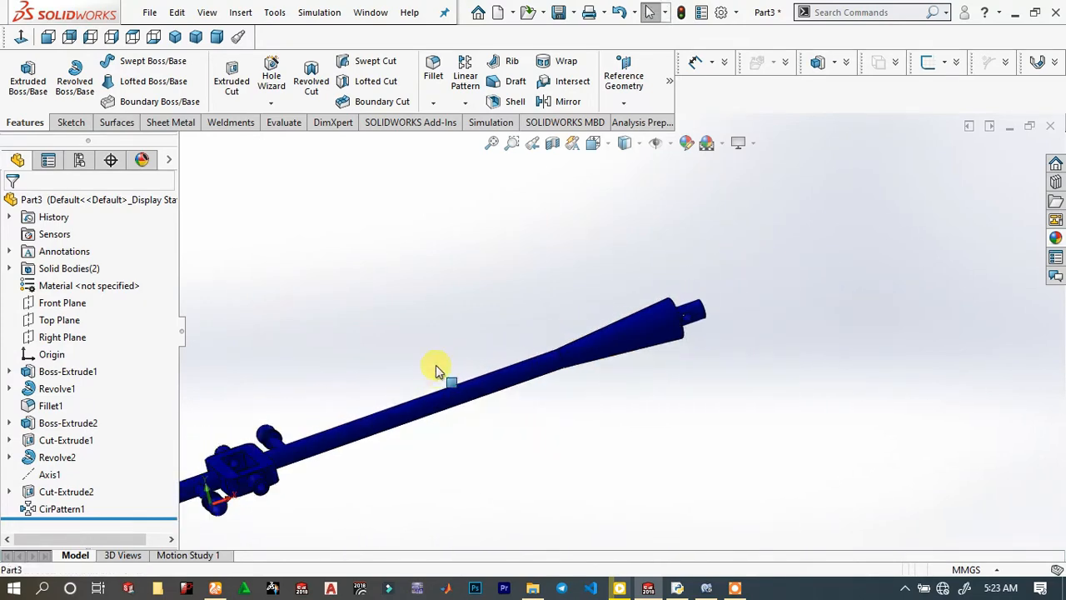
scroll(352, 427, down, 5)
middle_drag(410, 408, 501, 398)
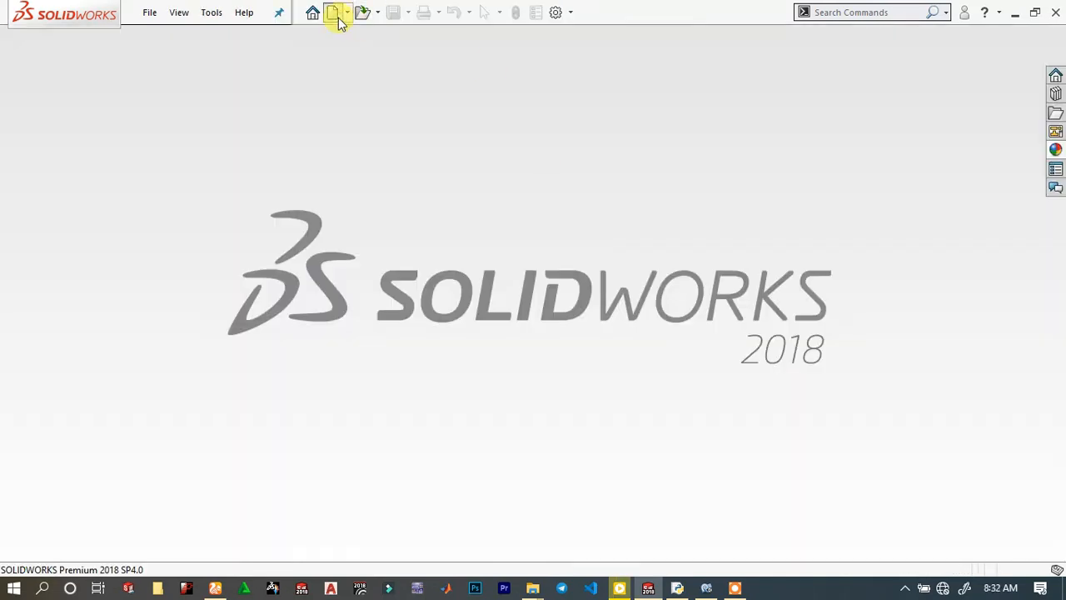
Create a new part document and start a sketch on the Right Plane.
click(332, 12)
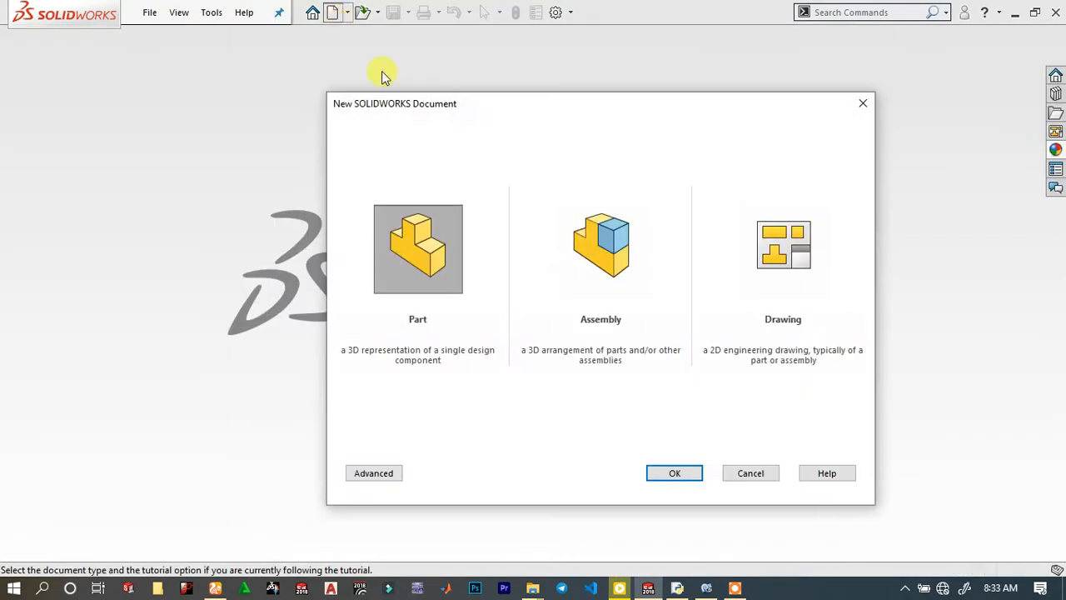
click(673, 474)
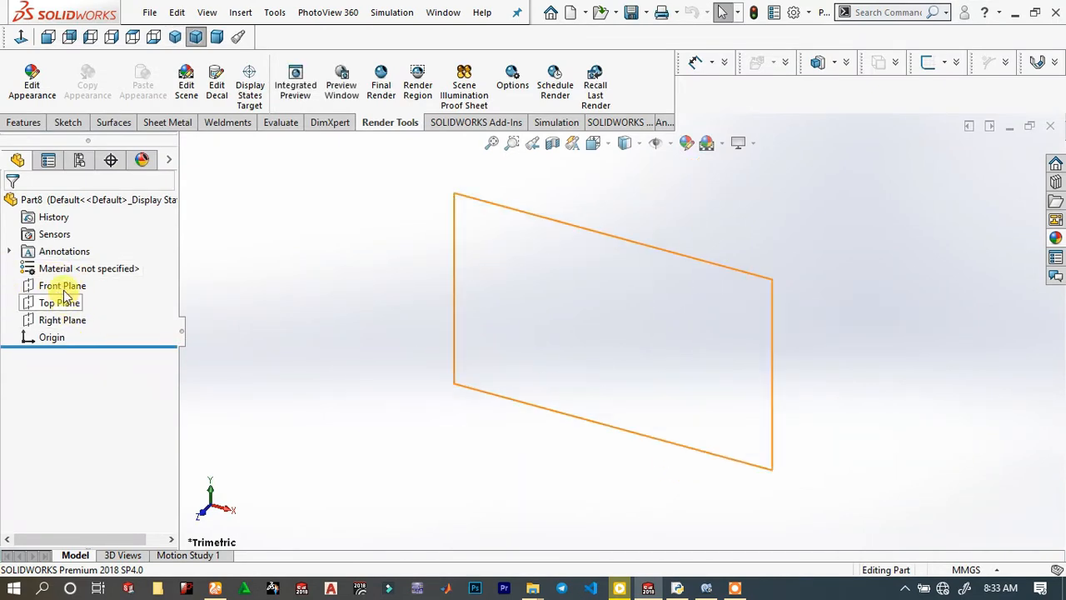
click(66, 320)
click(88, 296)
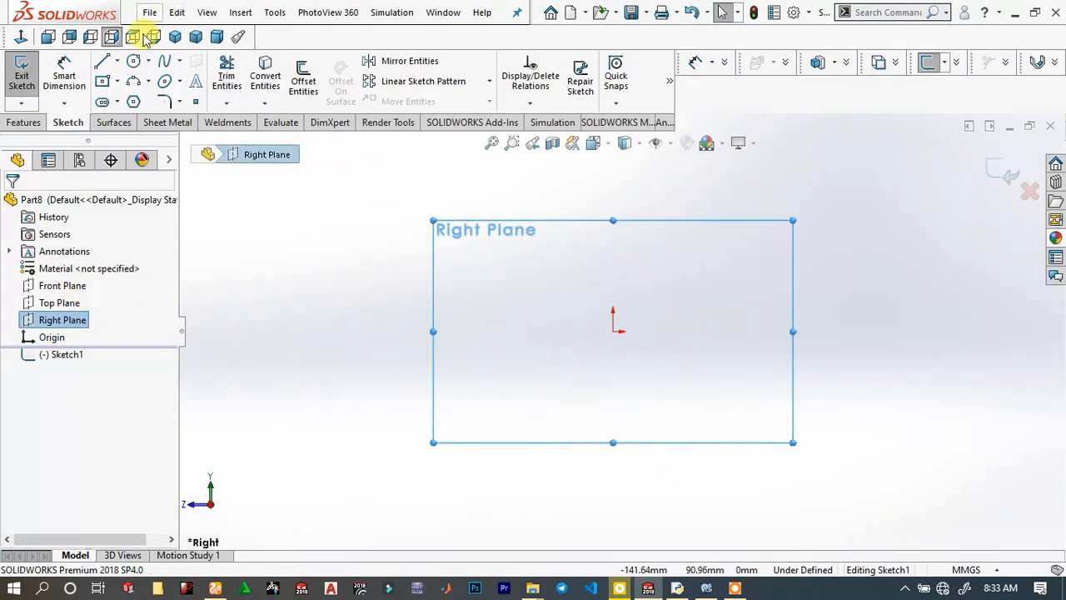
Sketch a horizontal line through the origin, extending farther on one side, and make it construction geometry.
click(104, 65)
click(459, 330)
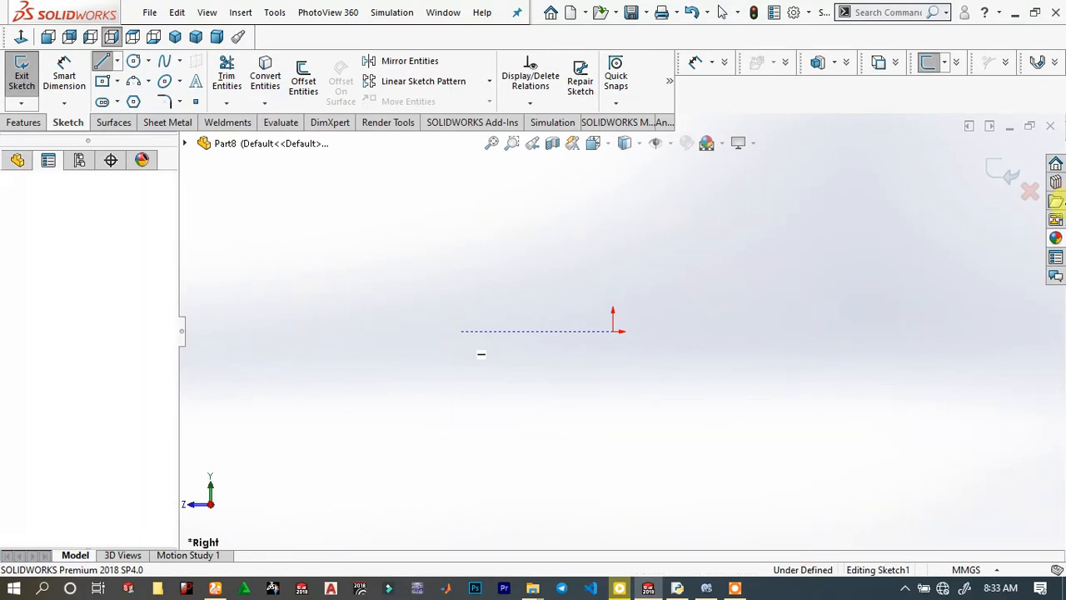
click(1005, 330)
right_click(1005, 329)
click(907, 284)
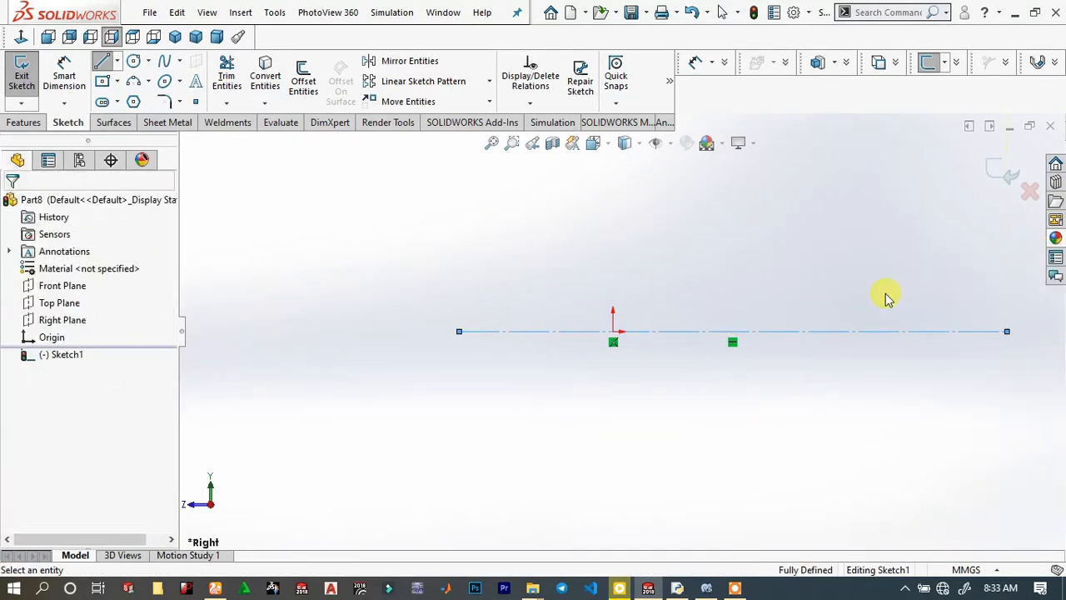
Sketch a closed stepped profile about 154 mm long below the centreline, starting directly under the origin with its thinner section.
scroll(1005, 306, down, 1)
click(107, 59)
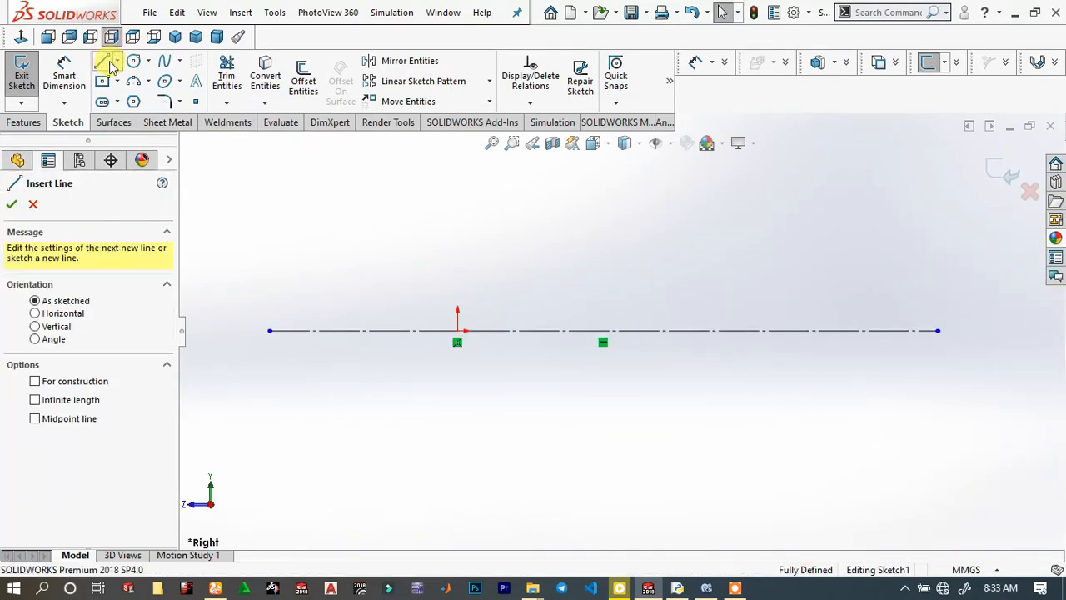
click(457, 373)
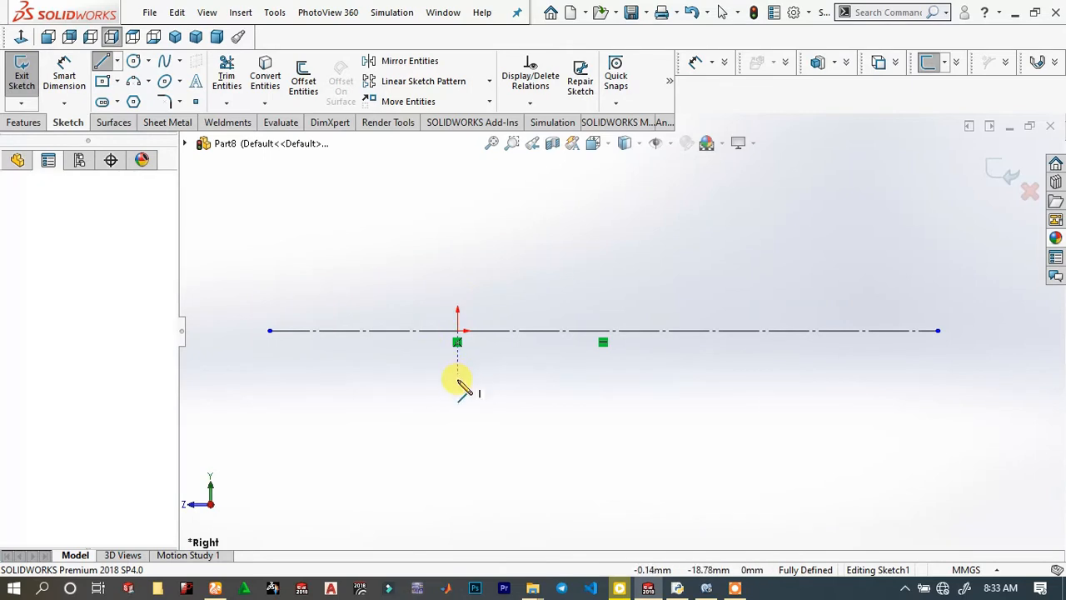
click(837, 373)
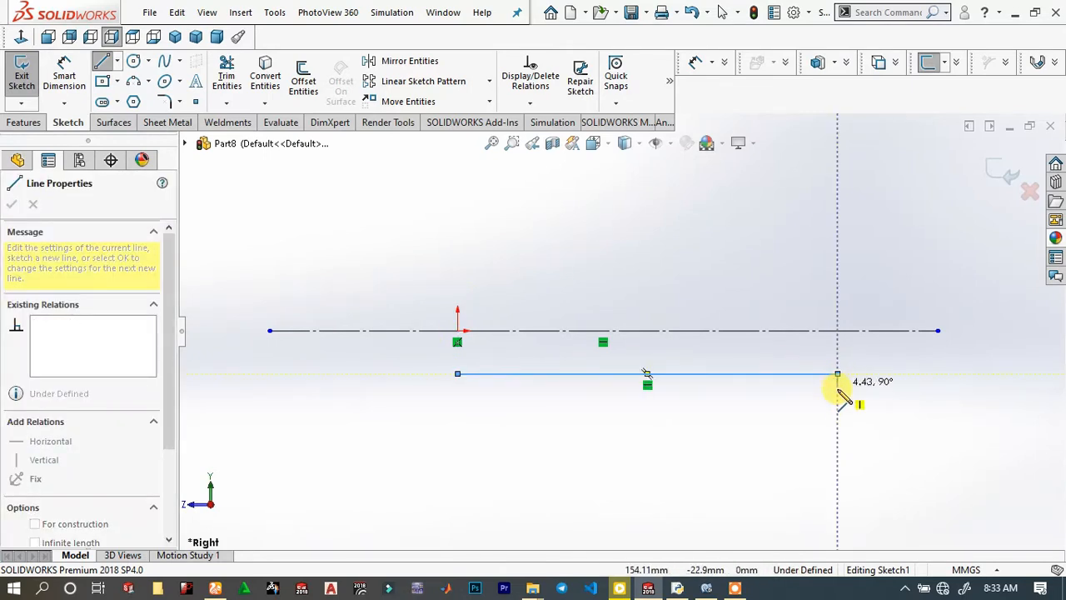
click(837, 406)
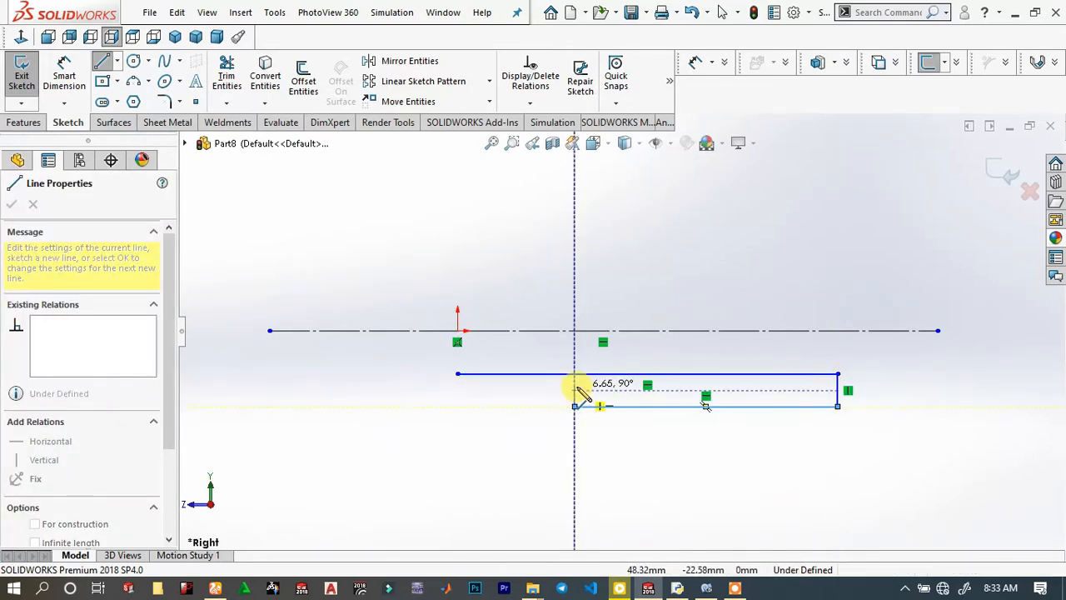
click(574, 406)
click(575, 390)
click(458, 389)
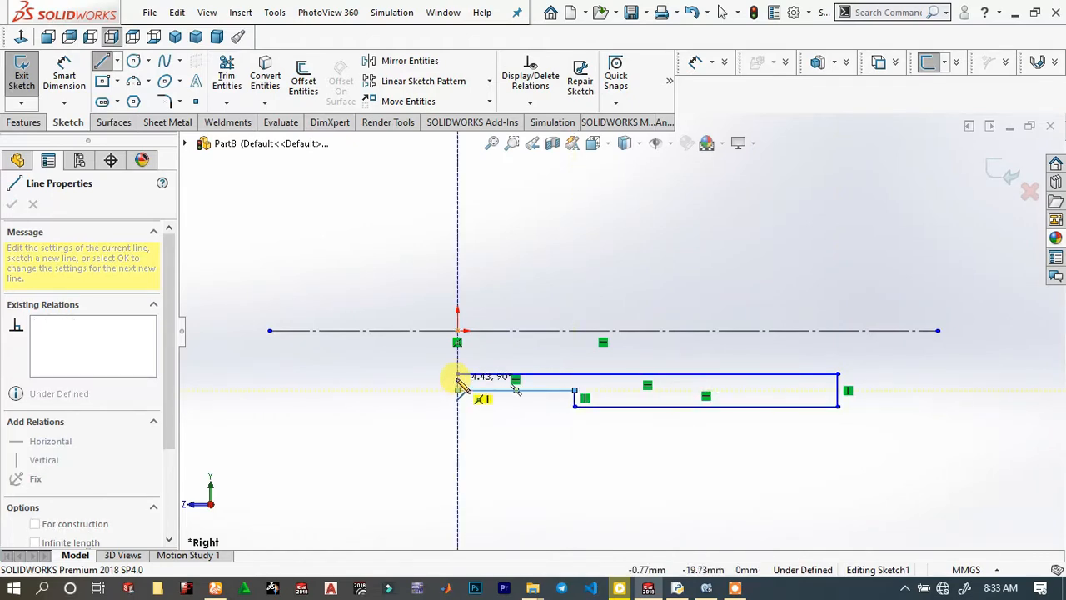
click(458, 373)
right_click(500, 345)
click(541, 357)
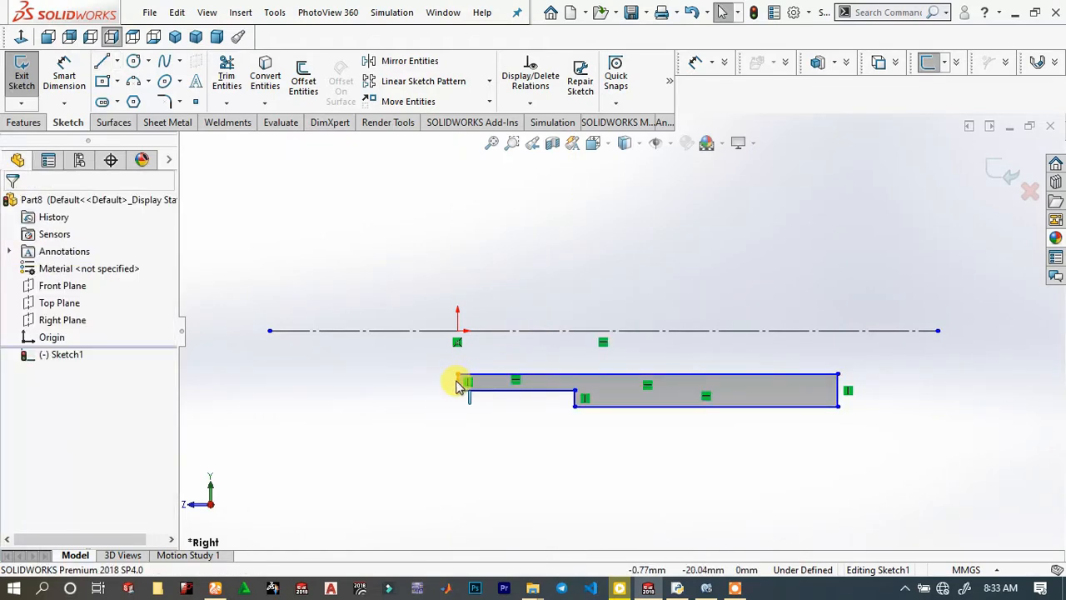
Add a vertical relation between the origin and the upper corner of the profile's thin end.
click(458, 381)
click(466, 356)
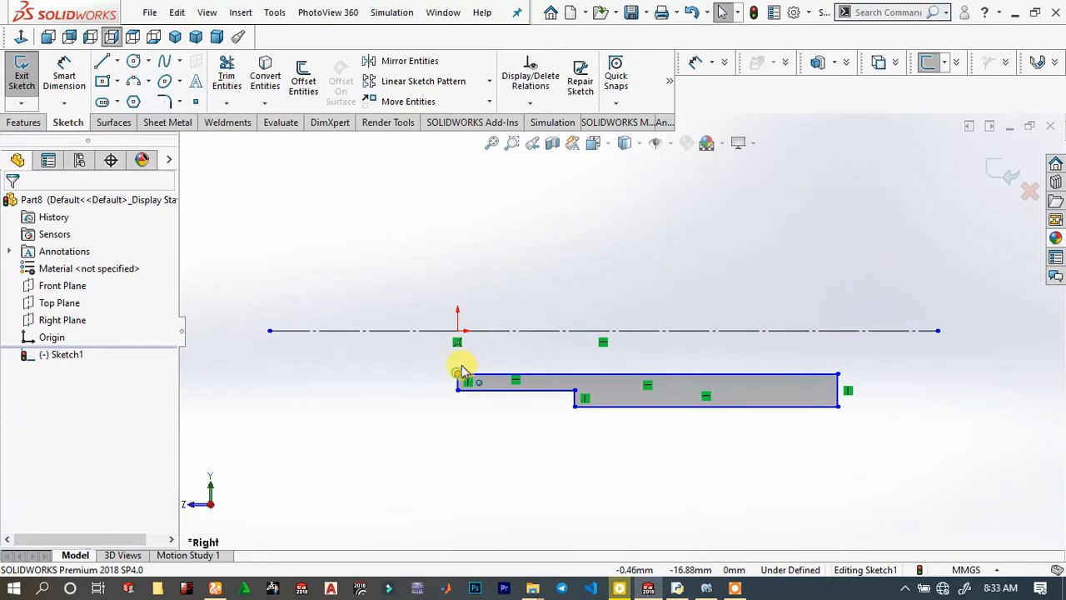
click(457, 374)
ctrl+click(459, 332)
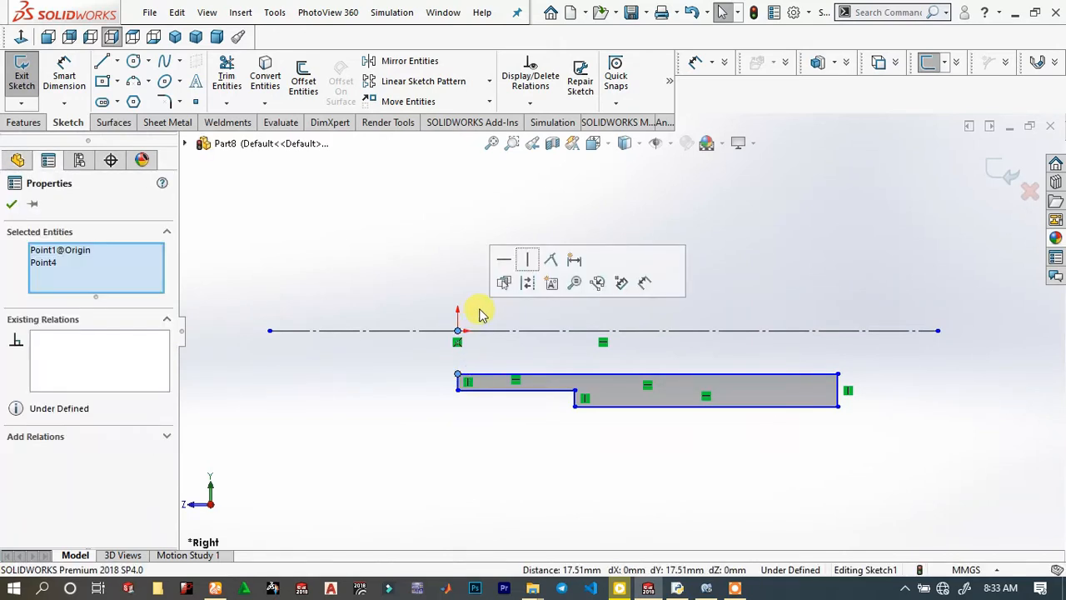
click(373, 302)
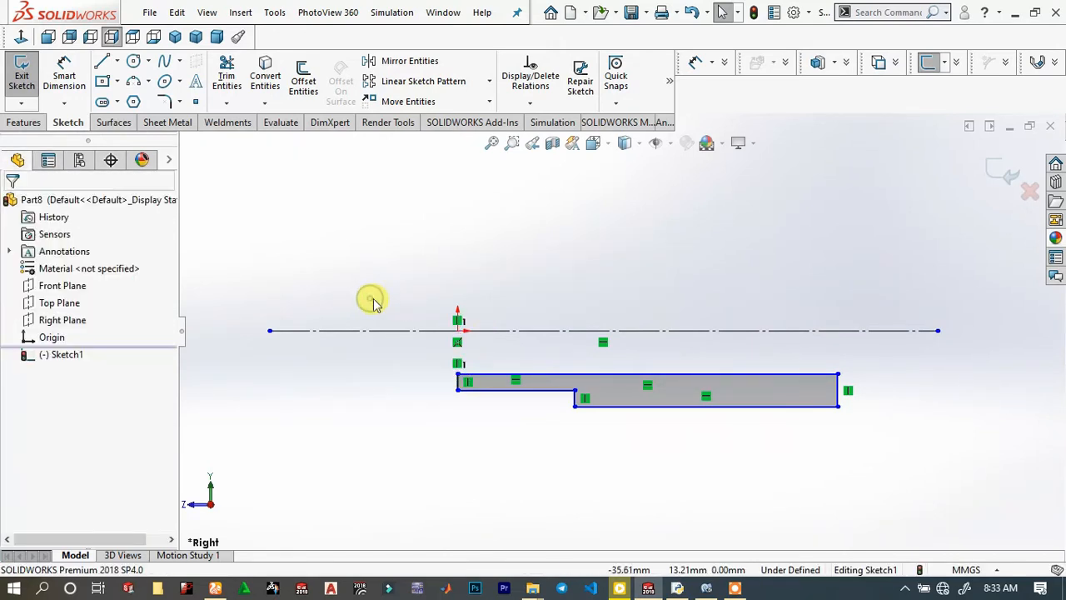
Dimension the profile's long upper edge to 33 mm.
click(66, 103)
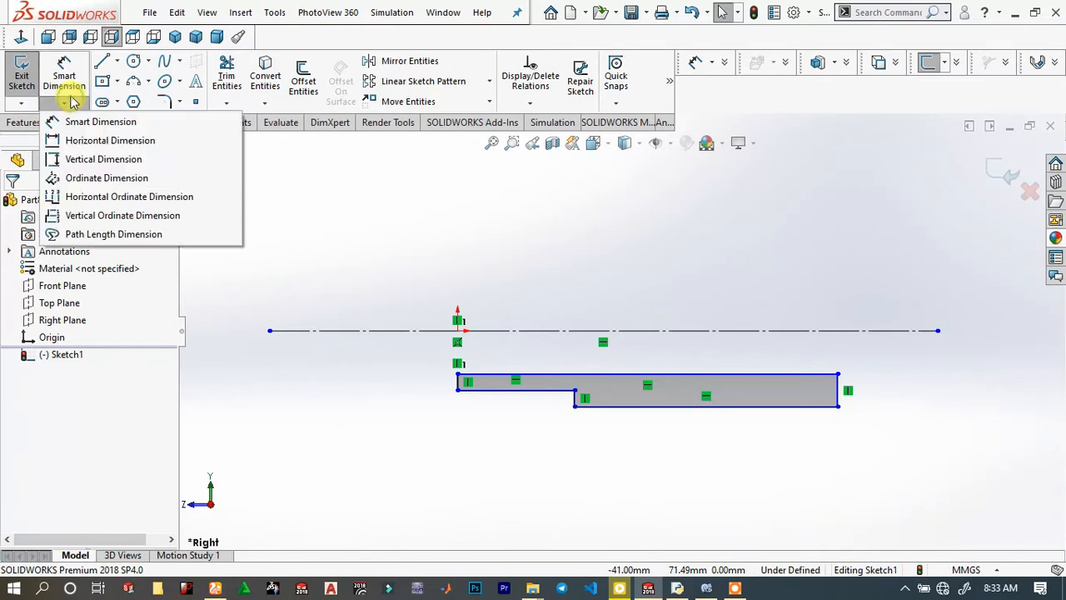
click(68, 73)
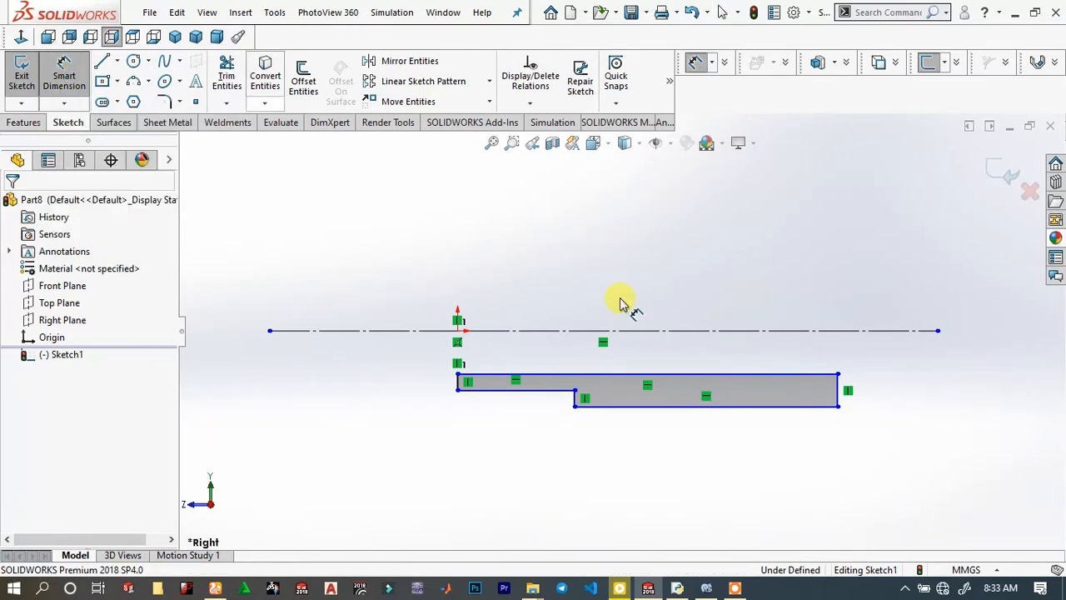
click(702, 378)
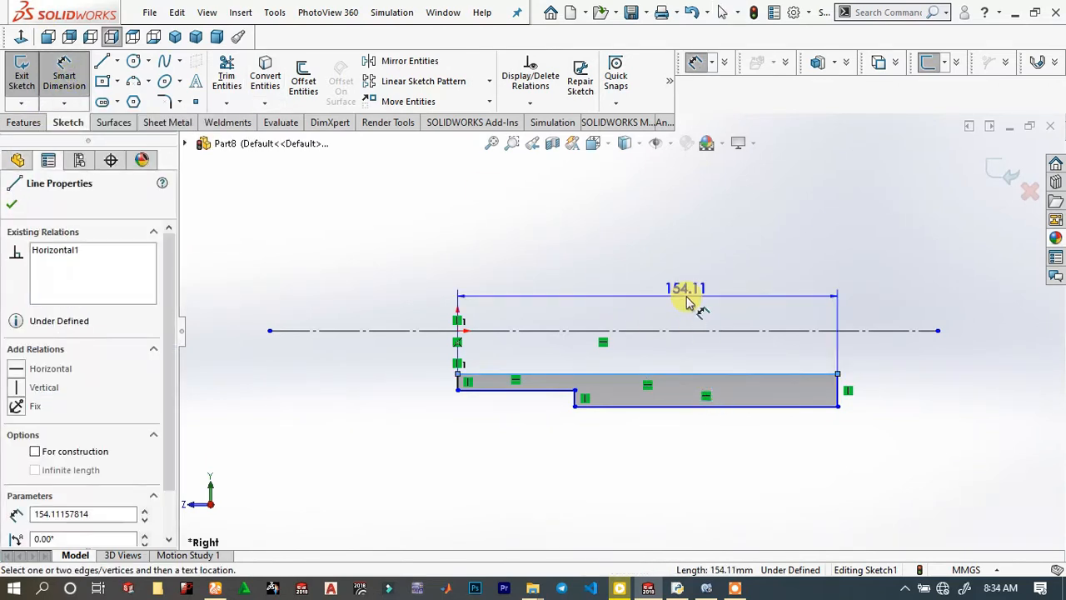
click(688, 301)
text(33)
key(Return)
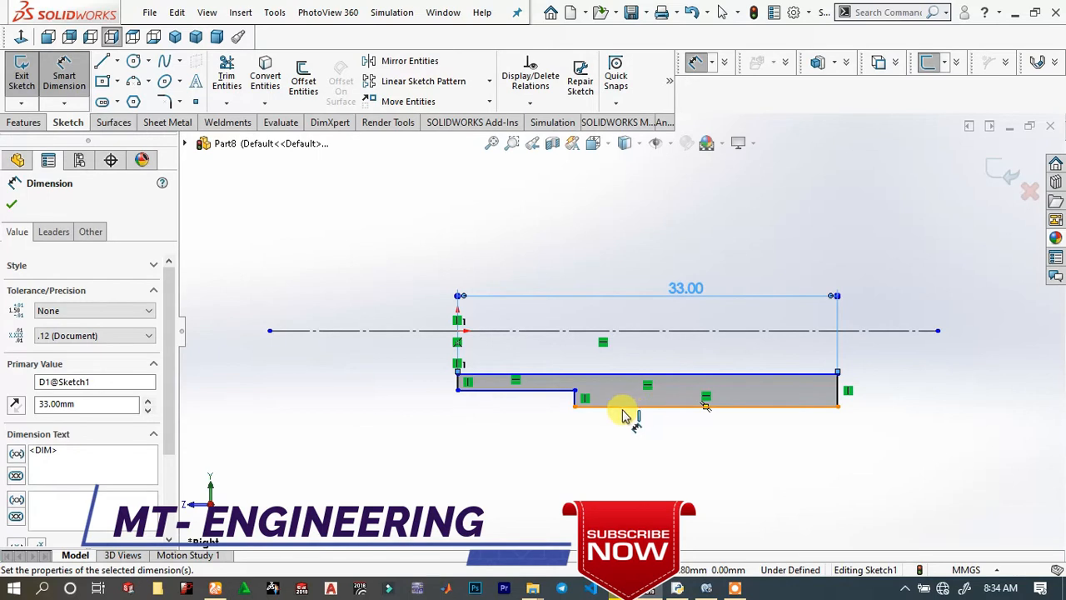
Dimension the distance between the profile's upper edge and the centreline to 0.45 mm.
click(647, 374)
click(668, 332)
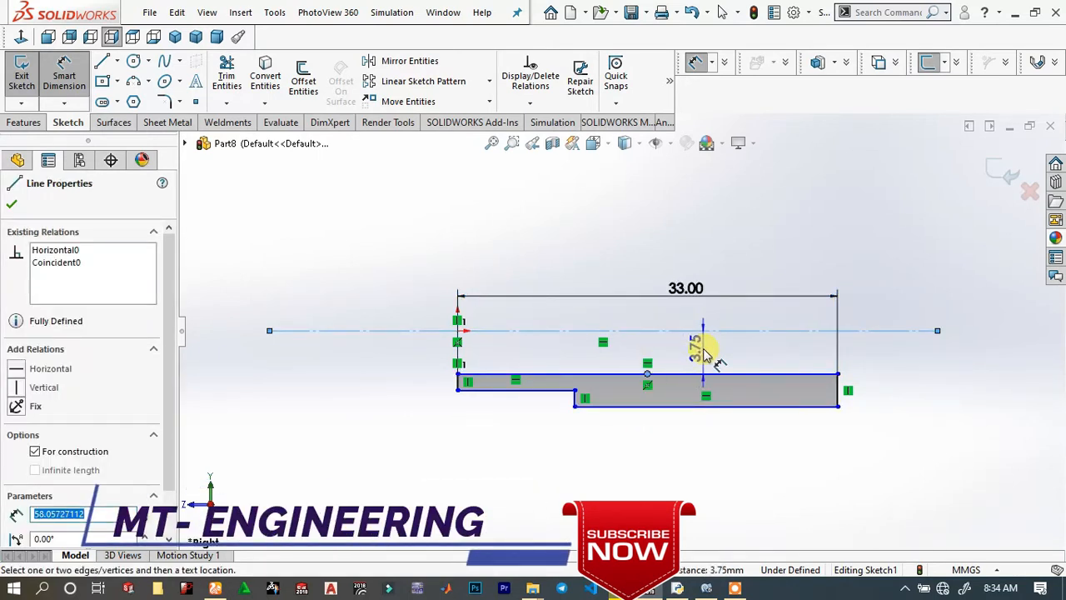
click(708, 360)
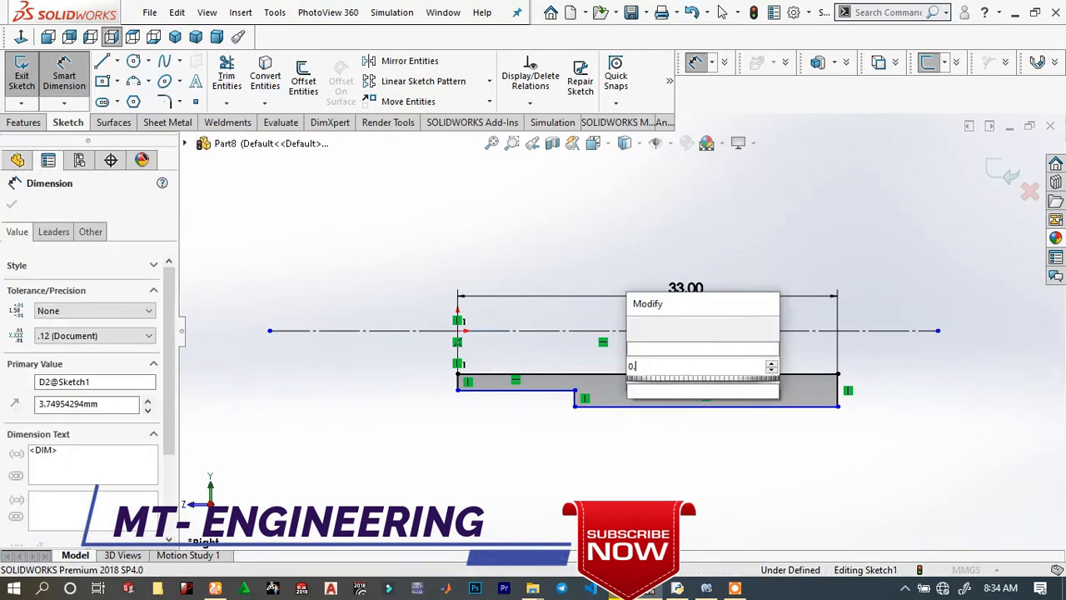
text(0.45)
key(Return)
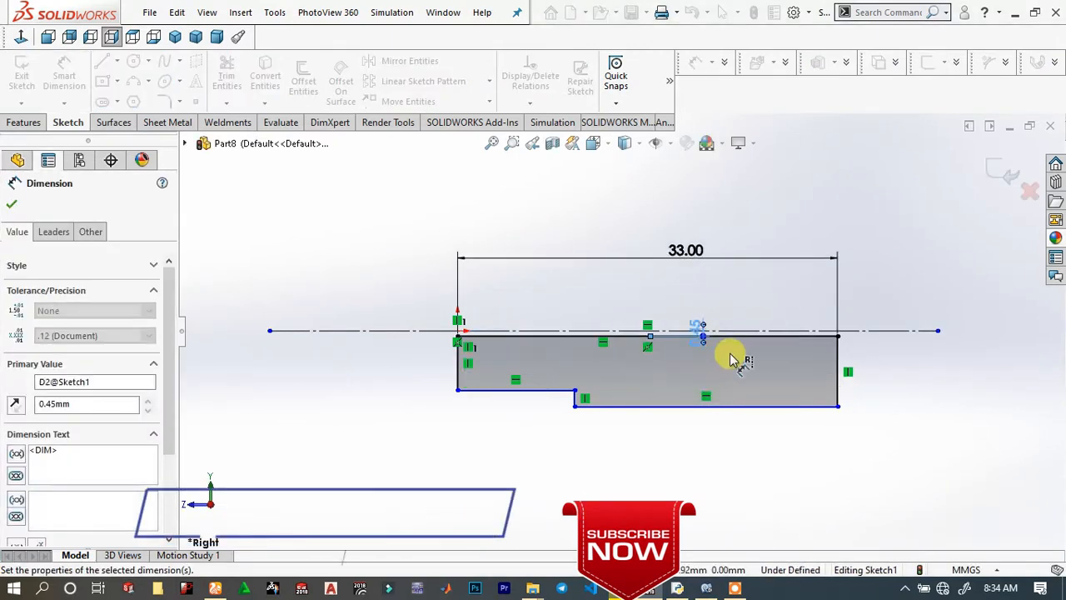
click(912, 379)
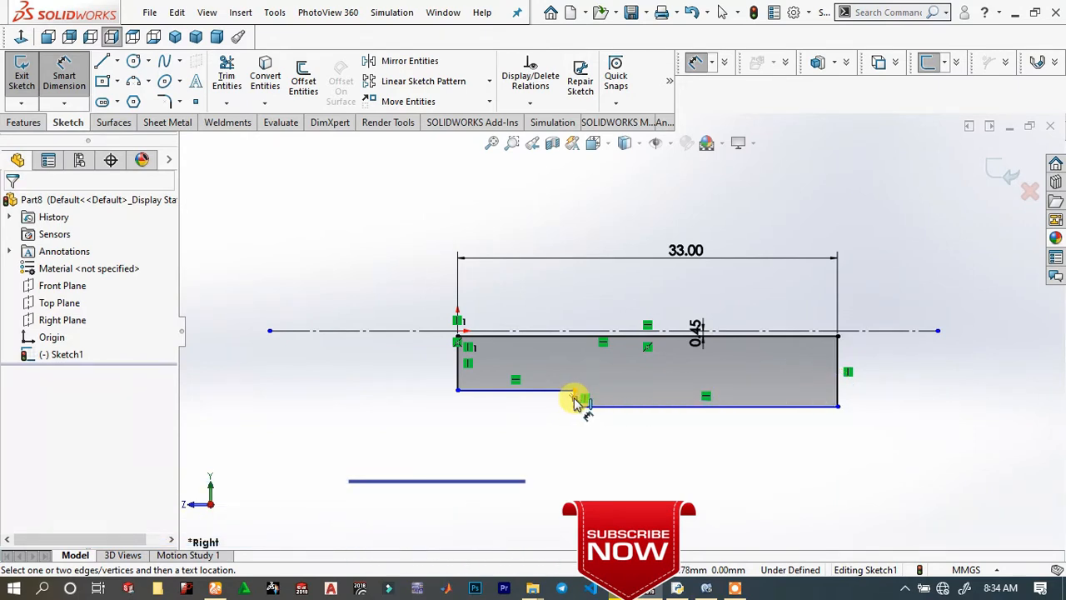
Dimension the short vertical edge at the profile's thin end to 0.25 mm.
click(457, 366)
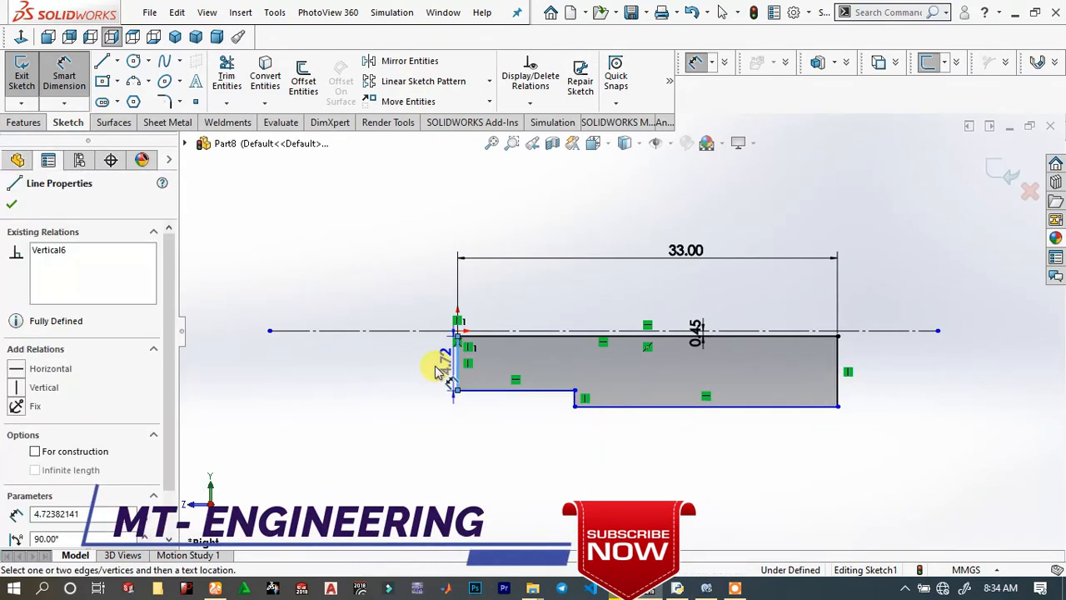
click(433, 366)
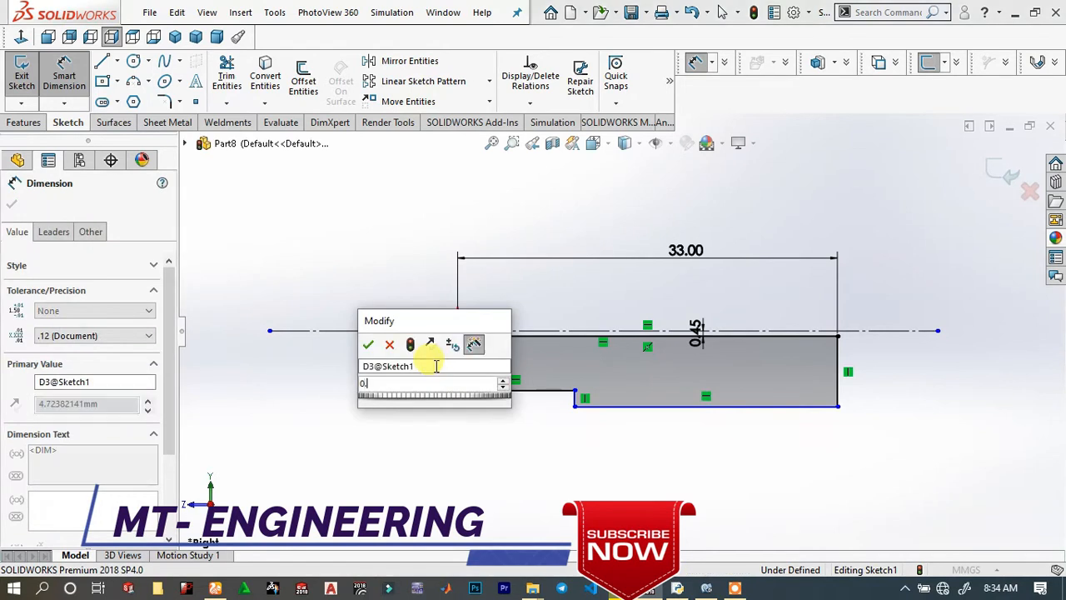
text(0.25)
key(Return)
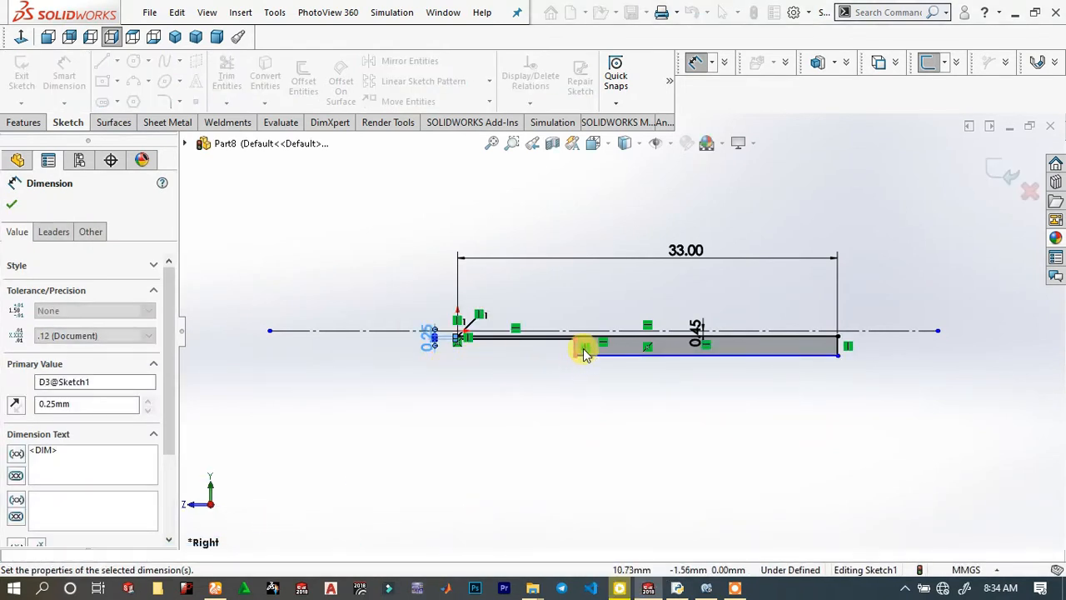
Dimension the vertical step edge between the thin and thick sections to 0.25 mm.
scroll(583, 349, down, 3)
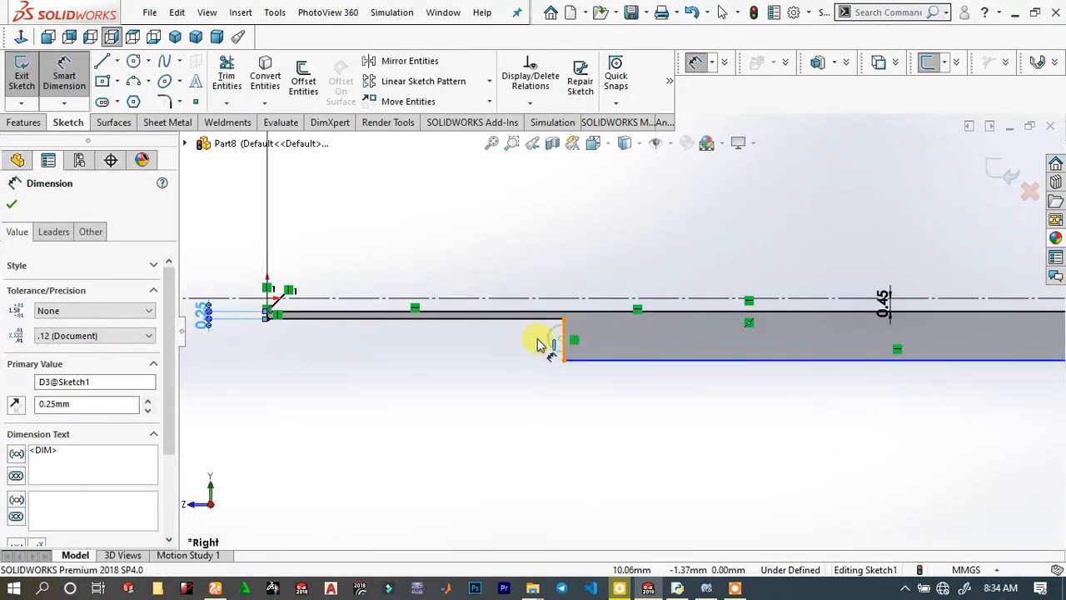
click(539, 343)
click(608, 327)
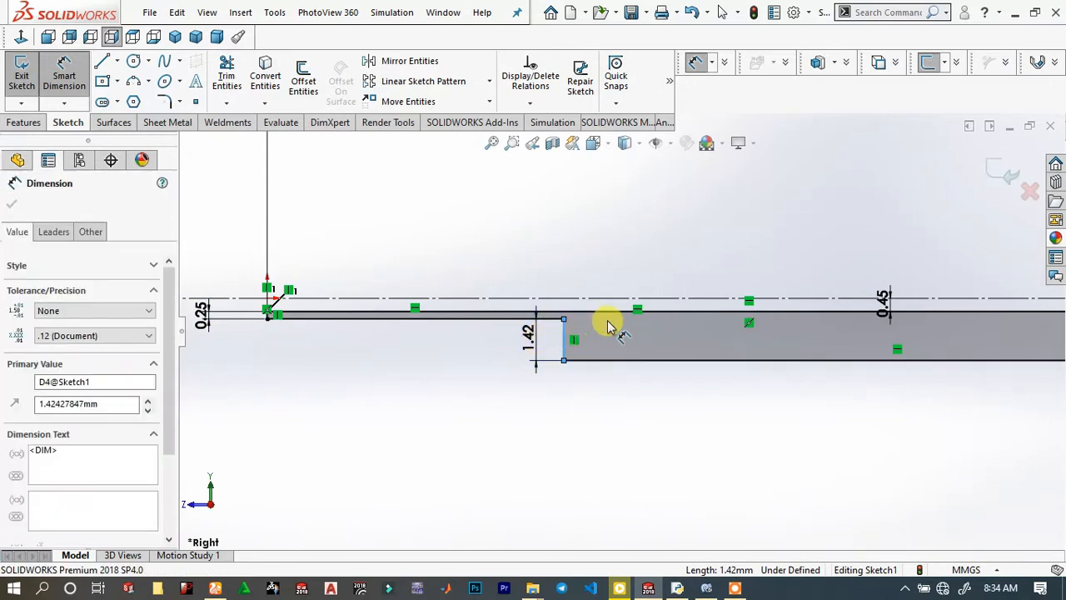
text(0.25)
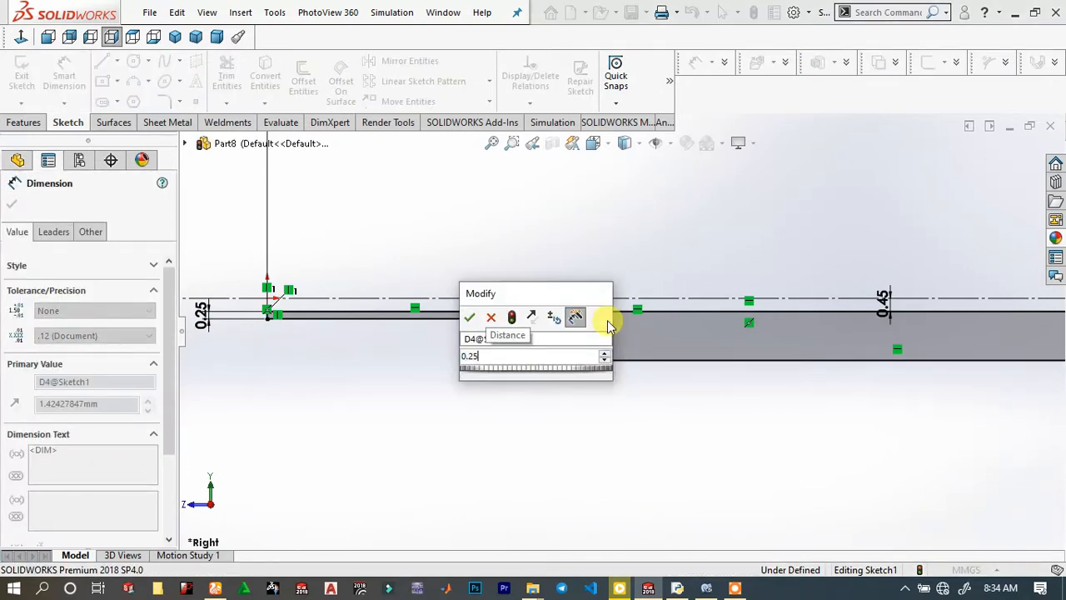
key(Return)
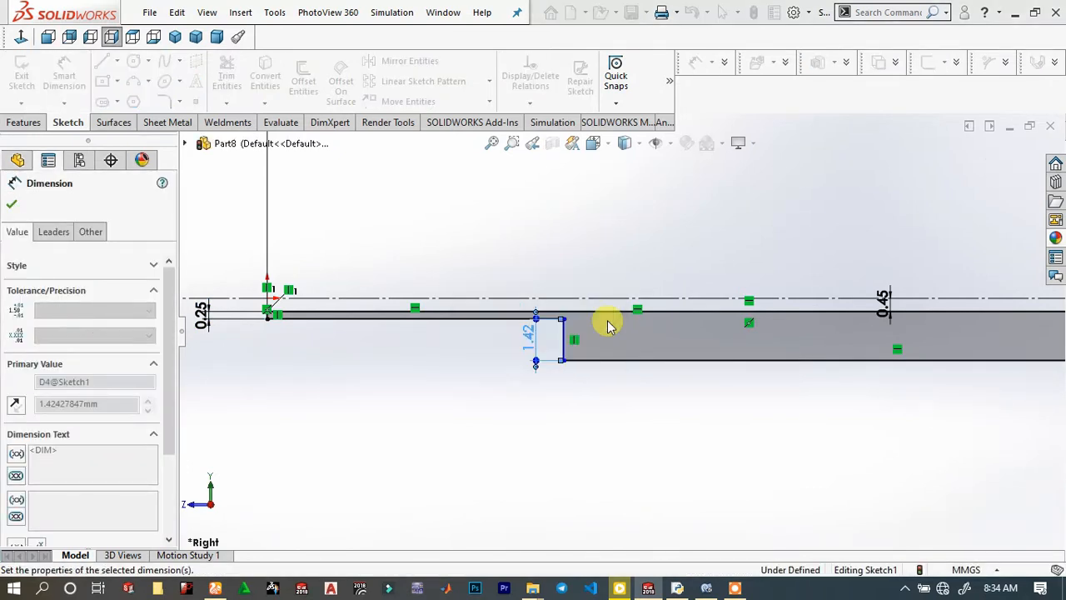
click(662, 247)
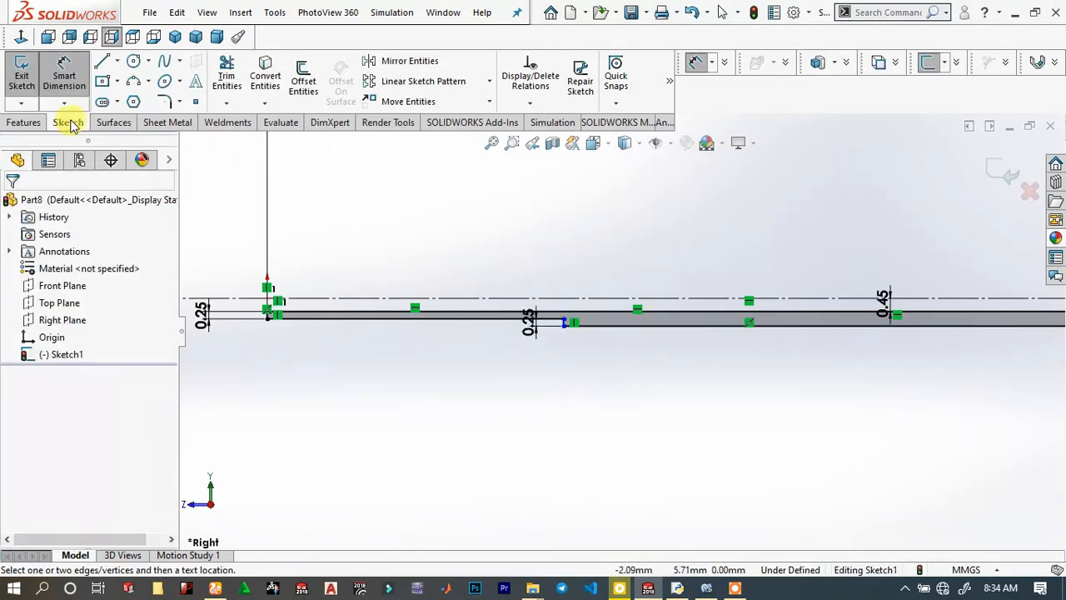
Revolve the stepped tube profile 360 degrees about its horizontal centerline to form the hollow shaft.
click(25, 122)
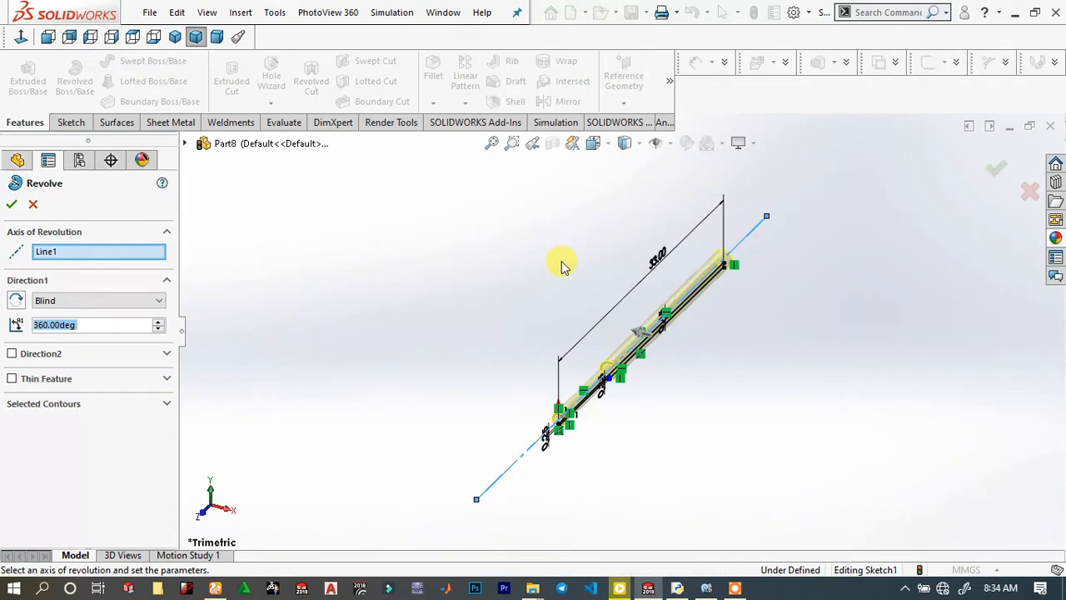
scroll(538, 423, down, 8)
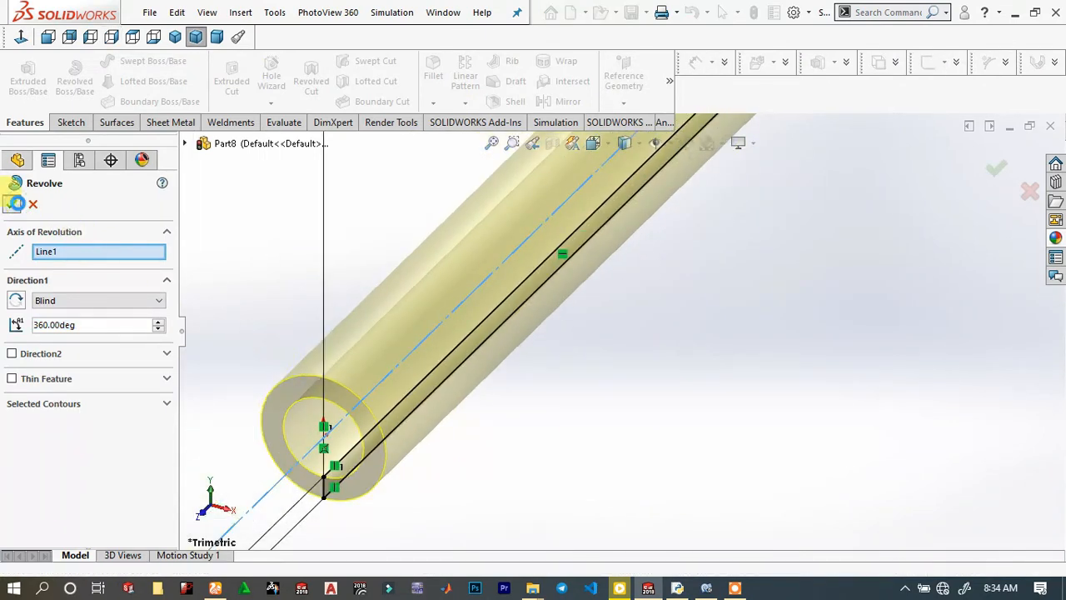
click(12, 204)
Examine the revolved shaft's bore end and its full stepped length, finishing in an isometric view.
scroll(442, 338, up, 3)
scroll(608, 309, up, 3)
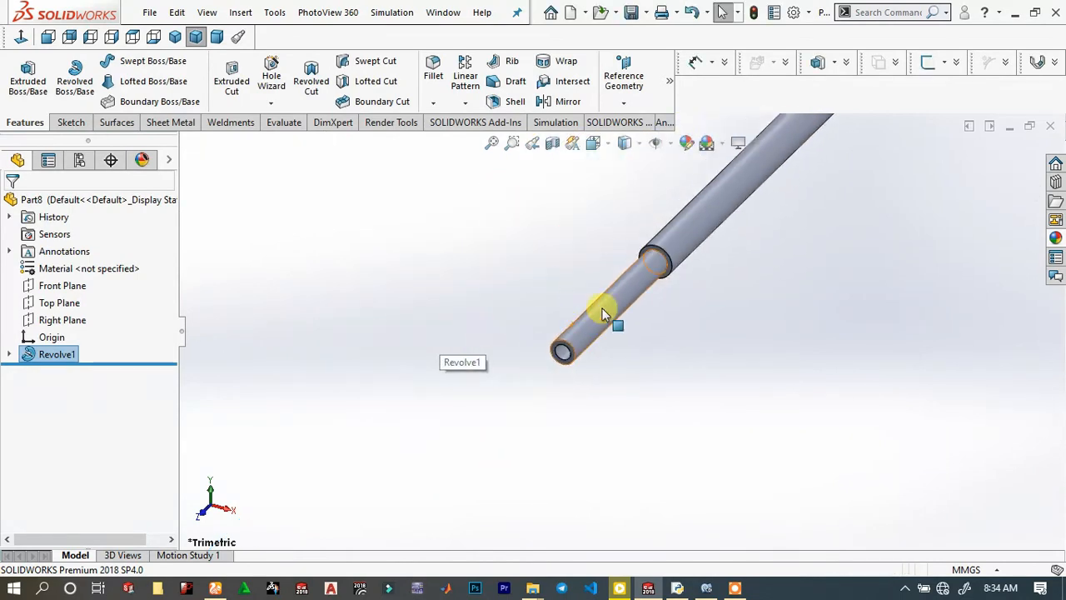
middle_drag(608, 309, 639, 242)
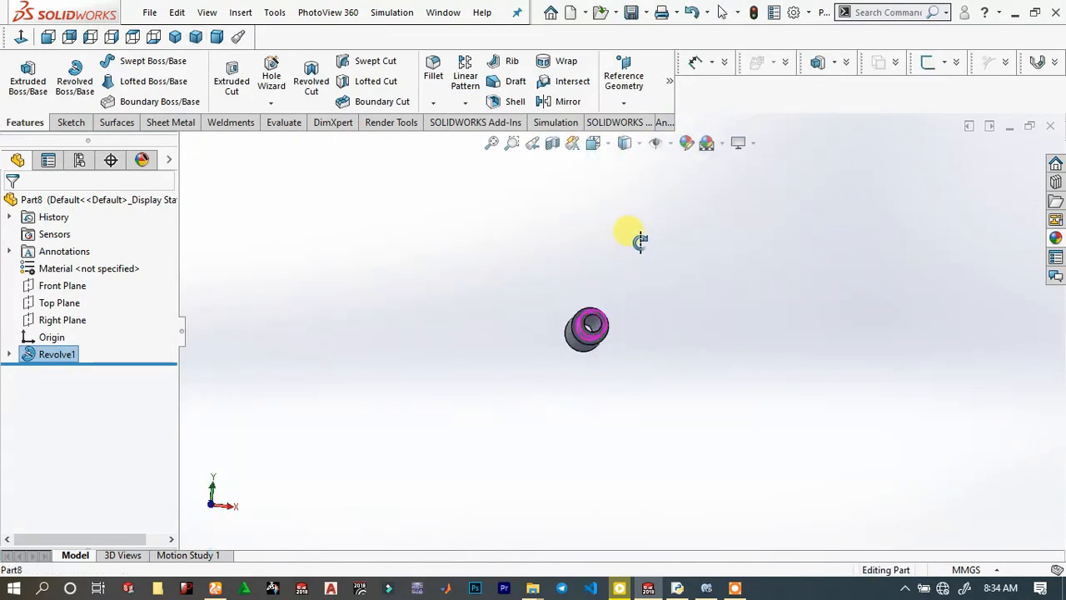
scroll(637, 302, down, 1)
key(space)
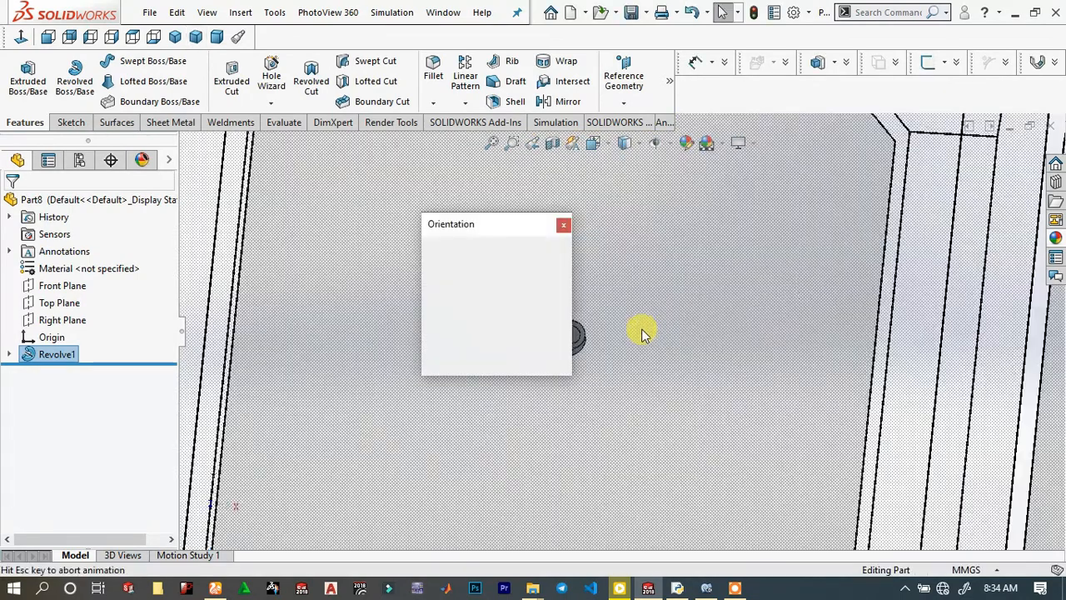
click(546, 273)
scroll(830, 283, down, 1)
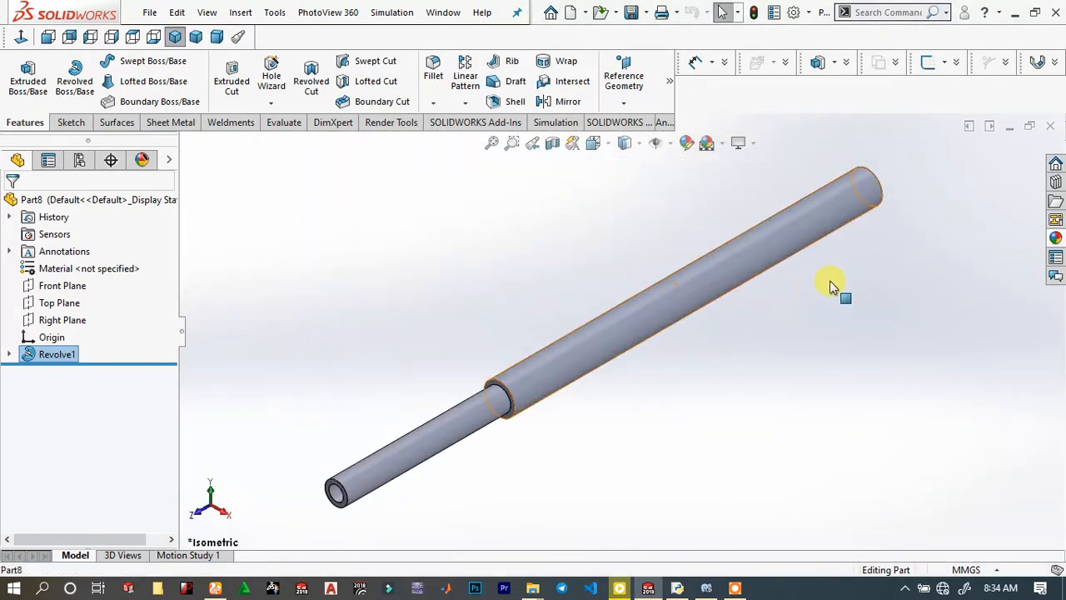
scroll(888, 230, up, 4)
scroll(821, 298, down, 4)
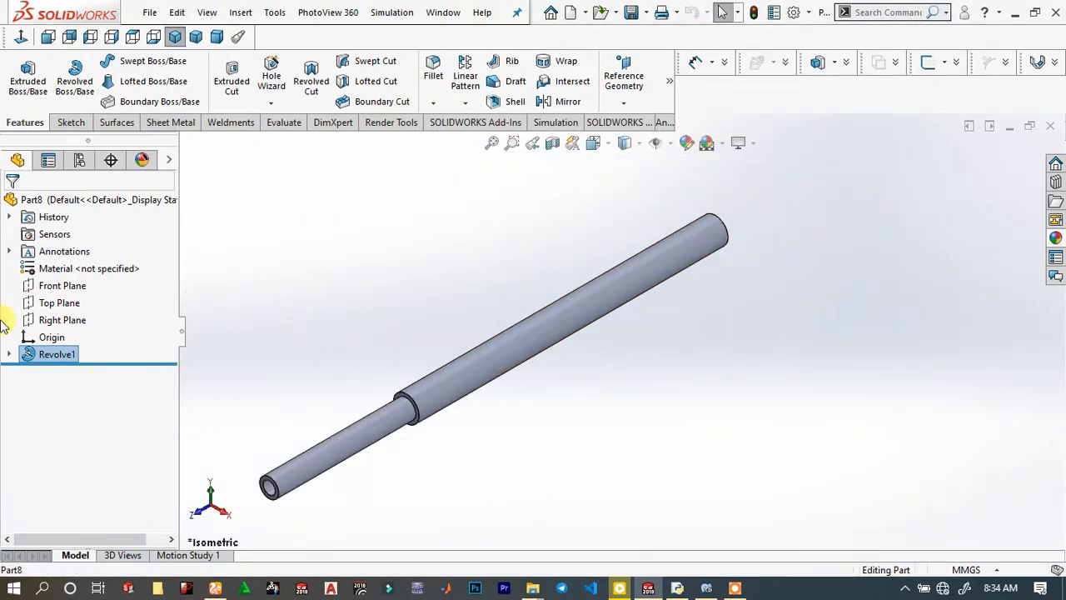
Apply the polished bronze appearance to the entire shaft part.
click(690, 178)
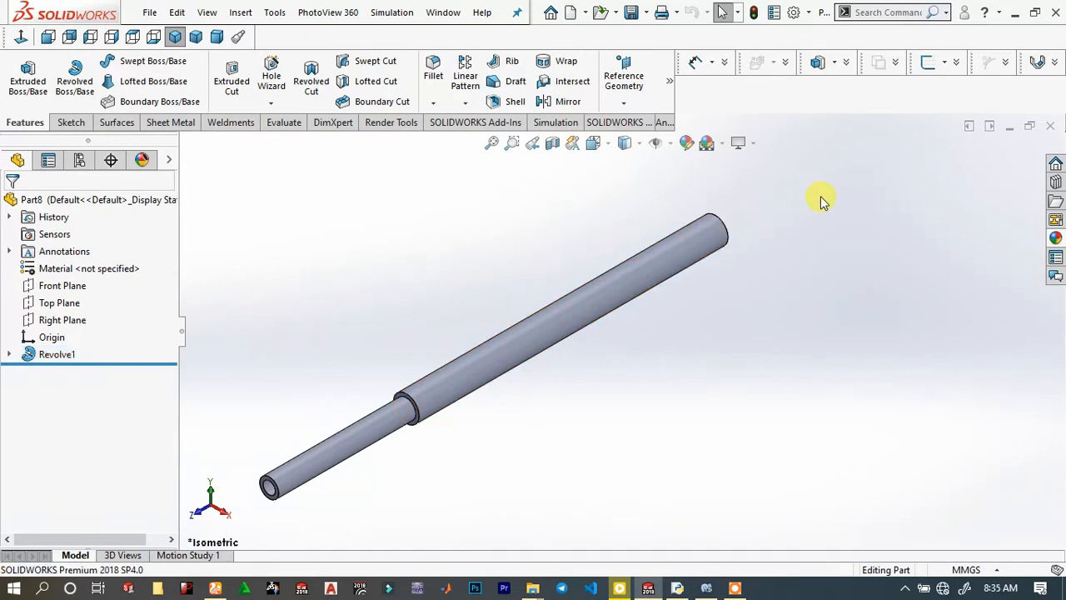
click(1055, 237)
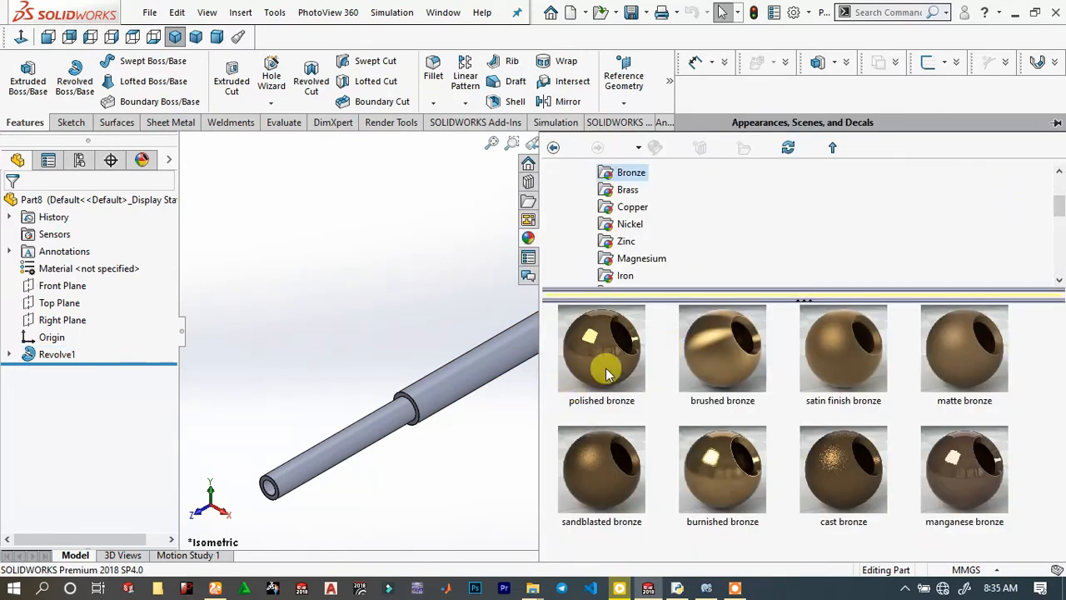
drag(606, 373, 699, 367)
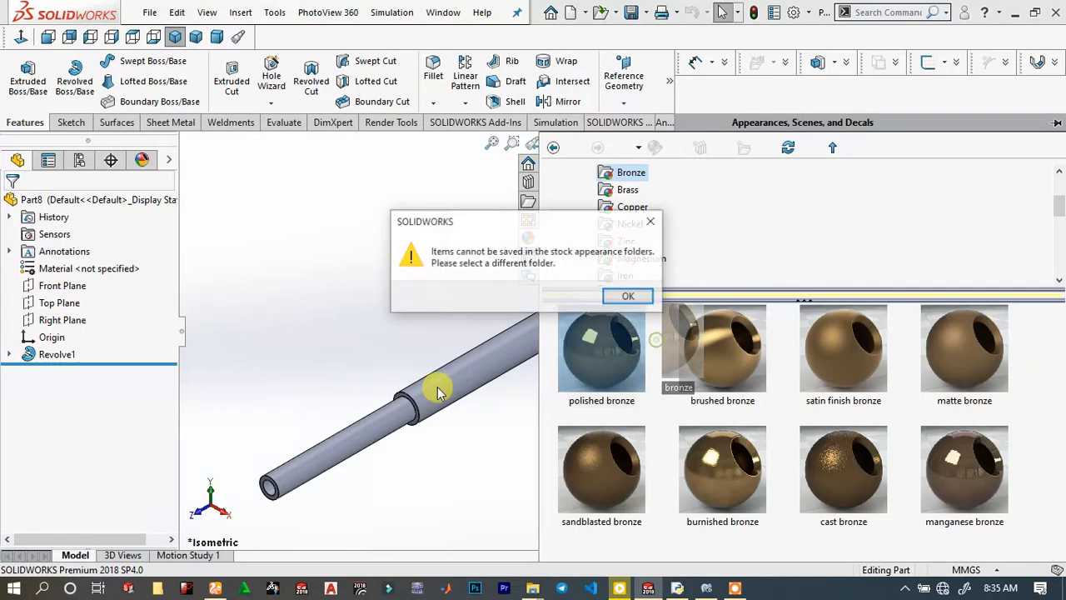
click(626, 298)
drag(613, 344, 468, 359)
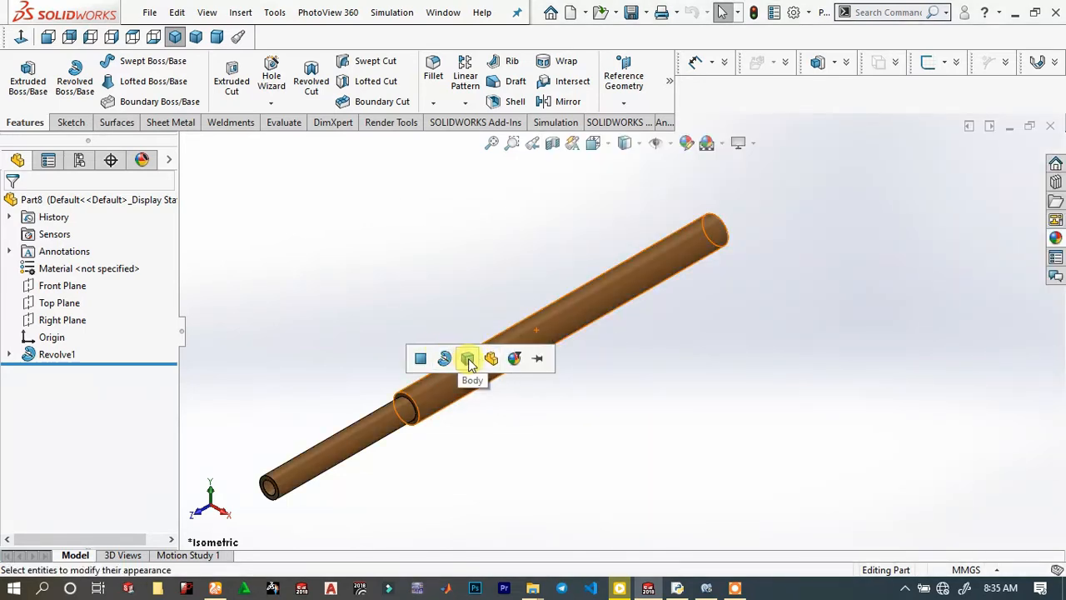
click(492, 356)
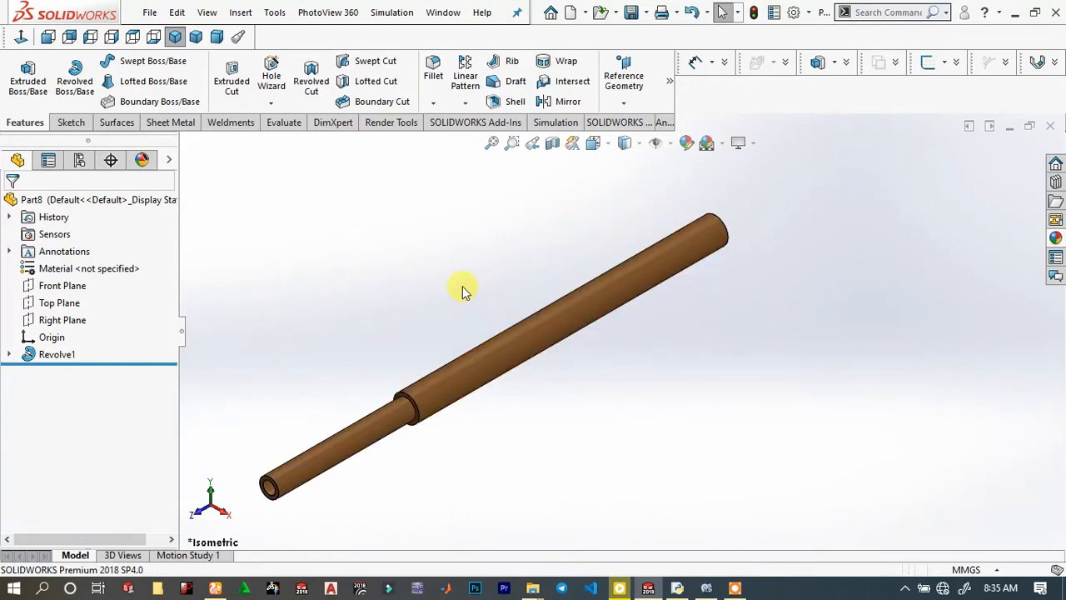
click(385, 123)
click(292, 72)
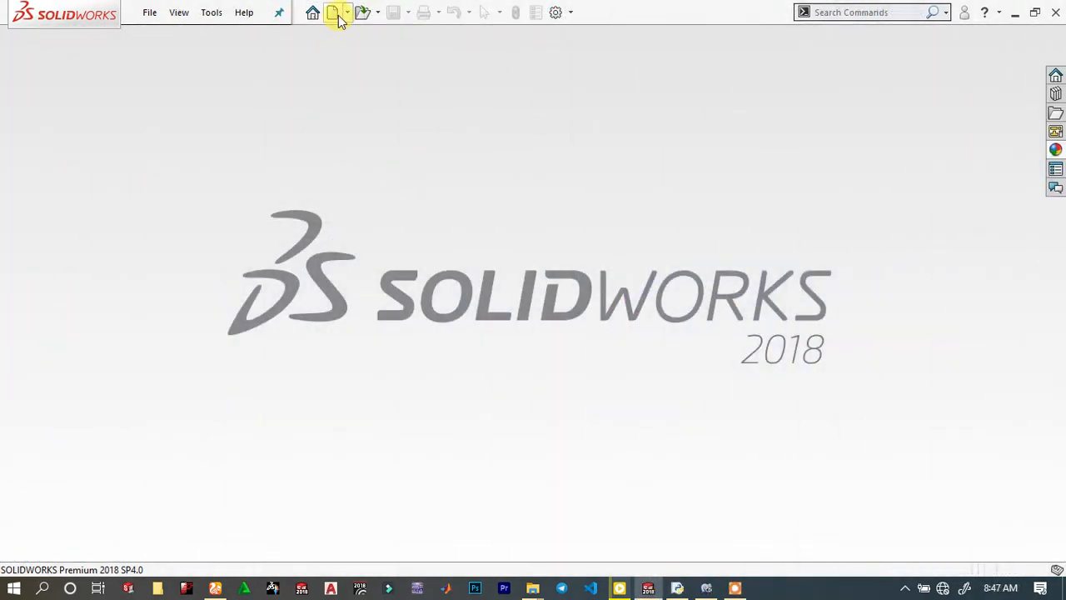
Create a new assembly document.
click(333, 13)
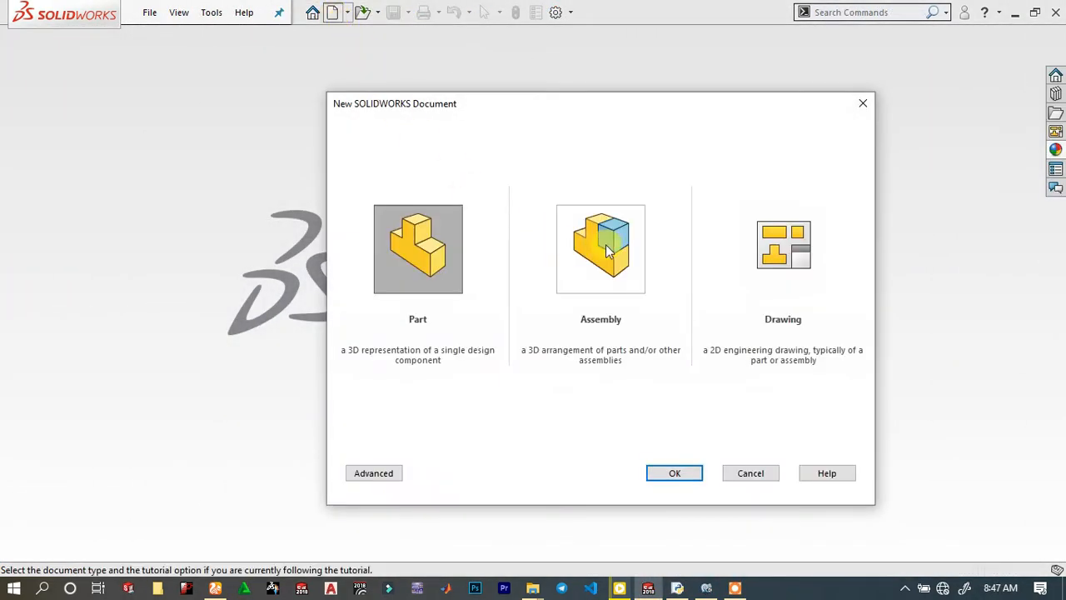
click(608, 252)
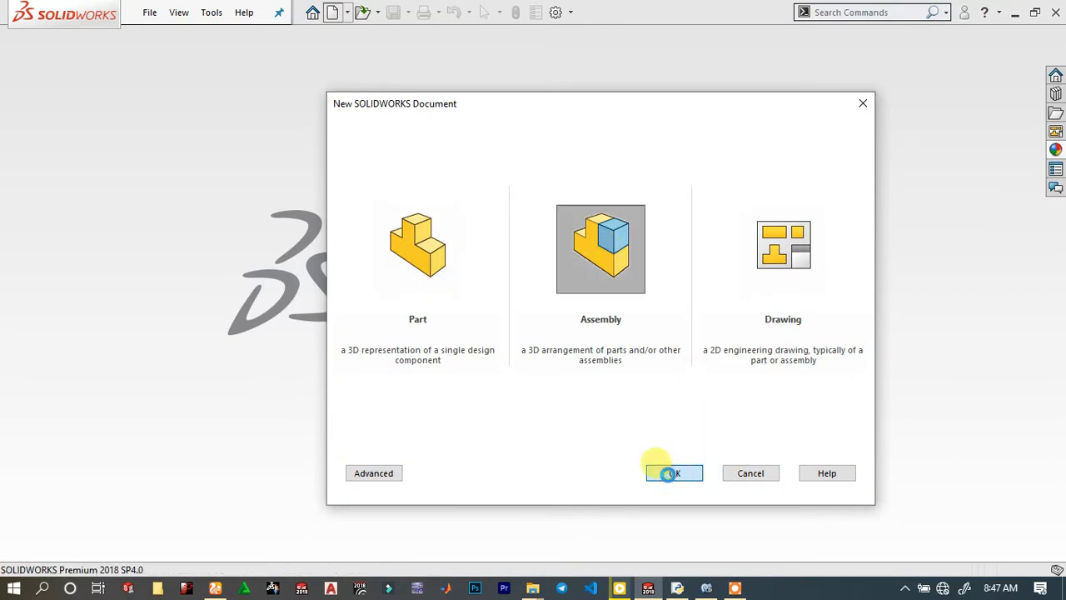
click(672, 473)
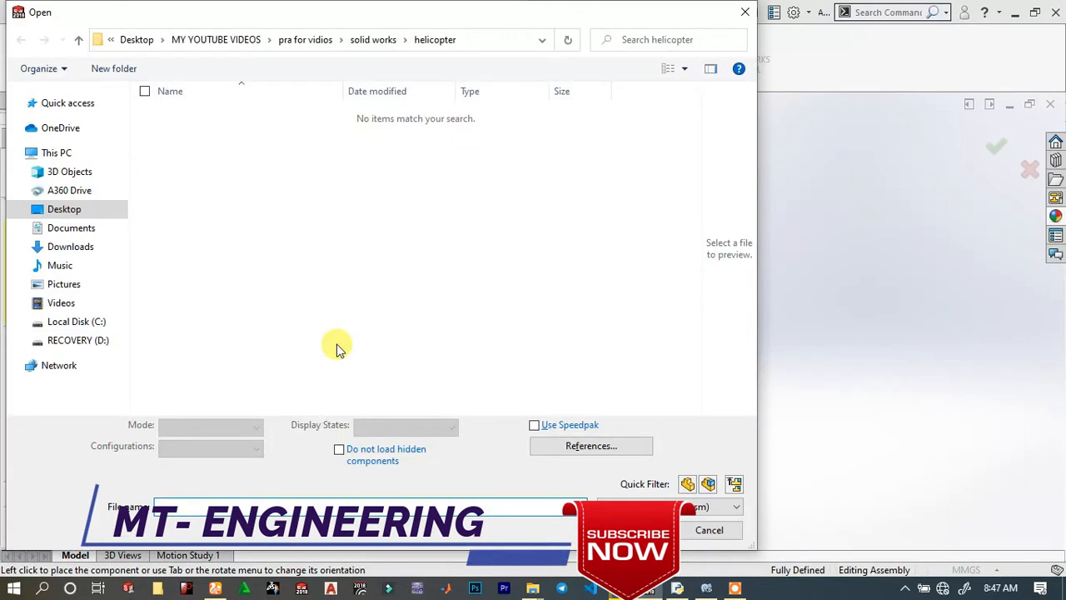
Filter the helicopter folder to part files only and show them as medium icons.
click(688, 483)
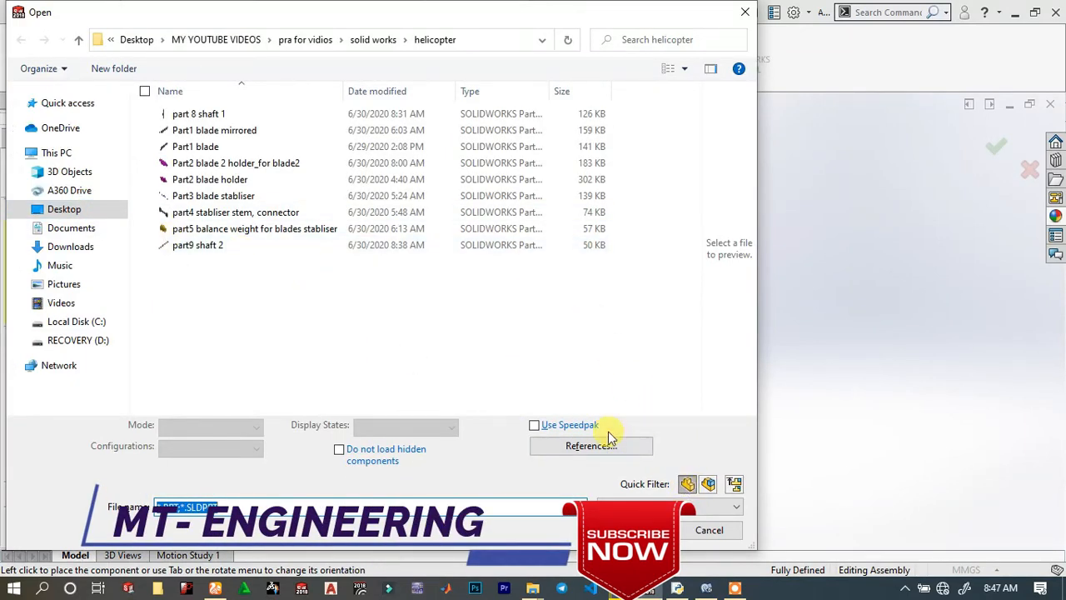
click(673, 73)
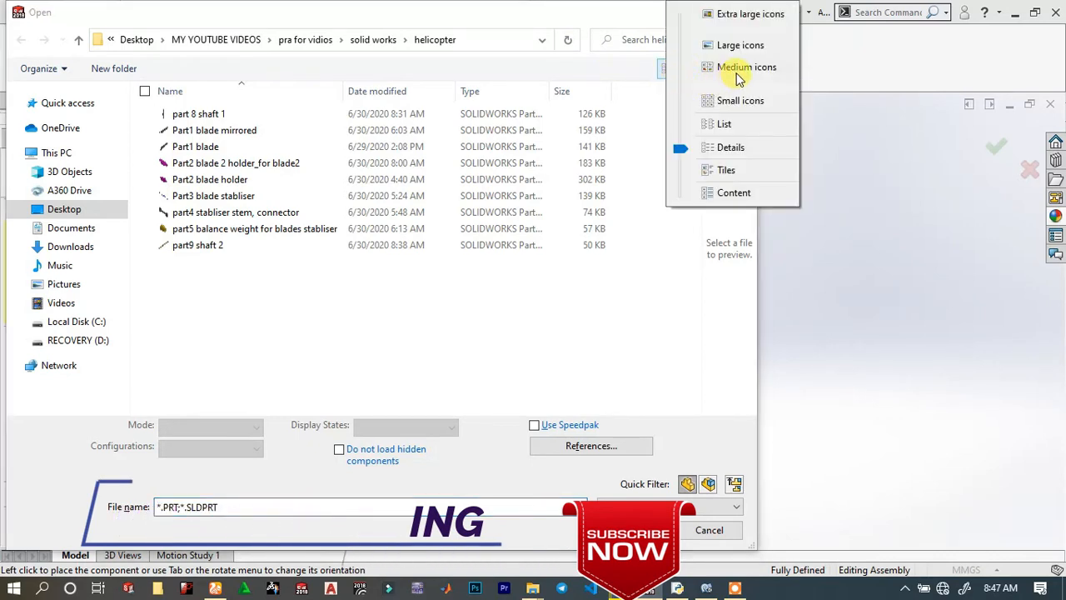
click(739, 137)
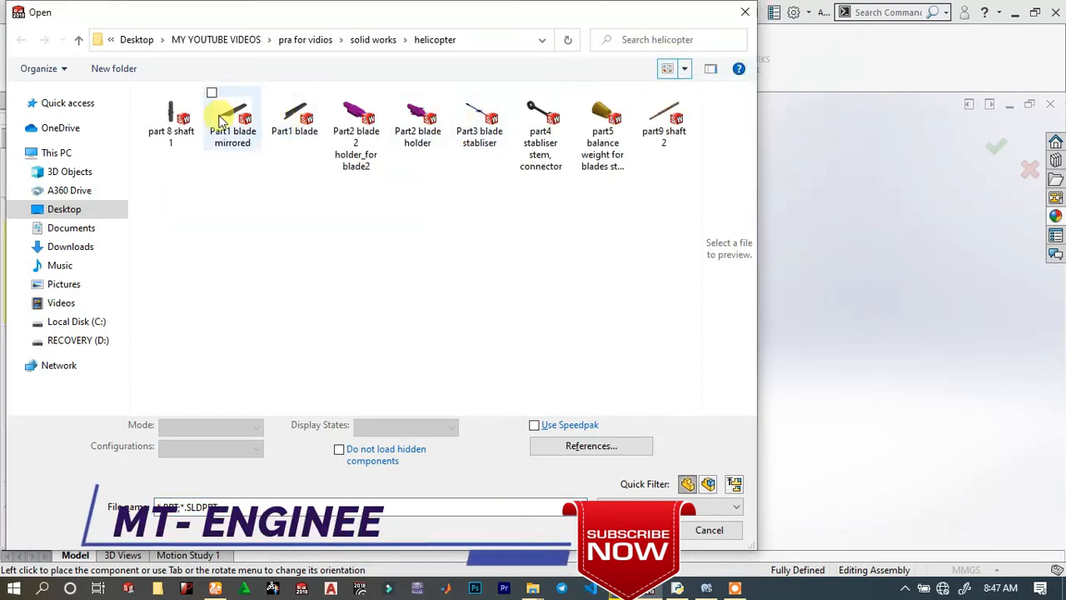
Load part 8 shaft 1, Part1 blade, Part2 blade holder, Part3 blade stabliser, part4 stabliser stem, part5 balance weight and part9 shaft 2 for insertion.
click(175, 123)
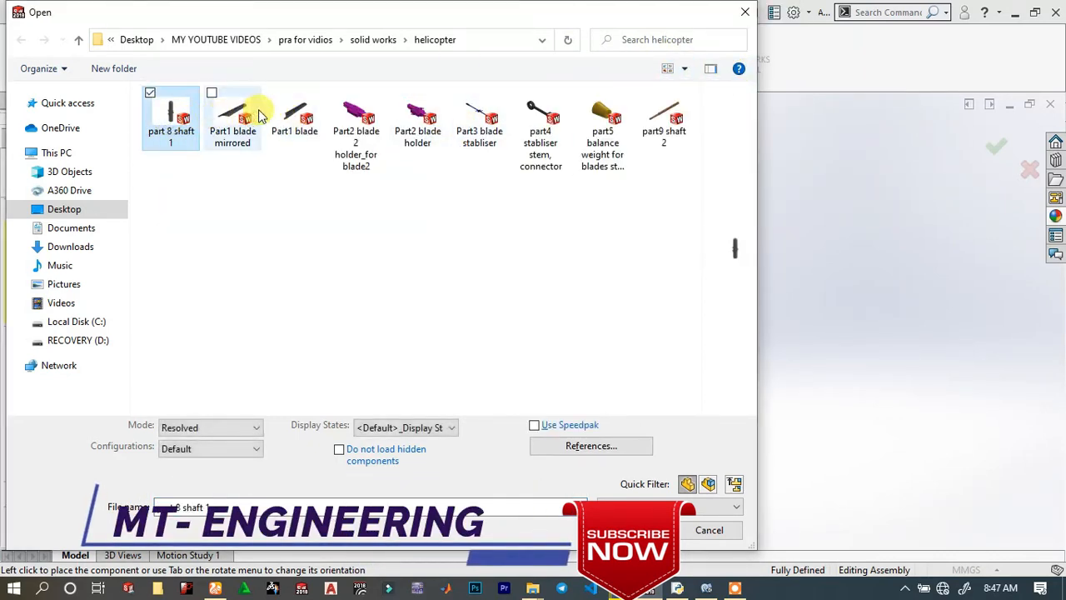
ctrl+click(291, 104)
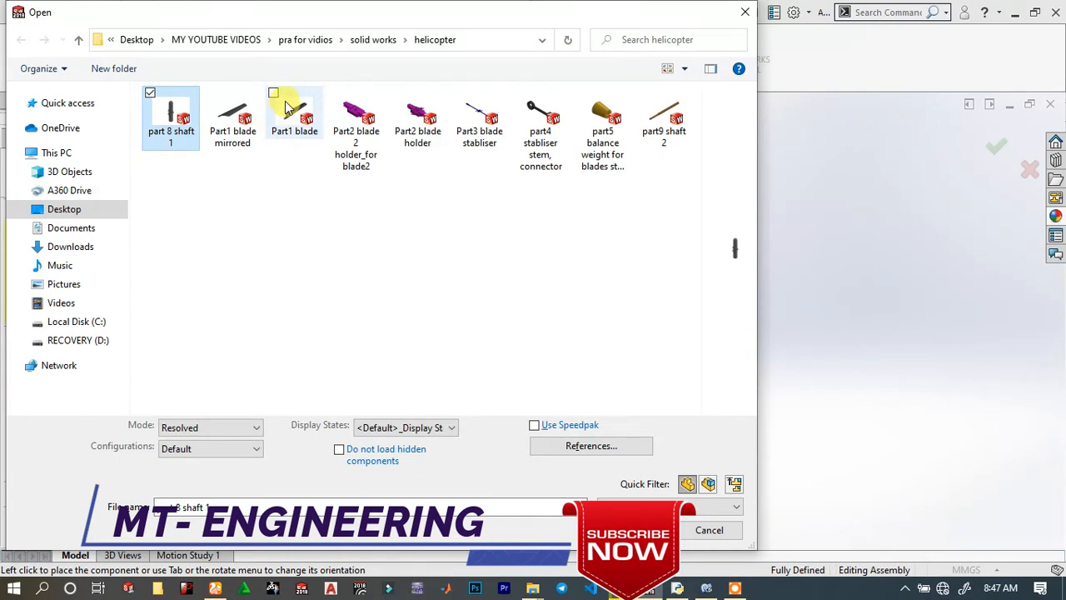
ctrl+click(350, 106)
ctrl+click(367, 110)
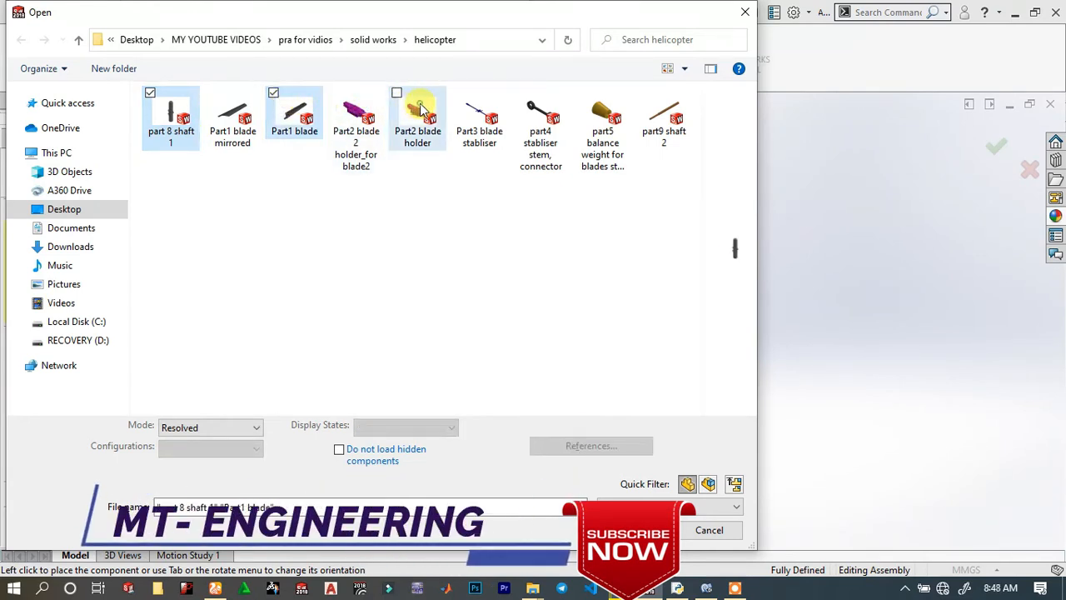
ctrl+click(491, 117)
ctrl+click(541, 117)
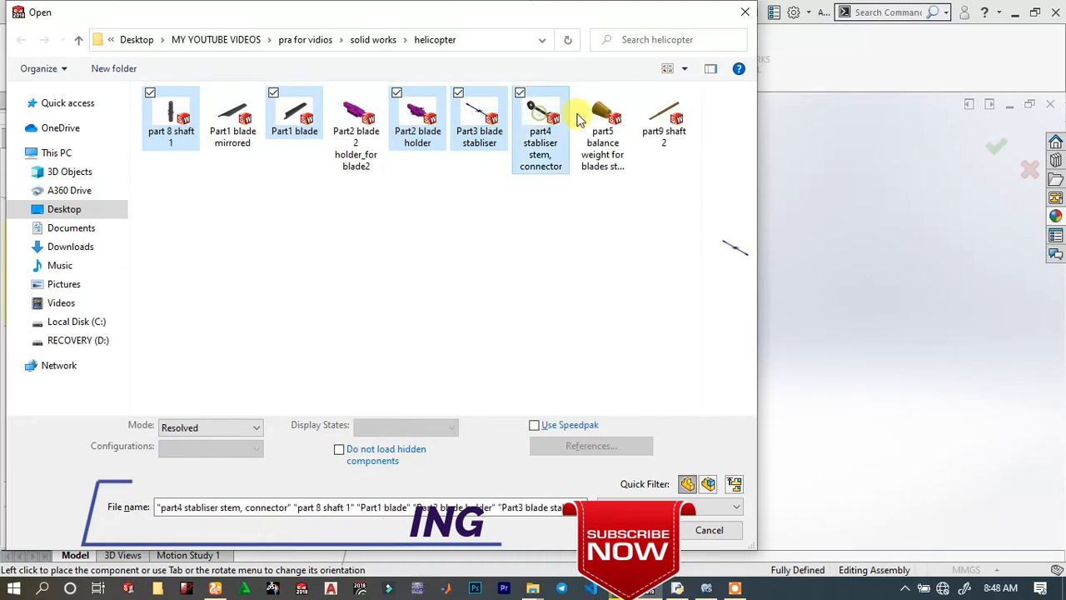
ctrl+click(604, 117)
ctrl+click(666, 115)
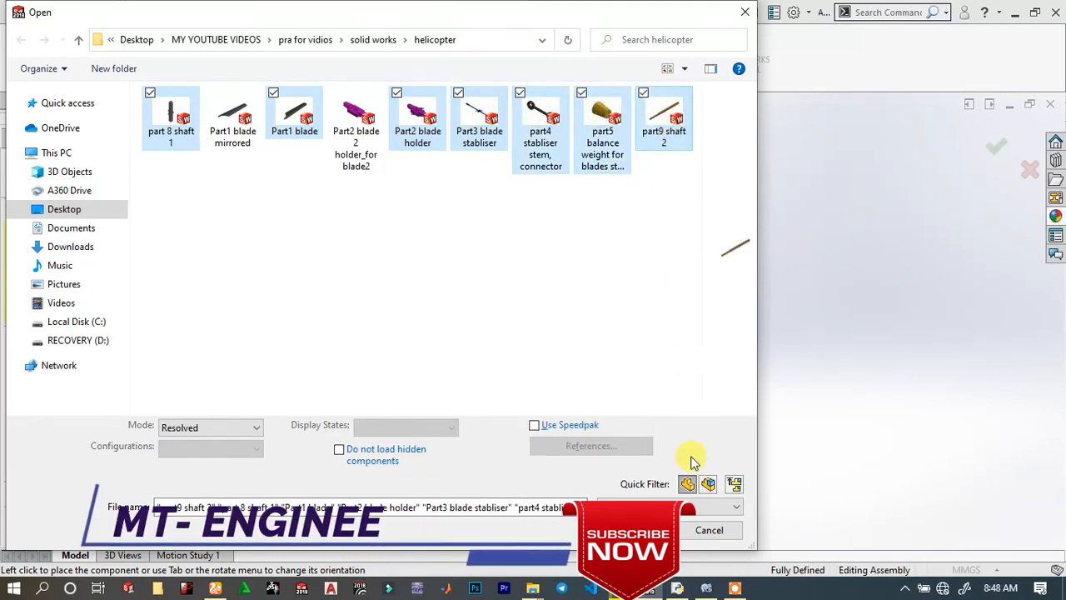
click(646, 530)
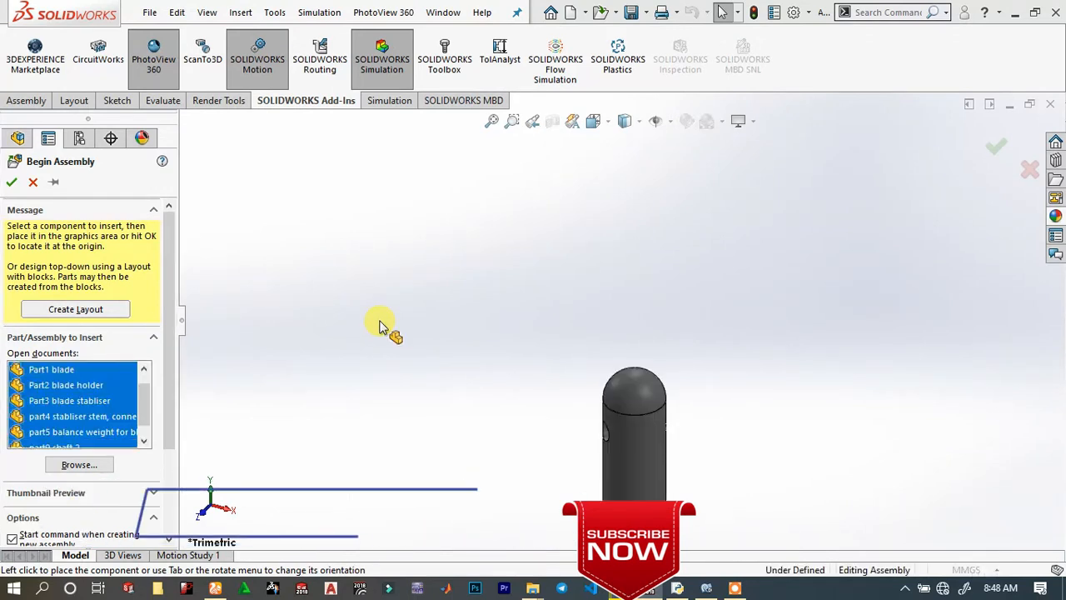
Place shaft 1 in the assembly as the first component, with the blade beside it and the blade holder near the shaft's upper end.
scroll(679, 305, up, 6)
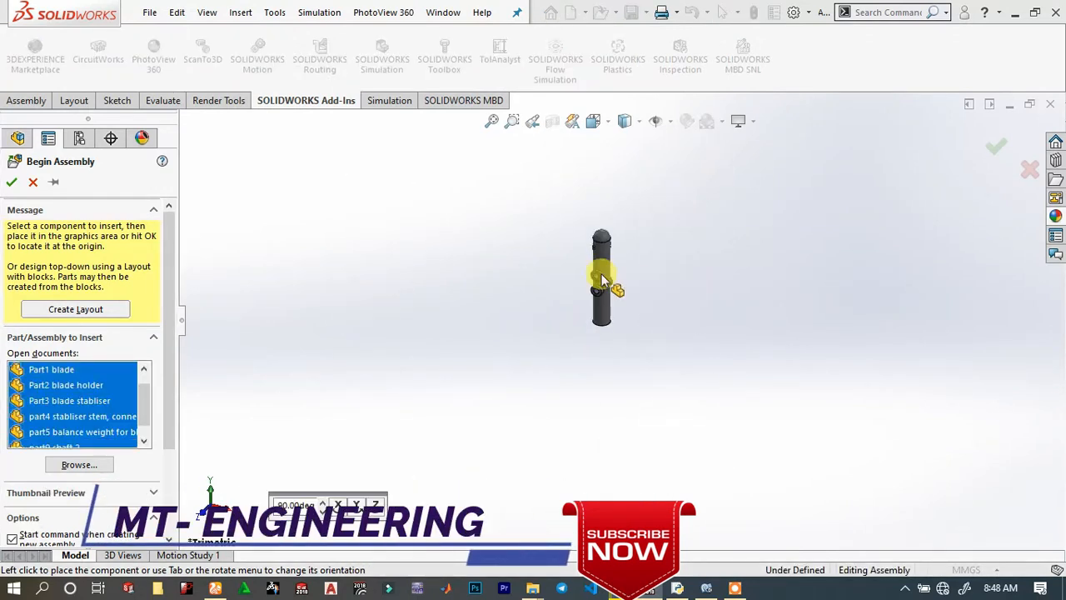
click(603, 280)
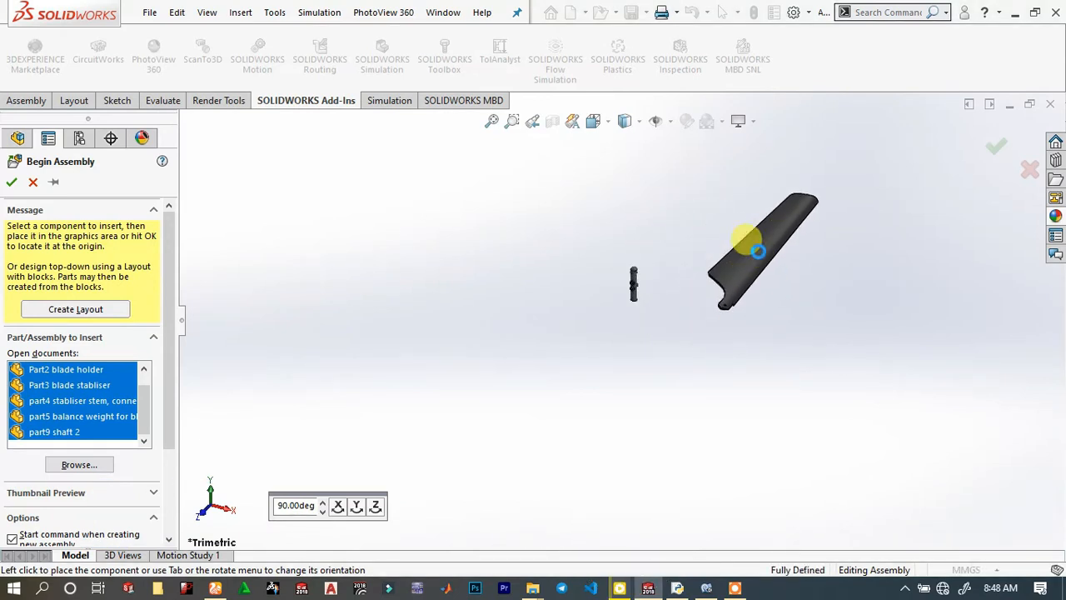
click(759, 252)
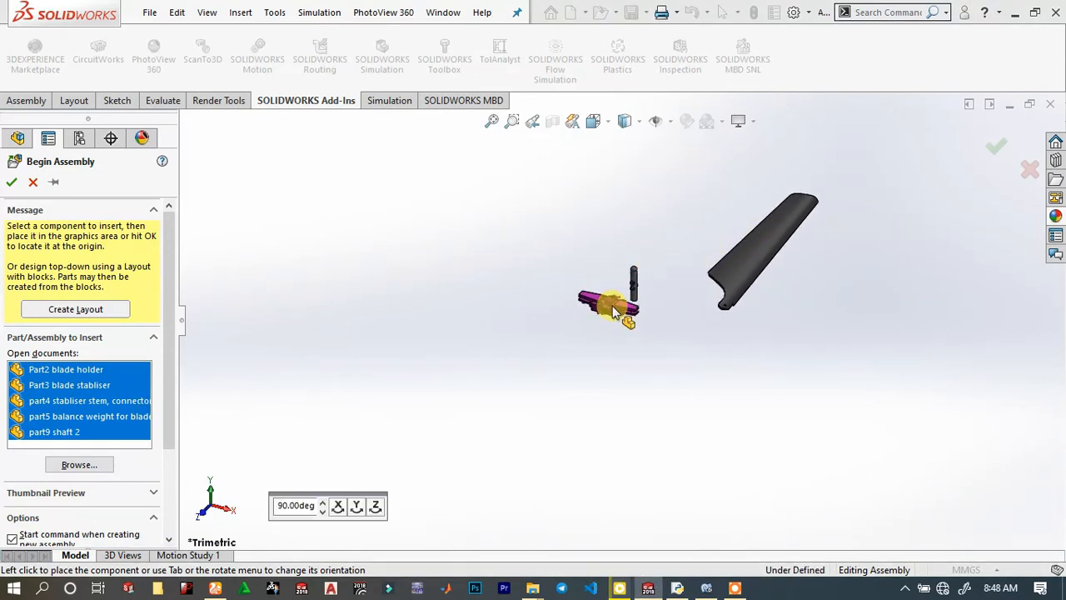
scroll(658, 287, down, 5)
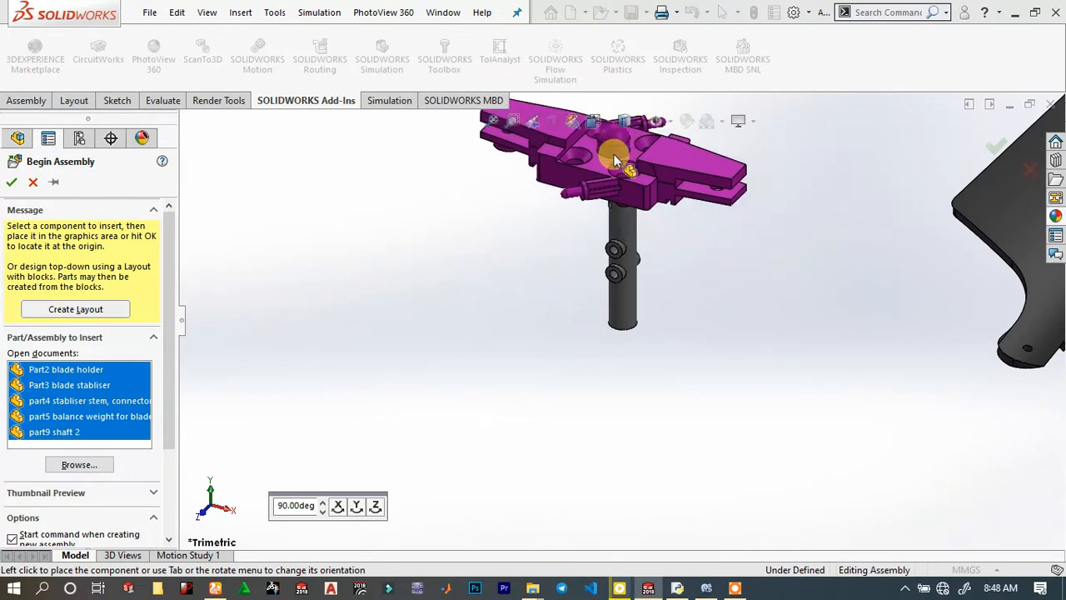
click(726, 153)
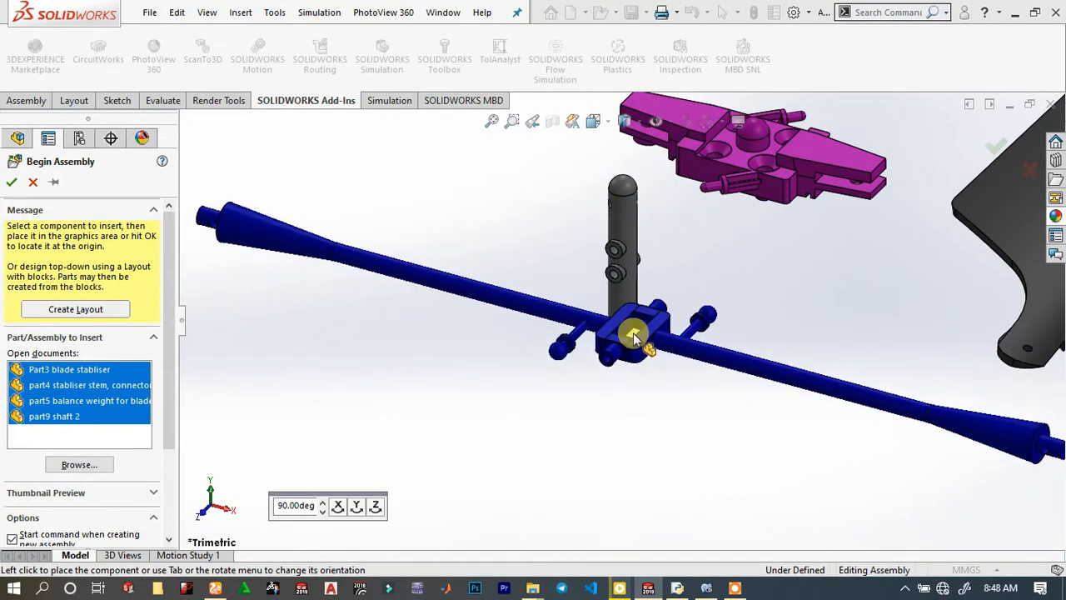
Place the blade stabliser at the base of shaft 1, and the stem connector, balance weight and shaft 2 between it and the blade.
click(644, 291)
scroll(725, 267, up, 5)
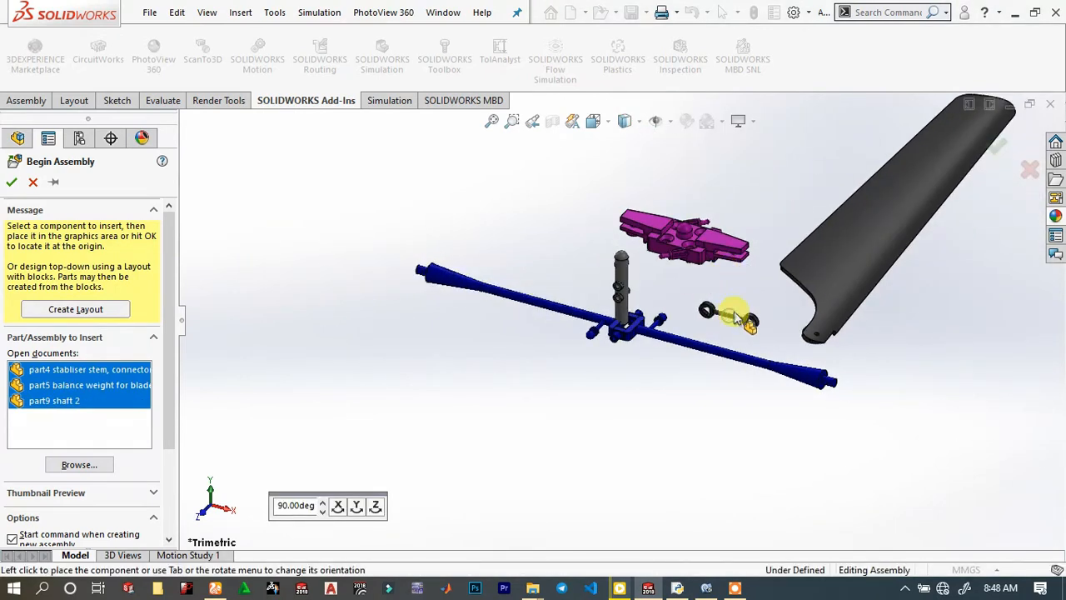
click(729, 321)
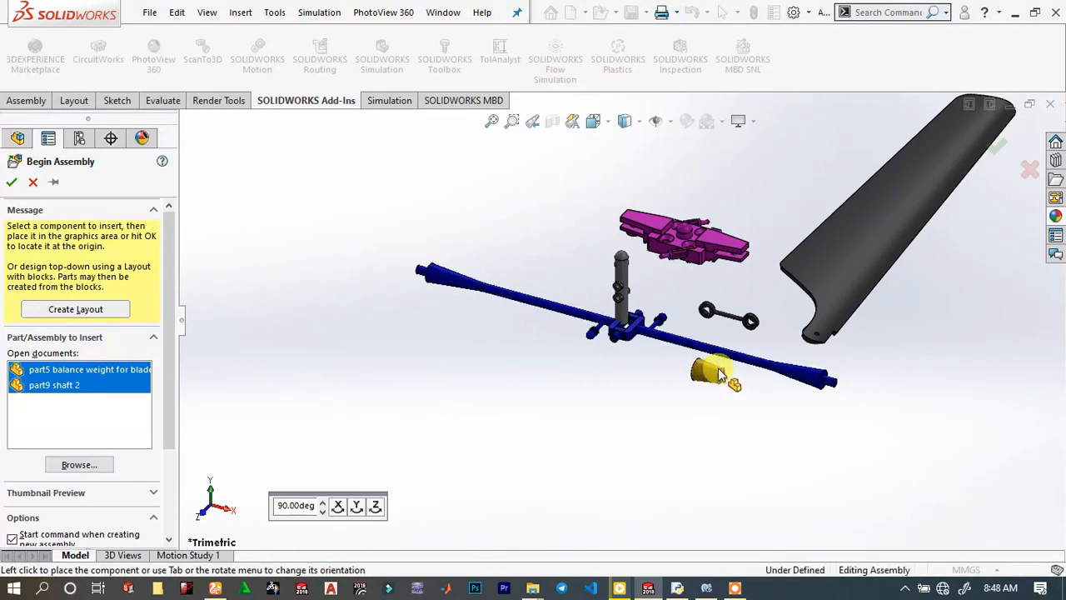
click(709, 375)
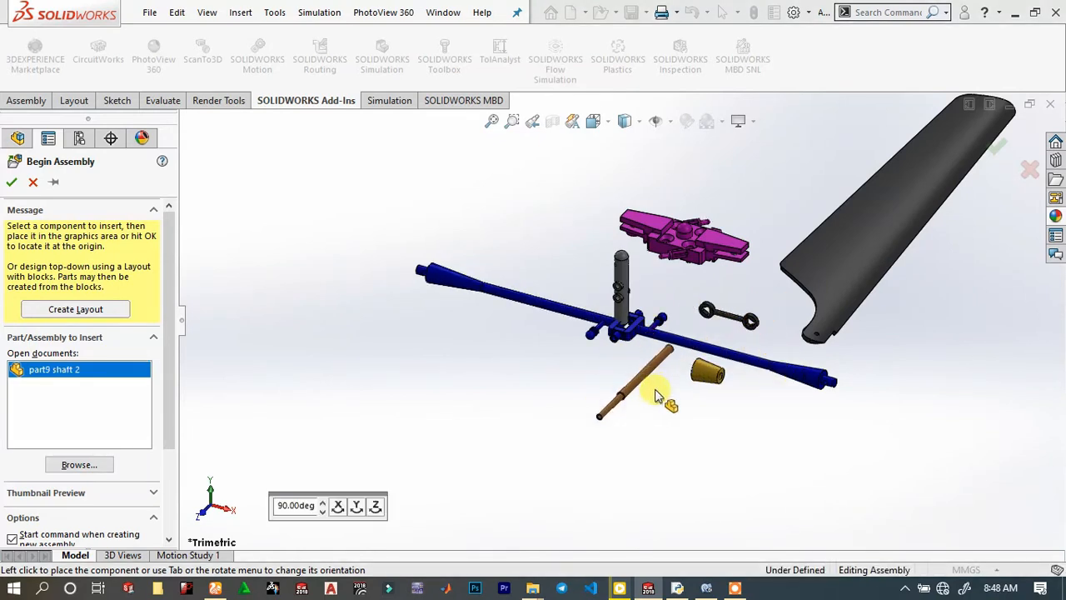
click(751, 441)
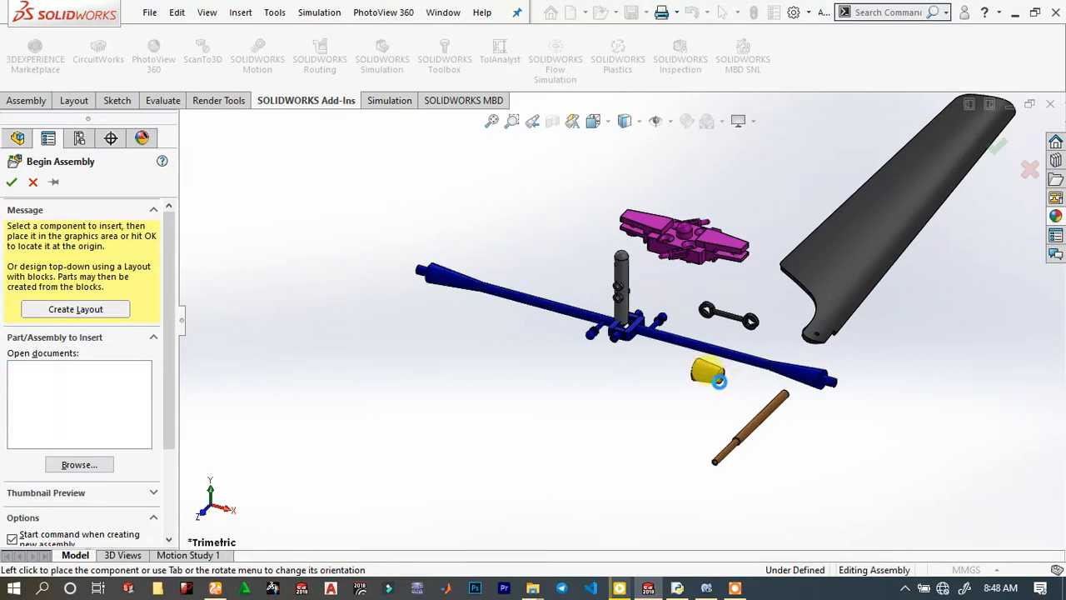
scroll(775, 340, down, 2)
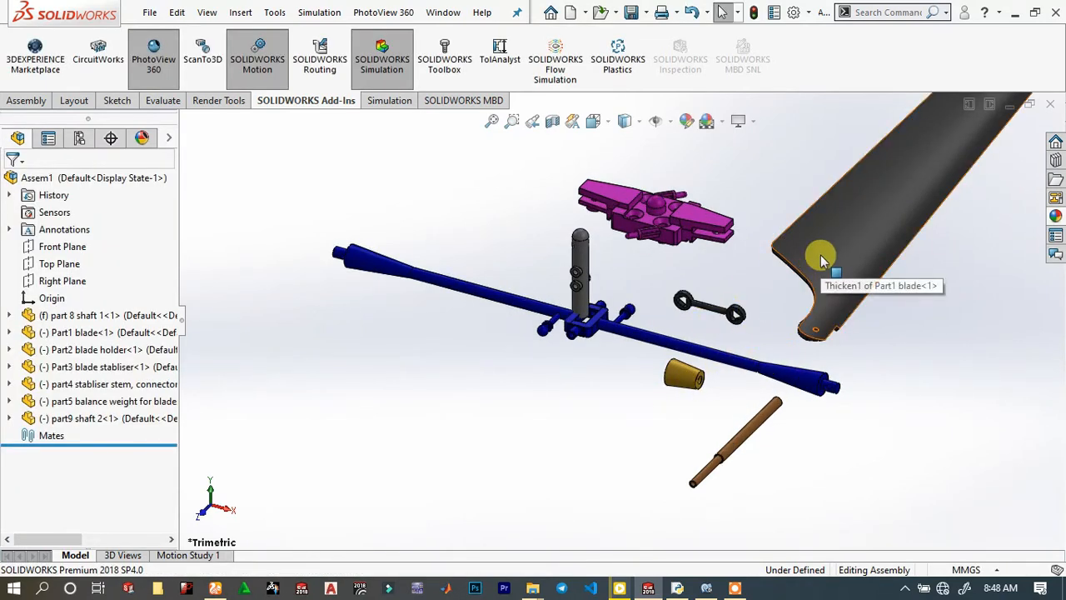
Shift the blade slightly and create a second blade instance beside it, between the blade and shaft 1.
mouse_move(820, 261)
mouse_down()
mouse_move(756, 238)
mouse_move(708, 190)
mouse_move(819, 234)
mouse_move(766, 209)
mouse_move(820, 250)
mouse_up()
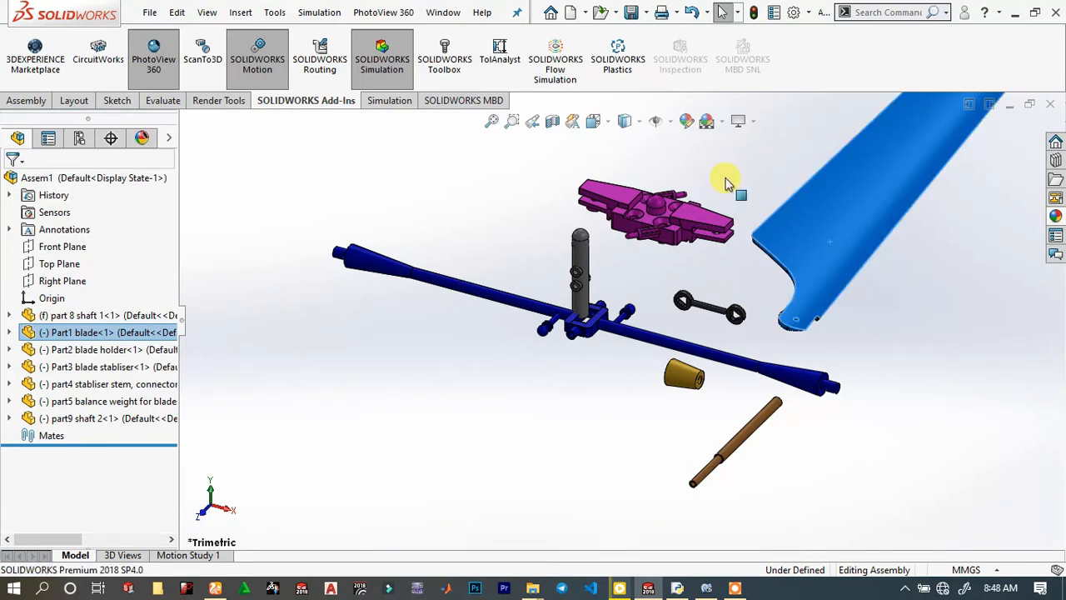
ctrl+drag(725, 184, 727, 183)
click(942, 264)
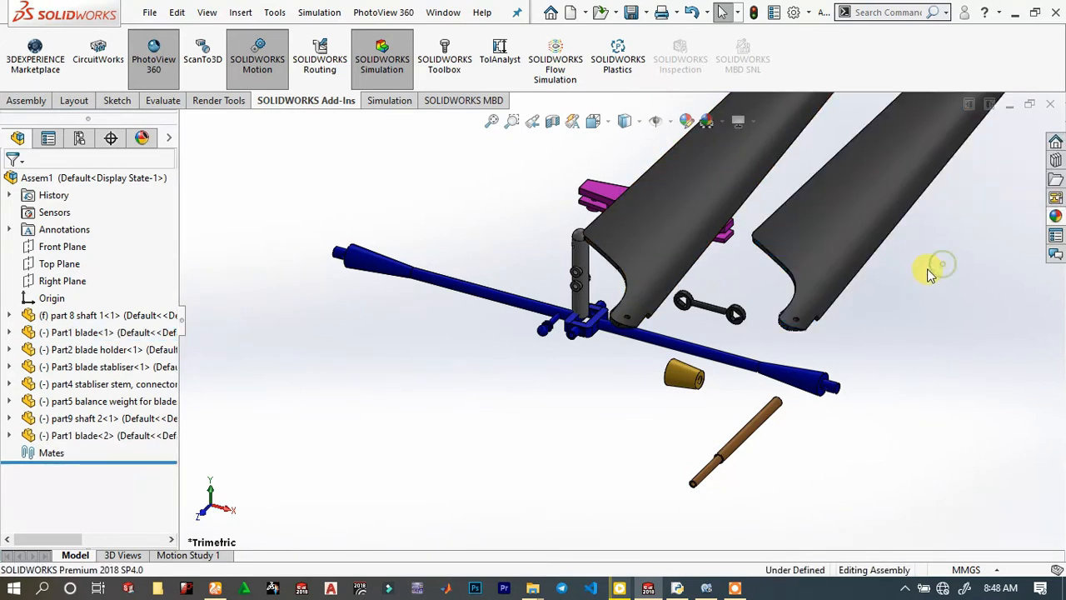
Create a second instance of the stabiliser stem connector and of the balance weight, each beside its original.
click(718, 305)
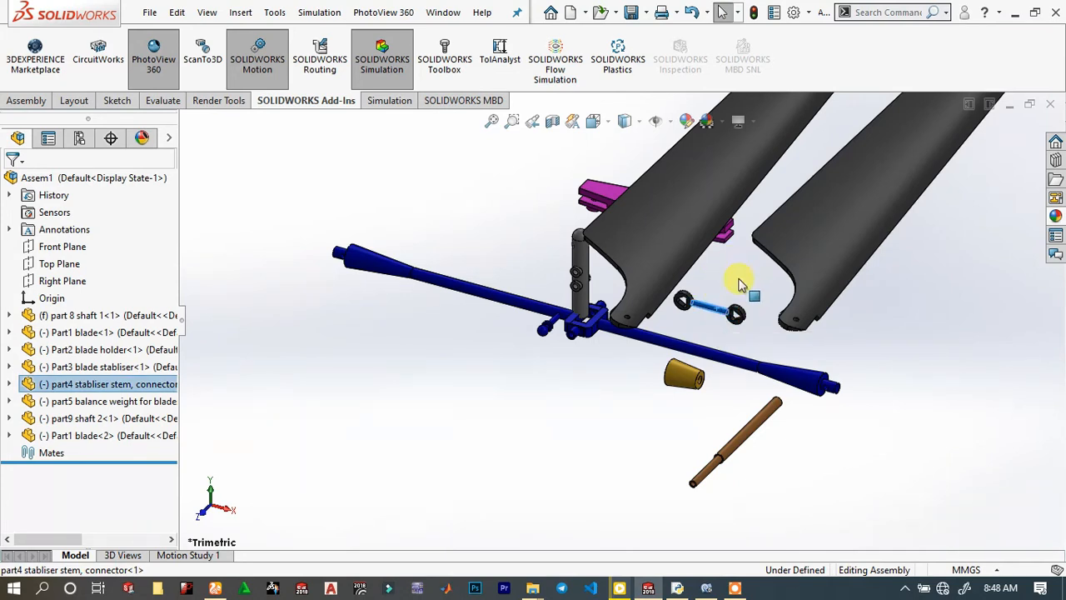
ctrl+drag(741, 283, 731, 293)
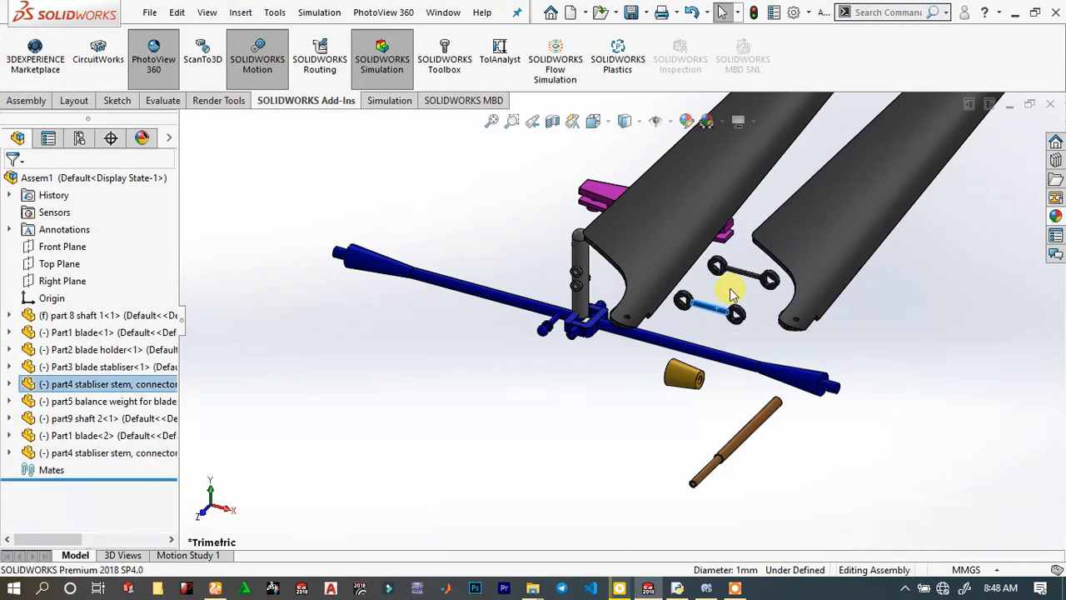
ctrl+click(688, 380)
ctrl+drag(712, 406, 708, 402)
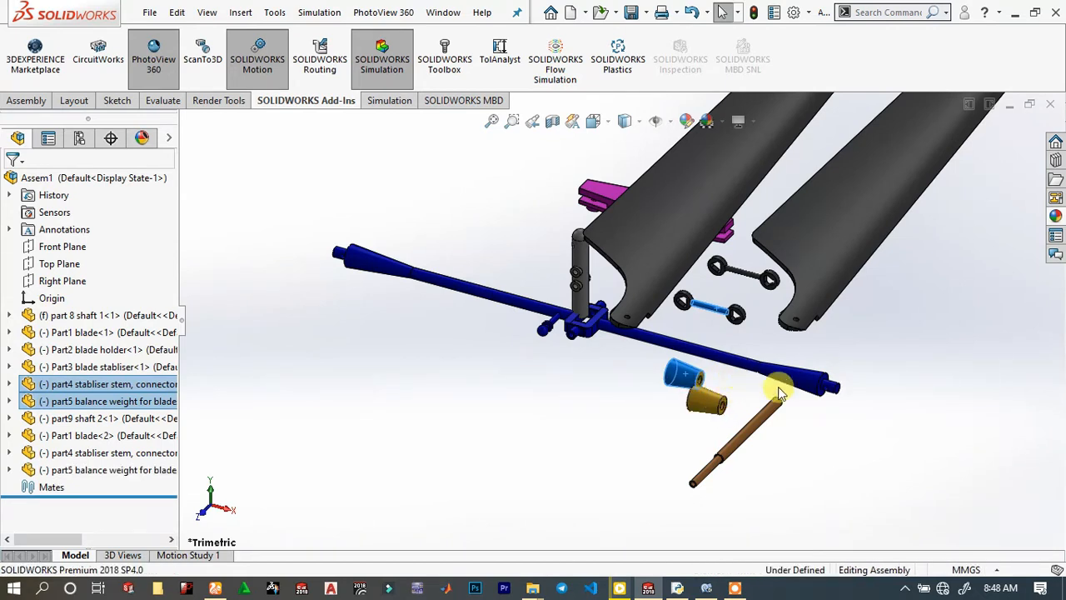
click(916, 402)
Move the two balance weights apart so that one lies near each end of the blade stabiliser.
scroll(749, 408, down, 2)
drag(681, 397, 913, 398)
drag(638, 379, 283, 218)
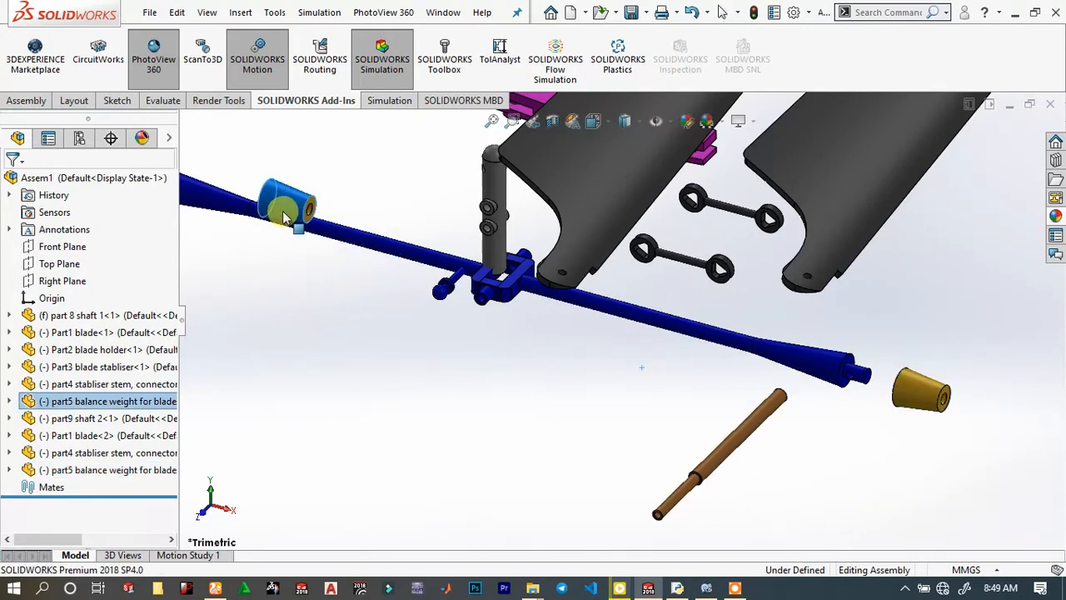
Move the two blades apart to opposite sides of the rotor parts, clear of the blade holder and shaft.
key(f)
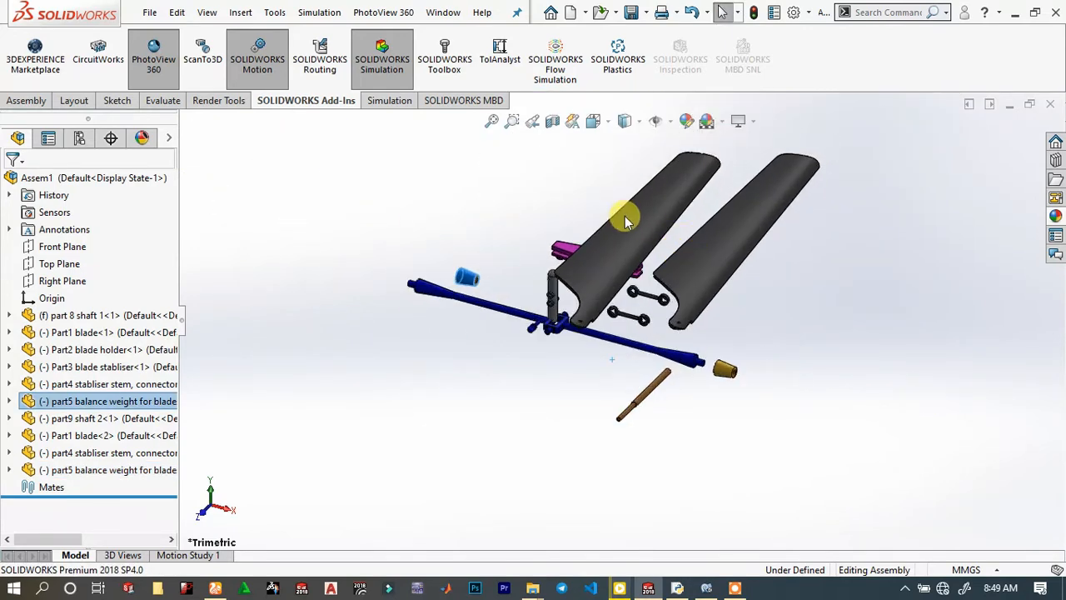
drag(635, 223, 436, 169)
scroll(741, 257, down, 1)
click(724, 269)
click(848, 291)
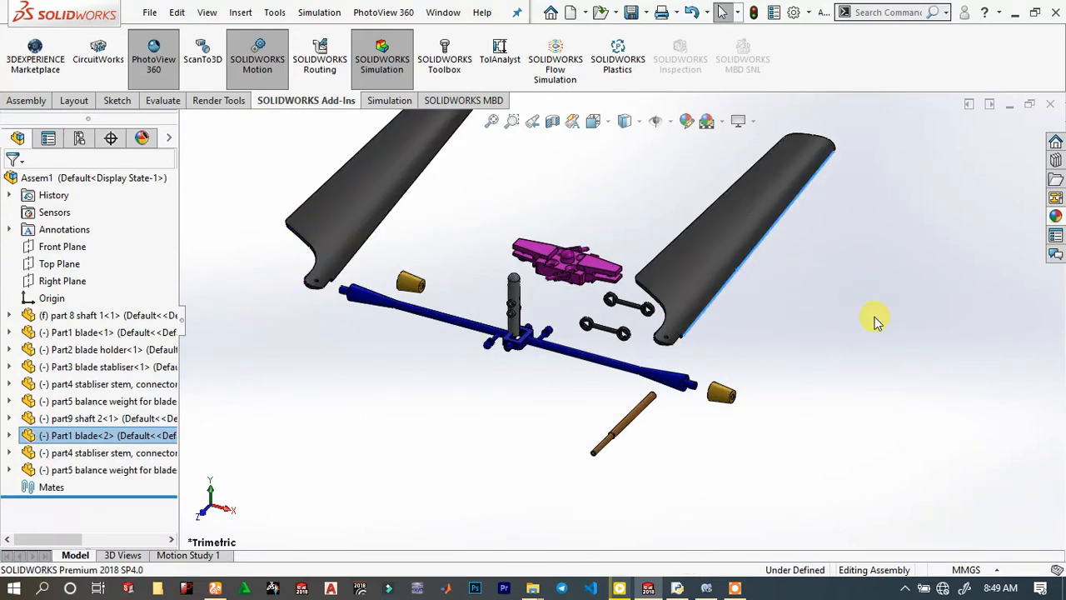
drag(712, 249, 840, 284)
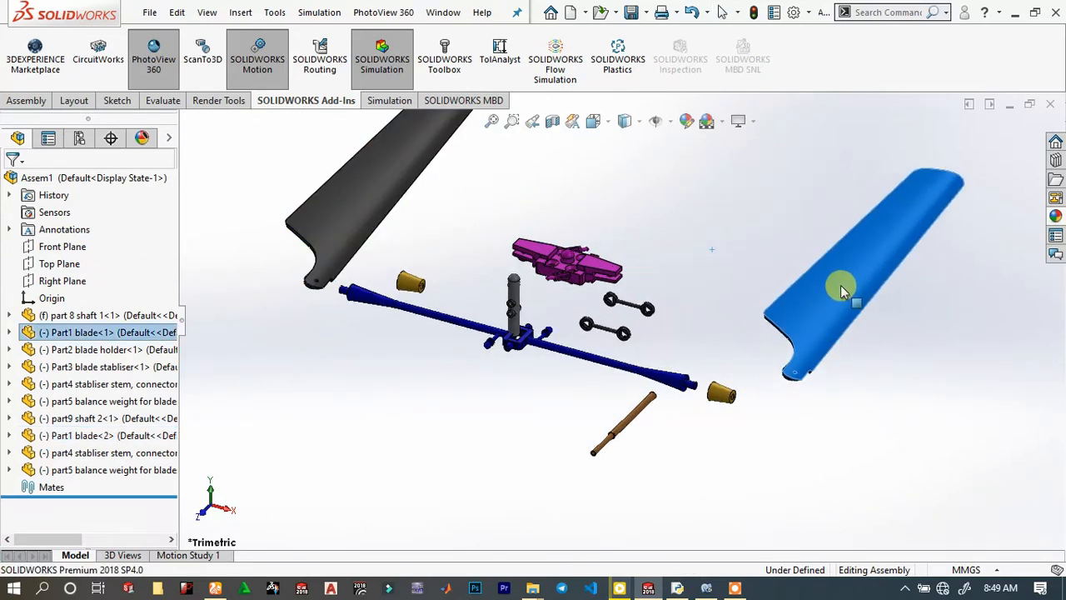
click(674, 233)
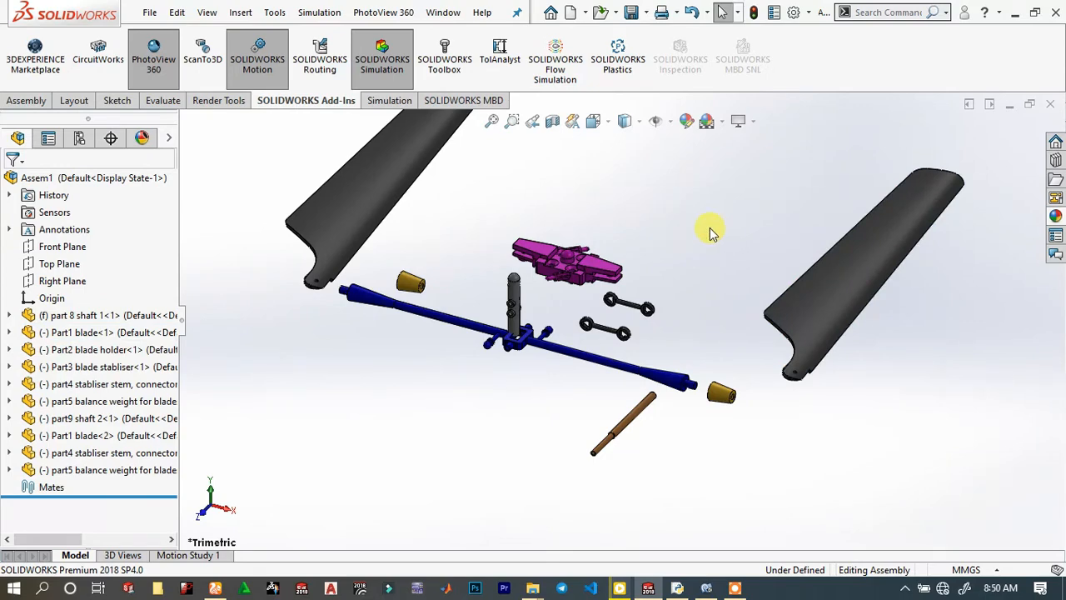
Add a concentric mate between shaft 1's cylindrical face and the central bore on the blade holder's underside.
scroll(561, 247, down, 4)
scroll(435, 305, down, 2)
scroll(483, 312, down, 3)
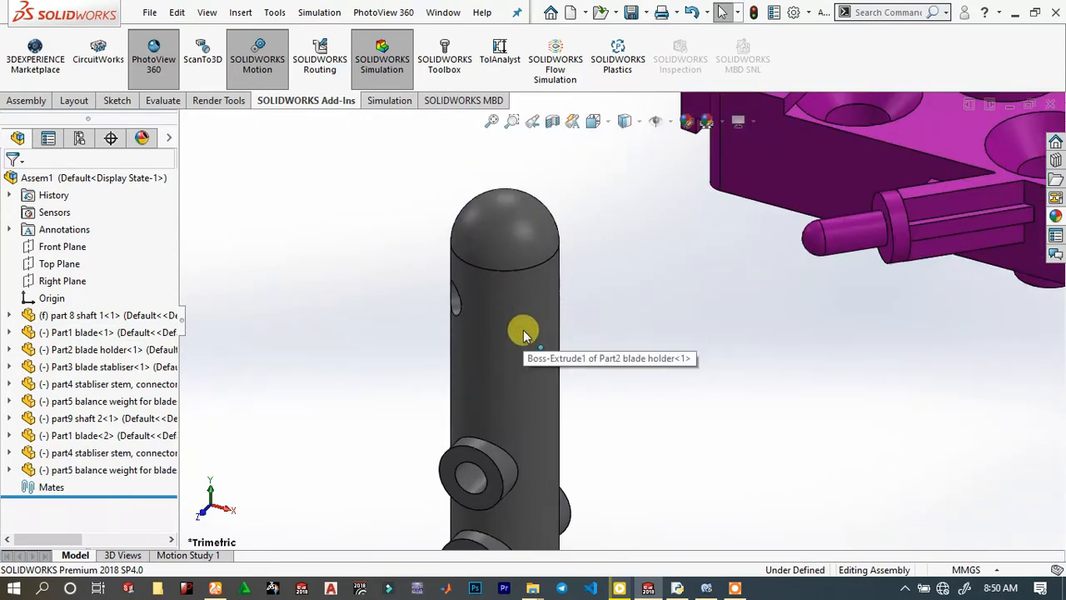
click(523, 333)
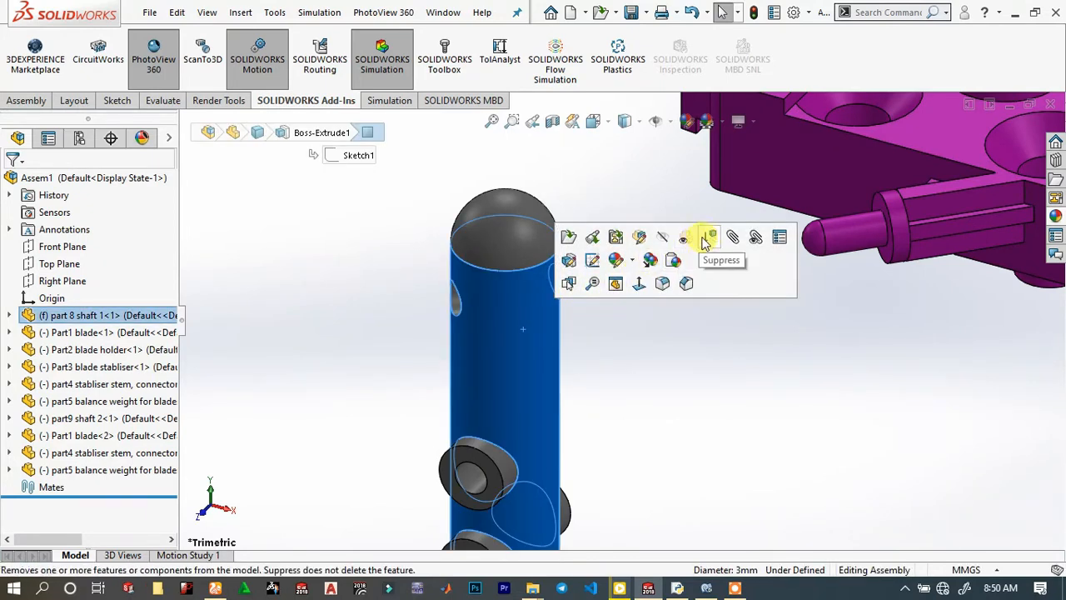
click(735, 239)
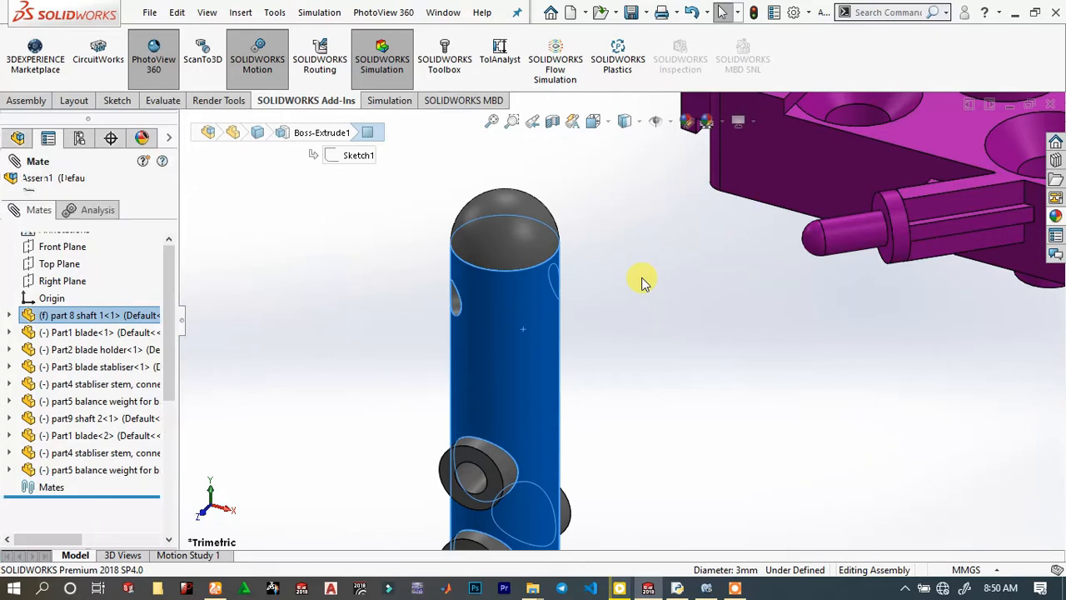
scroll(708, 308, up, 5)
scroll(722, 315, up, 5)
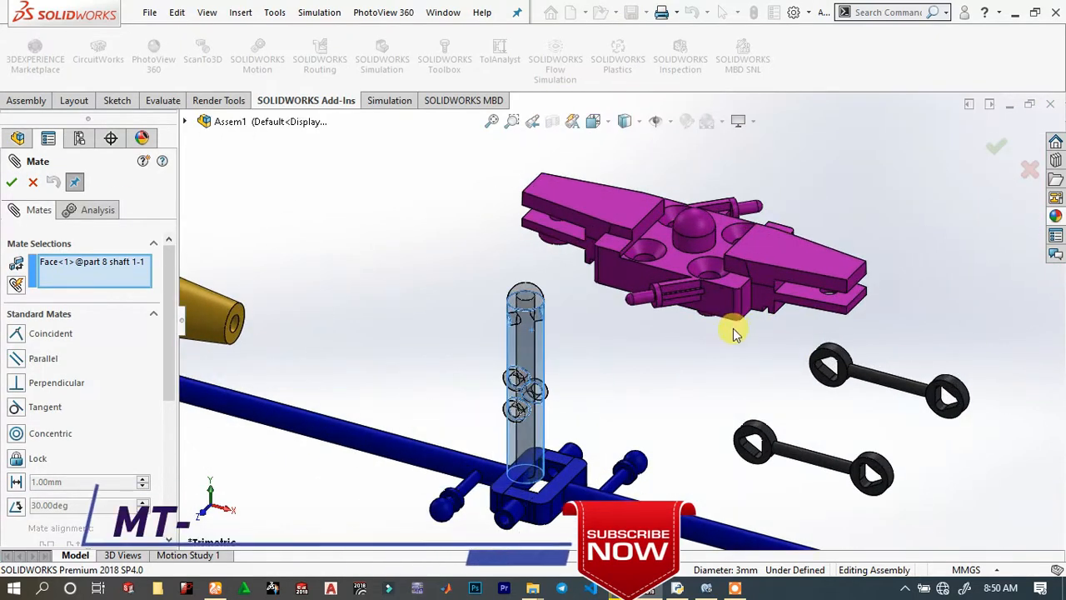
mouse_move(713, 305)
middle_down()
mouse_move(702, 178)
mouse_move(704, 296)
middle_up()
scroll(707, 377, down, 5)
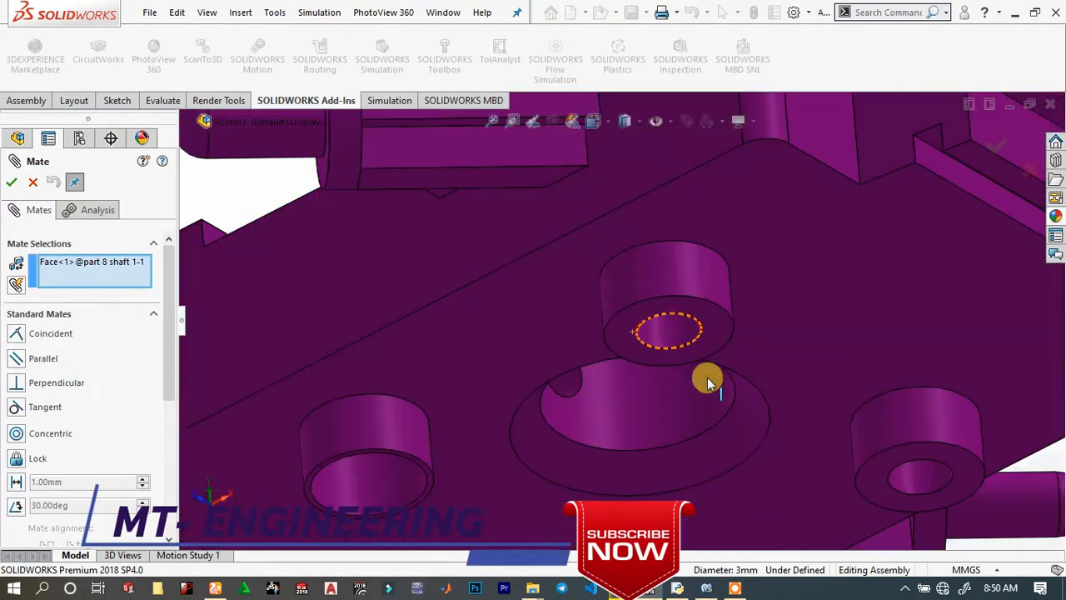
middle_drag(669, 422, 700, 262)
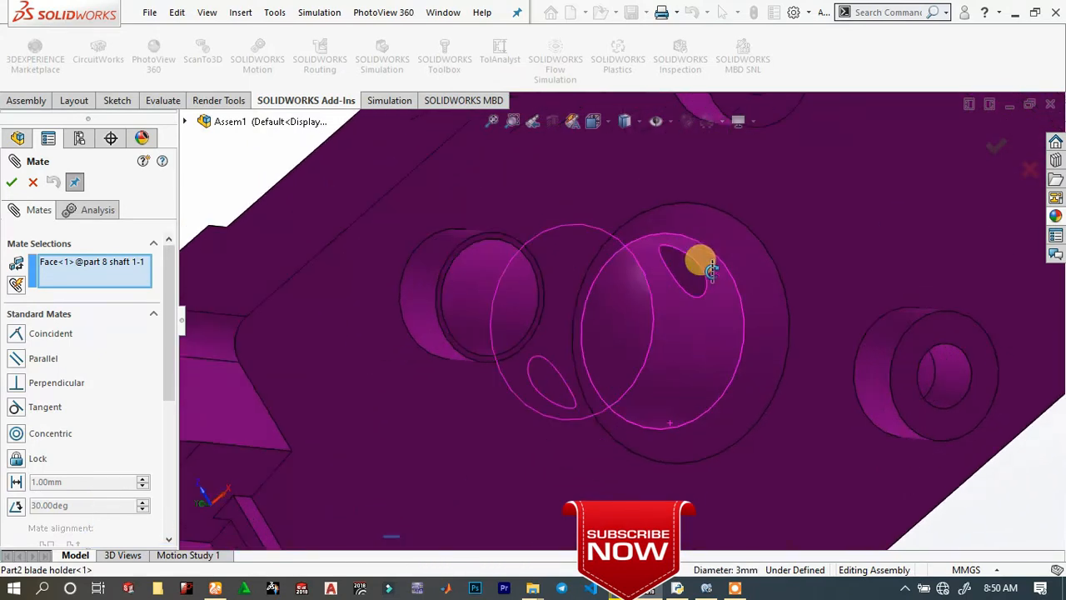
click(719, 340)
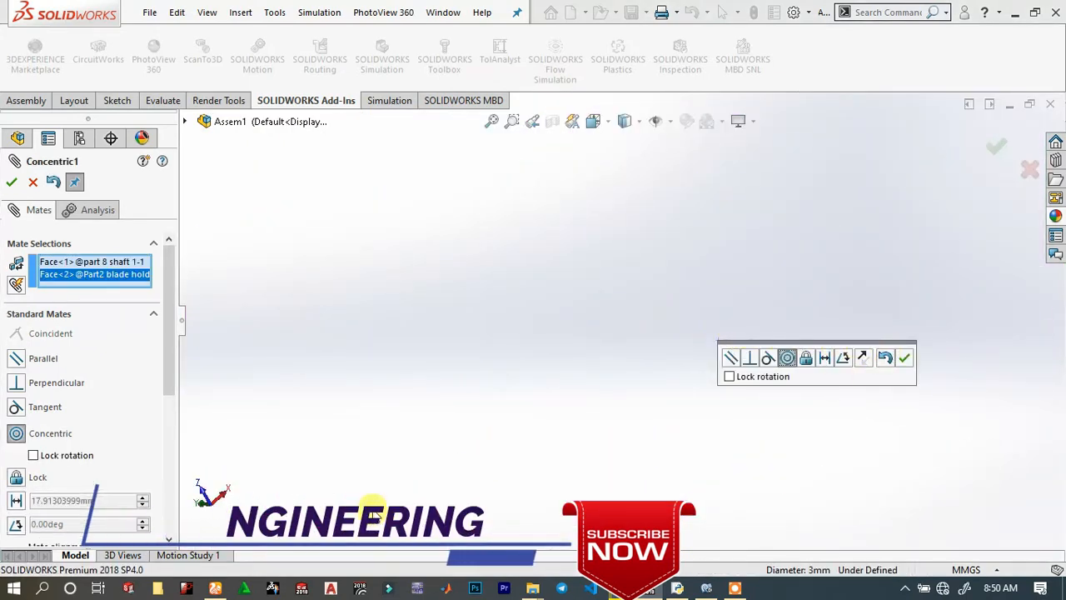
scroll(373, 512, up, 5)
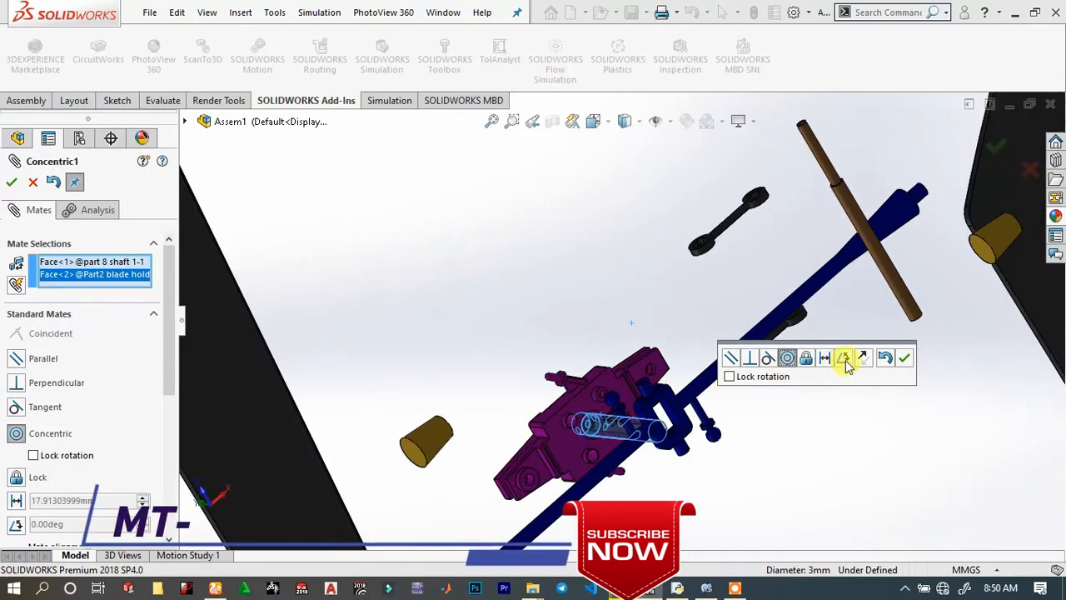
click(906, 357)
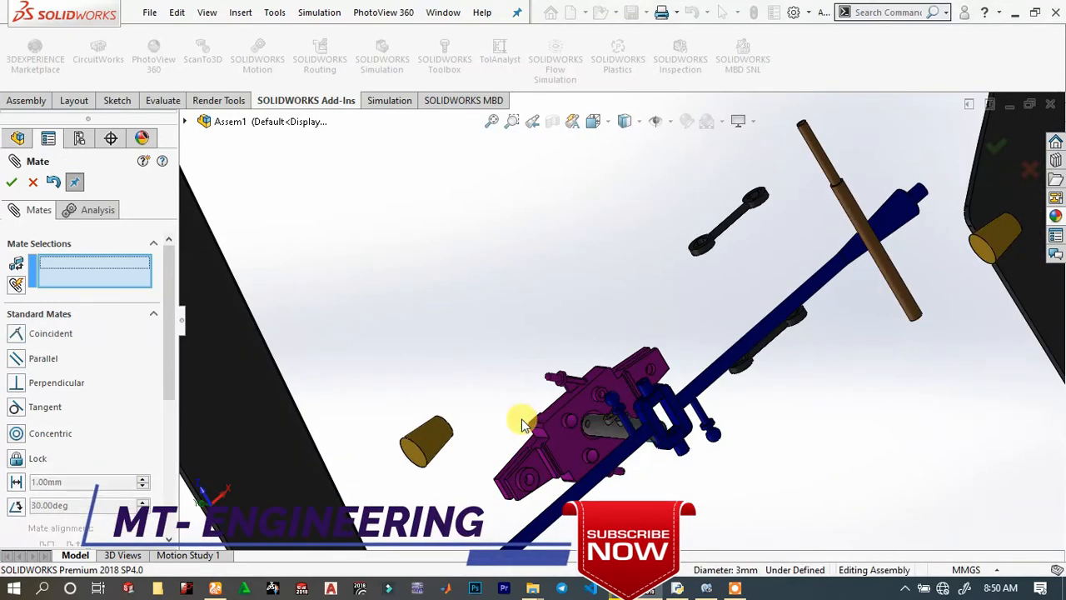
Add a concentric mate between the blade holder's inner domed face and the rounded end of shaft 1.
scroll(520, 423, down, 5)
scroll(595, 393, up, 2)
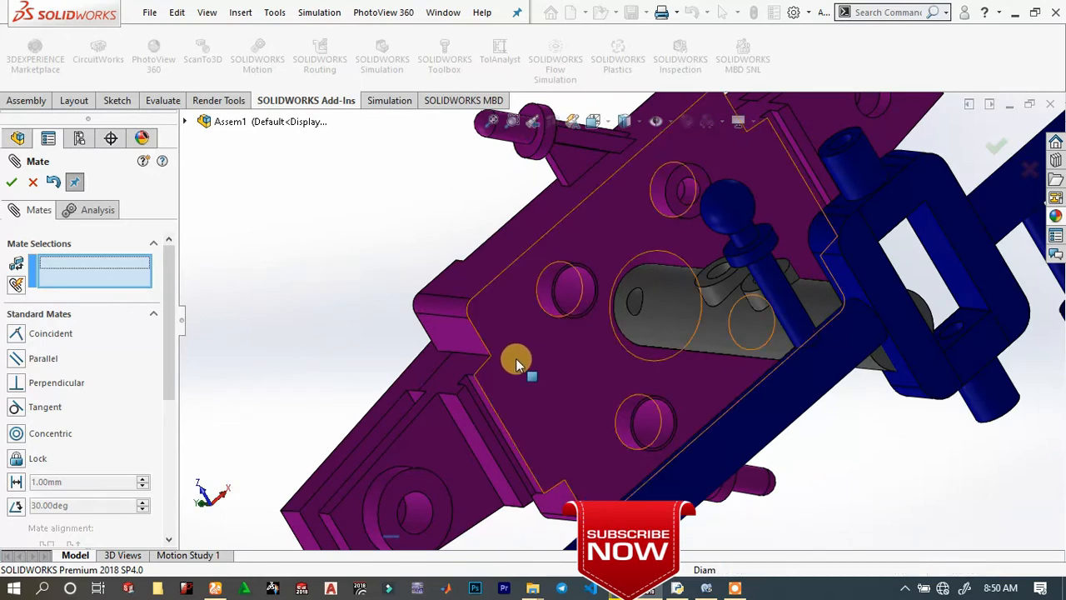
middle_drag(516, 364, 279, 269)
scroll(502, 296, down, 3)
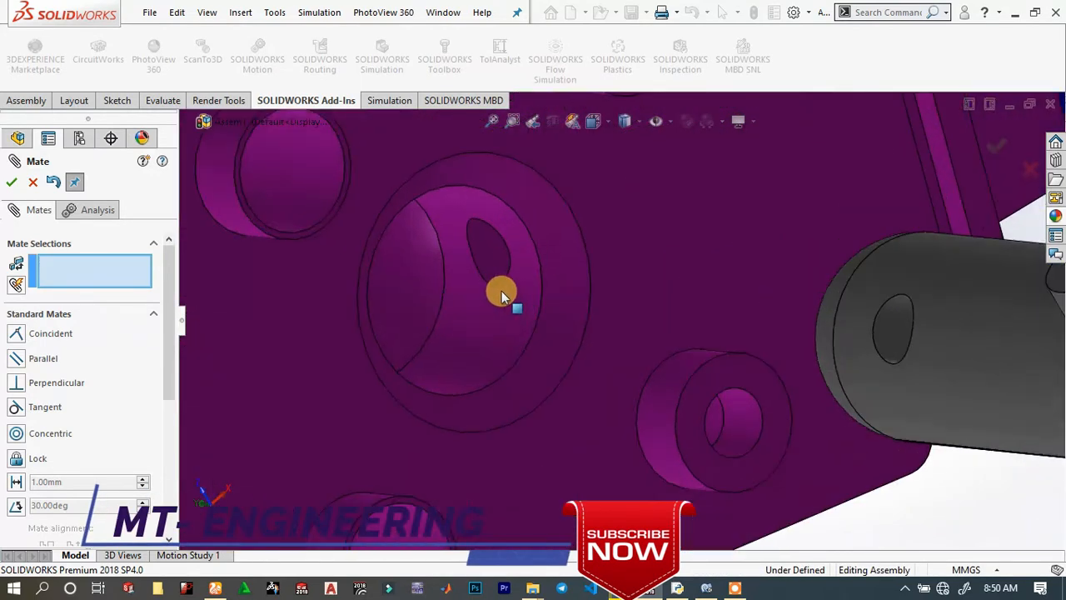
middle_drag(379, 295, 346, 285)
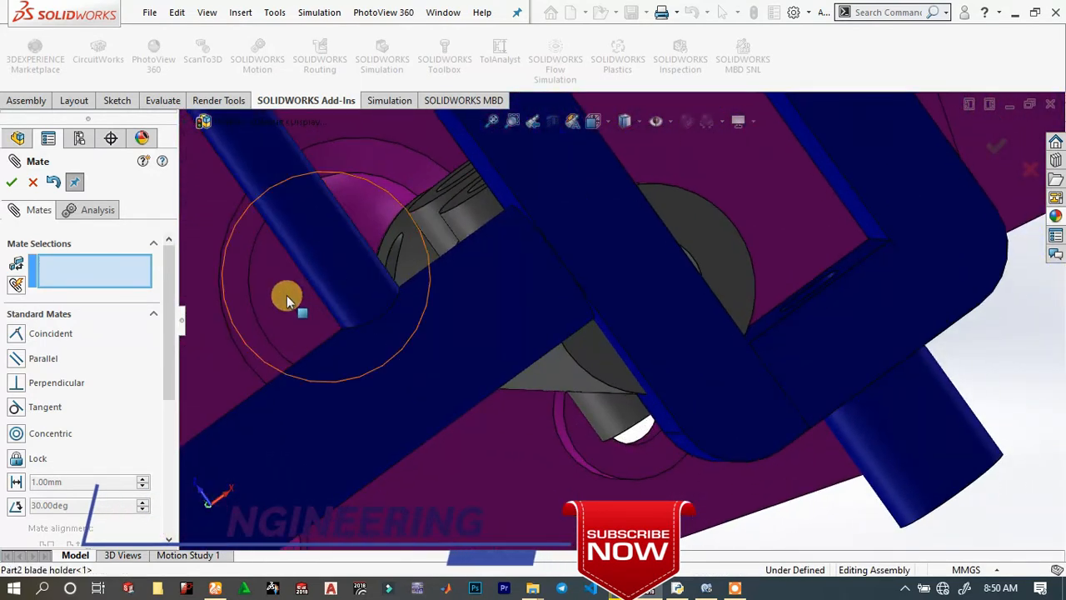
click(286, 293)
middle_drag(280, 292, 564, 276)
click(700, 308)
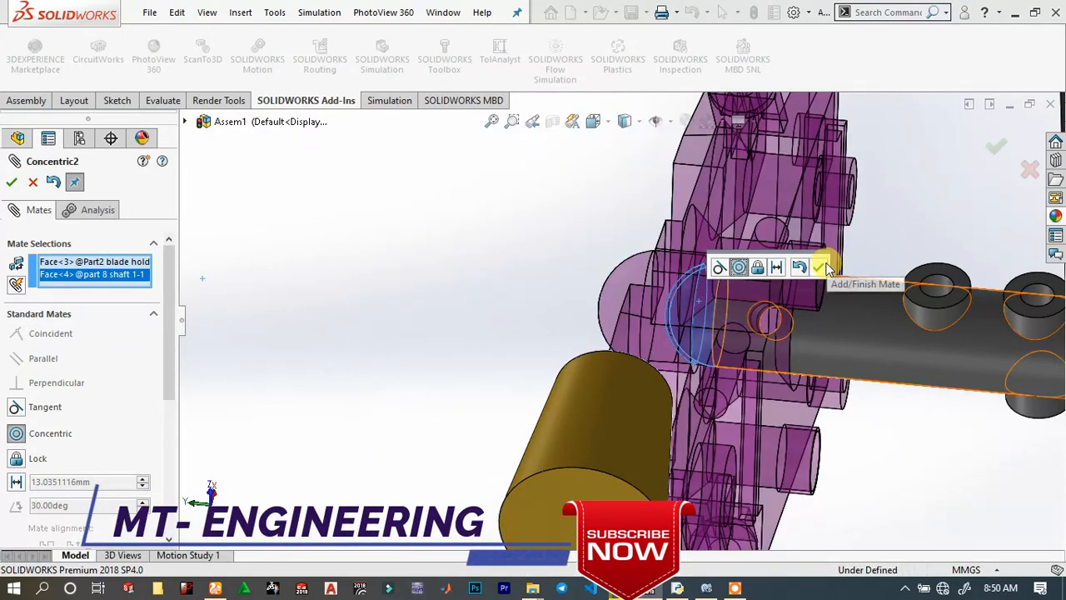
click(824, 266)
scroll(607, 279, up, 5)
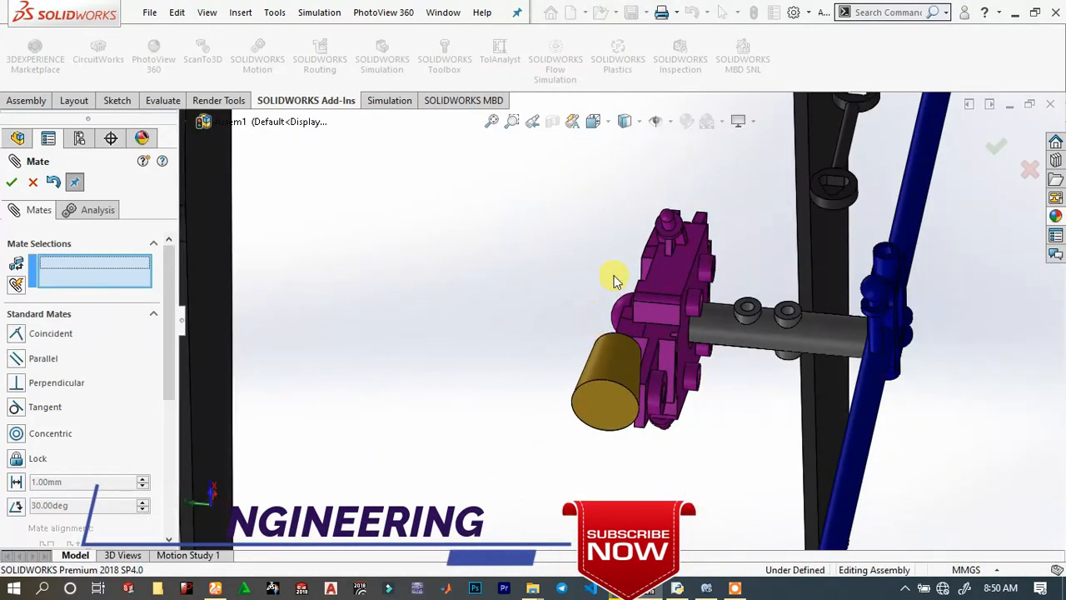
Switch to the isometric view and rotate the mated blade holder about shaft 1.
middle_drag(690, 258, 756, 250)
key(space)
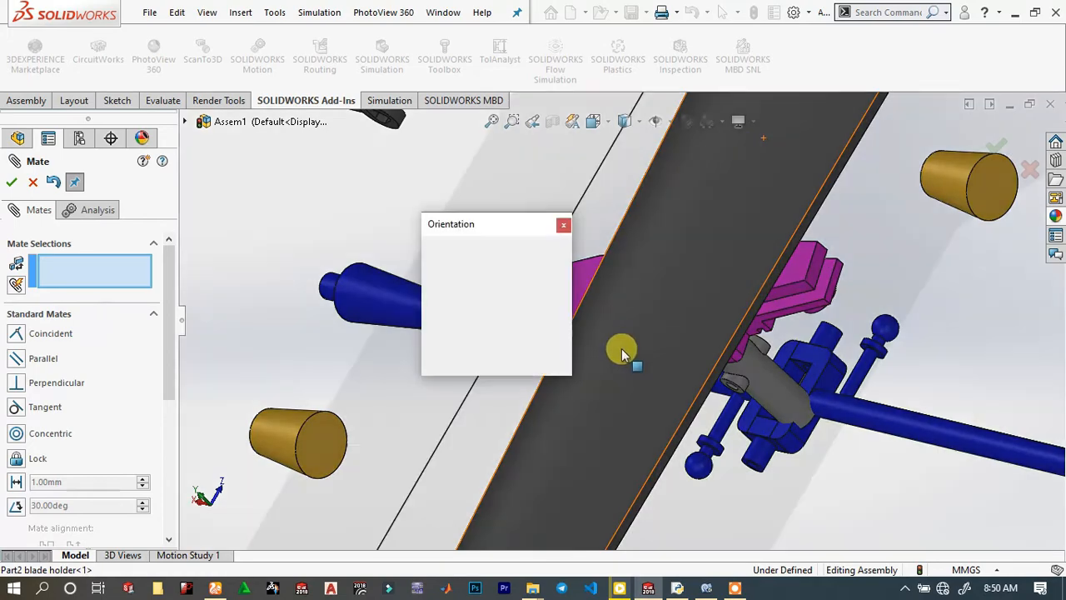
click(555, 277)
scroll(616, 326, down, 6)
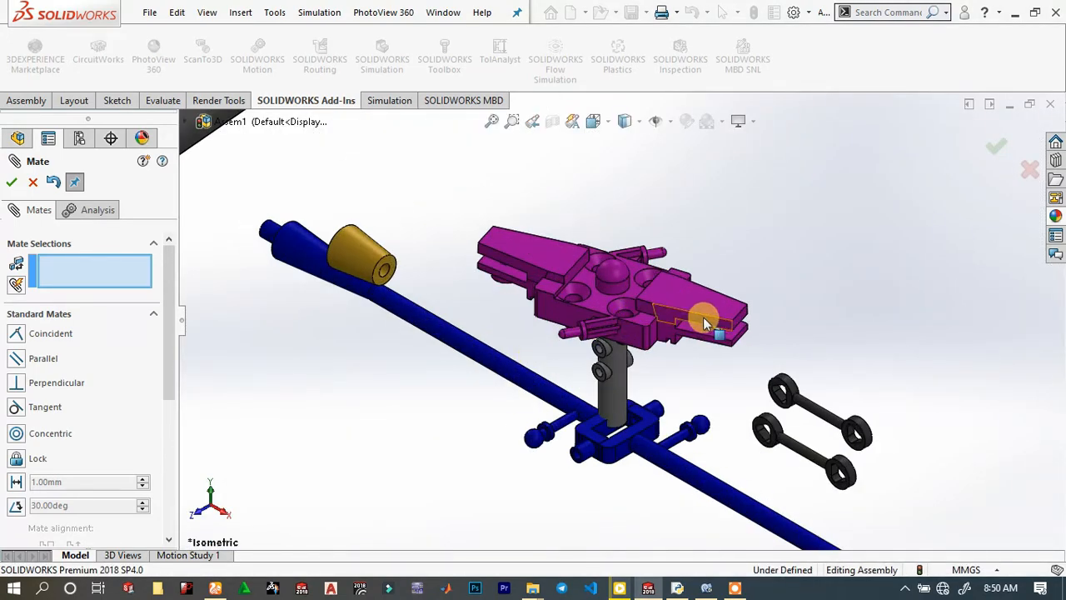
drag(704, 320, 625, 203)
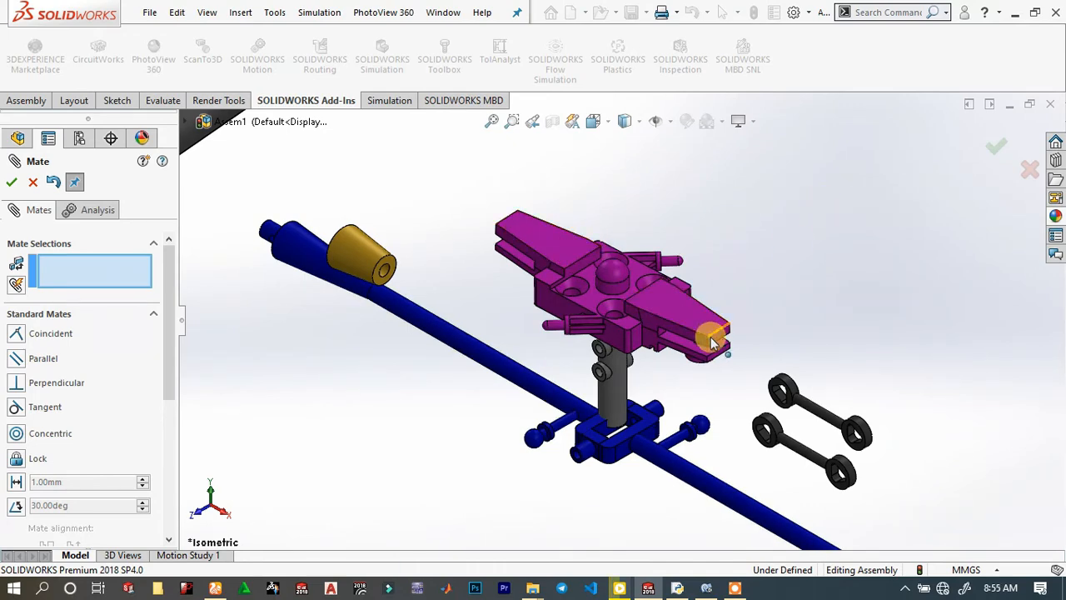
Add a concentric mate between the stabiliser's end pin and the balance weight's hole, with the mate alignment flipped.
scroll(712, 341, up, 5)
scroll(738, 405, down, 10)
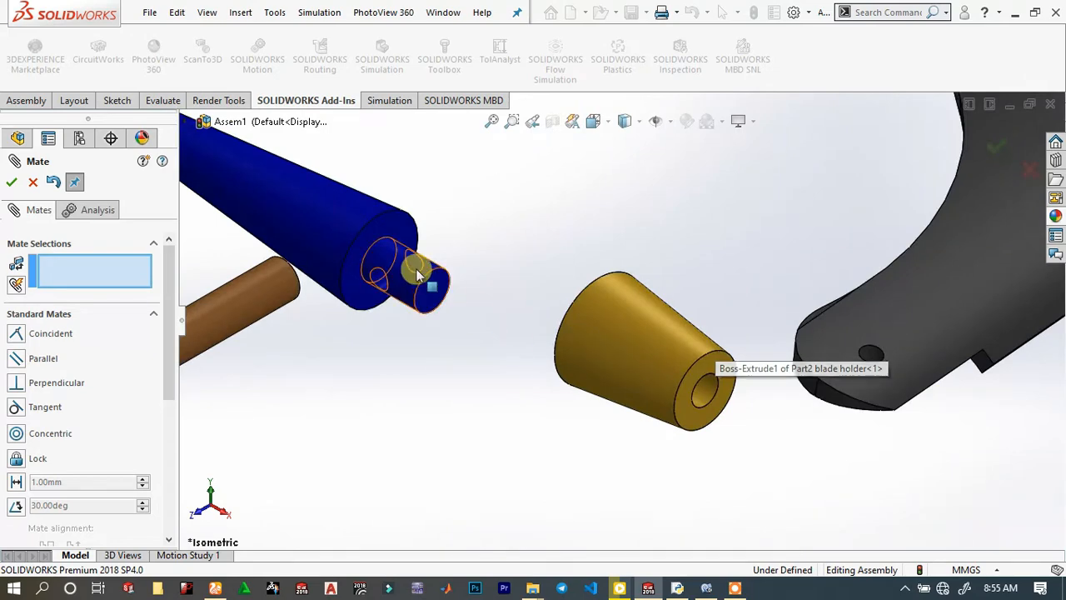
click(418, 273)
scroll(565, 342, down, 2)
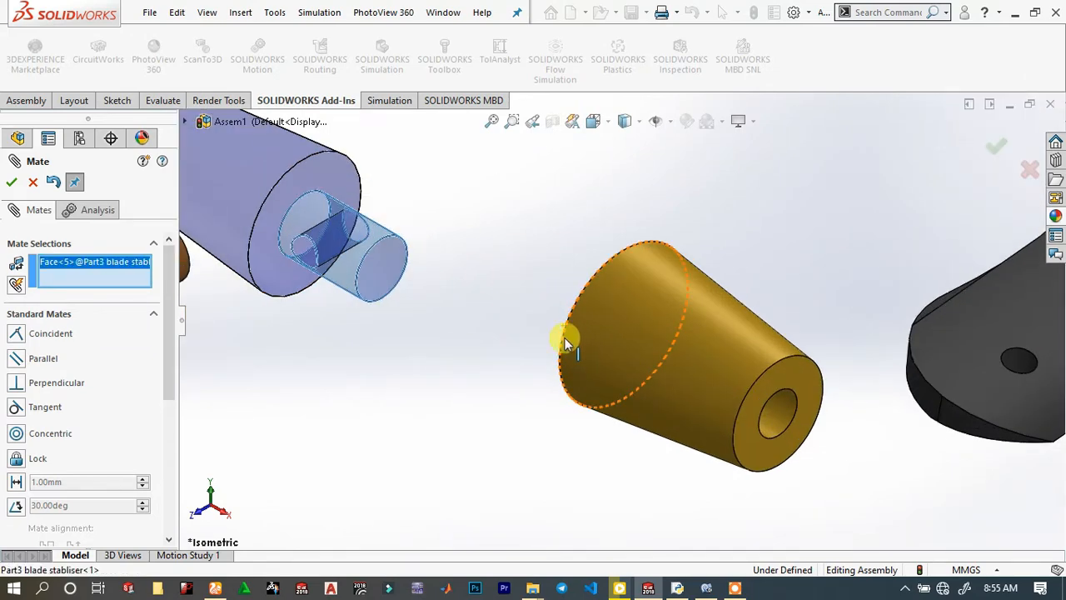
middle_drag(555, 369, 628, 346)
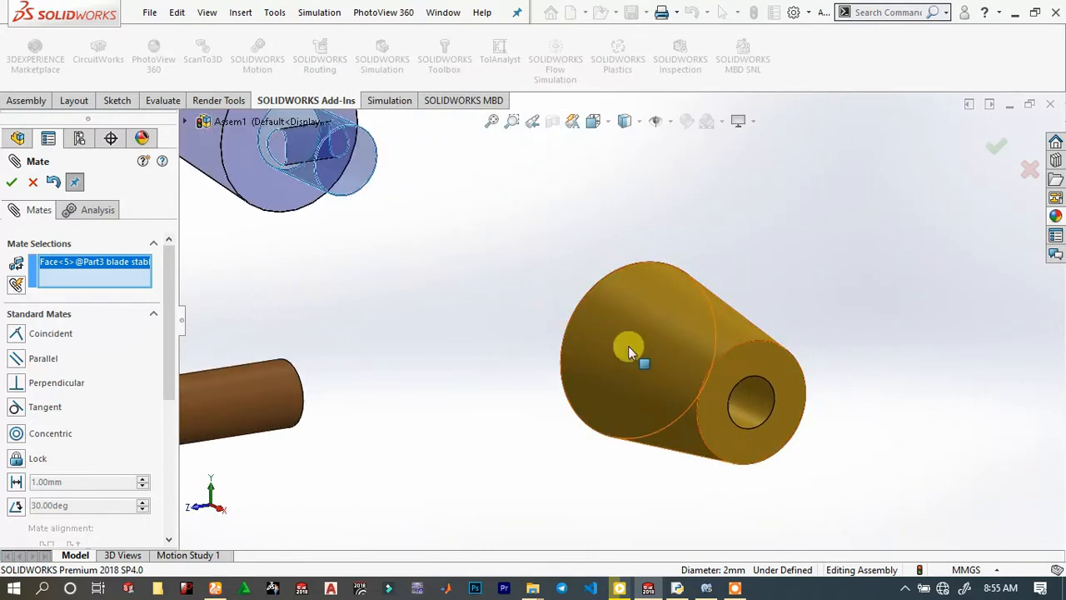
click(753, 400)
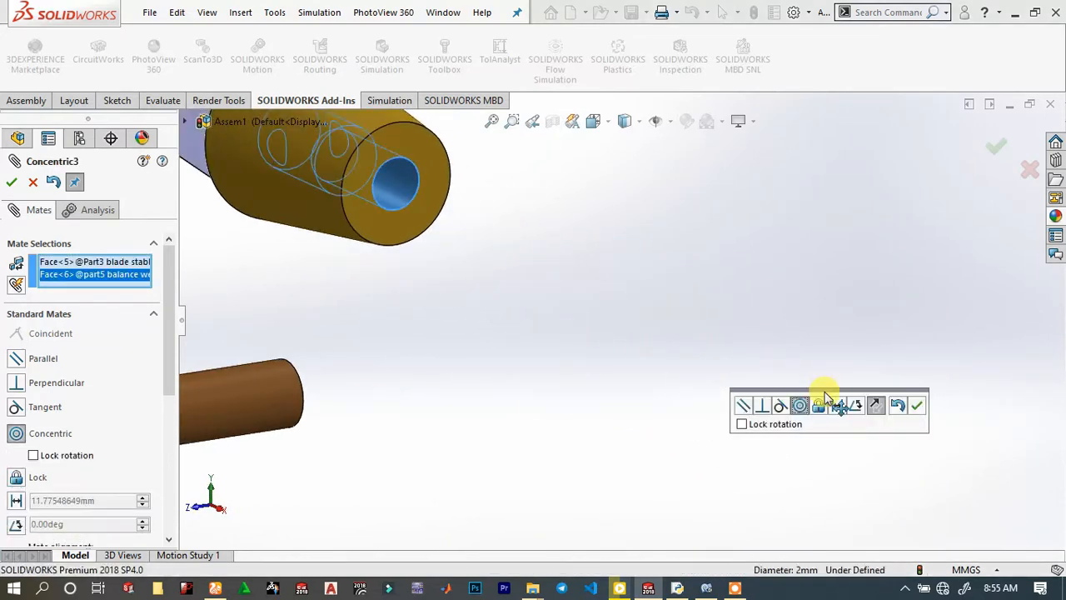
click(875, 405)
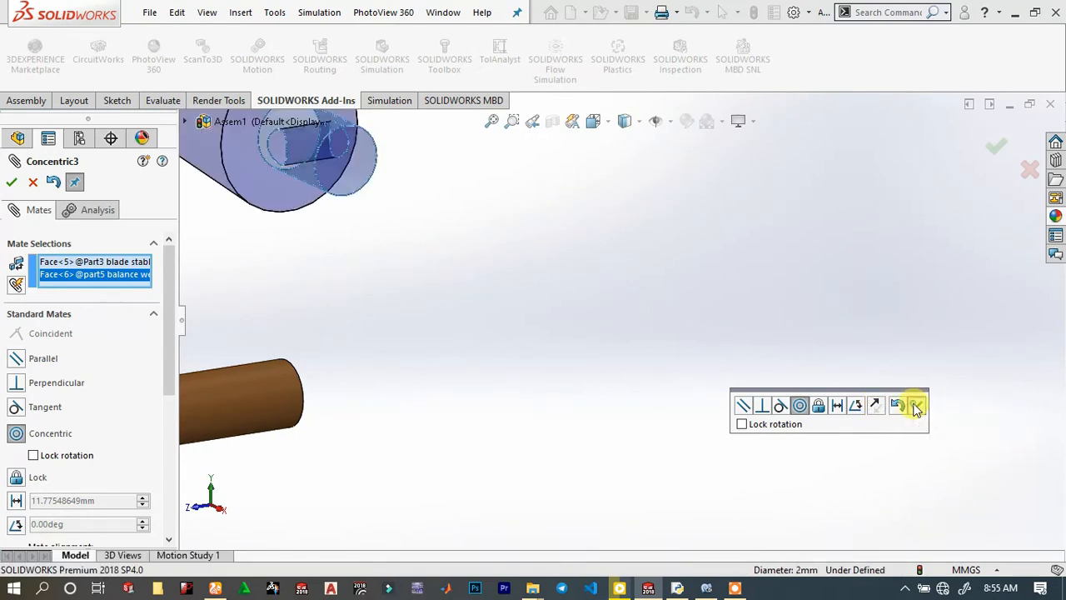
click(914, 406)
Add a coincident mate between the balance weight's small-end edge and the stabiliser's adjacent end face.
scroll(678, 319, up, 4)
scroll(375, 171, down, 4)
middle_drag(575, 287, 417, 279)
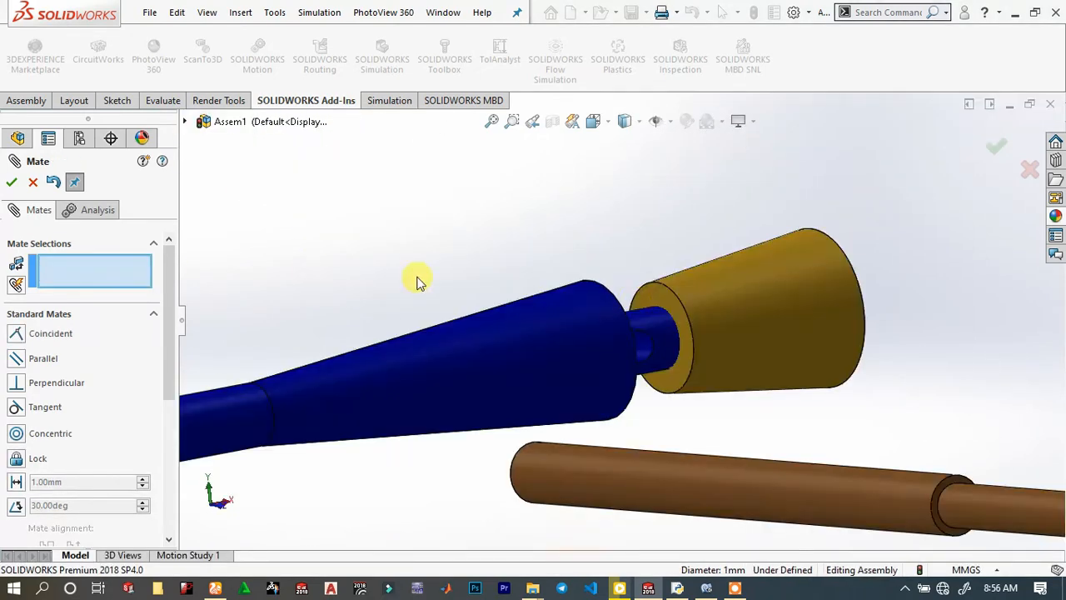
scroll(702, 339, down, 2)
click(662, 306)
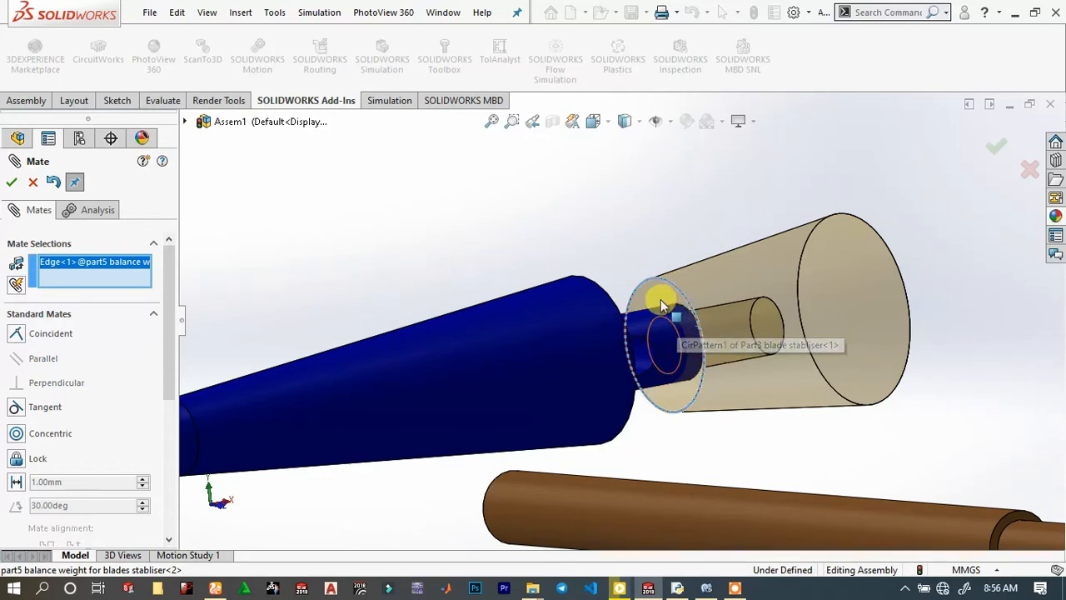
middle_drag(662, 306, 521, 302)
click(525, 303)
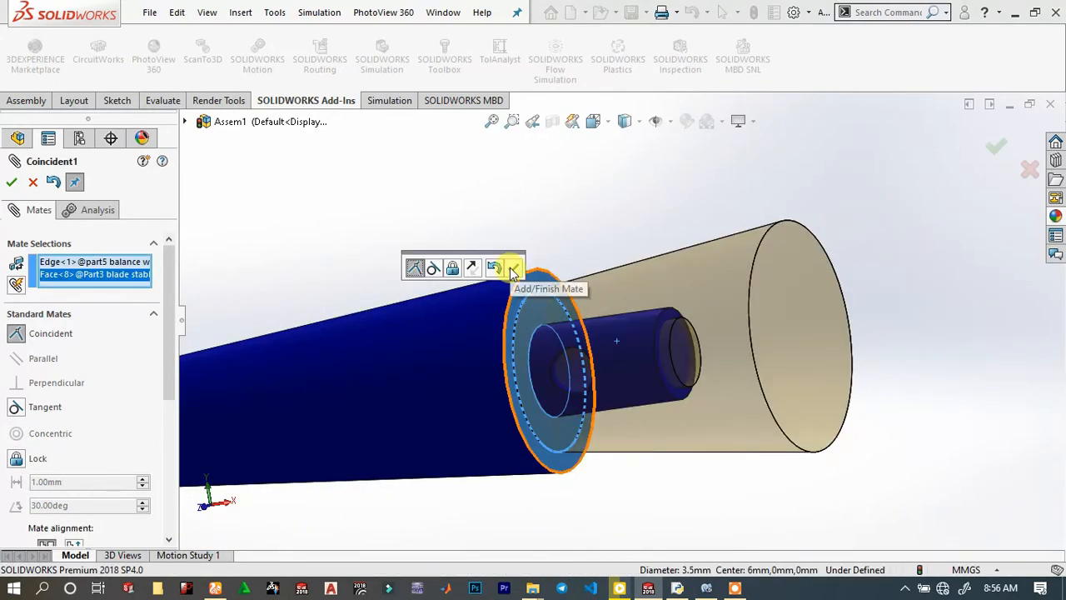
click(514, 267)
Add a concentric mate between the pin on the stabiliser's opposite end and the hole in the remaining balance weight.
scroll(511, 266, up, 10)
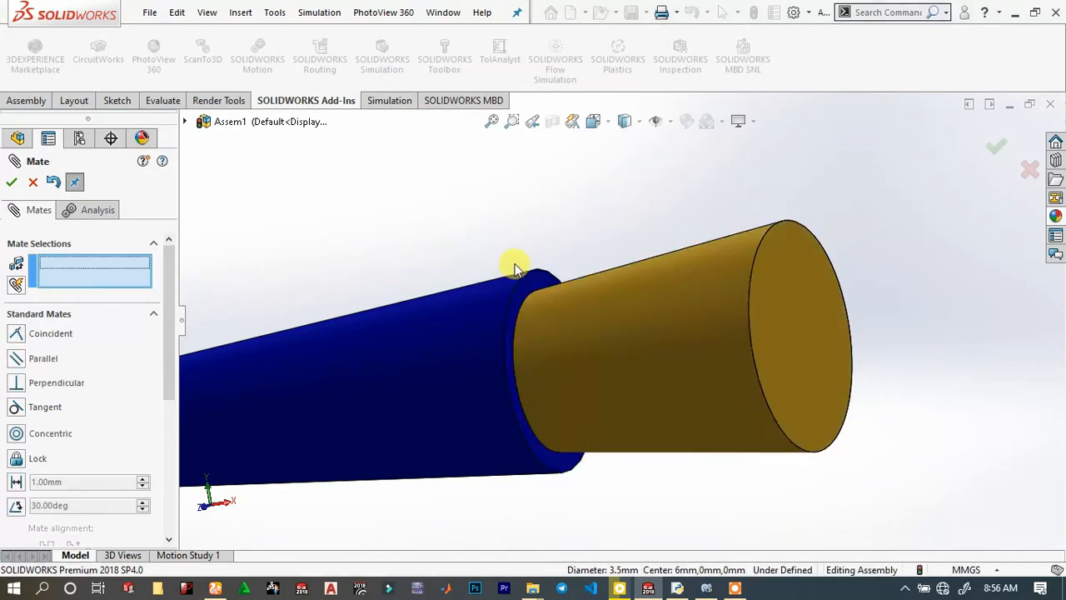
scroll(470, 312, down, 5)
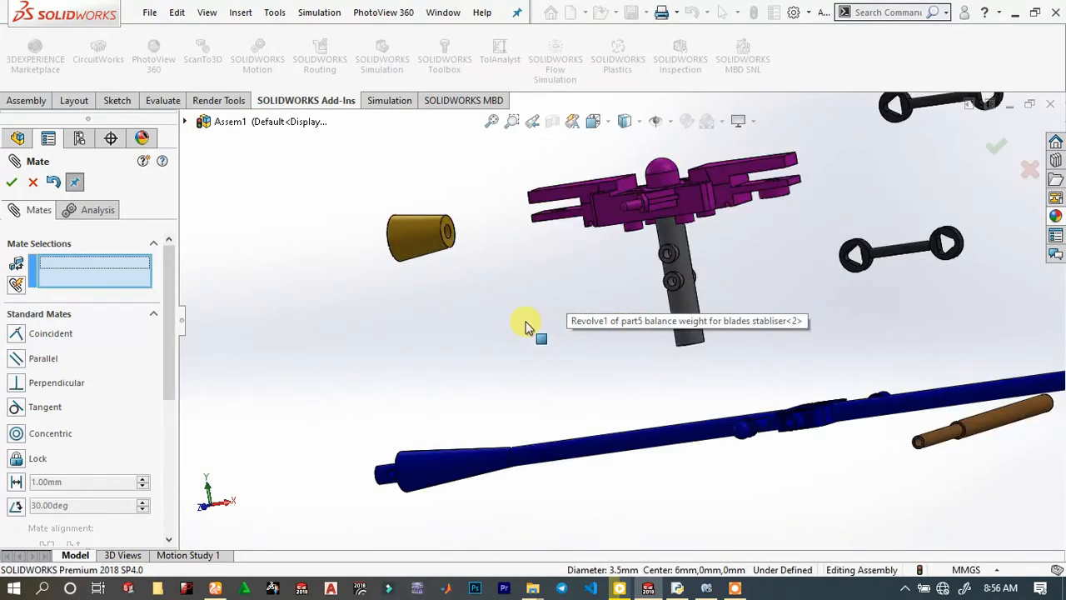
scroll(386, 471, down, 3)
scroll(391, 466, down, 2)
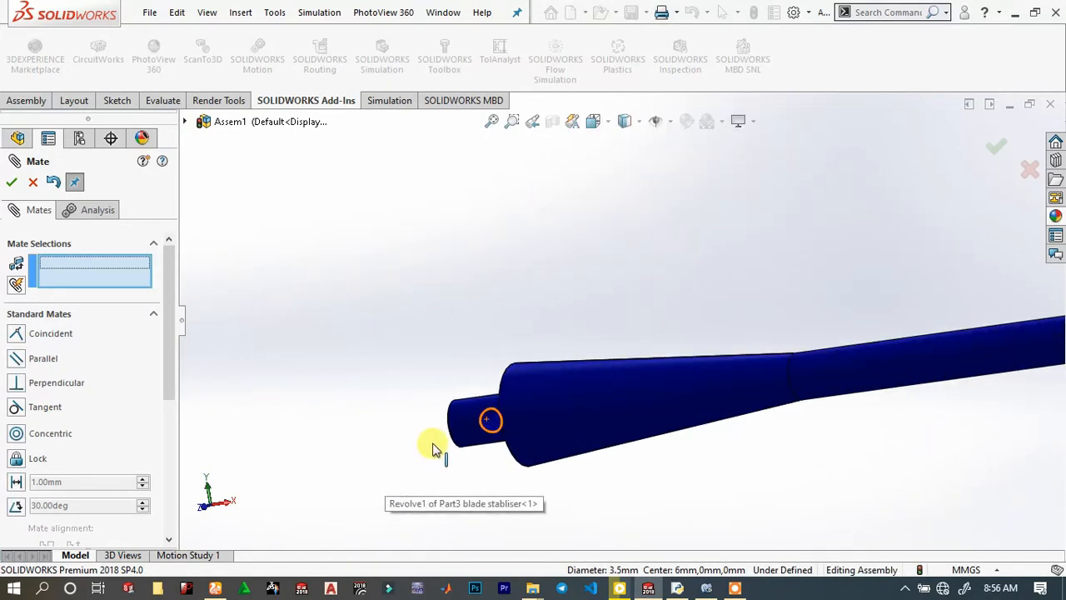
click(472, 413)
scroll(492, 392, up, 3)
scroll(534, 354, up, 3)
scroll(650, 162, down, 4)
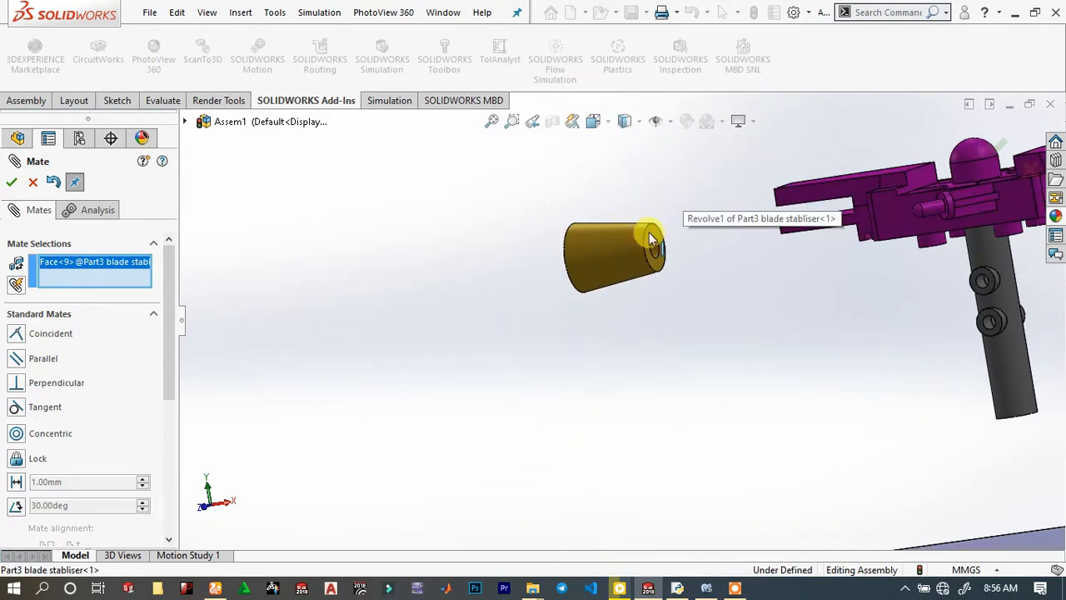
click(656, 247)
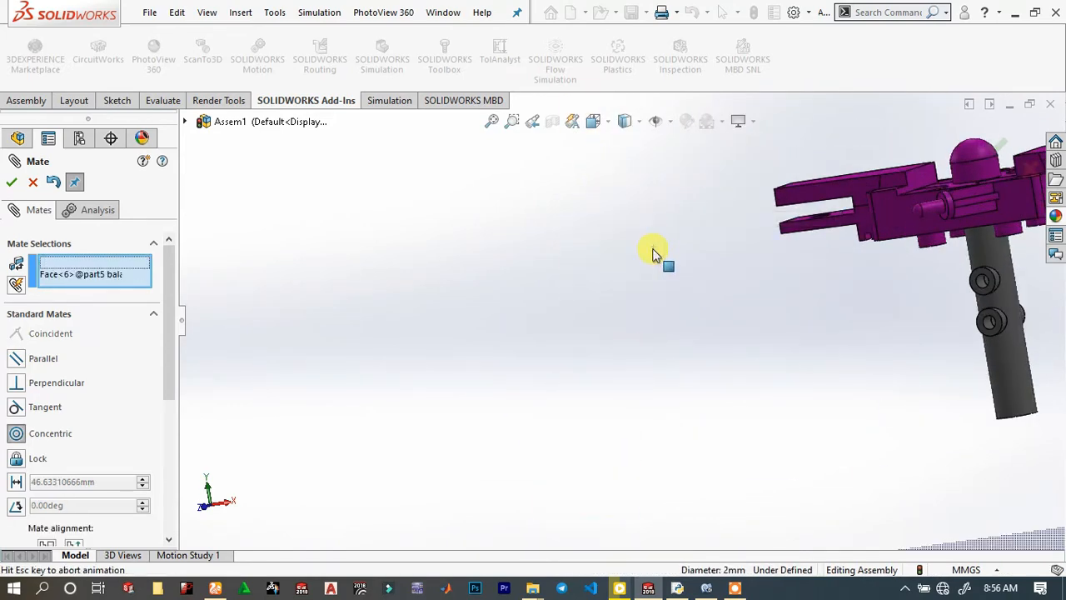
click(851, 252)
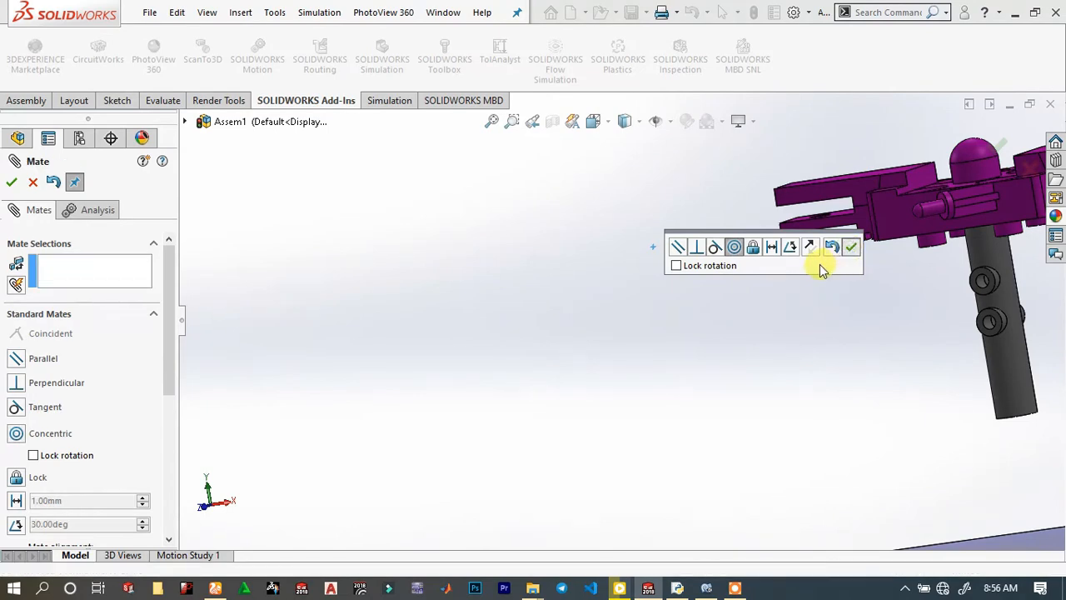
Add a coincident mate between the stabiliser's second end face and the small-end face of the balance weight on that side.
scroll(638, 362, up, 3)
scroll(563, 410, down, 4)
scroll(562, 410, down, 3)
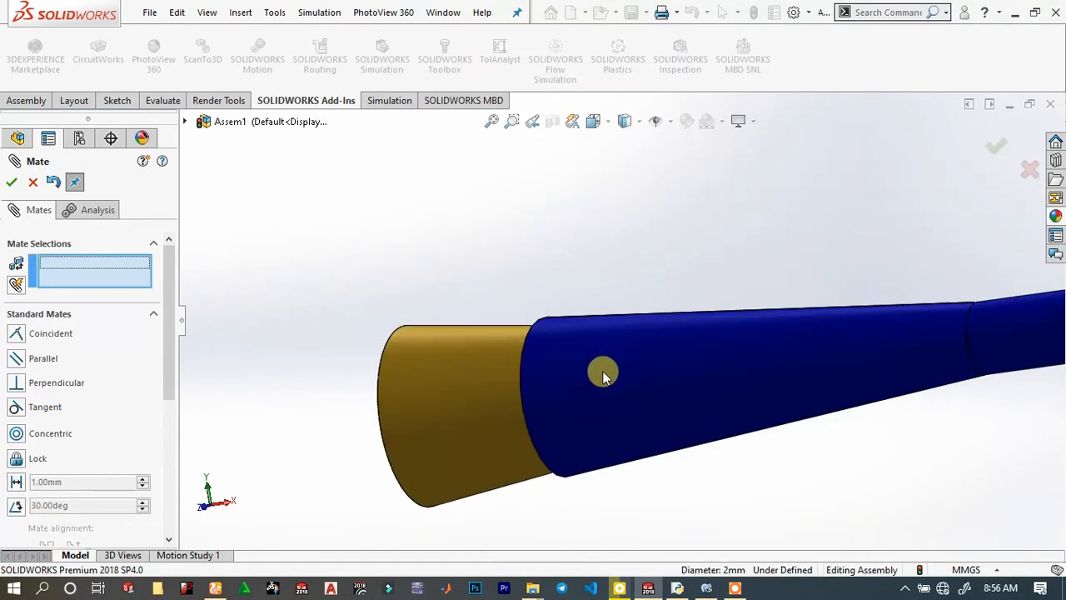
scroll(516, 342, down, 3)
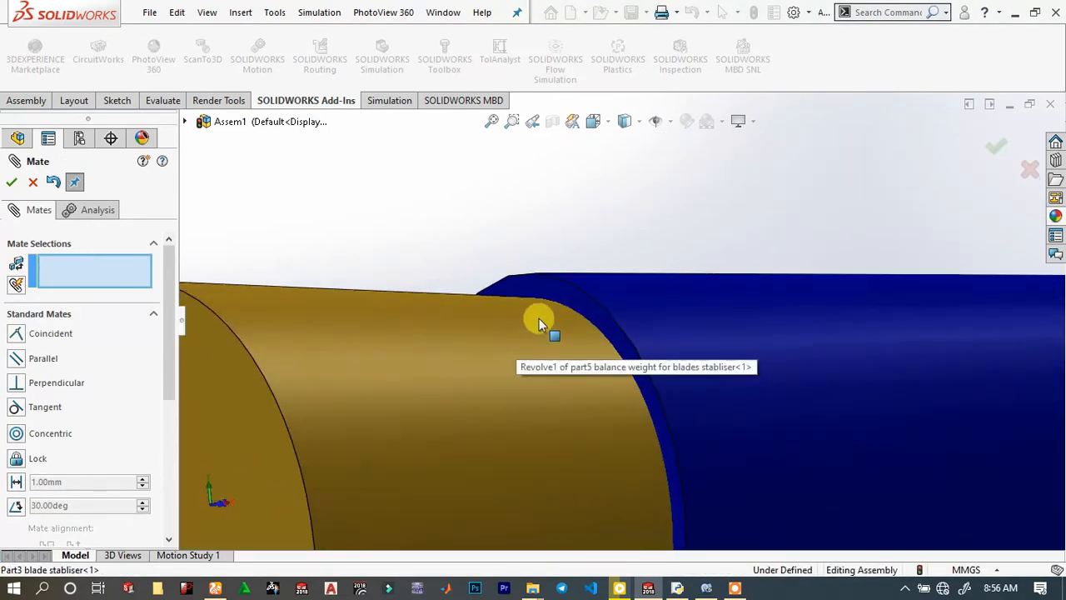
click(572, 297)
middle_drag(571, 297, 707, 361)
click(720, 359)
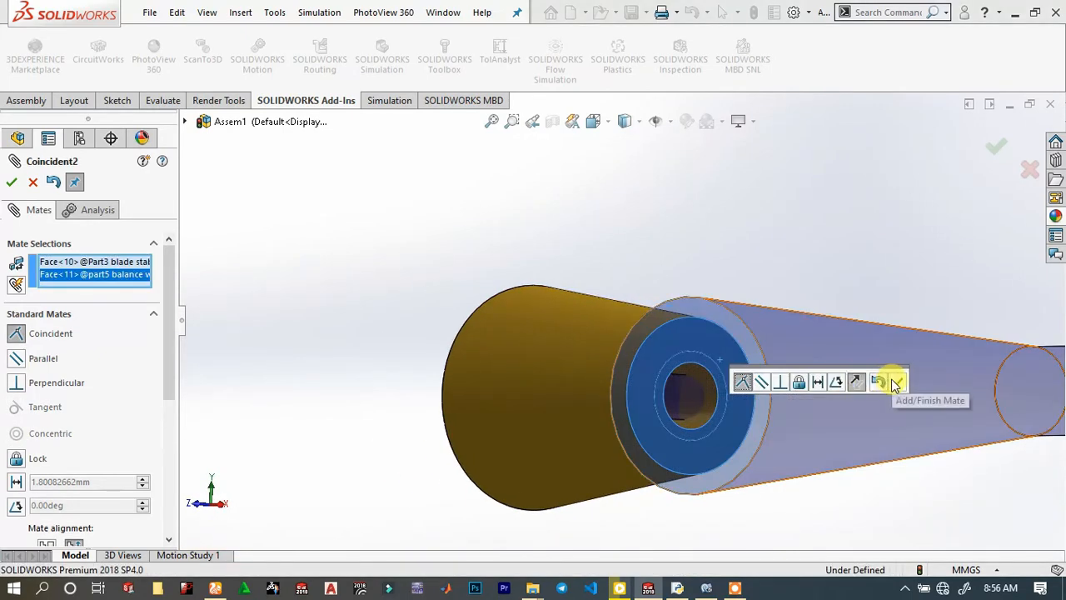
click(895, 383)
Add a coincident mate between the Front Plane of the blade stabiliser and the Front Plane of part 8 shaft 1.
scroll(844, 333, up, 5)
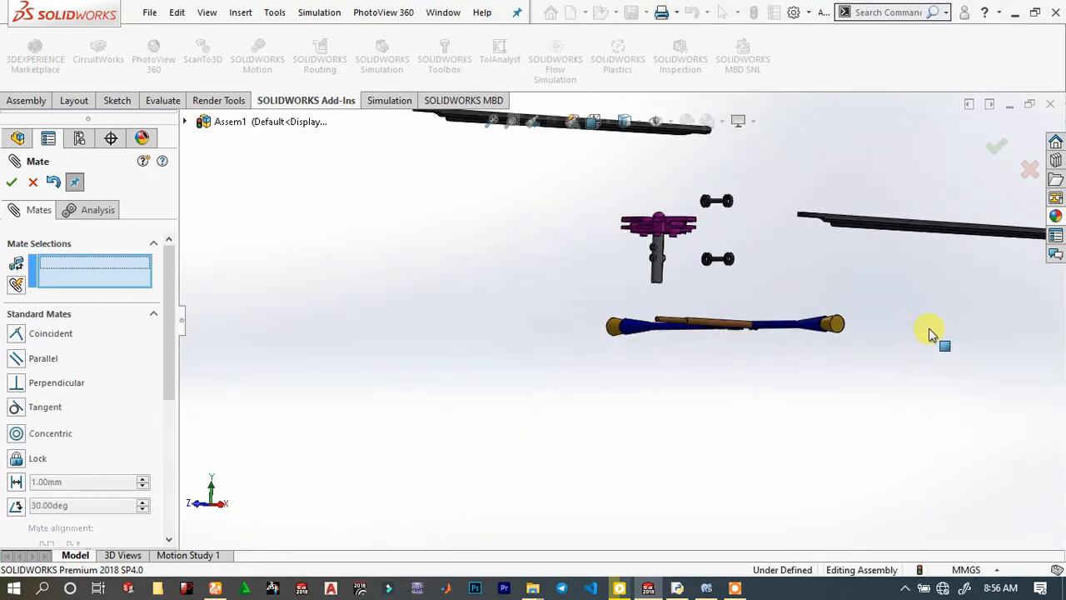
scroll(833, 250, down, 3)
middle_drag(572, 309, 563, 352)
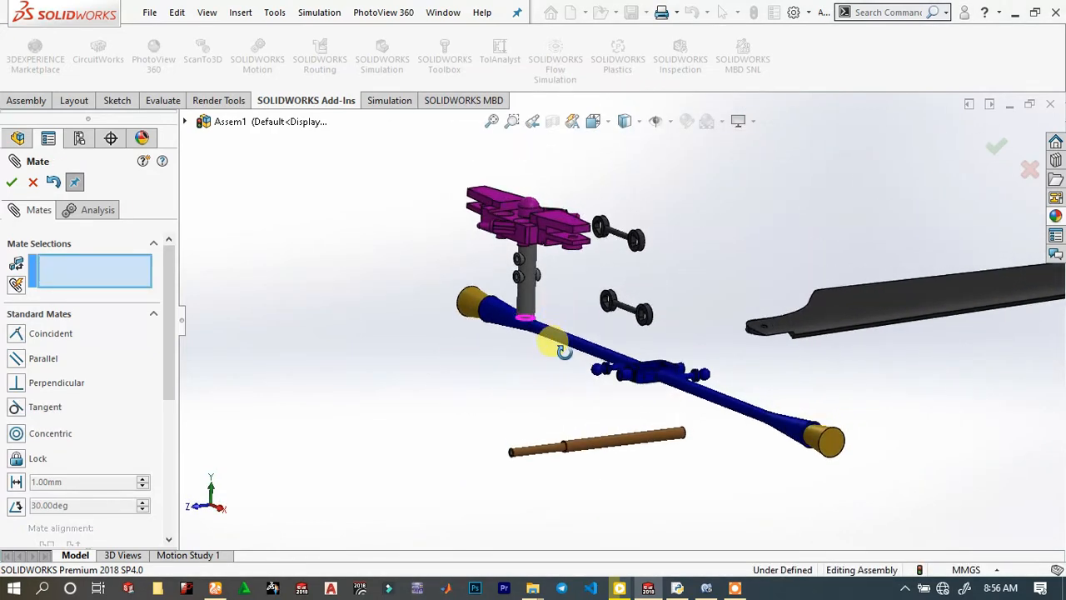
scroll(566, 354, down, 3)
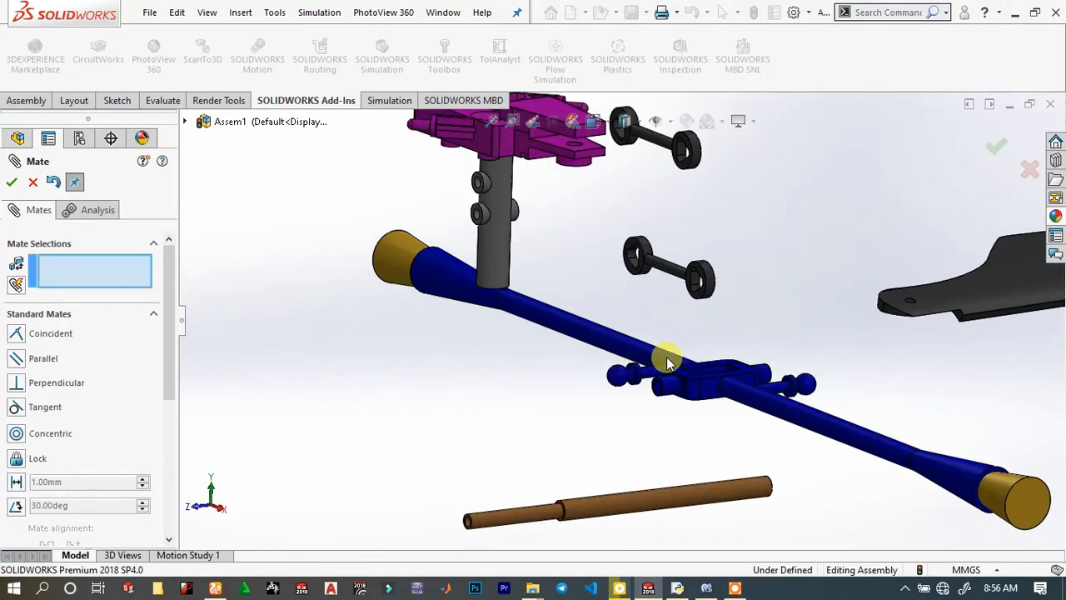
click(186, 123)
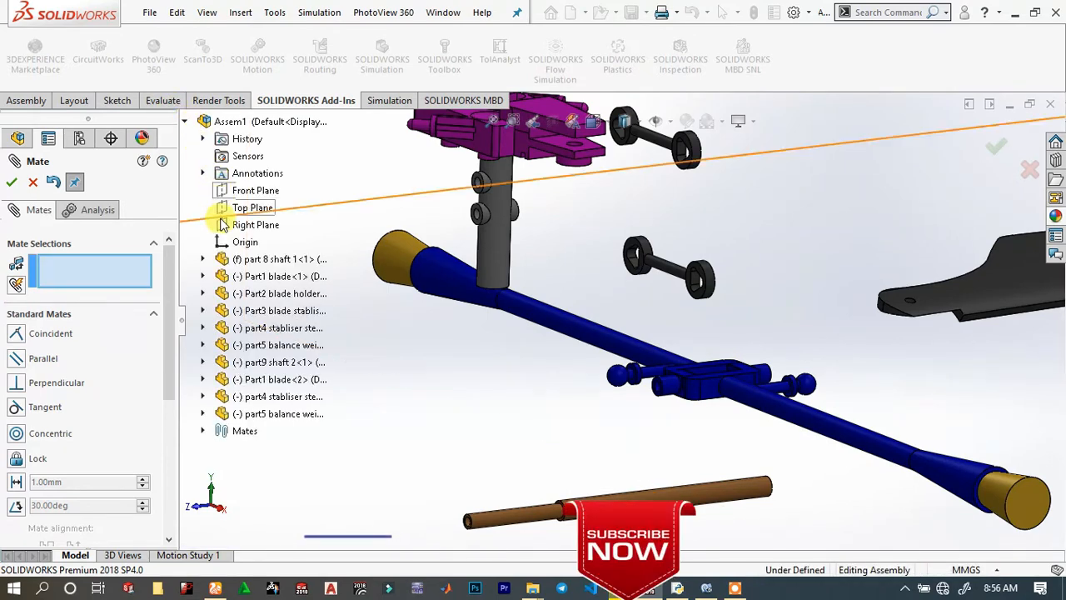
click(203, 311)
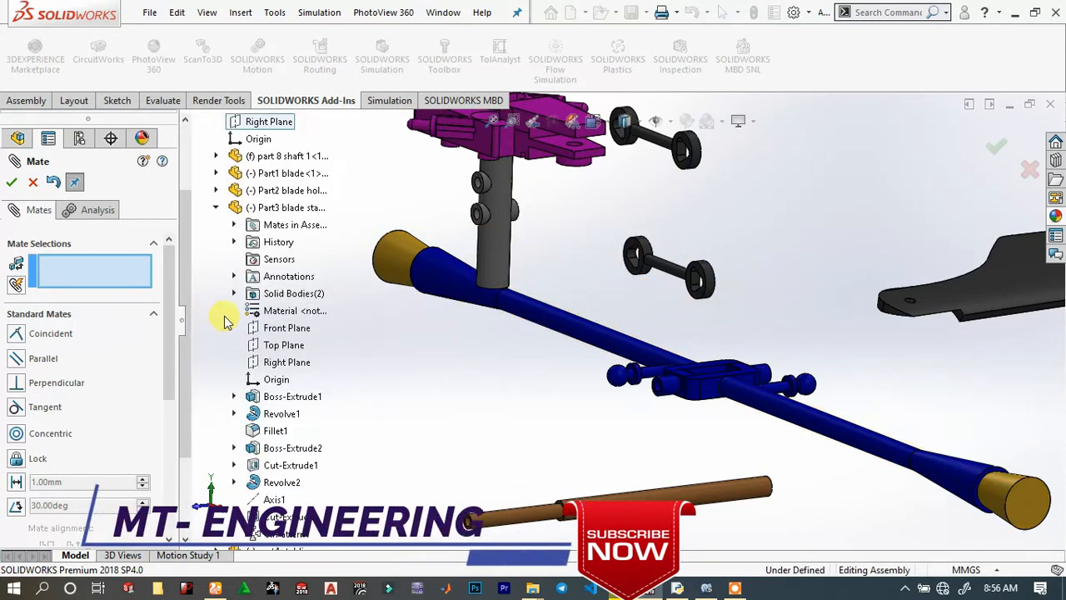
click(267, 335)
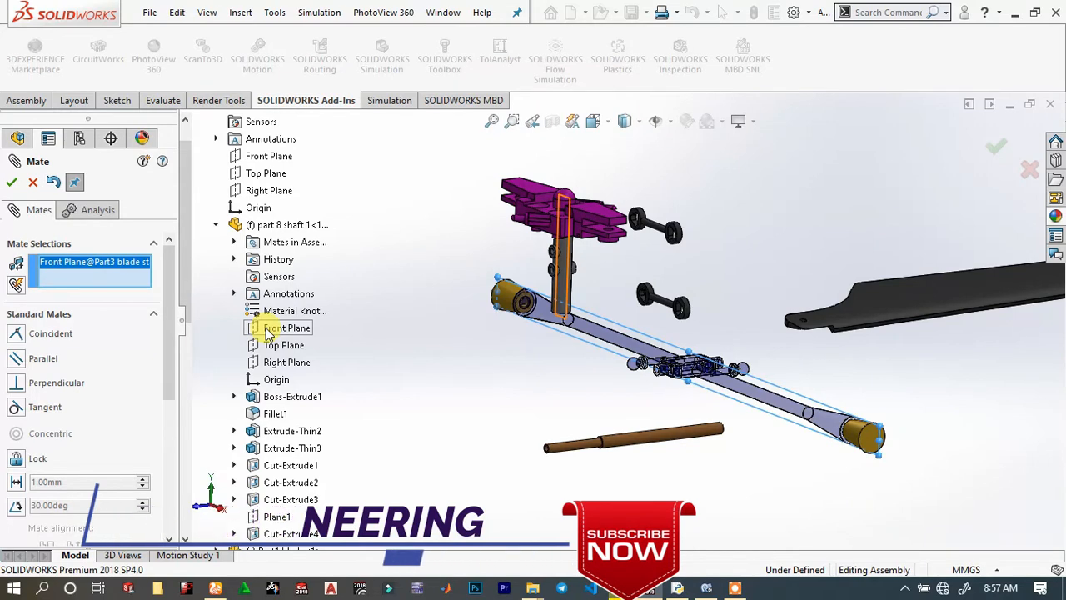
click(269, 333)
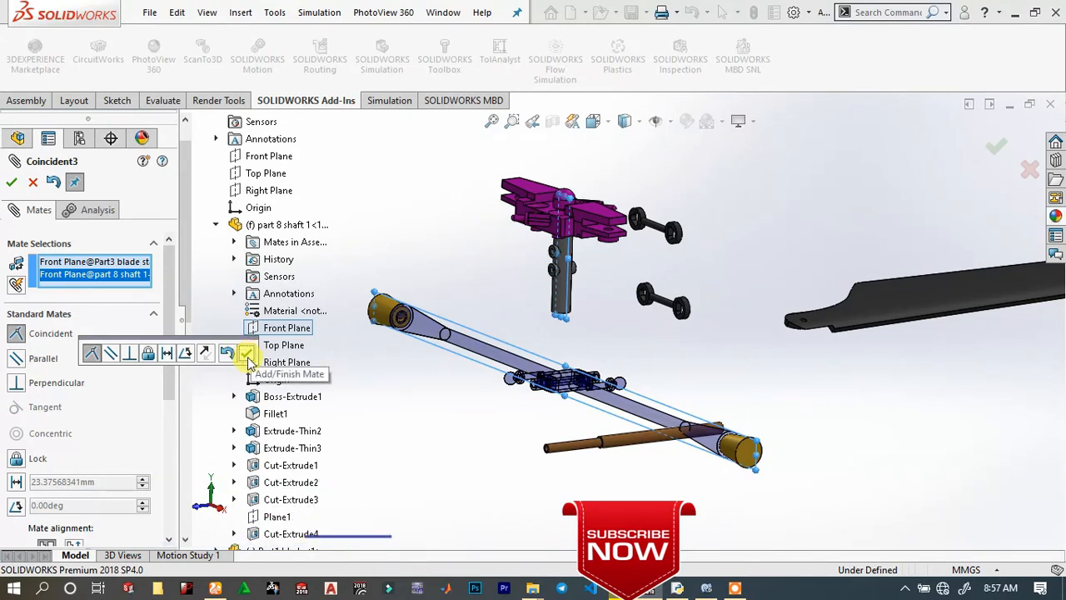
click(248, 354)
Collapse the expanded shaft 1 and stabiliser entries and move the stabiliser up around the lower part of shaft 1.
scroll(589, 379, down, 3)
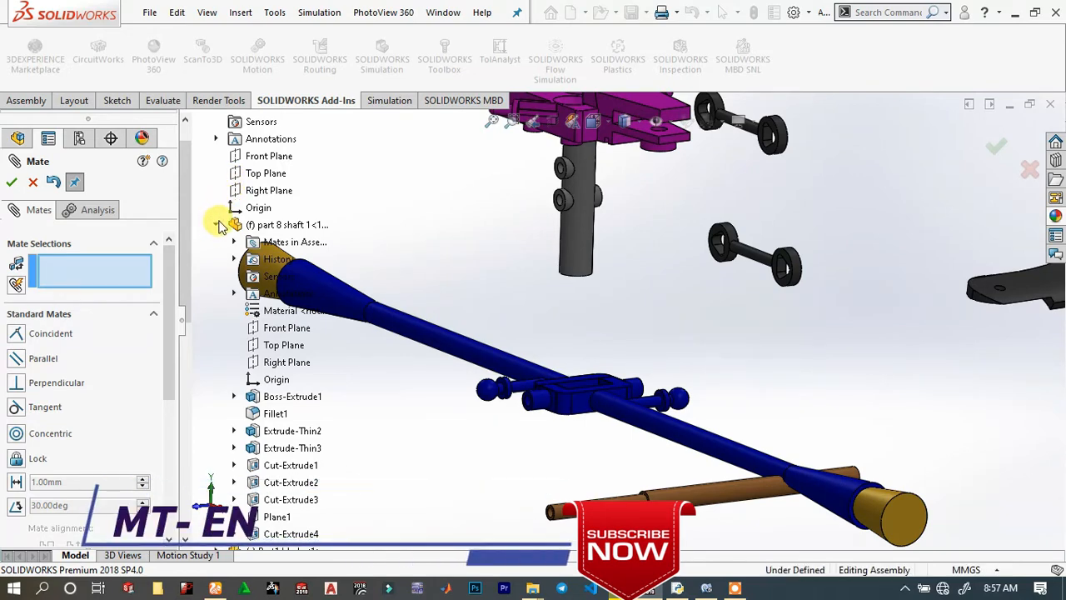
click(215, 227)
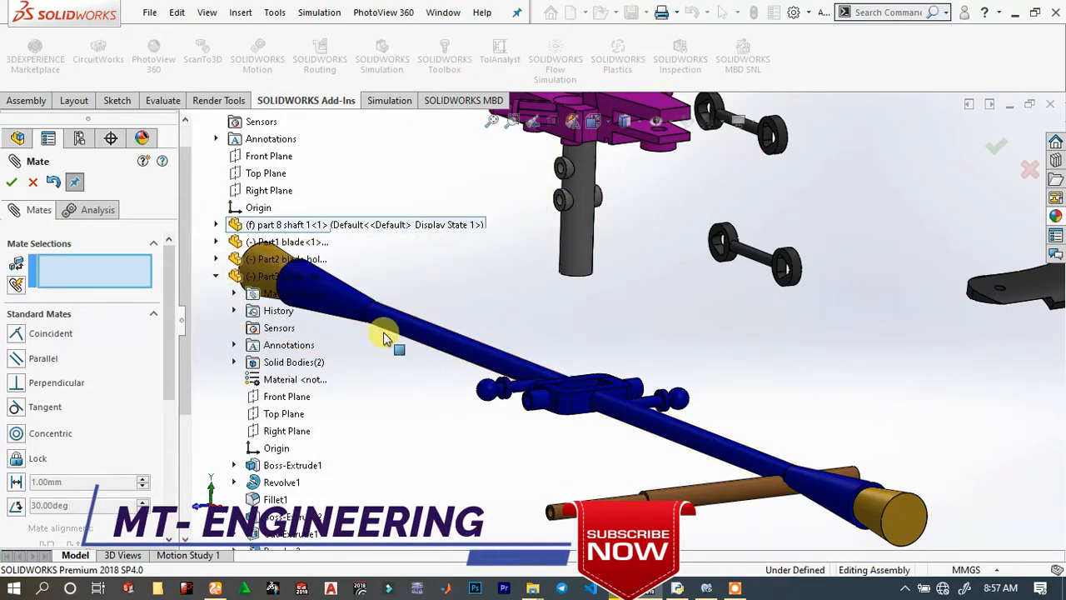
click(215, 276)
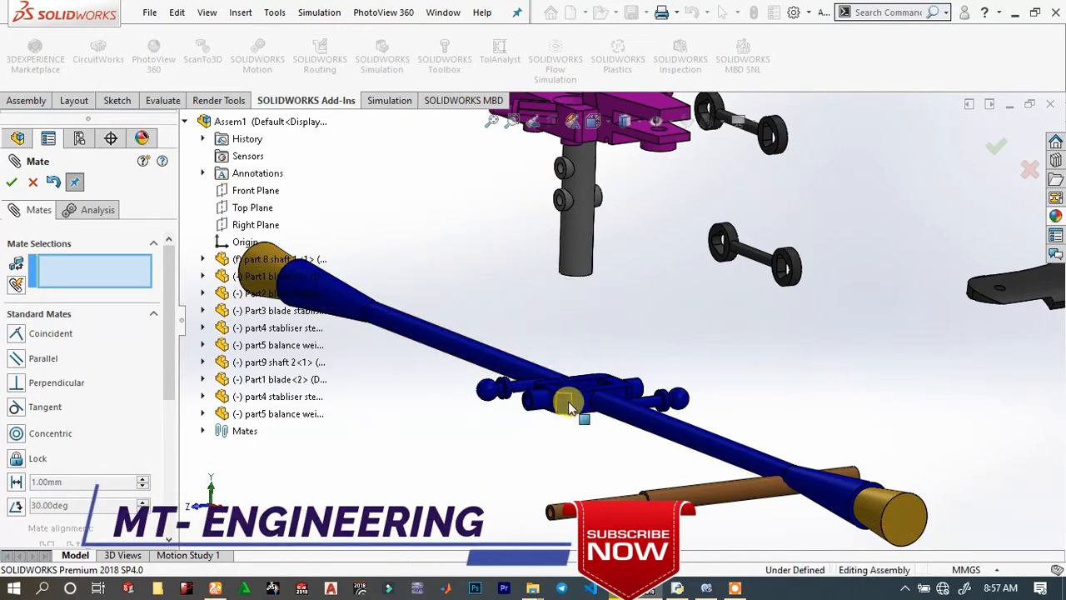
drag(582, 408, 577, 220)
scroll(705, 218, up, 5)
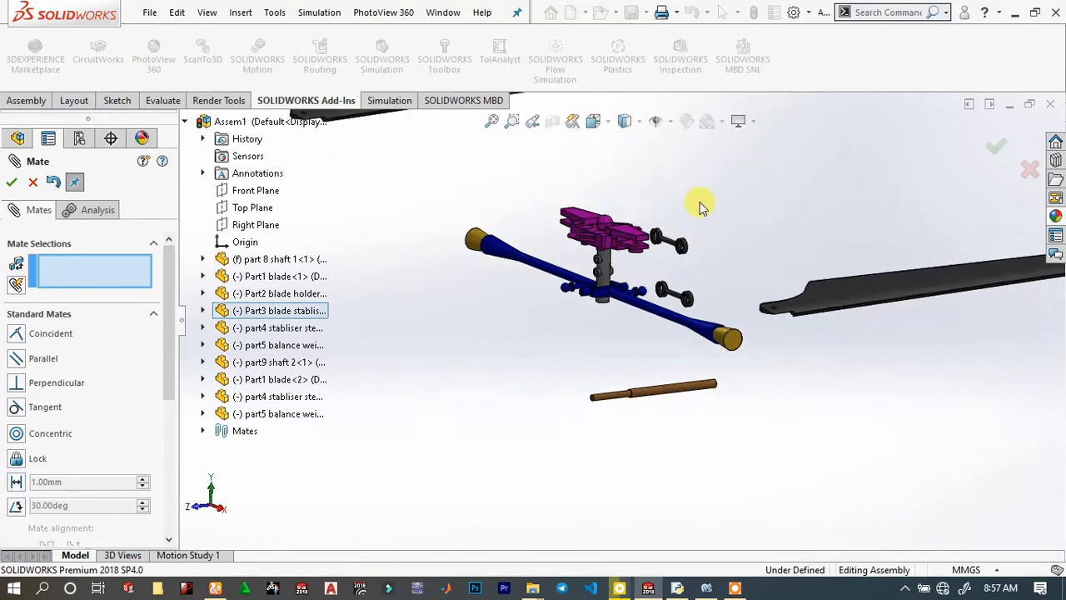
Add a coincident mate between the underside of the first blade's root and the upper face of the blade holder's lower arm.
scroll(708, 225, down, 3)
scroll(833, 387, down, 2)
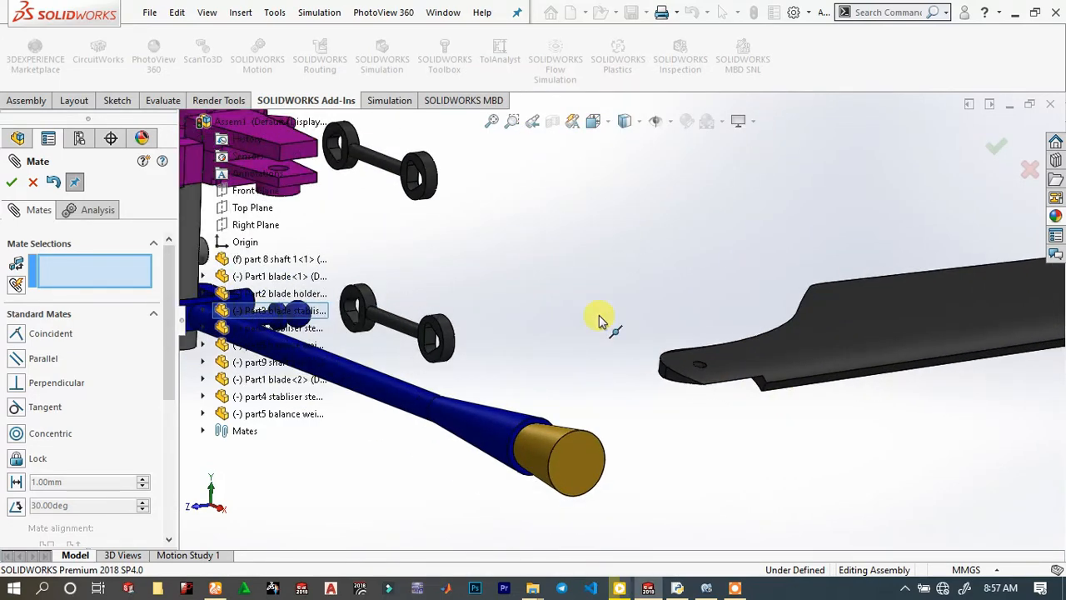
scroll(731, 376, down, 2)
middle_drag(673, 392, 664, 344)
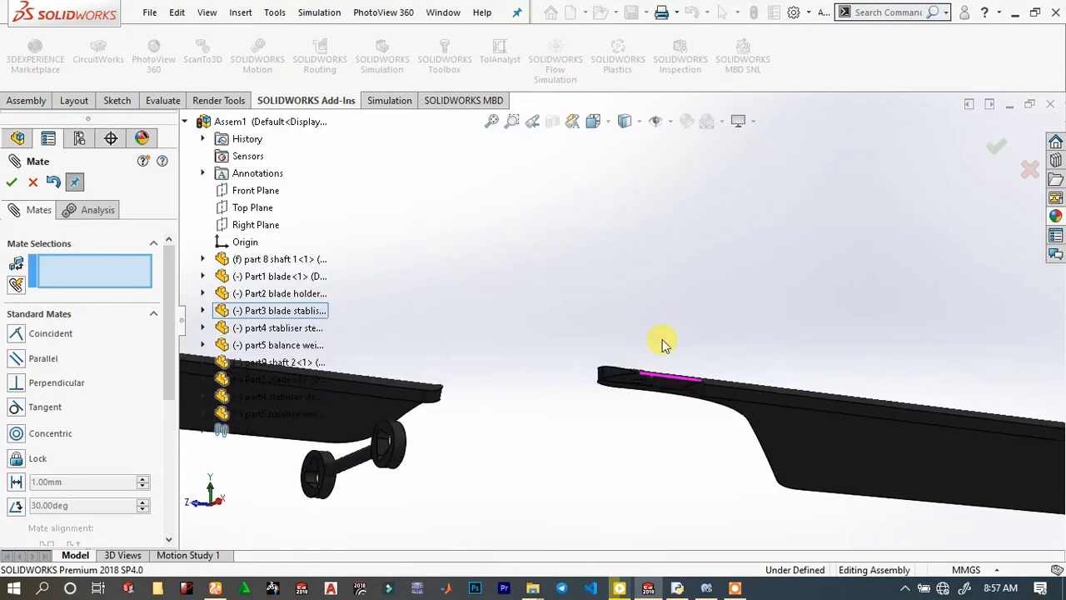
click(654, 385)
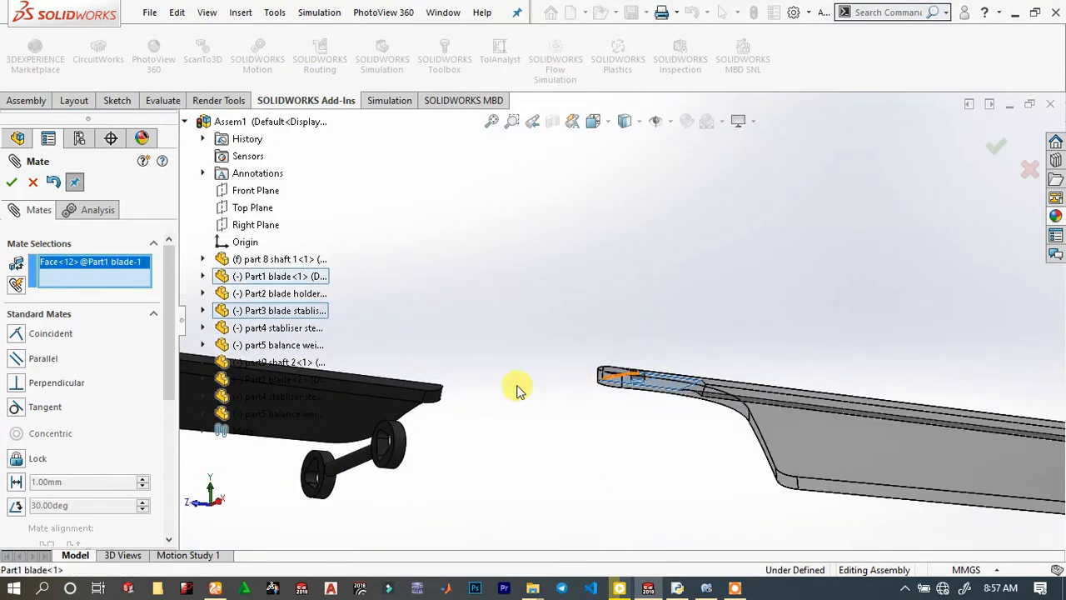
scroll(512, 392, up, 5)
middle_drag(560, 379, 555, 342)
scroll(555, 341, down, 4)
scroll(523, 348, down, 4)
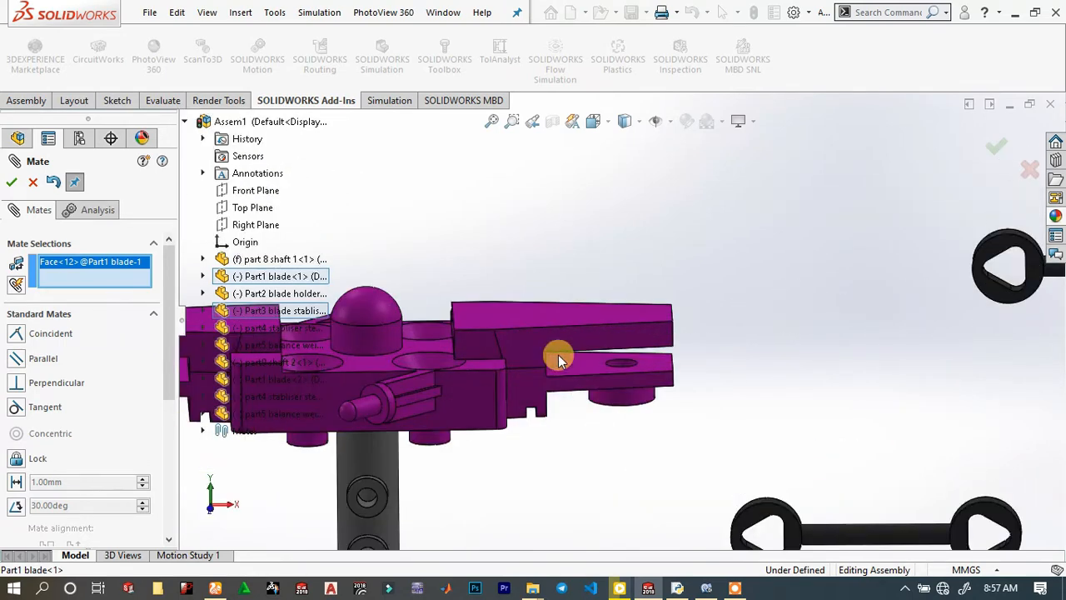
click(571, 374)
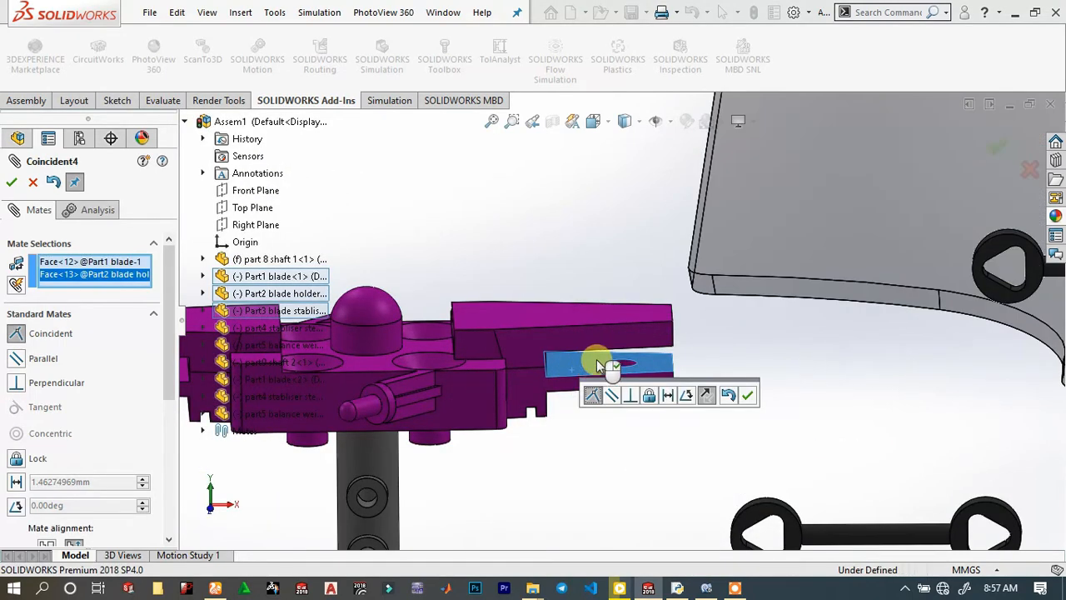
click(752, 396)
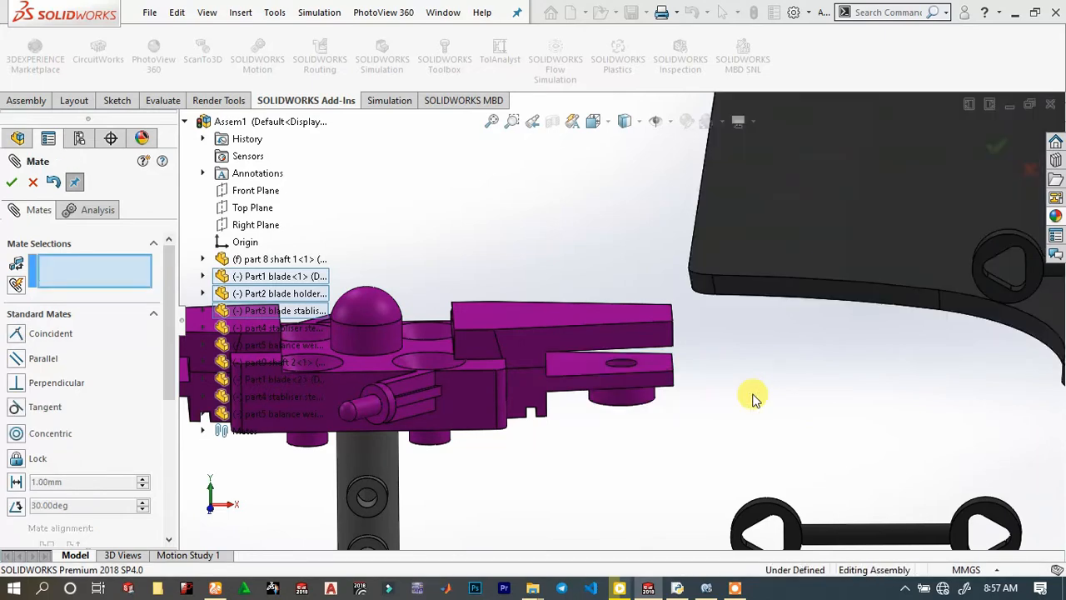
Add a concentric mate between the blade holder's lower arm hole and the first blade's root hole, and swing the blade outward.
scroll(632, 368, down, 5)
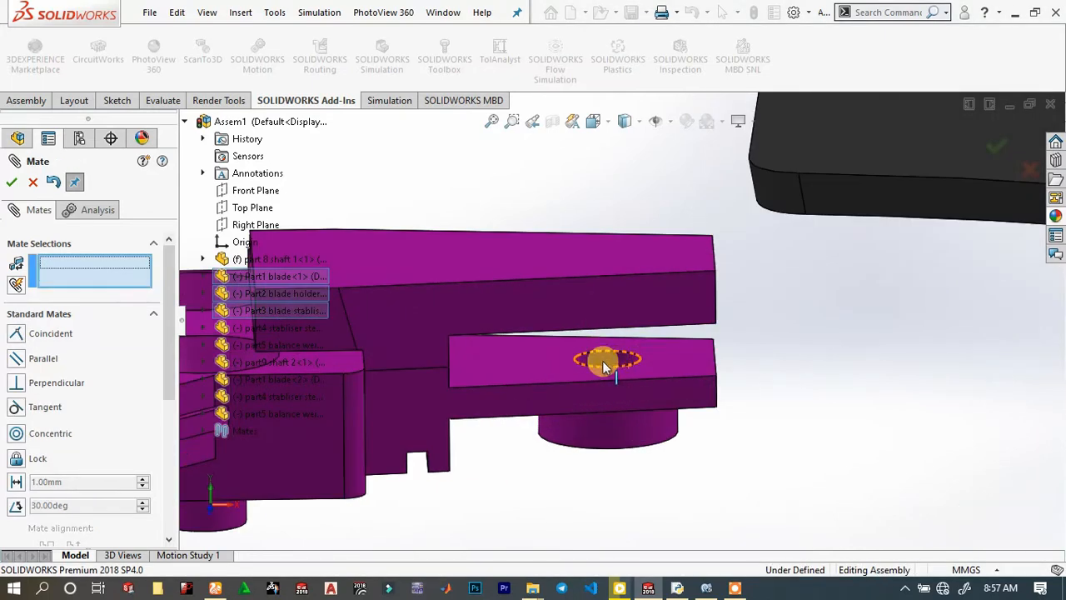
click(613, 369)
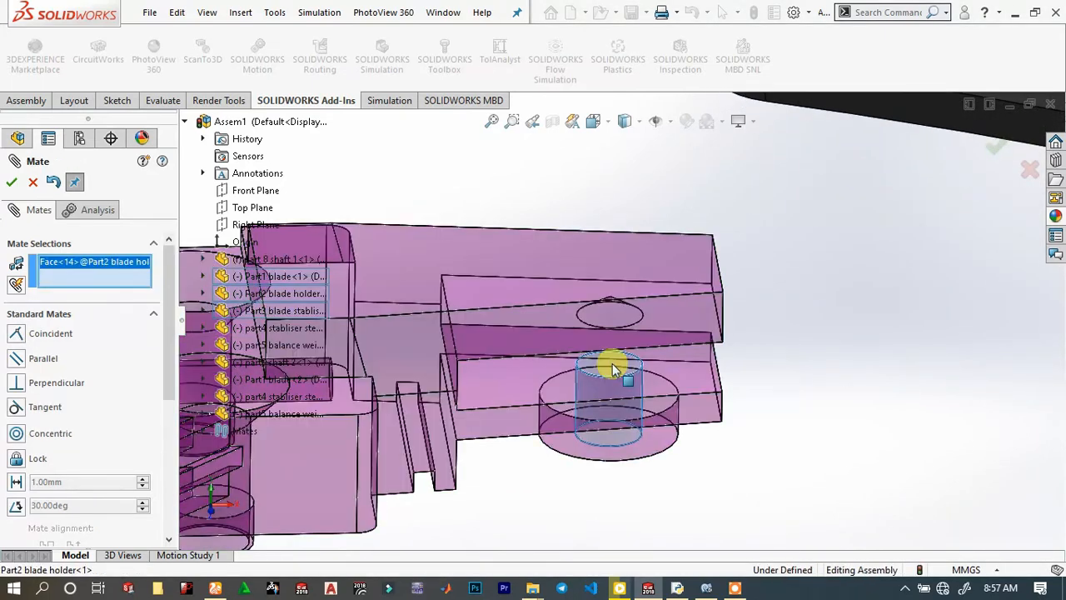
scroll(783, 363, up, 4)
scroll(937, 335, down, 3)
scroll(937, 335, down, 2)
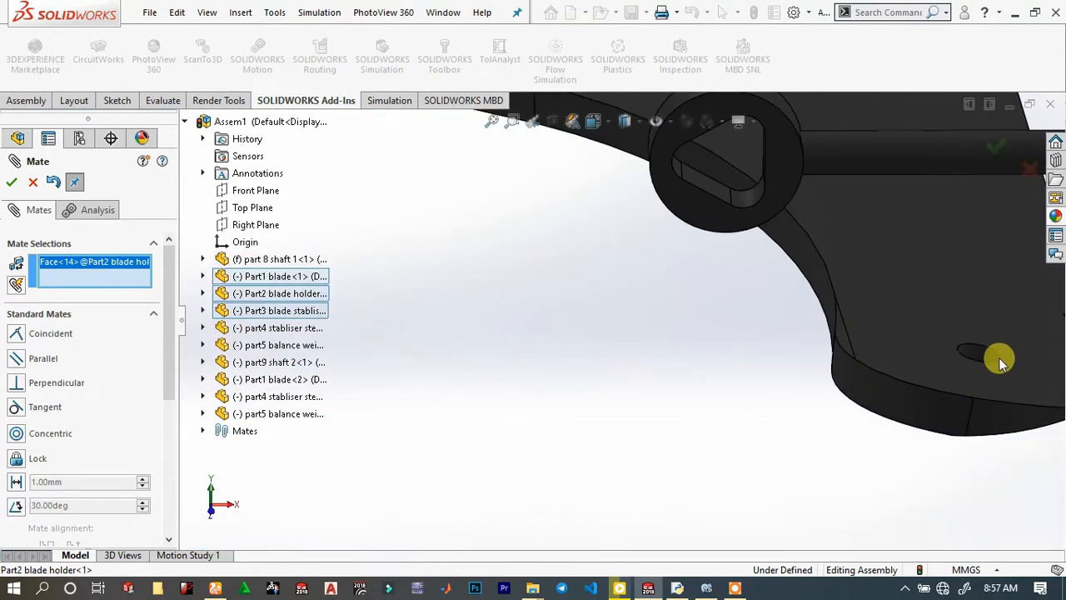
click(985, 359)
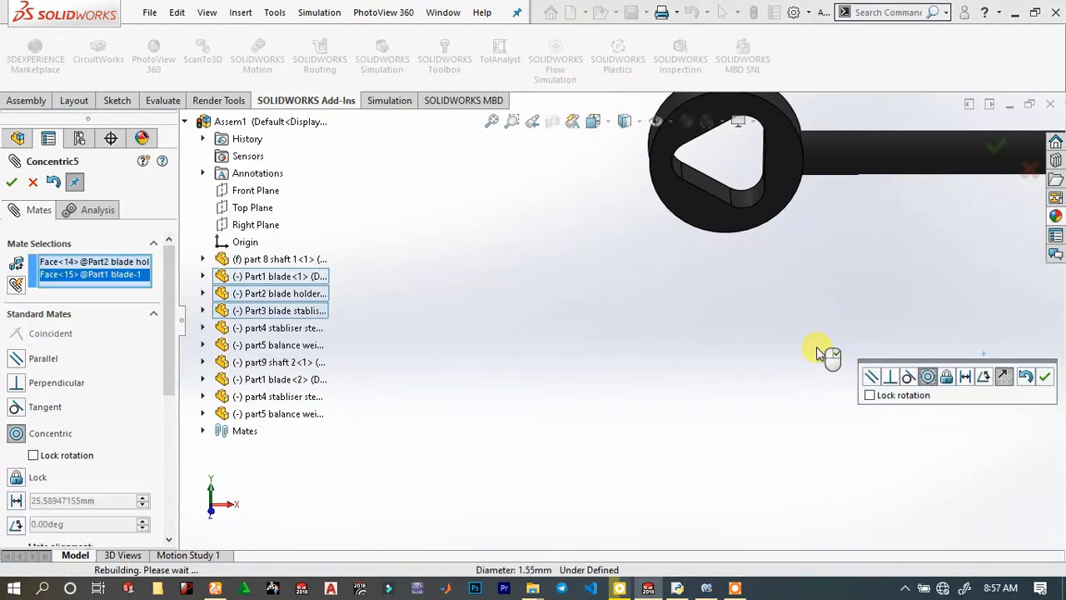
click(1047, 377)
scroll(418, 242, up, 5)
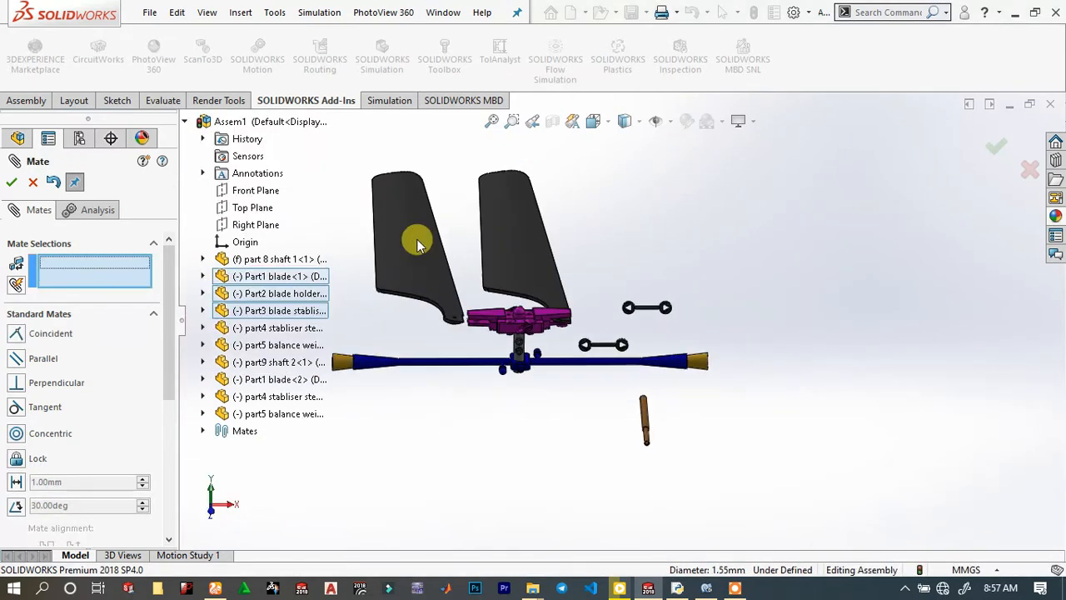
drag(612, 218, 795, 218)
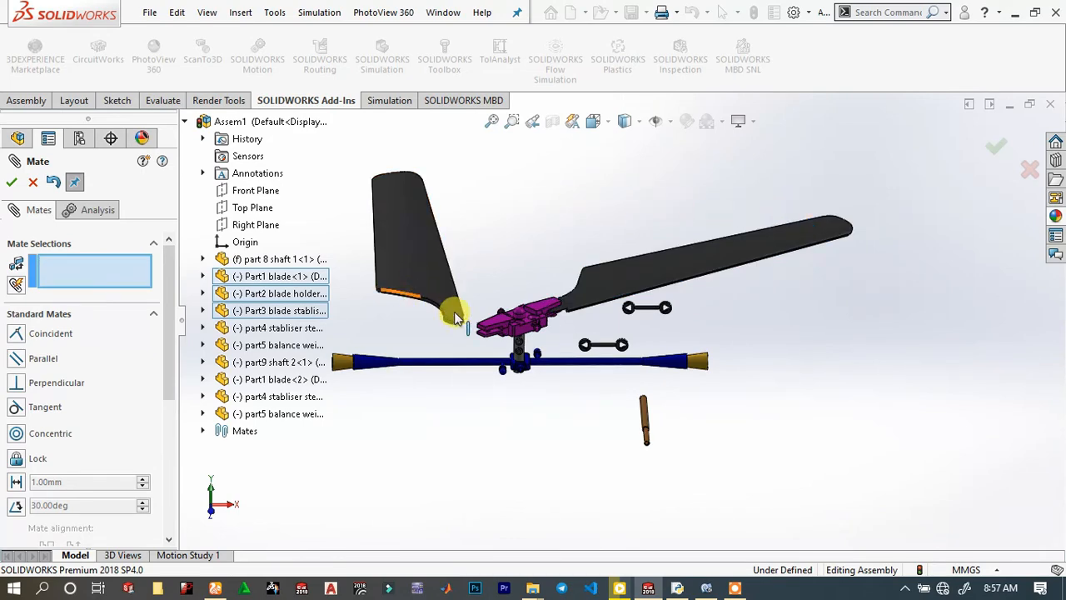
Add a coincident mate between the upper face of the blade holder's free lower arm and the underside of the second blade's root.
scroll(454, 317, down, 8)
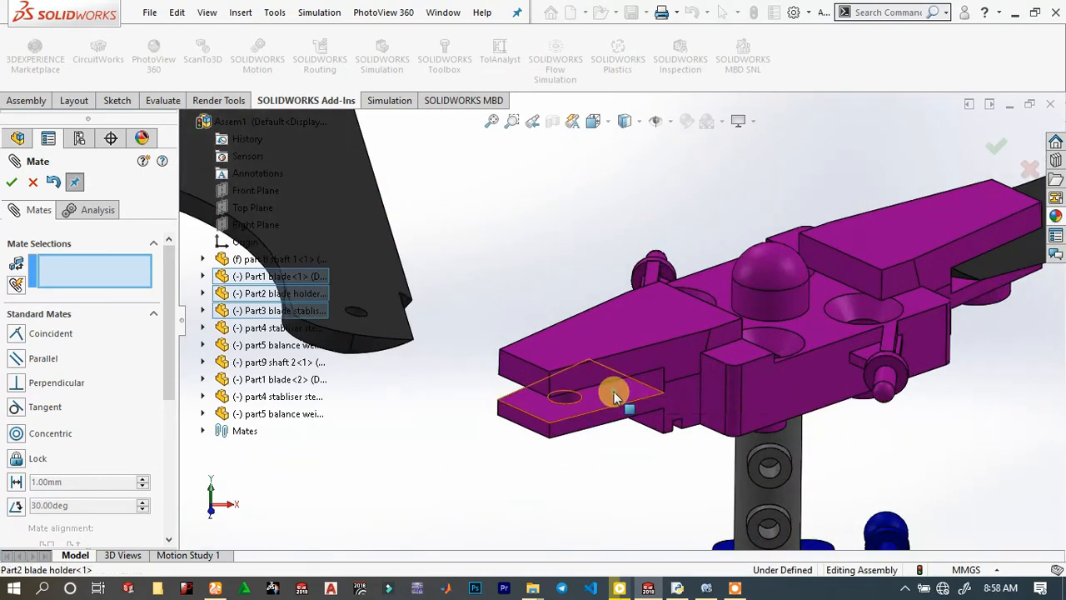
click(614, 398)
scroll(507, 349, up, 5)
scroll(533, 271, down, 6)
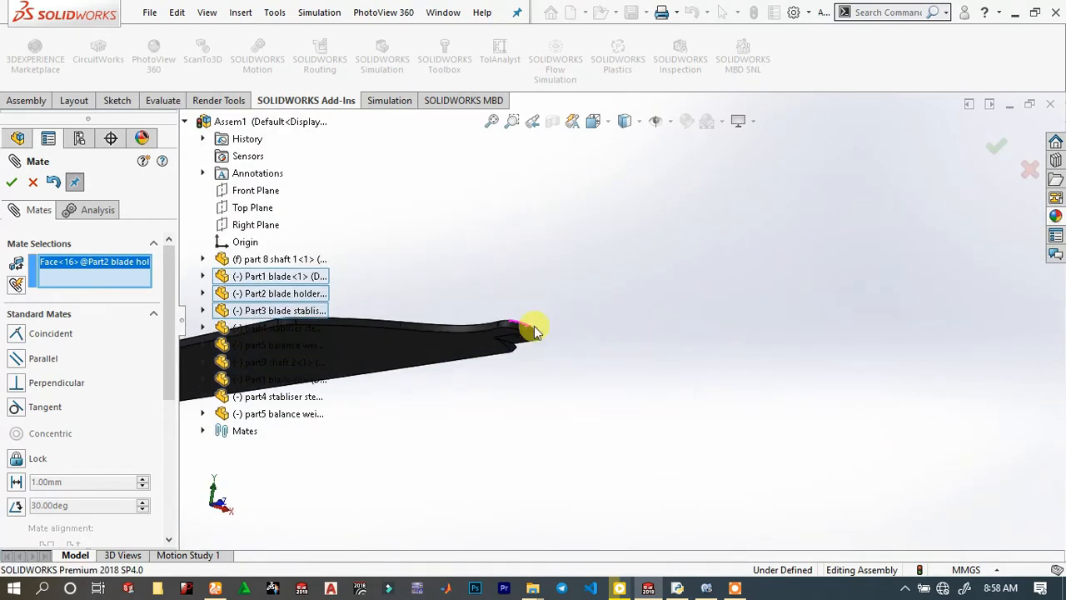
scroll(534, 331, down, 3)
click(560, 332)
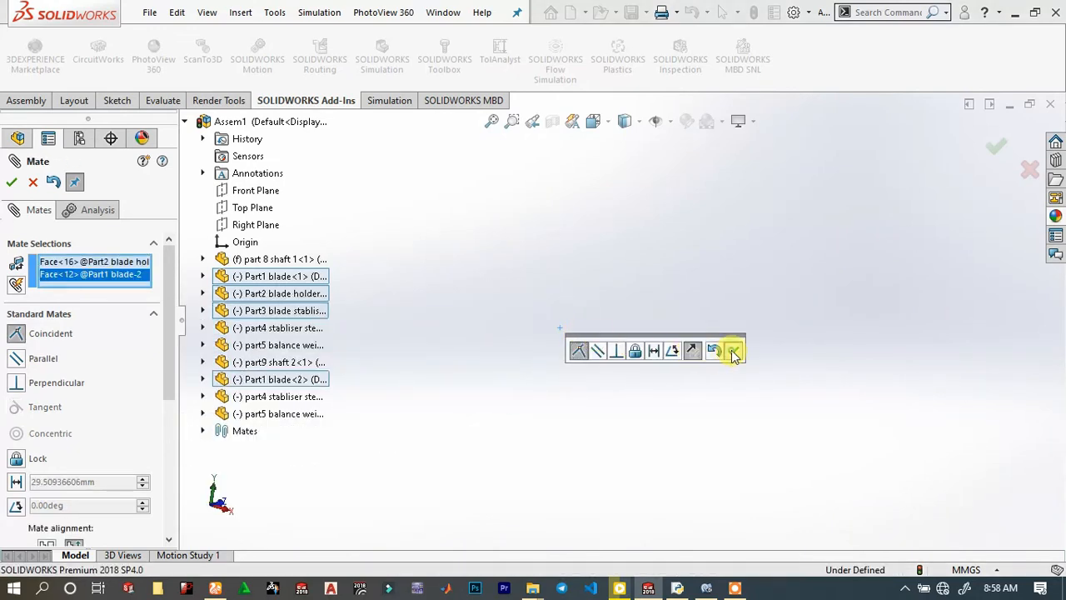
click(733, 353)
scroll(517, 350, up, 4)
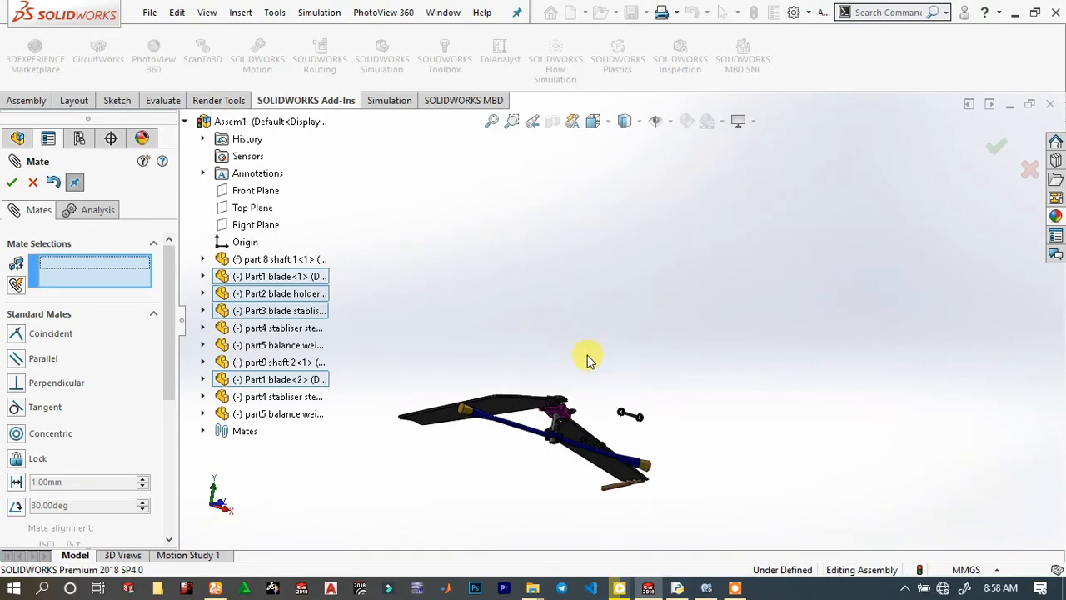
Add a concentric mate between the second blade's root hole and the hole in the blade holder's lower arm.
scroll(567, 384, down, 5)
middle_drag(542, 412, 509, 476)
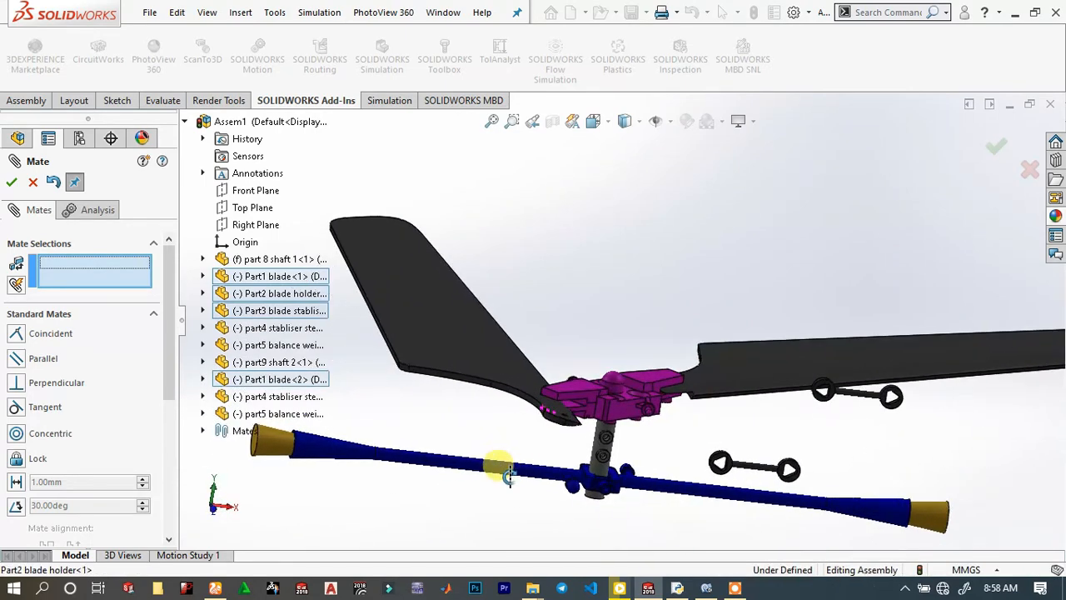
scroll(583, 383, down, 6)
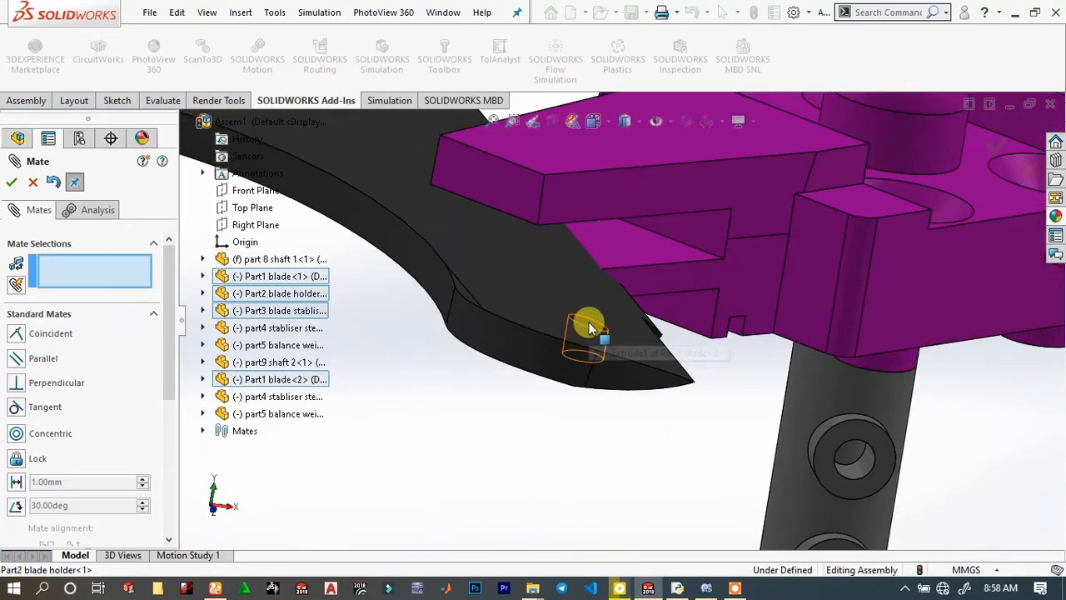
click(589, 329)
click(548, 254)
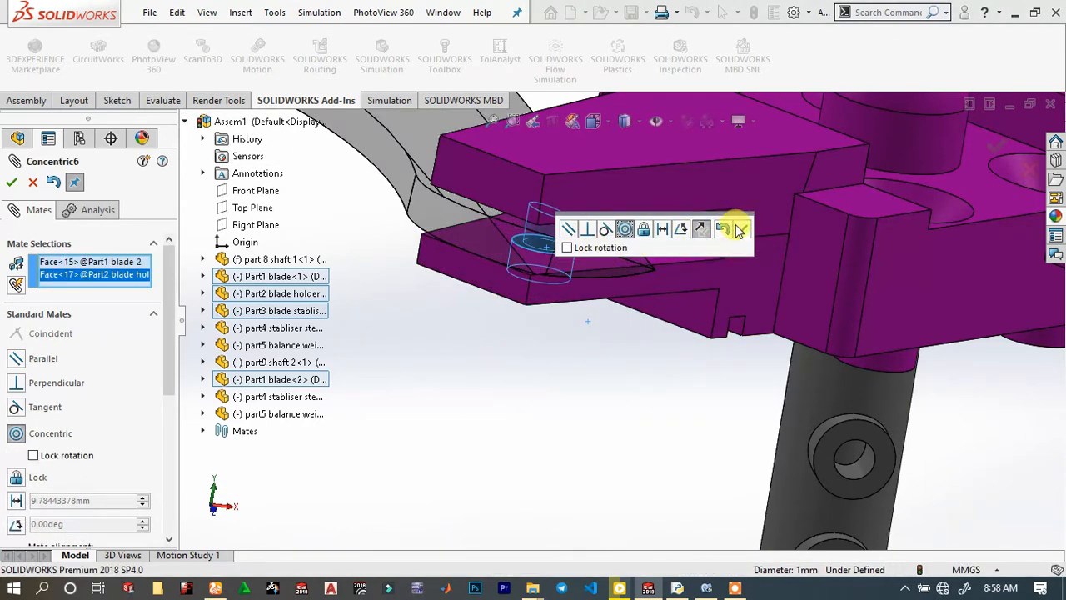
click(741, 230)
scroll(685, 233, up, 8)
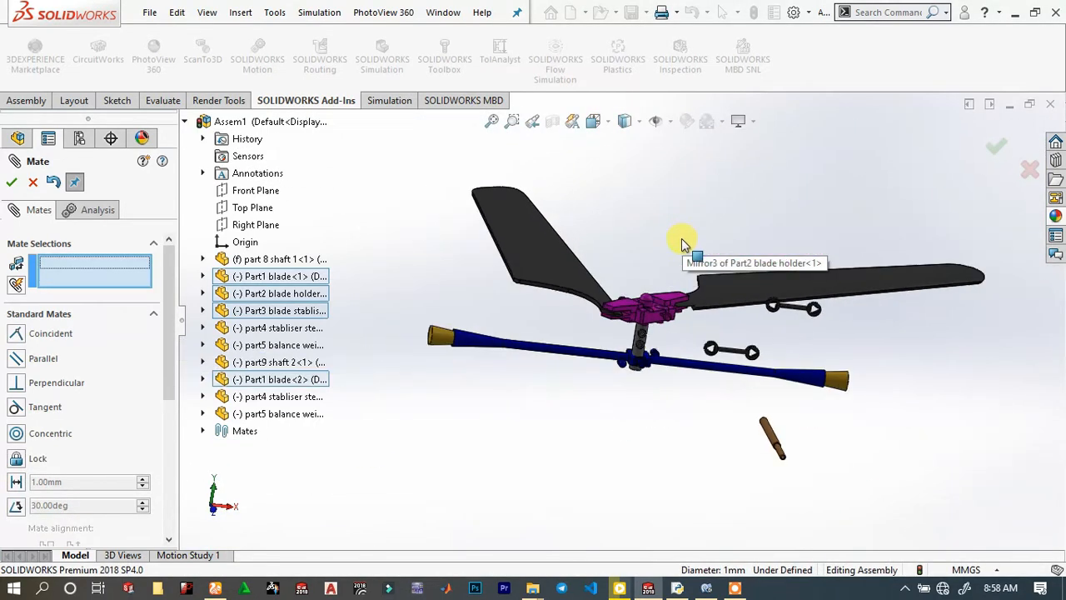
Swing both blades about their mounting holes in the blade holder.
drag(528, 228, 585, 223)
drag(895, 304, 828, 440)
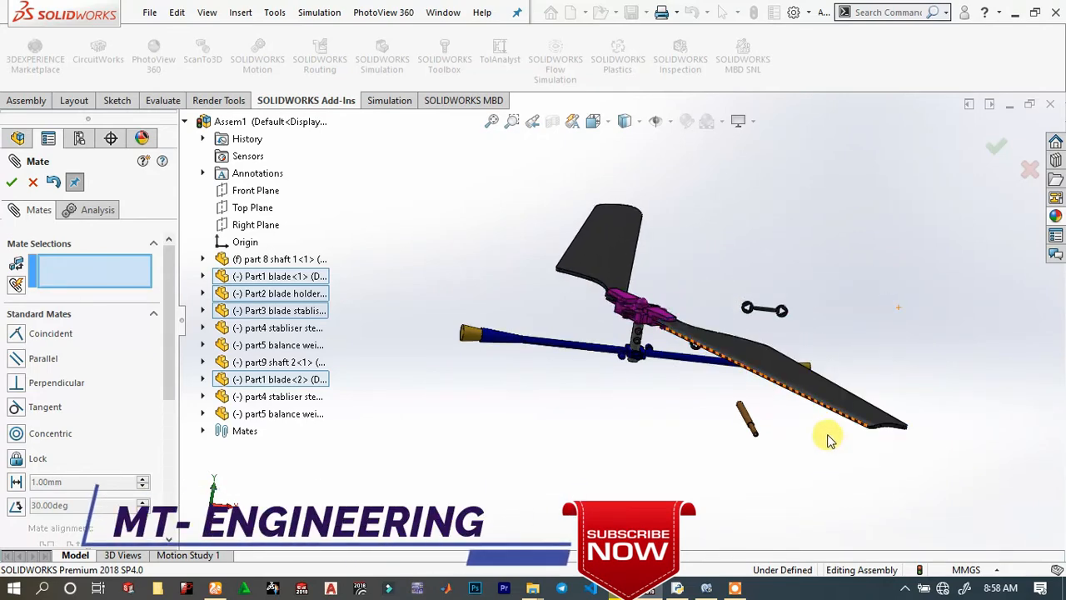
middle_drag(550, 306, 637, 325)
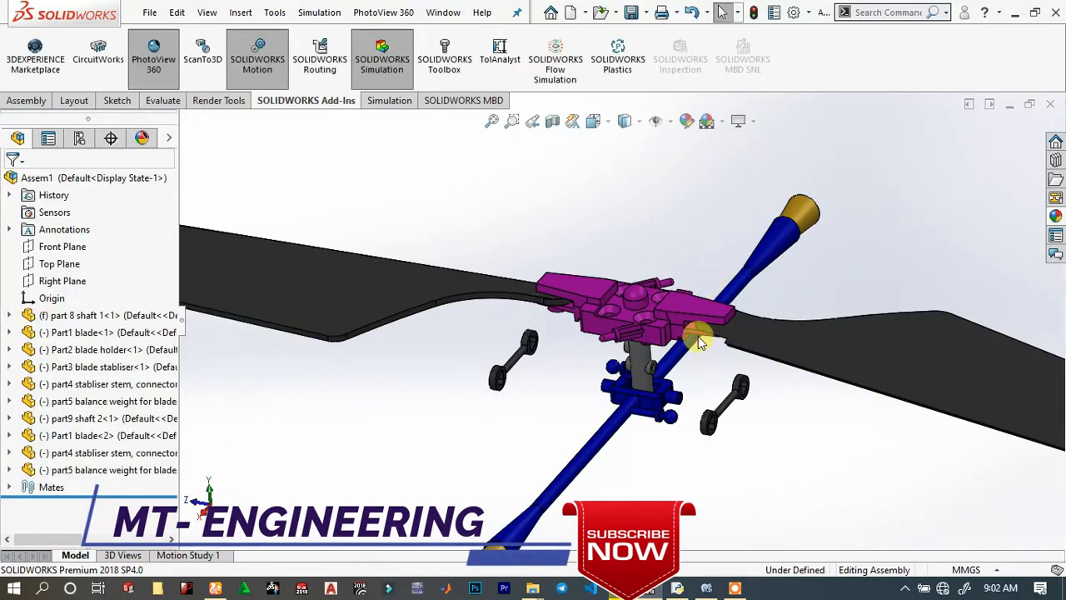
Turn the blade holder around shaft 1 and slide the blade stabiliser down the shaft, clear of the holder.
scroll(646, 323, up, 5)
middle_drag(598, 303, 593, 363)
scroll(593, 362, down, 2)
scroll(701, 290, down, 4)
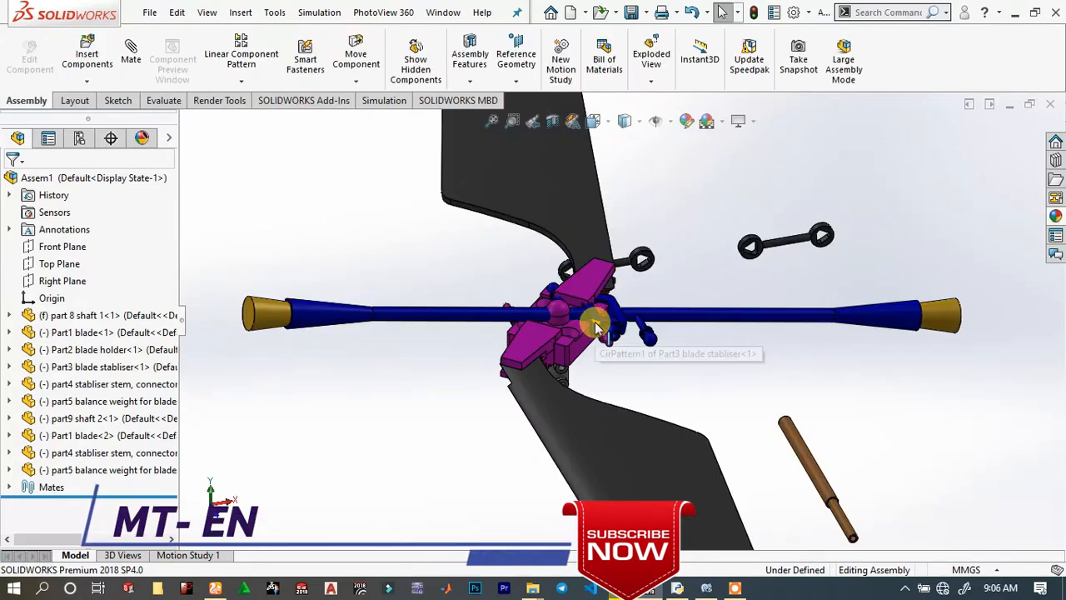
drag(541, 334, 545, 362)
scroll(629, 316, up, 3)
middle_drag(588, 324, 598, 421)
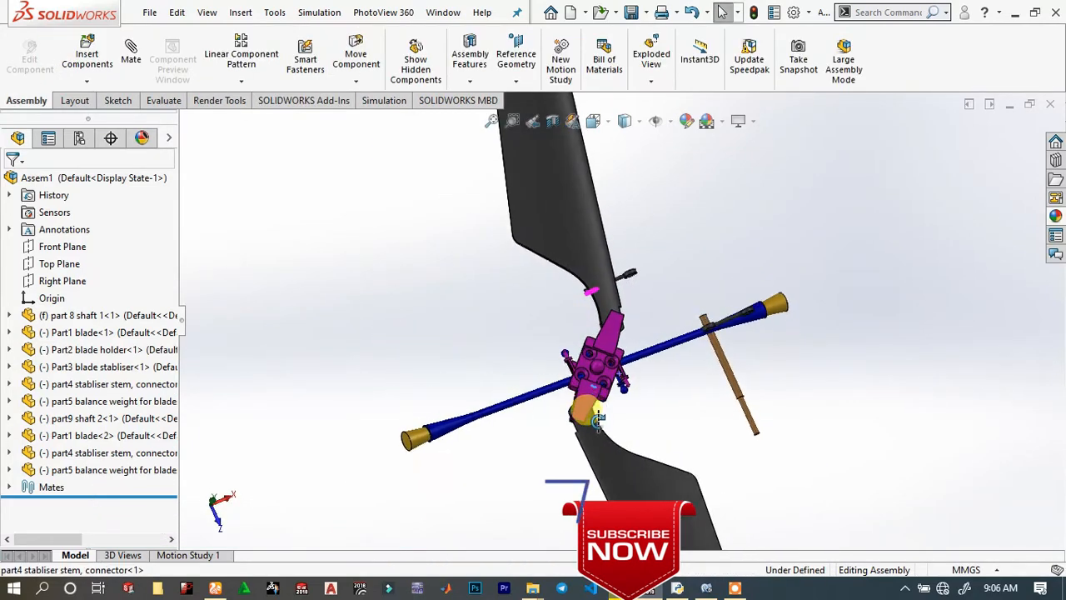
scroll(598, 421, down, 8)
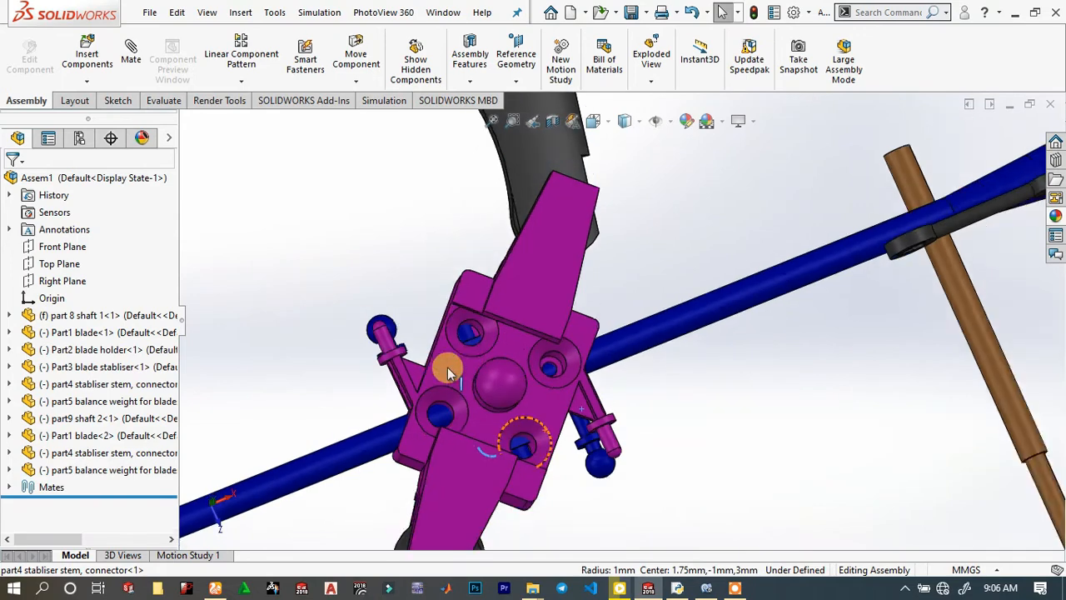
scroll(502, 363, up, 5)
middle_drag(588, 377, 590, 186)
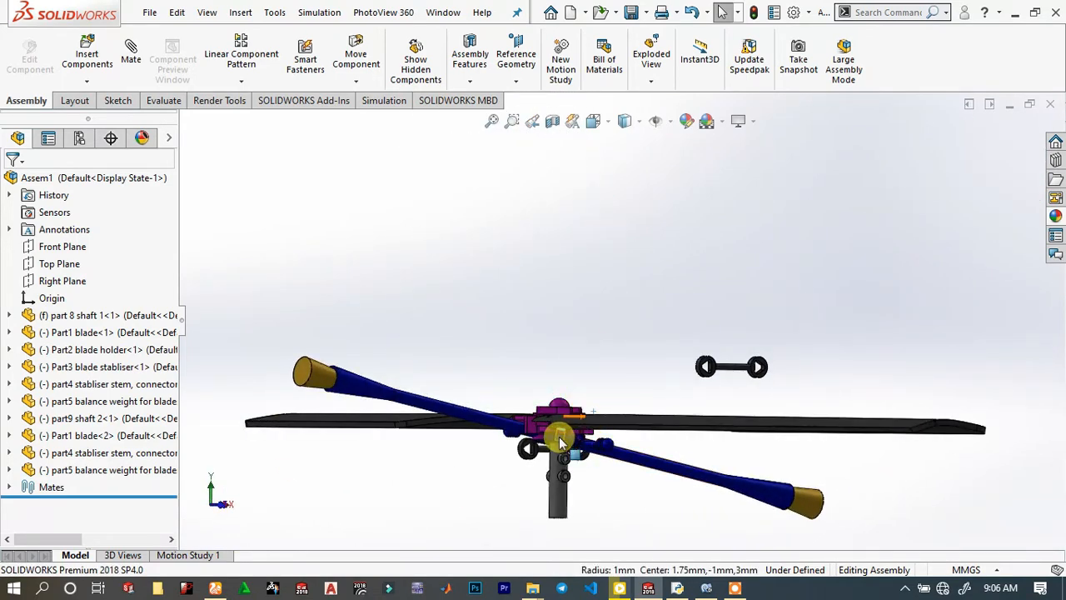
drag(560, 444, 561, 475)
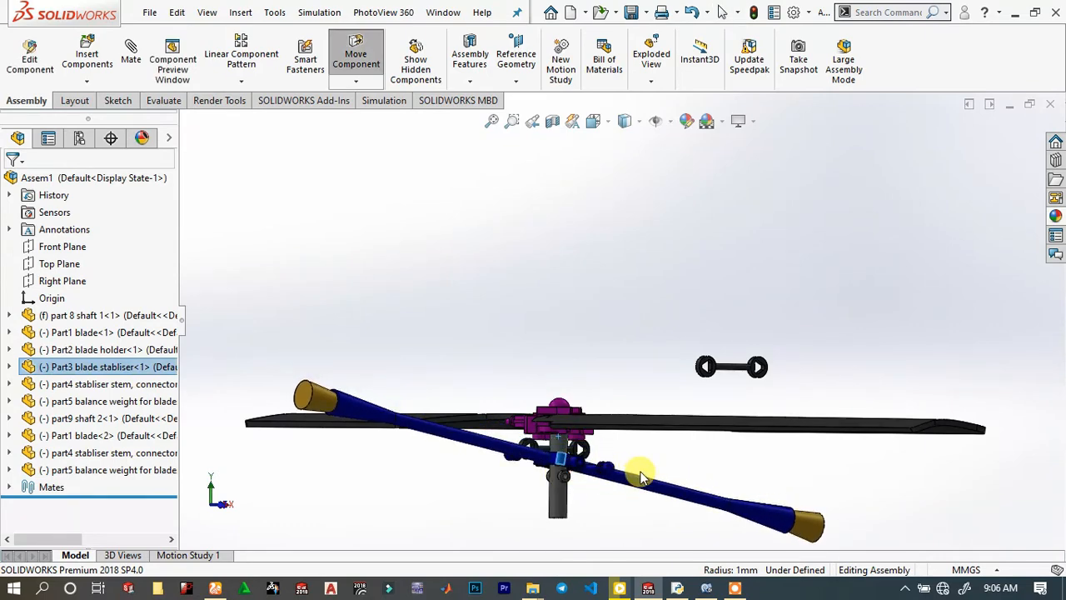
Move the first stabiliser stem connector next to the lower end of shaft 1, below the stabiliser.
middle_drag(591, 468, 624, 534)
scroll(570, 336, down, 5)
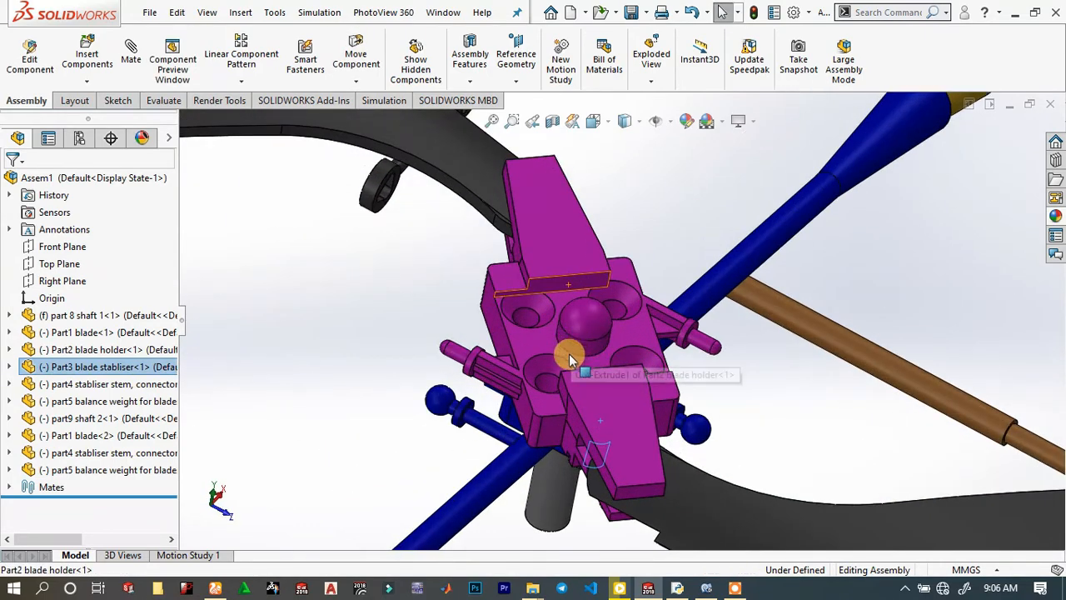
middle_drag(571, 359, 538, 475)
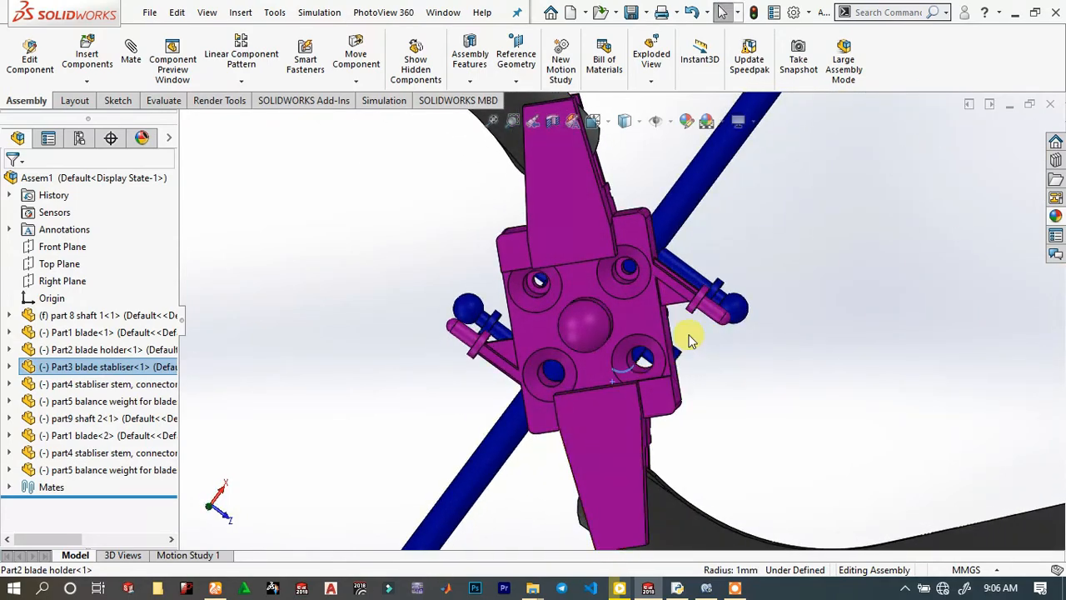
scroll(643, 308, down, 3)
middle_drag(643, 308, 550, 331)
scroll(566, 380, up, 3)
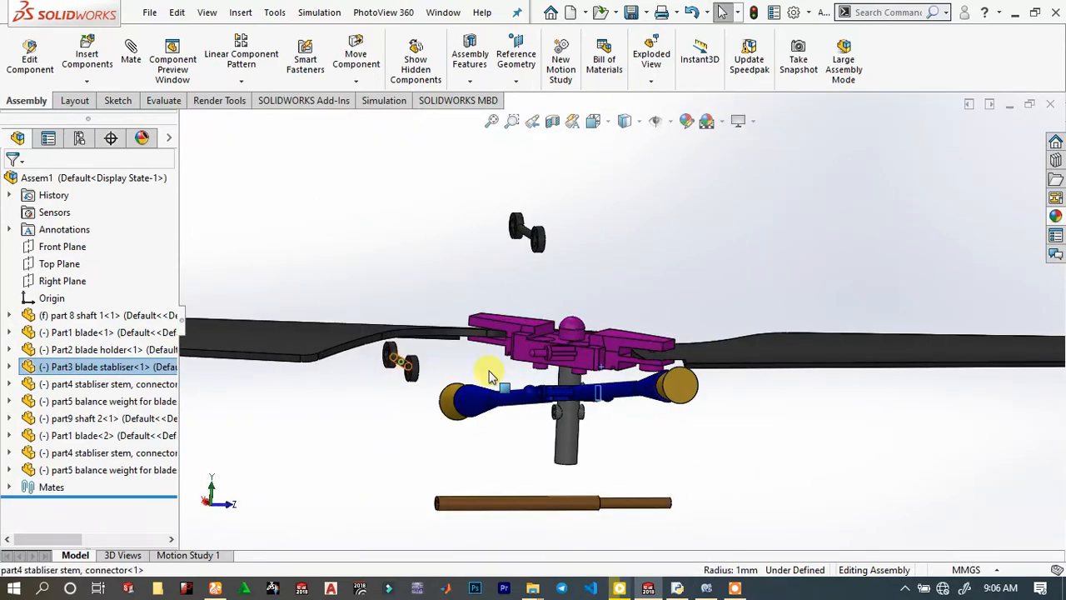
drag(490, 377, 594, 390)
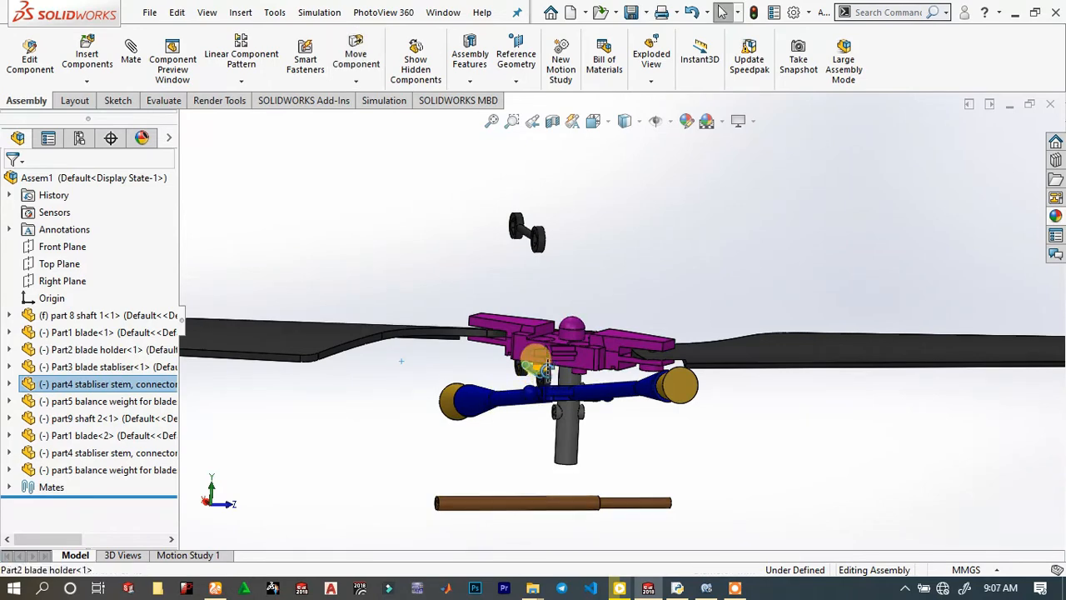
middle_drag(539, 364, 463, 354)
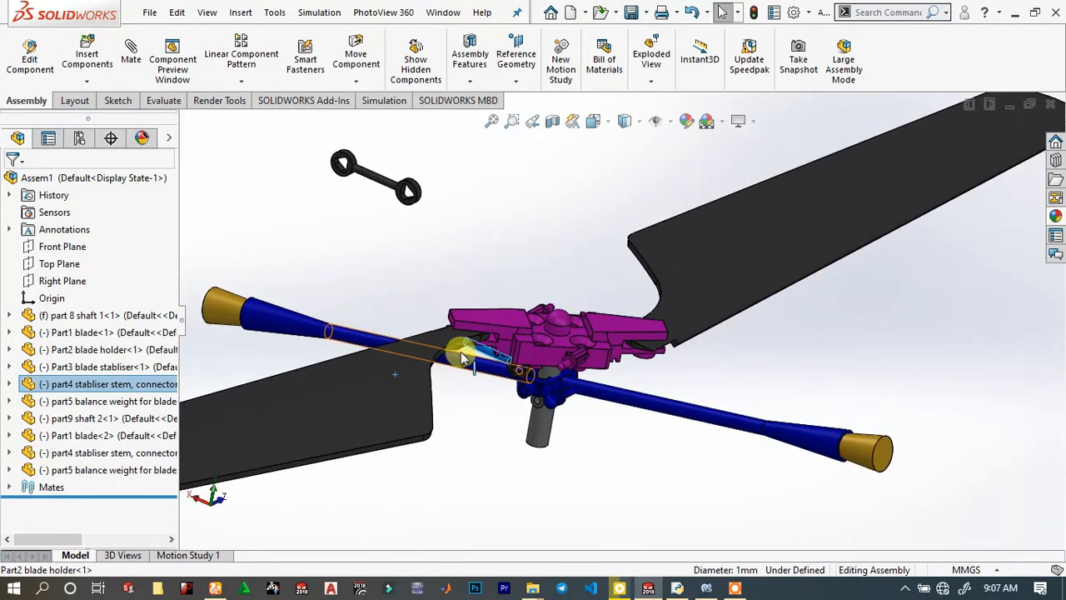
drag(492, 357, 593, 450)
middle_drag(593, 450, 624, 386)
scroll(623, 386, down, 5)
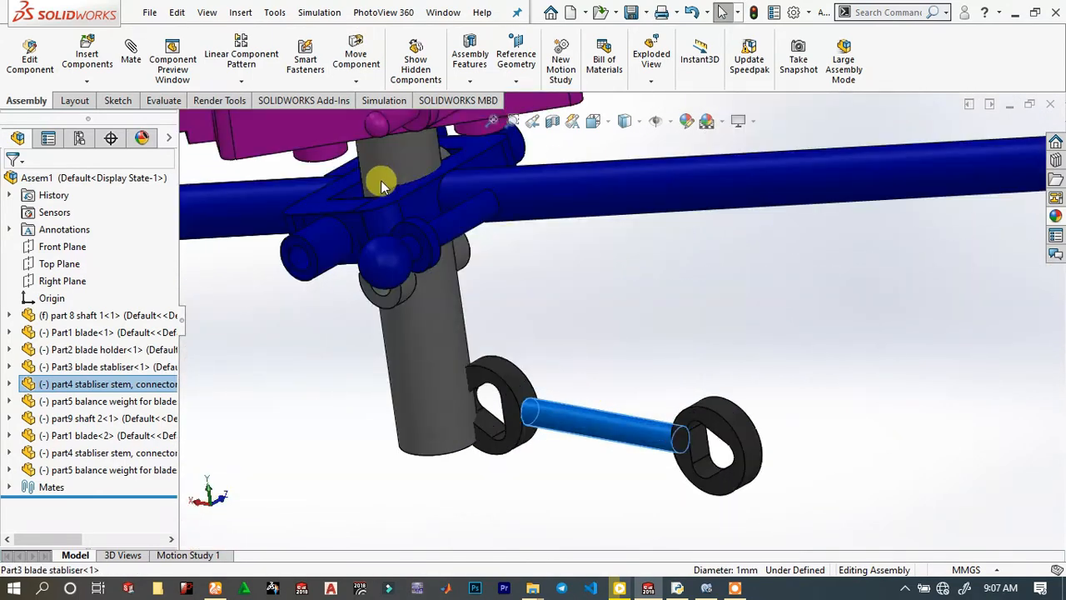
Slide the stabiliser further down shaft 1 and add a concentric mate between the connector's end ring and the stabiliser's ball-pin collar.
drag(433, 221, 545, 319)
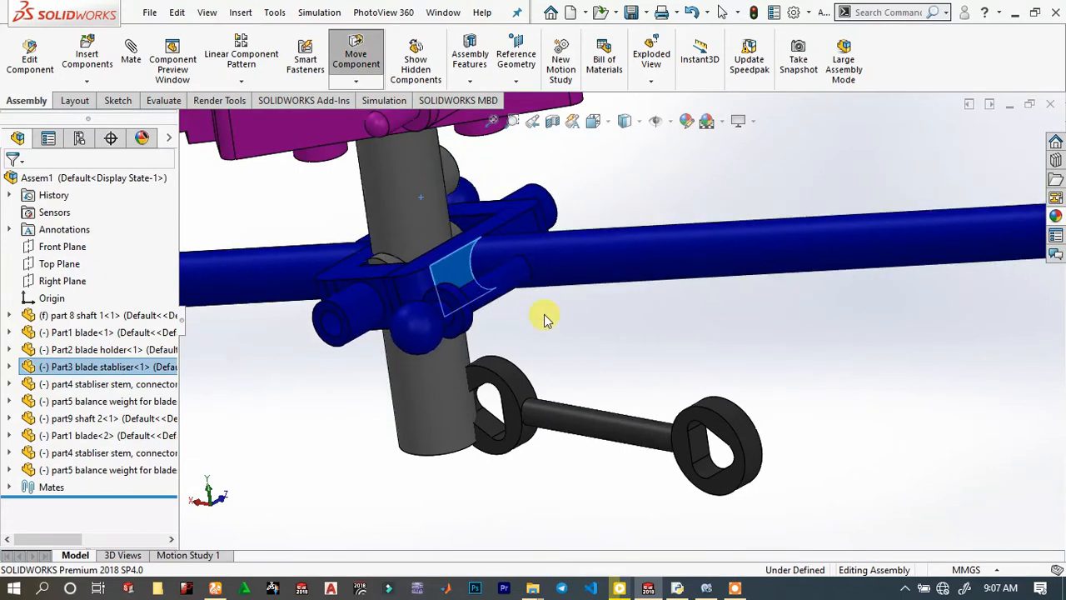
click(644, 350)
scroll(700, 433, down, 2)
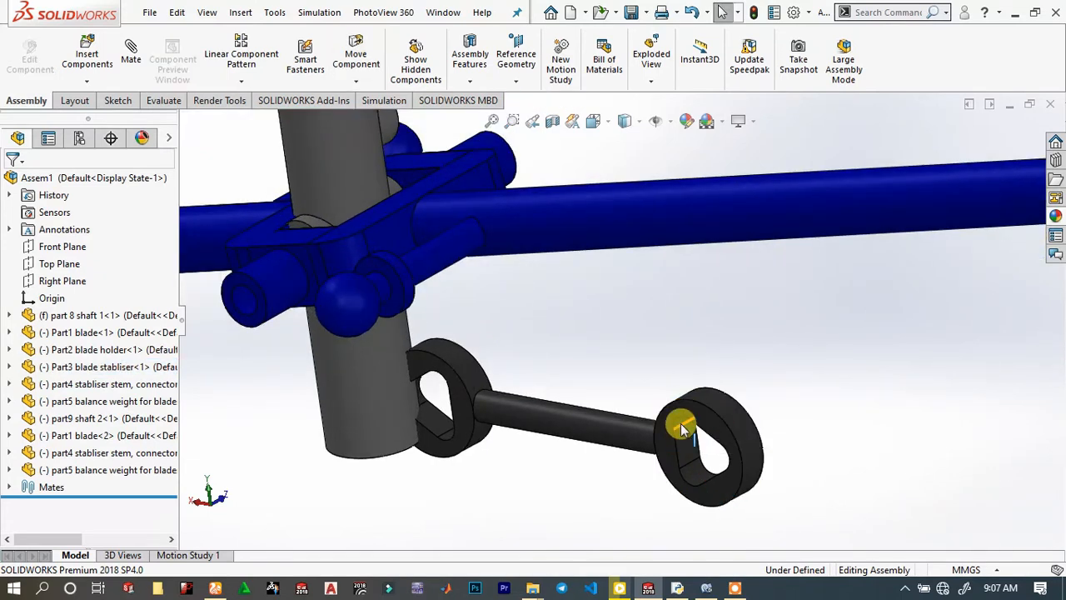
click(721, 413)
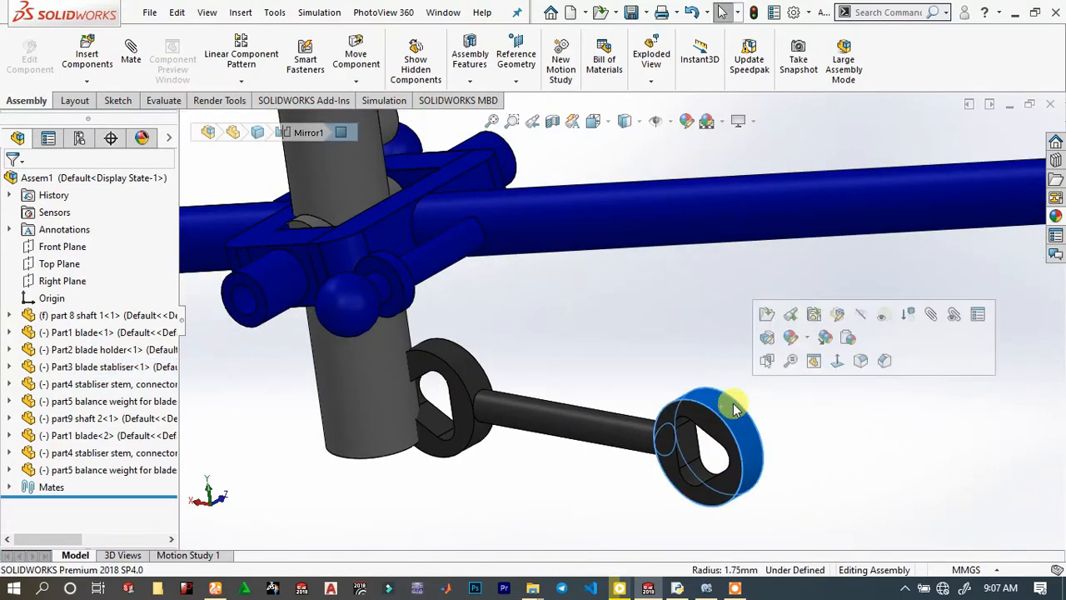
click(929, 314)
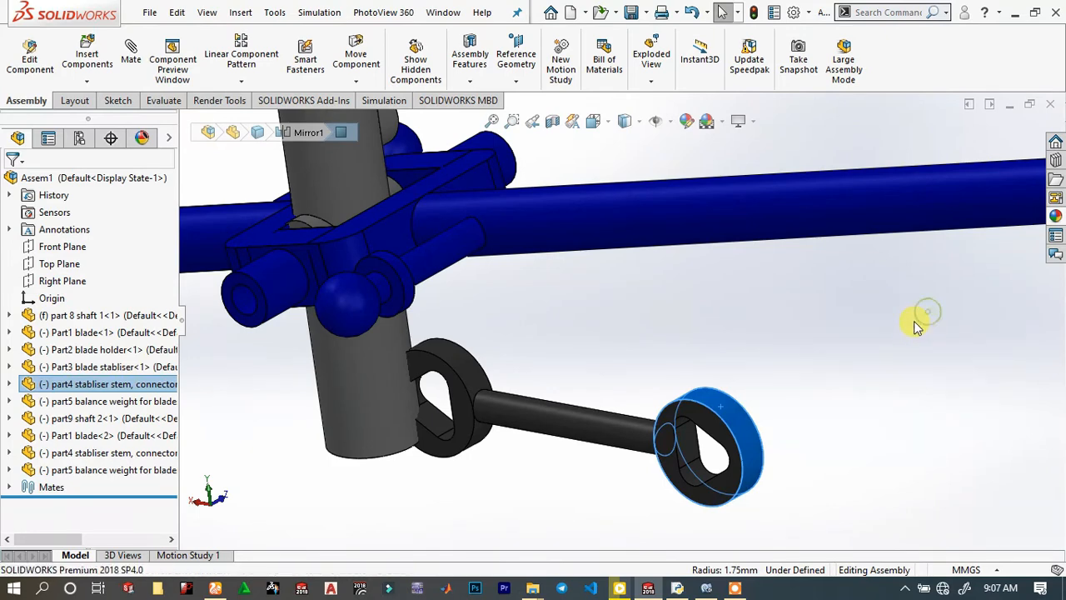
click(399, 269)
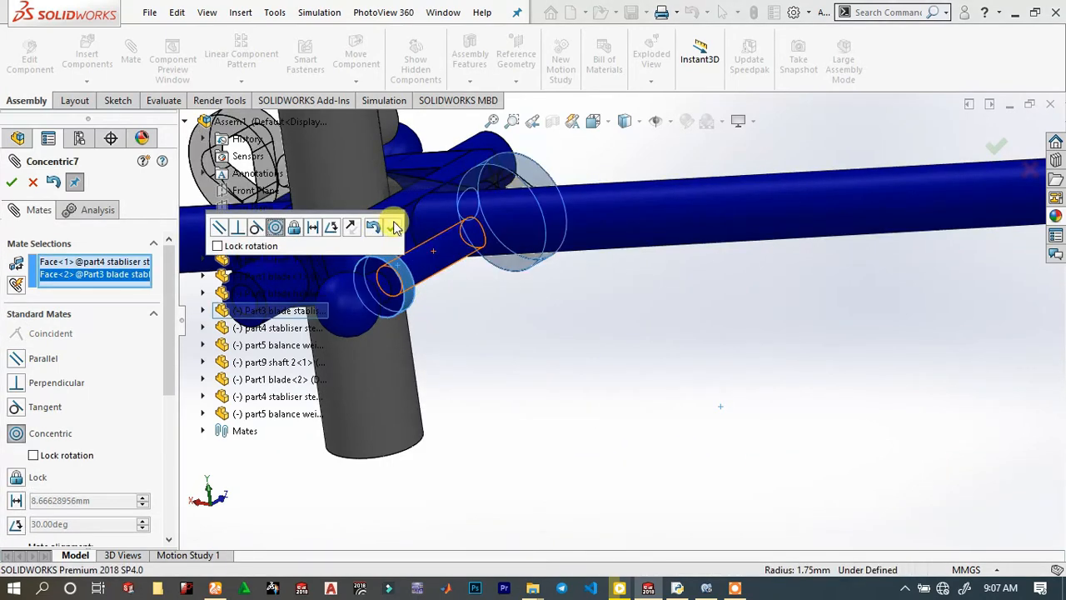
click(393, 228)
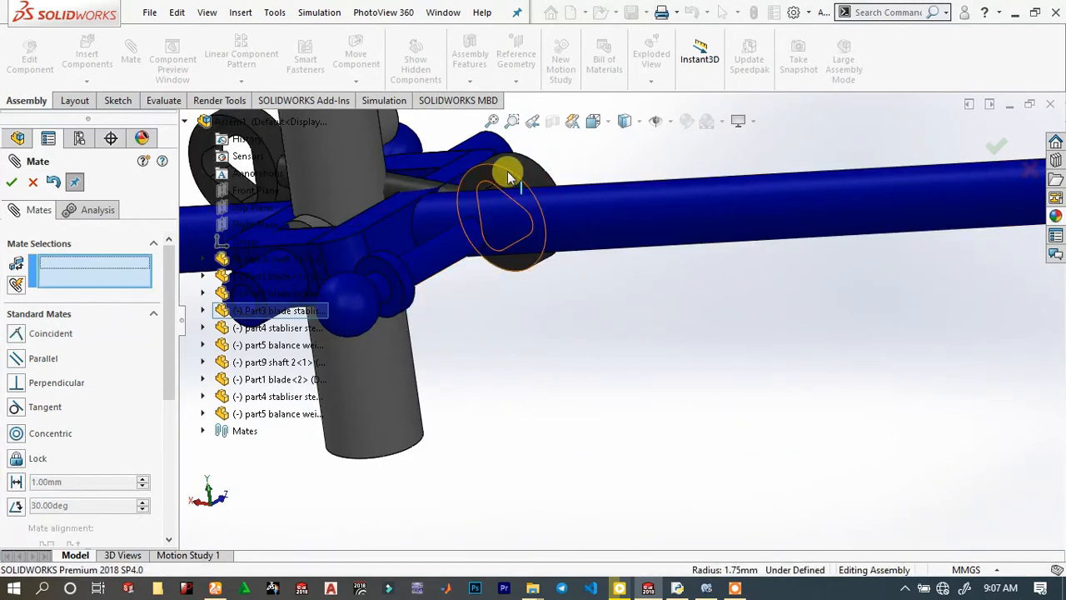
Add a coincident mate between the flat face of the stabiliser's ball-pin collar and the flat face of the connector's end ring.
drag(483, 185, 393, 321)
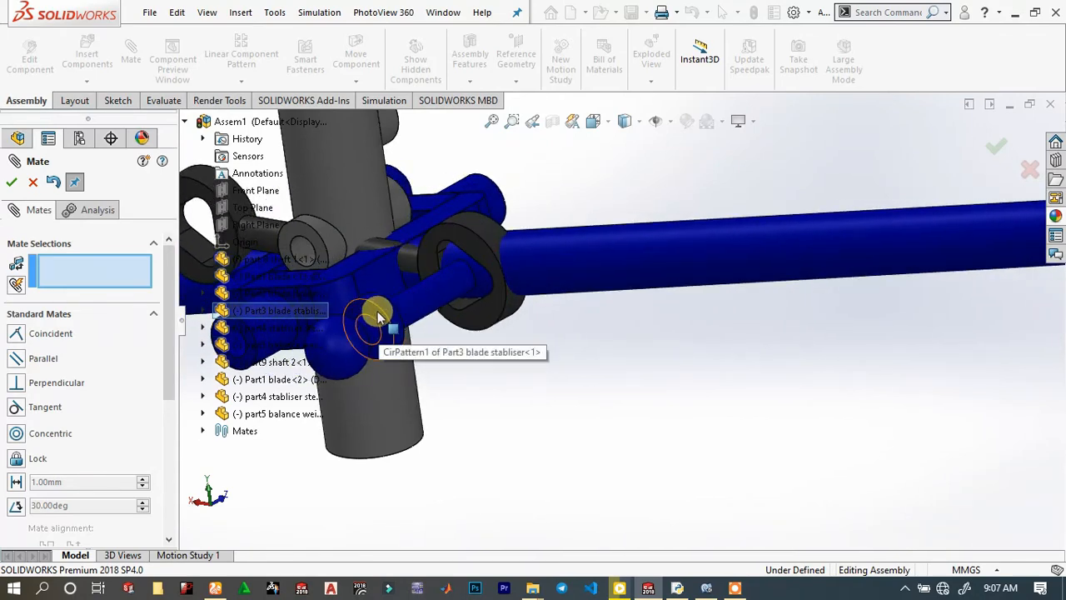
click(377, 315)
scroll(554, 279, up, 3)
middle_drag(500, 233, 365, 331)
scroll(428, 325, up, 3)
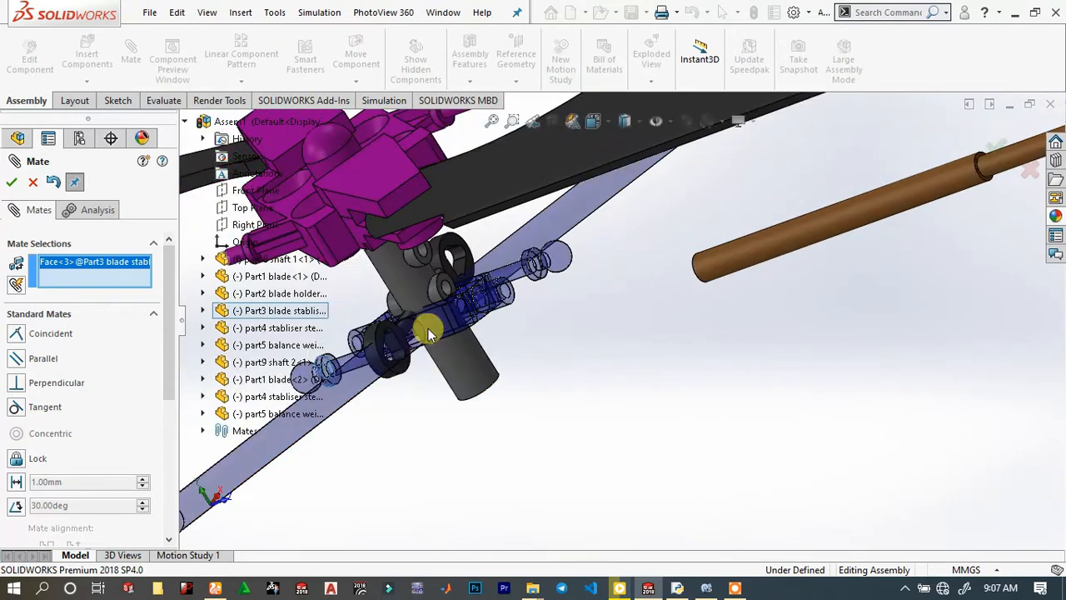
scroll(491, 350, down, 6)
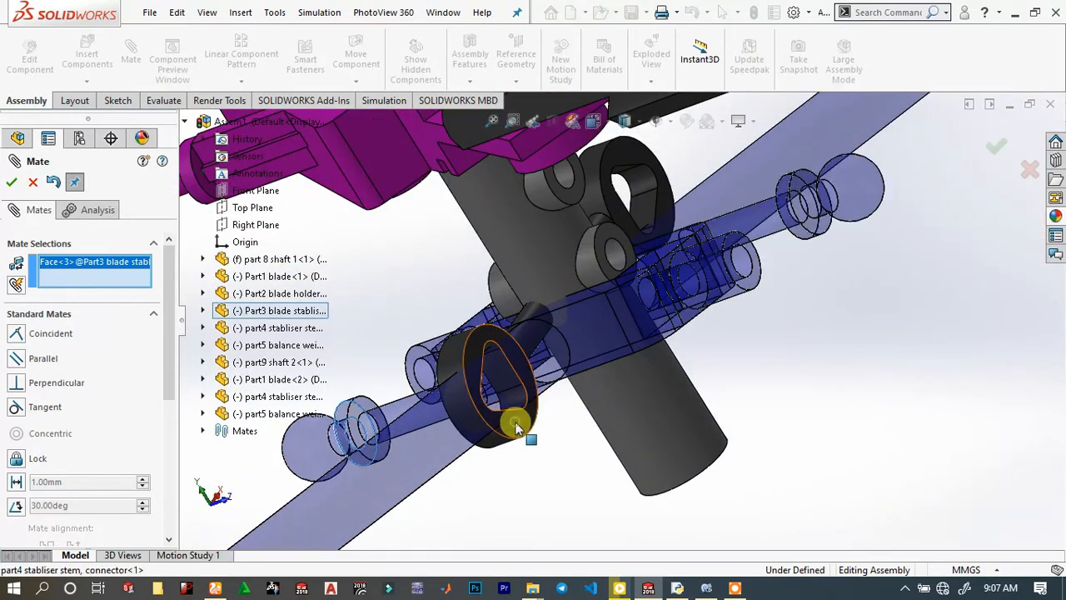
click(517, 427)
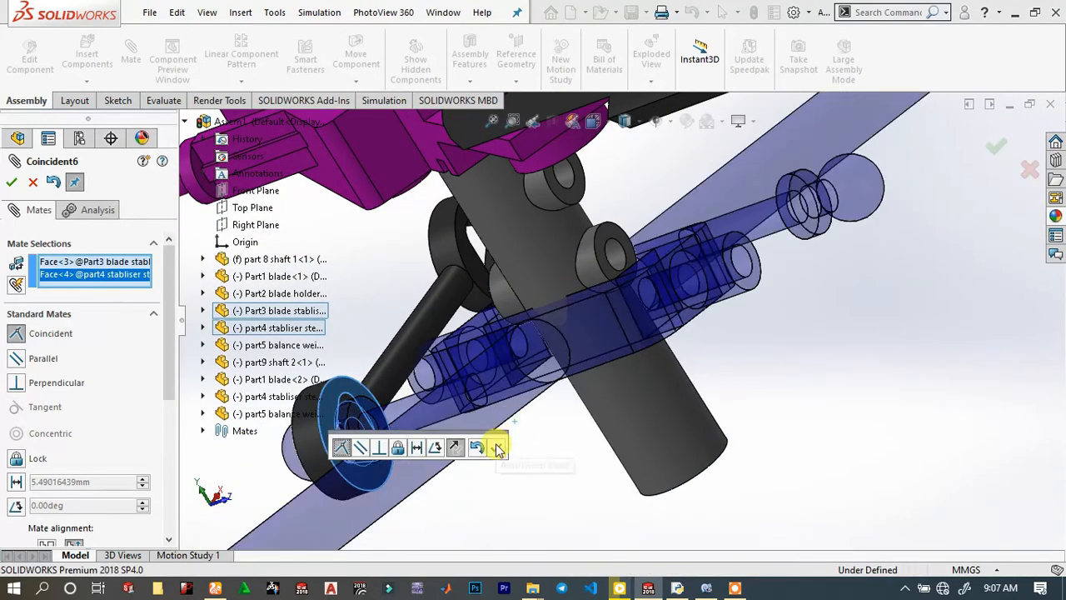
click(497, 448)
Add a concentric mate between the blade holder's pin collar and the free end ring of the first stabiliser stem connector.
middle_drag(492, 442, 452, 283)
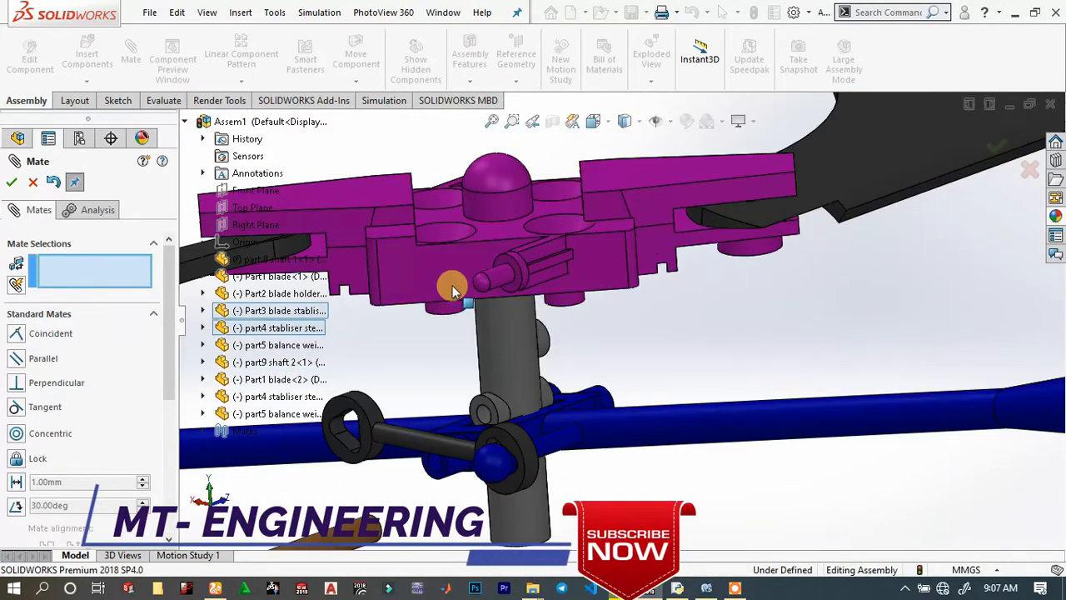
scroll(507, 280, down, 3)
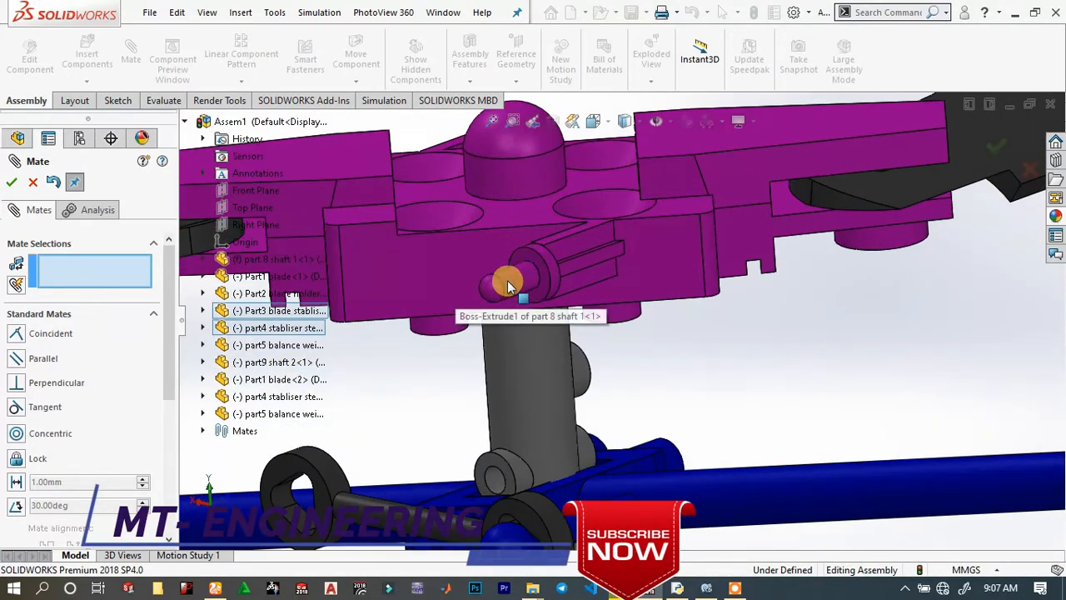
click(550, 266)
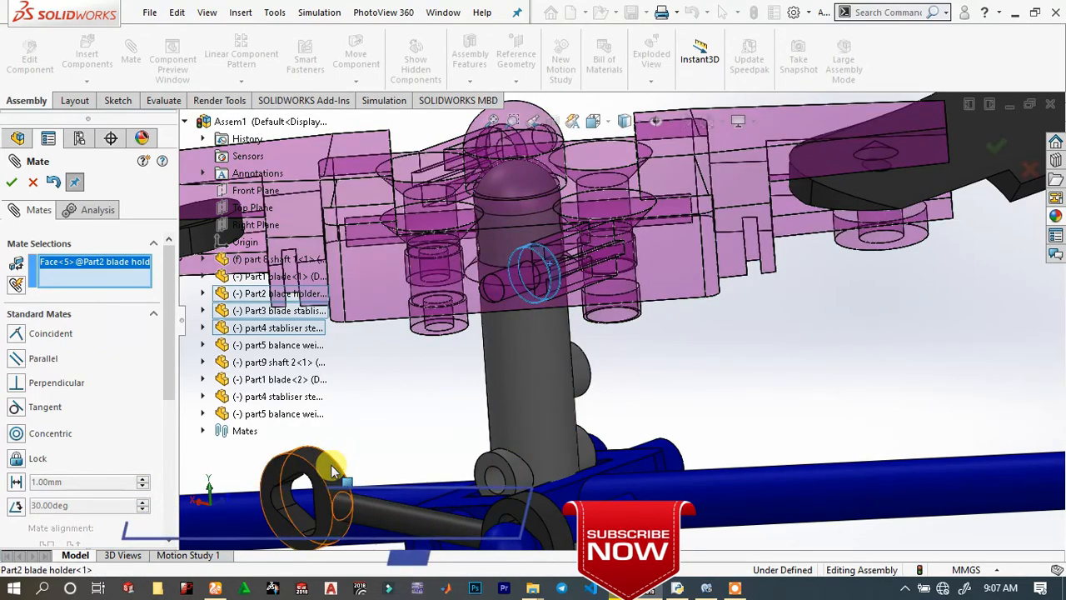
click(336, 461)
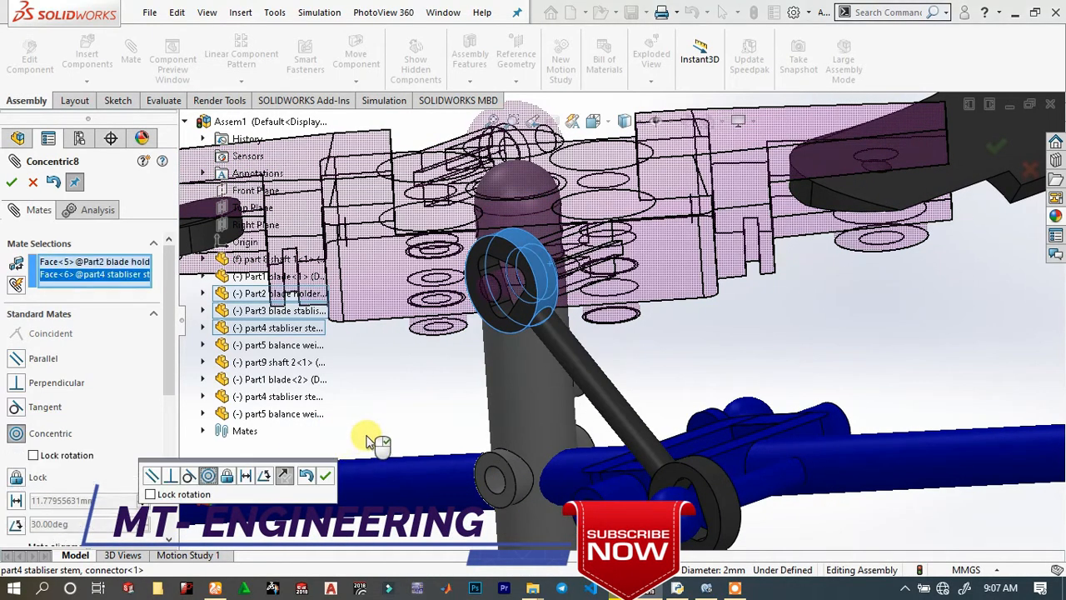
click(324, 477)
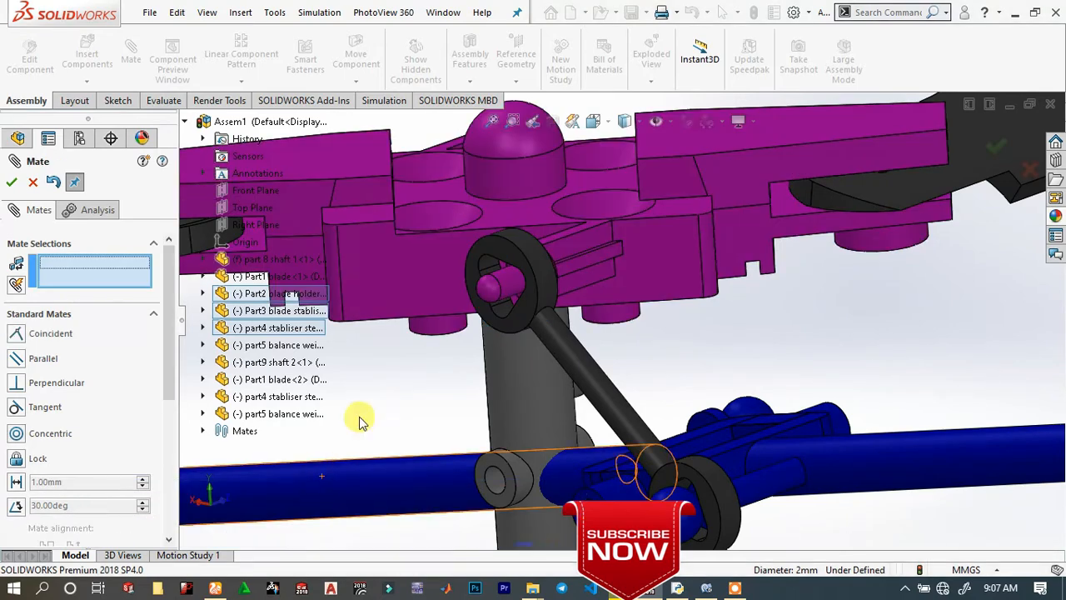
Move the blade stabiliser back around shaft 1, beneath the blade holder.
scroll(699, 392, up, 3)
middle_drag(633, 349, 688, 367)
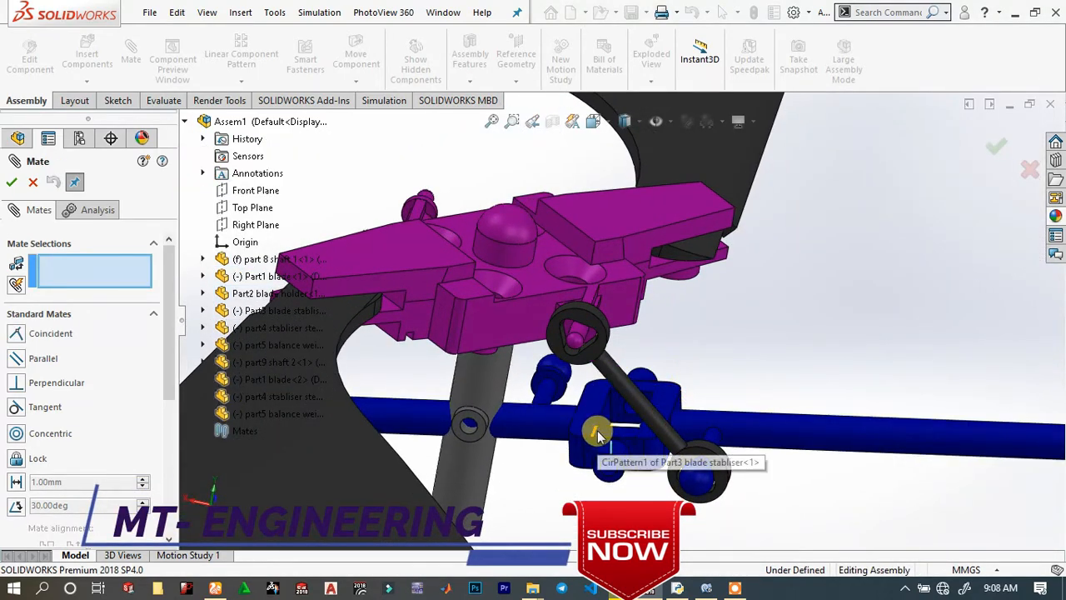
drag(598, 436, 455, 416)
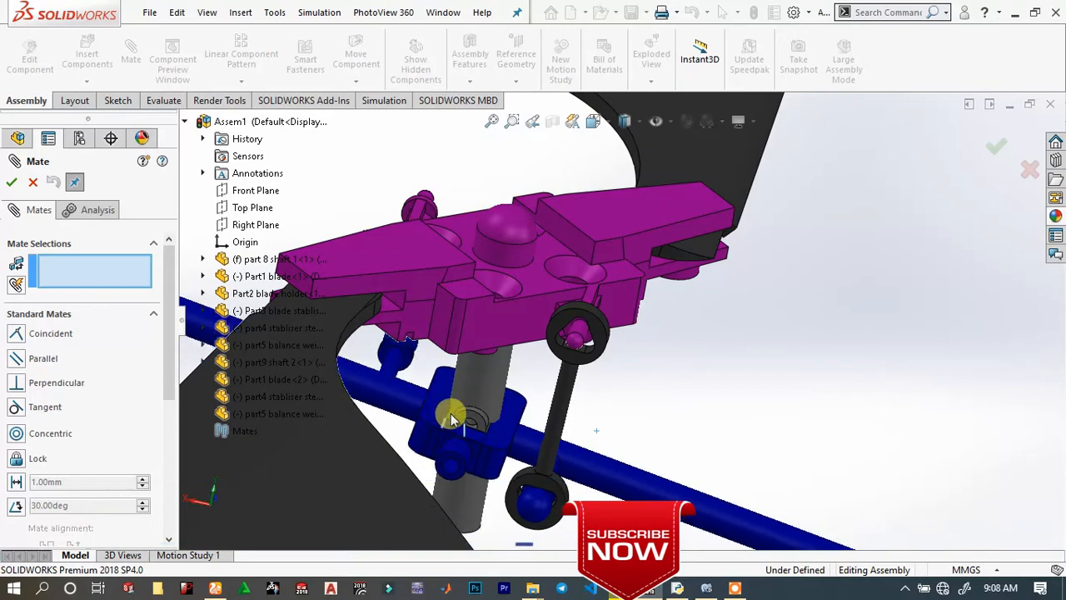
Examine how the first connector's upper ring sits on the blade holder's pin and how its lower ring meets the stabiliser.
scroll(578, 350, down, 7)
middle_drag(589, 314, 643, 292)
scroll(680, 283, up, 5)
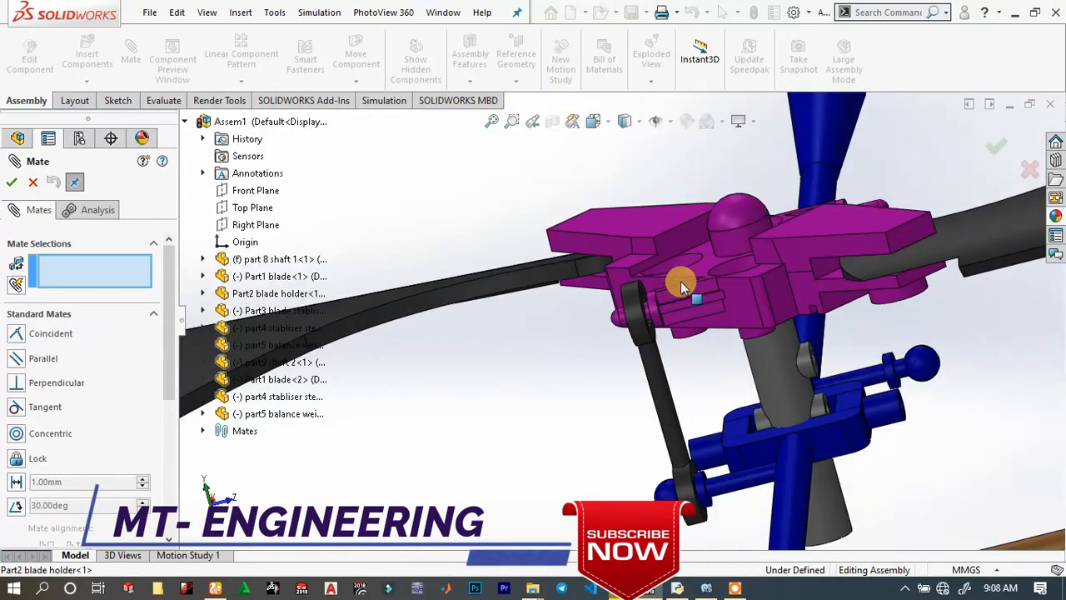
middle_drag(665, 323, 700, 309)
scroll(700, 309, down, 5)
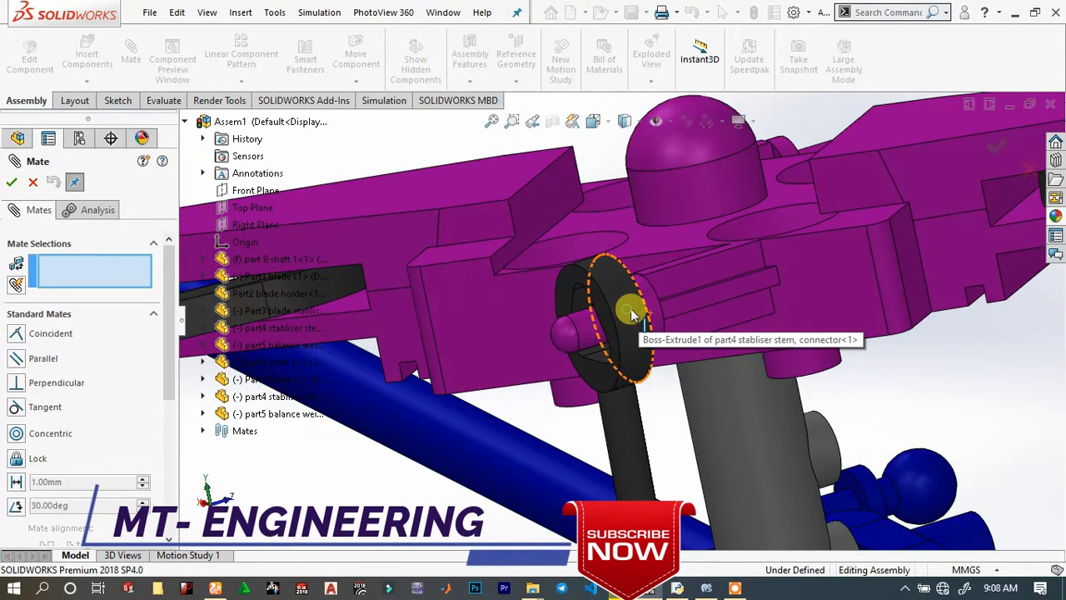
click(633, 313)
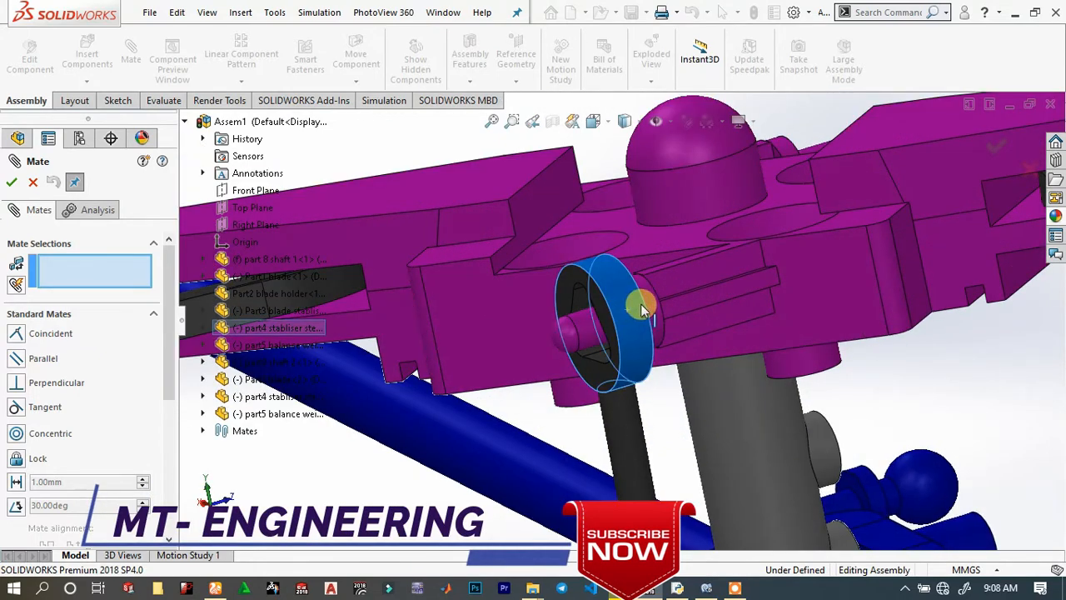
scroll(628, 324, up, 7)
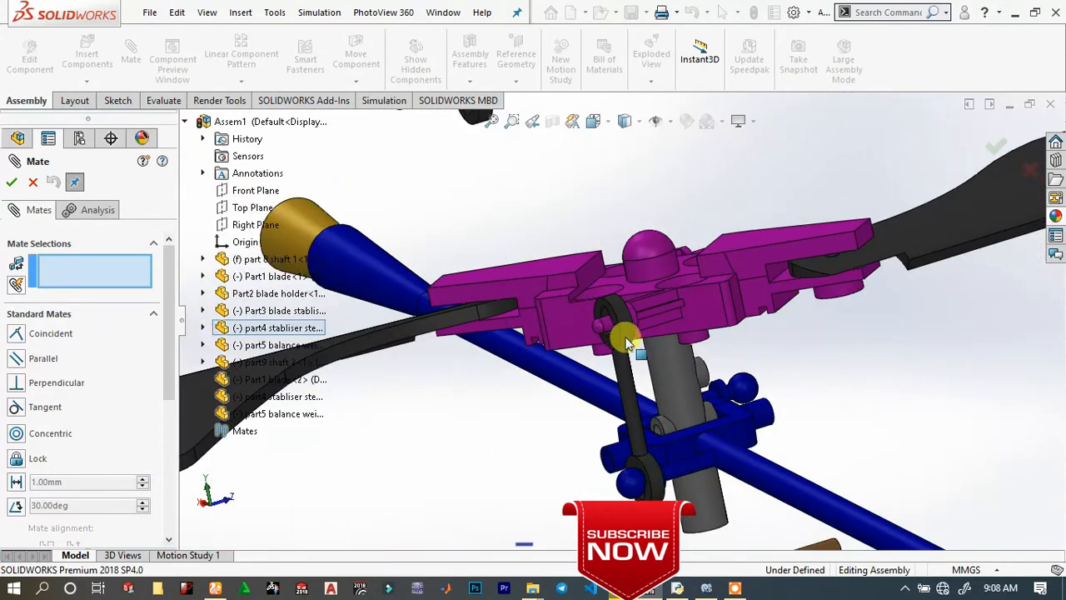
Move the second stabiliser stem connector in front of shaft 1, beside the blade holder's free pin.
middle_drag(616, 396, 575, 404)
scroll(733, 293, down, 3)
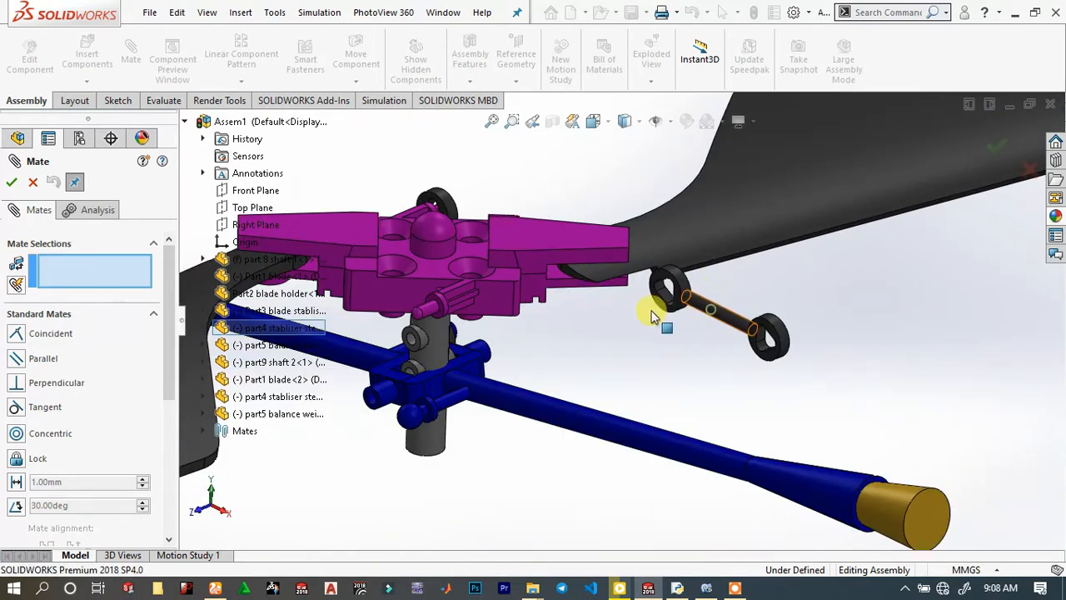
drag(652, 315, 447, 361)
Add a concentric mate between the second connector's end ring and the stabiliser's remaining ball-pin collar.
scroll(450, 342, down, 4)
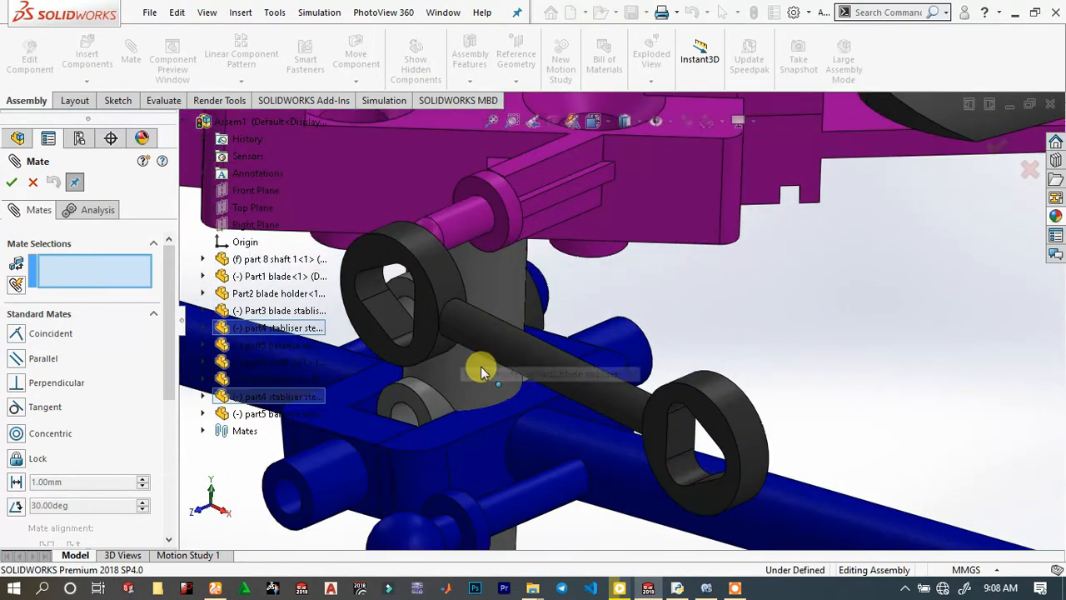
click(713, 408)
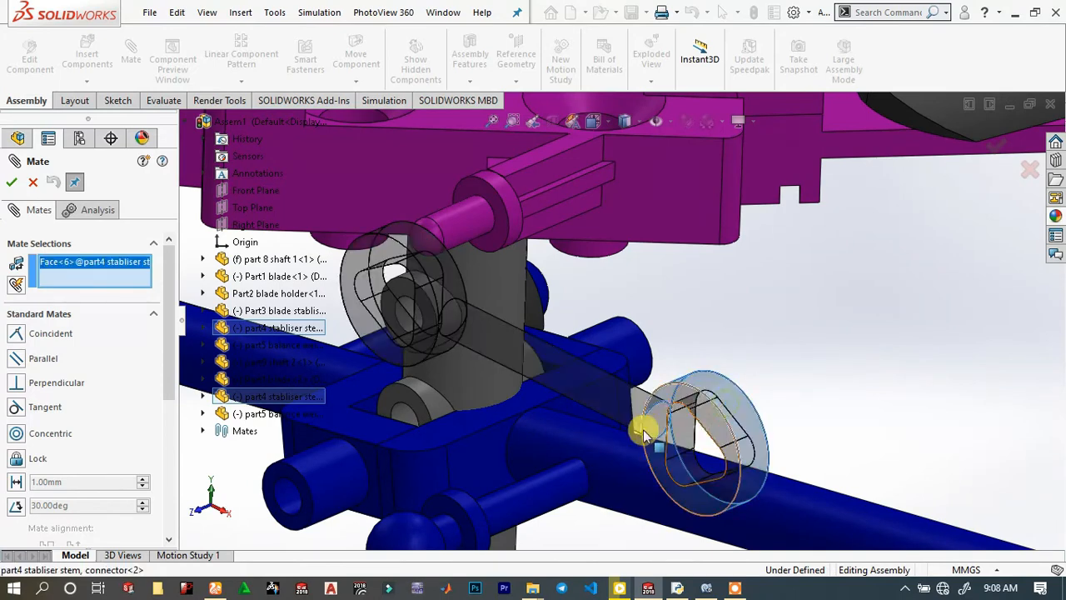
drag(516, 481, 483, 509)
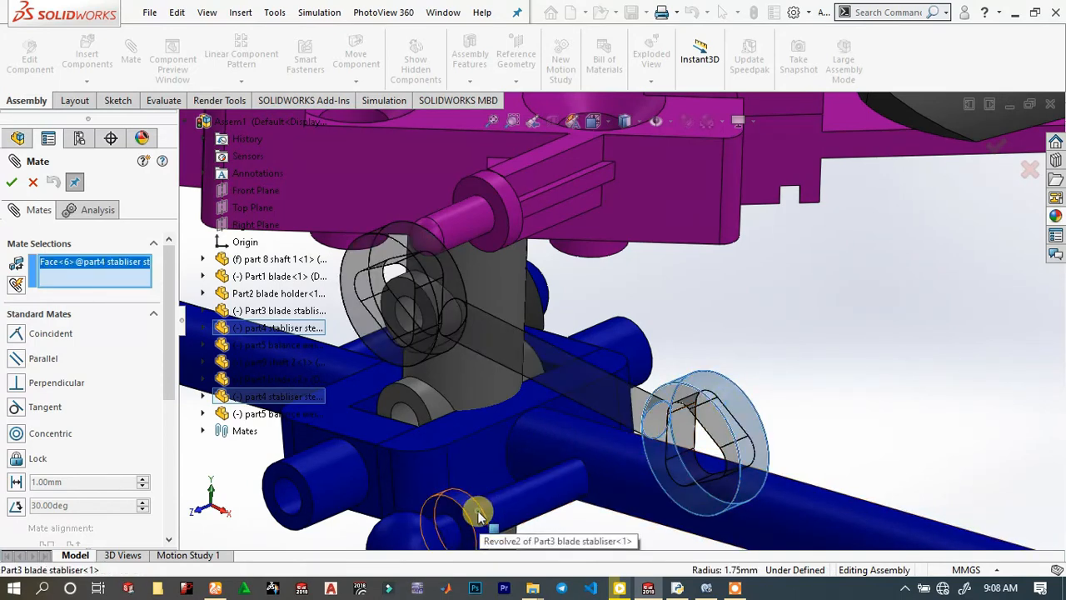
click(479, 516)
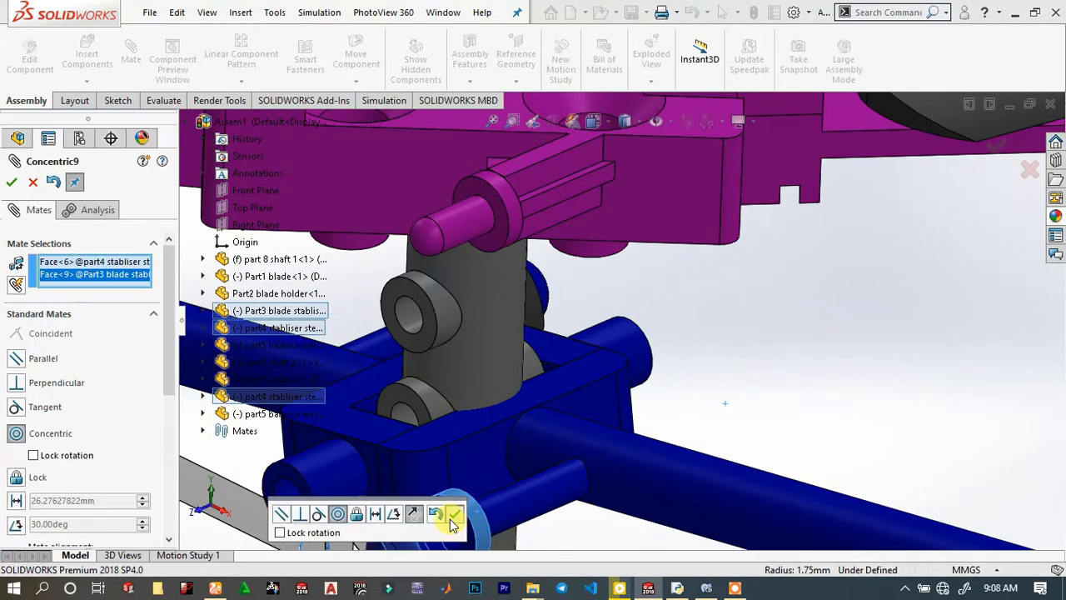
click(454, 515)
scroll(465, 449, up, 5)
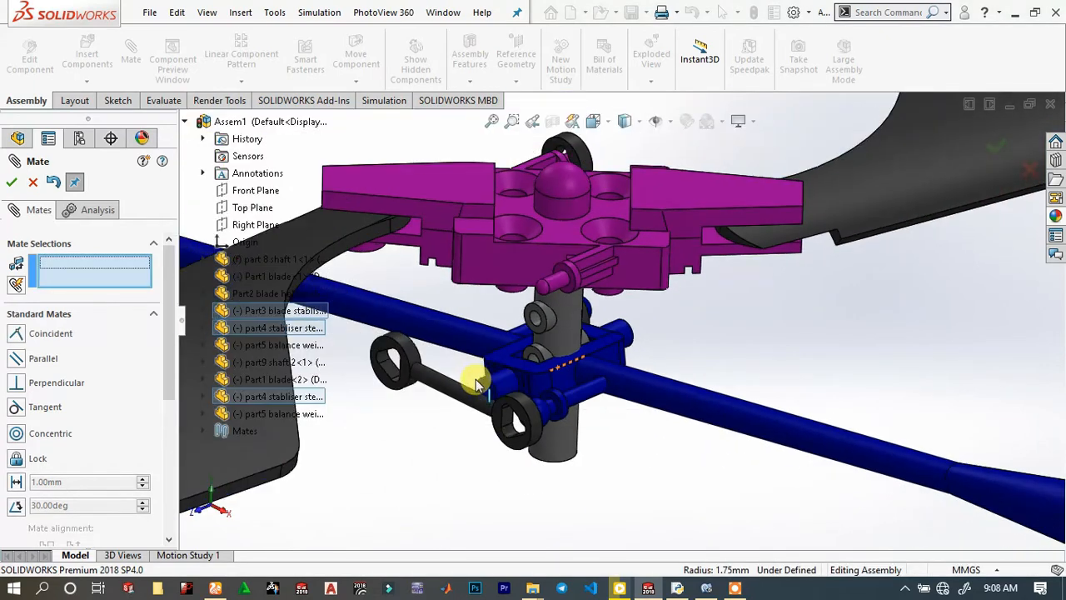
Add a concentric mate between the second connector's other end ring and the collar of the blade holder's free pin.
scroll(445, 372, down, 2)
click(403, 330)
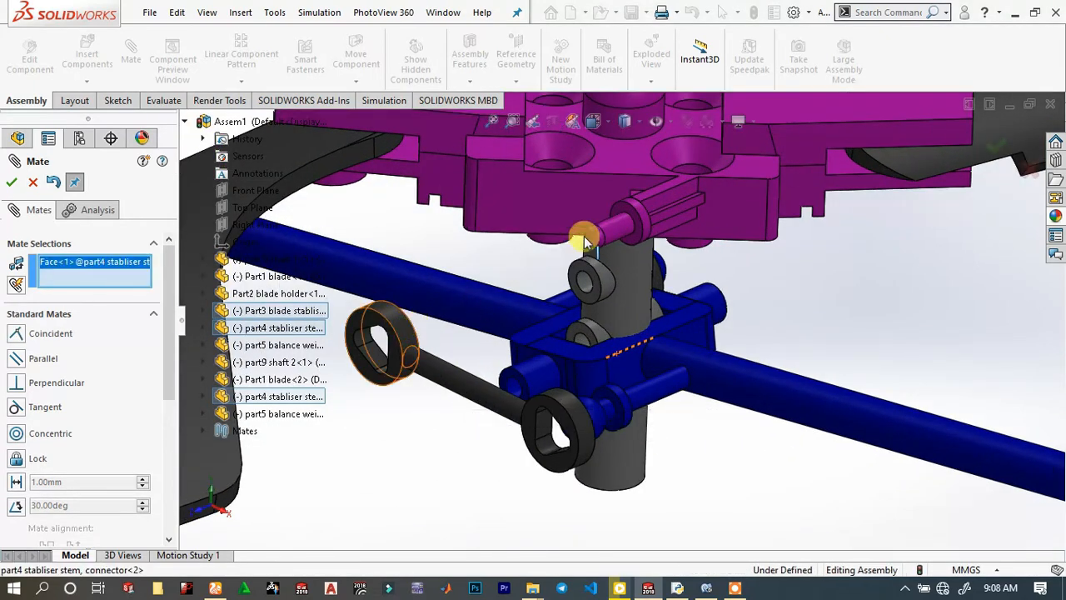
click(639, 213)
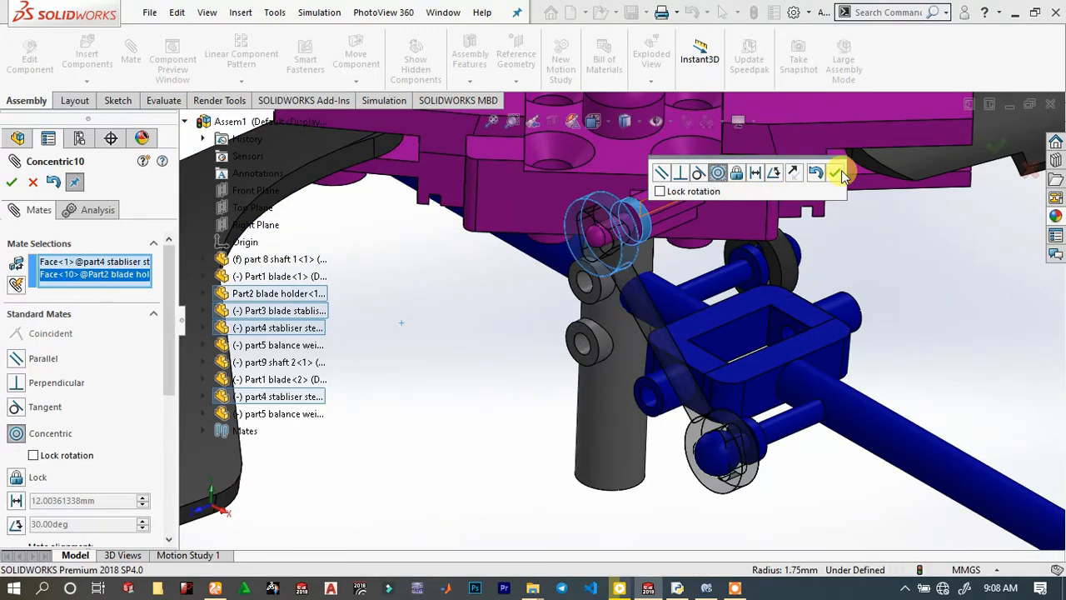
click(836, 173)
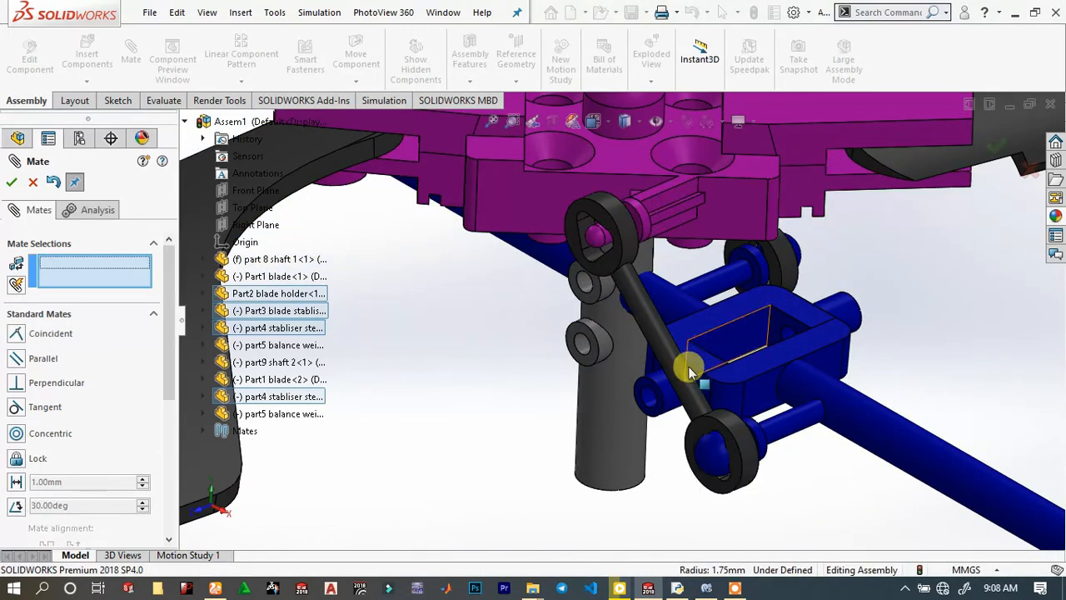
Move the stabiliser with both connectors back around shaft 1, directly below the blade holder.
scroll(688, 367, up, 4)
middle_drag(666, 340, 672, 255)
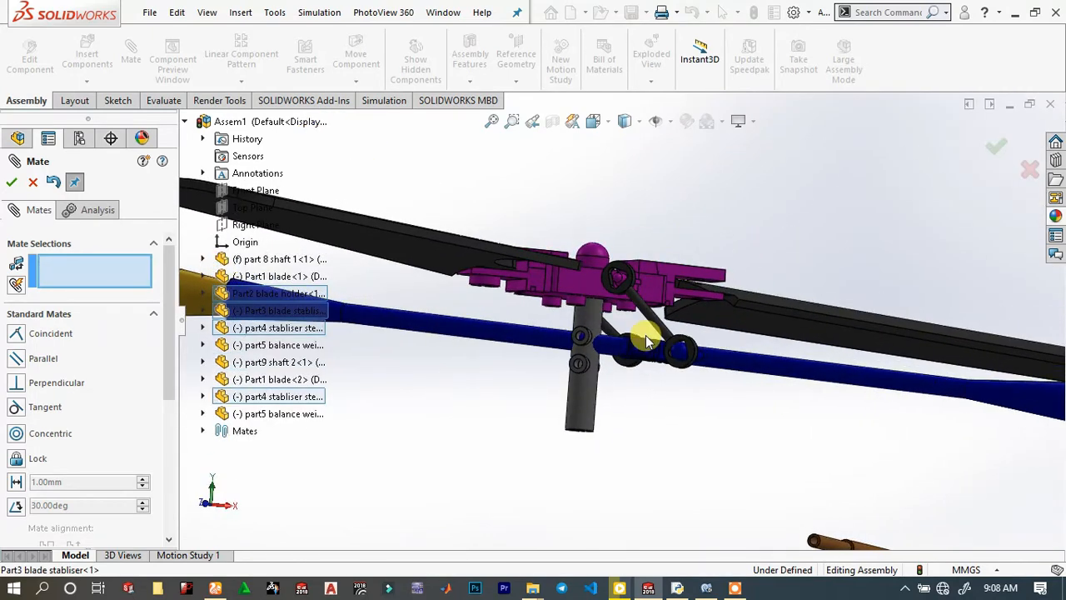
drag(606, 367, 560, 373)
scroll(582, 304, down, 2)
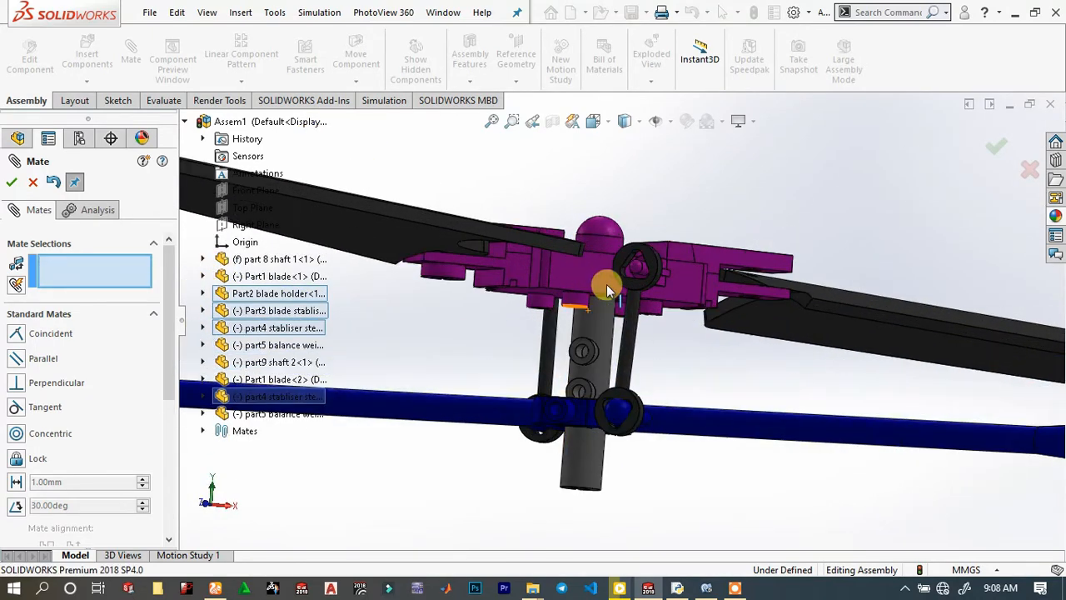
Slide the second connector outward along its pins to expose the flat face of the stabiliser's ball-pin collar.
middle_drag(606, 285, 545, 332)
scroll(553, 339, down, 4)
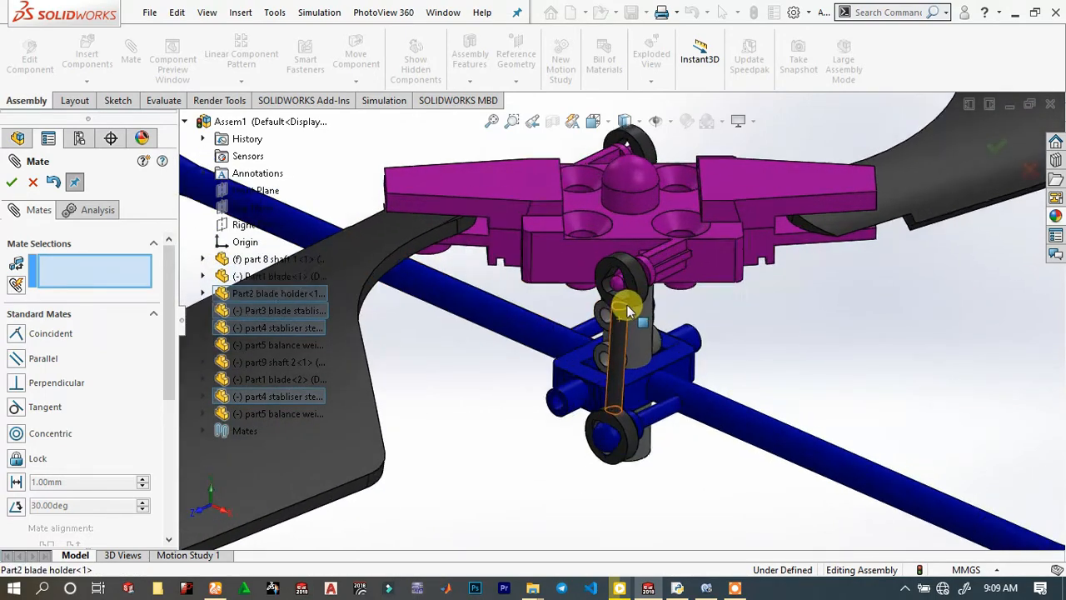
scroll(649, 401, down, 3)
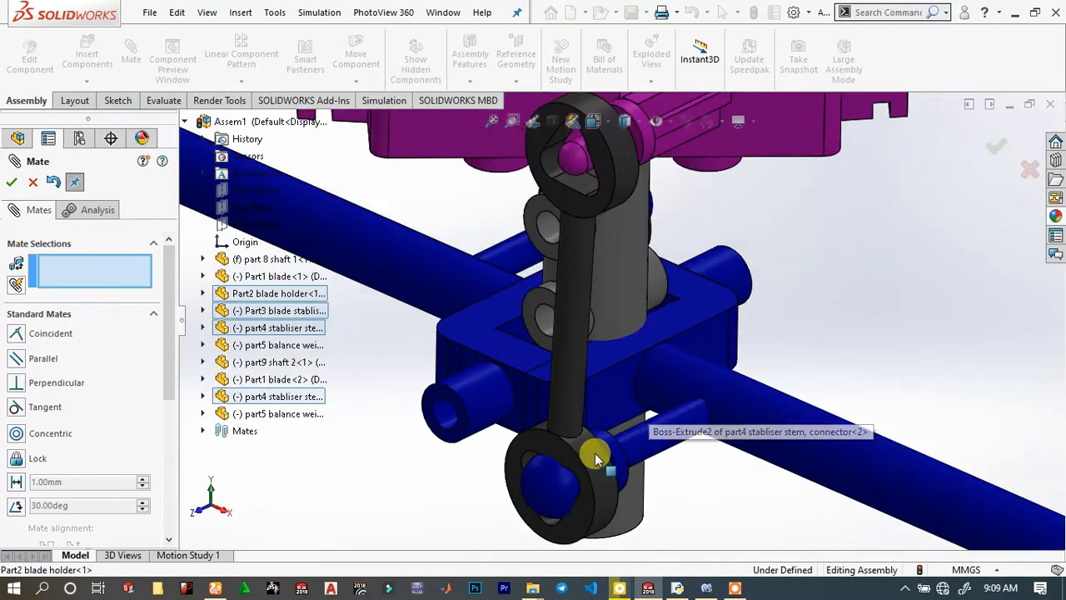
click(601, 452)
drag(601, 450, 576, 457)
Add a coincident mate between the flat face of the stabiliser's second ball-pin collar and the second connector's lower ring face.
click(598, 454)
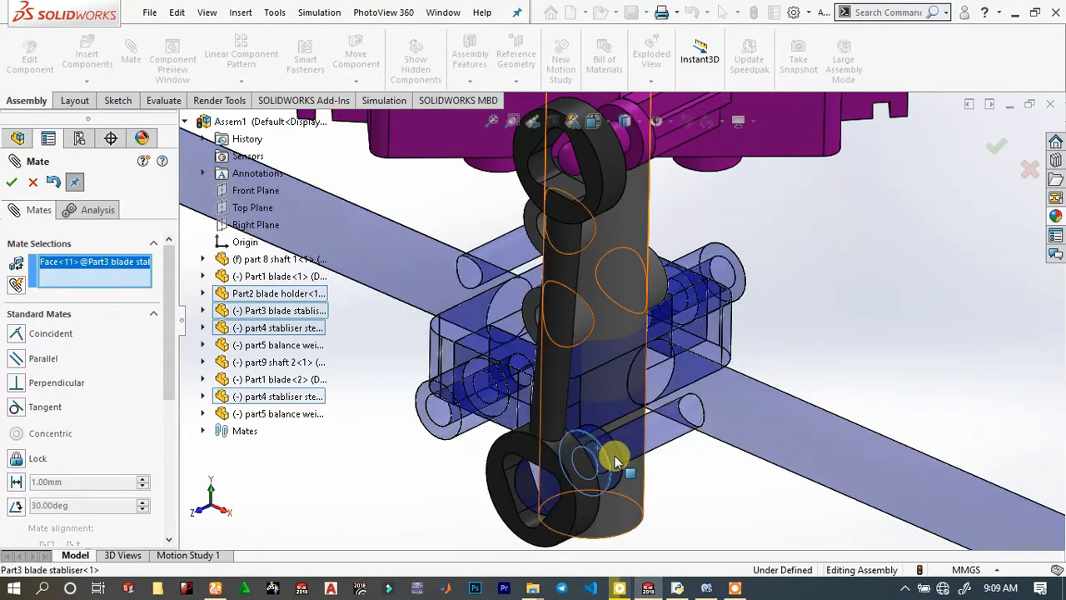
scroll(606, 446, up, 3)
scroll(583, 429, down, 2)
middle_drag(572, 423, 560, 365)
scroll(613, 400, down, 5)
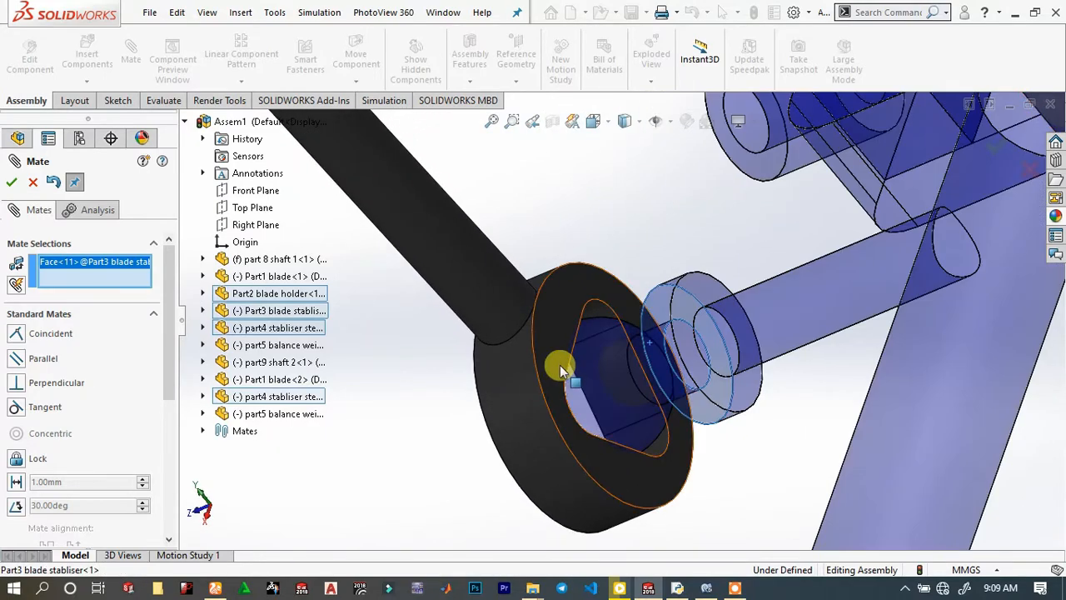
click(556, 364)
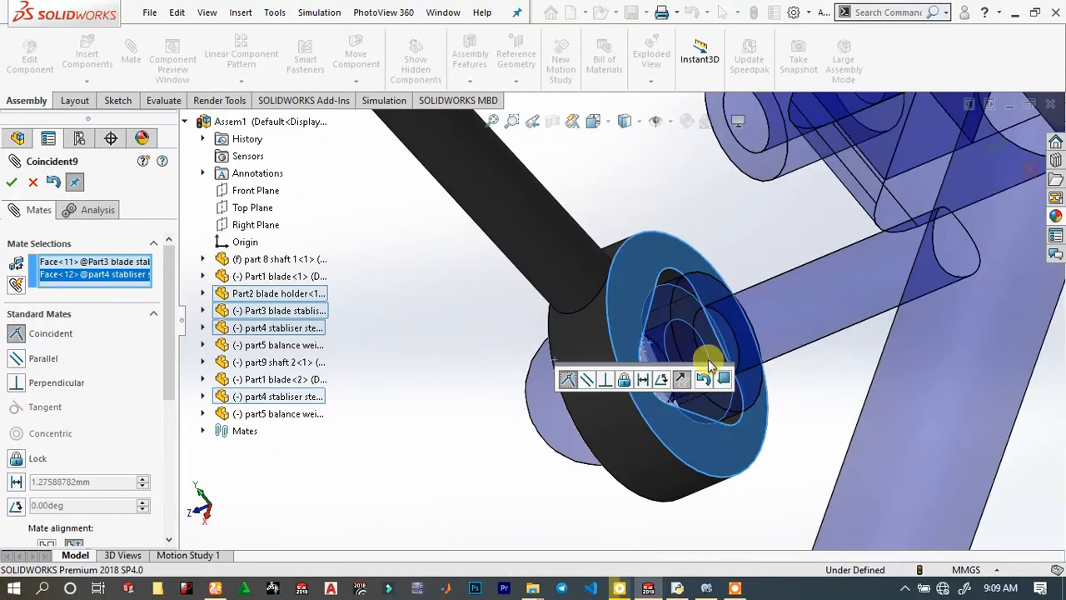
click(724, 381)
Shift the linked blade stabiliser slightly to centre its frame around shaft 1.
scroll(614, 374, up, 10)
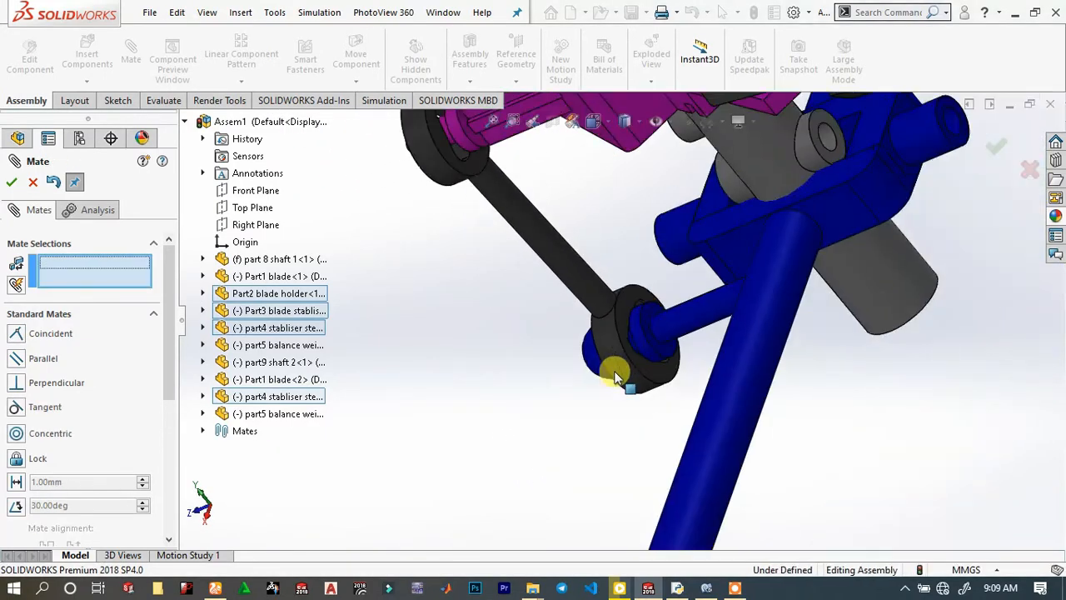
middle_drag(605, 339, 653, 243)
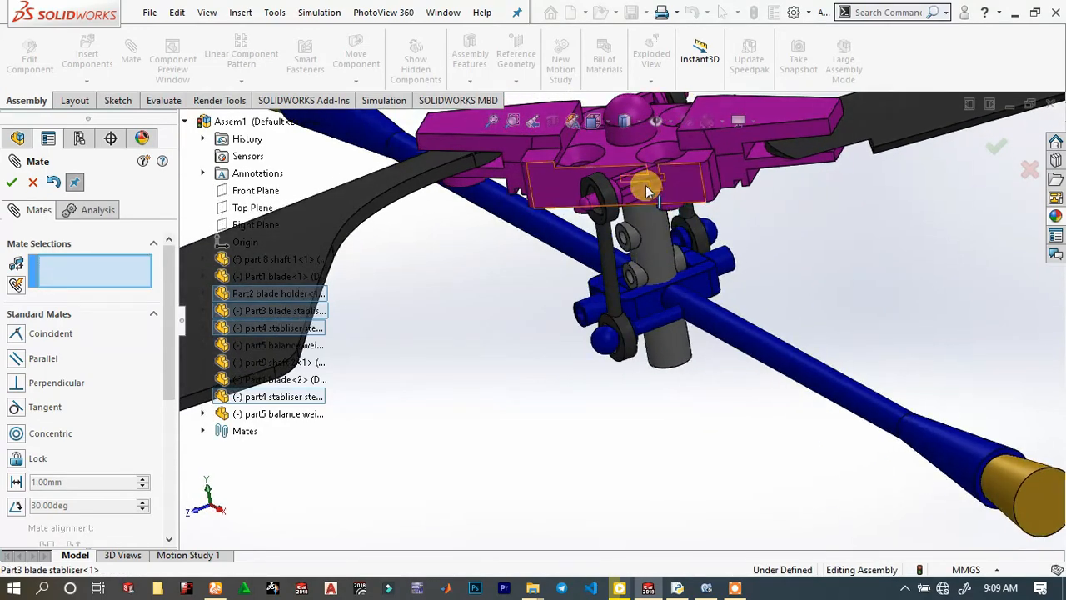
scroll(645, 186, down, 7)
scroll(542, 290, up, 8)
middle_drag(549, 314, 543, 412)
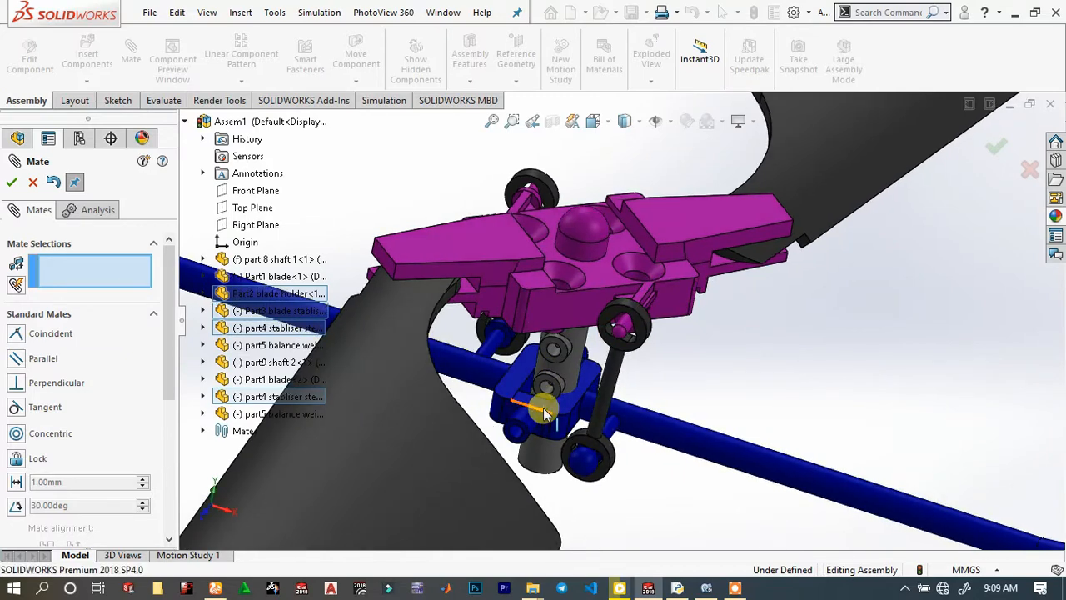
drag(543, 413, 560, 414)
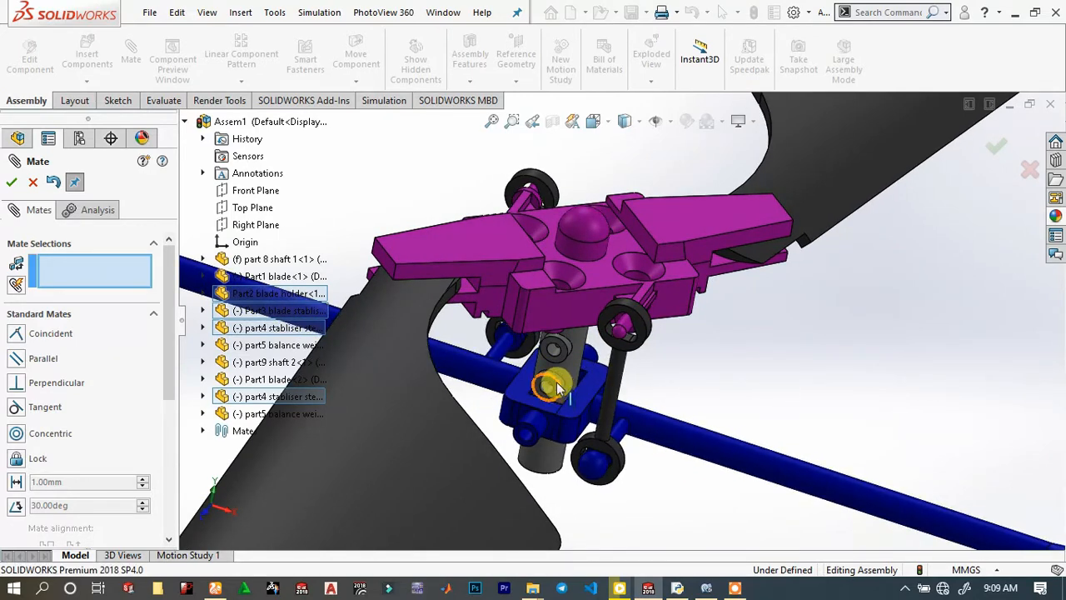
scroll(554, 411, down, 3)
scroll(541, 351, up, 6)
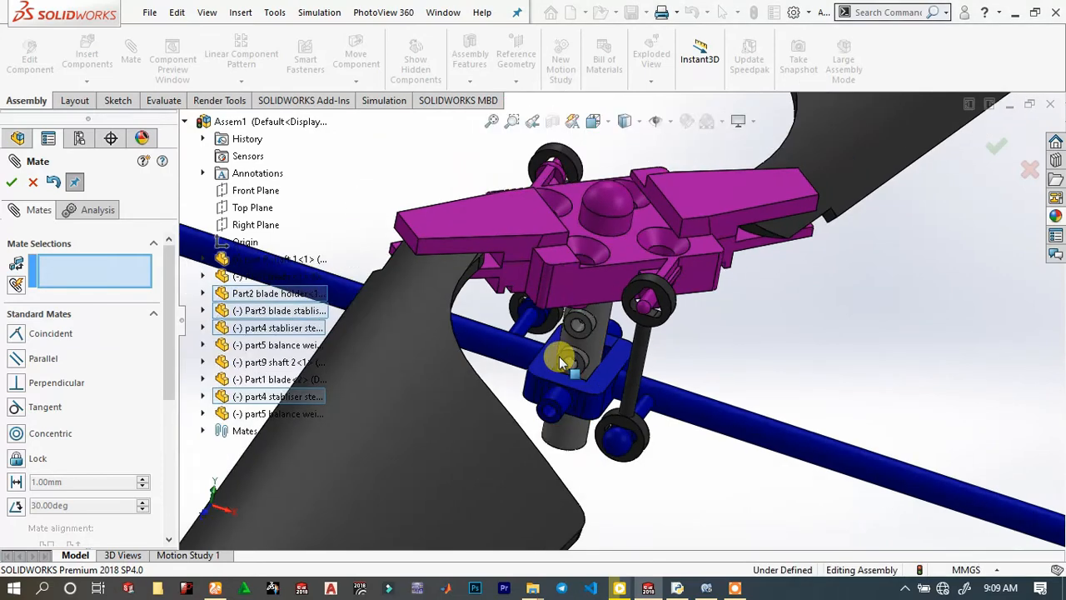
Swing both blades about their pivots on the blade holder so they extend in line with the holder's arms.
middle_drag(589, 380, 770, 419)
drag(770, 419, 553, 319)
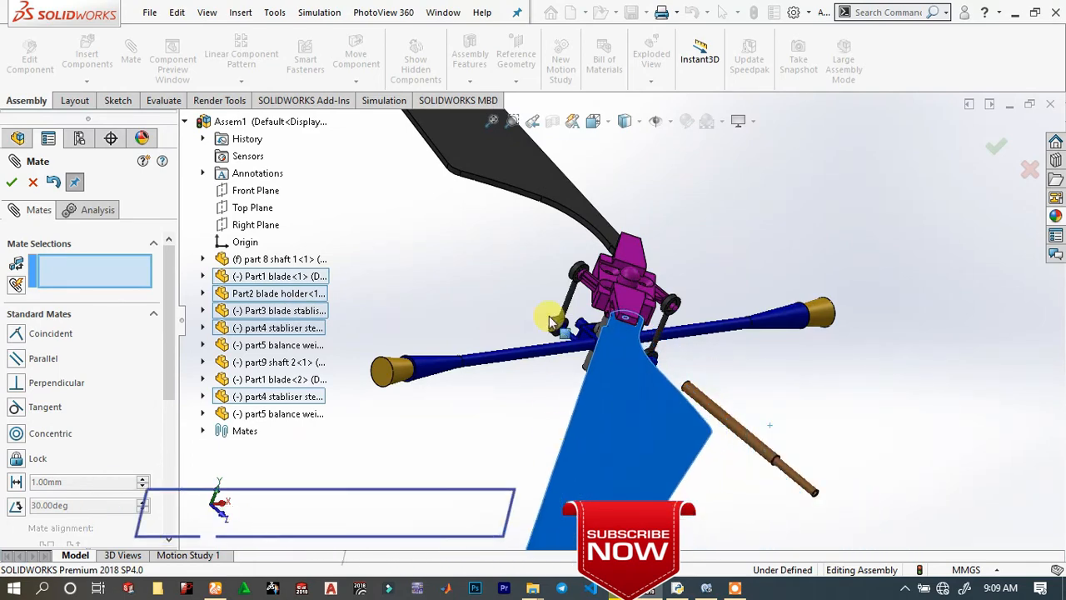
scroll(628, 272, up, 2)
middle_drag(614, 269, 660, 205)
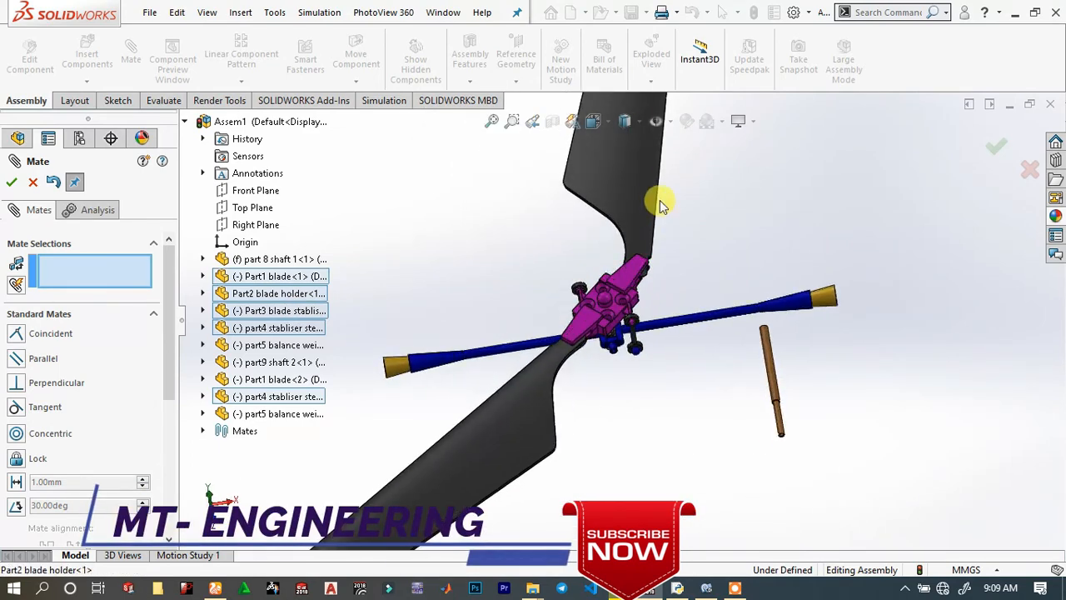
drag(654, 193, 747, 204)
middle_drag(571, 314, 741, 254)
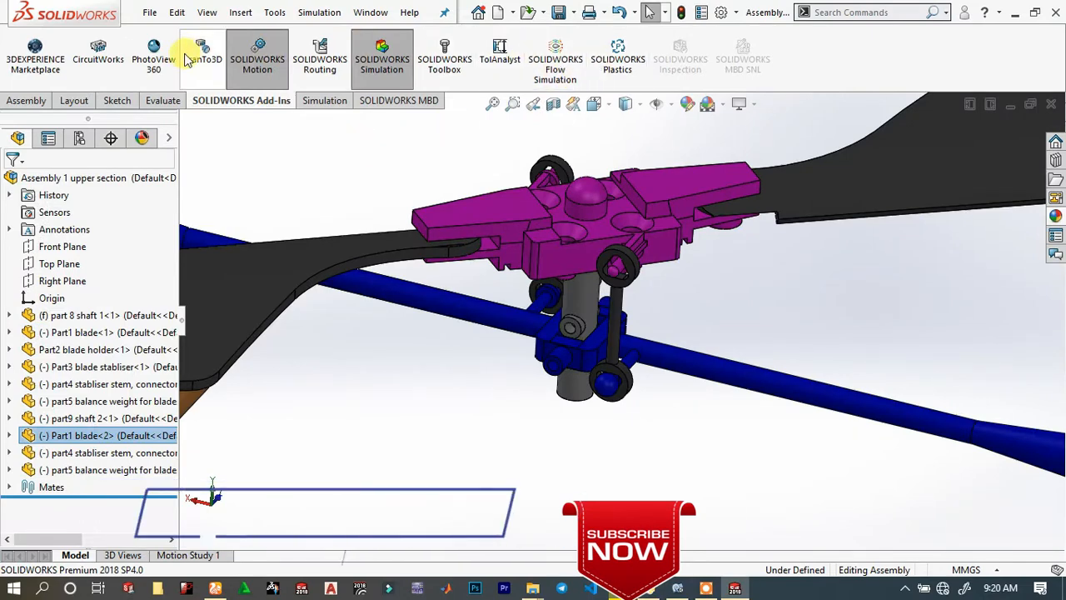
Add a coincident mate between the Right Plane of part 8 shaft 1 and the Right Plane of the blade stabiliser.
click(36, 100)
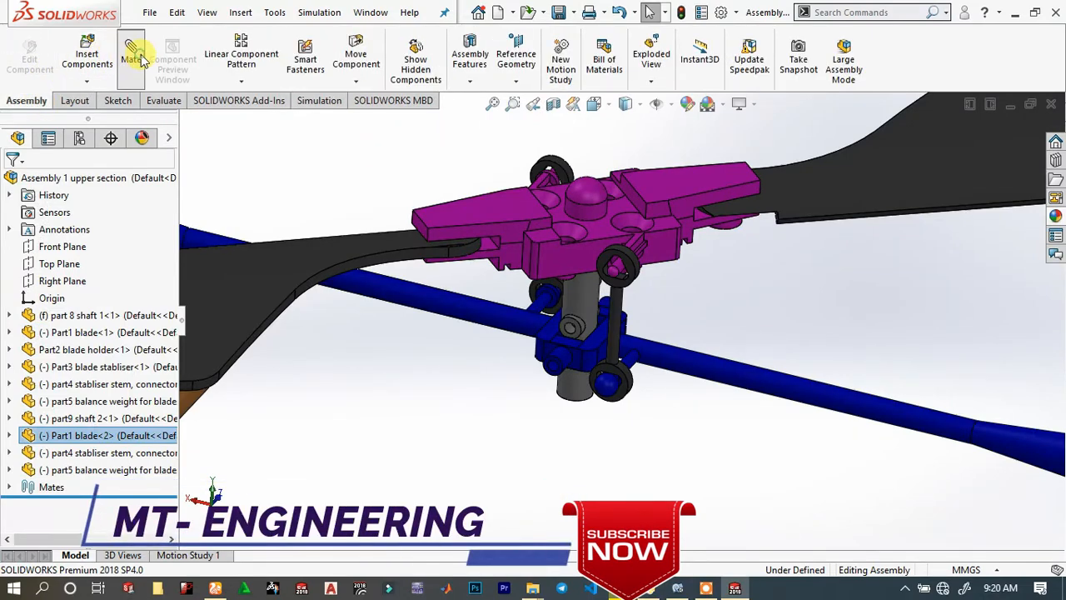
key(m)
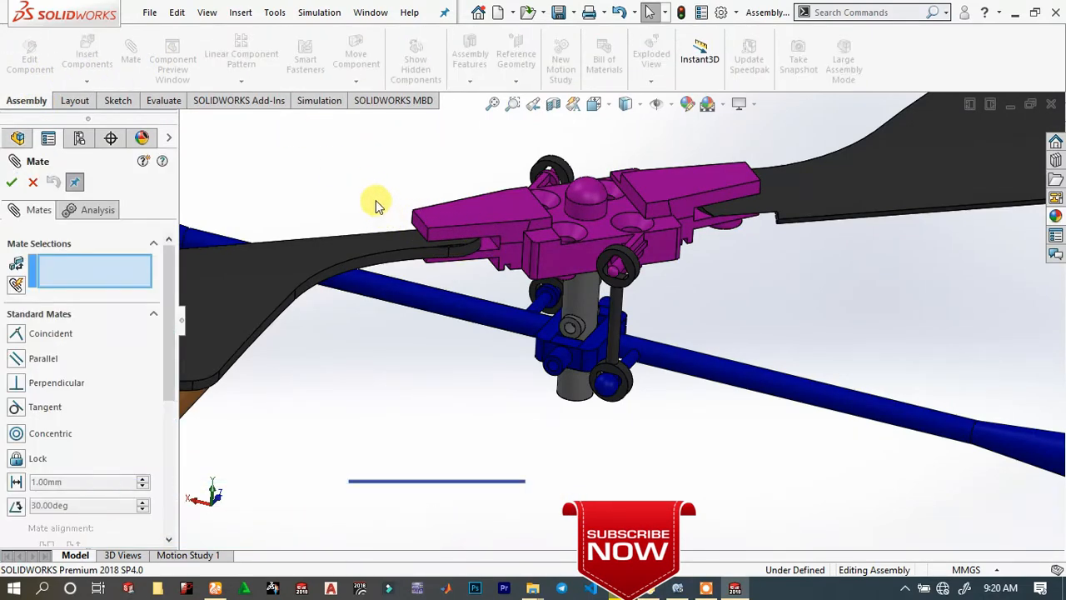
click(269, 360)
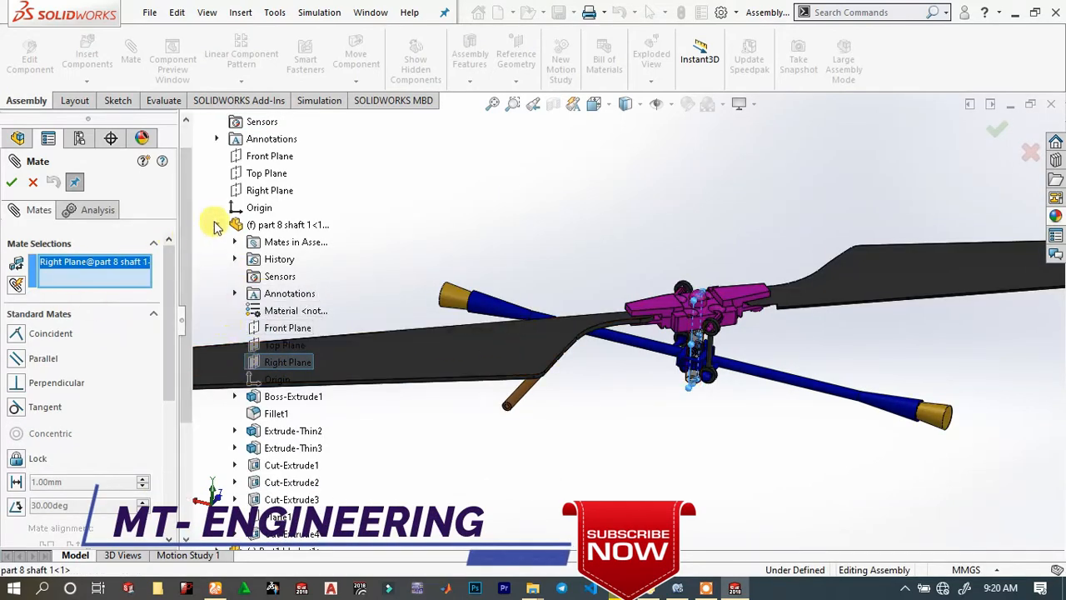
click(217, 225)
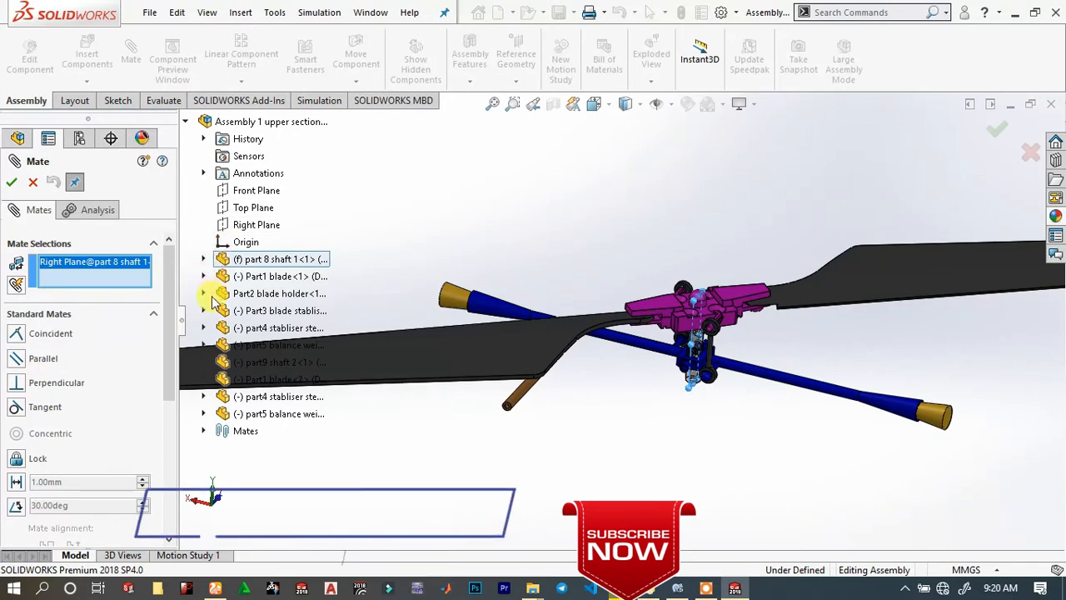
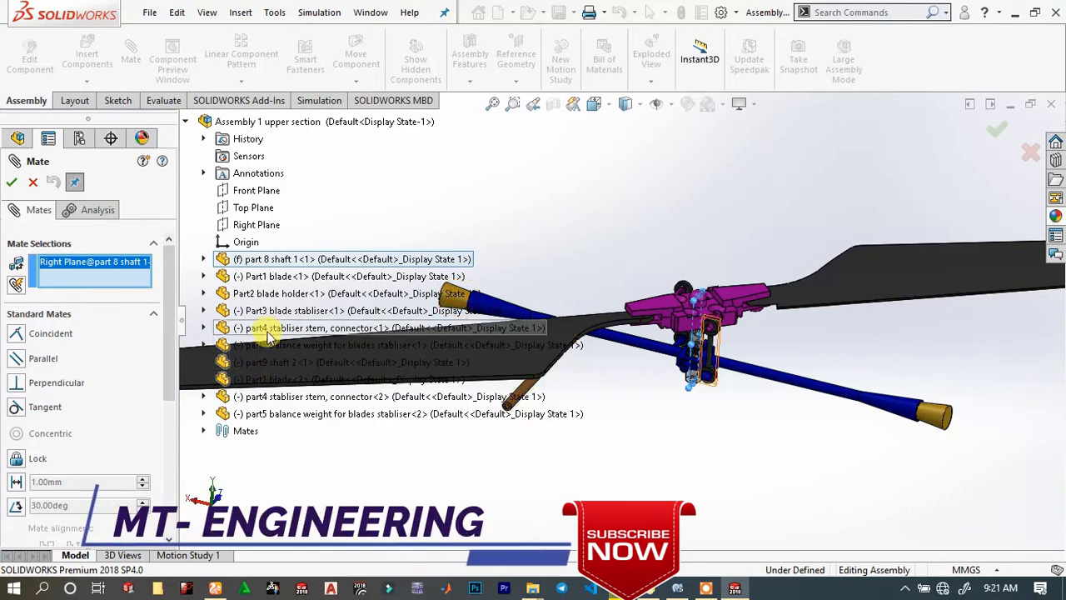
click(203, 310)
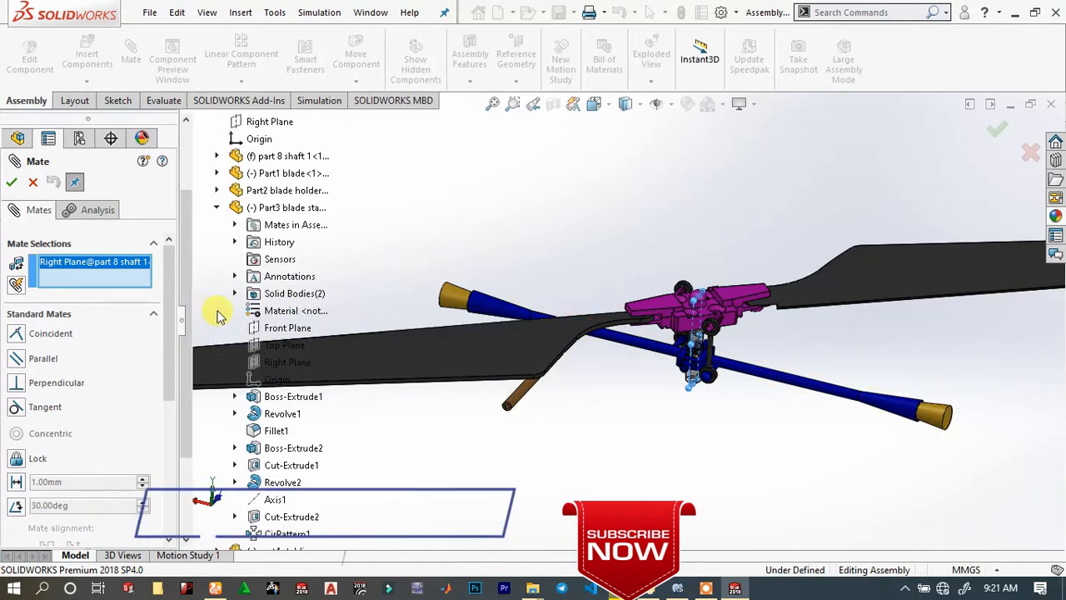
click(275, 362)
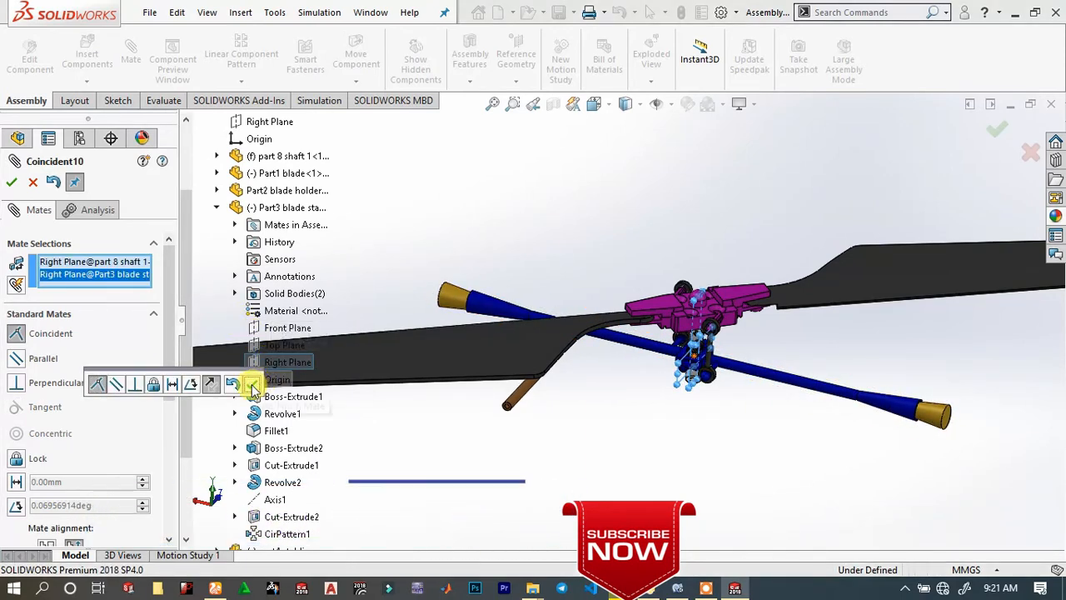
click(251, 385)
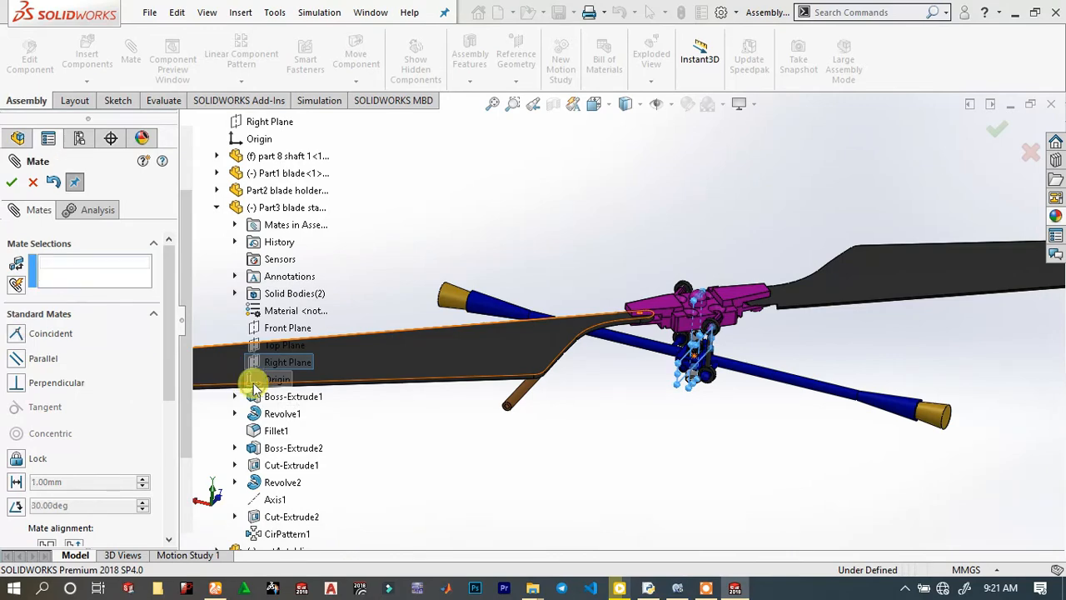
click(10, 182)
Check the blade stabiliser's remaining freedom by trying to move its centre frame around shaft 1.
scroll(916, 358, down, 10)
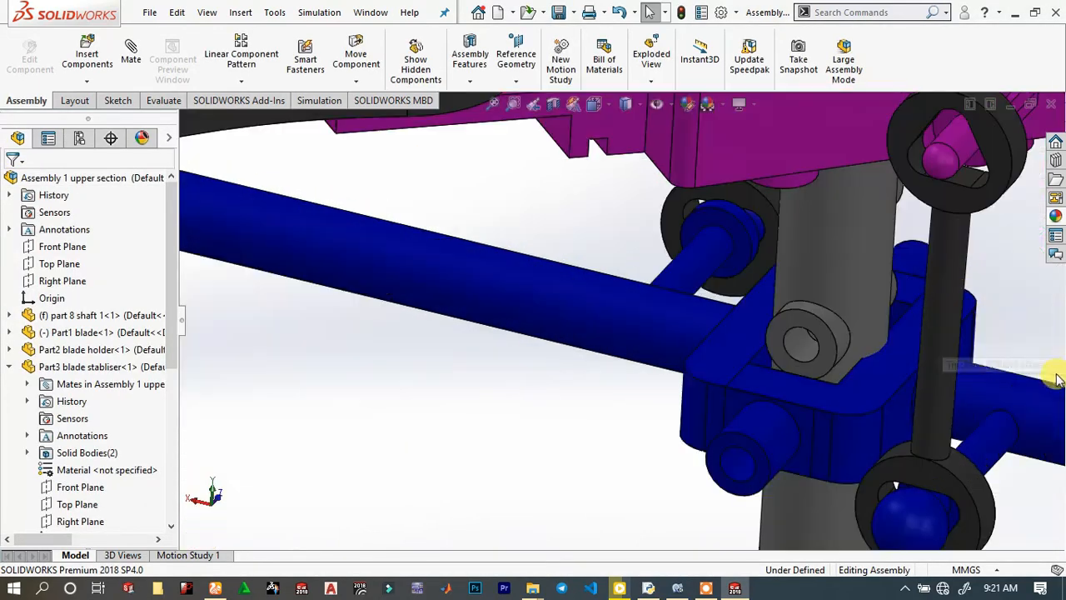
scroll(911, 364, up, 5)
click(706, 366)
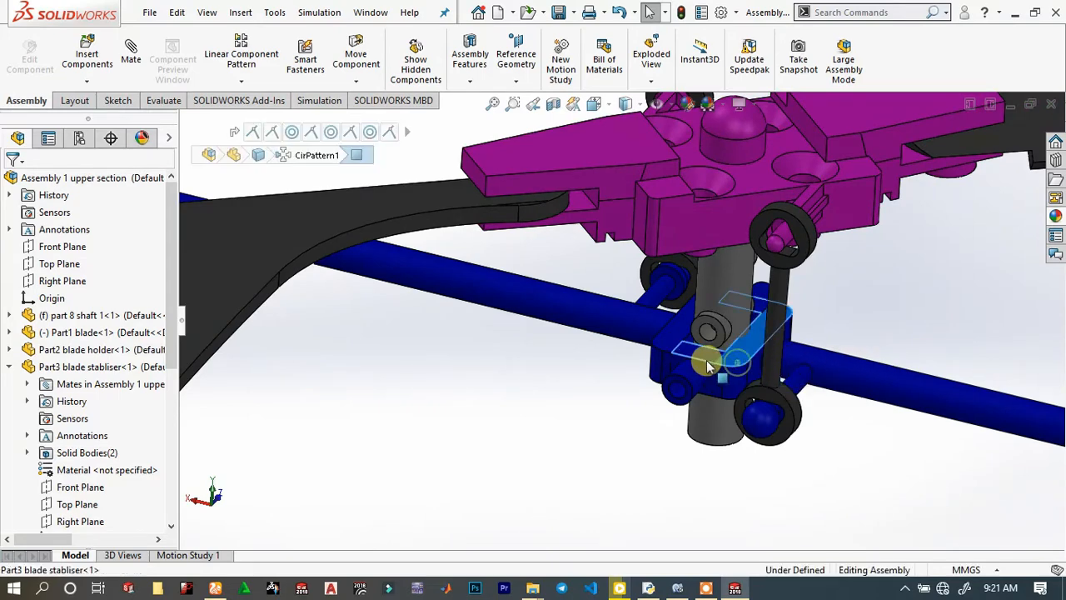
drag(707, 367, 848, 438)
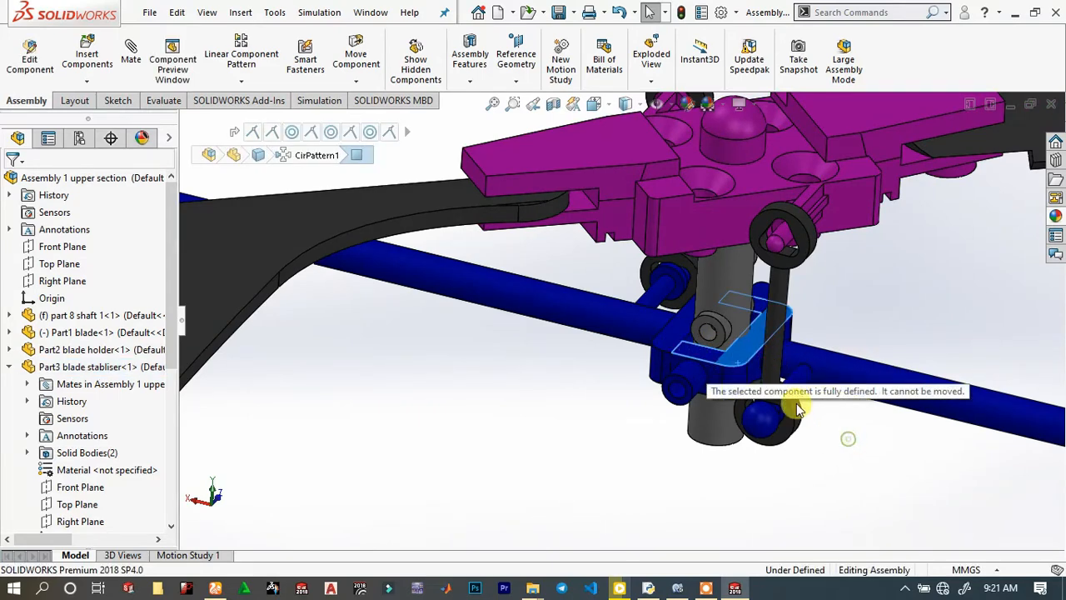
key(Escape)
Increase the extrusion depth of shaft 1's main cylinder by 1.63 mm to 19.63 mm.
scroll(788, 371, down, 3)
scroll(609, 277, up, 2)
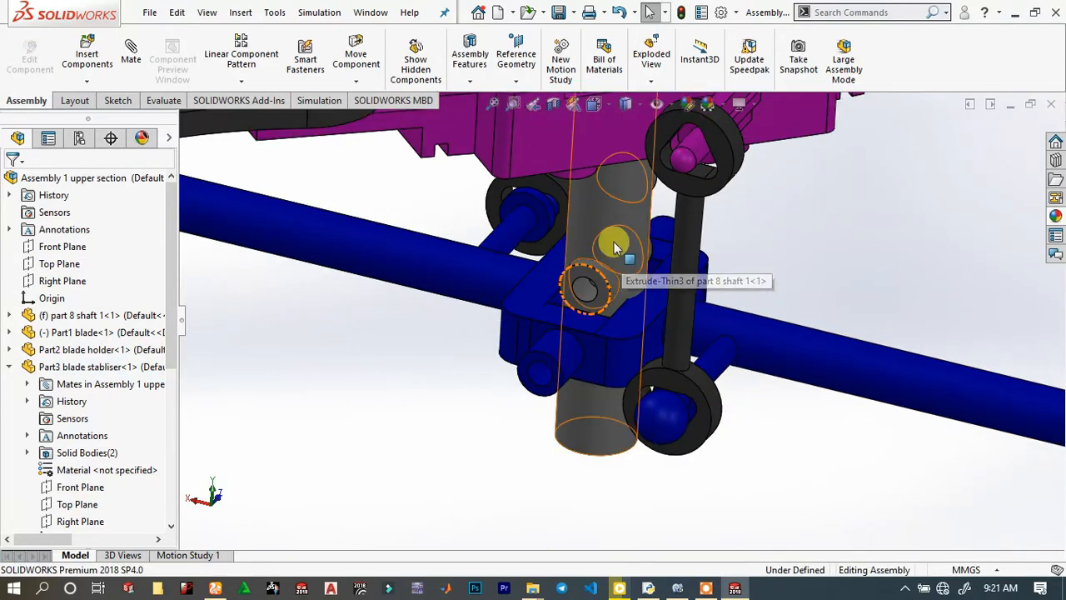
double_click(614, 241)
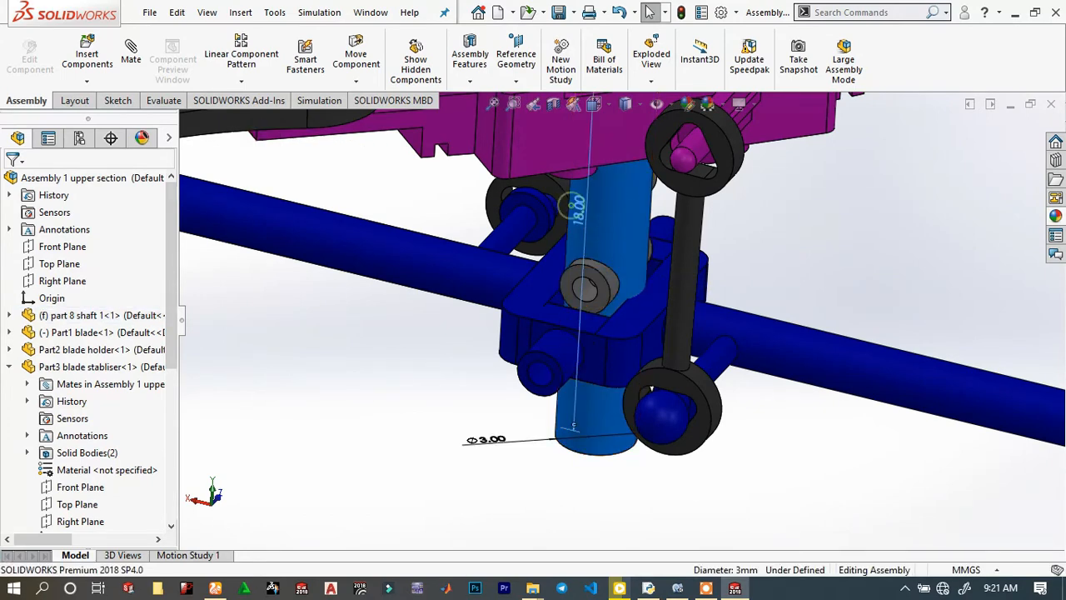
click(579, 208)
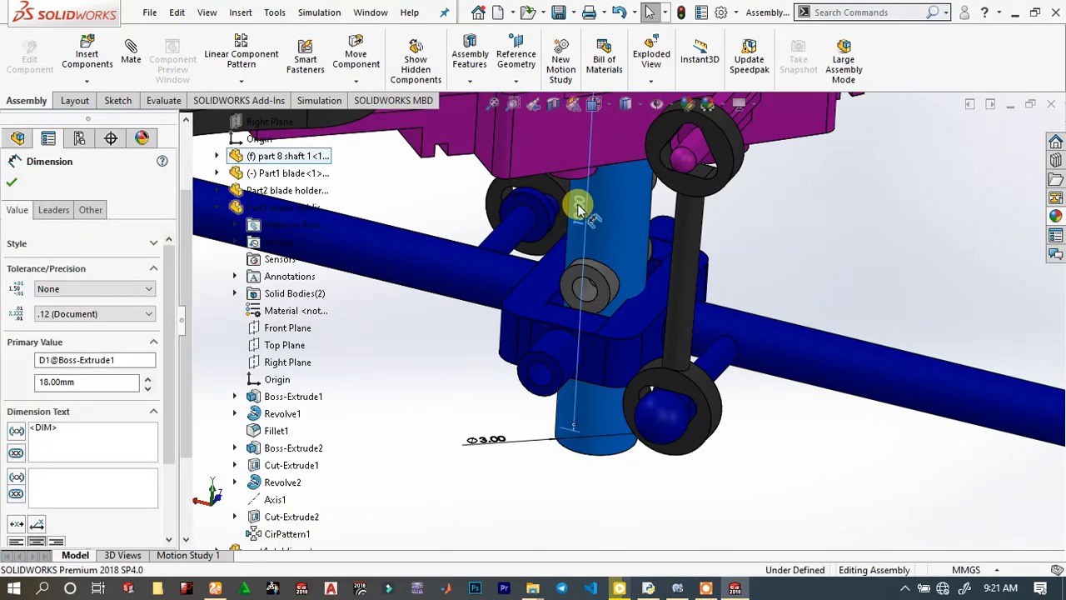
double_click(579, 208)
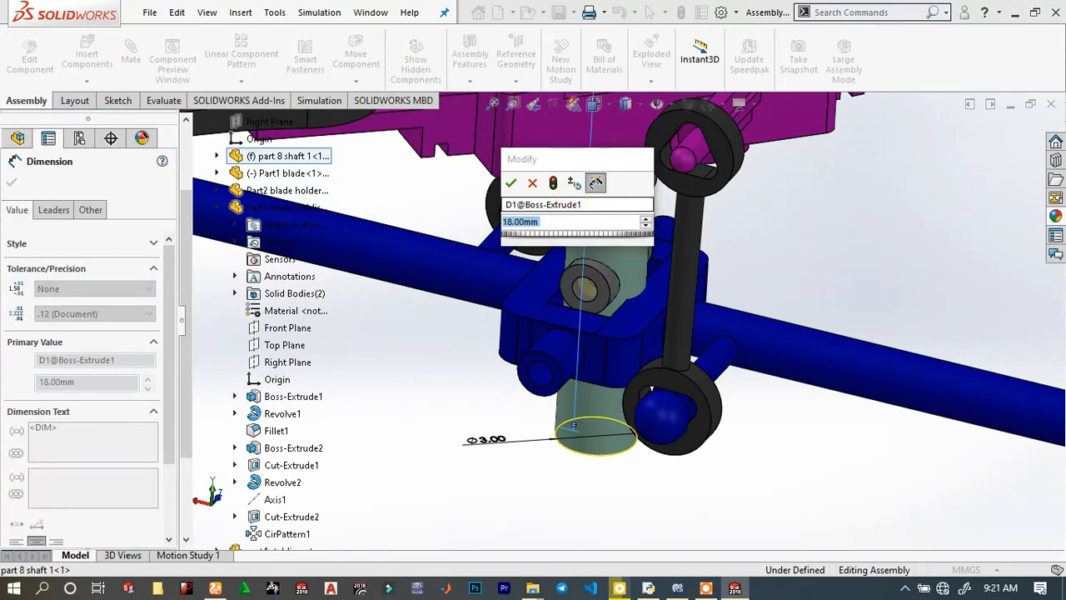
text(18)
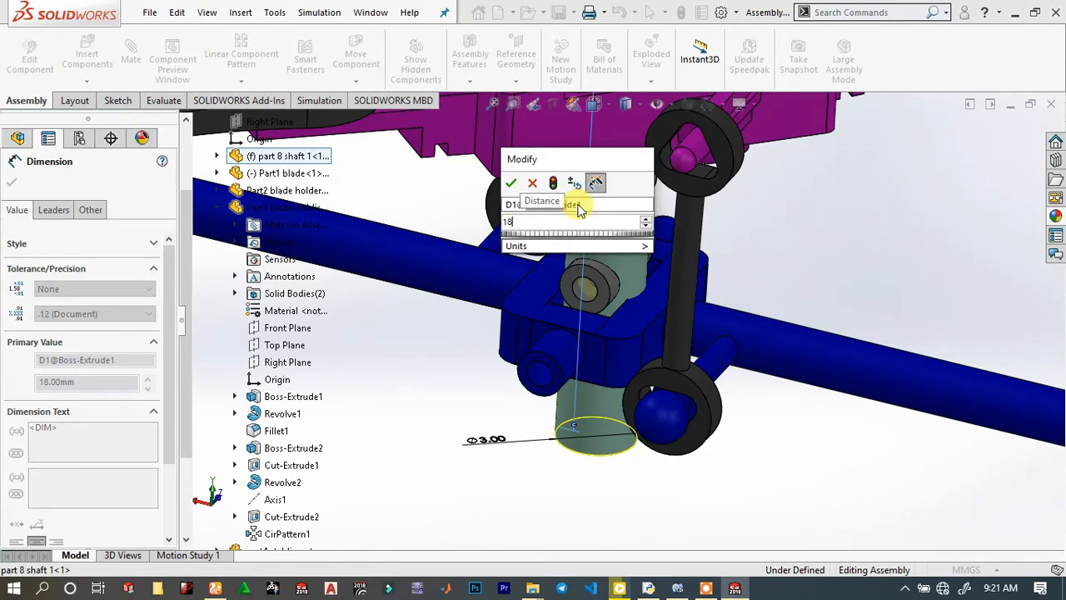
text(+)
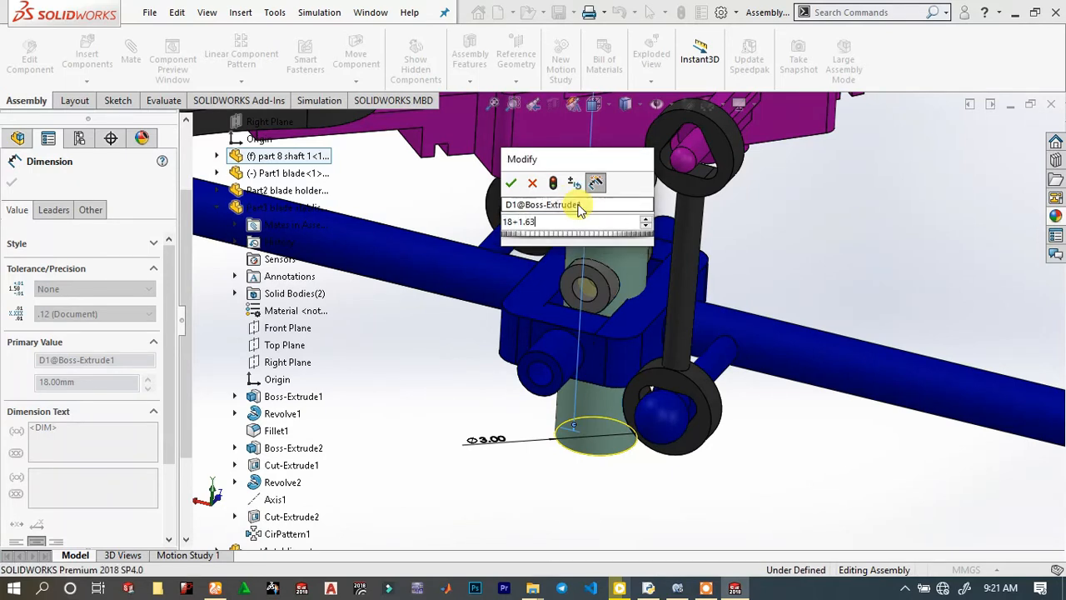
text(1.63)
key(Return)
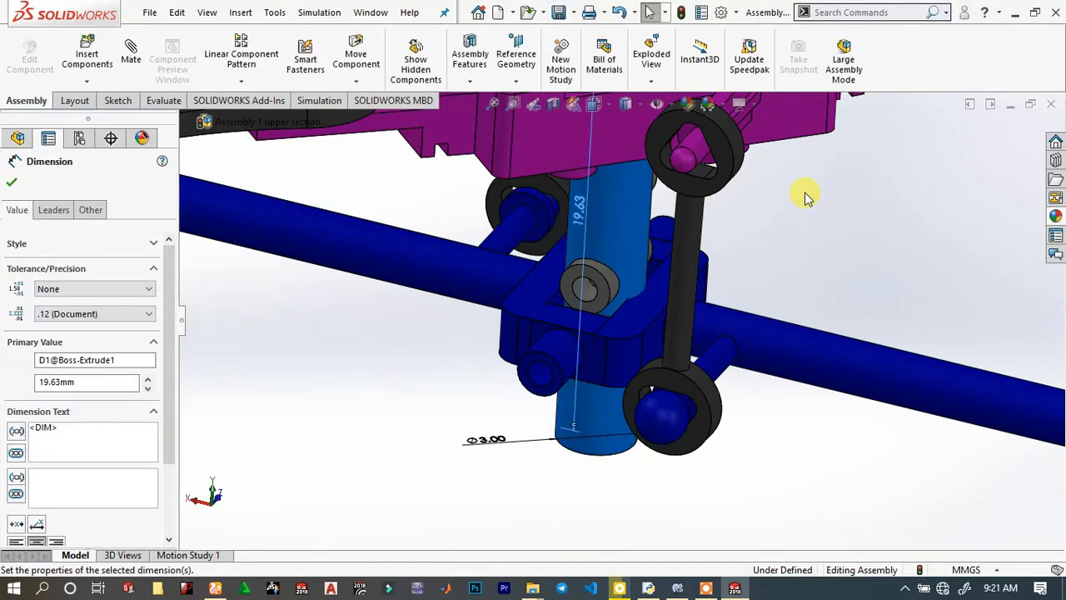
click(806, 193)
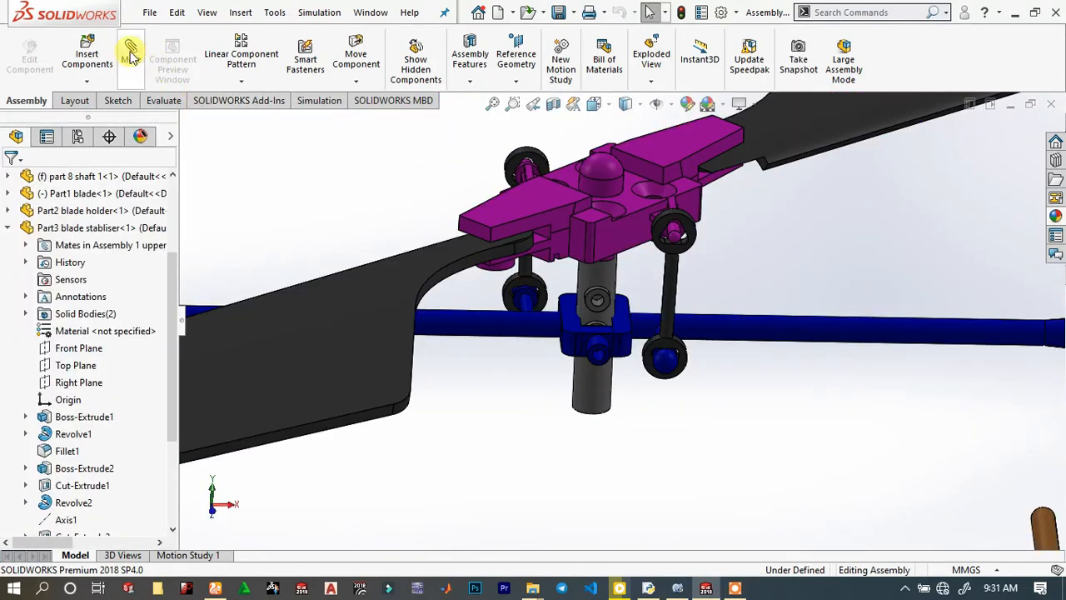
Insert the parts Part10 shaft 3 and Part11 shaft 4, placing shaft 3 near shaft 1's lower end and shaft 4 beside the rotor.
click(91, 63)
click(79, 449)
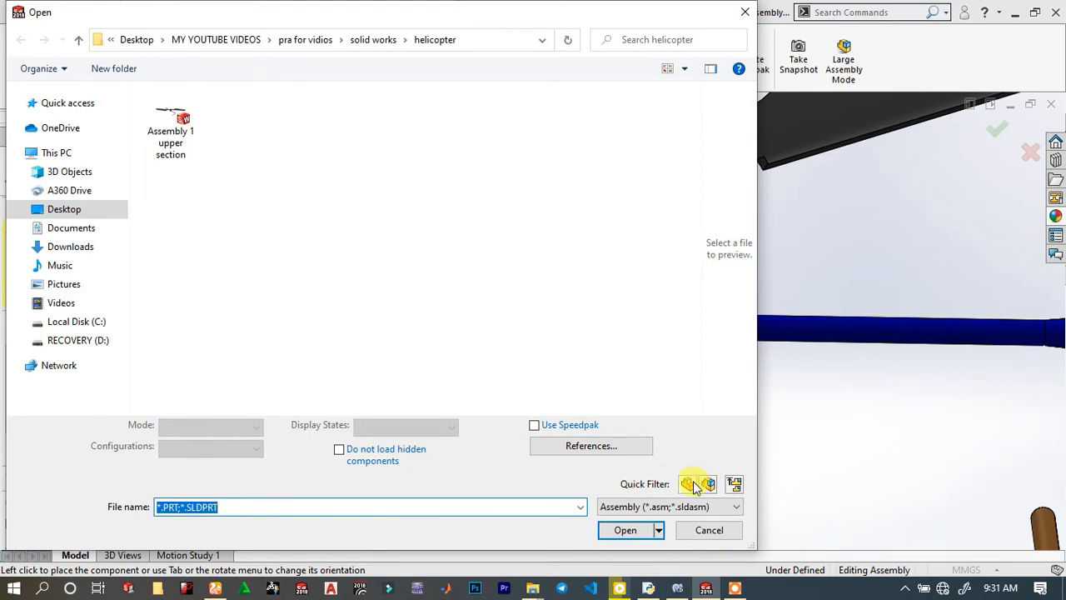
click(690, 484)
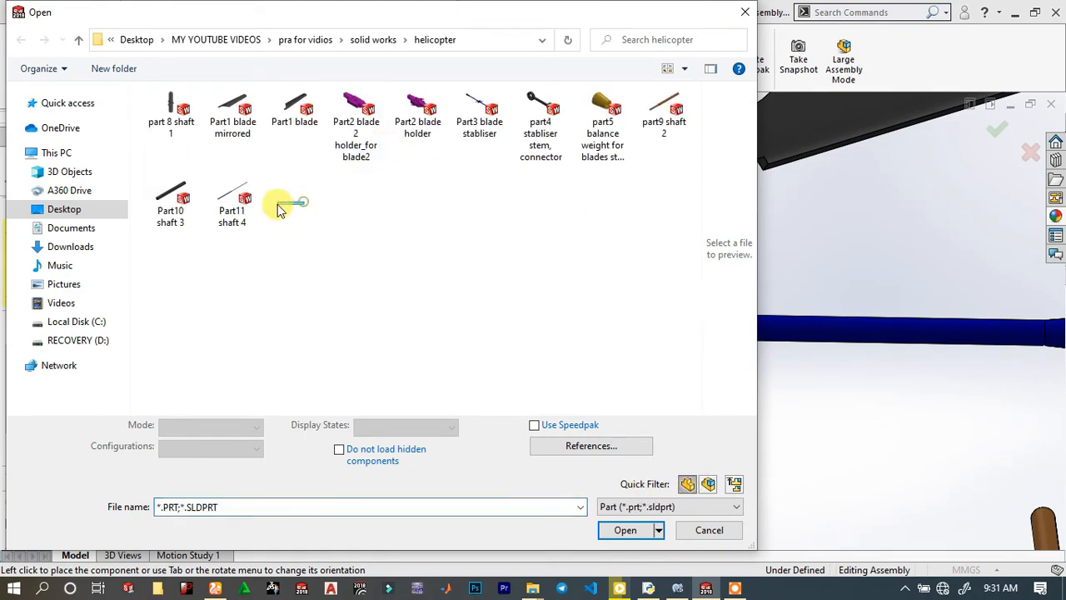
drag(279, 208, 169, 210)
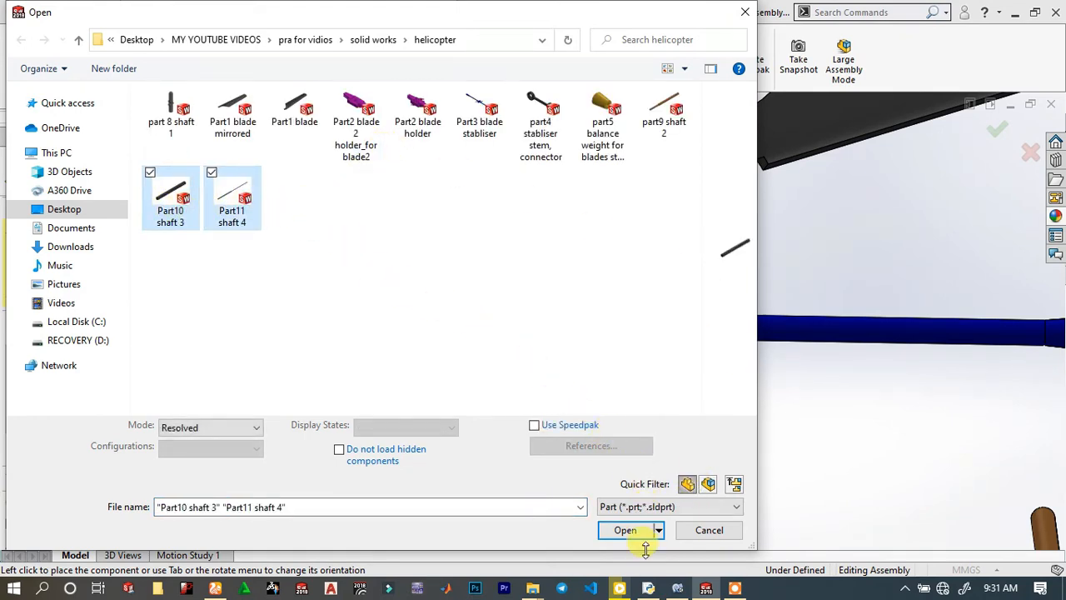
click(626, 530)
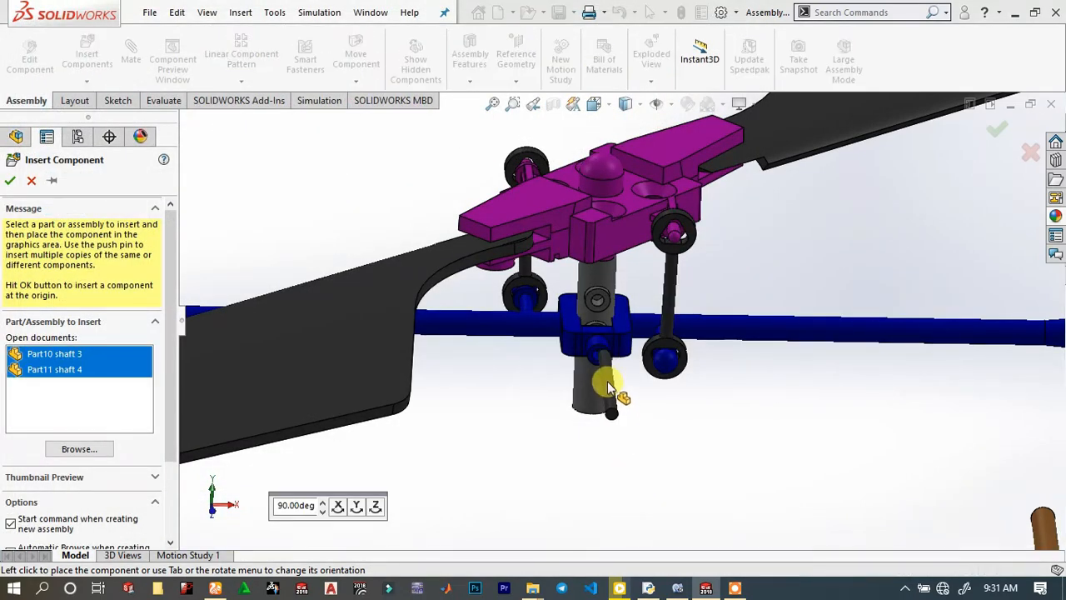
click(605, 387)
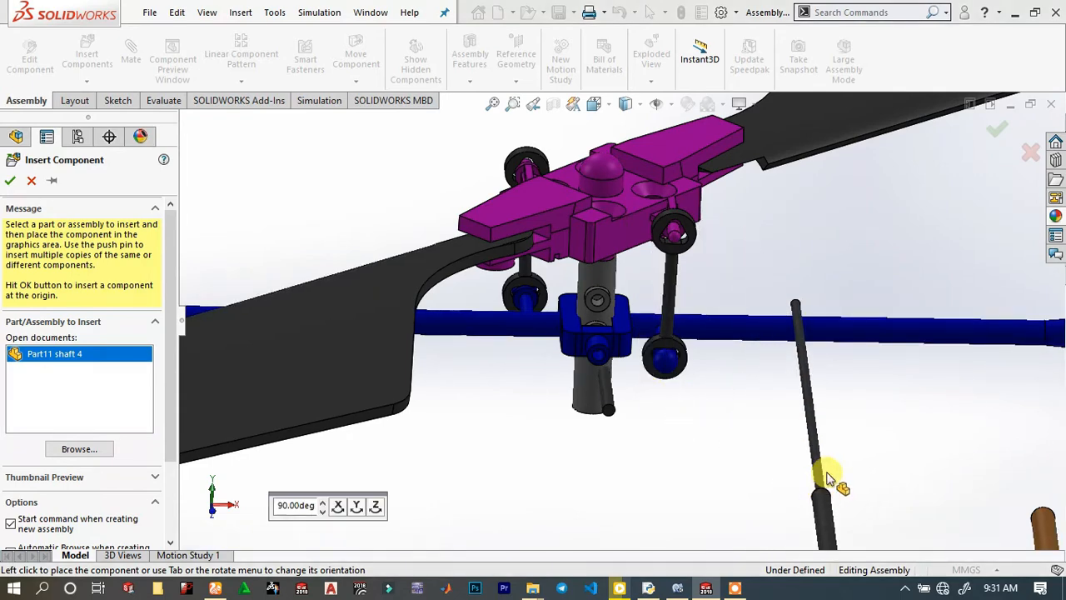
click(866, 449)
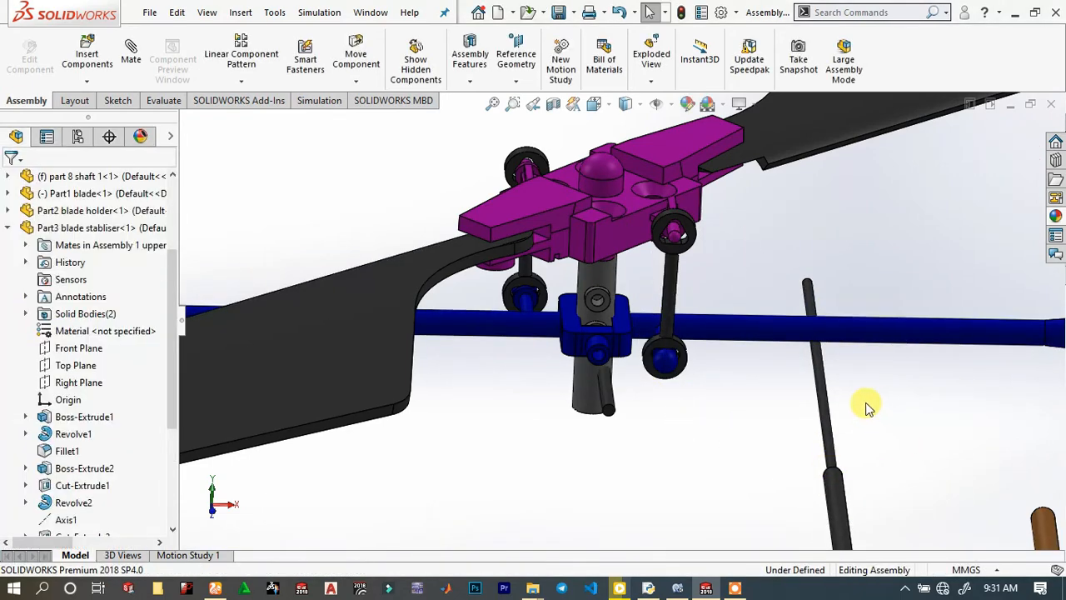
Add a concentric mate between shaft 3's cylindrical face and the hole in the boss on the stabiliser's centre frame.
scroll(612, 378, down, 5)
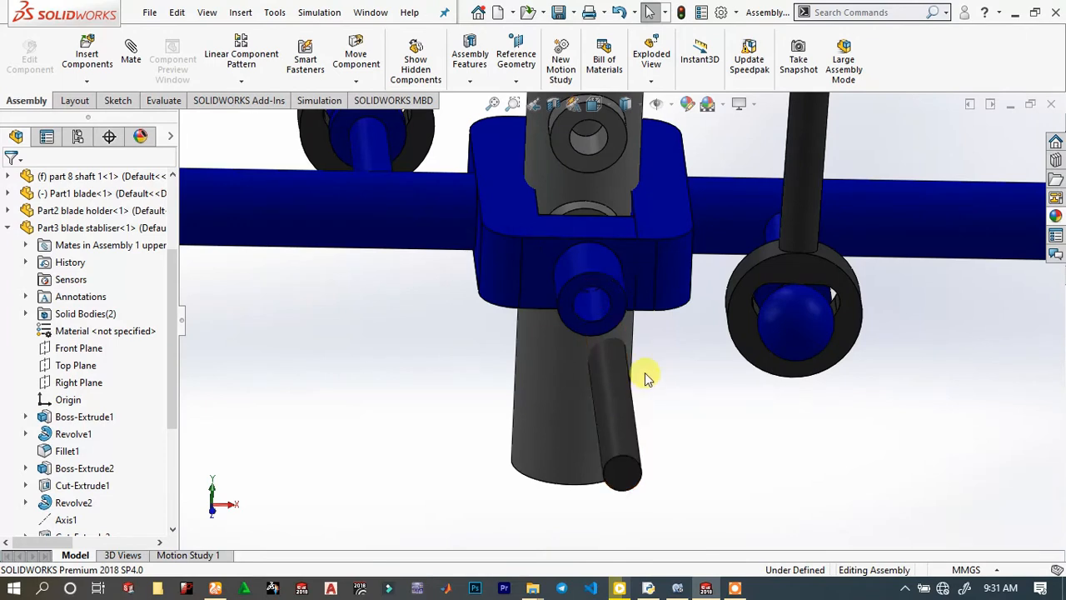
click(607, 408)
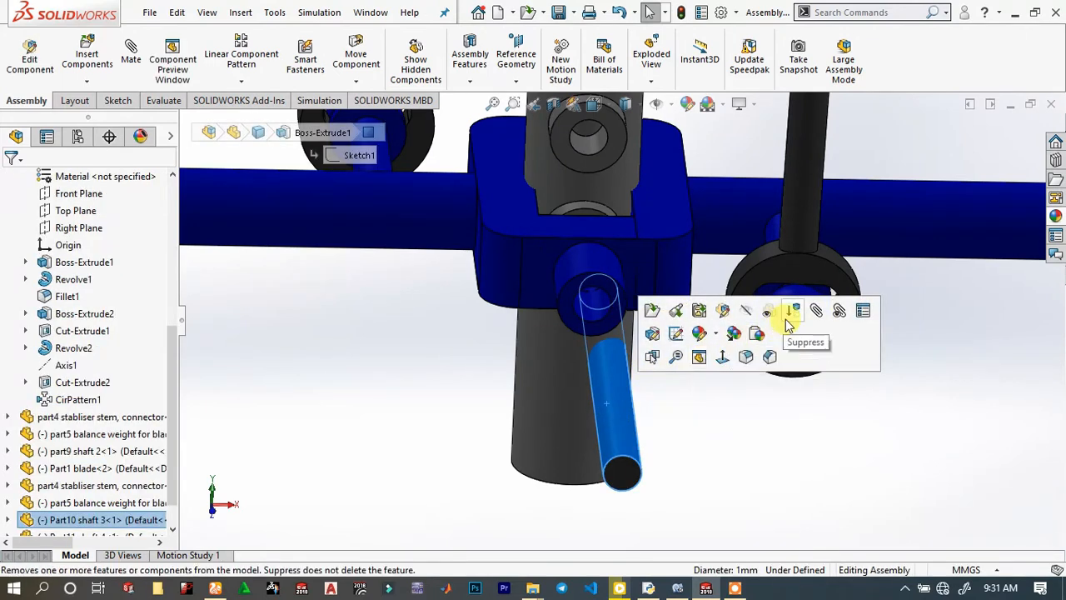
click(820, 310)
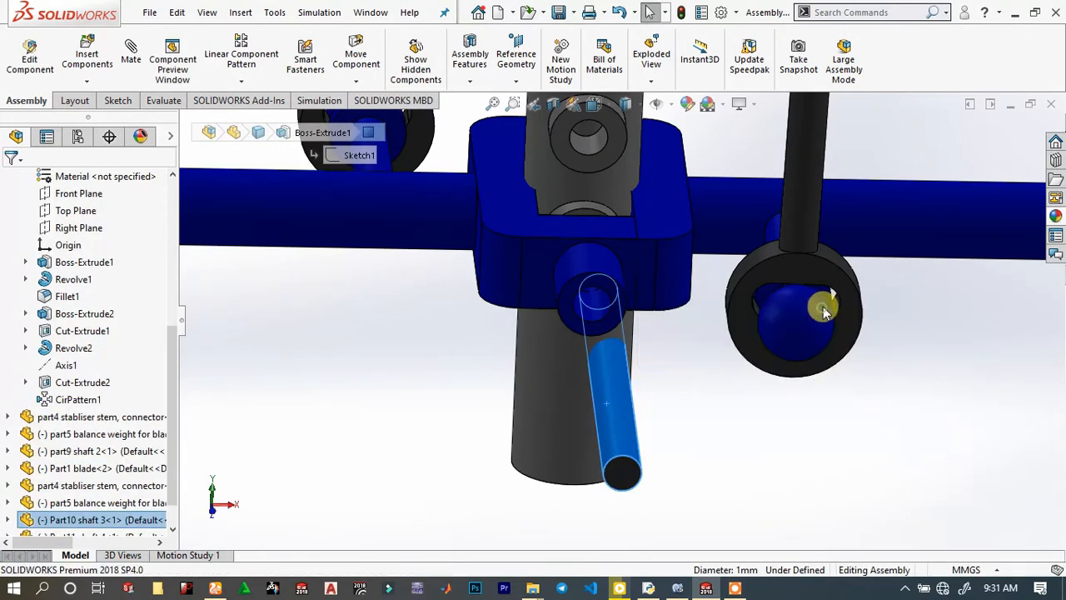
click(591, 307)
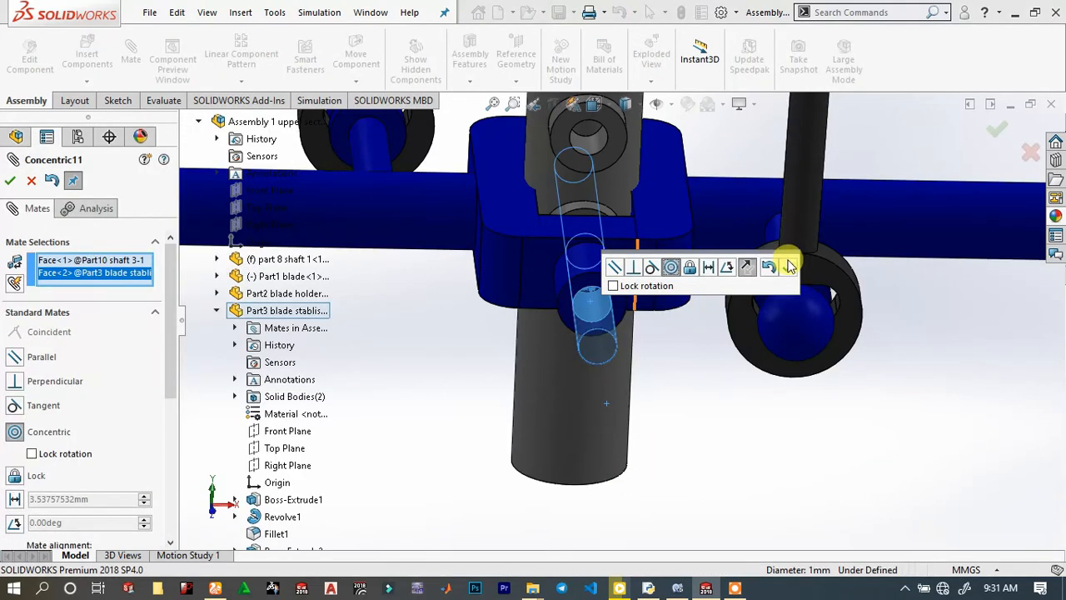
click(788, 267)
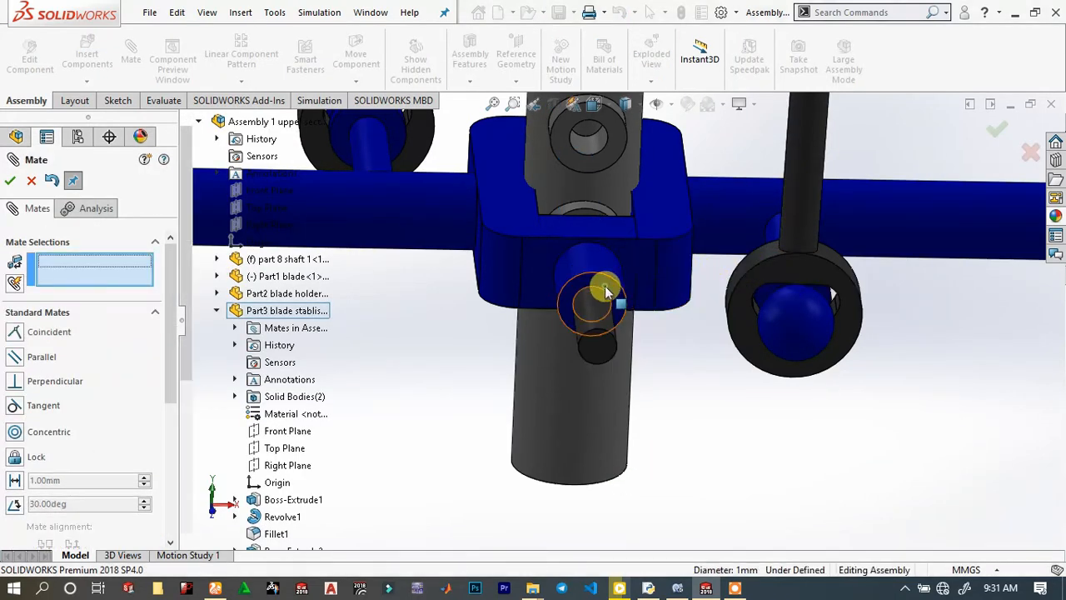
Add a coincident mate between the stabiliser boss's front ring face and shaft 3's end face so they sit flush.
click(610, 315)
click(592, 338)
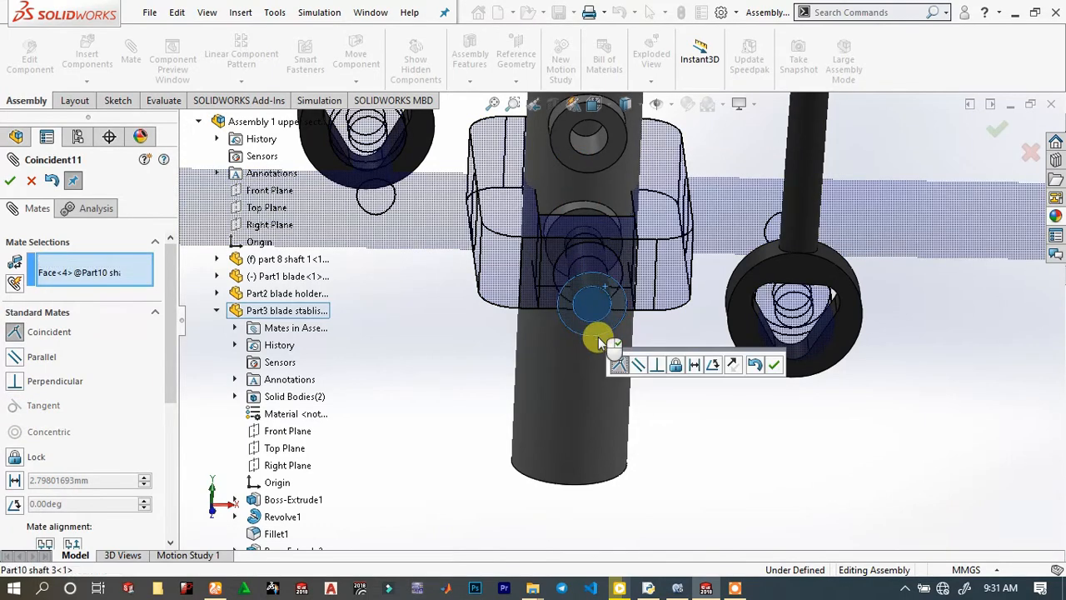
click(772, 367)
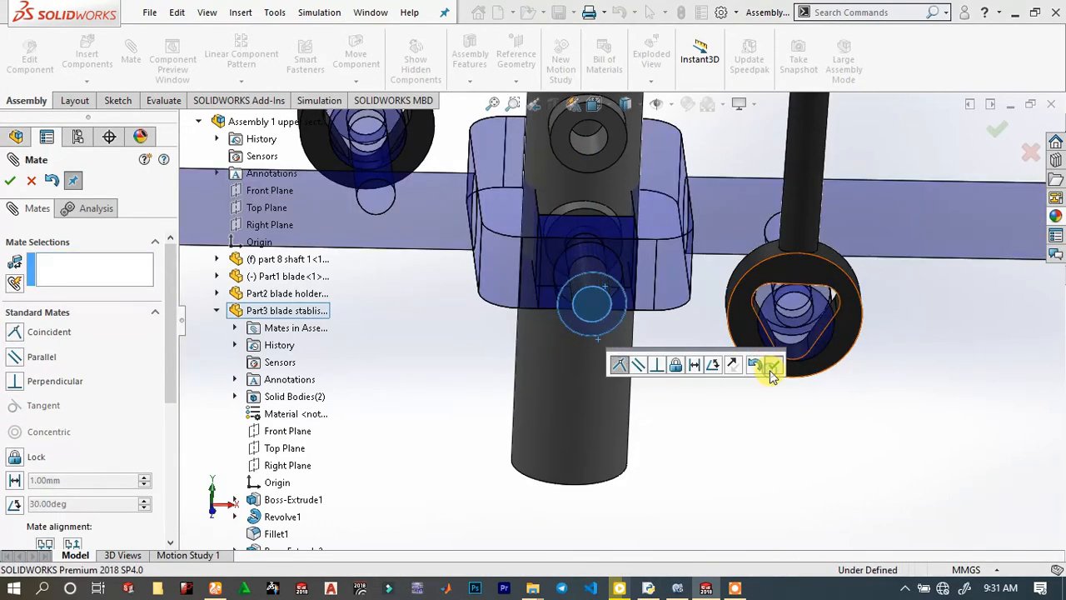
middle_drag(613, 306, 637, 301)
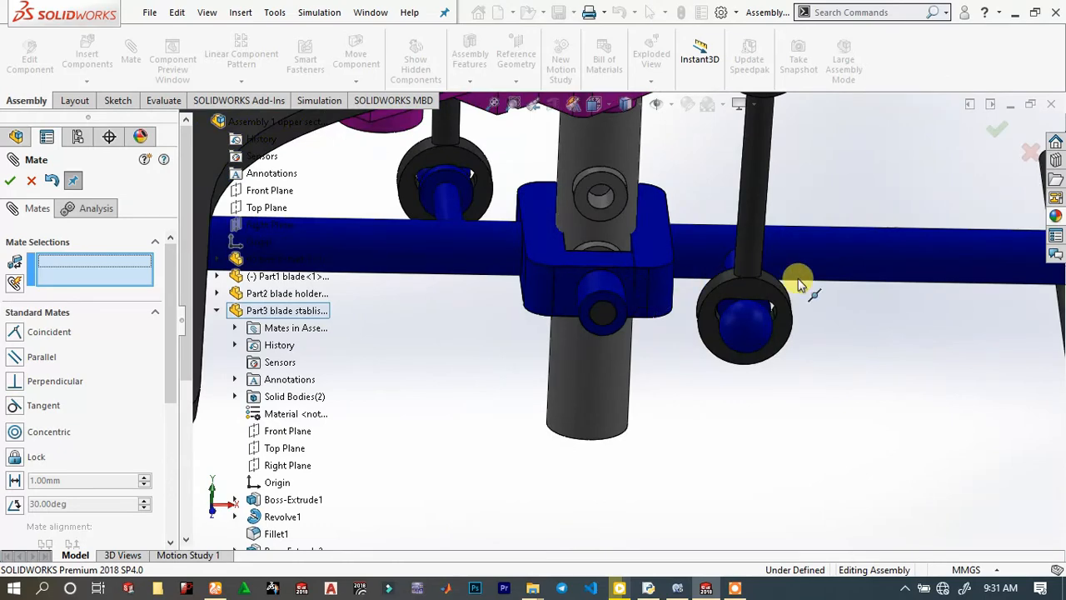
scroll(805, 284, up, 3)
scroll(642, 274, down, 3)
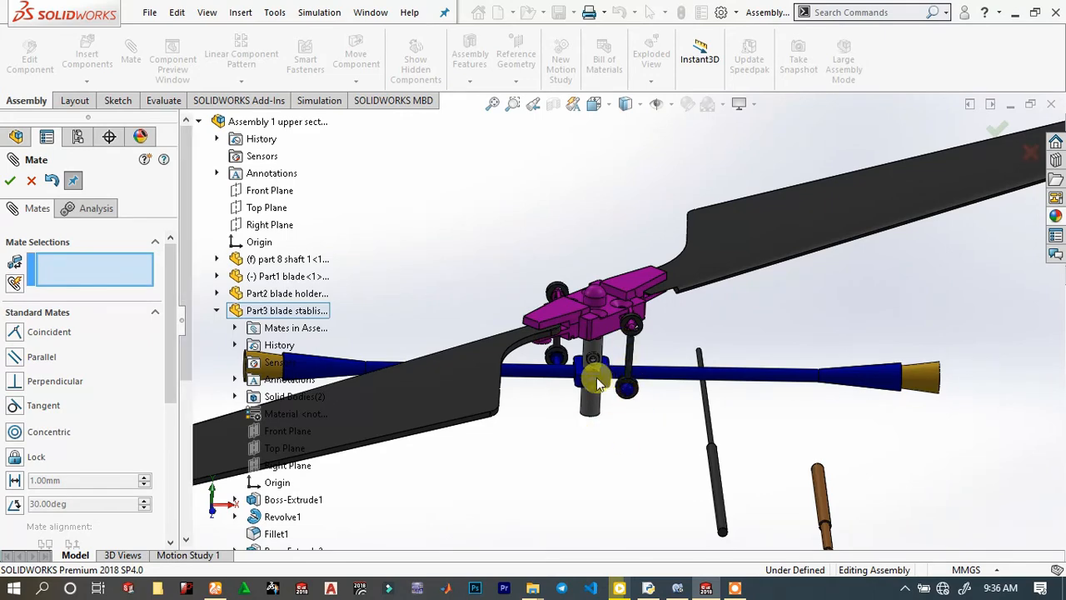
scroll(718, 412, down, 5)
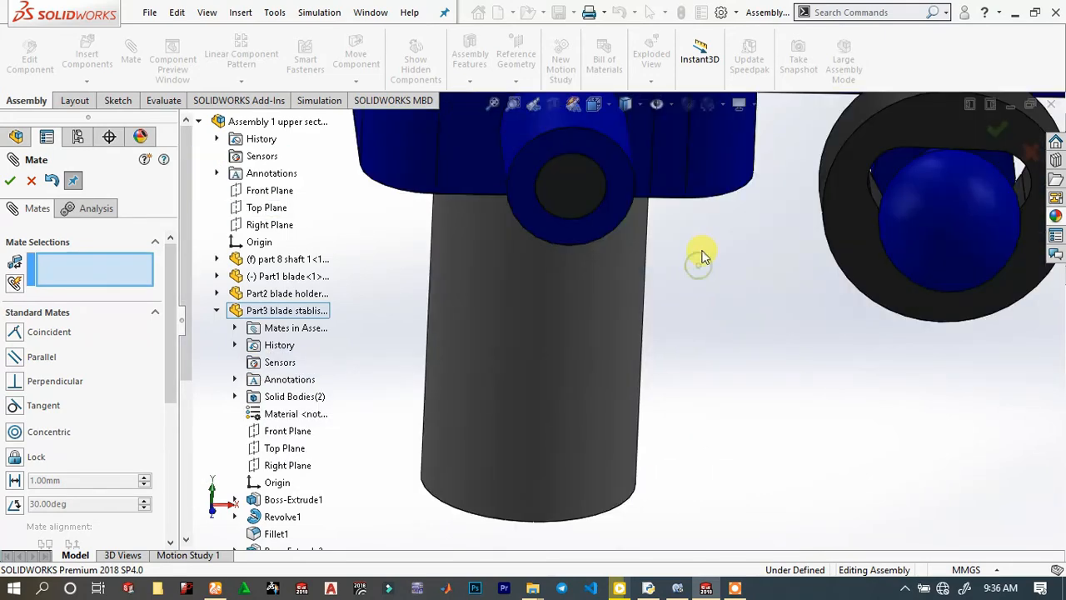
Close the Mate command and place a second copy of shaft 3 beside the rotor, near shaft 2.
scroll(666, 233, up, 2)
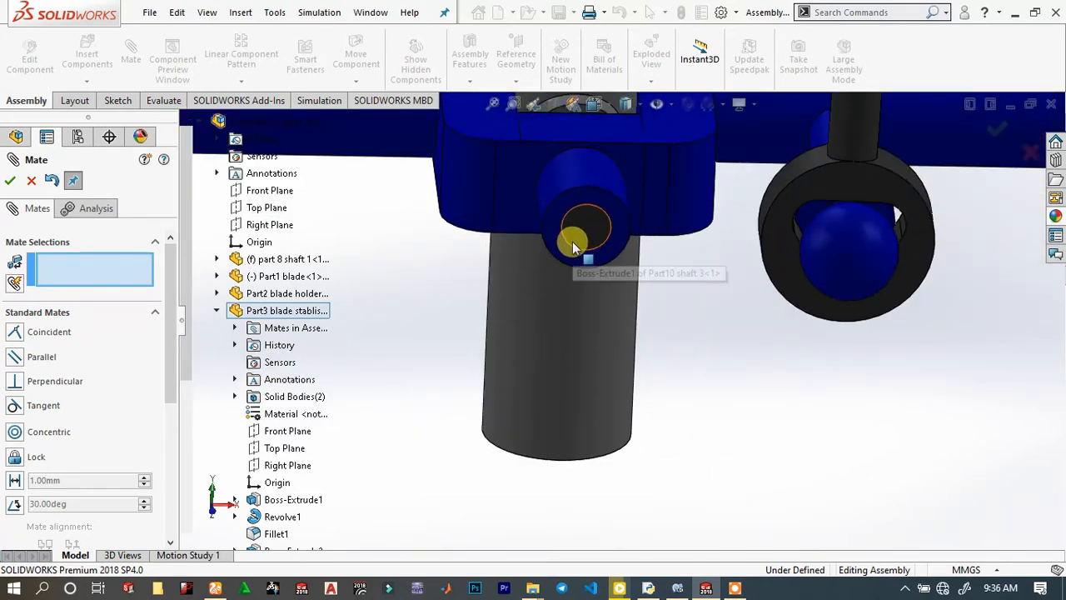
click(601, 239)
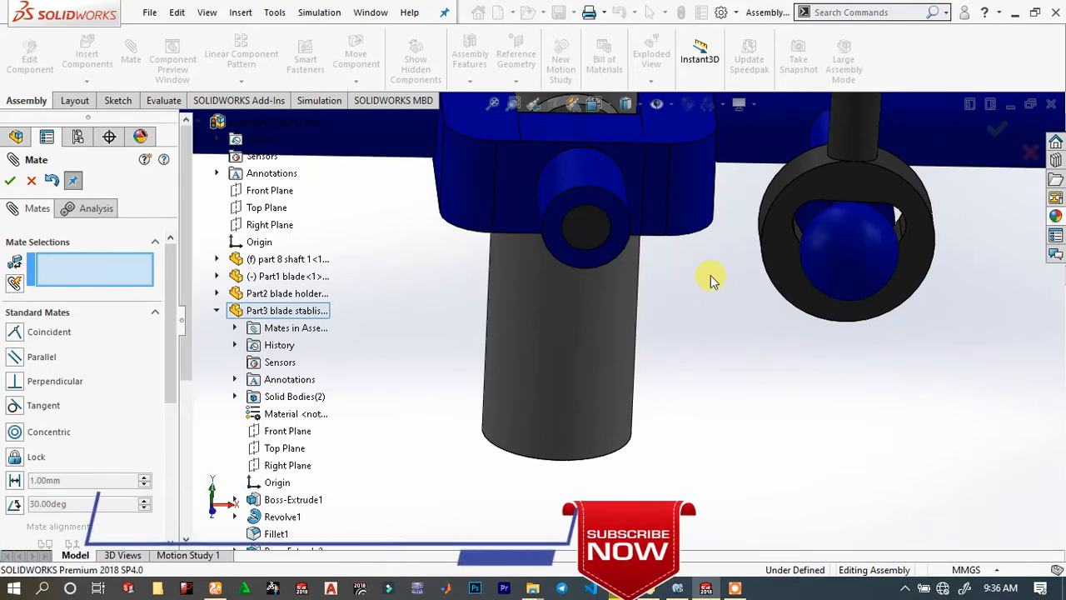
scroll(654, 243, up, 4)
scroll(655, 252, down, 2)
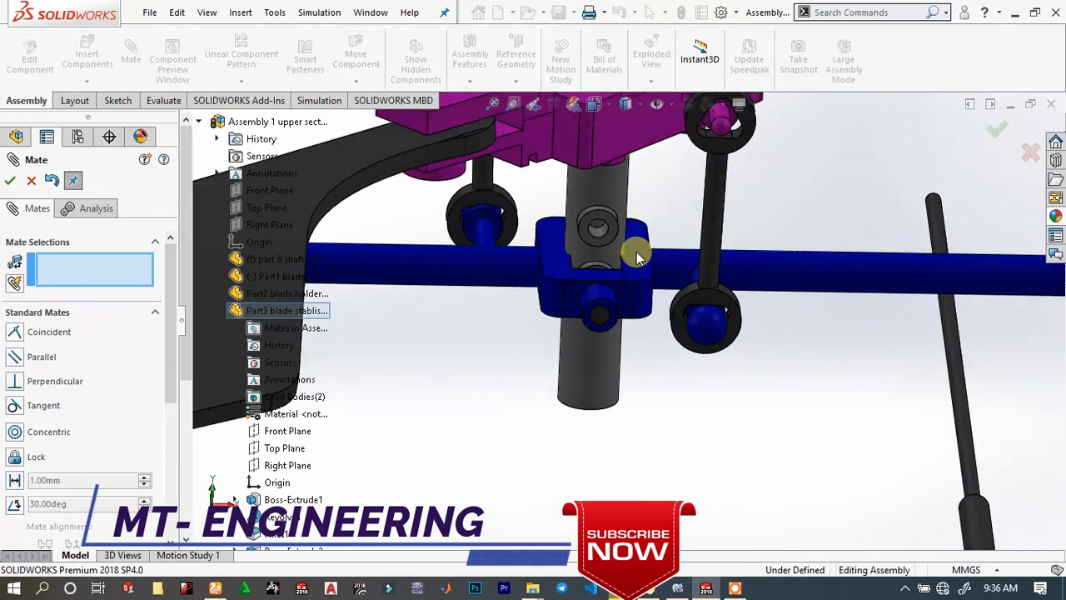
click(599, 306)
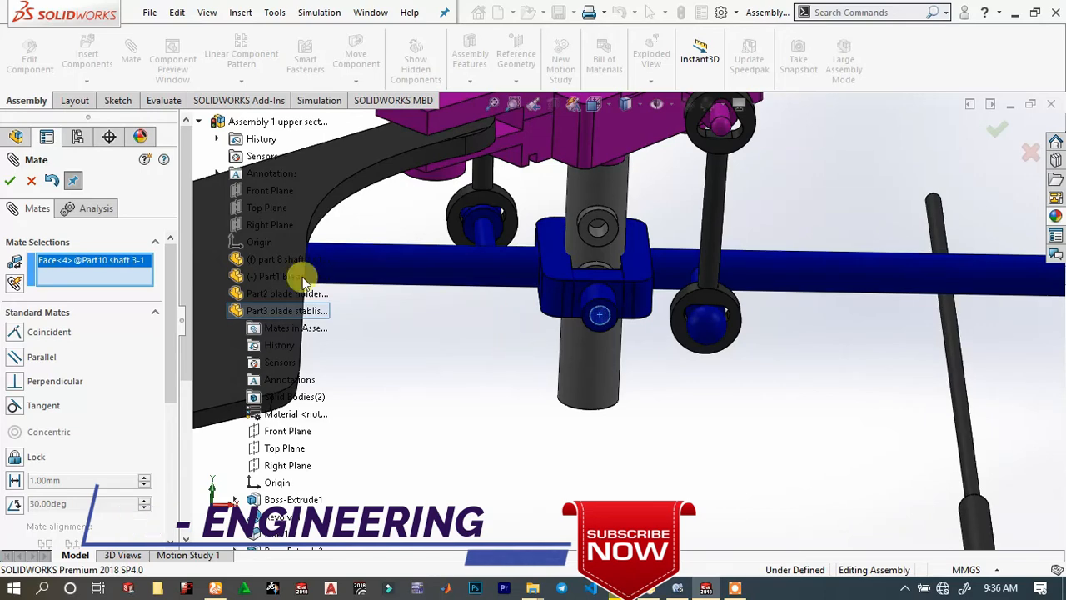
click(31, 181)
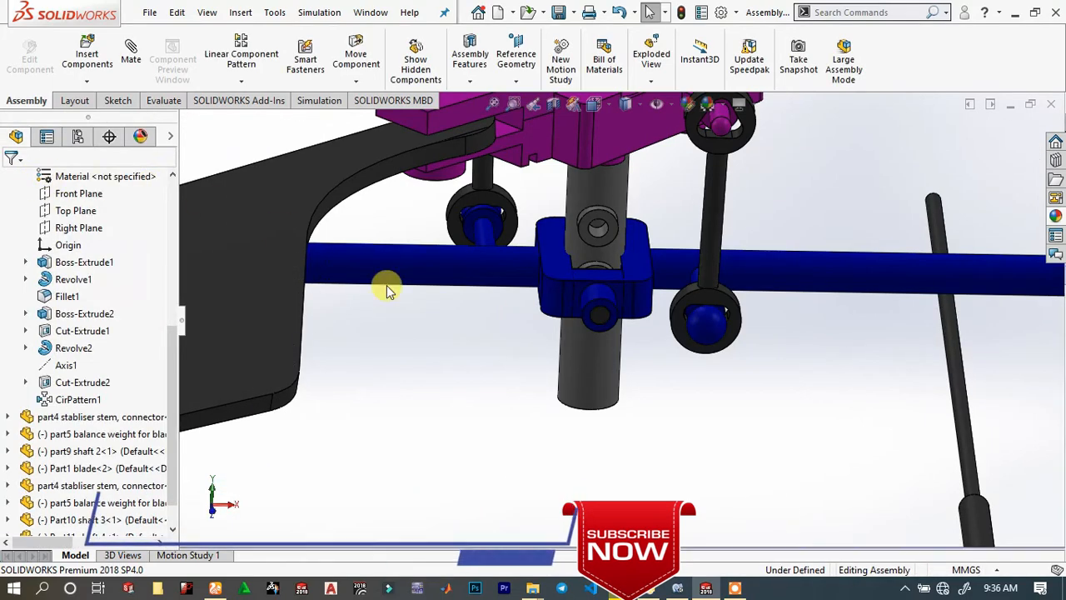
click(600, 318)
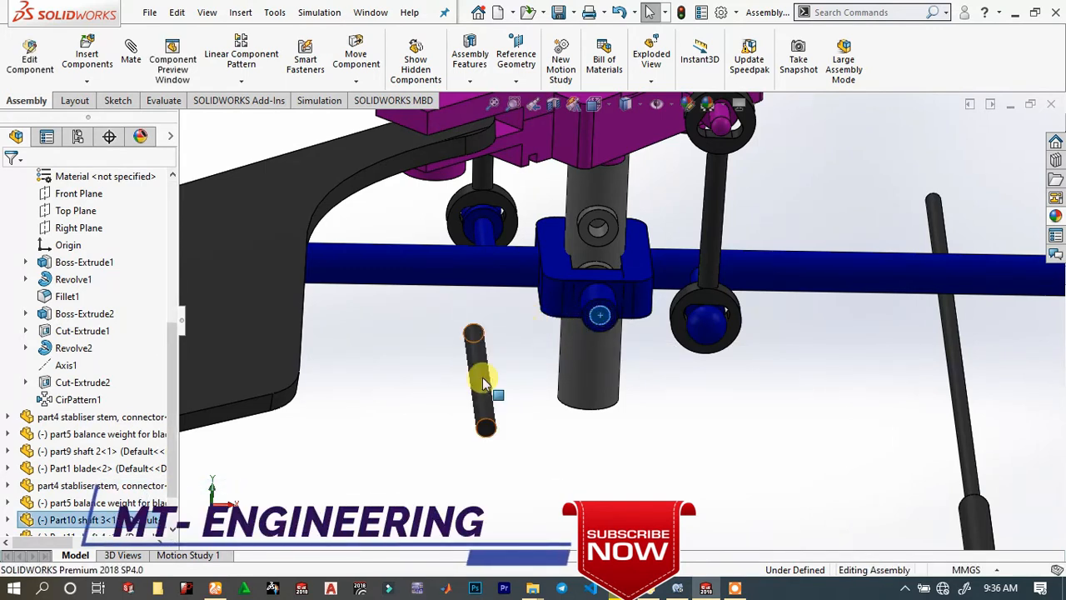
scroll(523, 366, up, 5)
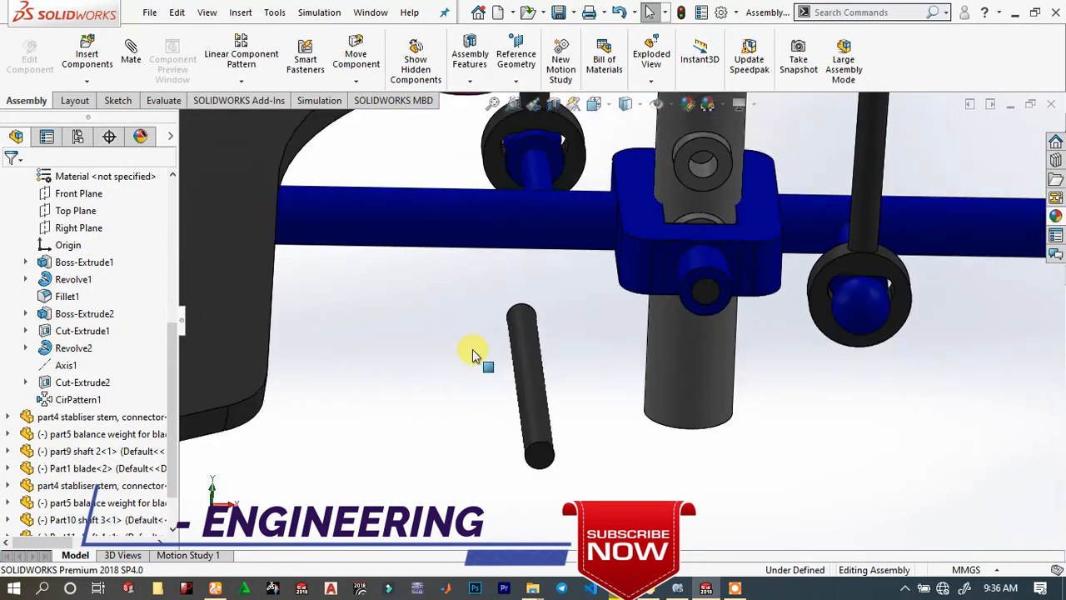
drag(598, 345, 995, 433)
key(Escape)
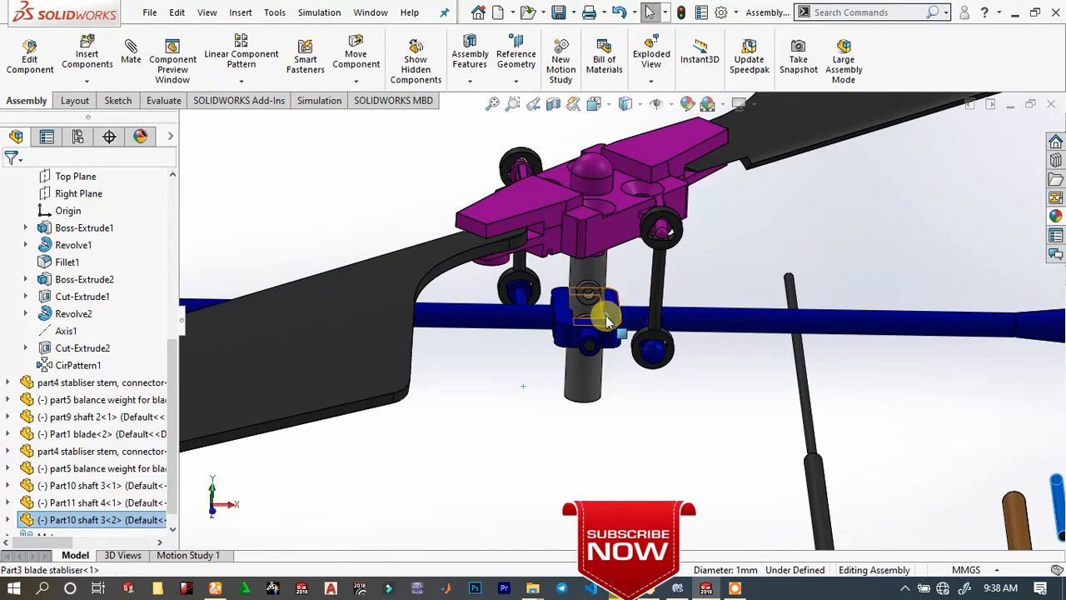
Isolate the blade stabiliser and start editing it as a part within the assembly.
click(603, 308)
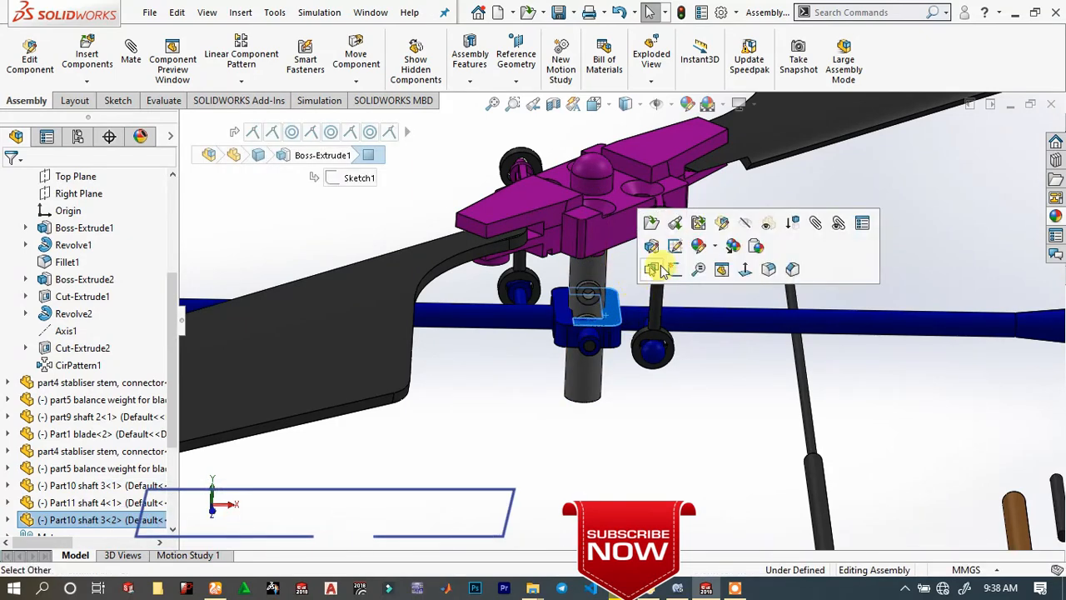
right_click(613, 309)
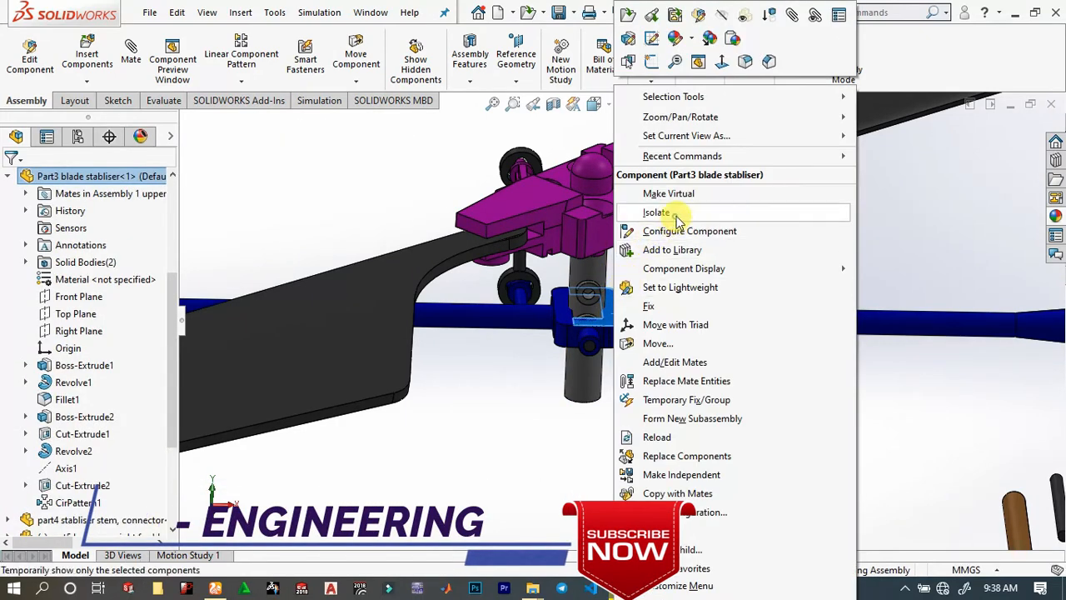
click(655, 211)
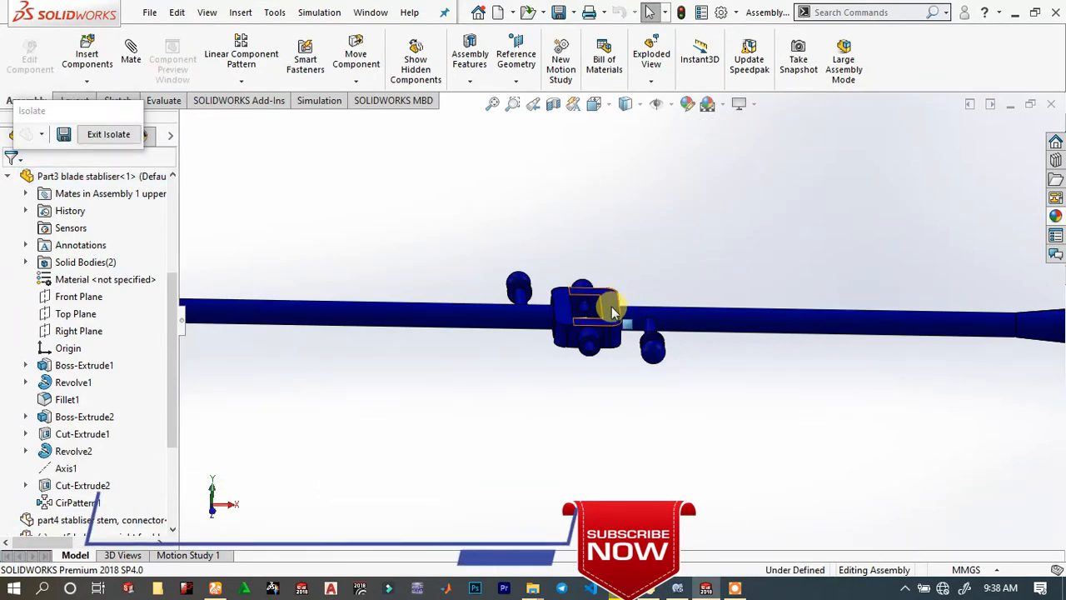
click(607, 304)
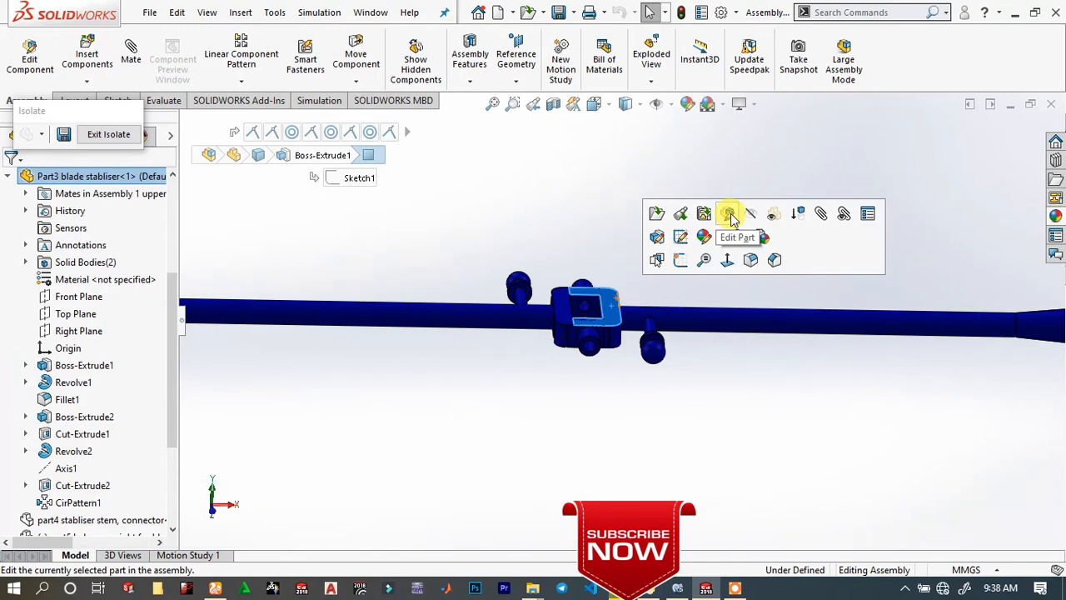
click(731, 216)
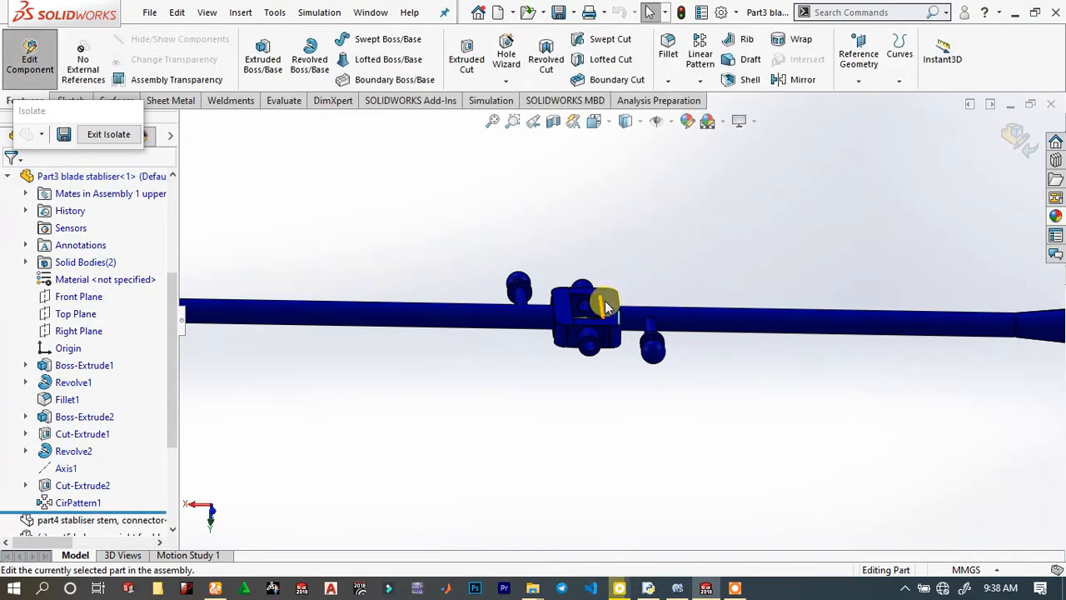
Sketch a circle about 4.34 mm in diameter on the stabiliser centre frame's flat face, centred on the origin in the rectangular opening.
click(607, 307)
click(675, 256)
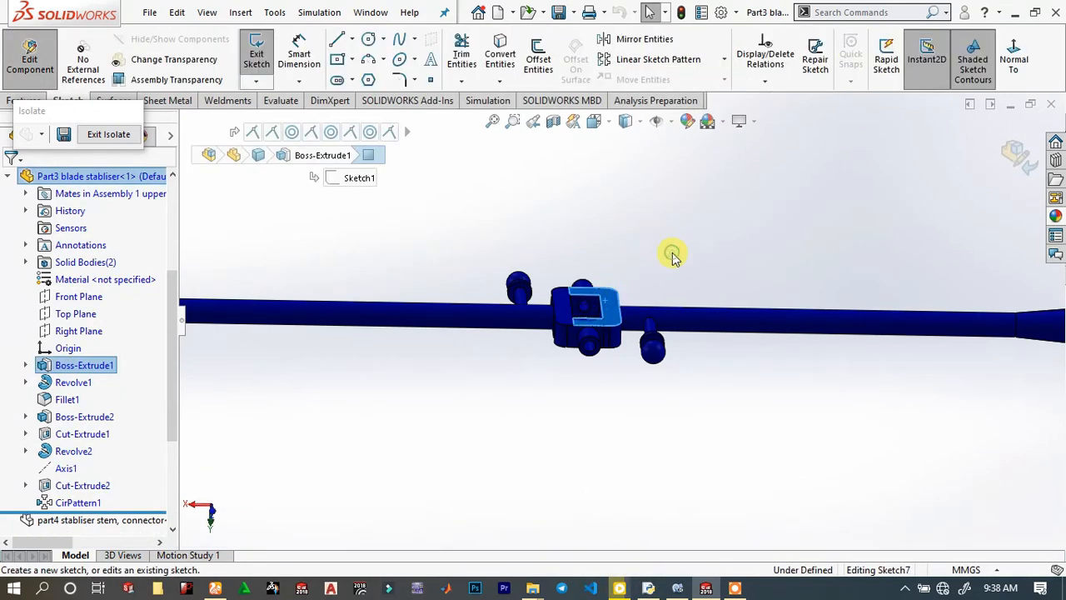
scroll(644, 323, down, 5)
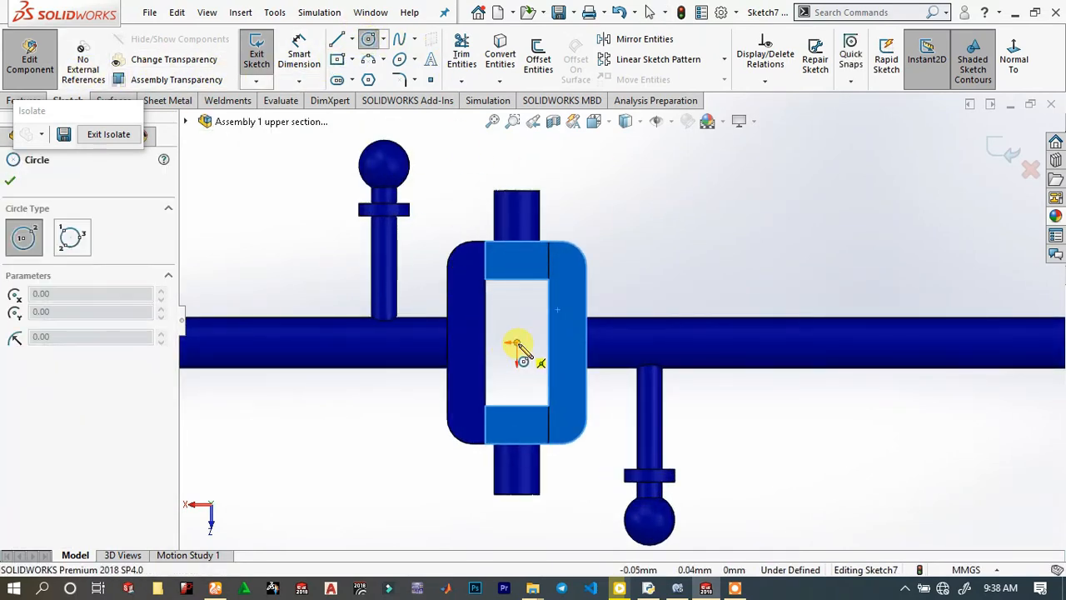
click(517, 342)
click(569, 327)
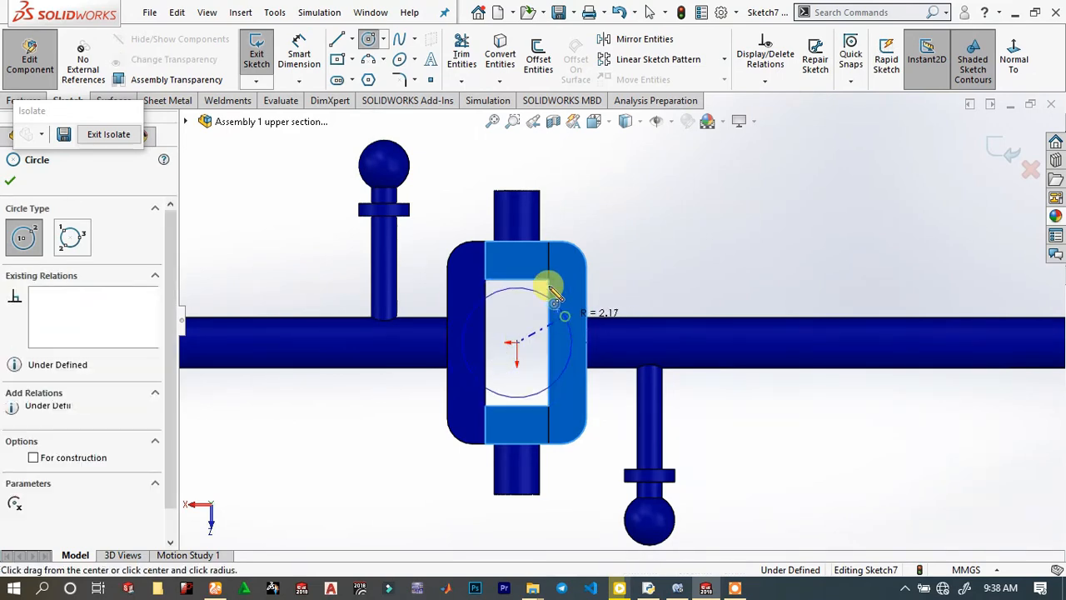
drag(81, 115, 881, 137)
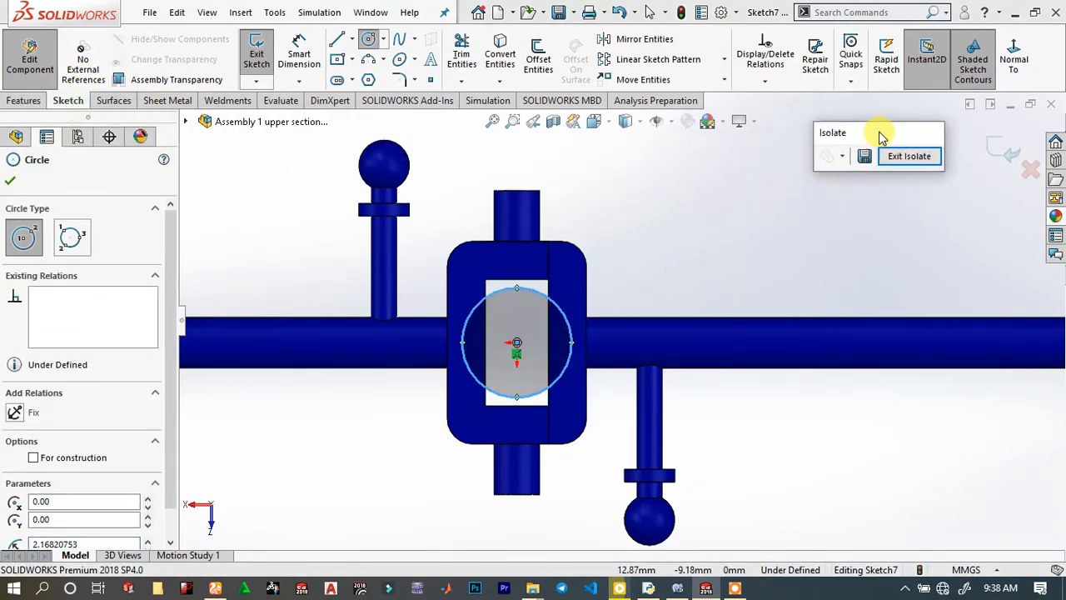
Dimension the circle in the stabiliser's centre frame to a diameter of 4 mm.
click(300, 53)
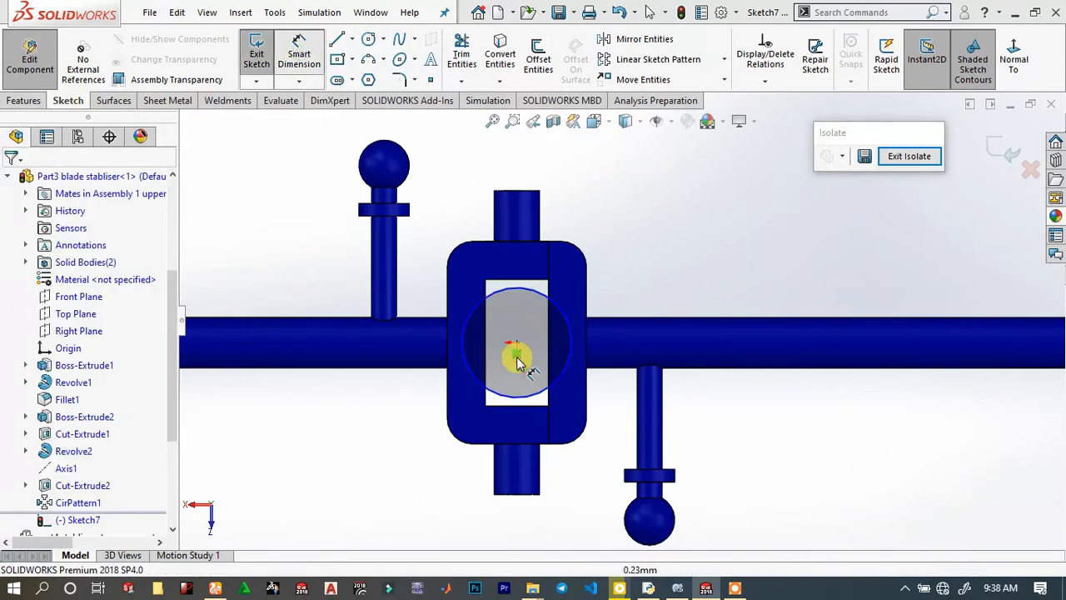
click(681, 281)
click(702, 268)
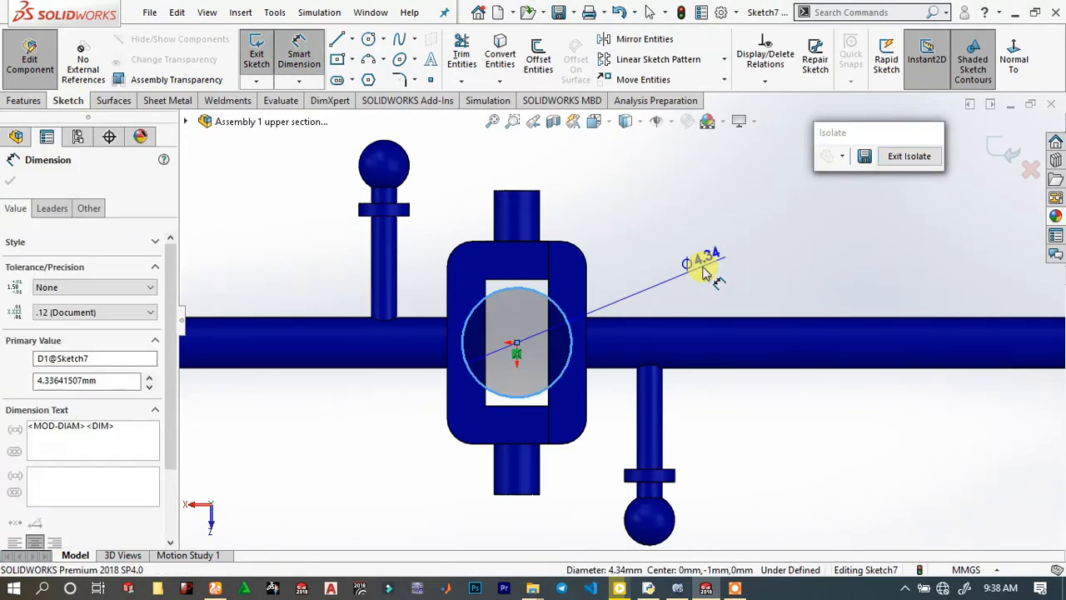
text(3.)
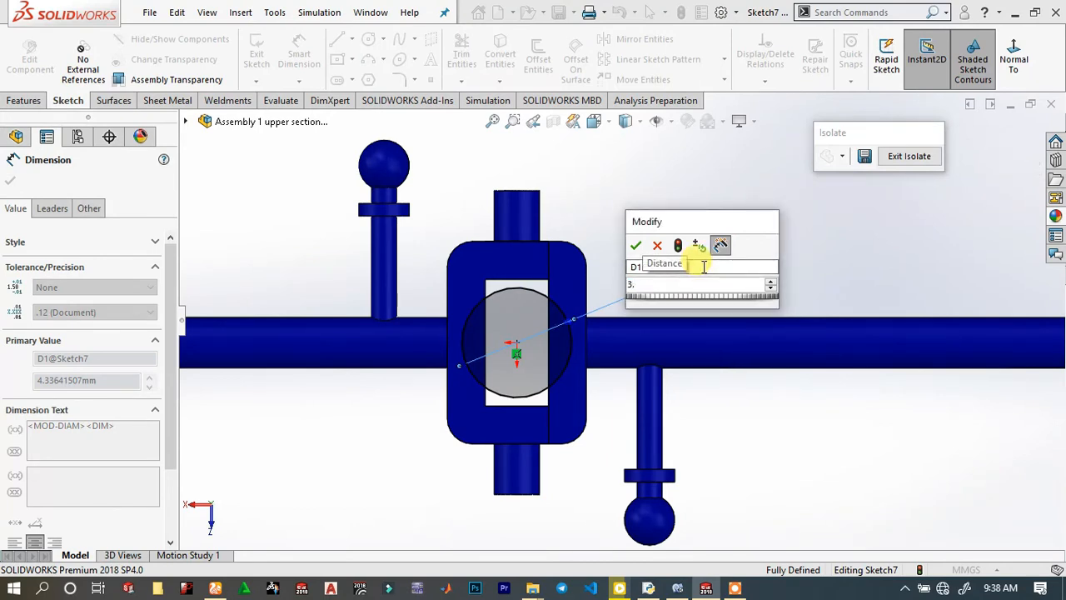
key(BackSpace)
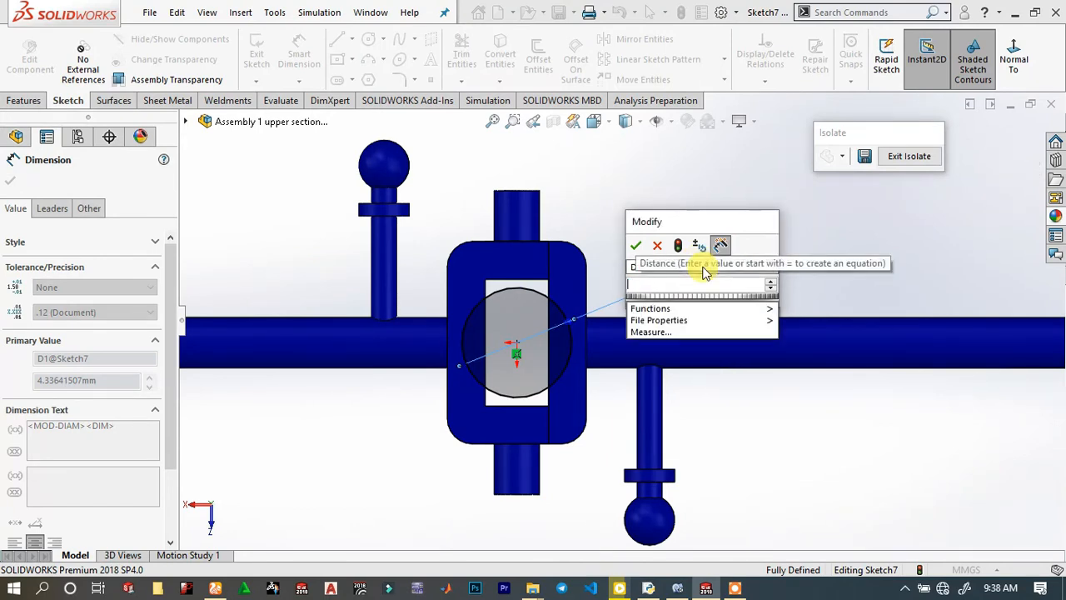
text(4)
key(Return)
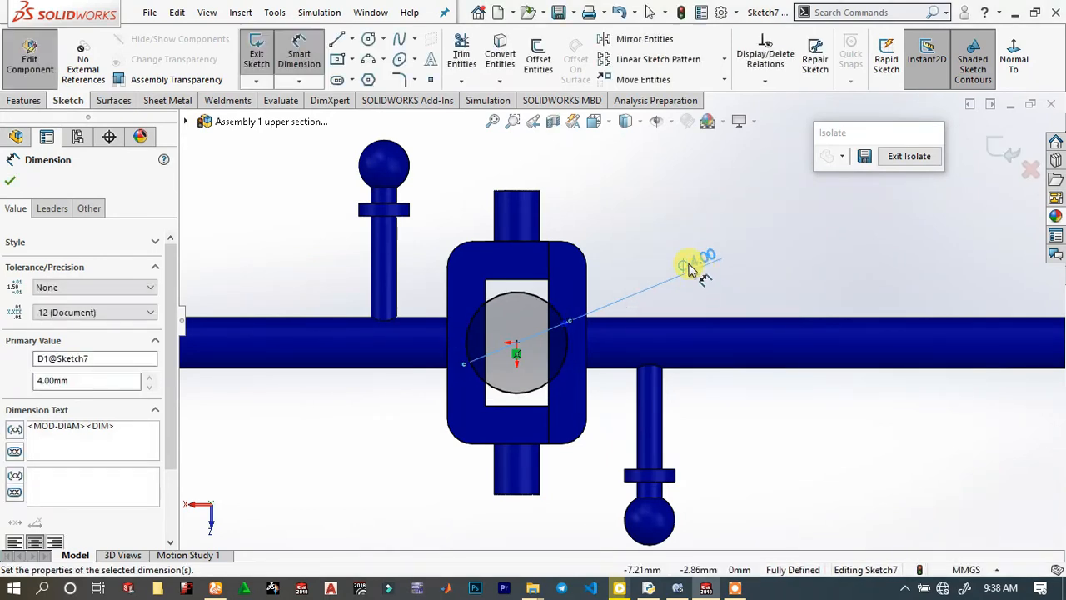
click(636, 215)
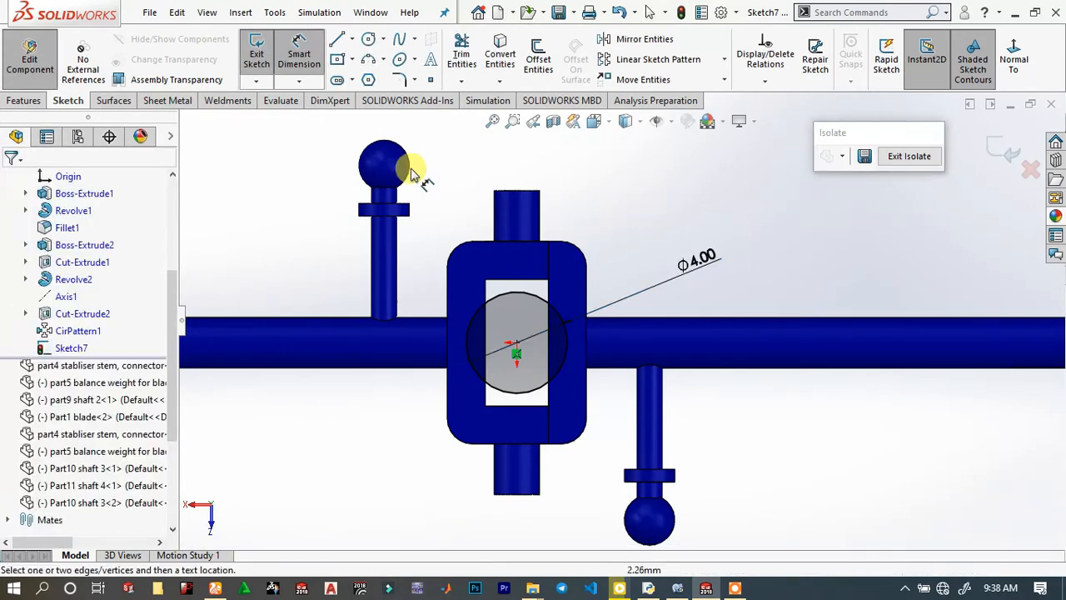
Cut-extrude the 4 mm circle through the stabiliser's centre frame with a Mid Plane depth of 10 mm.
click(24, 100)
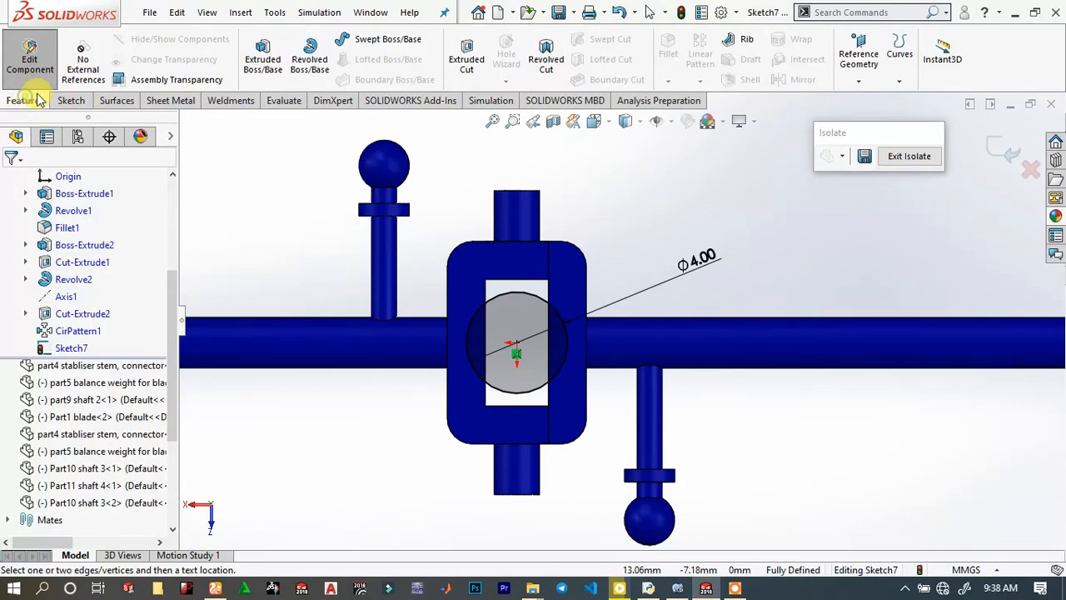
click(454, 46)
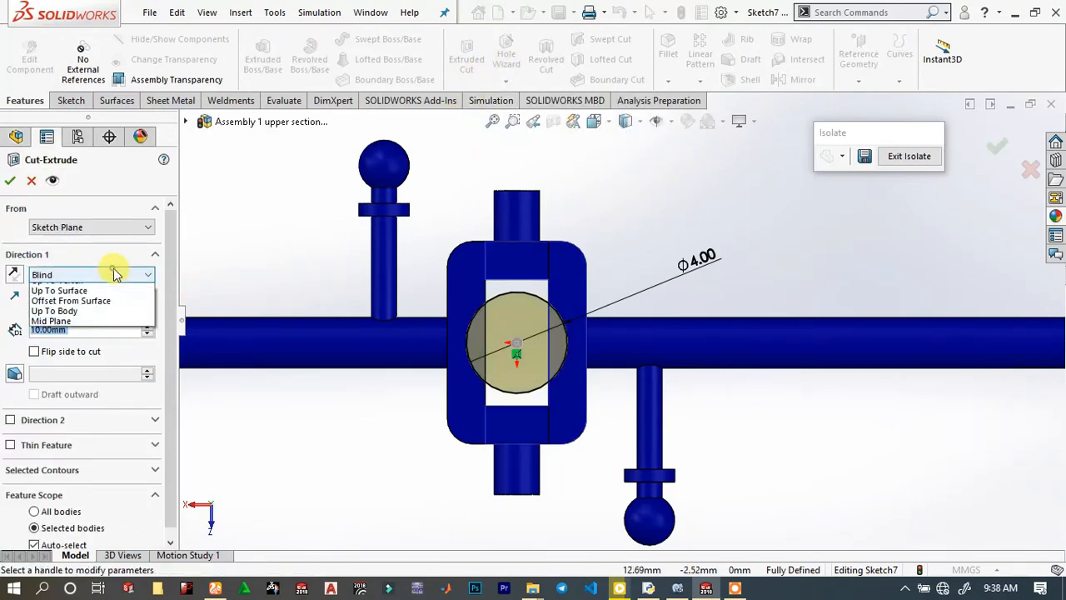
click(65, 372)
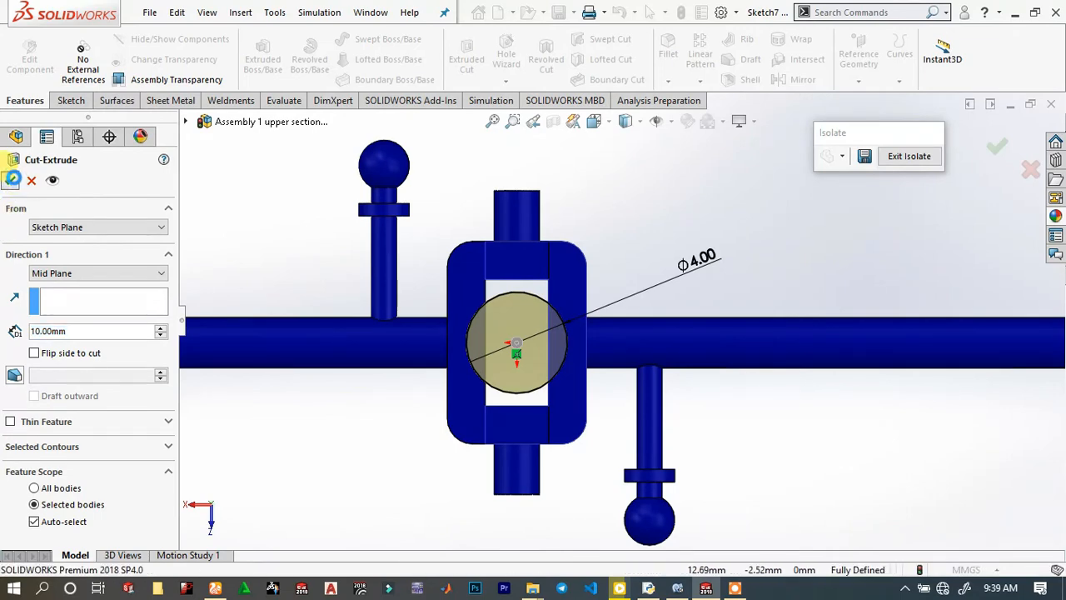
click(11, 180)
scroll(622, 297, down, 6)
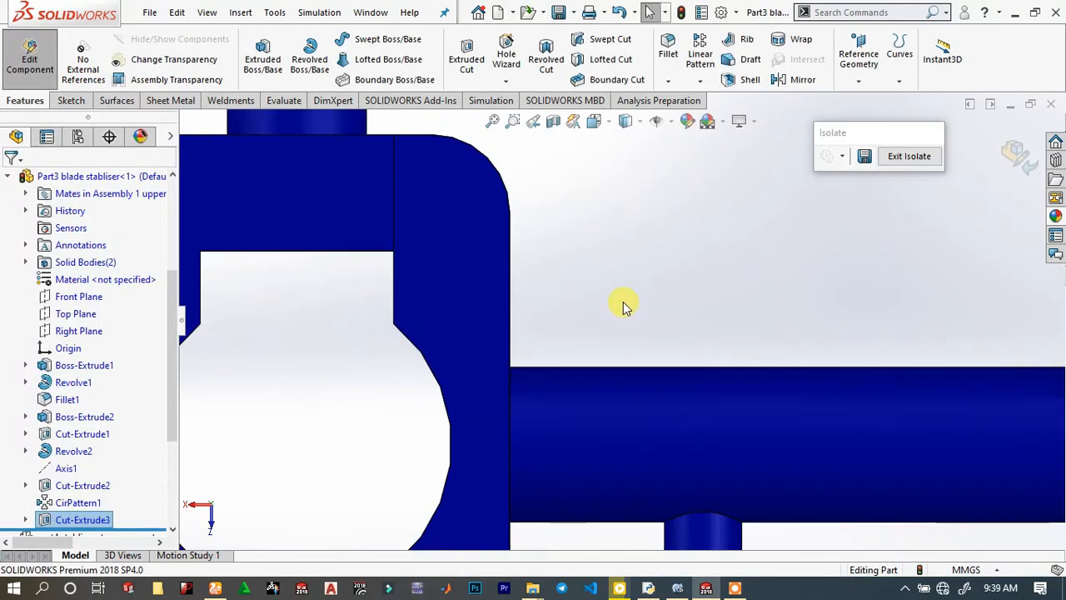
scroll(622, 303, up, 8)
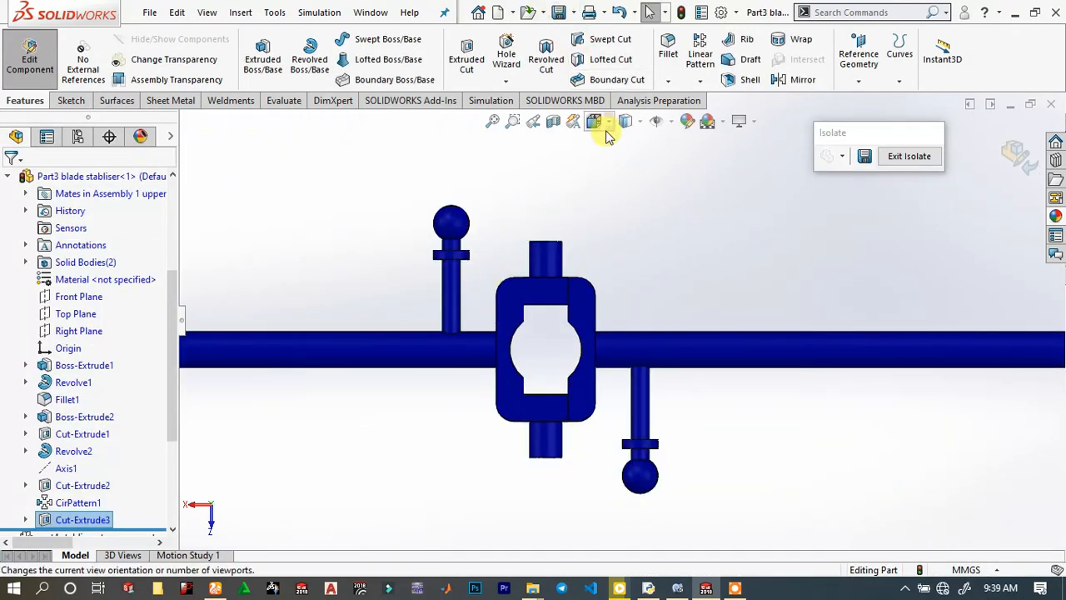
Exit the isolated display to show all components again and return from part editing to the assembly.
click(911, 156)
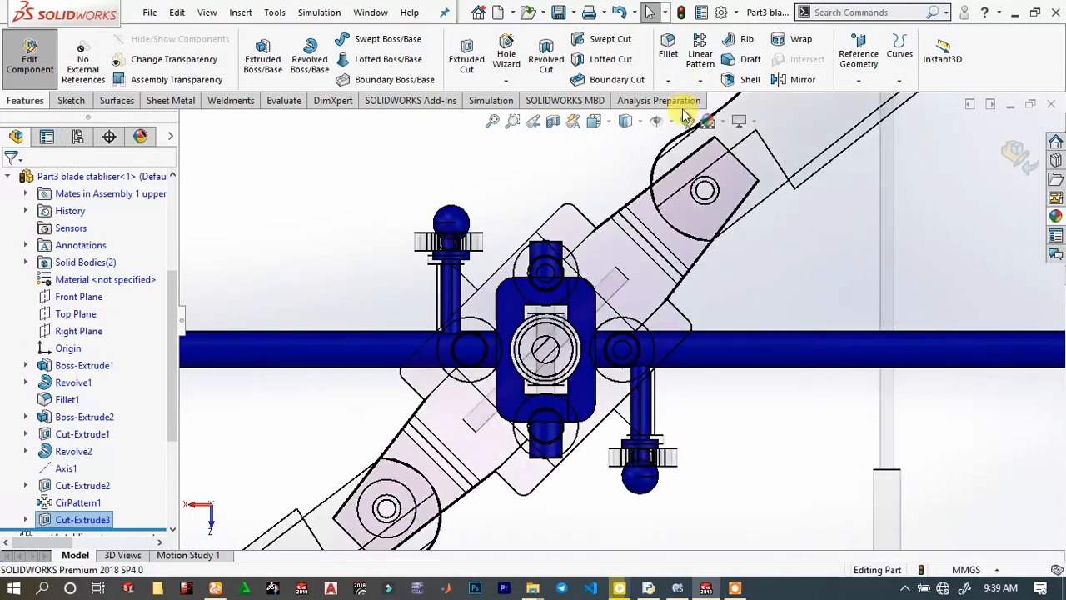
scroll(607, 321, up, 5)
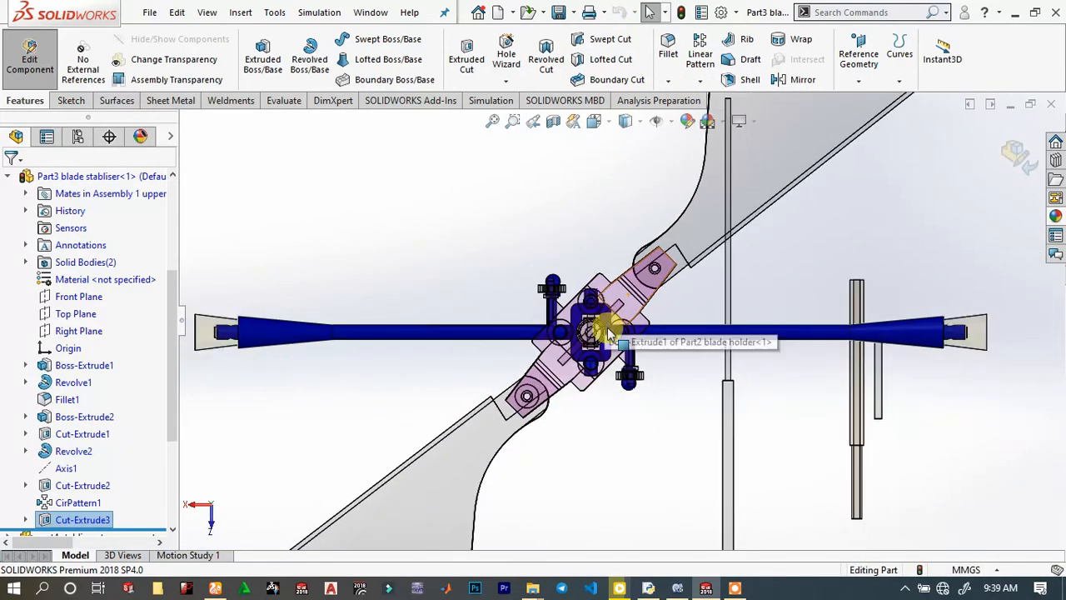
middle_drag(607, 329, 603, 191)
scroll(594, 297, down, 10)
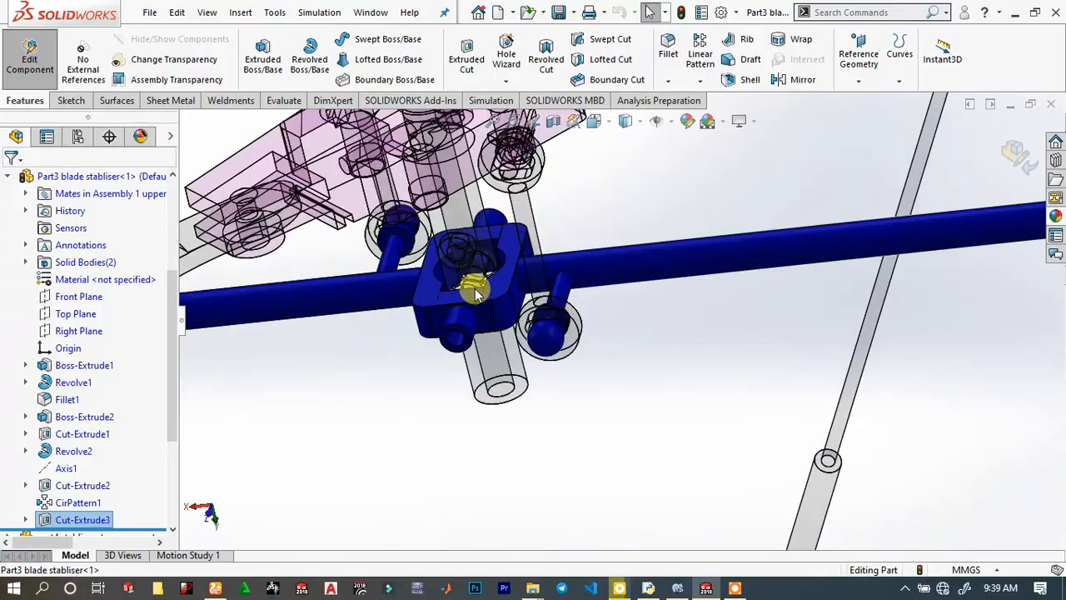
middle_drag(521, 315, 560, 370)
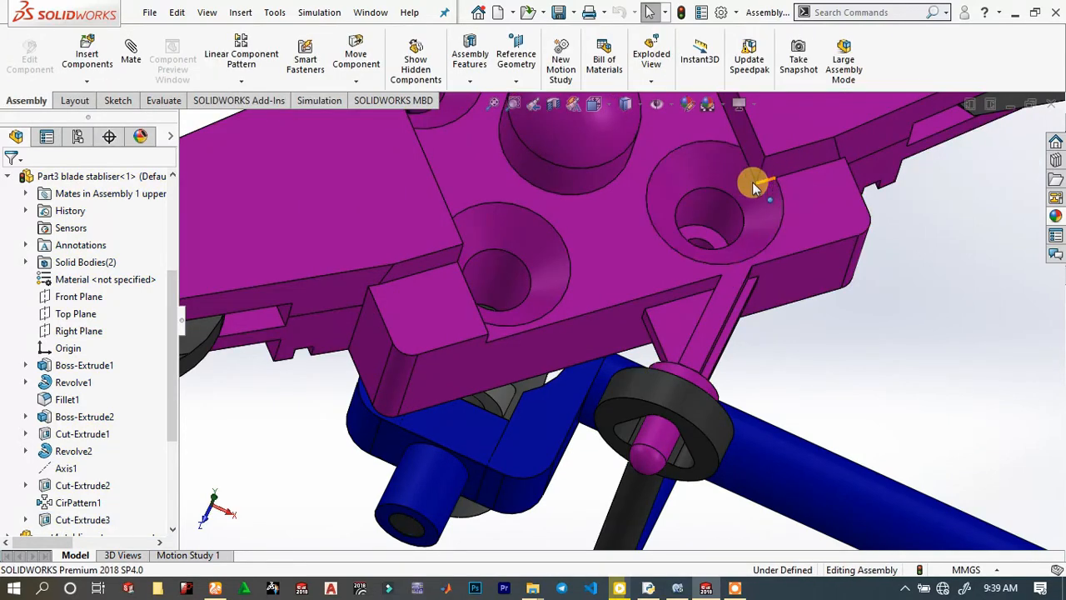
Examine the blade holder, connectors, shaft 1 and the whole rotor assembly from several angles.
scroll(582, 345, down, 4)
scroll(567, 350, up, 3)
middle_drag(556, 356, 717, 142)
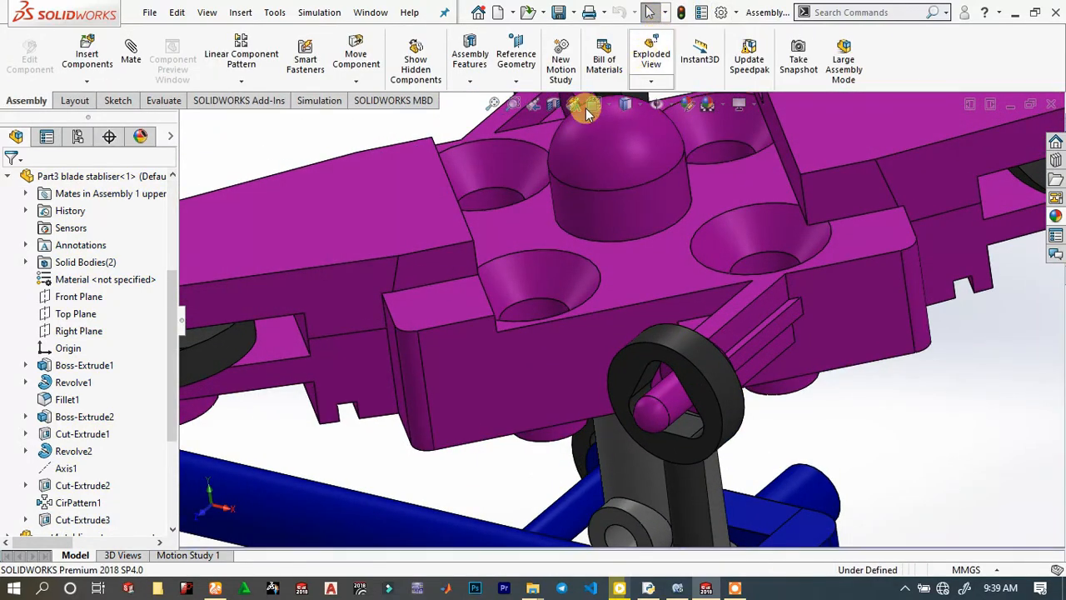
scroll(630, 393, up, 4)
scroll(637, 434, down, 5)
middle_click(637, 427)
middle_drag(648, 435, 624, 428)
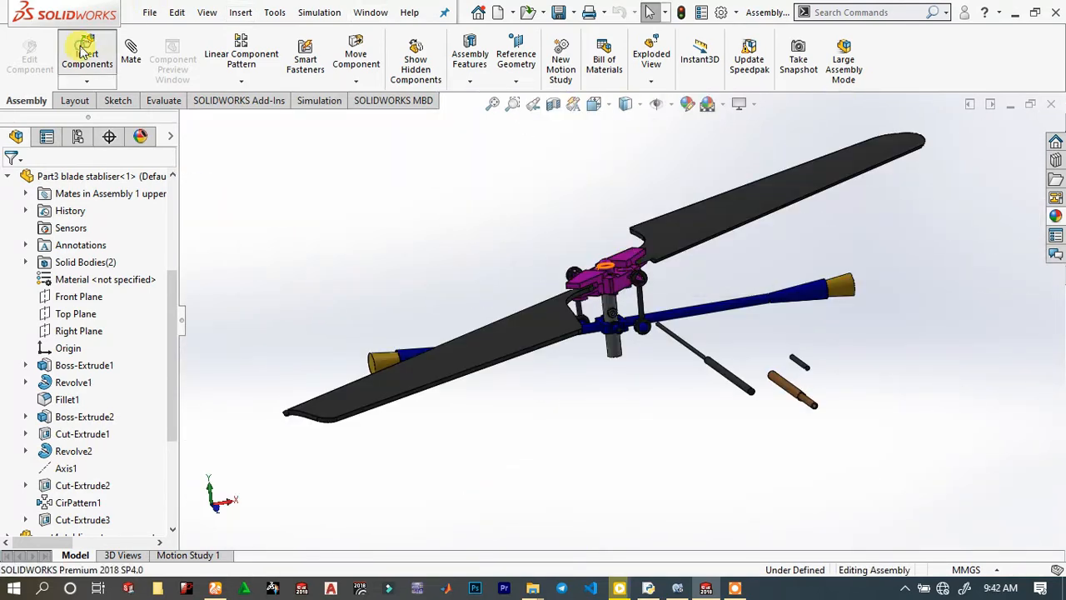
Insert the parts Part1 blade mirrored and Part2 blade 2 holder_for blade2, placing the holder below the rotor and the blade beside the stabiliser.
click(83, 52)
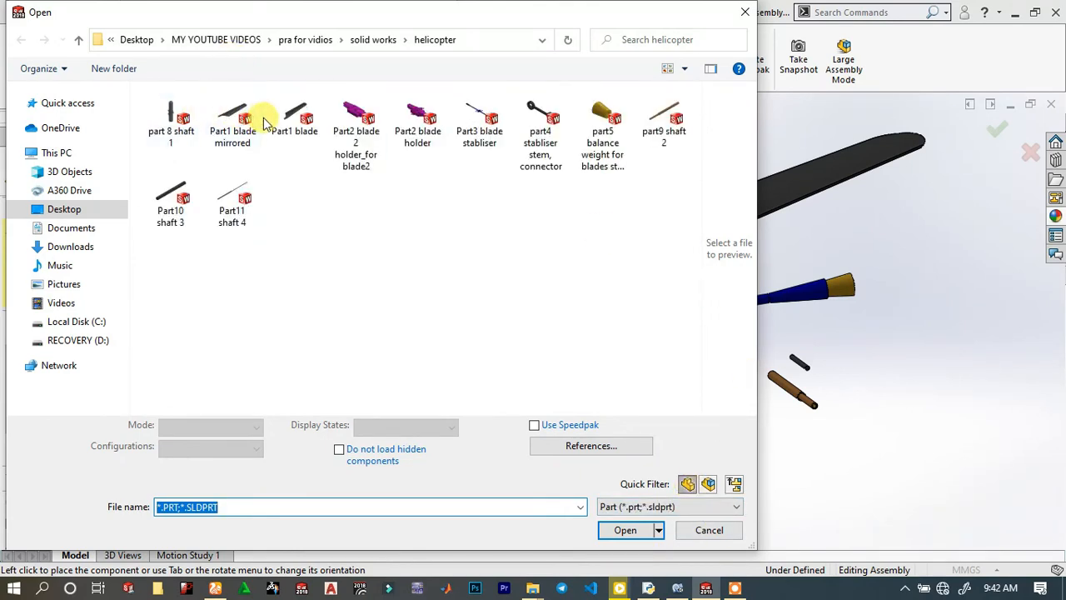
click(682, 70)
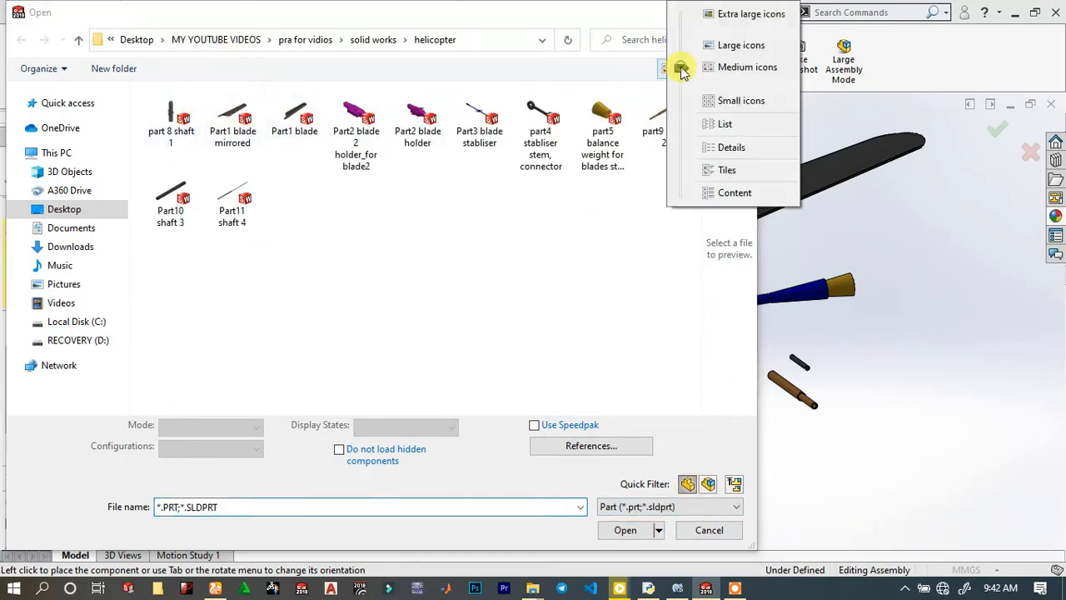
click(752, 15)
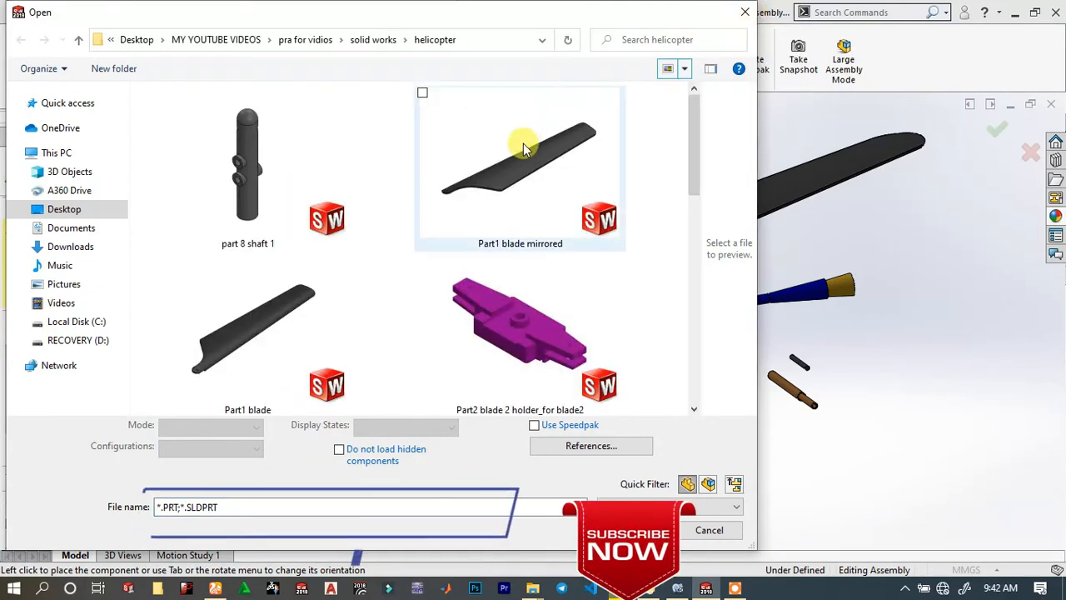
click(514, 241)
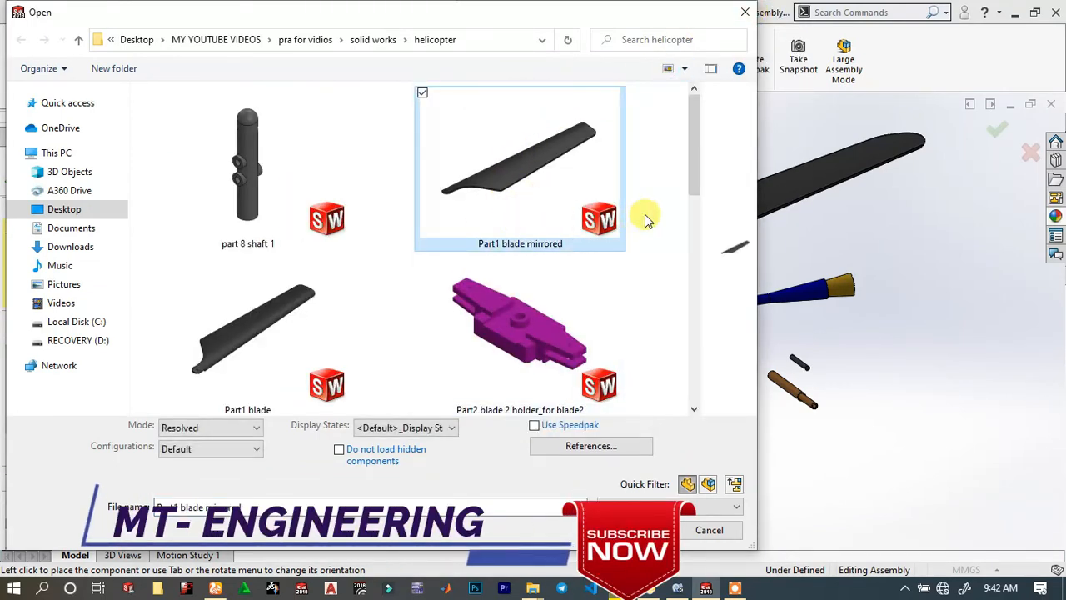
drag(694, 155, 694, 193)
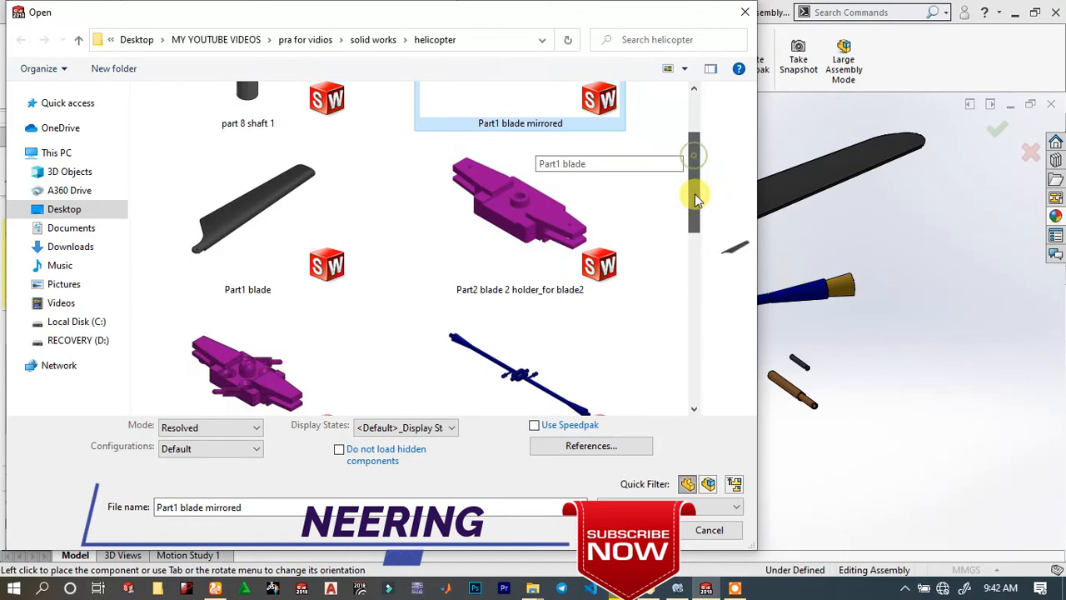
click(560, 207)
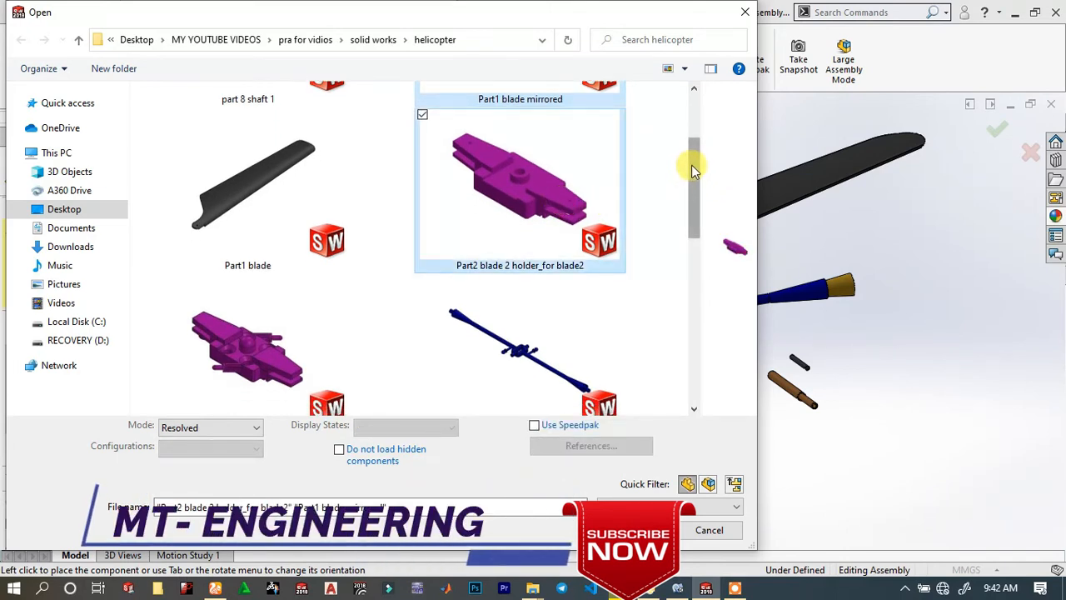
drag(693, 164, 690, 104)
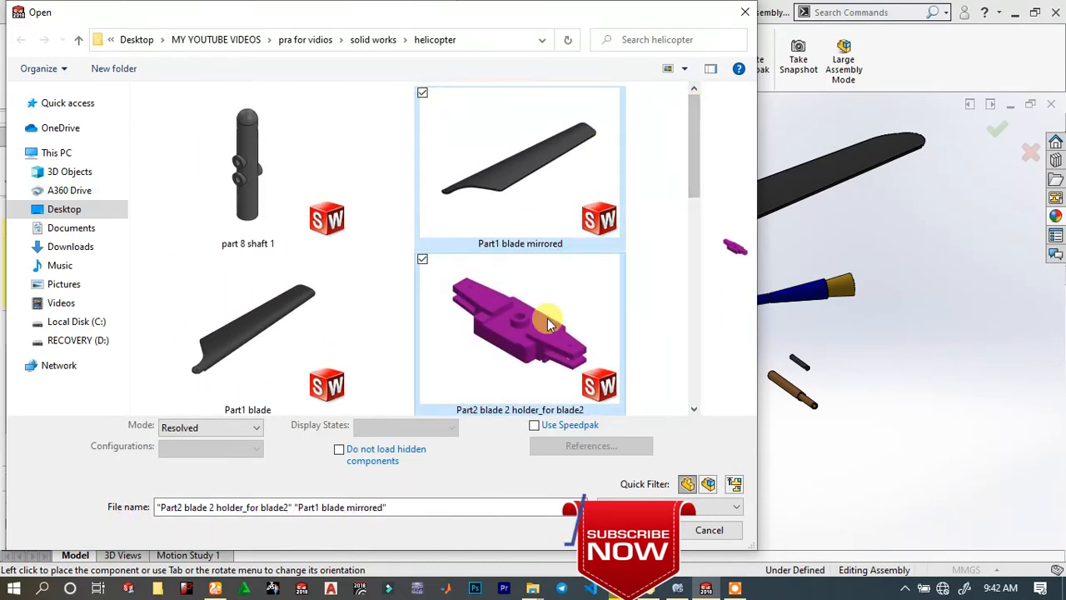
key(Return)
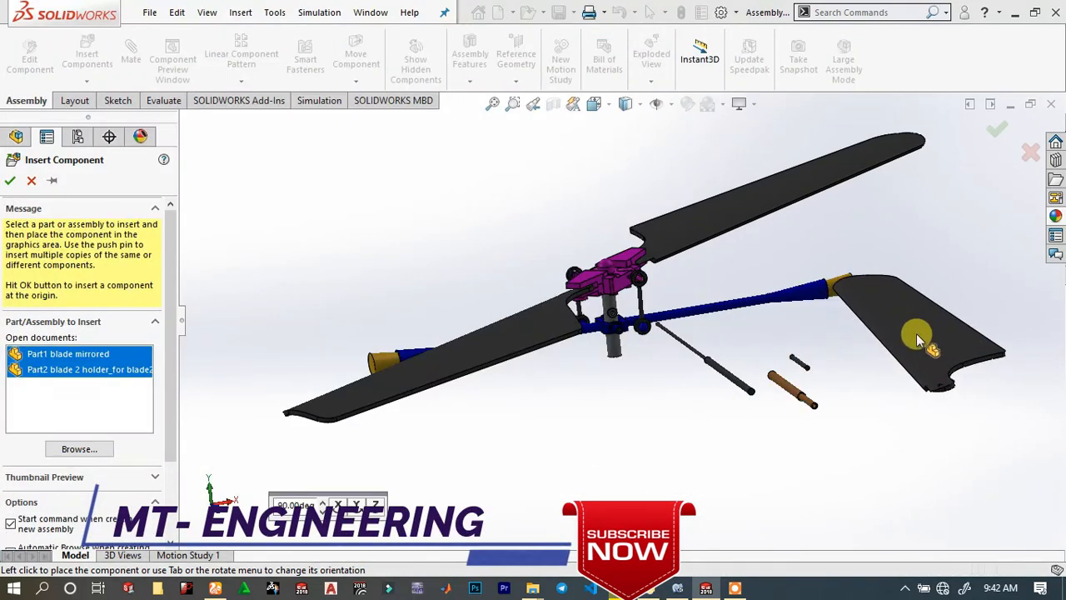
click(916, 333)
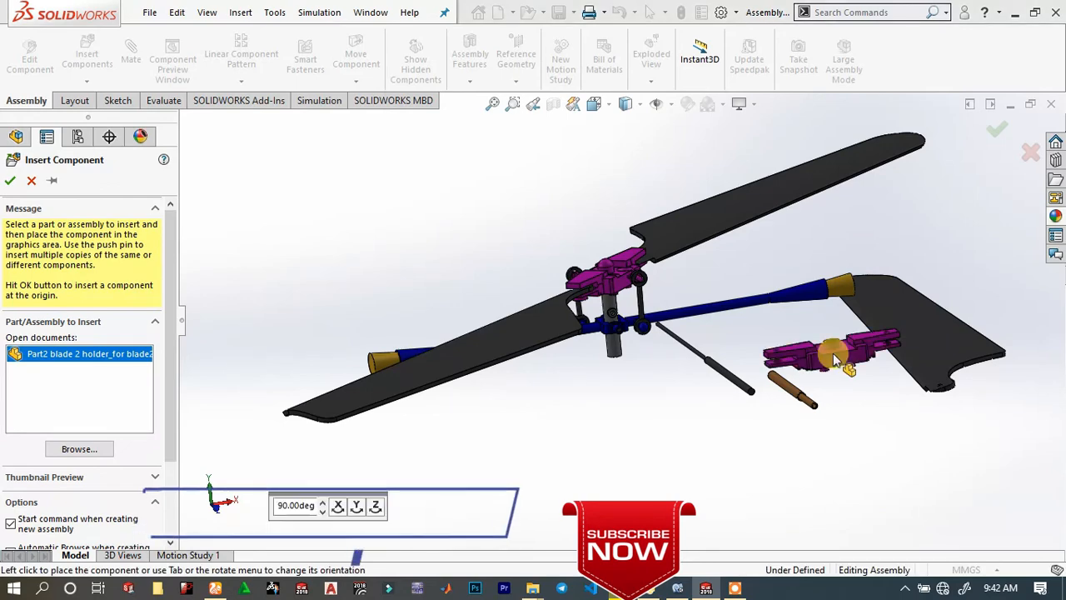
click(623, 385)
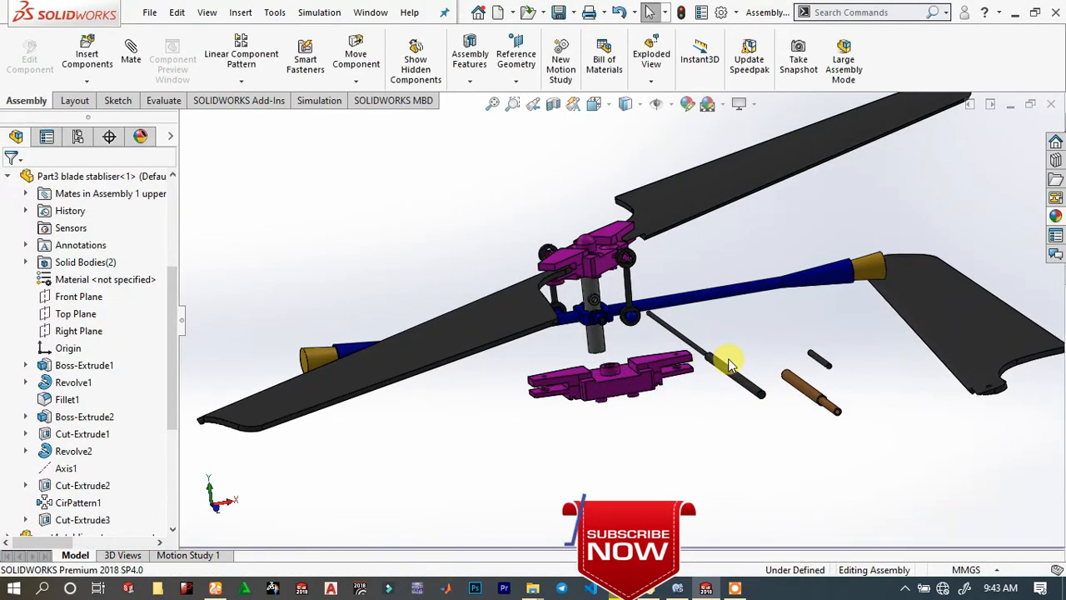
Add a second copy of the mirrored blade beside the first one.
scroll(733, 354, up, 3)
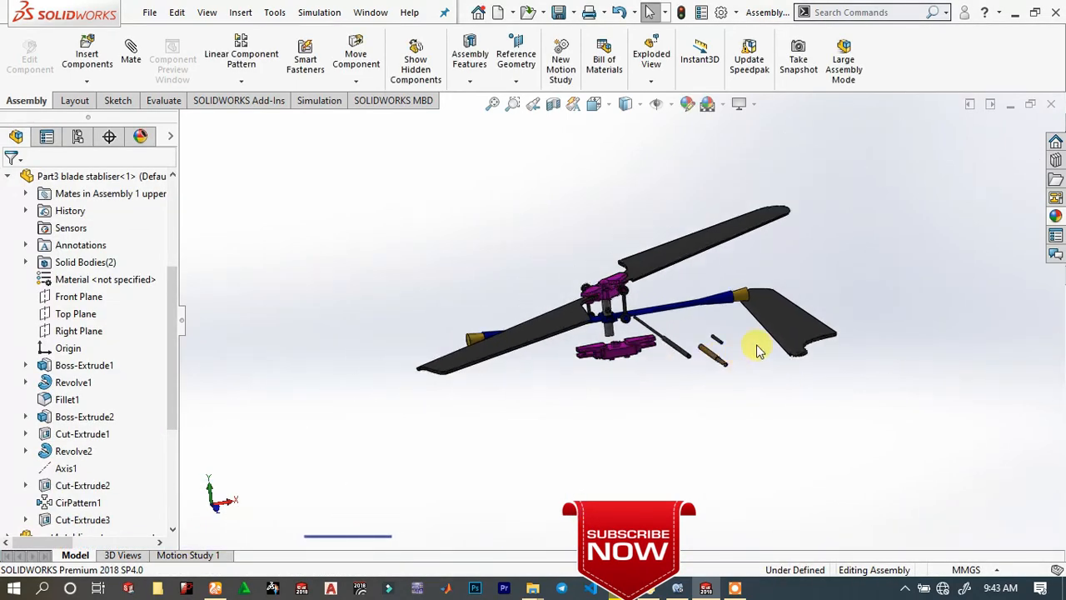
click(802, 324)
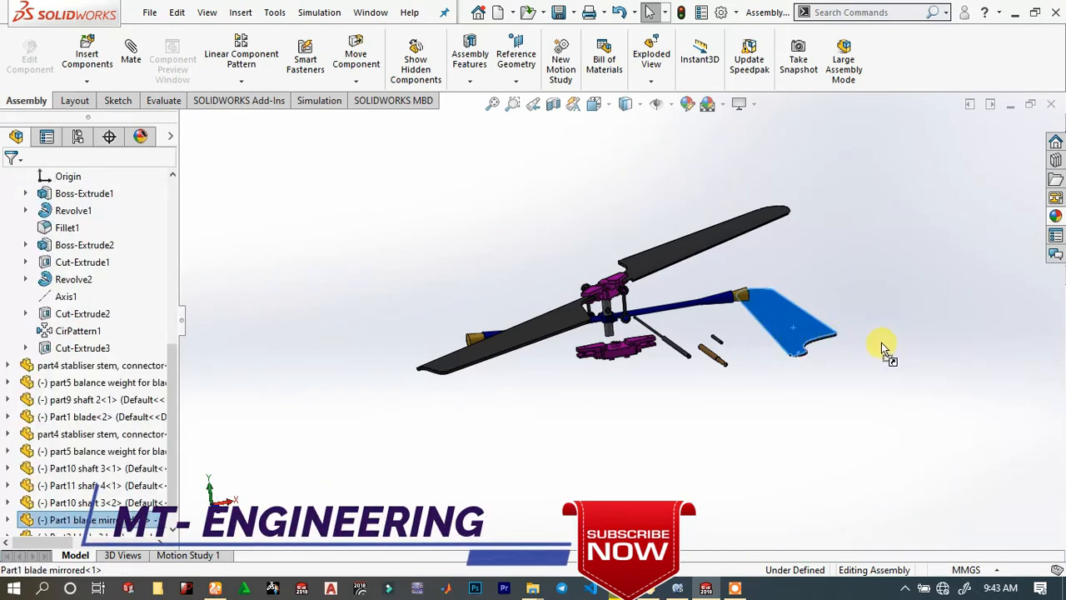
key(ctrl+v)
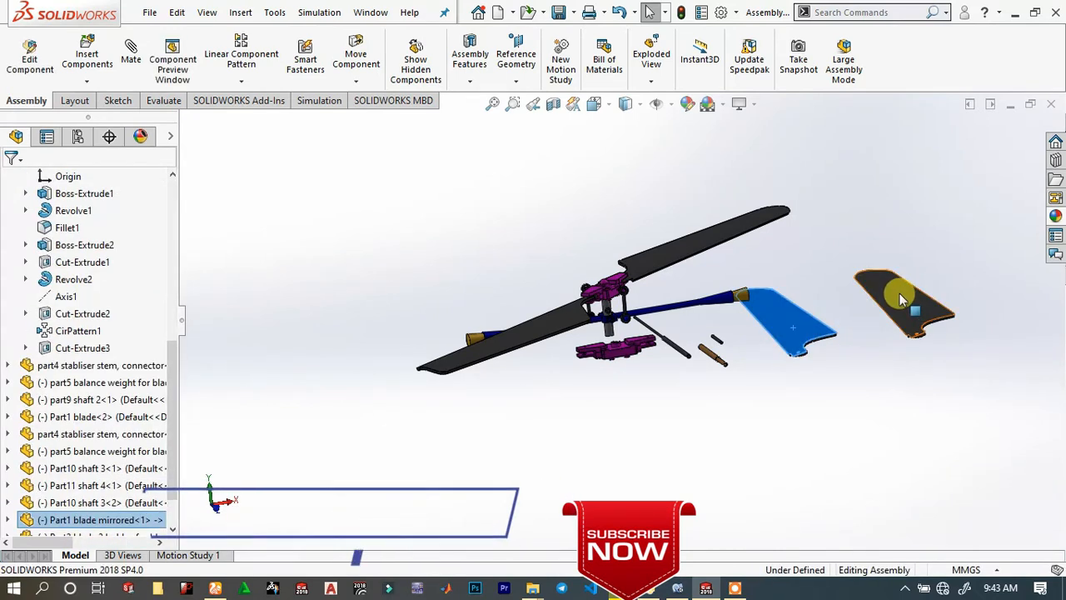
click(847, 300)
scroll(890, 323, down, 3)
scroll(554, 353, up, 3)
scroll(481, 376, down, 3)
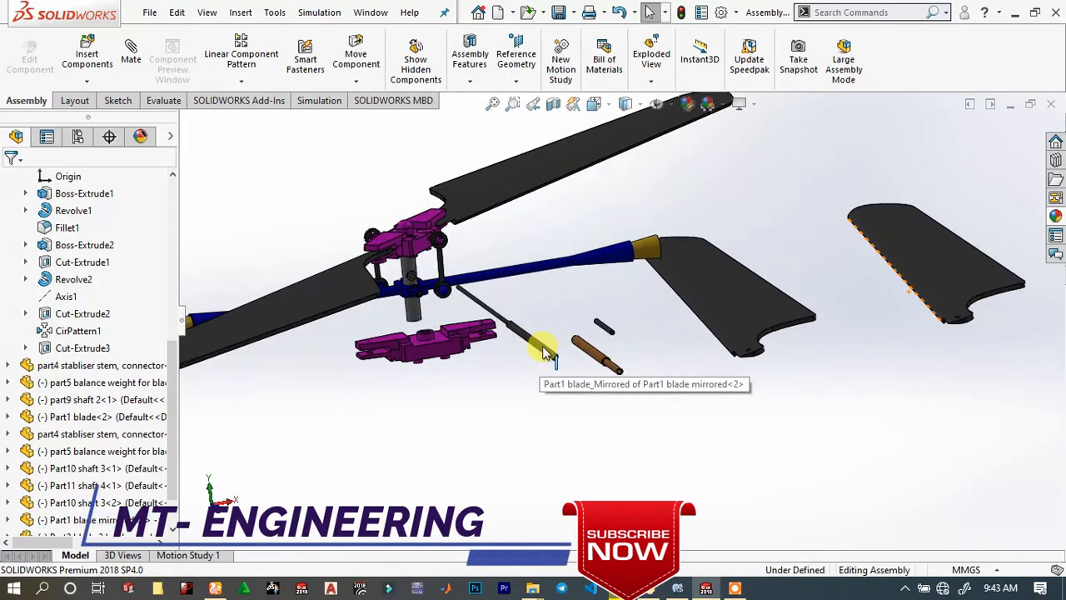
Reposition the two mirrored blades around the lower blade holder and move shaft 2 close to the holder.
middle_drag(518, 333, 530, 339)
drag(674, 326, 543, 297)
drag(916, 257, 369, 369)
key(Escape)
scroll(358, 338, down, 3)
middle_drag(357, 338, 737, 433)
scroll(737, 433, up, 3)
scroll(805, 447, down, 5)
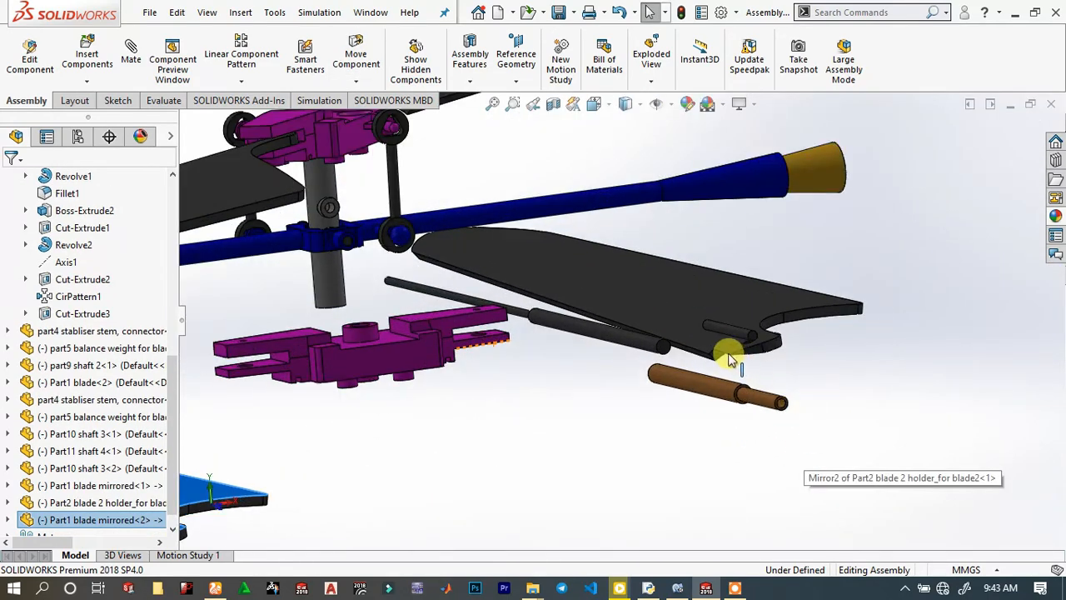
drag(721, 397, 547, 415)
middle_drag(547, 415, 542, 366)
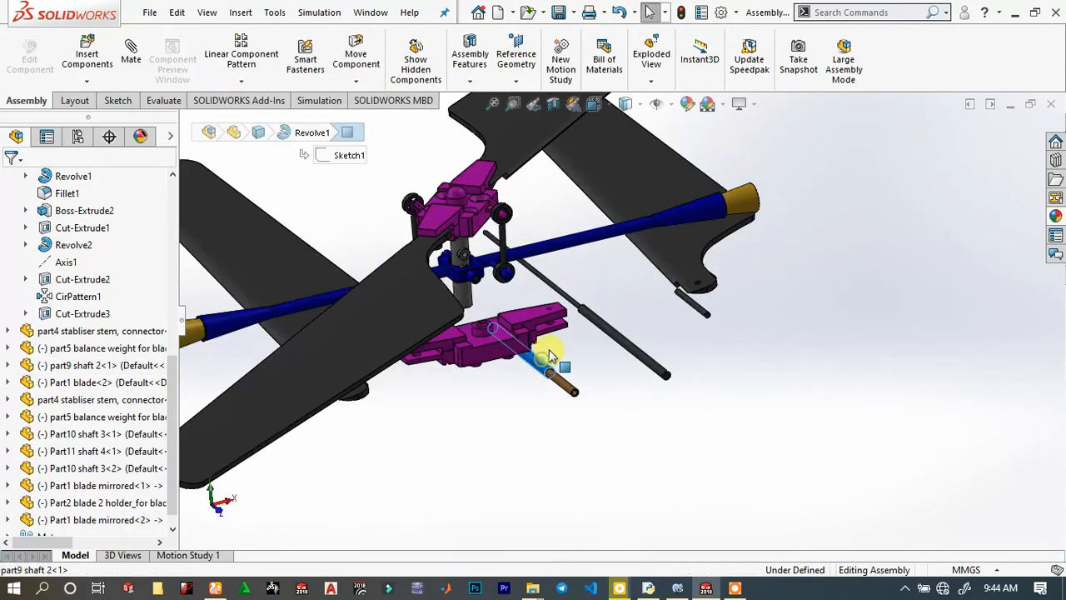
Apply the black appearance to the whole shaft 2 part.
click(549, 356)
click(703, 290)
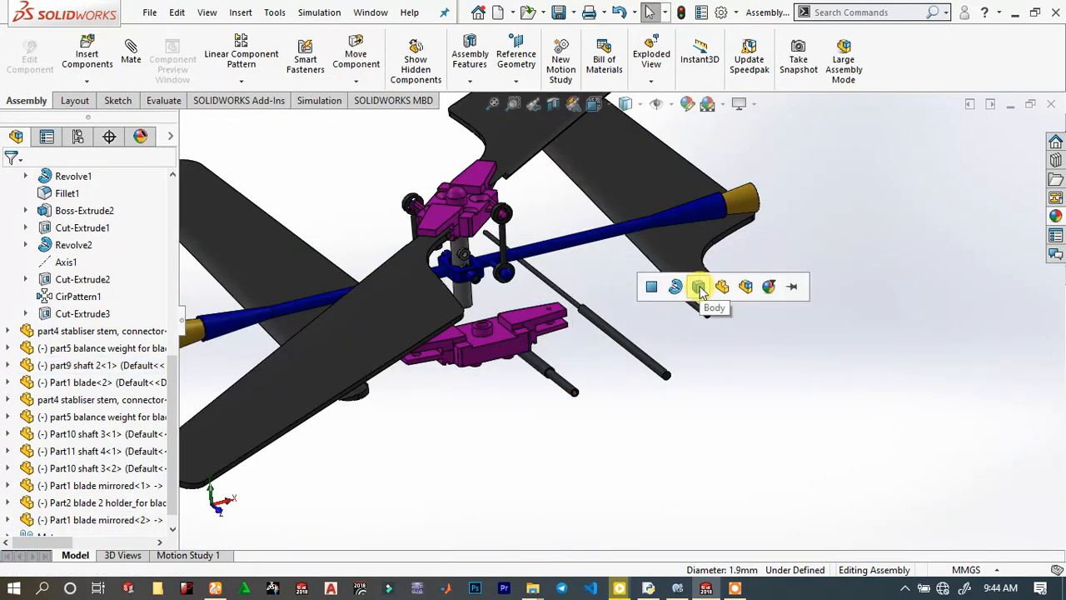
click(729, 290)
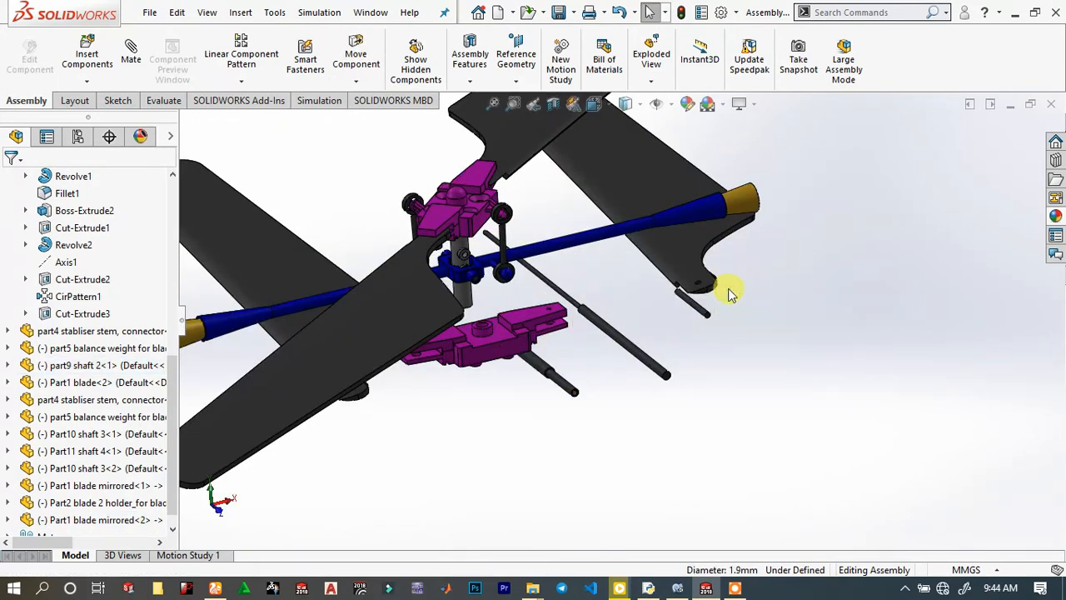
Mate the thick section of shaft 4 concentric with the central hole of the lower blade holder.
scroll(577, 342, down, 6)
scroll(596, 369, up, 4)
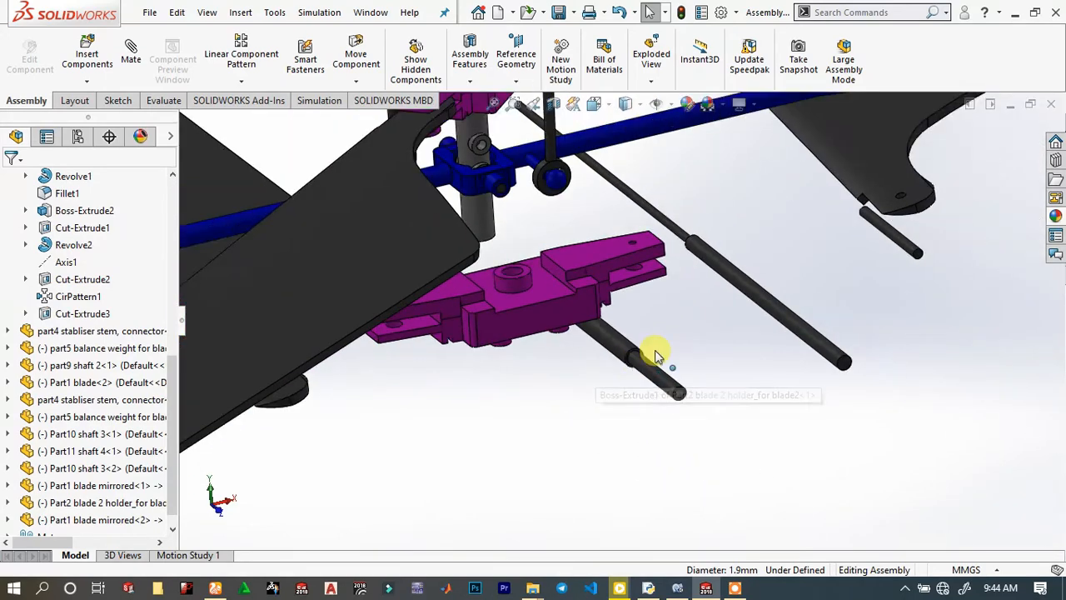
scroll(655, 350, down, 2)
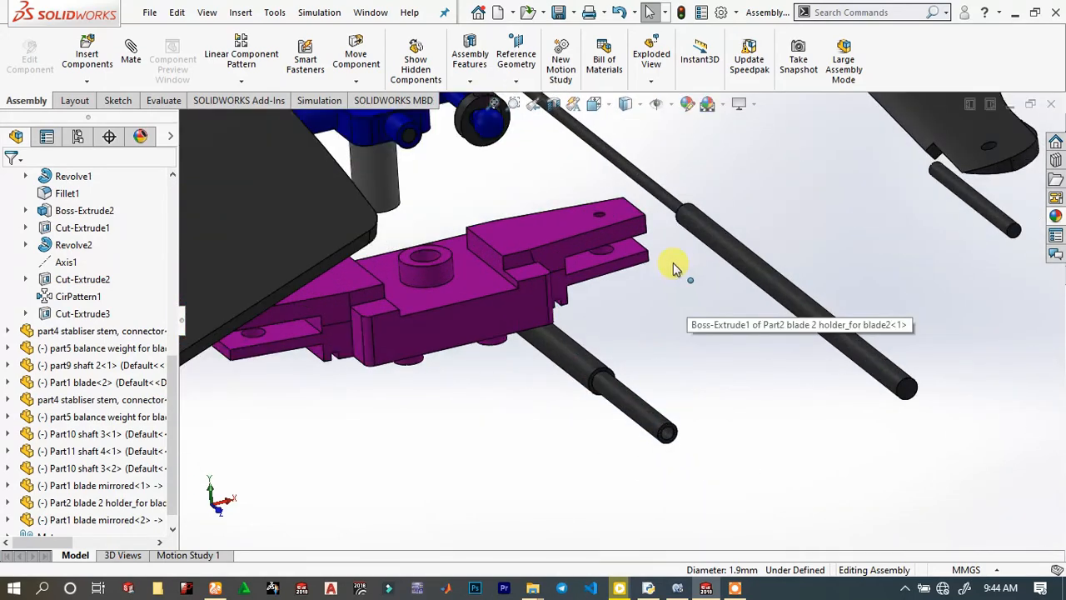
click(657, 191)
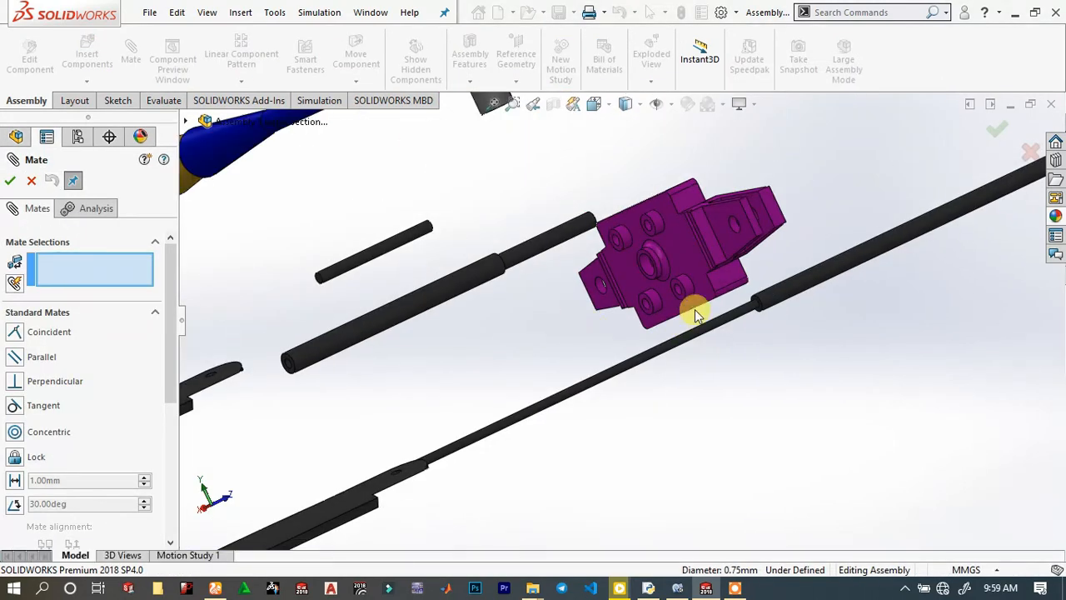
click(801, 285)
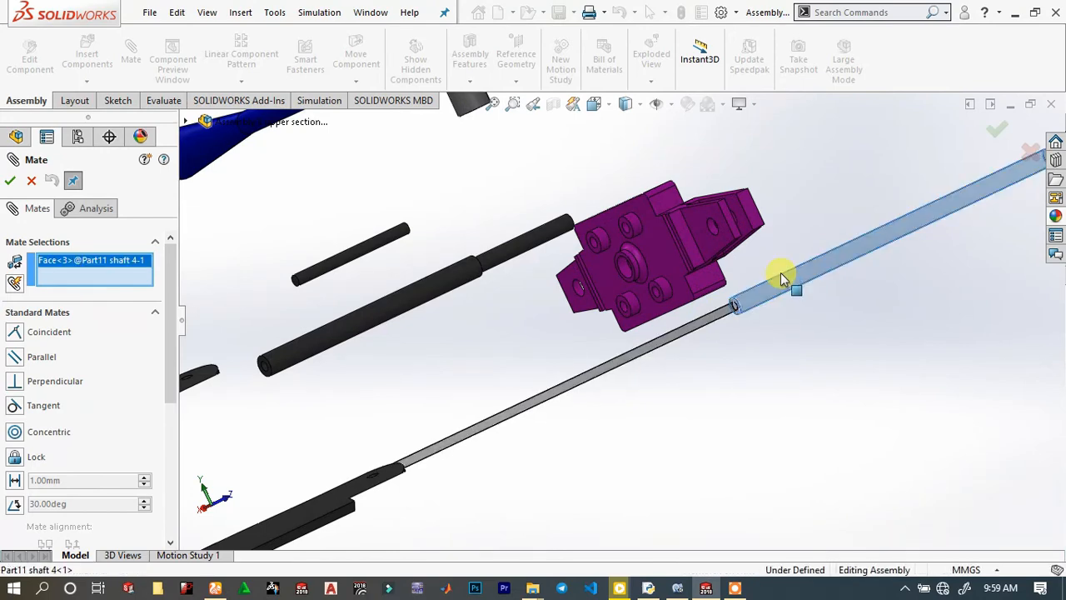
scroll(633, 253, down, 5)
click(650, 324)
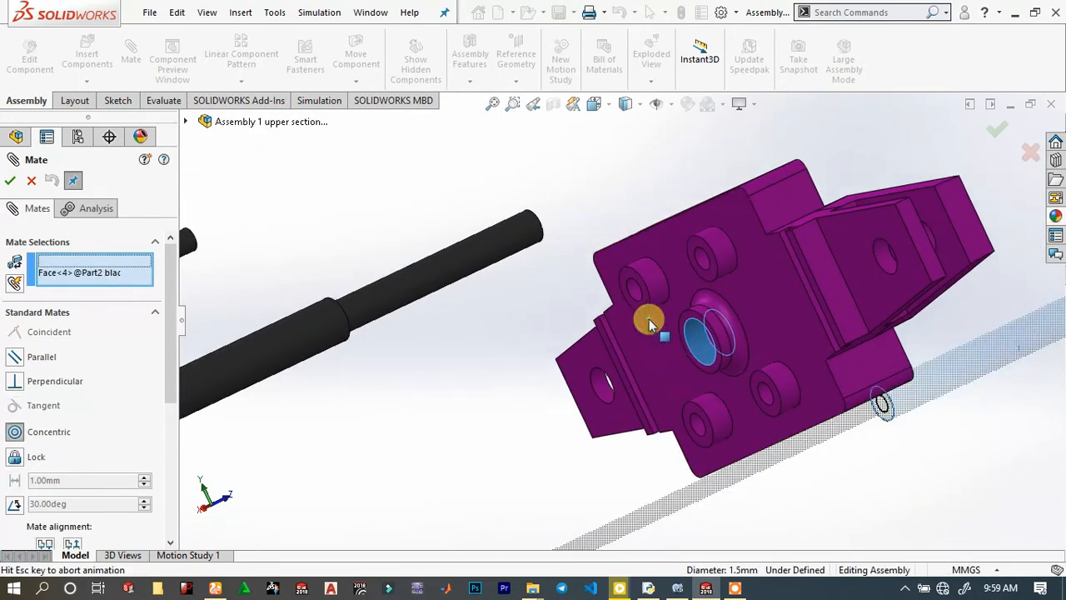
click(809, 285)
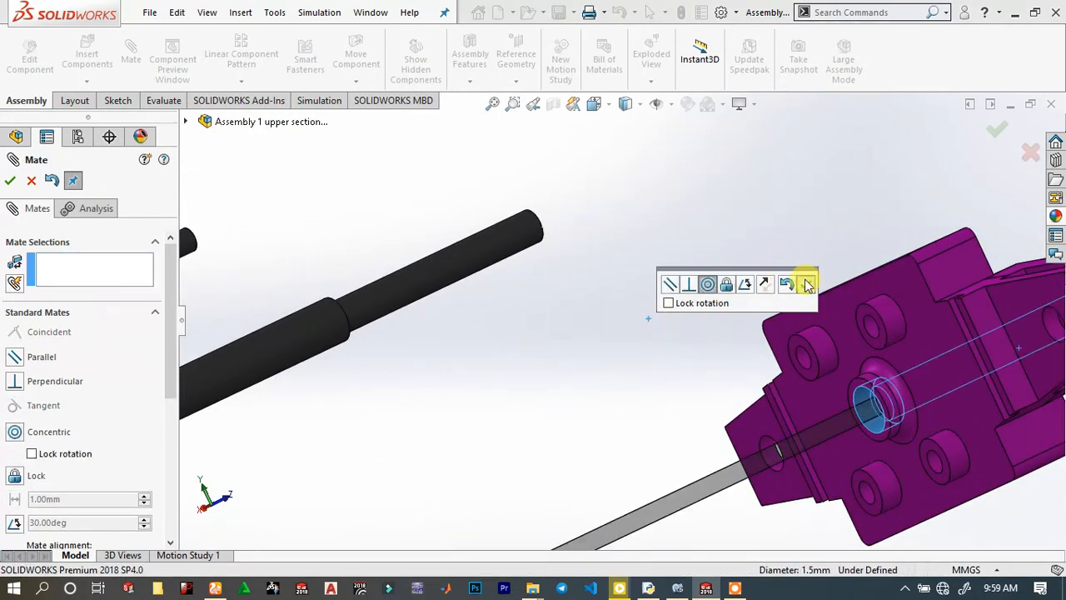
Mate the narrow end of shaft 2 concentric with the thin section of shaft 4, using flipped alignment.
scroll(709, 375, up, 5)
scroll(642, 340, down, 1)
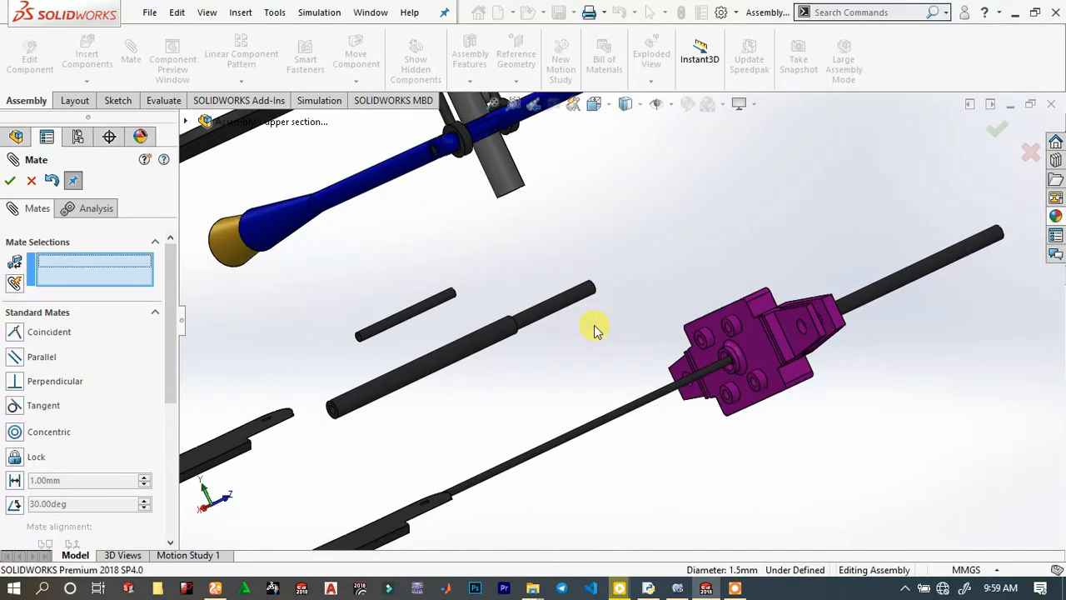
click(582, 442)
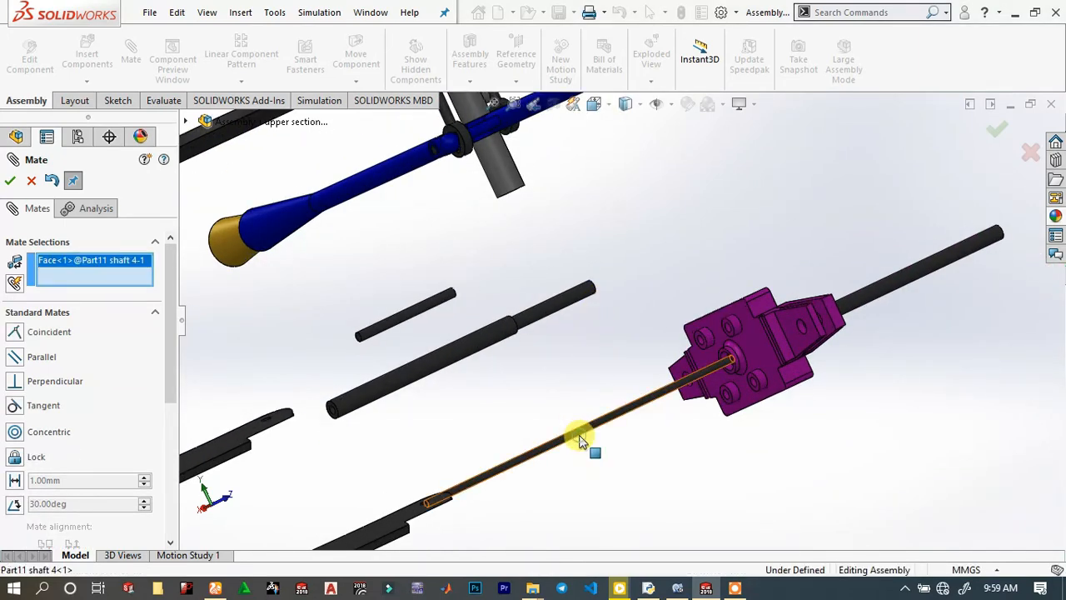
click(557, 308)
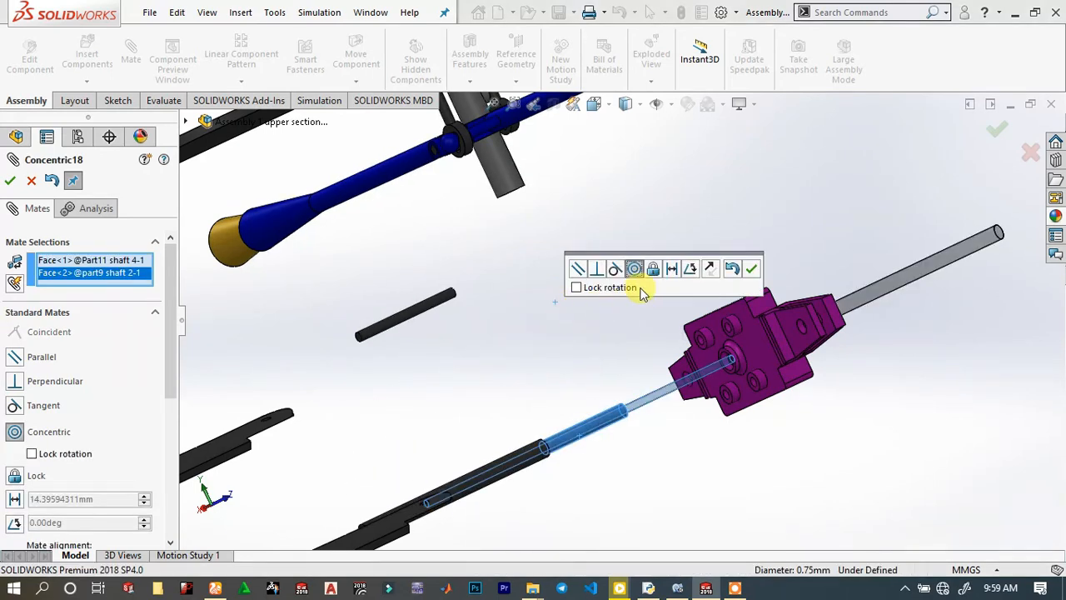
click(718, 267)
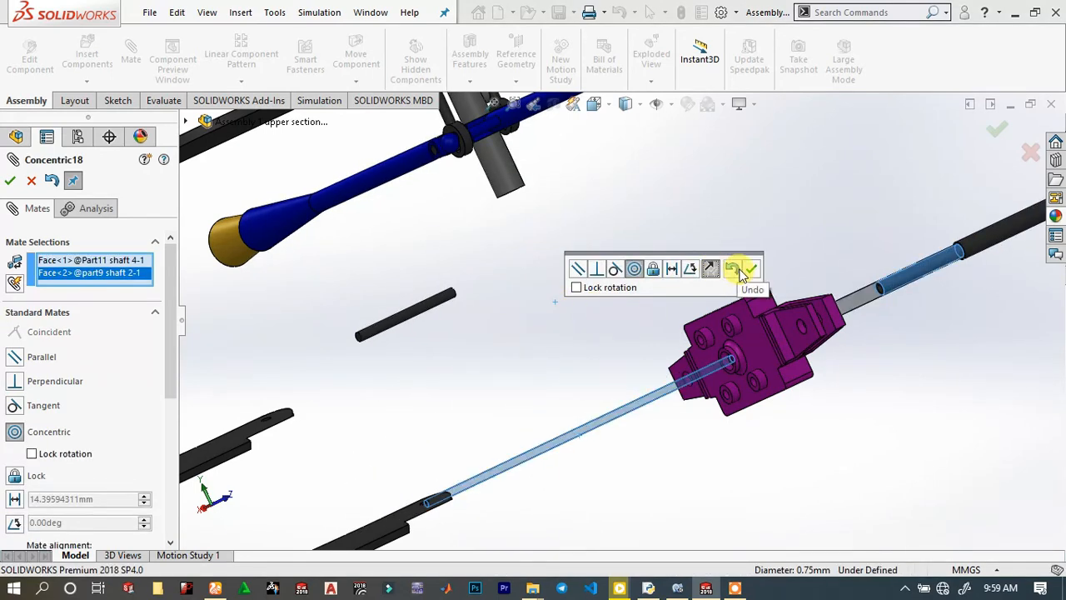
click(752, 273)
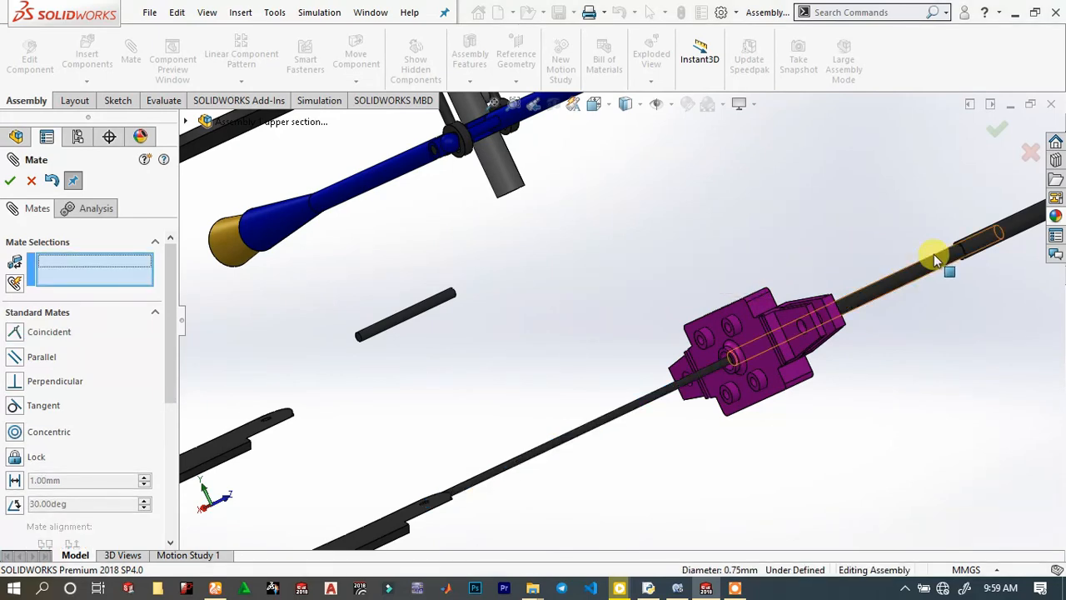
Slide shaft 2 along the common axis to the thin-section side of shaft 4, away from the blade holder.
drag(944, 244, 317, 417)
scroll(469, 348, up, 3)
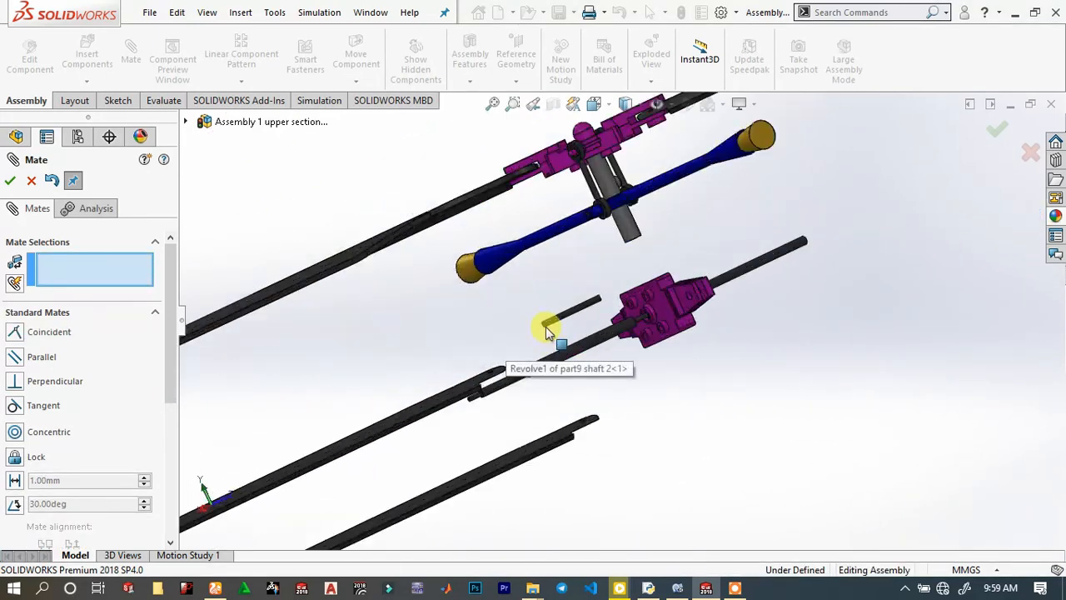
scroll(547, 326, down, 2)
scroll(462, 394, down, 3)
scroll(792, 255, down, 2)
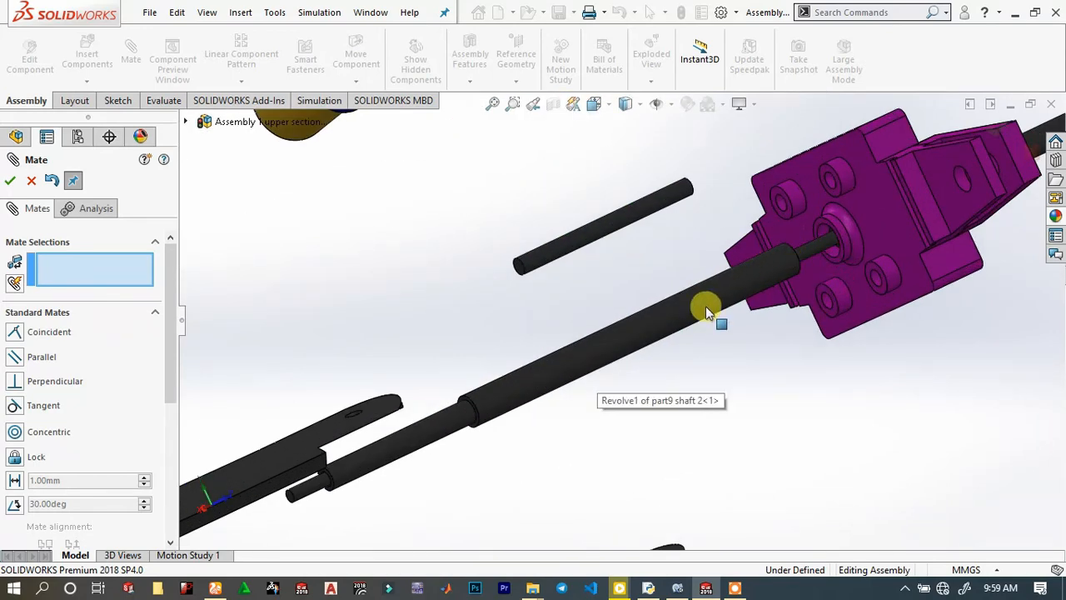
drag(706, 310, 304, 442)
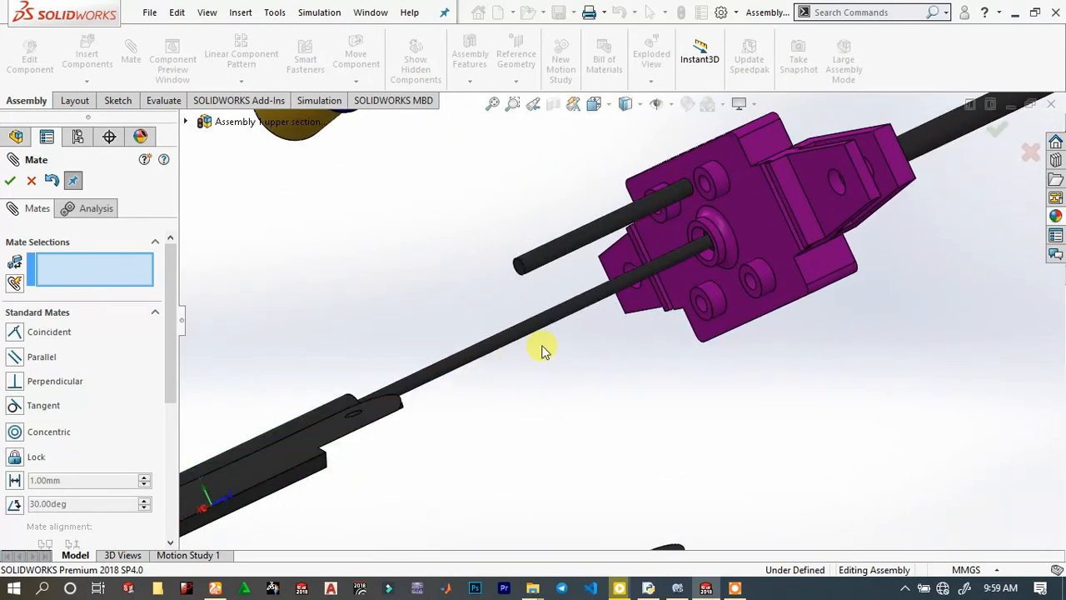
Slide shaft 4 through the blade holder so its thick section protrudes on the side facing shaft 2.
scroll(697, 283, down, 1)
drag(614, 268, 475, 326)
scroll(513, 309, up, 3)
scroll(539, 343, down, 2)
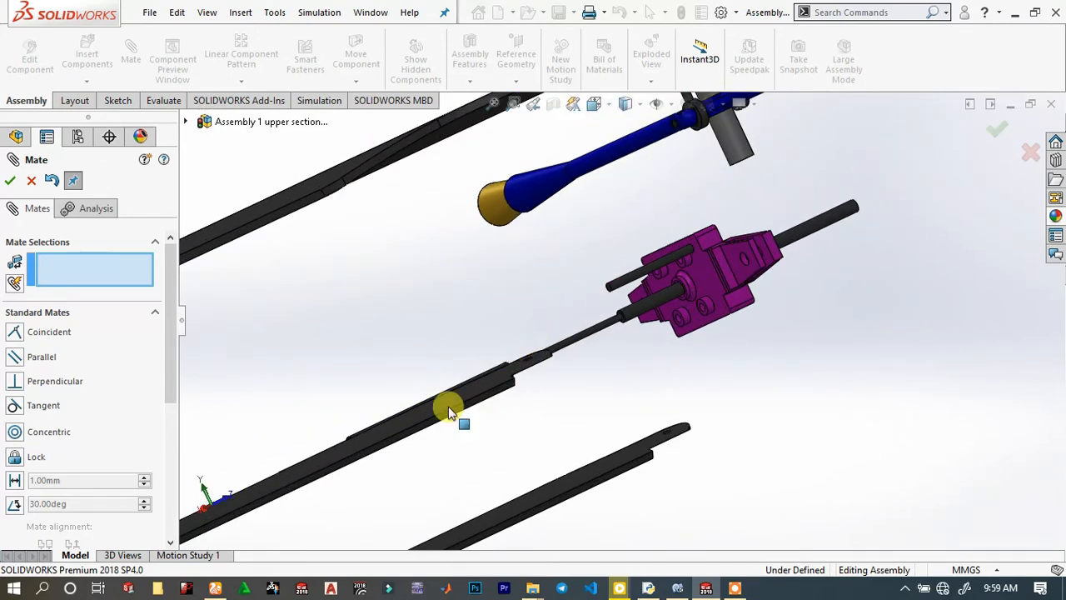
Move the overlapping mirrored blade clear of the shafts and slide shaft 2 along the axis towards the blade holder.
drag(591, 409, 808, 414)
scroll(471, 380, down, 2)
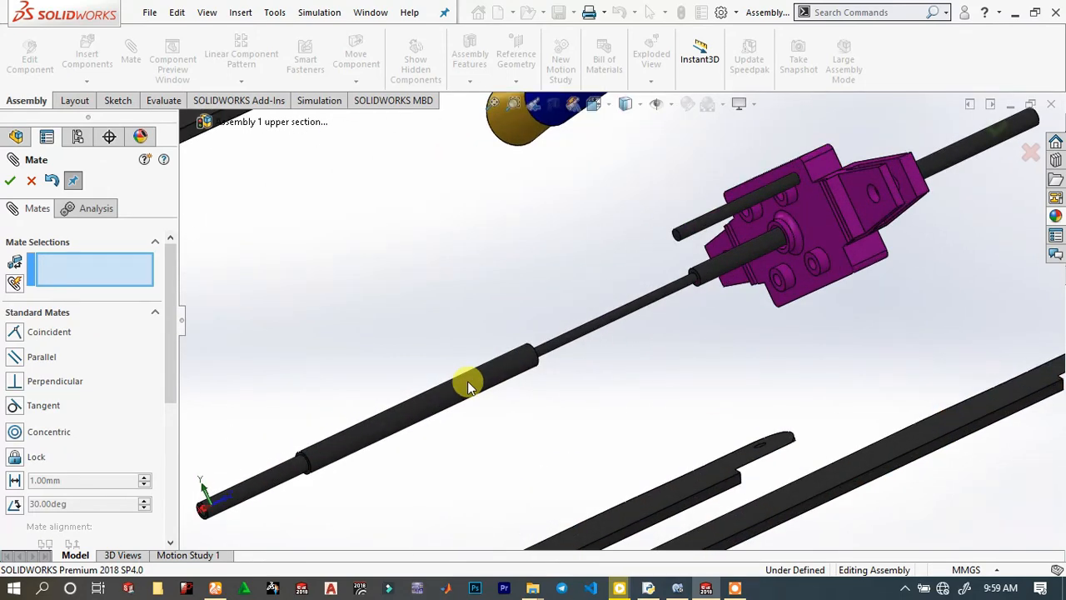
drag(468, 381, 738, 314)
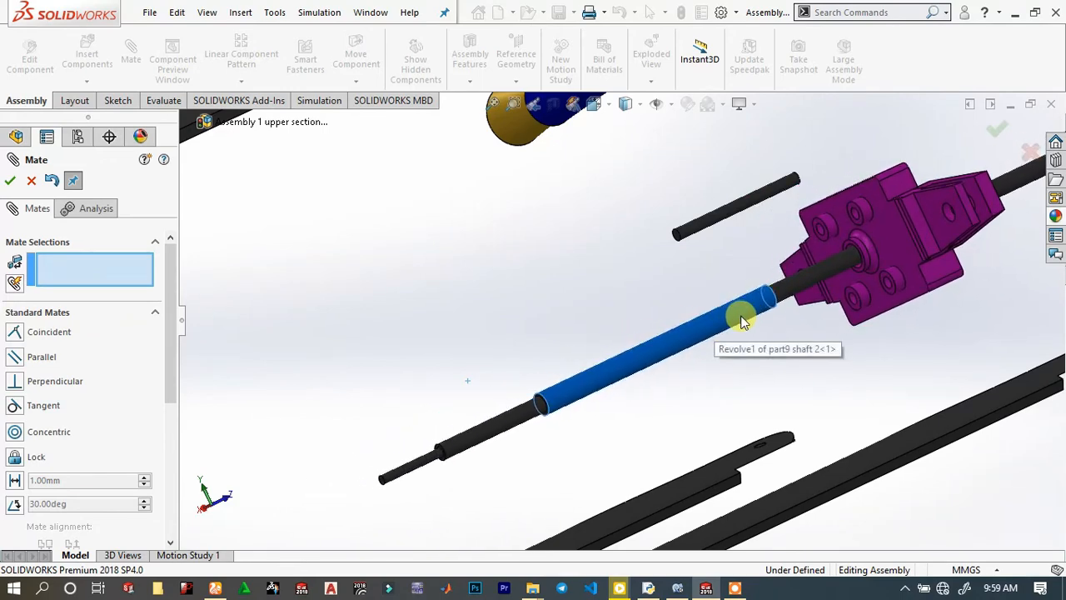
Mate the end face of shaft 2 coincident with the matching flat face of shaft 4.
scroll(747, 296, down, 1)
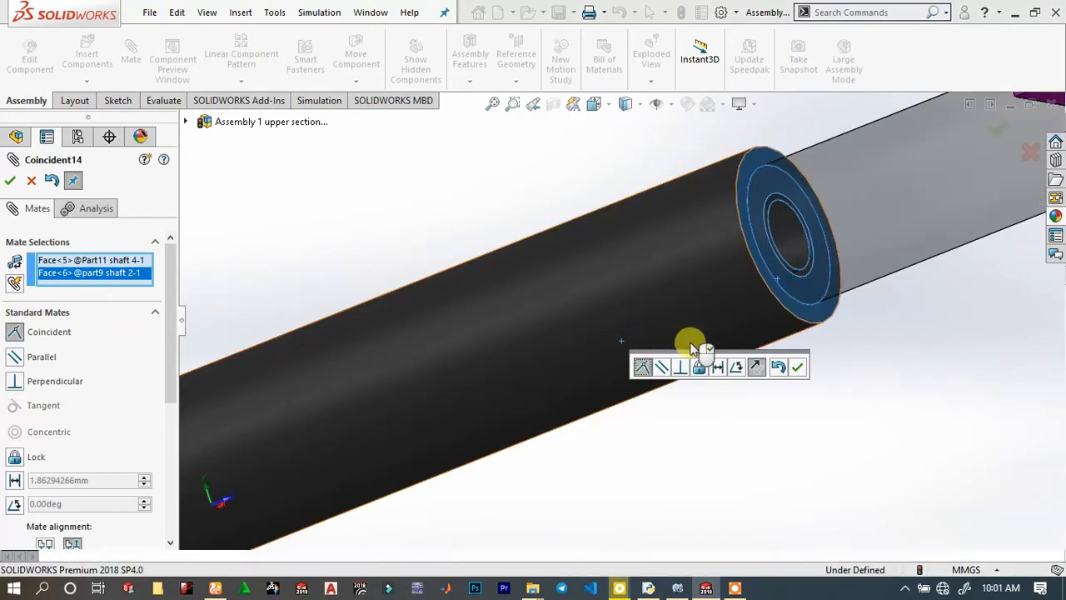
click(795, 369)
scroll(796, 369, up, 5)
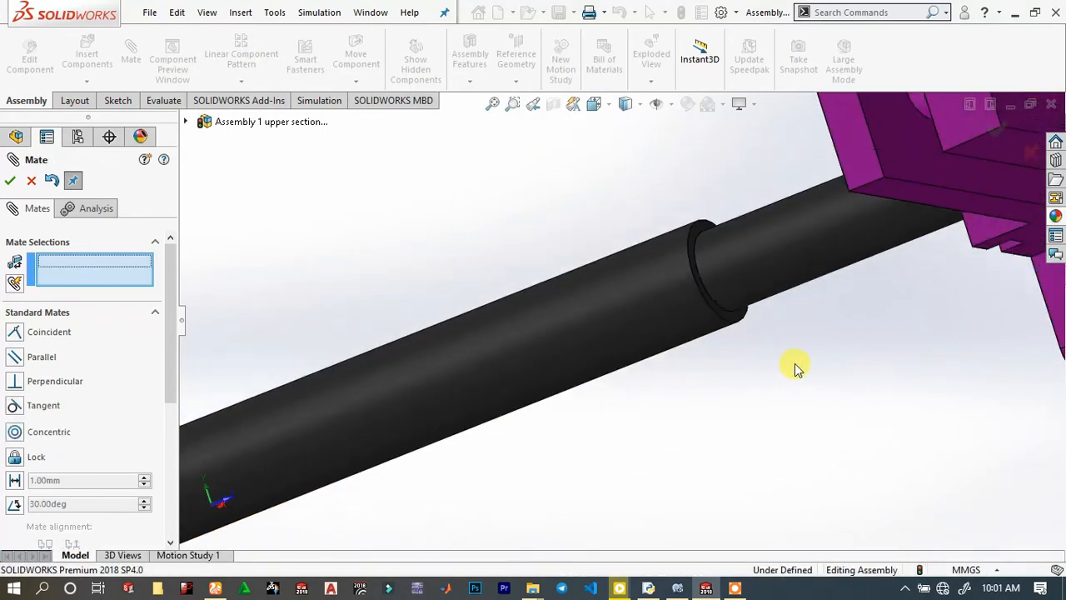
scroll(647, 342, up, 2)
scroll(609, 306, down, 2)
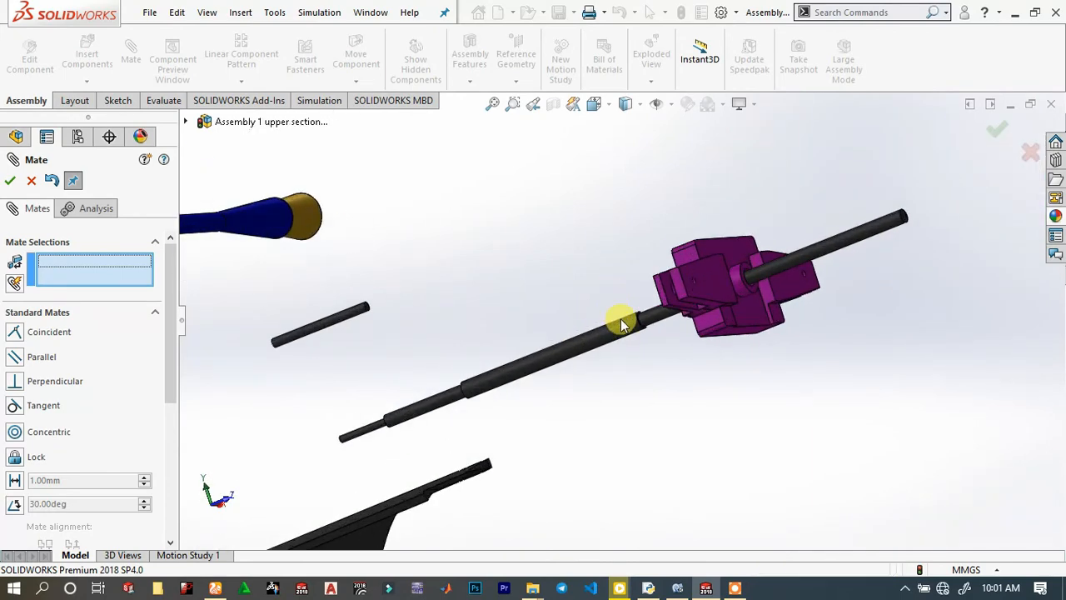
Mate the end face of shaft 2 coincident with the circular edge of the second blade holder's collar.
mouse_move(618, 321)
middle_down()
mouse_move(629, 307)
mouse_move(668, 320)
middle_up()
scroll(671, 325, down, 4)
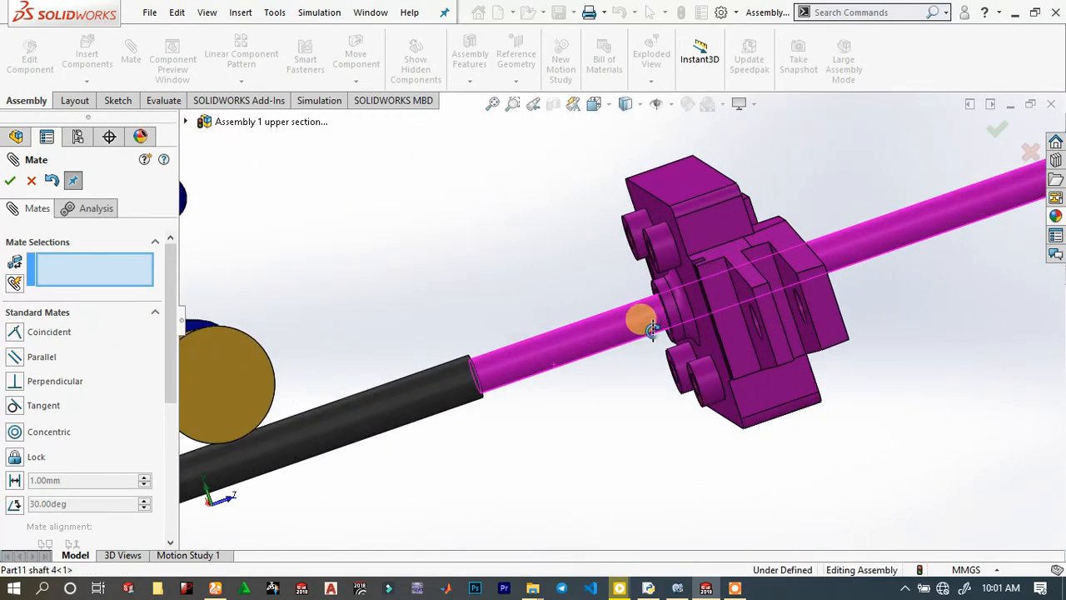
scroll(667, 316, down, 3)
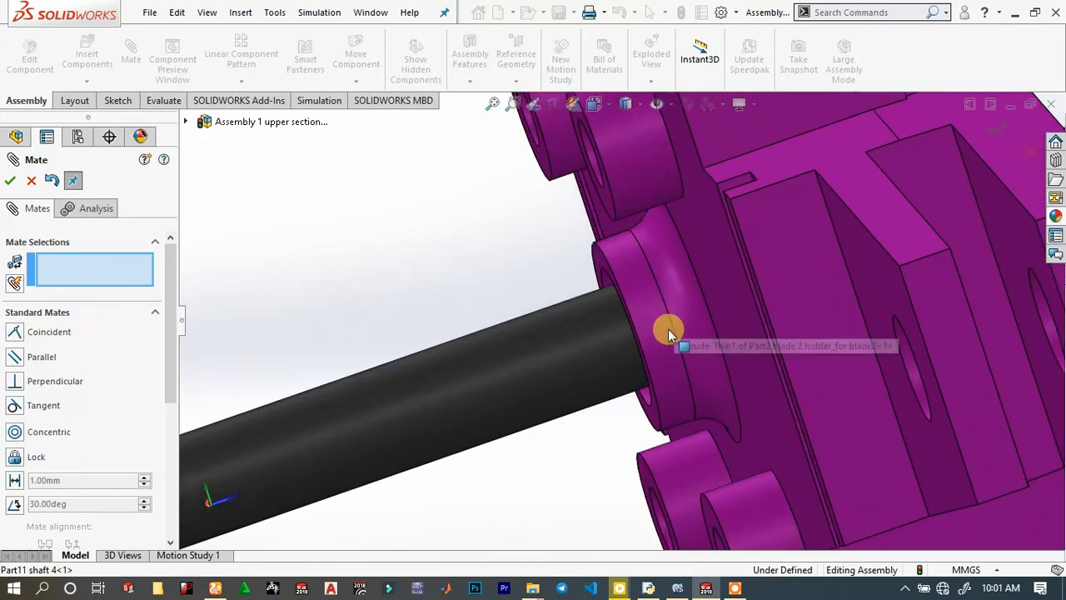
scroll(669, 333, up, 2)
scroll(507, 369, down, 3)
scroll(489, 375, down, 2)
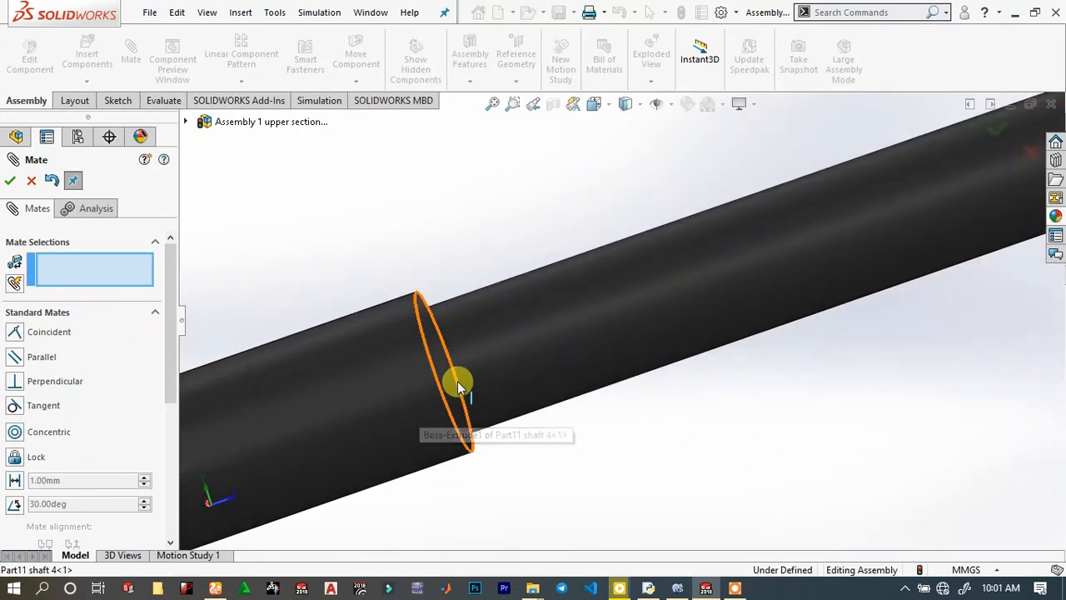
middle_drag(452, 380, 453, 302)
click(454, 302)
scroll(625, 315, up, 4)
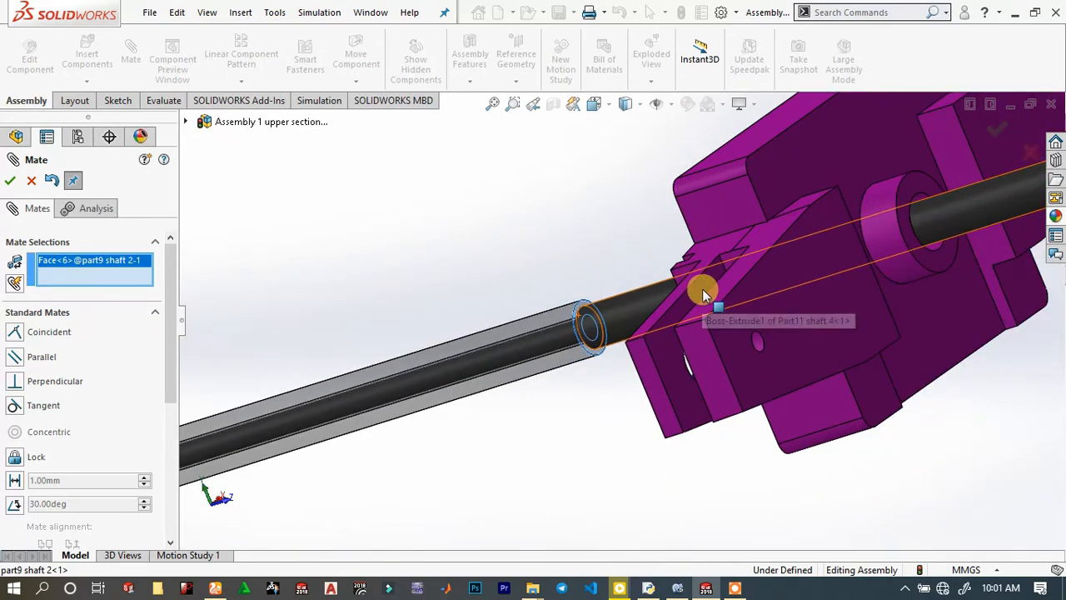
middle_drag(705, 287, 783, 248)
scroll(791, 254, down, 10)
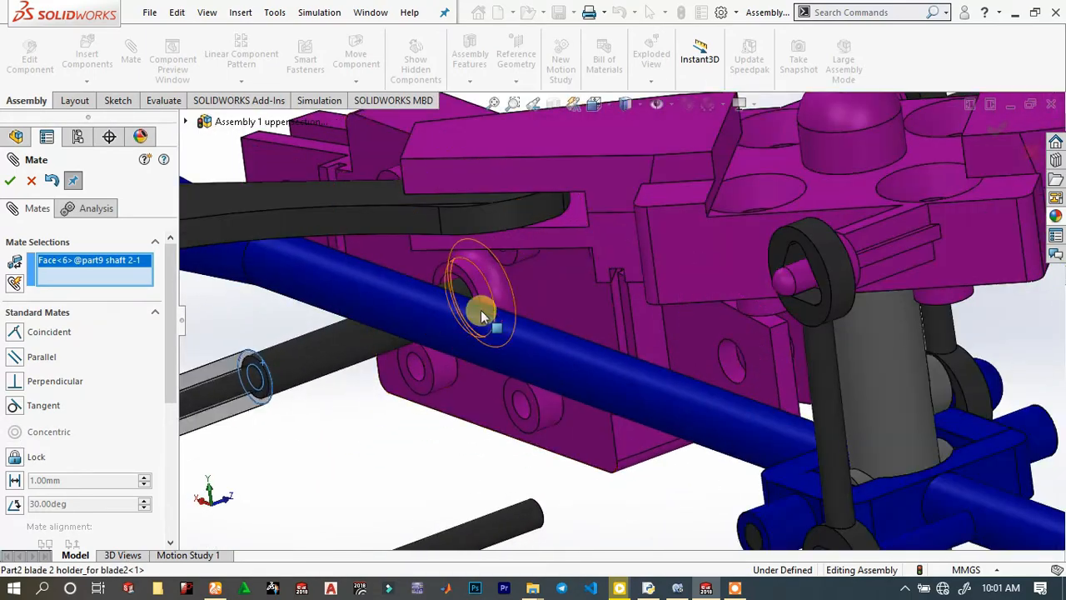
scroll(462, 338, up, 8)
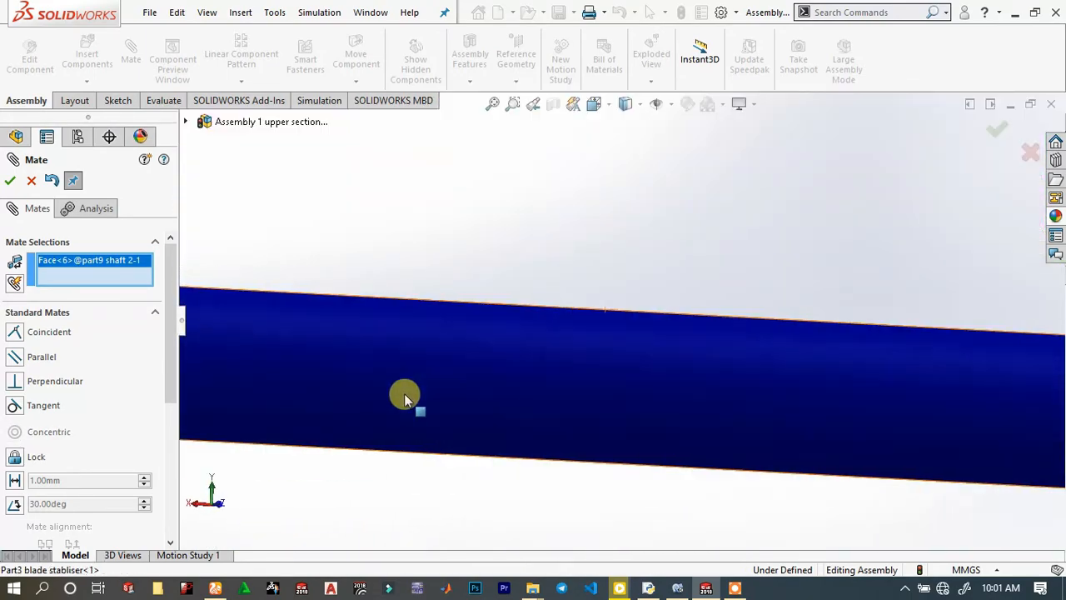
scroll(275, 499, down, 3)
scroll(297, 483, down, 8)
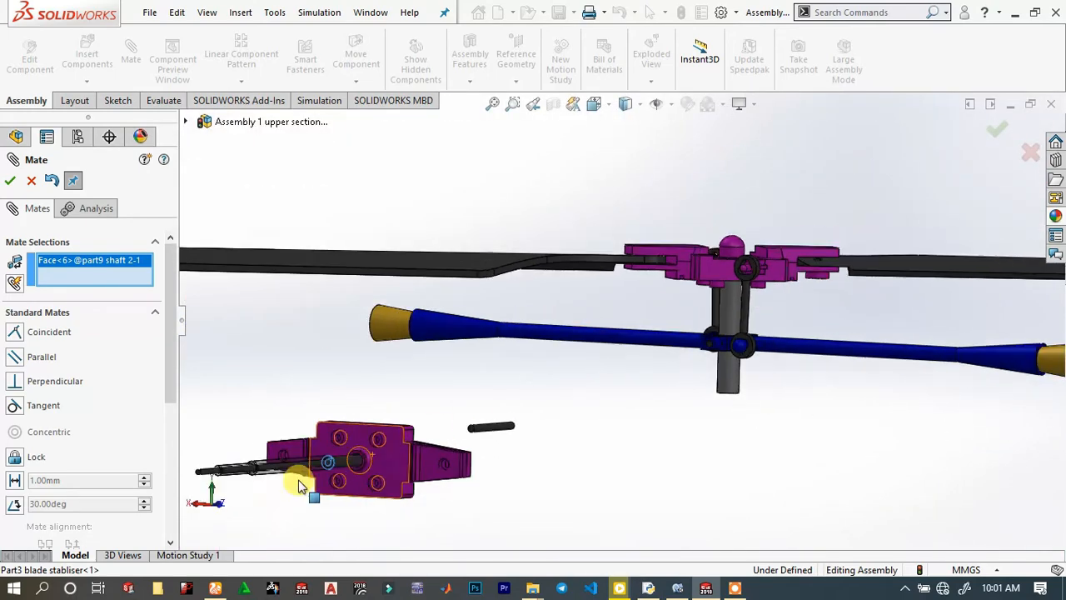
scroll(593, 417, down, 3)
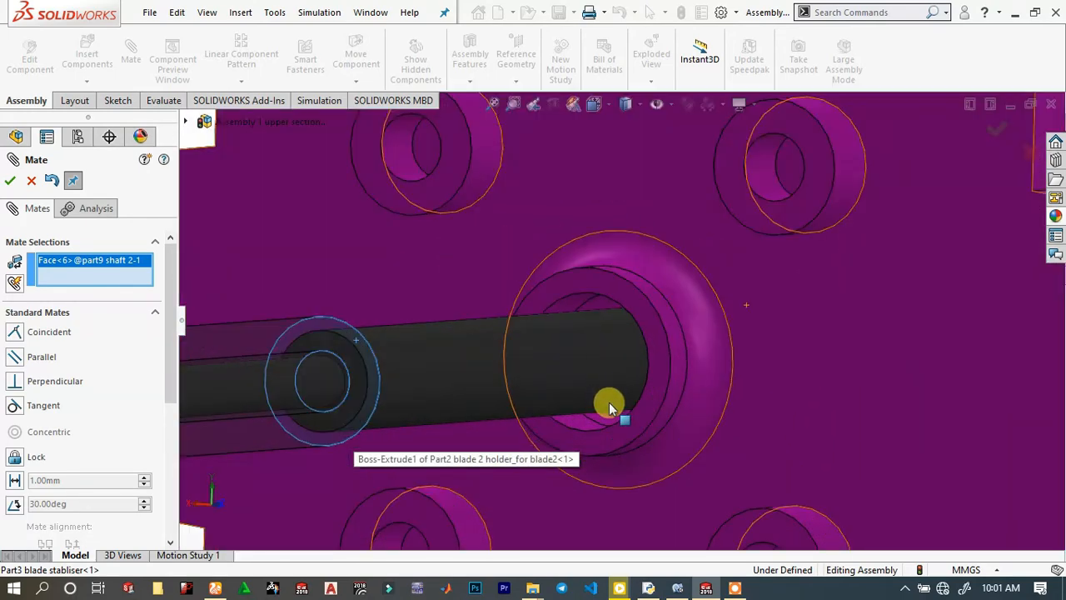
click(603, 426)
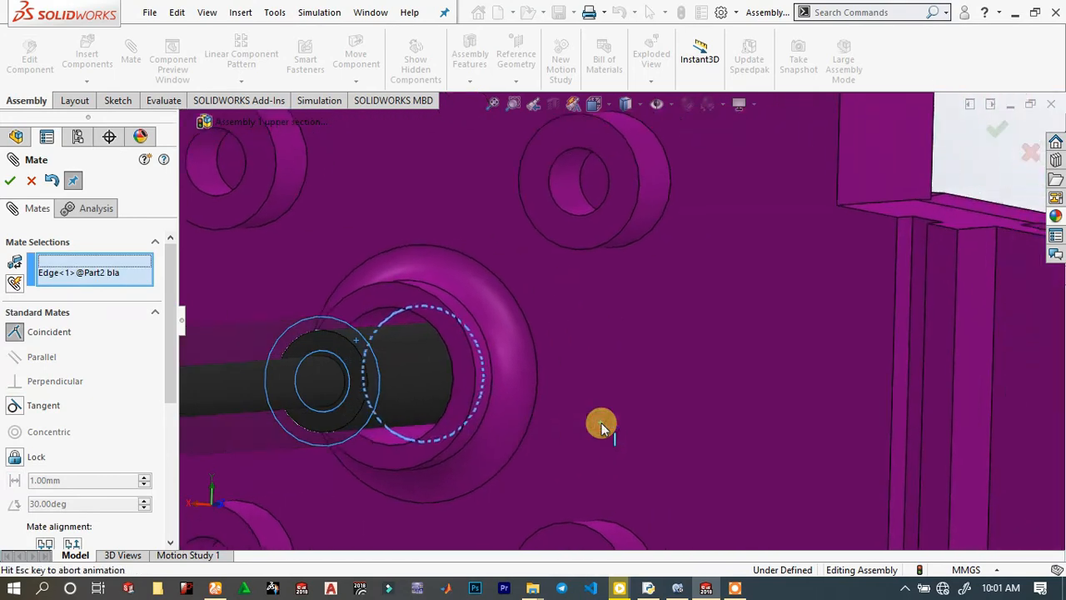
click(723, 449)
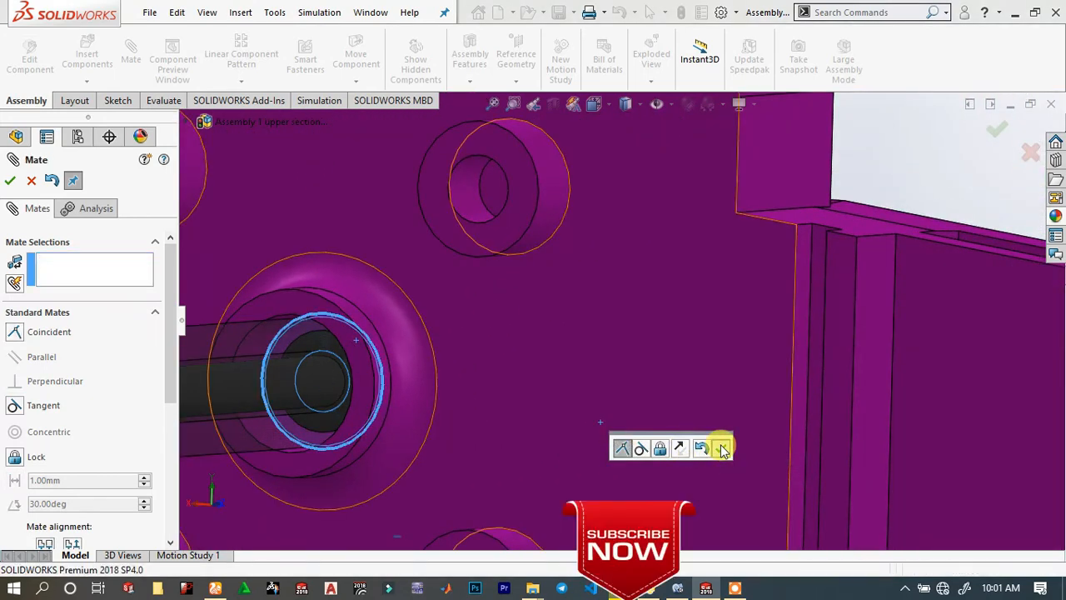
Mate the cylindrical face of shaft 4 concentric with the bore of shaft 1.
scroll(709, 442, up, 8)
scroll(583, 308, up, 5)
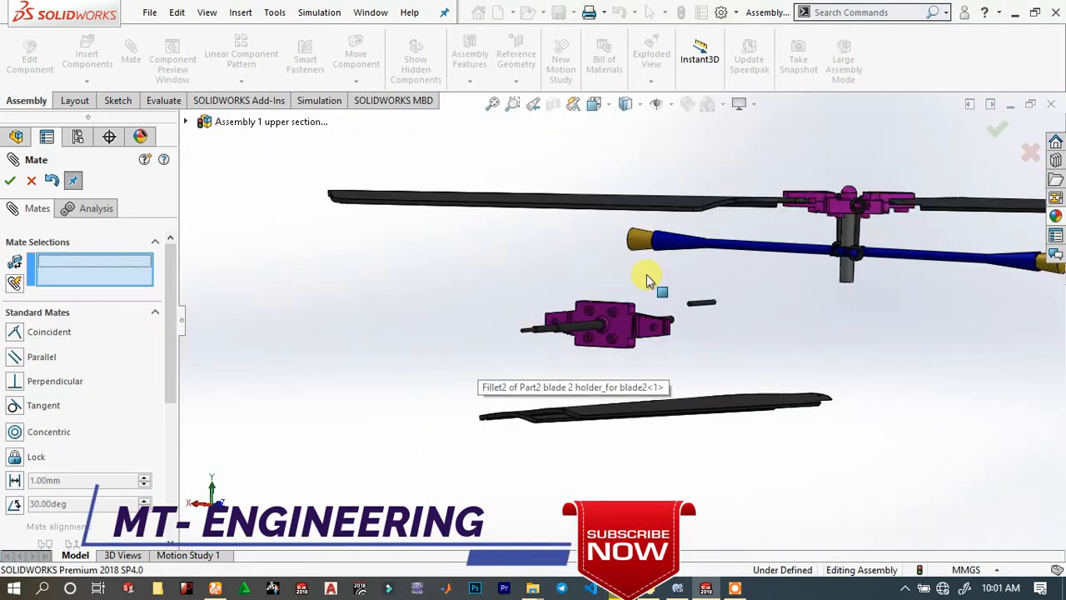
middle_drag(754, 283, 714, 278)
scroll(804, 286, down, 8)
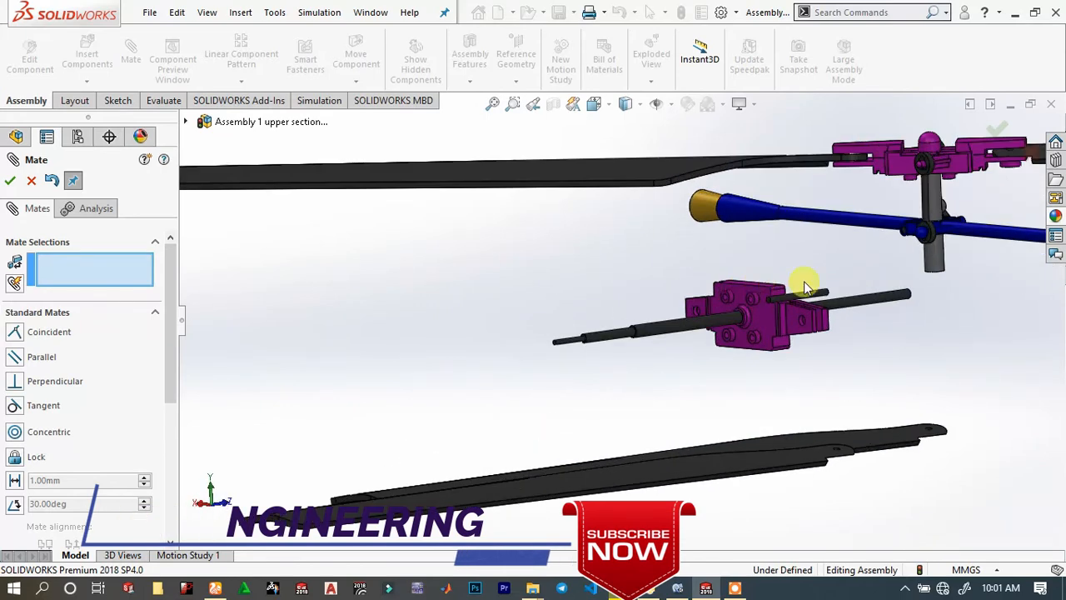
middle_drag(762, 338, 765, 347)
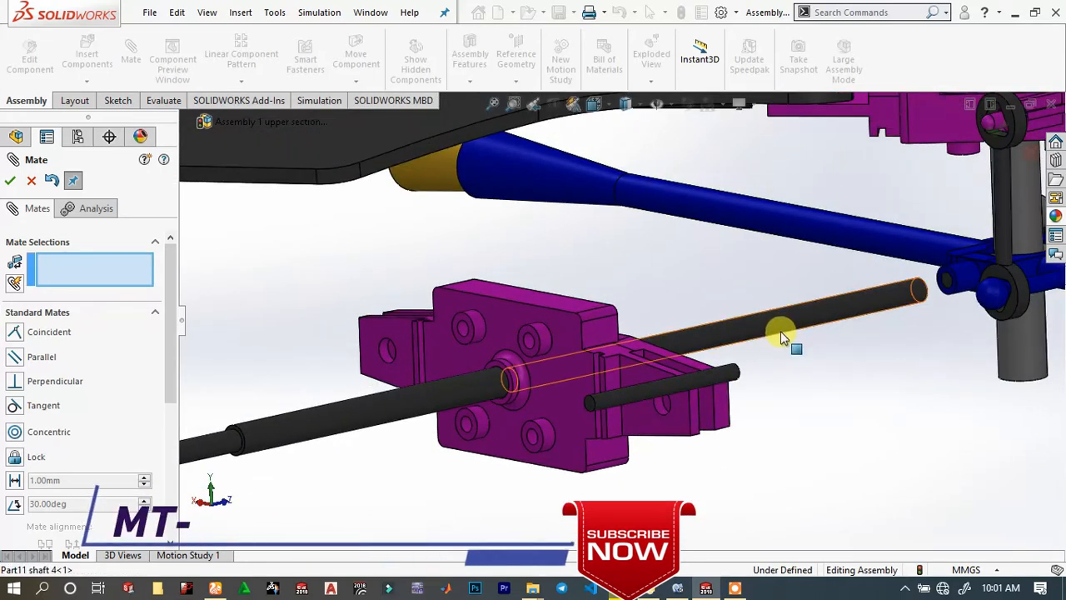
click(783, 325)
middle_drag(983, 355, 944, 209)
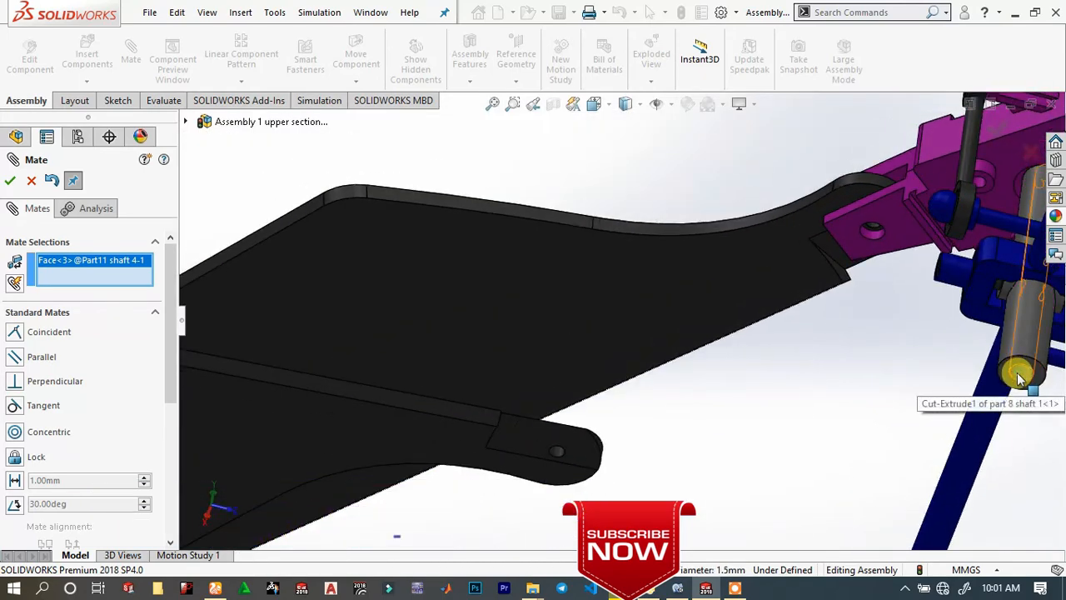
click(1019, 376)
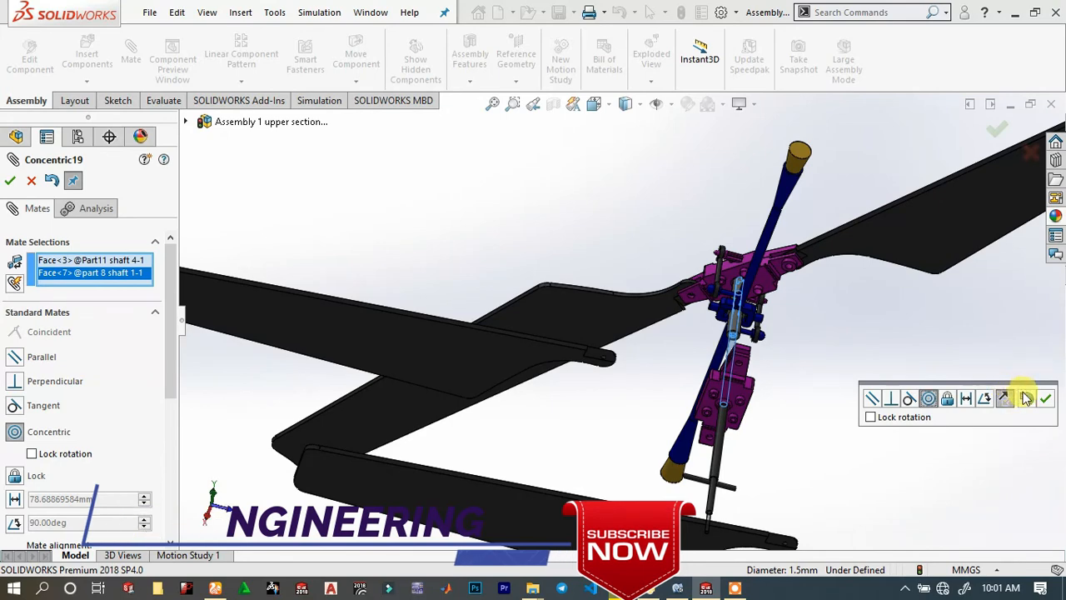
click(1046, 403)
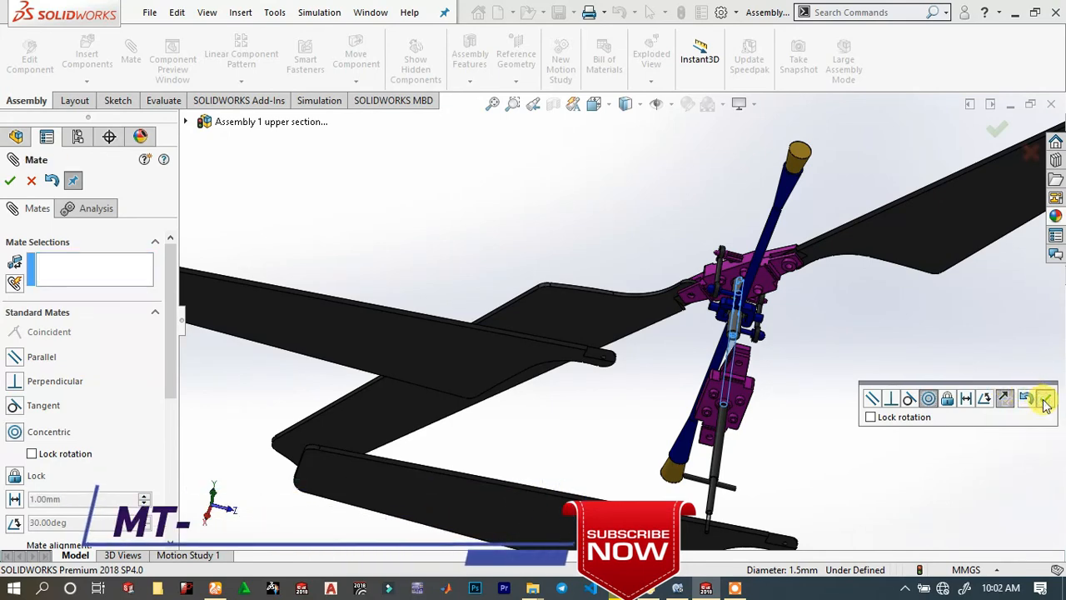
Slide shaft 4 and the lower blade holder down the common axis until the shaft's upper end clears shaft 1.
scroll(772, 324, down, 3)
middle_drag(677, 338, 611, 306)
scroll(654, 295, down, 3)
scroll(611, 306, up, 5)
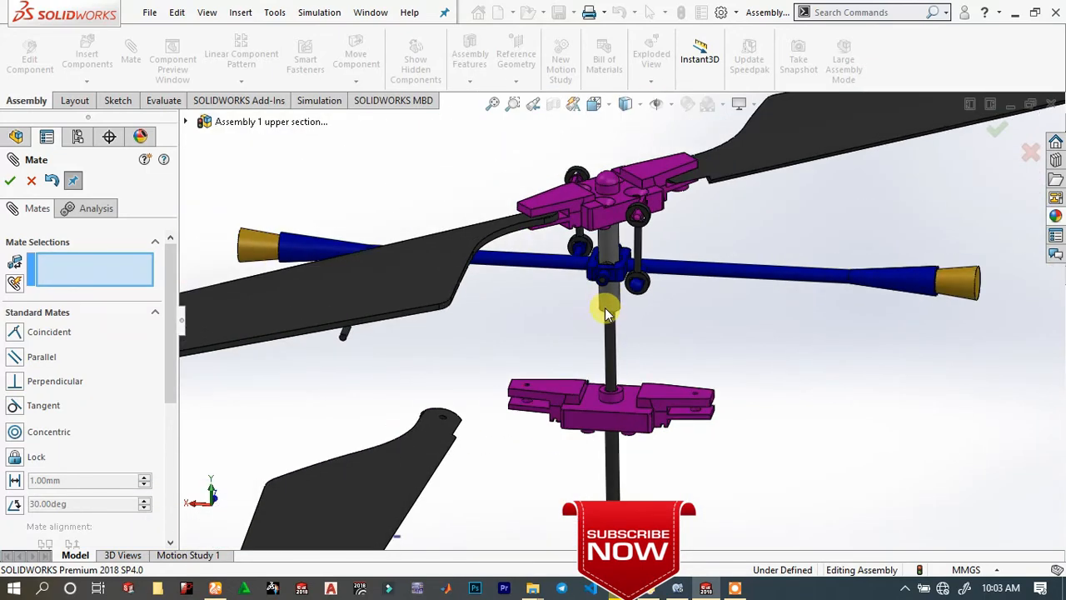
scroll(612, 312, down, 5)
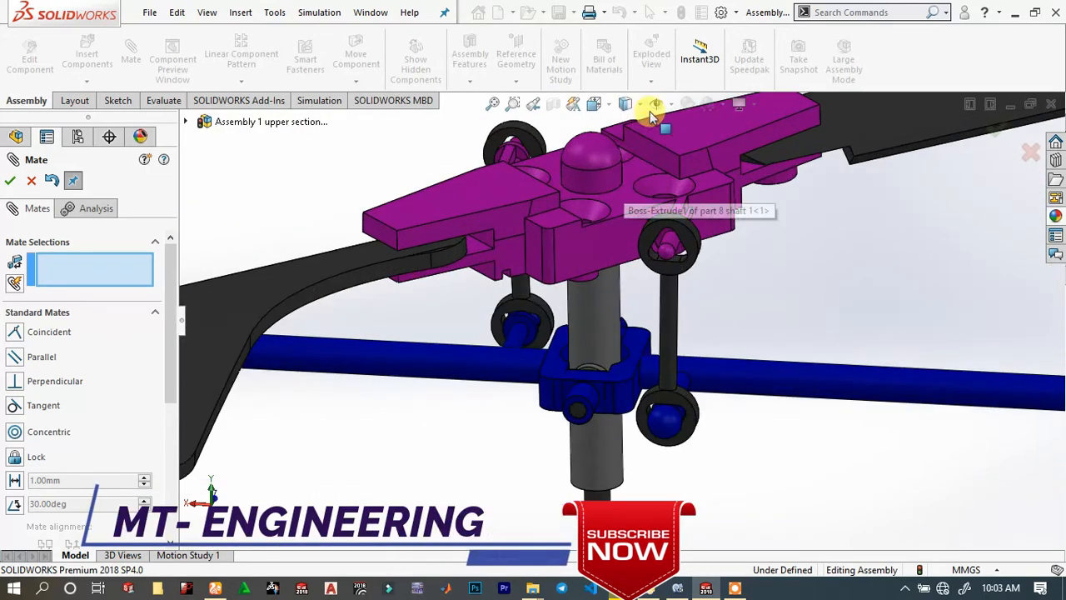
scroll(604, 483, up, 5)
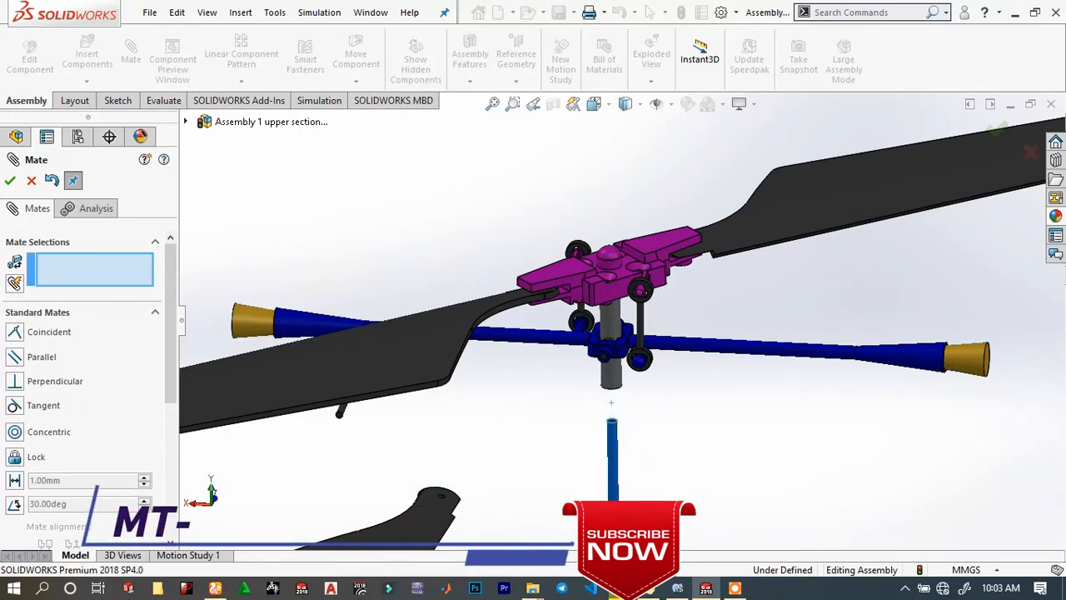
Select the upper end face of shaft 4 for mating and set the display style to Hidden Lines Visible.
scroll(612, 417, down, 5)
scroll(626, 417, down, 2)
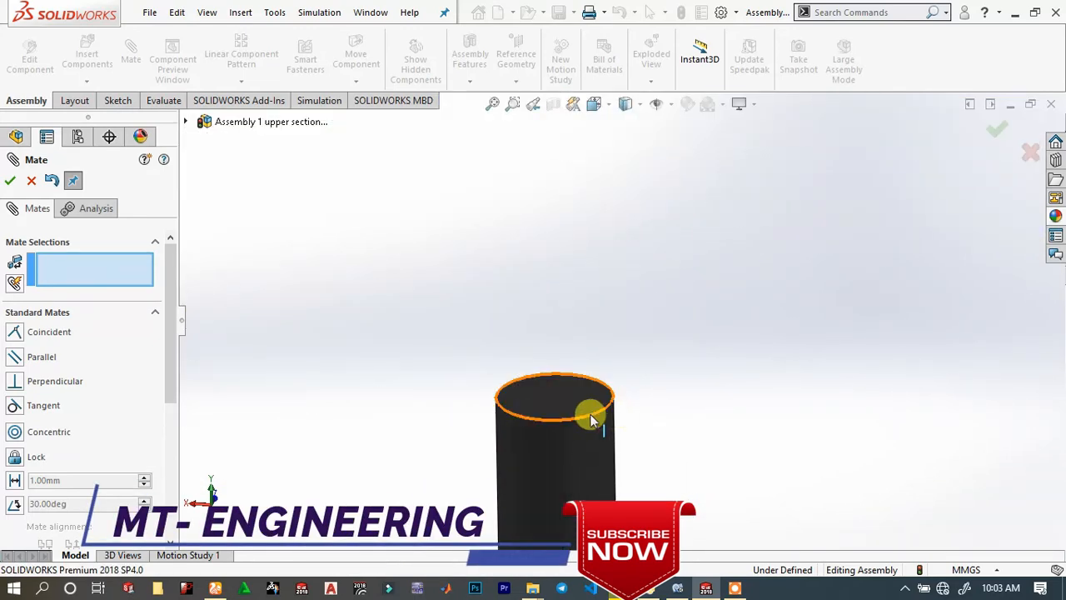
click(590, 419)
scroll(603, 375, up, 3)
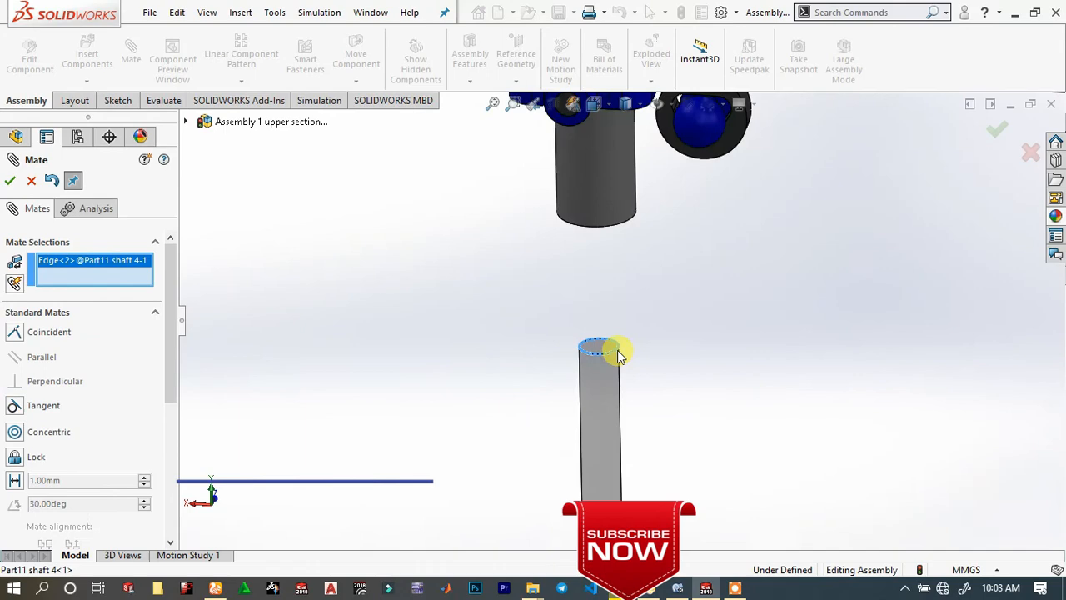
click(642, 104)
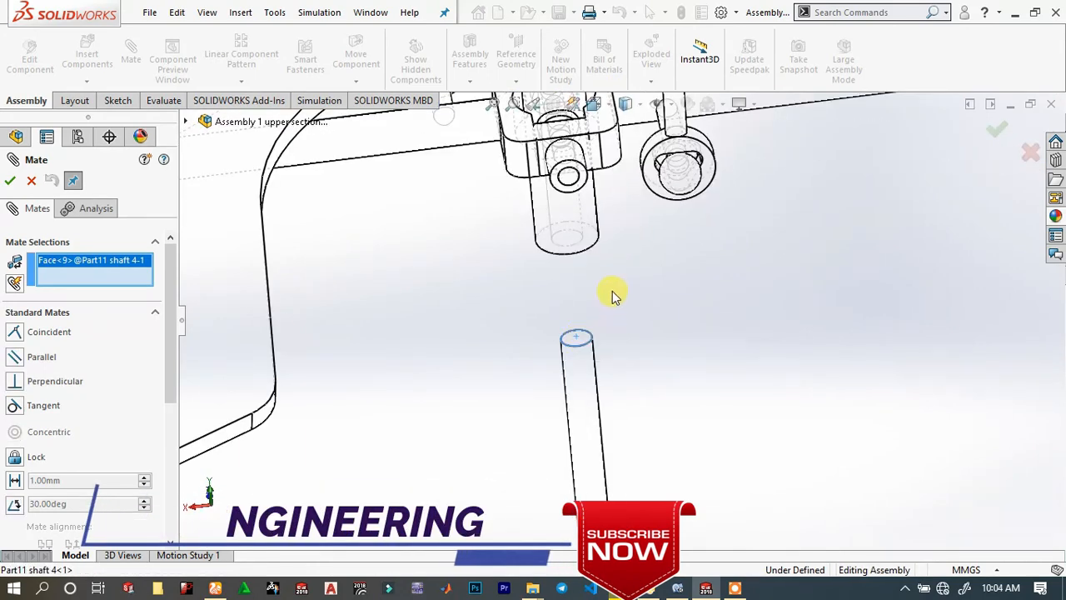
Mate shaft 4's upper end face coincident with the circular edge beneath the dome of the upper blade holder.
scroll(612, 296, up, 3)
scroll(602, 207, down, 6)
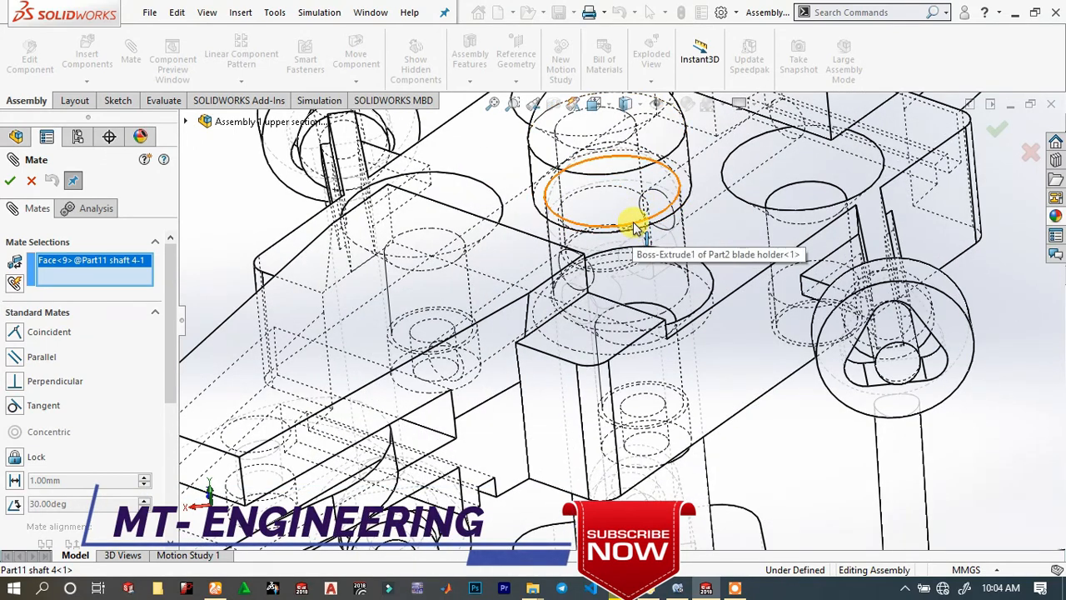
click(634, 229)
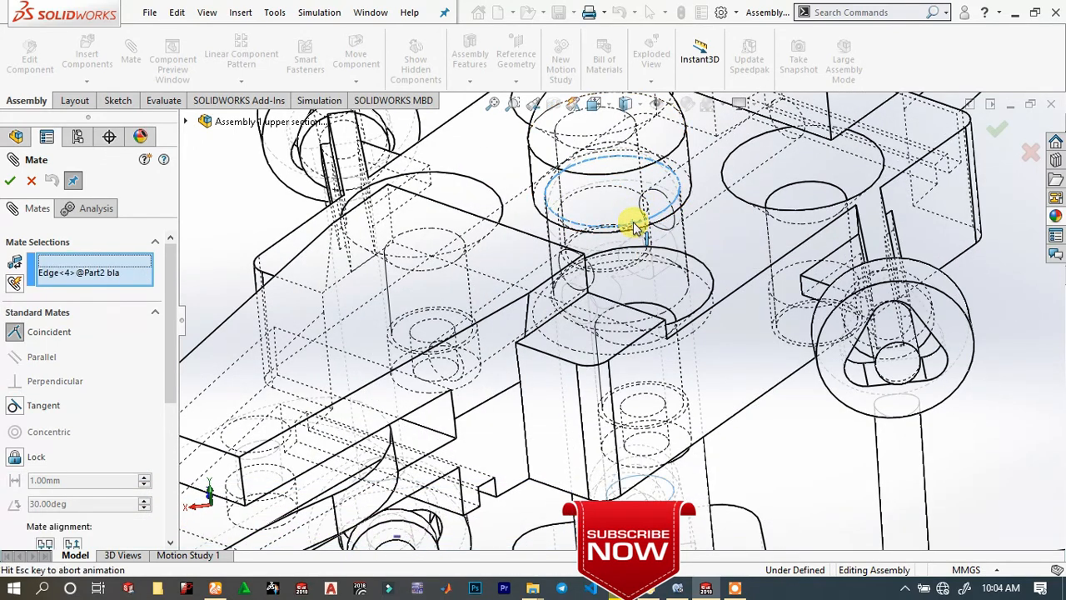
click(636, 224)
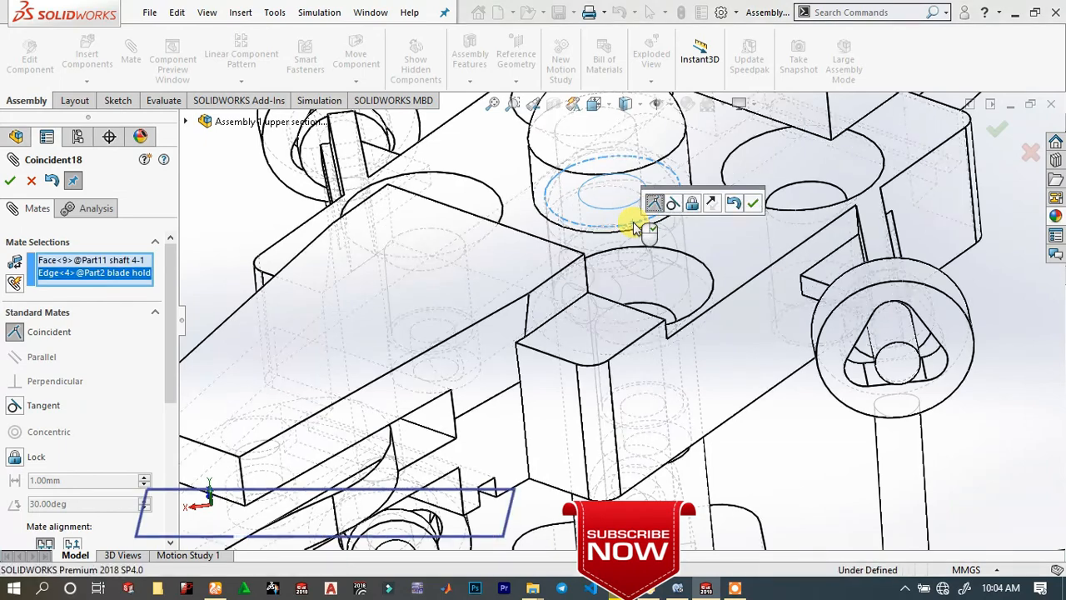
click(752, 203)
Set the display style to Shaded With Edges.
scroll(650, 257, up, 8)
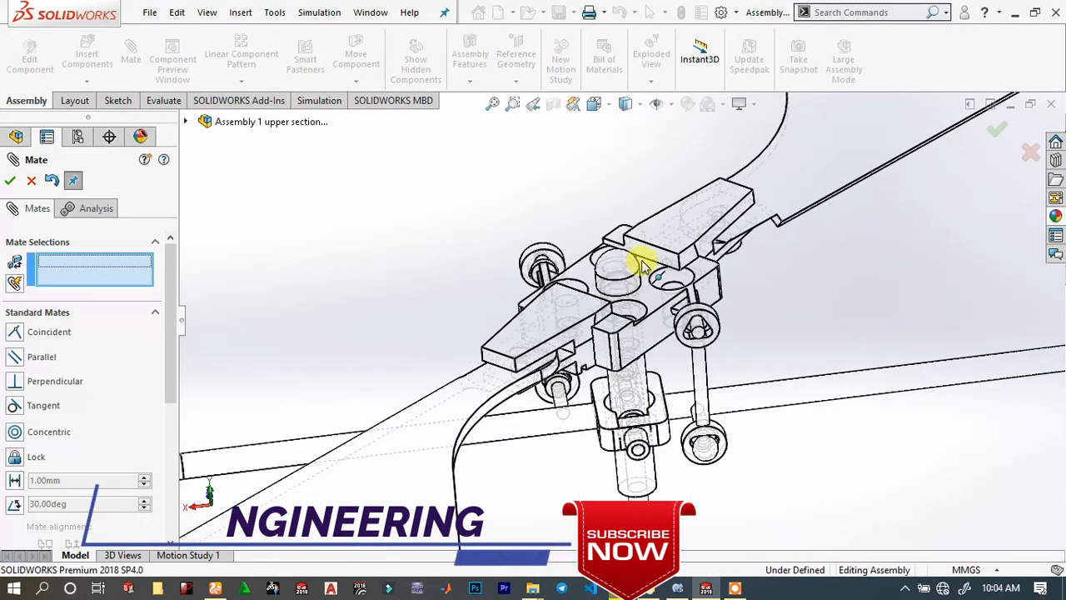
scroll(716, 380, up, 1)
scroll(649, 392, down, 2)
middle_drag(633, 381, 649, 296)
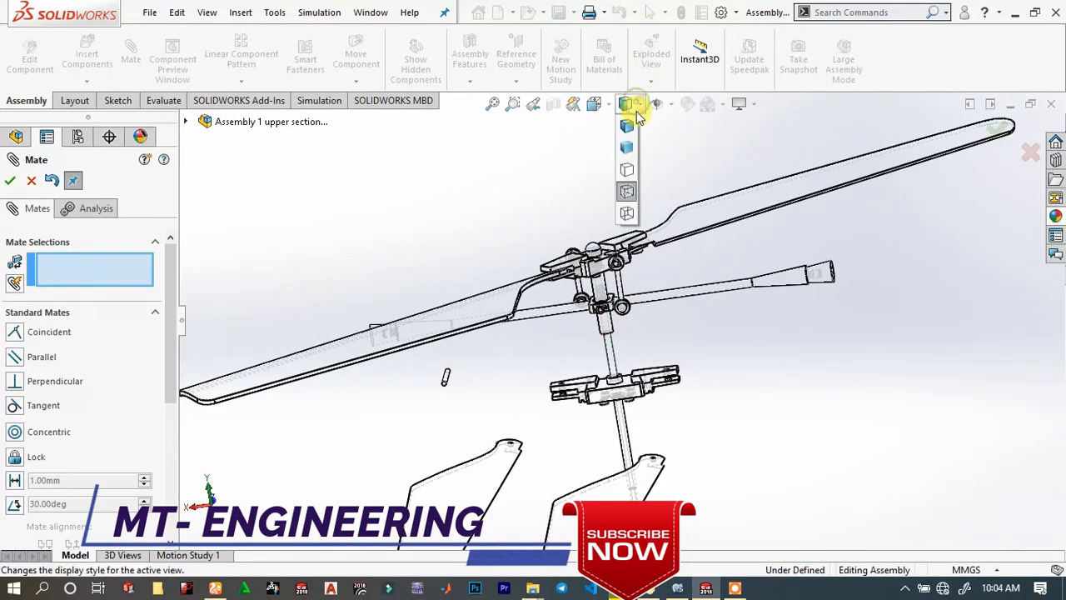
click(633, 124)
scroll(661, 326, down, 3)
scroll(661, 428, up, 5)
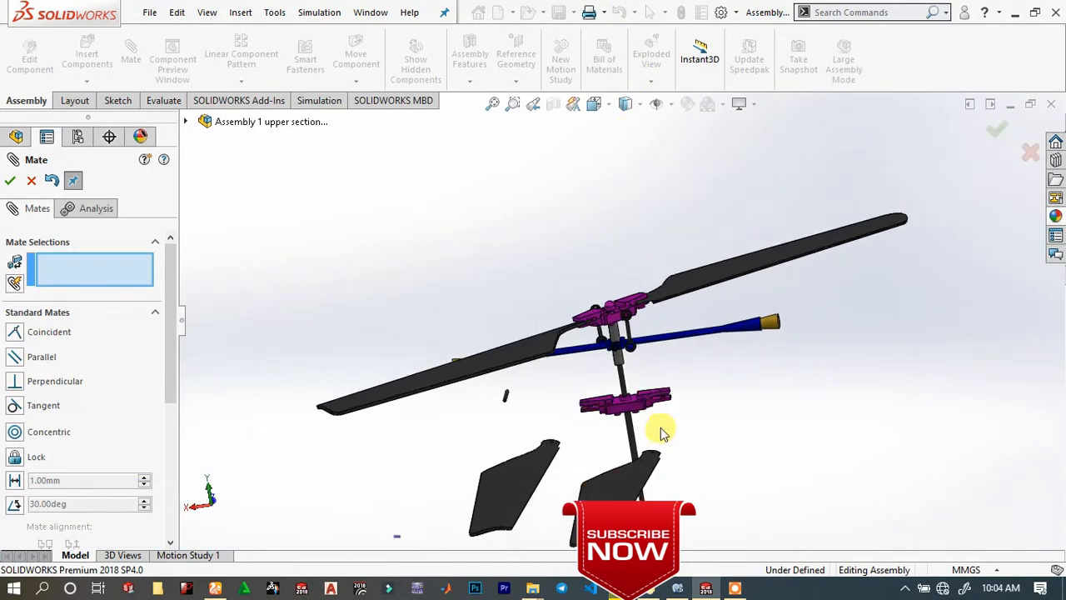
Turn the lower blade holder about the shaft and move the two loose mirrored blades closer to it.
scroll(590, 381, down, 2)
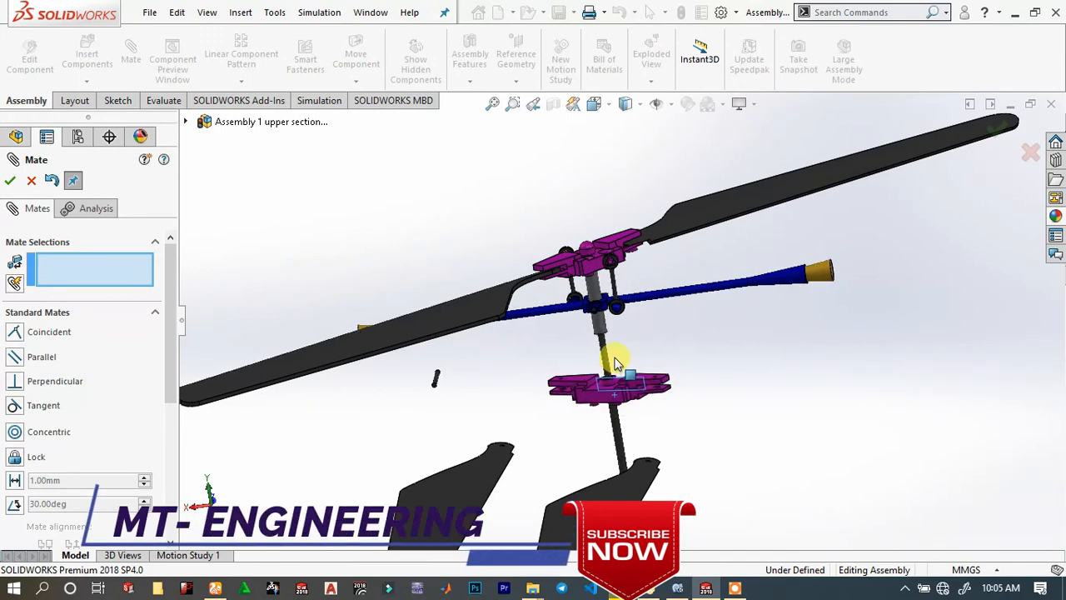
drag(663, 369, 646, 272)
scroll(642, 440, down, 2)
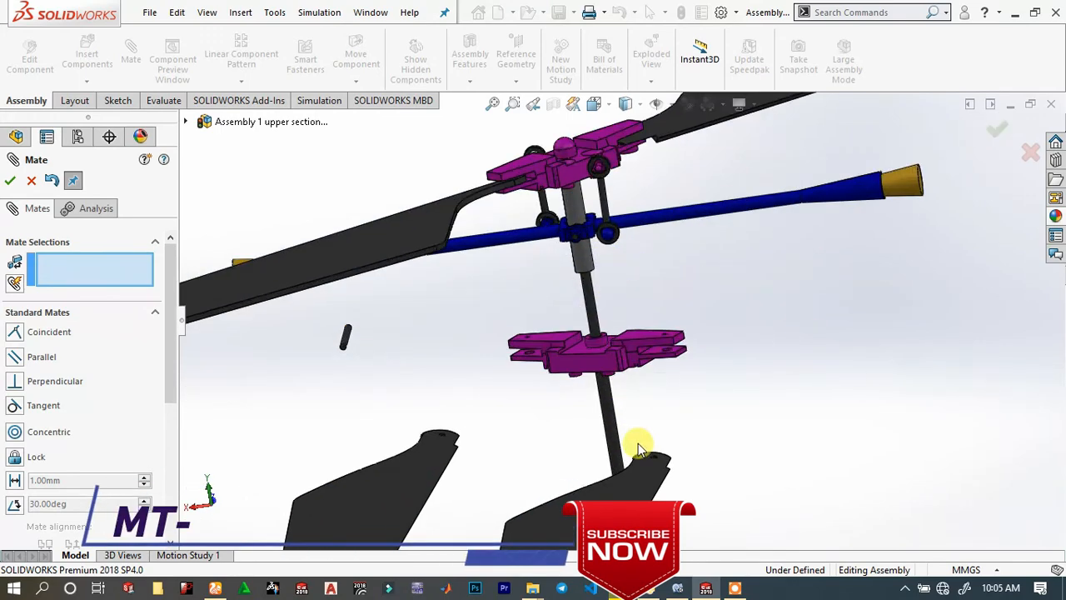
drag(629, 485, 728, 413)
drag(437, 407, 479, 353)
Mate the recessed root face of the first loose mirrored blade coincident with the inner face of the lower holder's lower fork arm.
scroll(797, 345, down, 4)
scroll(866, 413, down, 3)
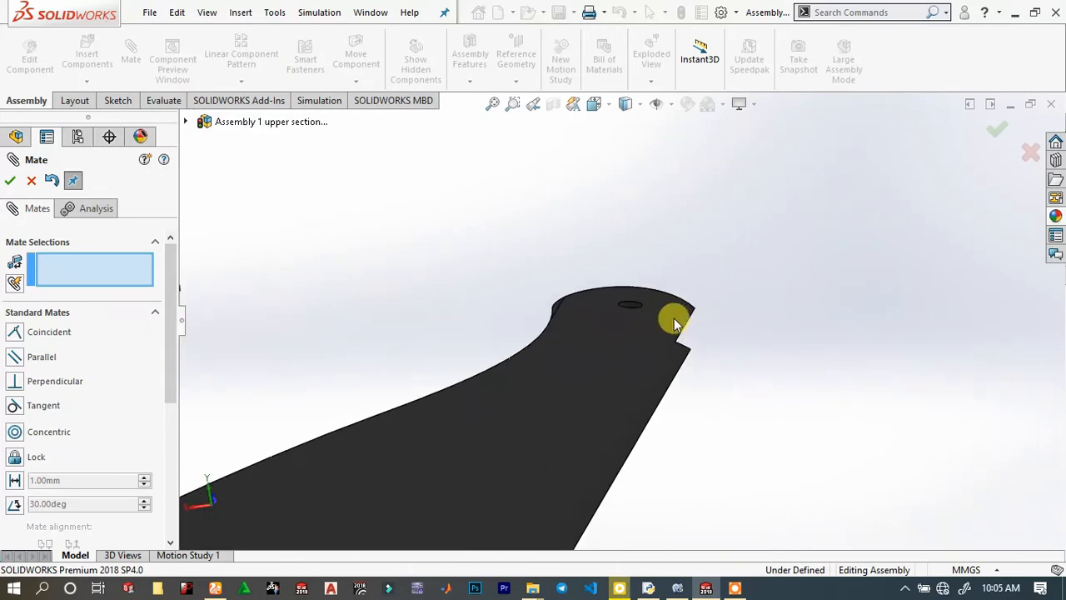
middle_drag(641, 336, 551, 283)
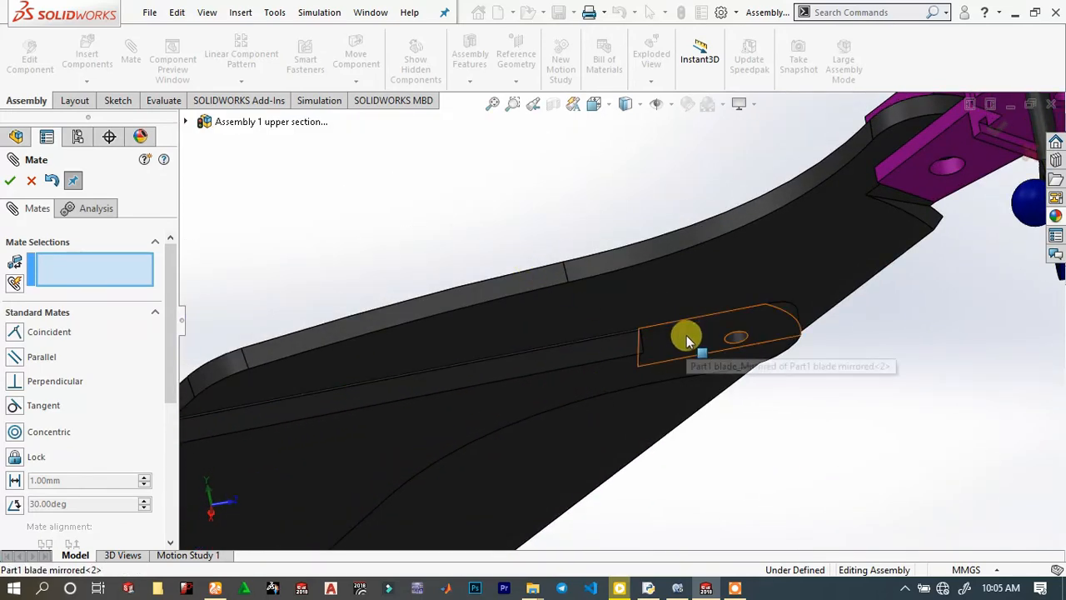
click(688, 342)
scroll(707, 347, up, 5)
middle_drag(714, 358, 779, 350)
scroll(597, 381, down, 5)
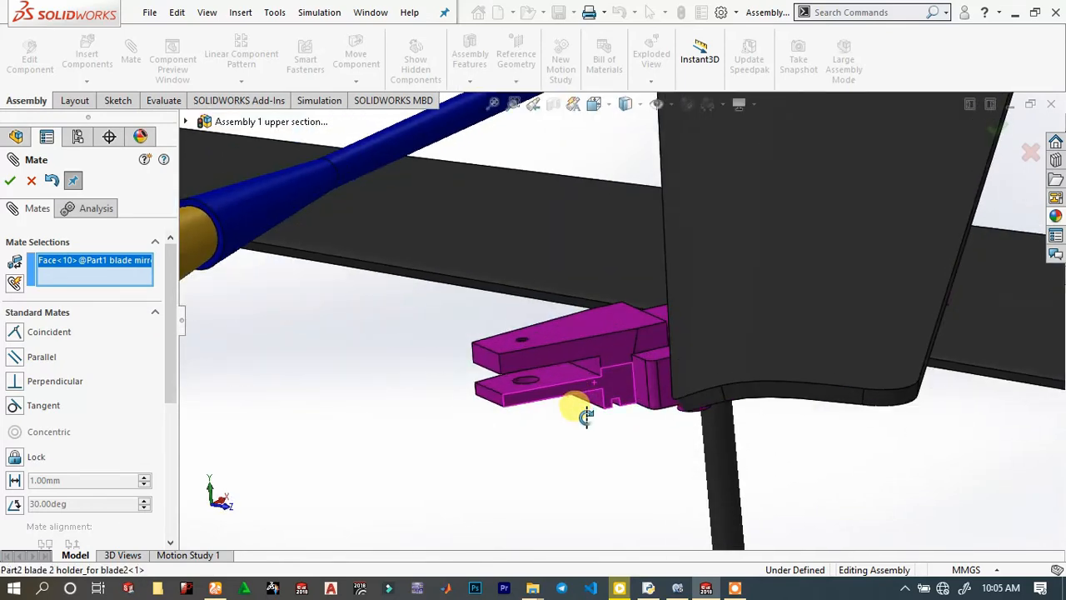
click(569, 379)
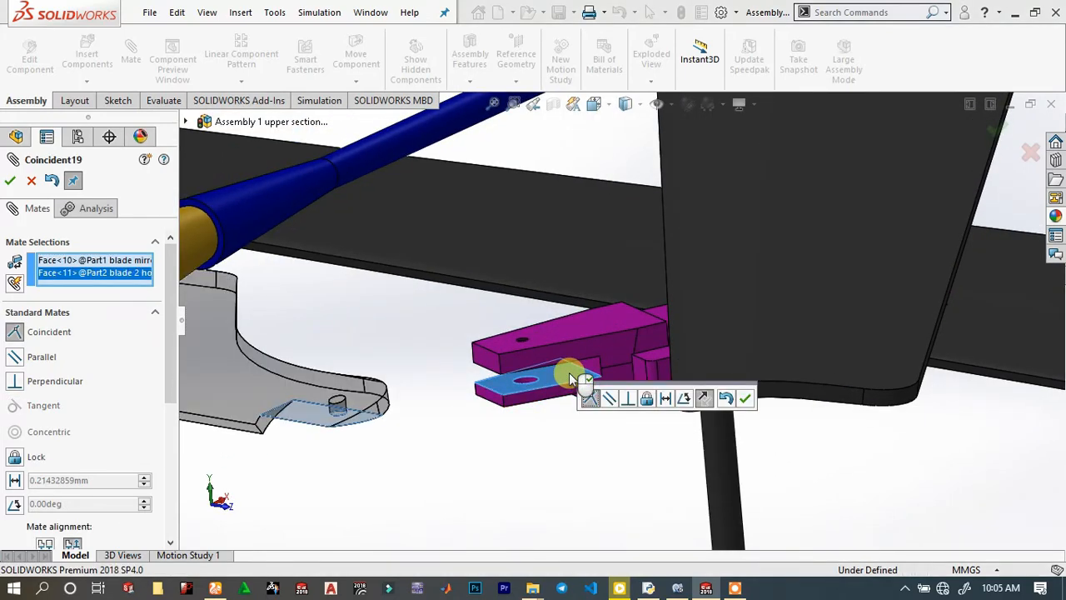
click(744, 399)
Mate the hole in the lower holder's fork arm concentric with the first mirrored blade's root hole.
scroll(554, 394, down, 5)
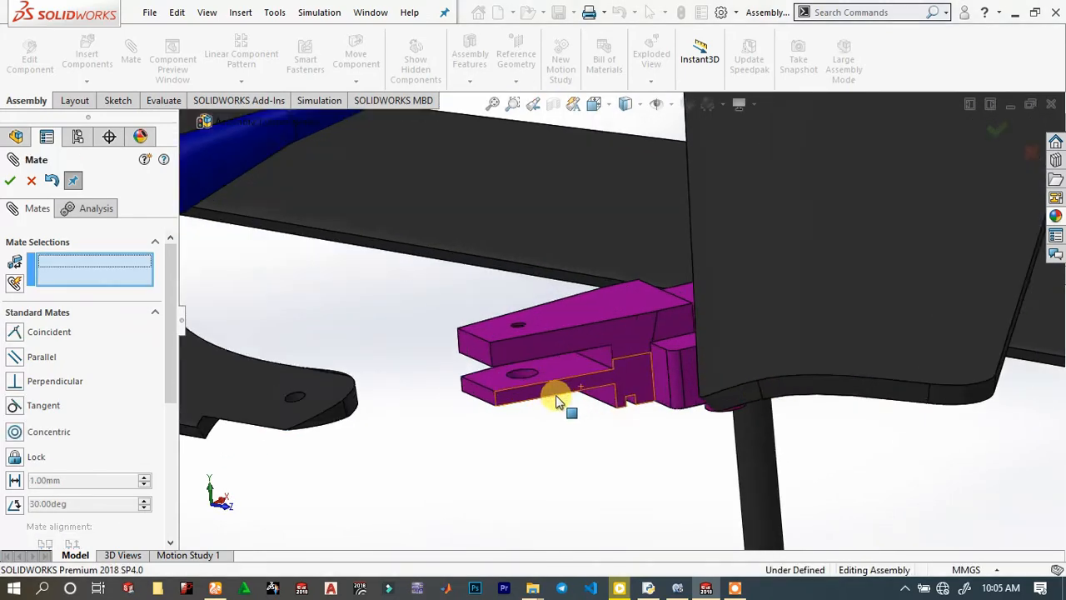
click(516, 343)
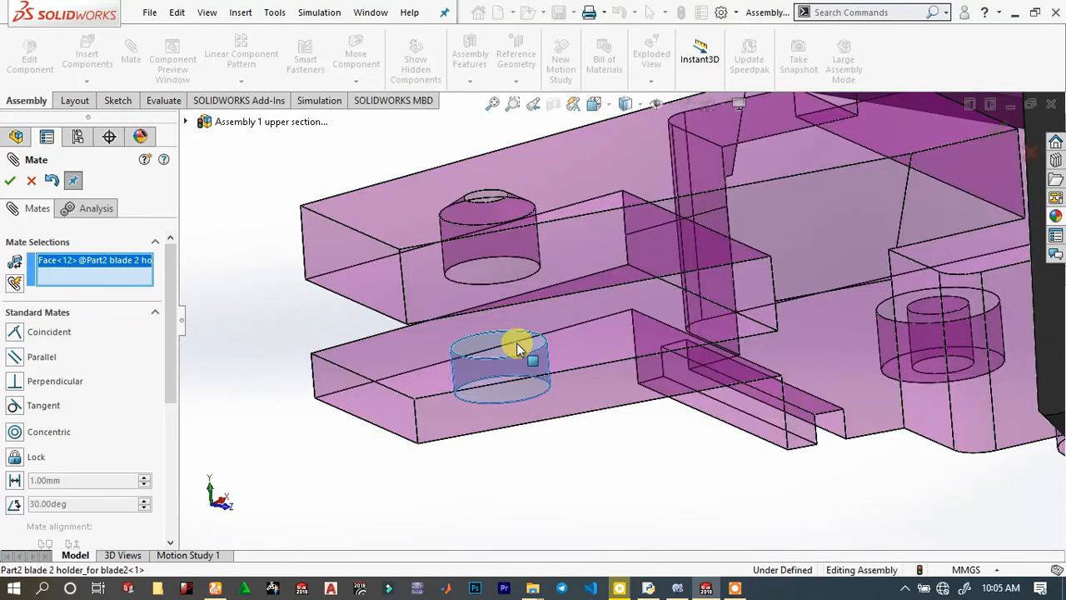
scroll(373, 362, up, 2)
scroll(373, 362, up, 3)
scroll(669, 334, down, 4)
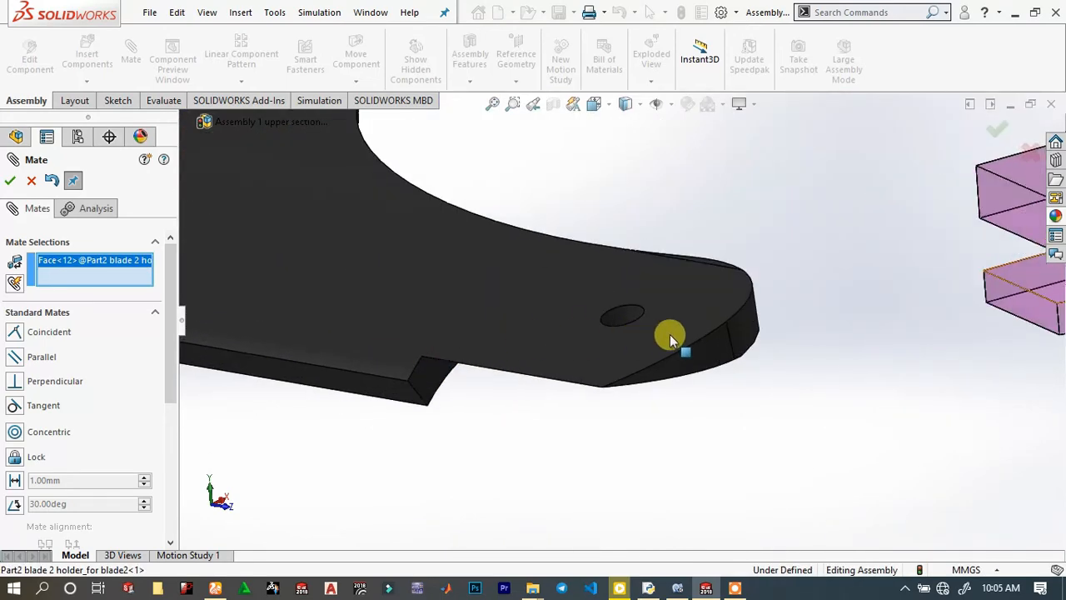
click(626, 319)
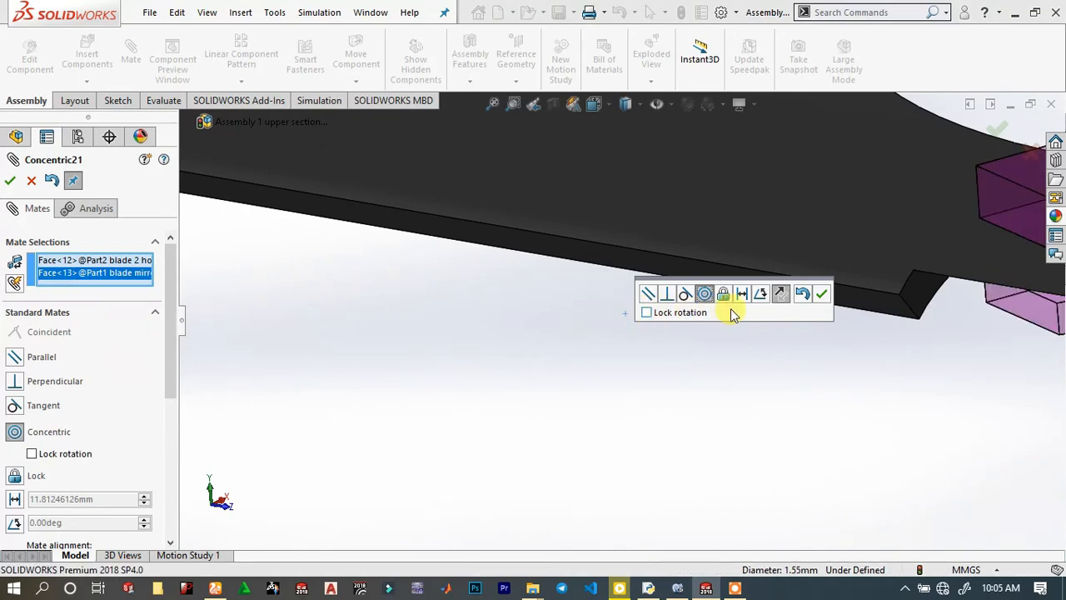
click(822, 294)
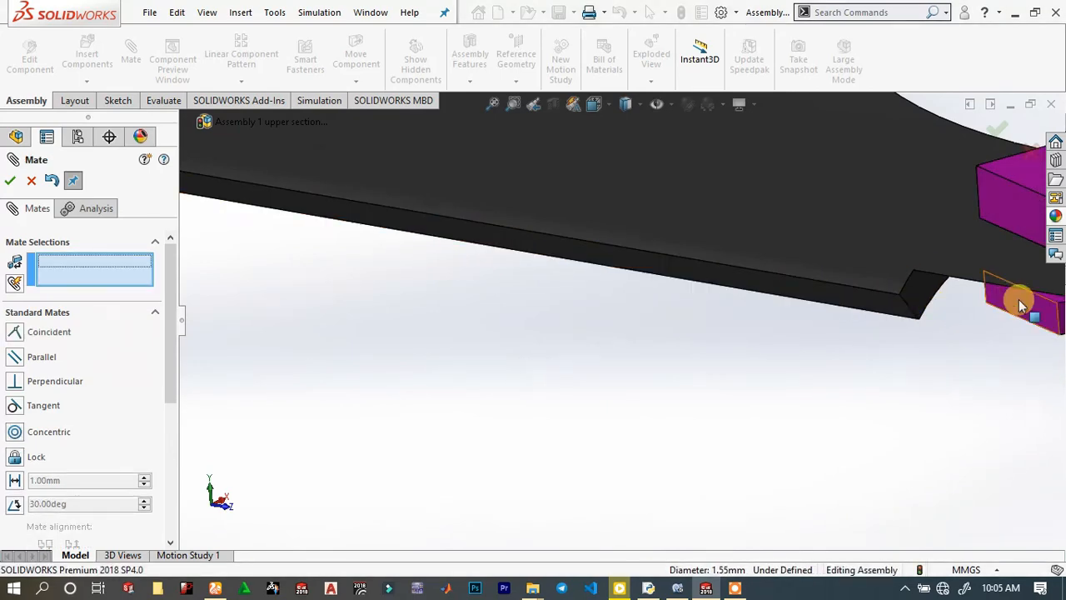
Swing the first mirrored blade about its pin hole so it extends outward from the lower holder.
scroll(919, 275, up, 3)
drag(640, 292, 562, 338)
scroll(763, 329, up, 6)
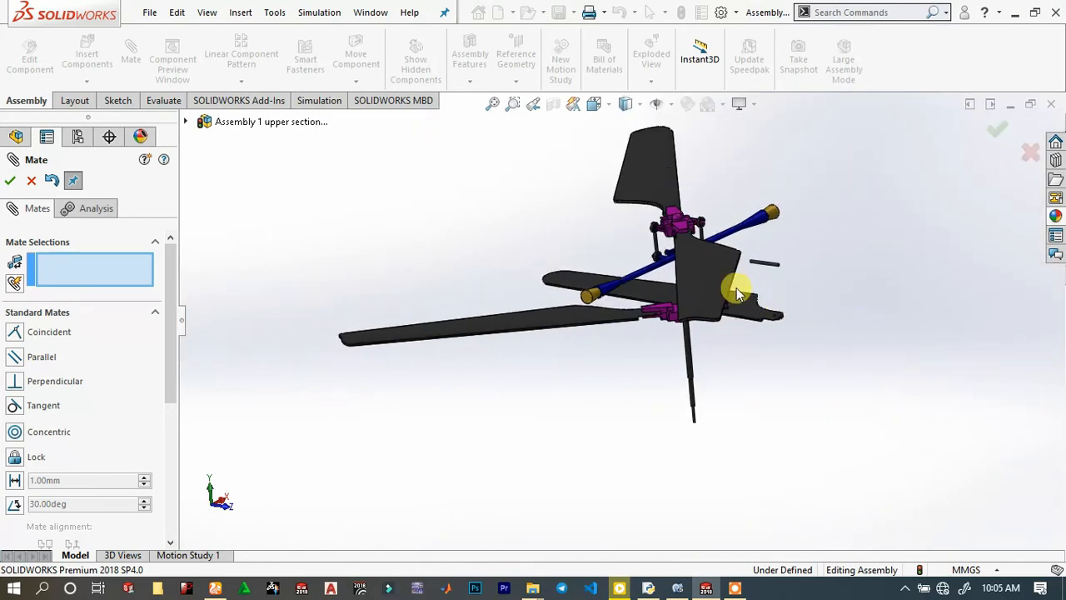
Mate the inner face of the lower holder's opposite lower fork arm coincident with the second mirrored blade's recessed root face.
scroll(738, 290, down, 1)
middle_drag(638, 290, 657, 324)
scroll(717, 331, down, 3)
scroll(749, 328, down, 4)
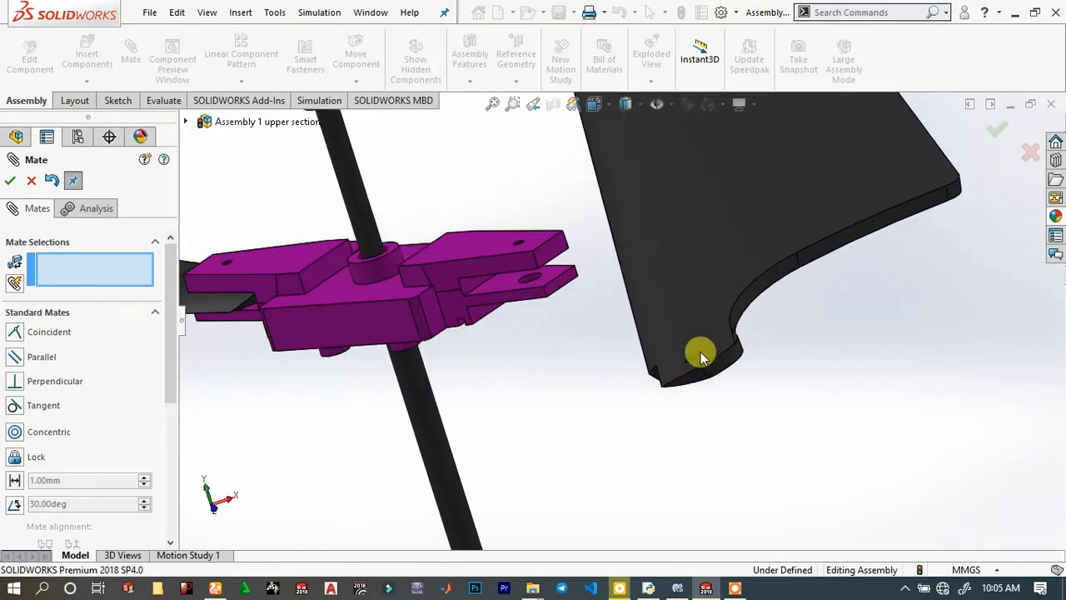
scroll(528, 272, down, 1)
click(547, 273)
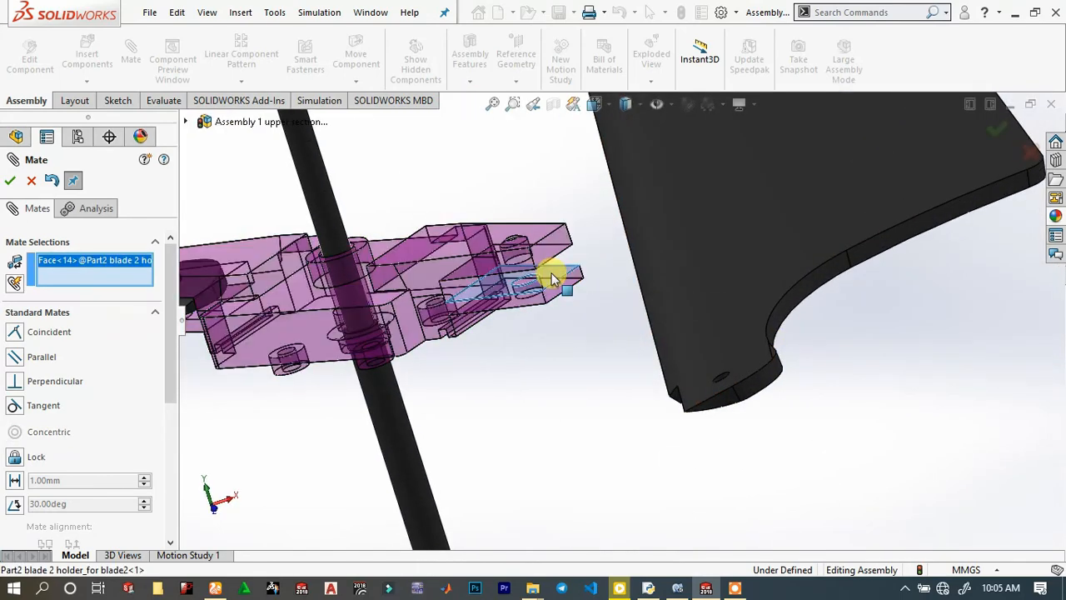
scroll(708, 344, up, 4)
middle_drag(670, 341, 619, 285)
scroll(658, 325, down, 2)
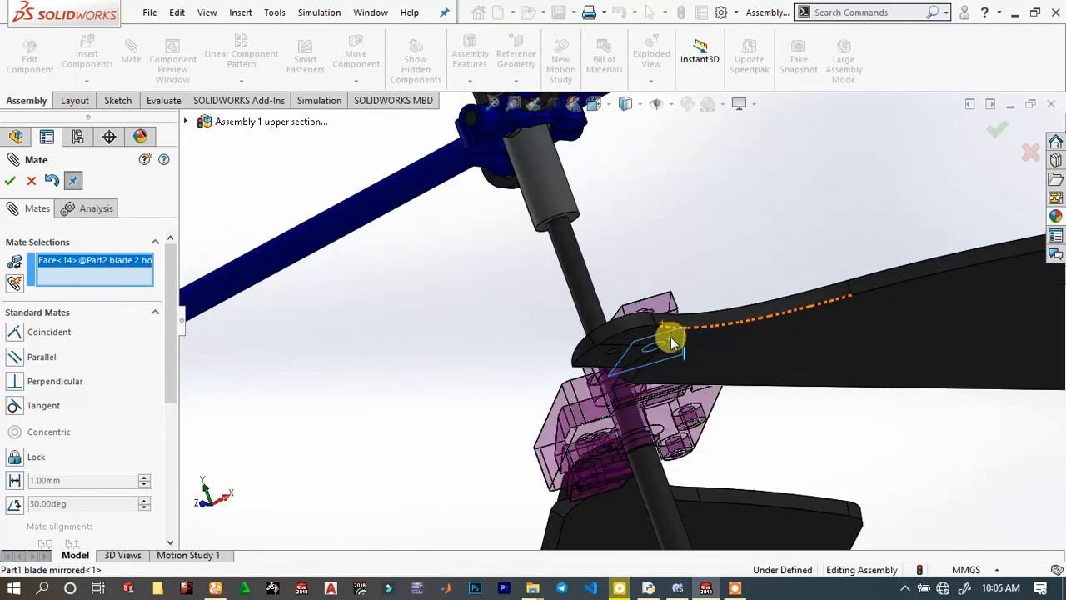
click(606, 355)
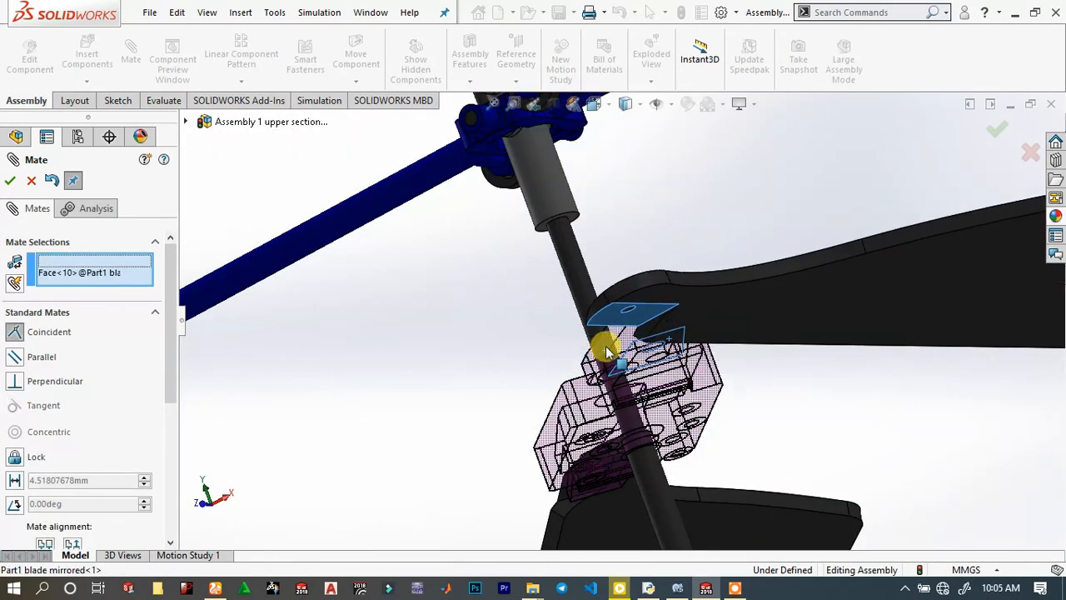
click(781, 371)
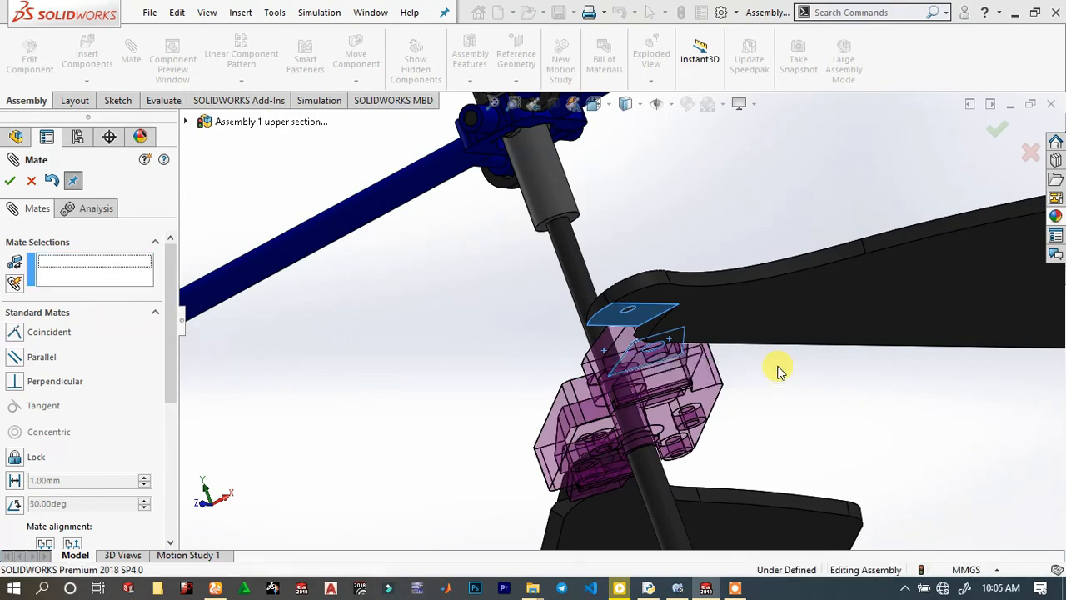
Mate the opposite fork arm's hole concentric with the second mirrored blade's root hole.
scroll(617, 357, down, 5)
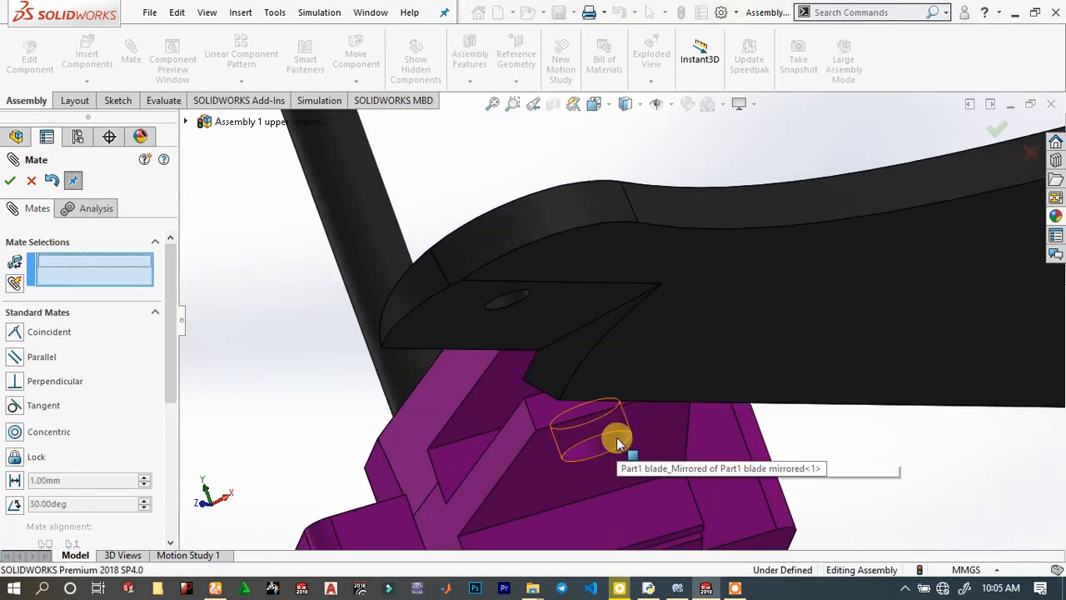
click(616, 437)
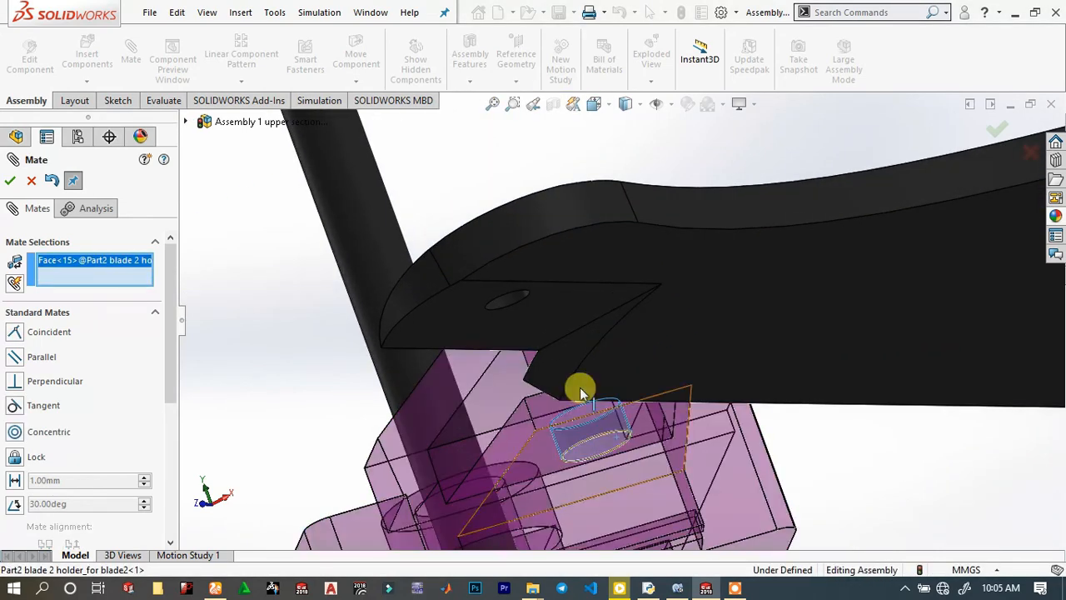
click(507, 302)
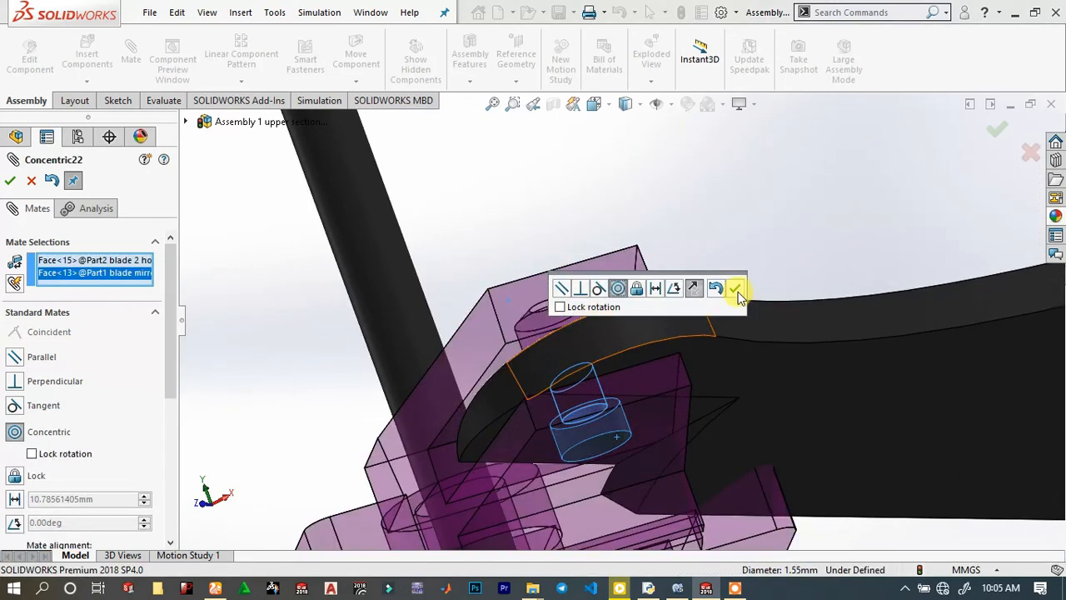
click(737, 289)
scroll(452, 361, up, 10)
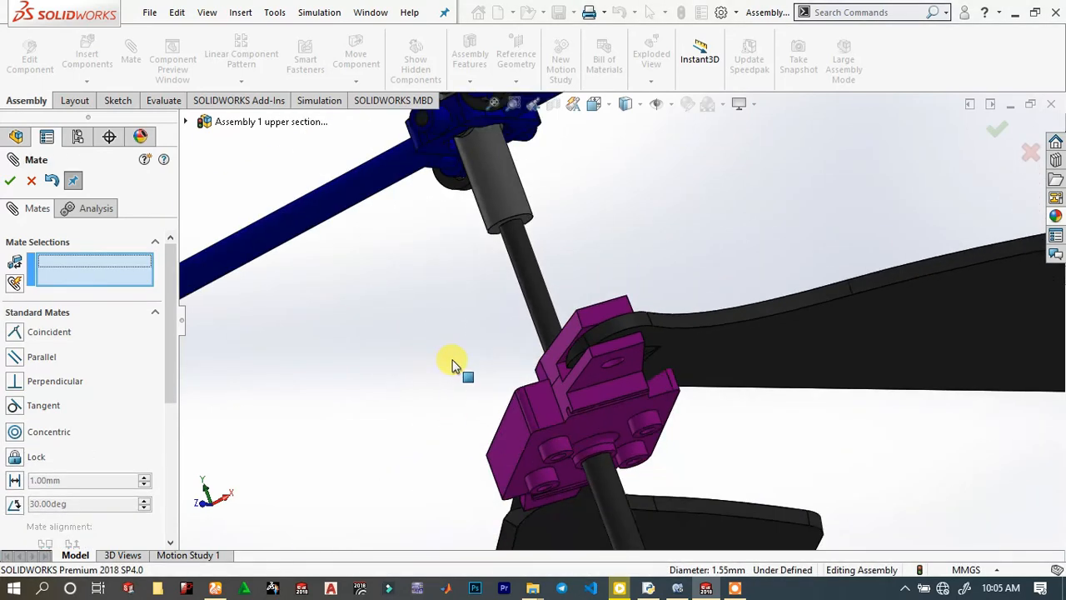
Swing the second mirrored blade outward from the lower holder, roughly in line with the opposite mirrored blade.
middle_drag(577, 315, 635, 268)
drag(635, 271, 808, 385)
scroll(522, 288, up, 5)
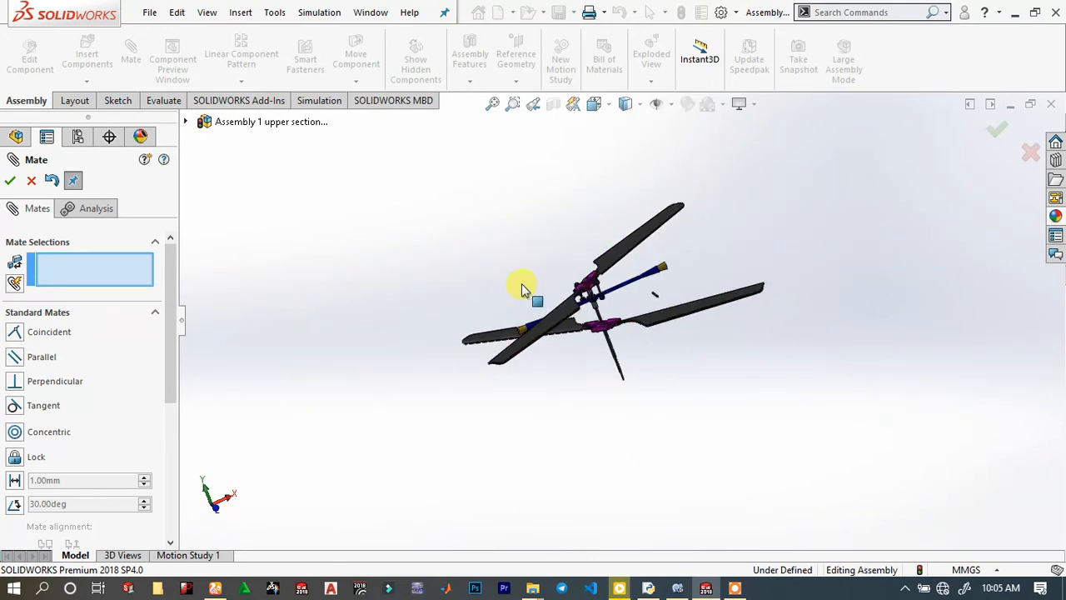
middle_drag(521, 288, 566, 359)
scroll(650, 292, down, 4)
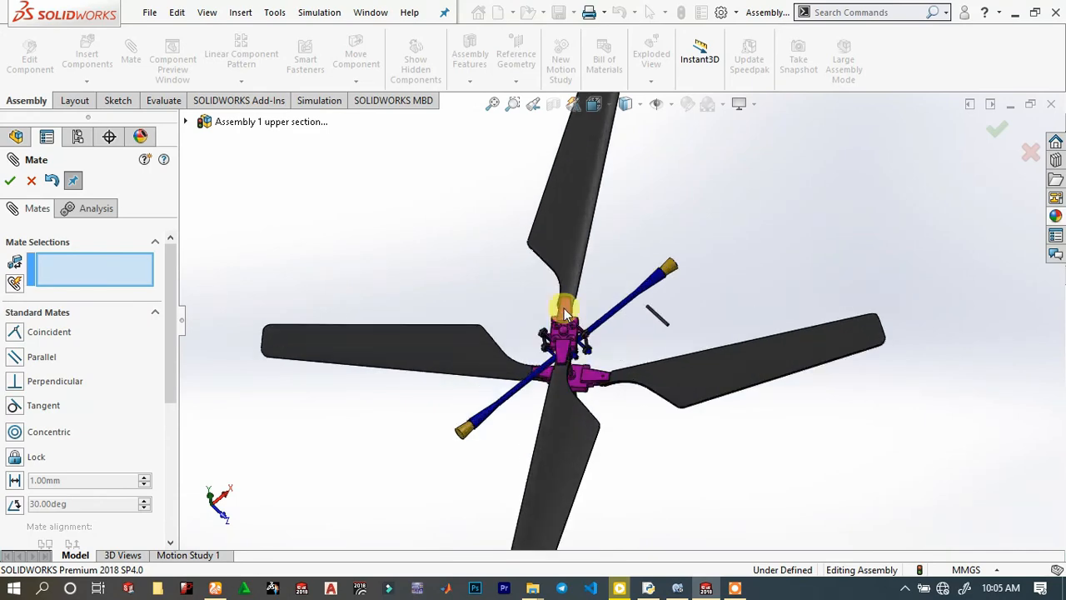
drag(854, 376, 881, 435)
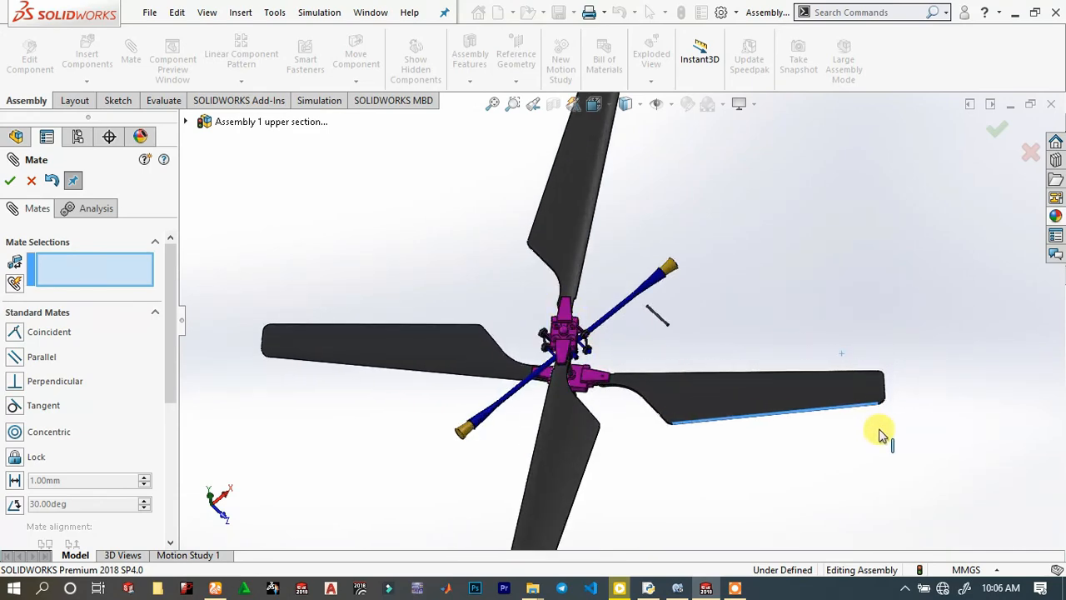
scroll(707, 379, down, 4)
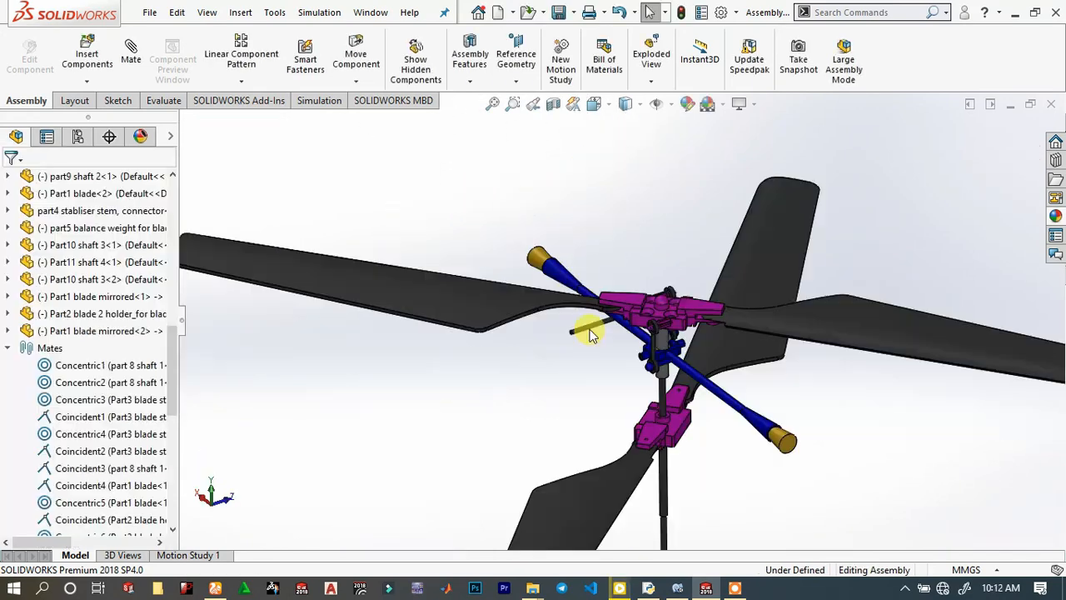
Delete the loose spare copy of shaft 3 from the assembly.
click(589, 339)
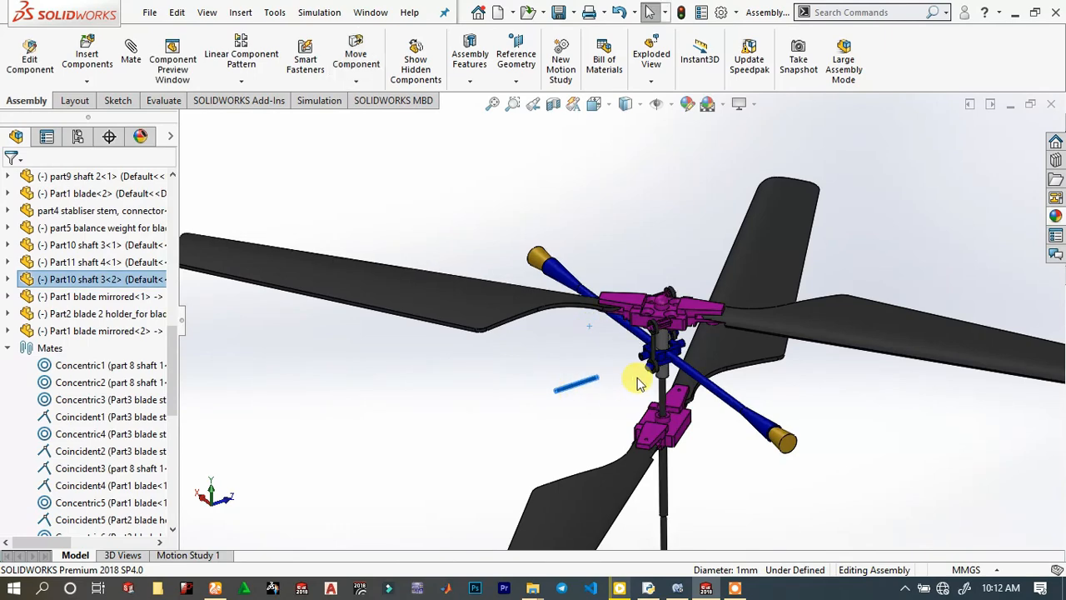
key(Delete)
key(Return)
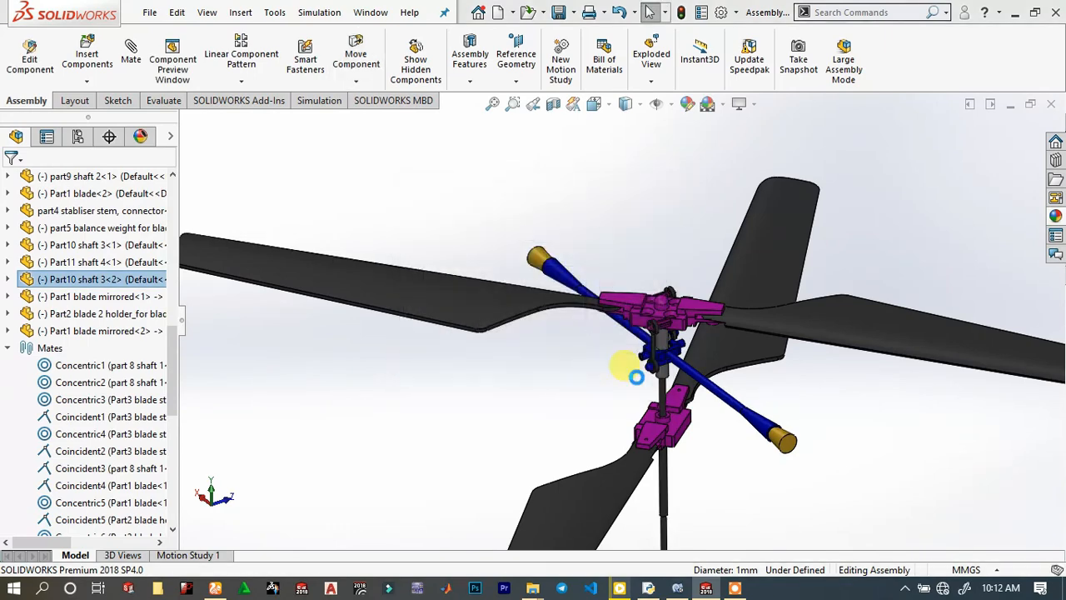
Colour the upper face of the lower mirrored blade blue, applying the appearance at part document level.
scroll(669, 363, up, 4)
scroll(670, 364, down, 4)
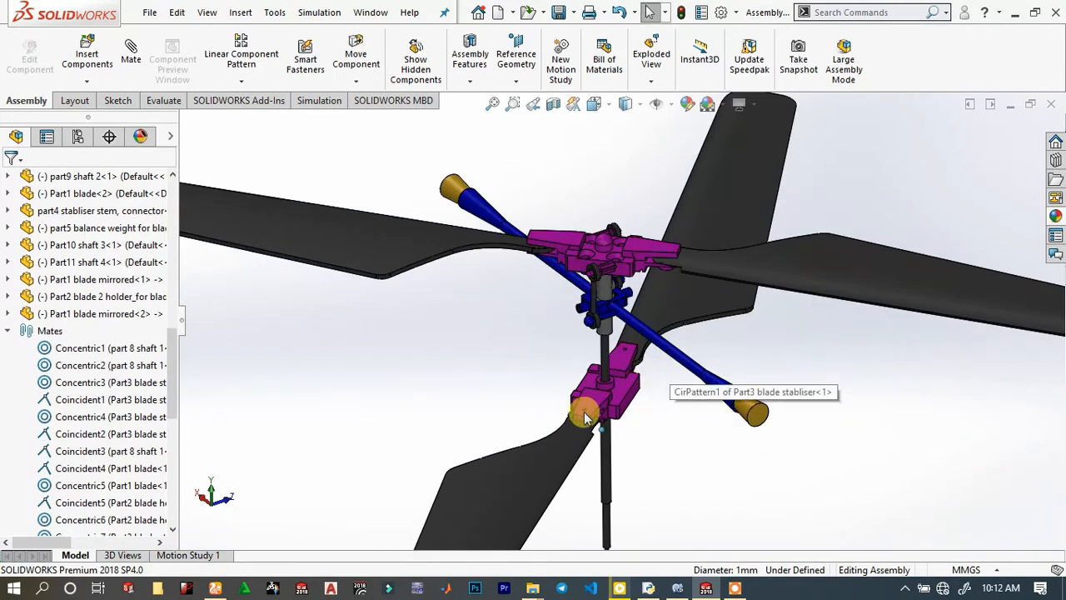
middle_drag(585, 414, 523, 400)
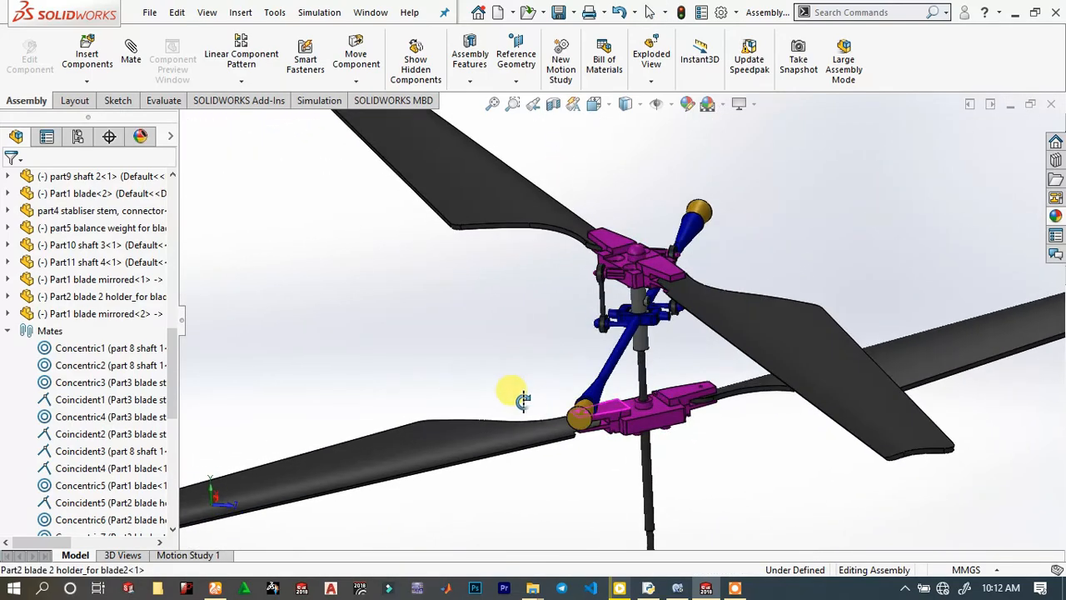
click(416, 458)
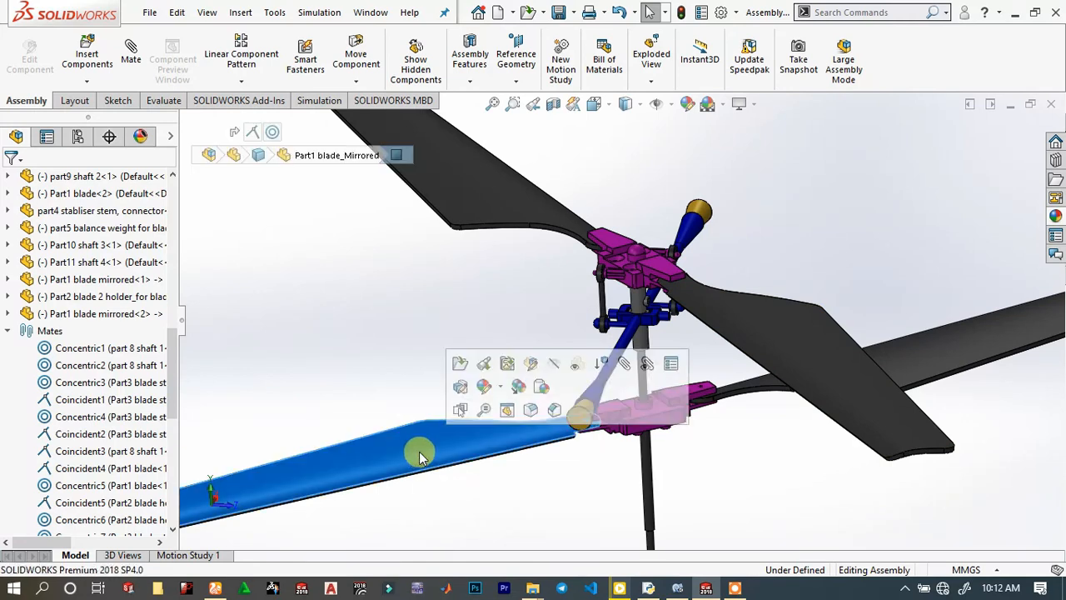
click(485, 387)
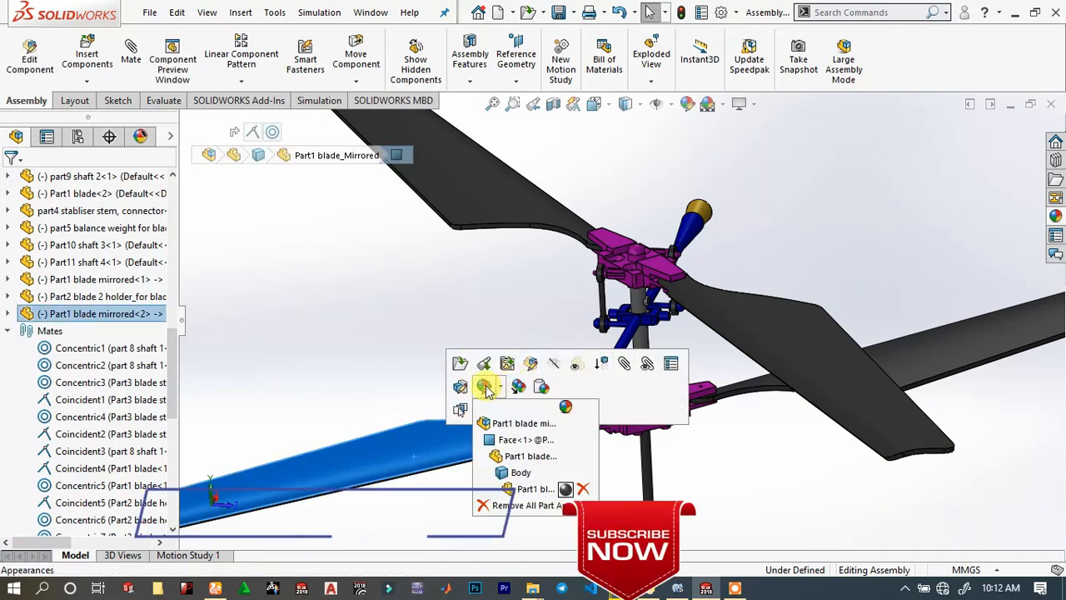
click(517, 442)
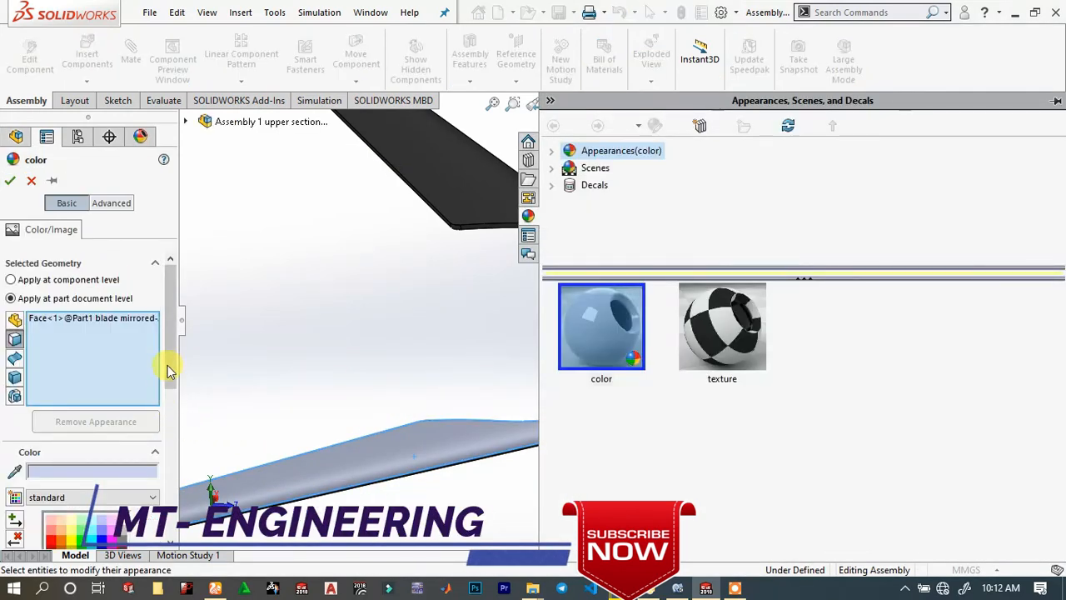
drag(165, 362, 170, 394)
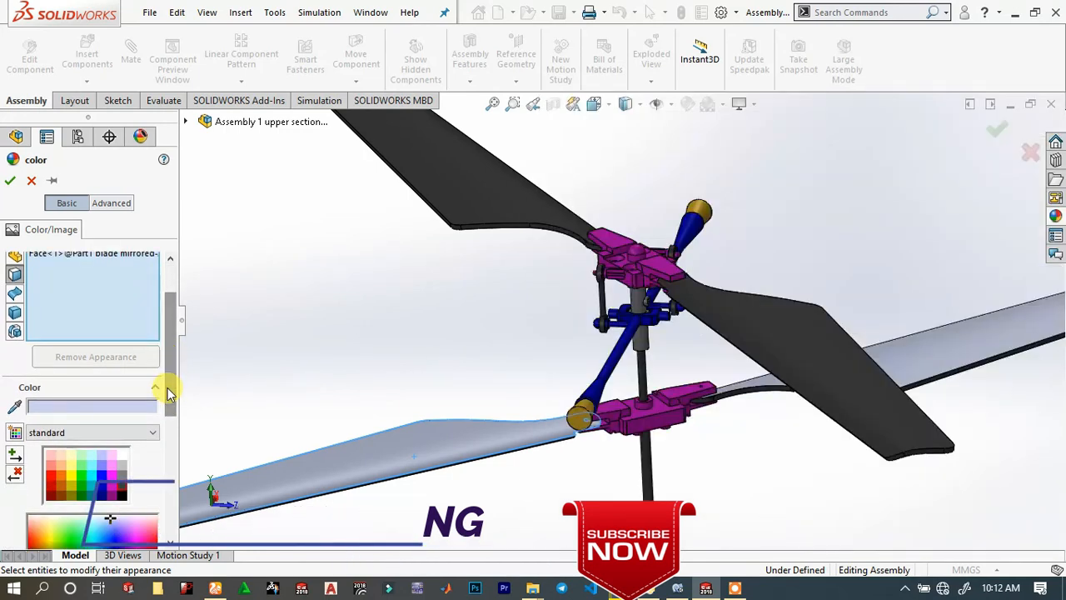
click(103, 473)
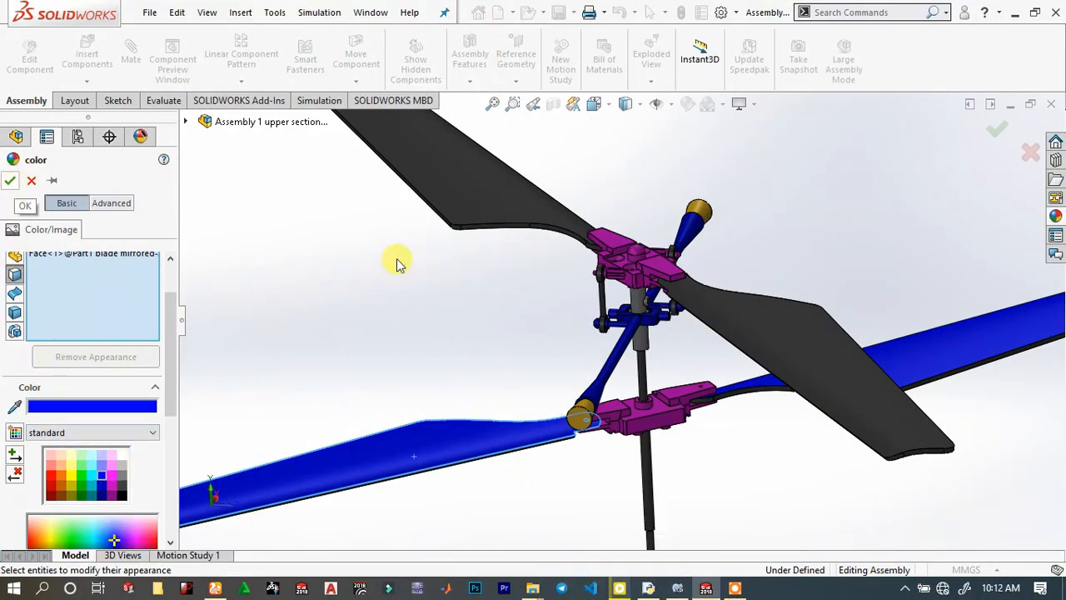
click(494, 203)
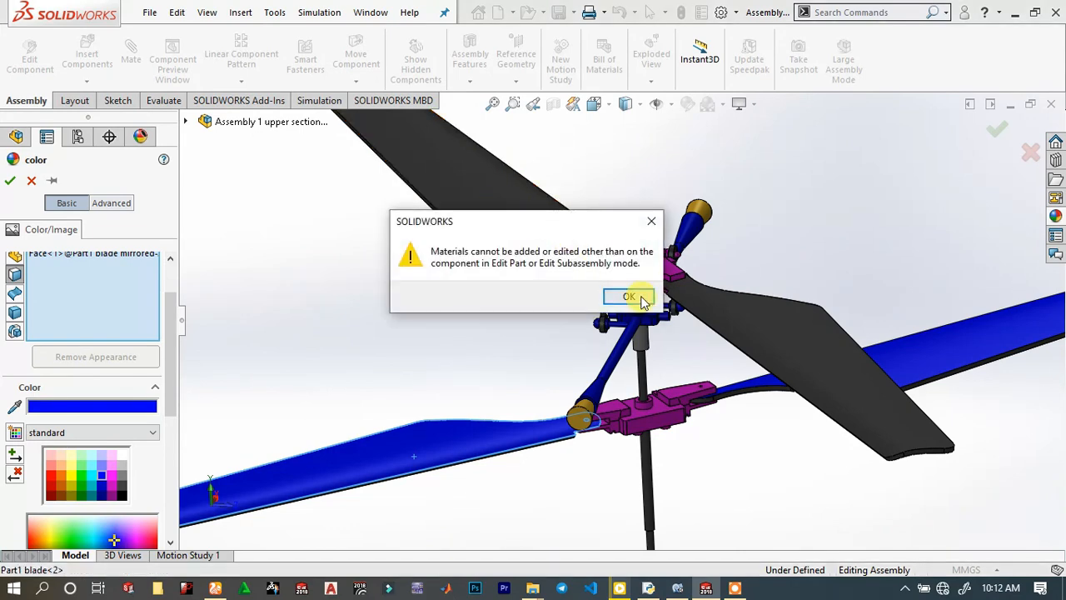
click(628, 298)
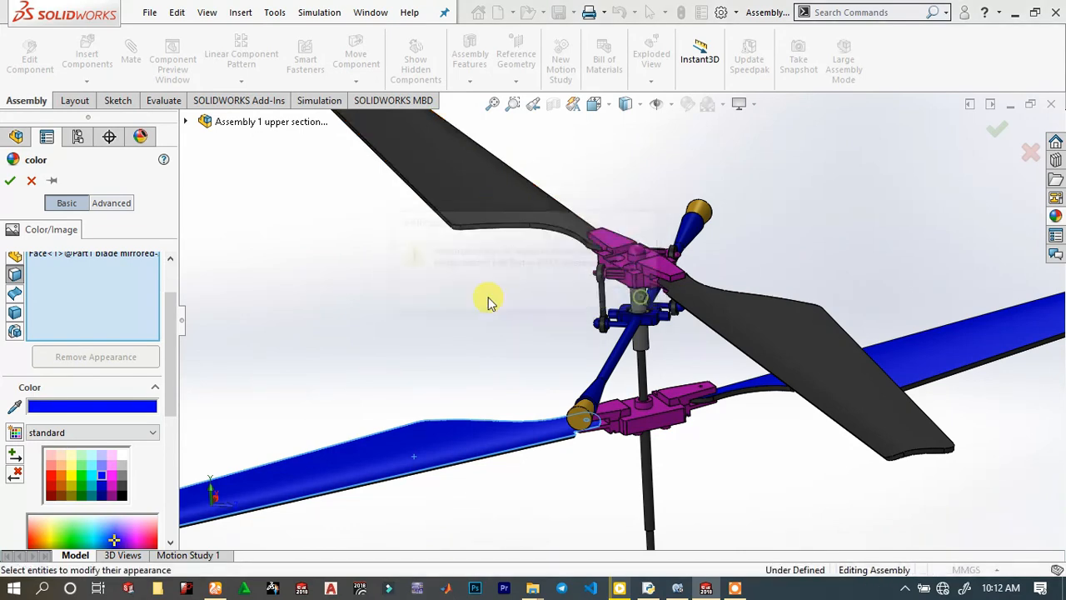
click(10, 181)
scroll(533, 433, up, 5)
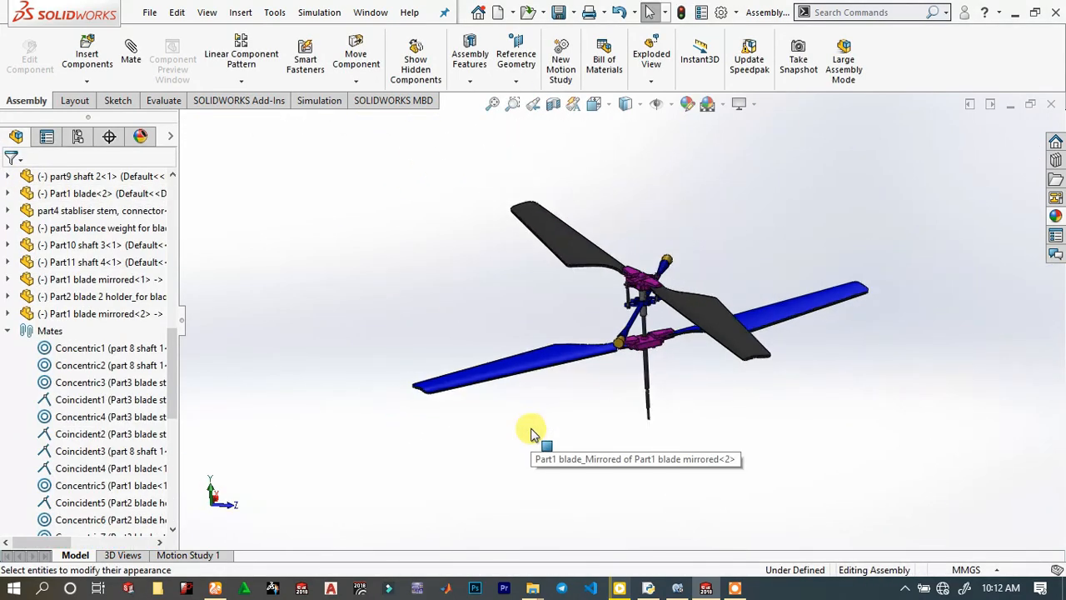
middle_drag(658, 342, 647, 374)
scroll(643, 316, down, 6)
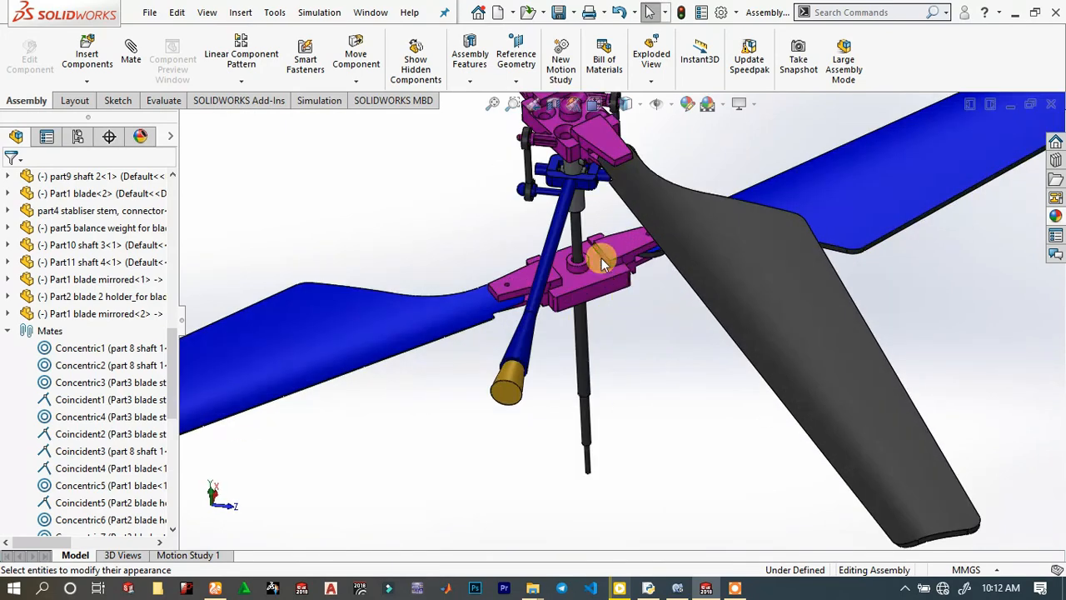
click(612, 276)
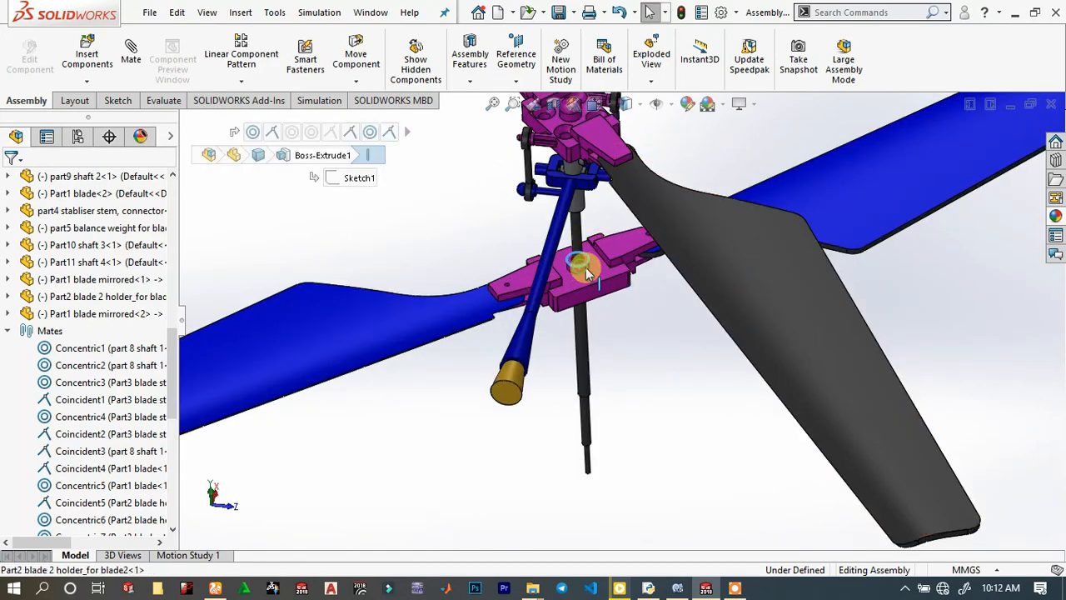
scroll(612, 276, up, 5)
middle_drag(623, 281, 688, 456)
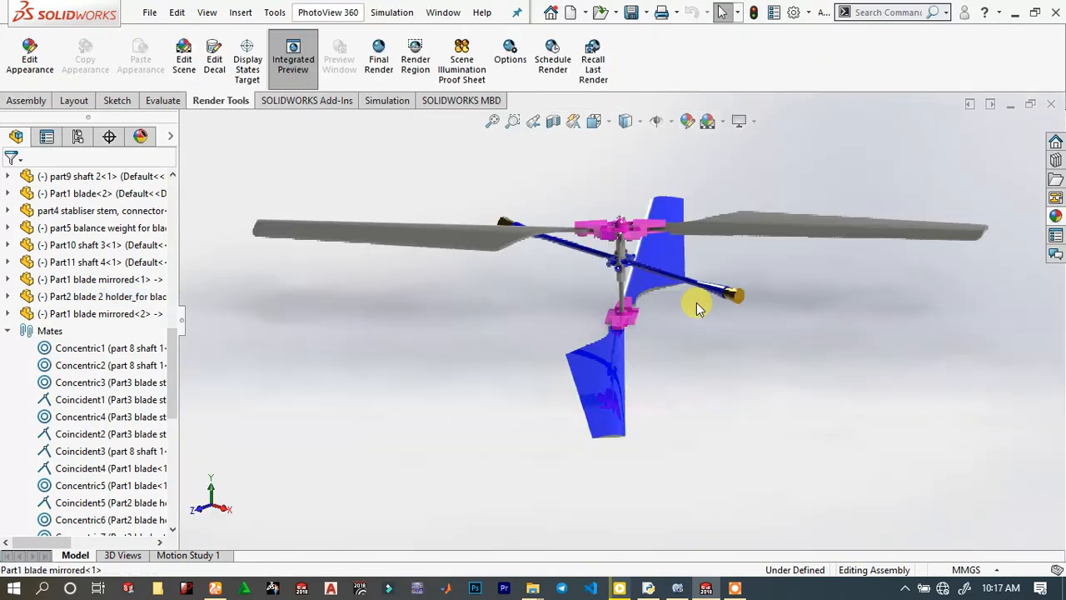